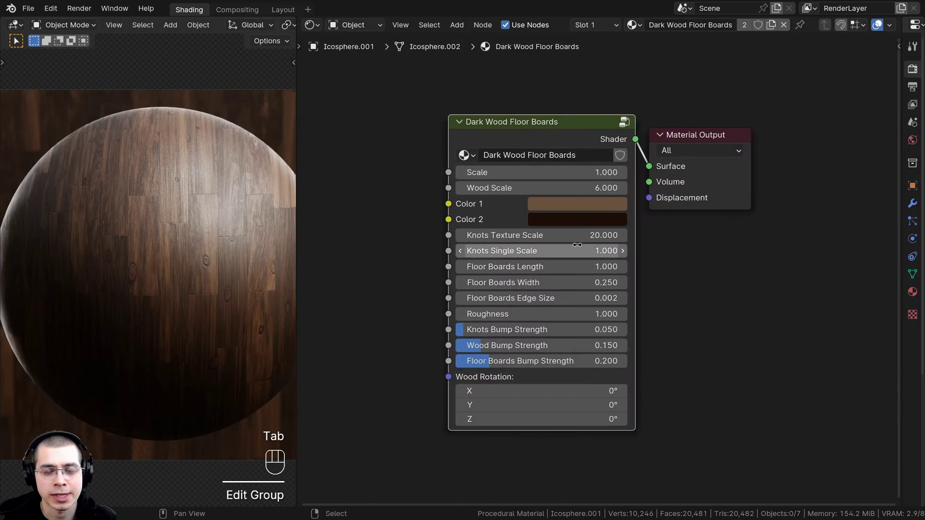
# Step: Widen the 3D viewport beside the node editor and try different Scale and Wood Scale values on the Dark Wood Floor Boards group
pyautogui.moveTo(295, 215); pyautogui.dragTo(370, 216)
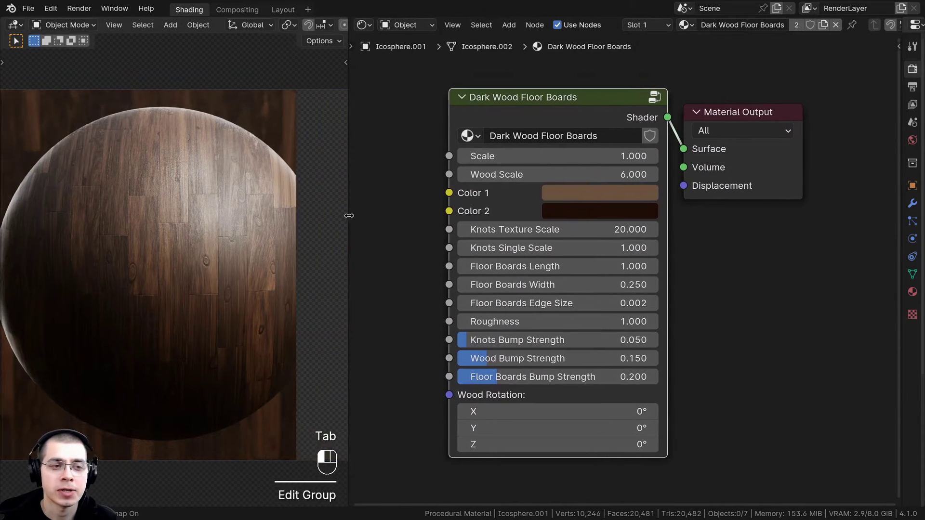
pyautogui.scroll(1, 606, 241)
pyautogui.moveTo(579, 149)
pyautogui.mouseDown()
pyautogui.moveTo(656, 150)
pyautogui.moveTo(535, 150)
pyautogui.moveTo(578, 149)
pyautogui.mouseUp()
pyautogui.moveTo(540, 174); pyautogui.dragTo(578, 173)
# Step: Try a brighter Color 1 on the Dark Wood Floor Boards node group
pyautogui.click(577, 193)
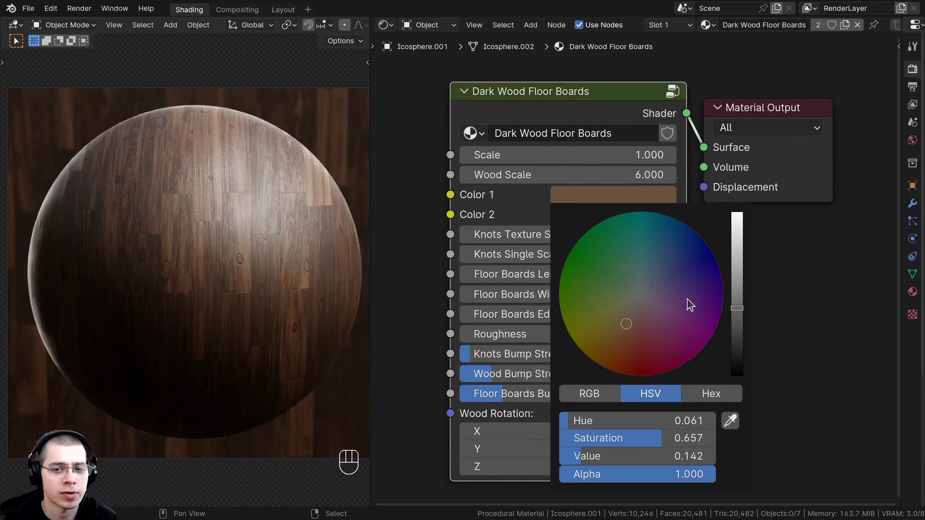
pyautogui.moveTo(733, 296); pyautogui.dragTo(731, 267)
pyautogui.rightClick(731, 267)
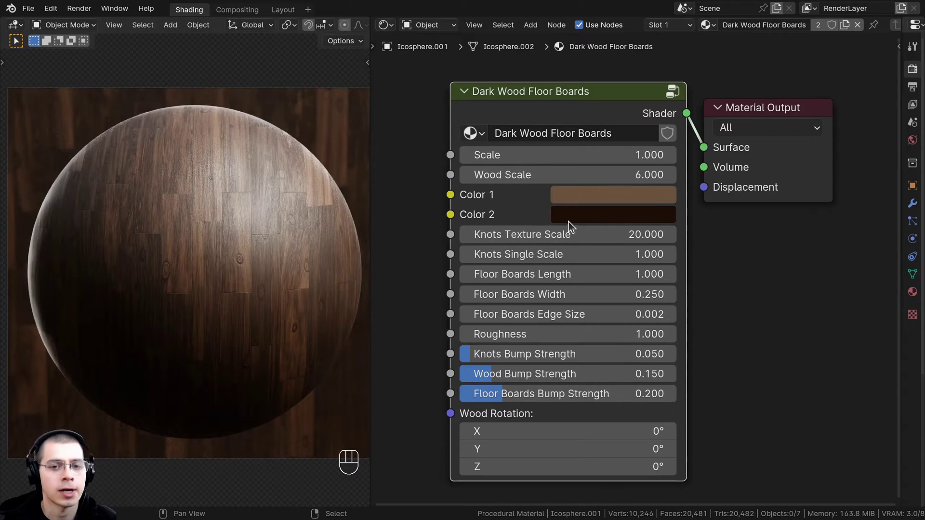
# Step: Try a Knots Texture Scale of 27.1 and a Knots Single Scale of 0.59 on the wood material
pyautogui.moveTo(569, 233); pyautogui.dragTo(608, 234)
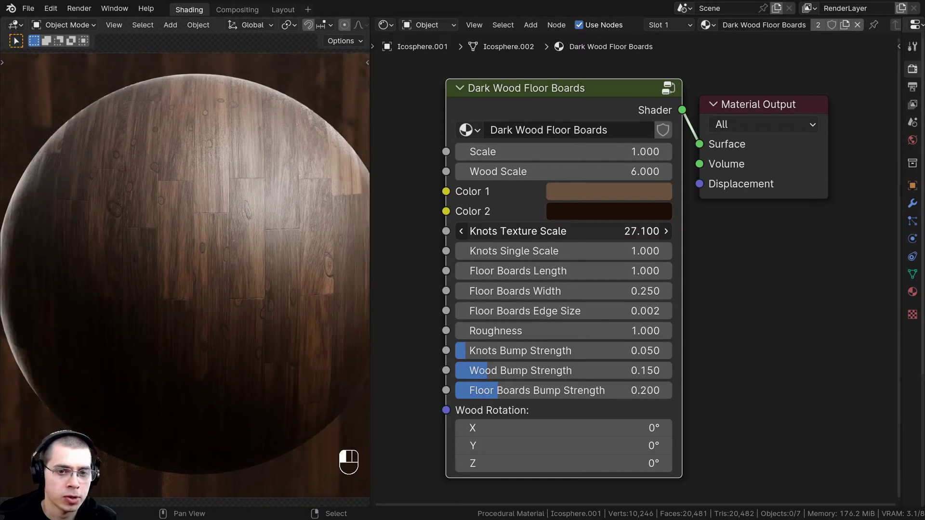
pyautogui.rightClick(568, 233)
pyautogui.scroll(3, 322, 253)
pyautogui.keyDown('shift'); pyautogui.moveTo(320, 245); pyautogui.dragTo(250, 230, button='middle'); pyautogui.keyUp('shift')
pyautogui.keyDown('shift'); pyautogui.moveTo(501, 251); pyautogui.dragTo(507, 251); pyautogui.keyUp('shift')
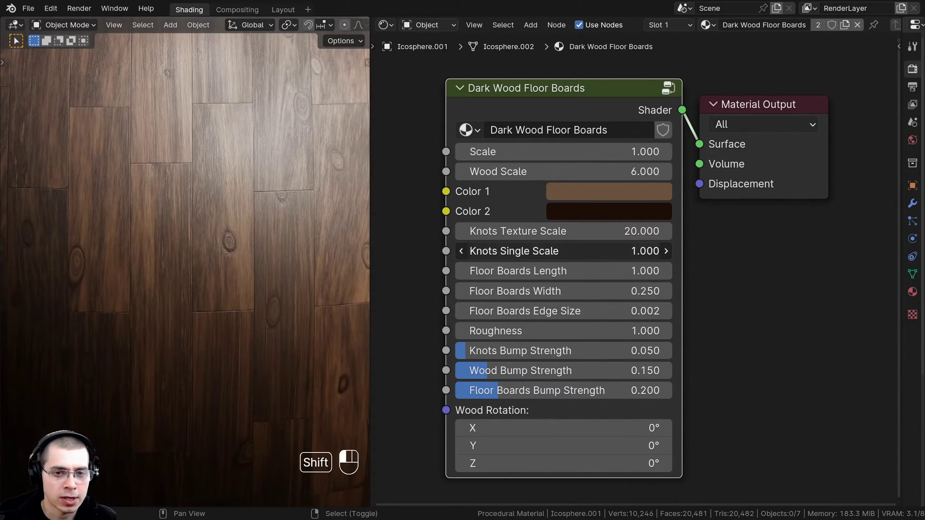
pyautogui.moveTo(564, 251)
pyautogui.mouseDown()
pyautogui.moveTo(578, 251)
pyautogui.moveTo(559, 251)
pyautogui.moveTo(566, 252)
pyautogui.mouseUp()
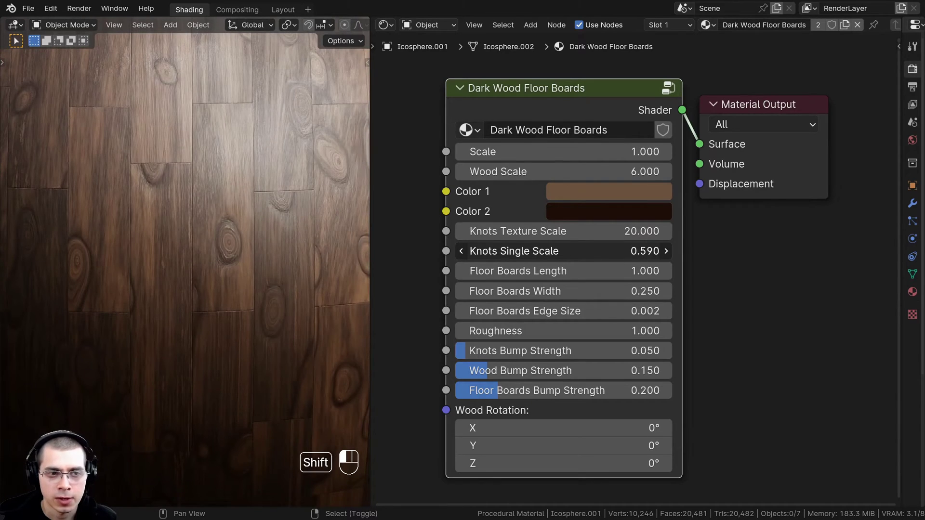
pyautogui.press('Escape')
pyautogui.scroll(-5, 283, 278)
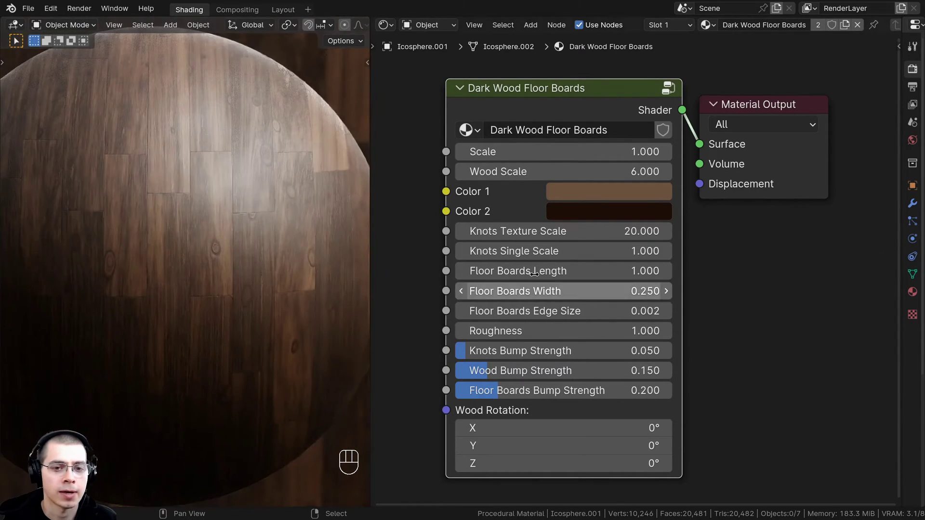
# Step: Try a Floor Boards Length of 0.64 and a different Floor Boards Width on the wood material
pyautogui.moveTo(564, 270); pyautogui.dragTo(531, 271)
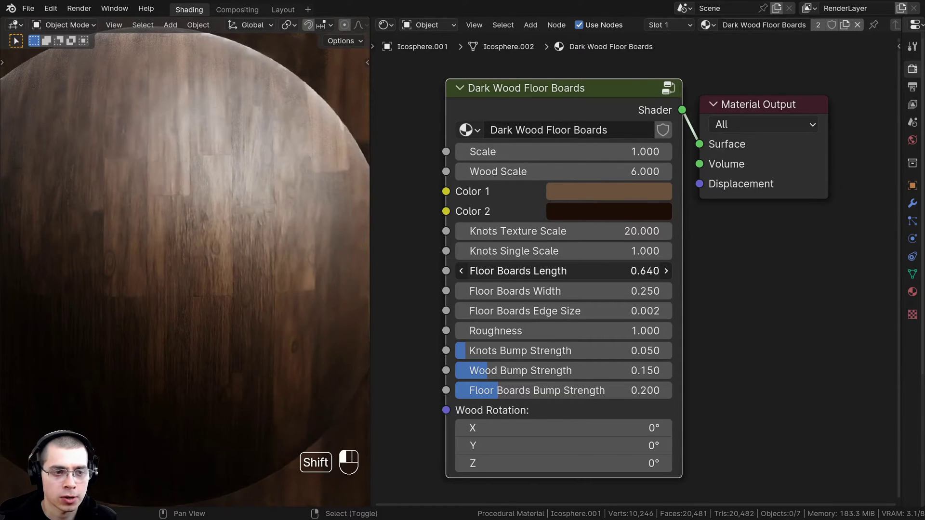
pyautogui.press('Escape')
pyautogui.scroll(-4, 207, 226)
pyautogui.moveTo(481, 242); pyautogui.dragTo(489, 205, button='middle')
pyautogui.moveTo(571, 254)
pyautogui.keyDown('shift'); pyautogui.mouseDown()
pyautogui.moveTo(584, 254)
pyautogui.moveTo(559, 254)
pyautogui.mouseUp(); pyautogui.keyUp('shift')
# Step: Try different Floor Boards Edge Size and Roughness values and check the effect on the sphere
pyautogui.keyDown('shift'); pyautogui.moveTo(495, 254); pyautogui.dragTo(485, 292); pyautogui.keyUp('shift')
pyautogui.scroll(1, 511, 289)
pyautogui.scroll(-4, 196, 302)
pyautogui.keyDown('shift'); pyautogui.moveTo(300, 312); pyautogui.dragTo(309, 312, button='middle'); pyautogui.keyUp('shift')
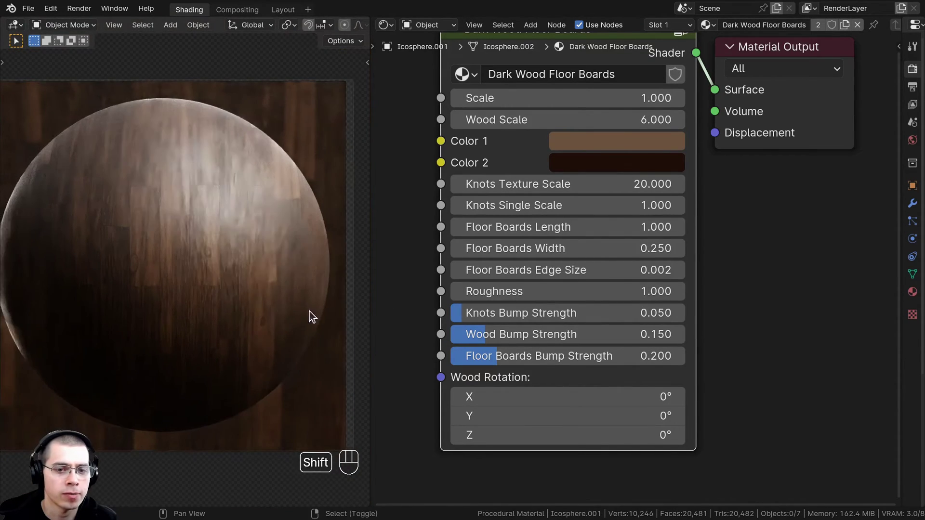
pyautogui.scroll(1, 476, 311)
# Step: Try different bump strengths for the knots, the wood and the floor boards on the node group
pyautogui.moveTo(481, 311); pyautogui.dragTo(496, 354)
pyautogui.press('Escape')
pyautogui.press('Escape')
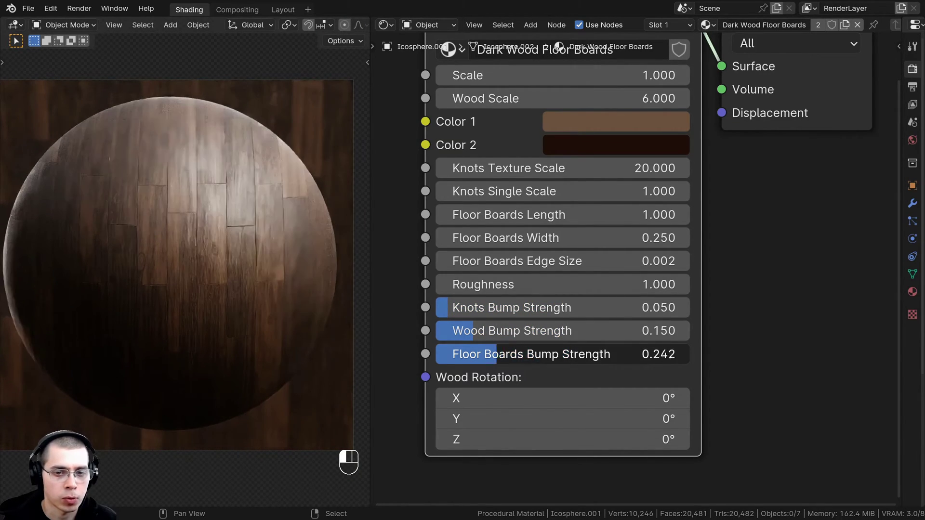
pyautogui.moveTo(552, 354); pyautogui.dragTo(464, 354)
pyautogui.rightClick(464, 354)
# Step: Try rotating the wood texture about its X, Y and Z axes with the Wood Rotation values
pyautogui.keyDown('shift'); pyautogui.moveTo(256, 287); pyautogui.dragTo(262, 289, button='middle'); pyautogui.keyUp('shift')
pyautogui.moveTo(514, 337); pyautogui.dragTo(506, 200, button='middle')
pyautogui.scroll(2, 506, 200)
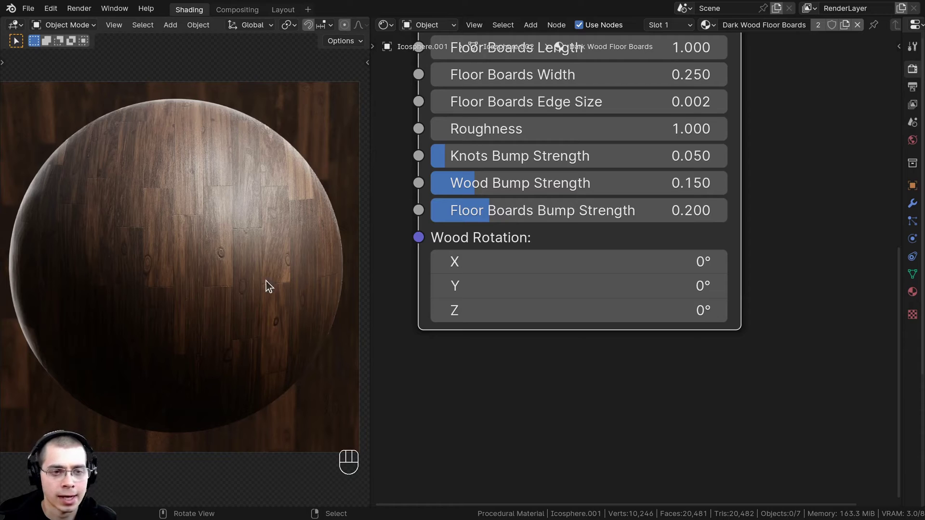
pyautogui.moveTo(511, 262); pyautogui.dragTo(484, 263)
pyautogui.rightClick(484, 263)
pyautogui.moveTo(525, 287); pyautogui.dragTo(538, 310)
pyautogui.rightClick(559, 287)
pyautogui.rightClick(538, 310)
pyautogui.scroll(-4, 494, 119)
pyautogui.moveTo(494, 119); pyautogui.dragTo(524, 302, button='middle')
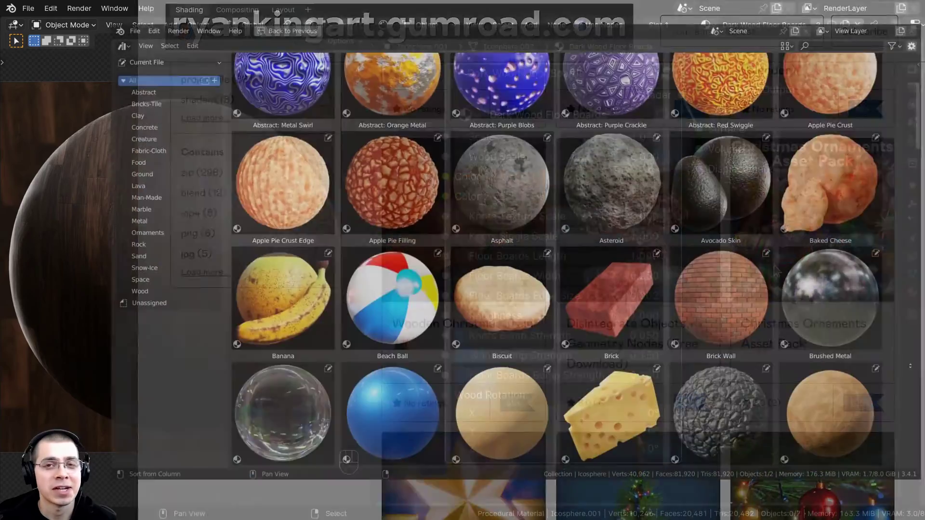
# Step: Apply the Cheese material from the Food asset catalog to the cheese pieces in the kitchen scene
pyautogui.scroll(-10, 559, 260)
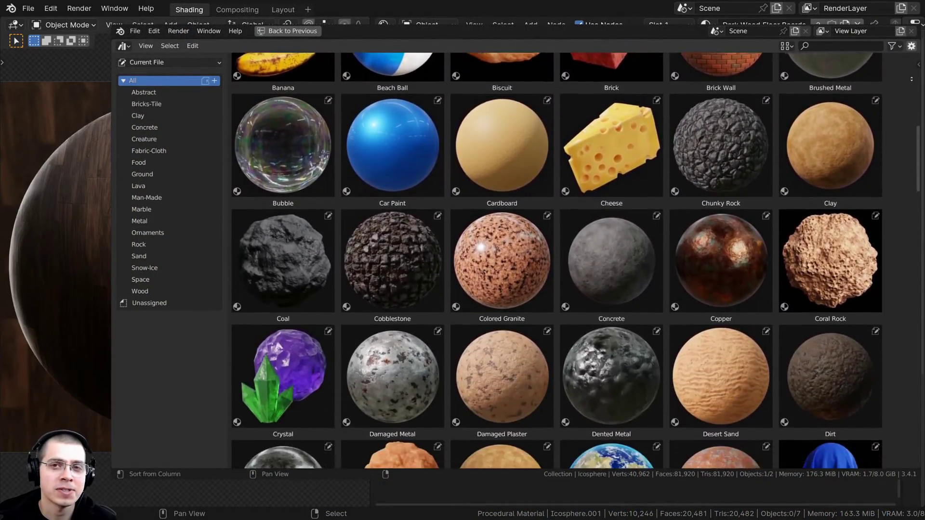
pyautogui.scroll(-8, 559, 260)
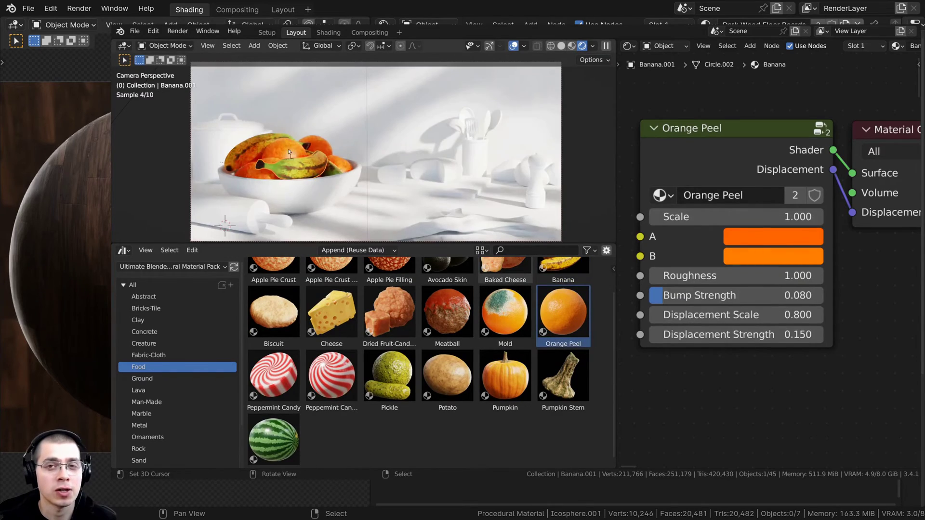
pyautogui.moveTo(332, 314); pyautogui.dragTo(393, 169)
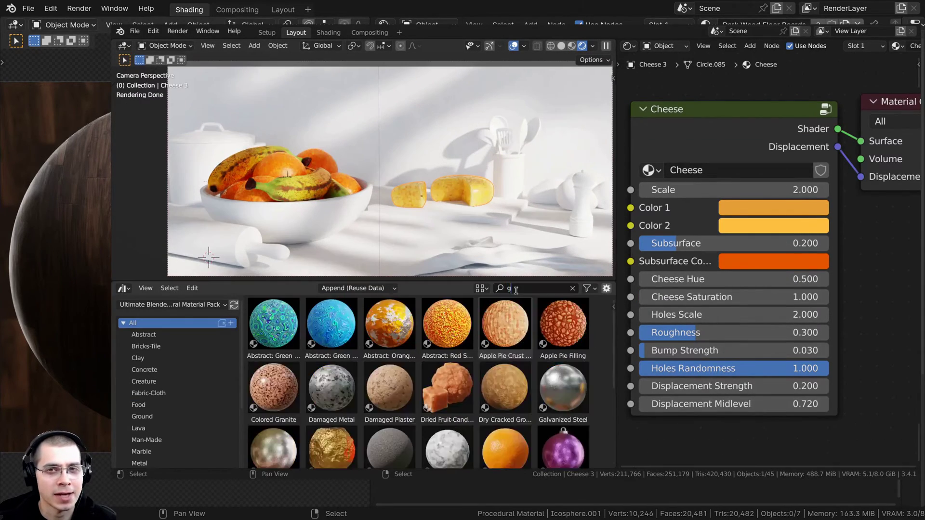
pyautogui.write('gra')
pyautogui.moveTo(390, 323); pyautogui.dragTo(434, 193)
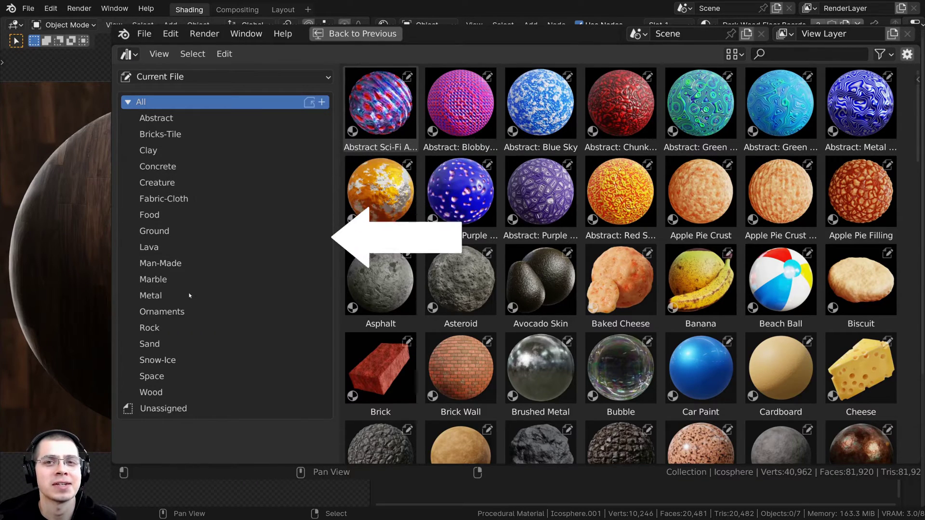
# Step: Browse the Rock, Lava and Space catalogs of the procedural material library
pyautogui.click(170, 325)
pyautogui.click(164, 249)
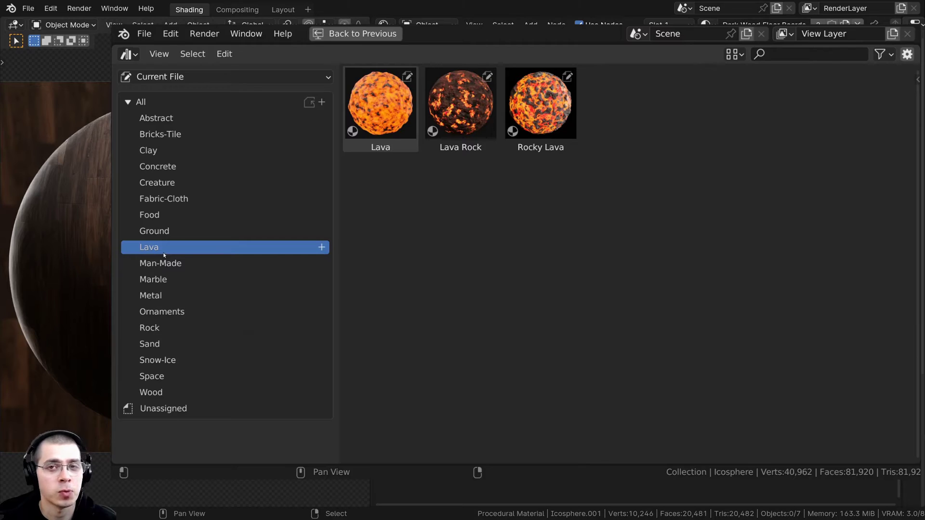
pyautogui.click(152, 376)
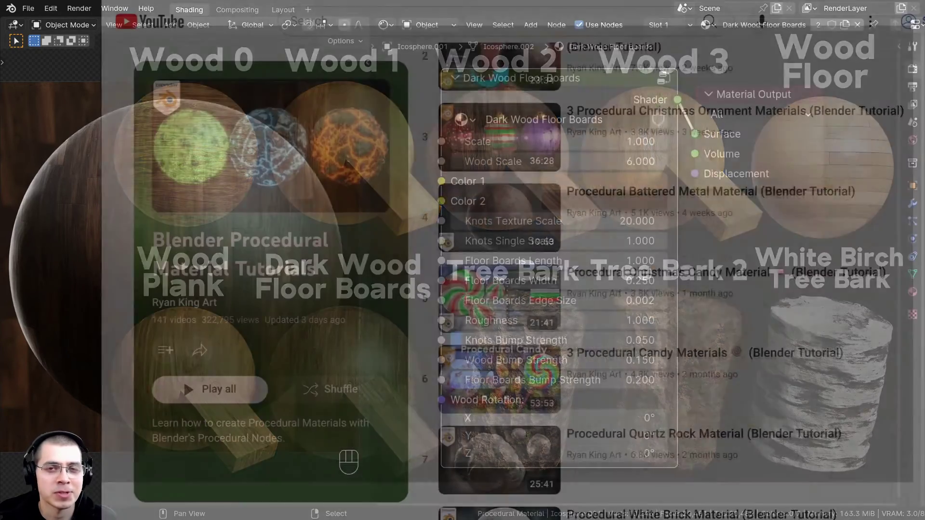
# Step: Browse the Blender Procedural Material Tutorials playlist on YouTube
pyautogui.scroll(-3, 183, 380)
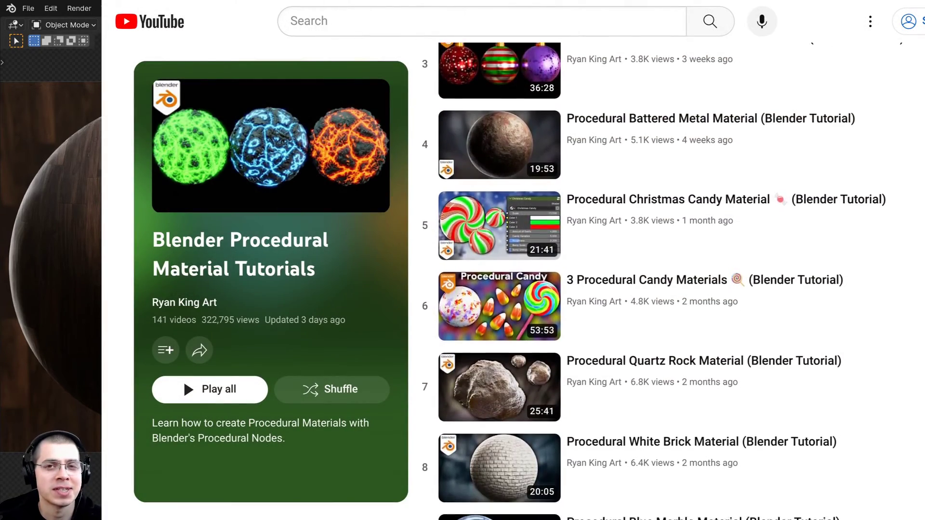
pyautogui.scroll(-3, 626, 280)
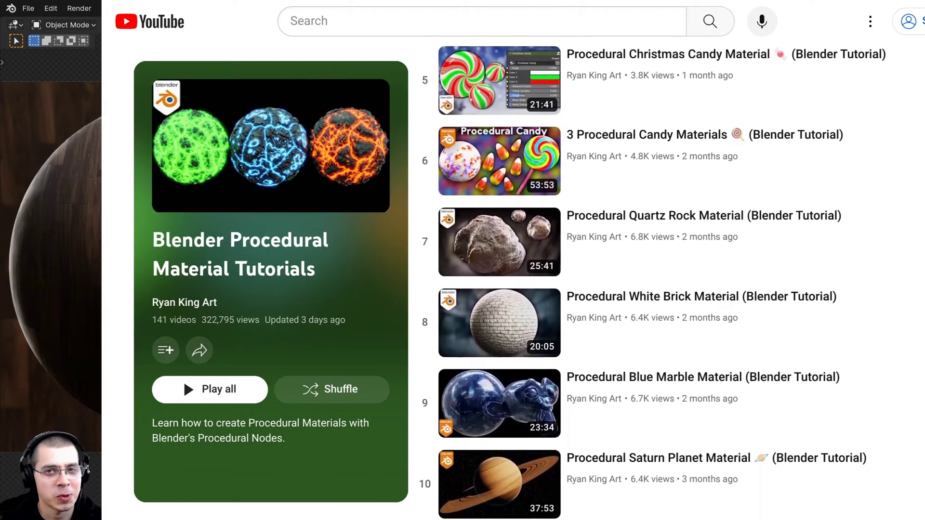
pyautogui.scroll(-3, 626, 280)
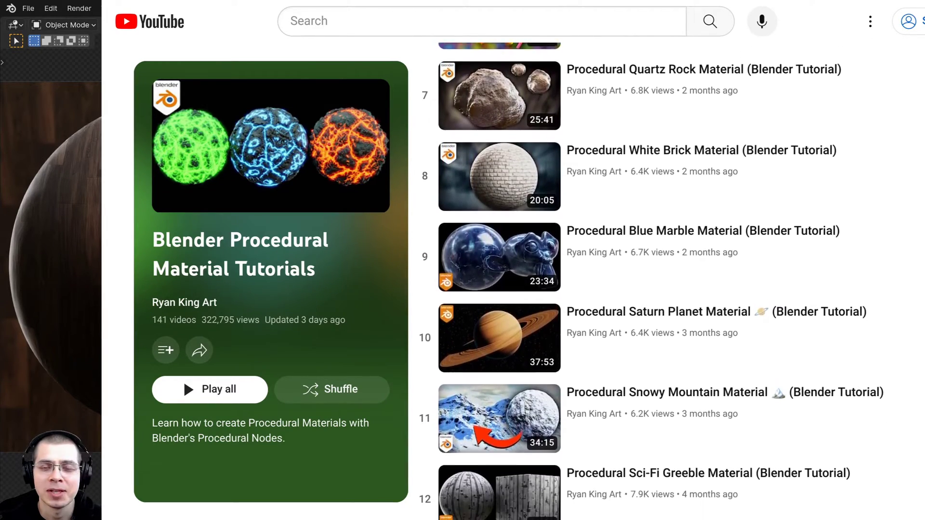
pyautogui.scroll(-3, 626, 279)
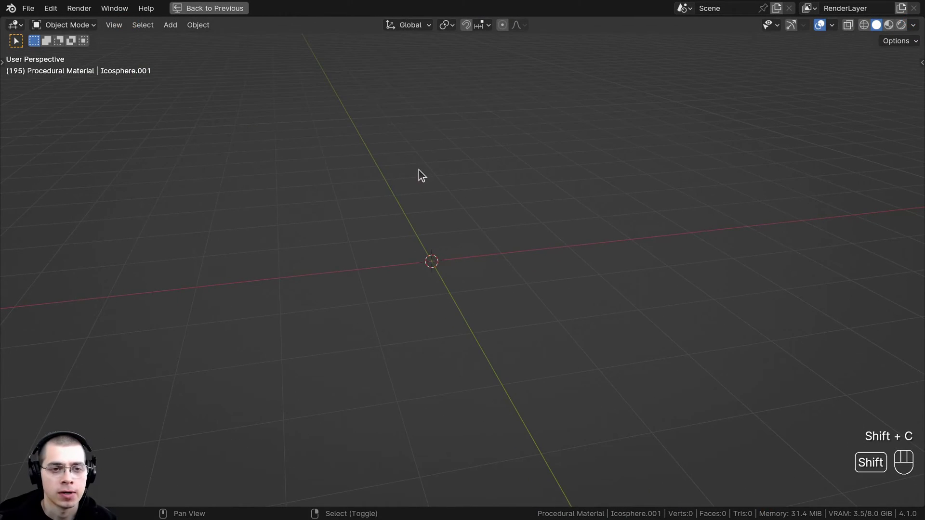
# Step: In Blender, add an ico sphere at the world origin with 6 subdivisions
pyautogui.hotkey('shift', 'a')
pyautogui.moveTo(386, 186)
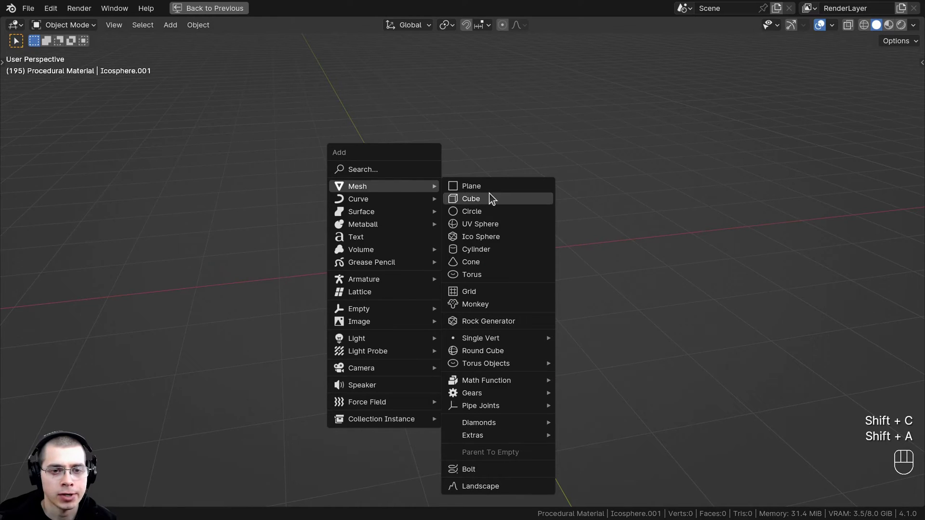
pyautogui.click(491, 239)
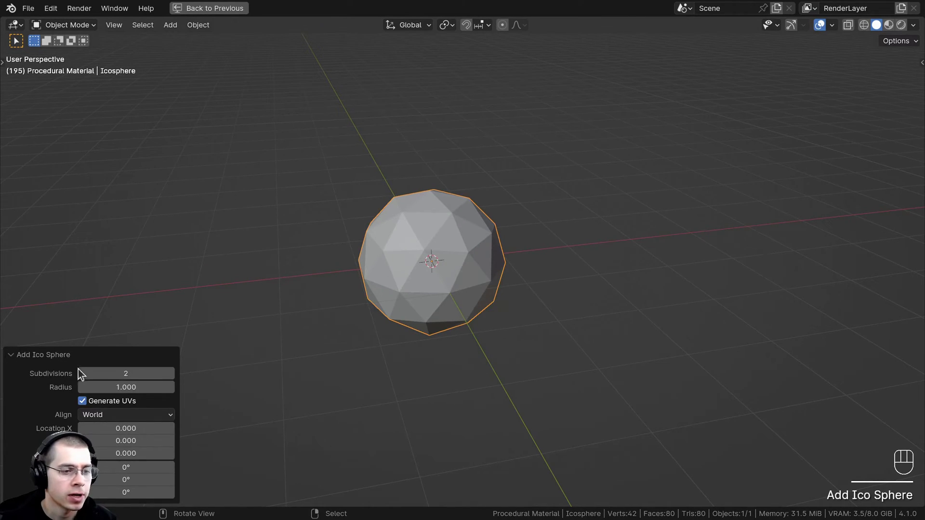
pyautogui.click(171, 374)
pyautogui.click(171, 374)
pyautogui.click(171, 374)
pyautogui.click(171, 374)
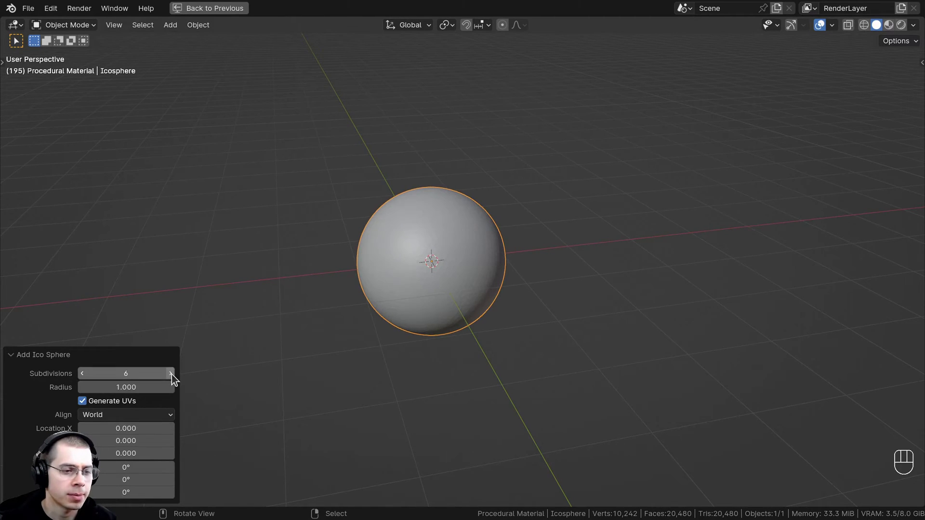
pyautogui.click(42, 357)
# Step: Shade the ico sphere smooth
pyautogui.scroll(6, 403, 205)
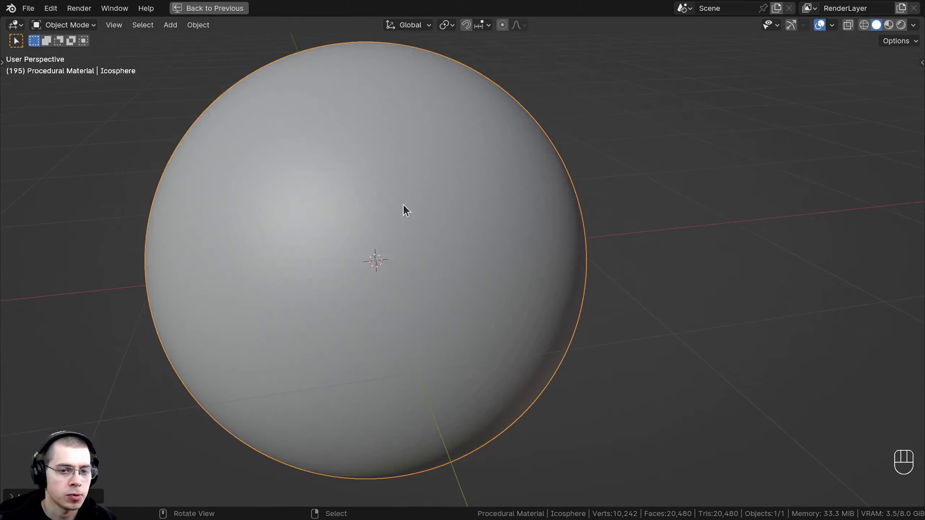
pyautogui.scroll(-3, 395, 190)
pyautogui.press('w')
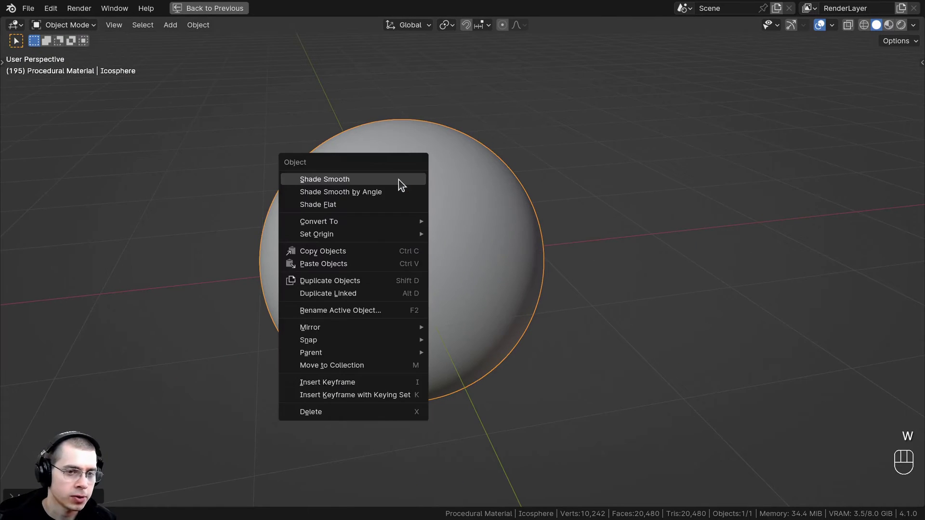
pyautogui.click(327, 182)
# Step: Scale the ico sphere uniformly by 0.2 and apply its object transform
pyautogui.moveTo(490, 255); pyautogui.dragTo(678, 238, button='middle')
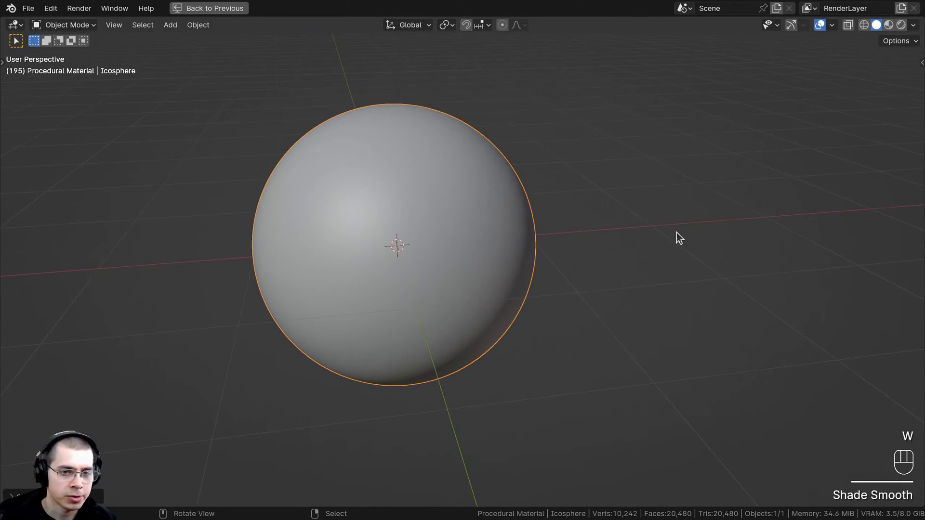
pyautogui.press('s')
pyautogui.write('.')
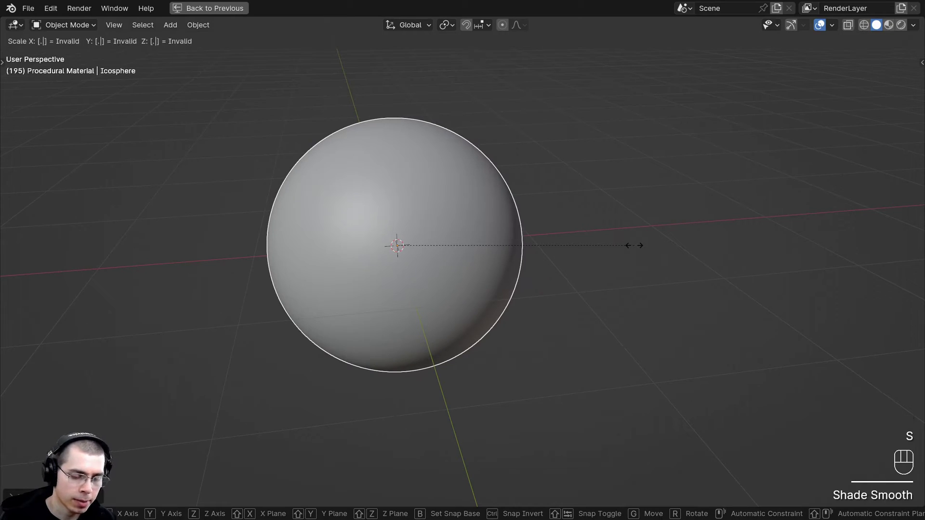
pyautogui.write('2')
pyautogui.click(634, 245)
pyautogui.press('KP_3')
pyautogui.press('KP_Decimal')
pyautogui.press('KP_1')
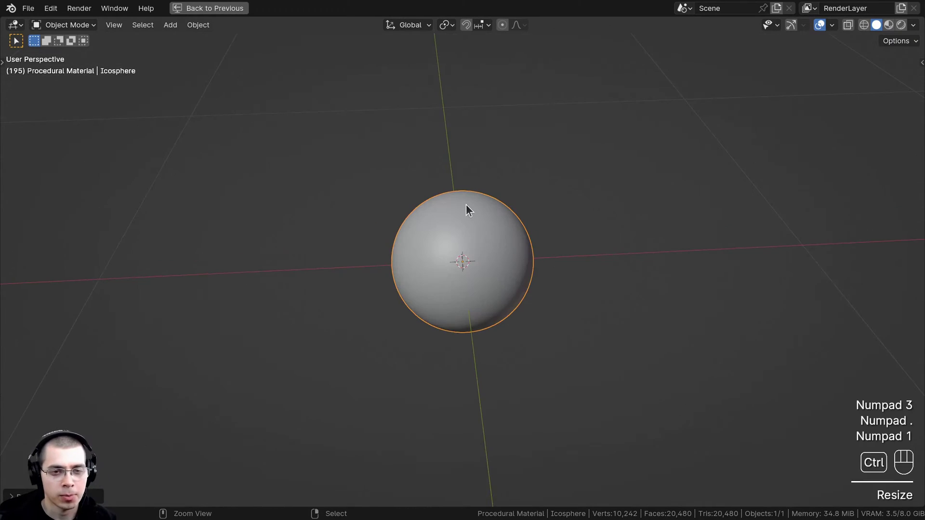
pyautogui.hotkey('ctrl', 'a')
pyautogui.click(426, 230)
pyautogui.scroll(-6, 426, 226)
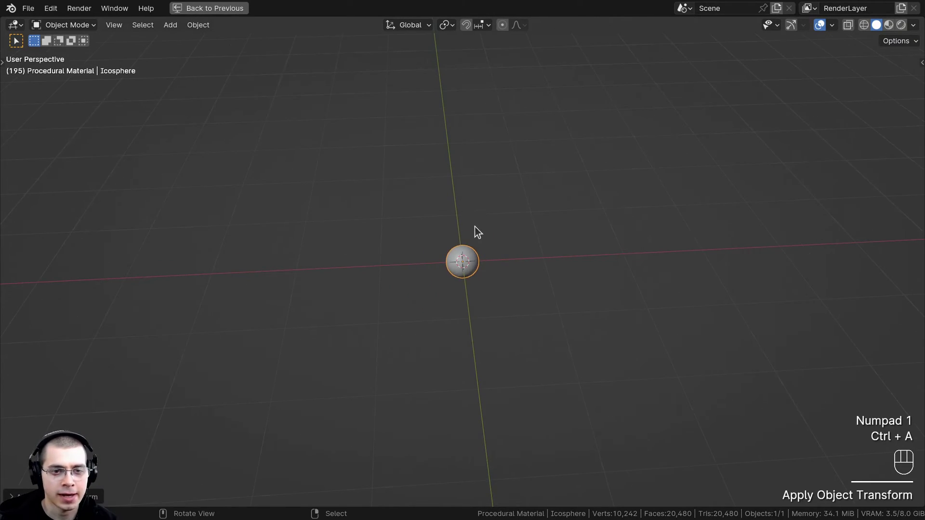
pyautogui.scroll(3, 481, 227)
pyautogui.scroll(-6, 488, 240)
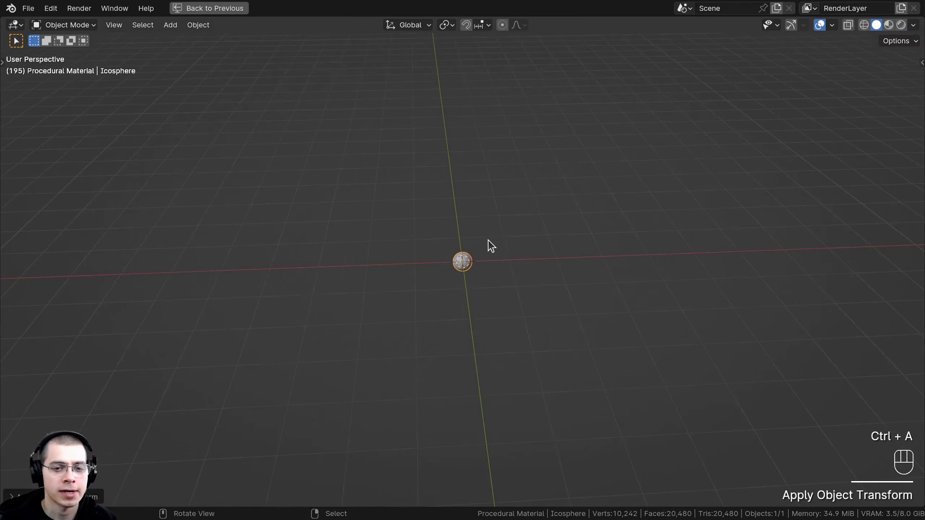
pyautogui.press('s')
pyautogui.rightClick(651, 223)
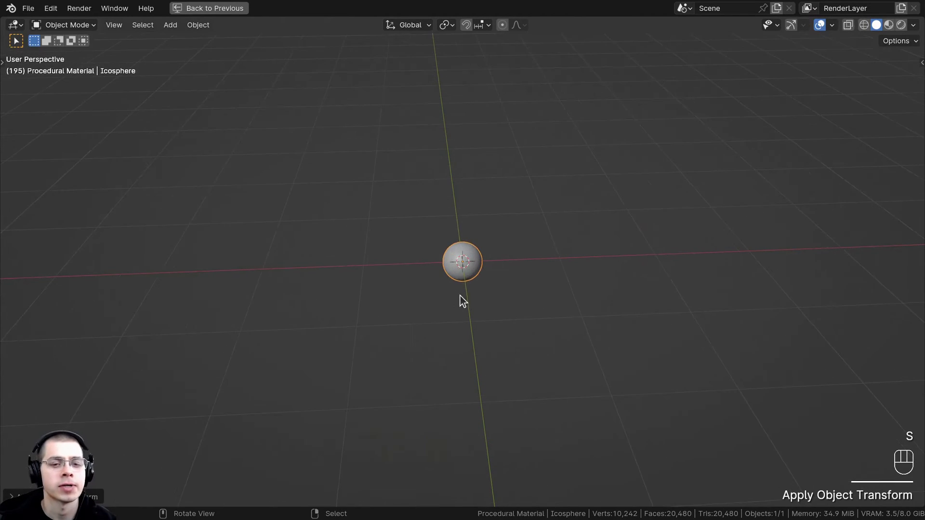
# Step: Add a plane mesh at the world origin where the ico sphere sits
pyautogui.scroll(3, 460, 295)
pyautogui.moveTo(457, 251); pyautogui.dragTo(412, 178, button='middle')
pyautogui.scroll(2, 406, 172)
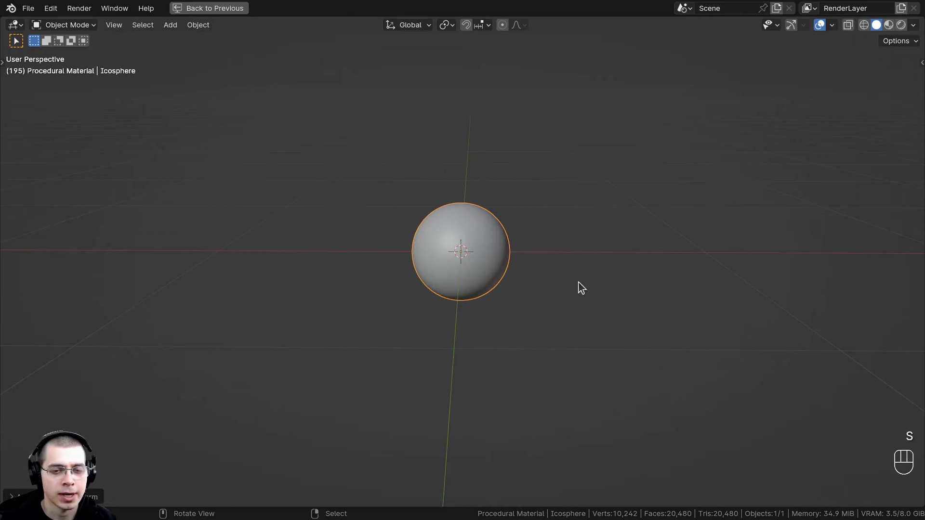
pyautogui.hotkey('shift', 'a')
pyautogui.moveTo(435, 172)
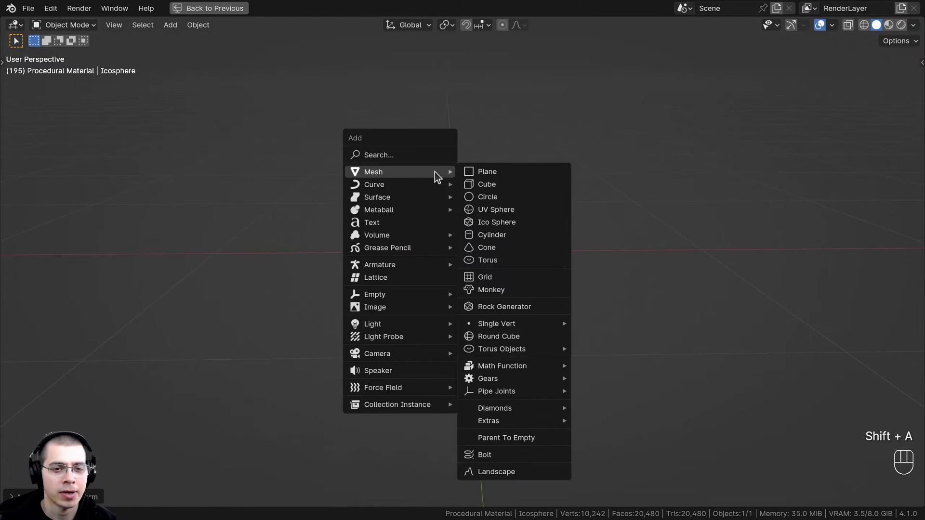
pyautogui.click(501, 172)
pyautogui.scroll(-5, 576, 318)
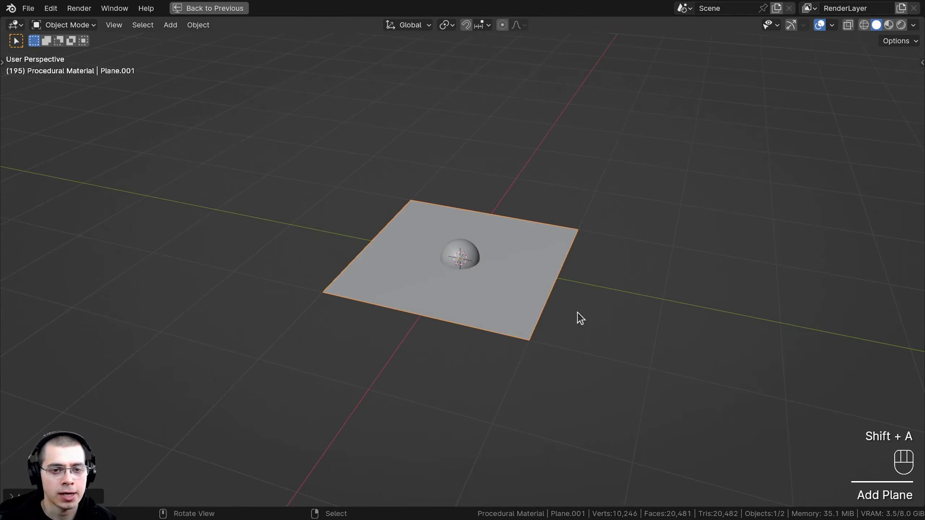
# Step: Move the plane away behind the sphere and rotate it 90 degrees around the X axis so it stands upright
pyautogui.press('g')
pyautogui.write('rx')
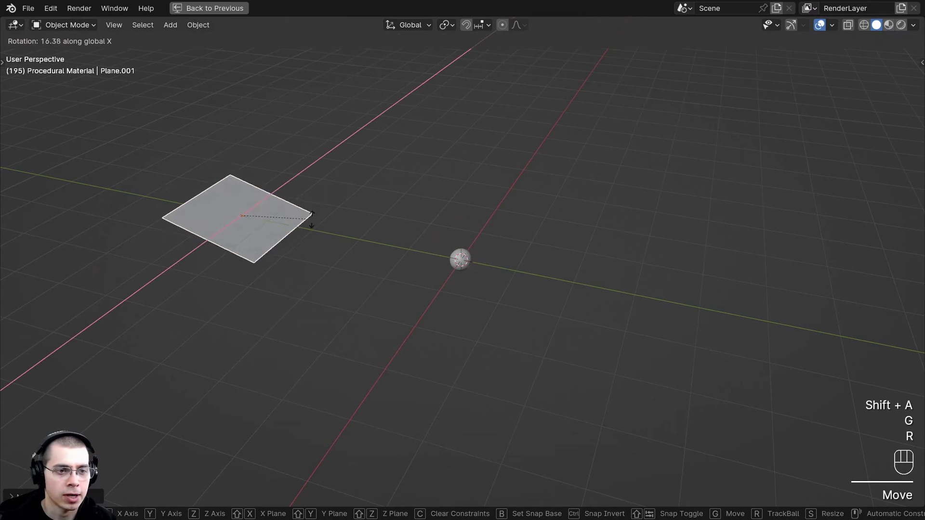
pyautogui.write('90')
pyautogui.press('Return')
pyautogui.moveTo(316, 260); pyautogui.dragTo(363, 205, button='middle')
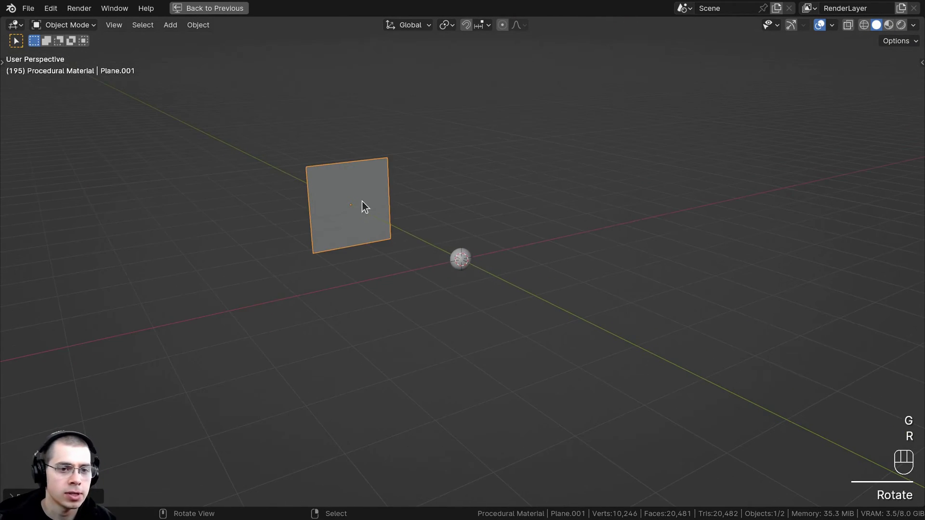
# Step: Scale the upright plane up into a large backdrop behind the sphere and apply its scale
pyautogui.press('s')
pyautogui.click(424, 165)
pyautogui.hotkey('ctrl', 'a')
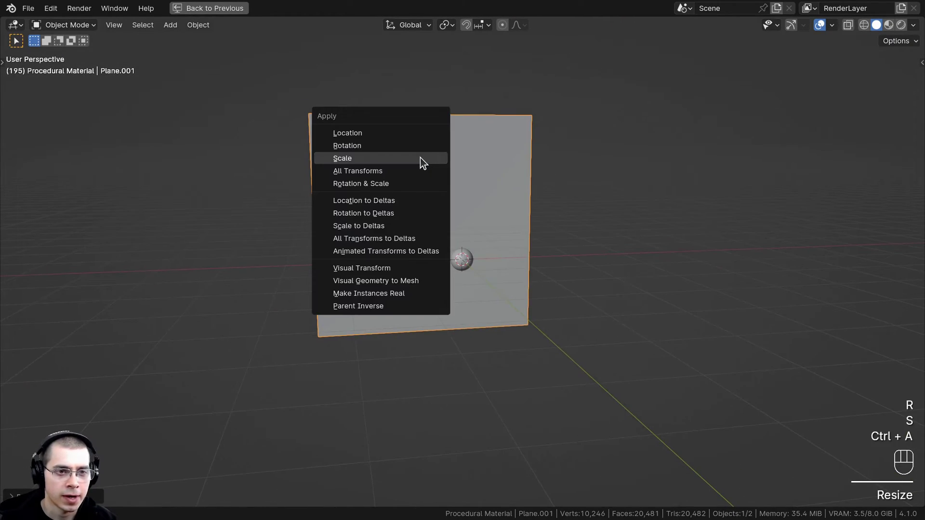
pyautogui.click(422, 163)
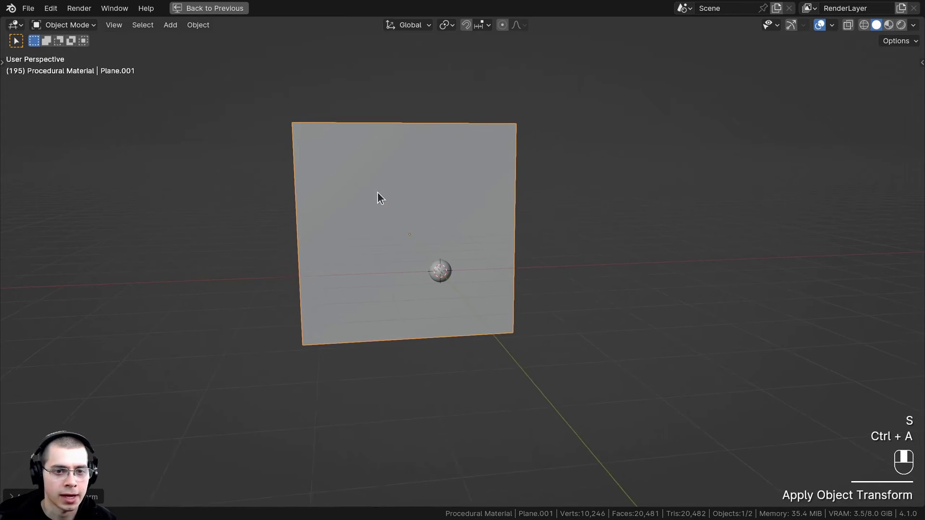
pyautogui.moveTo(377, 192); pyautogui.dragTo(415, 225, button='middle')
# Step: Restore the full Shading workspace layout and select the area lights around the sphere, leaving everything deselected at the end
pyautogui.hotkey('ctrl', 'space')
pyautogui.keyDown('shift'); pyautogui.click(300, 246); pyautogui.keyUp('shift')
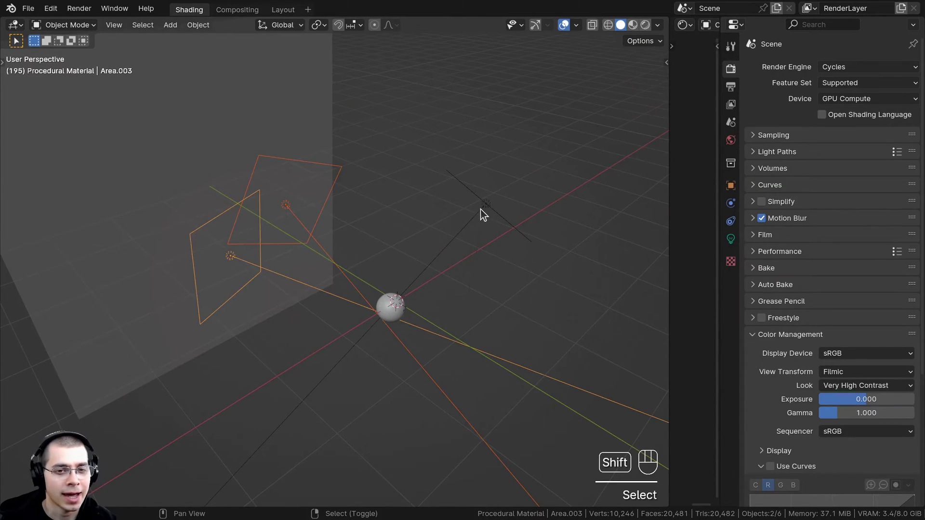
pyautogui.moveTo(483, 214); pyautogui.dragTo(318, 225, button='middle')
pyautogui.press('a')
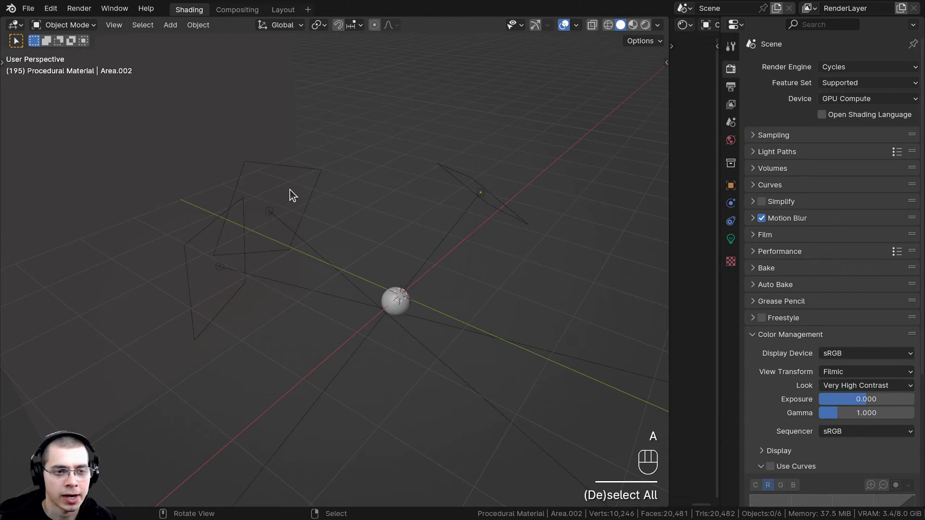
# Step: Review the light types that can be added and examine the settings of the two area lights in front of the plane
pyautogui.hotkey('shift', 'a')
pyautogui.moveTo(229, 336)
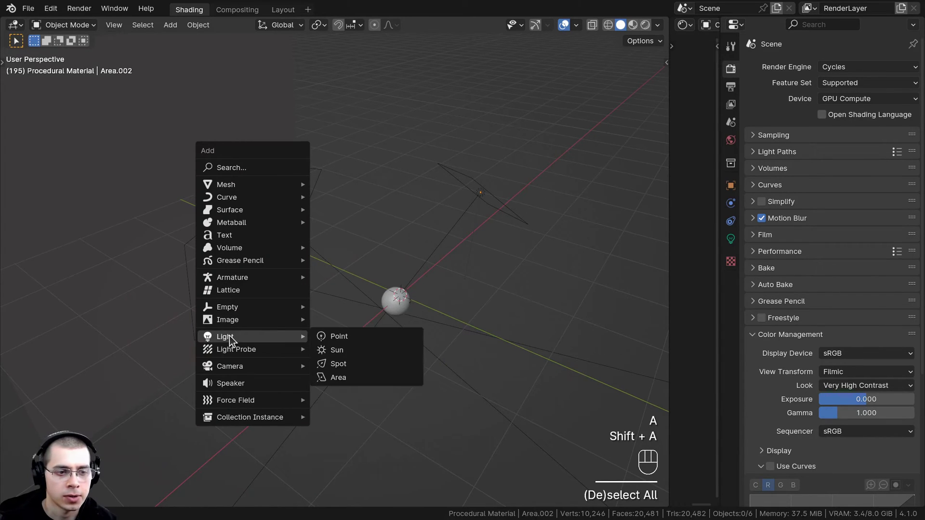
pyautogui.scroll(1, 288, 204)
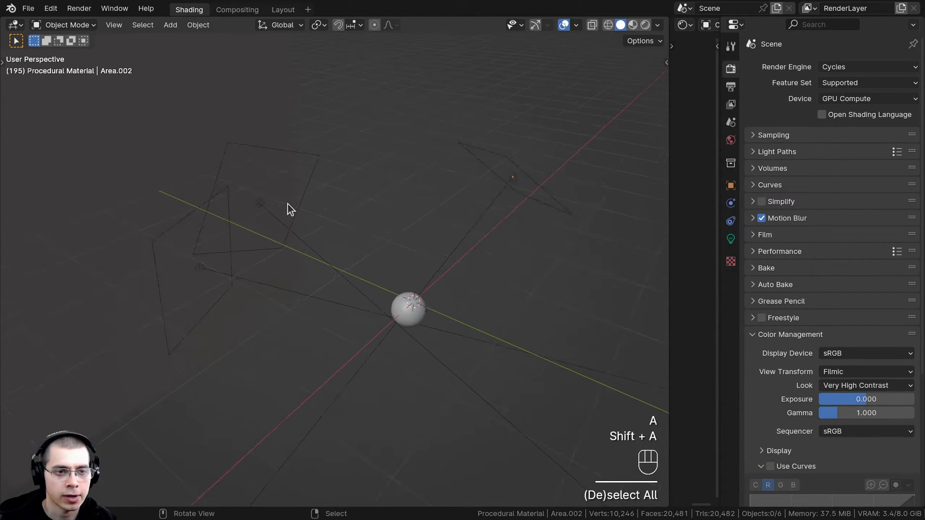
pyautogui.moveTo(288, 204); pyautogui.dragTo(270, 254, button='middle')
pyautogui.click(270, 209)
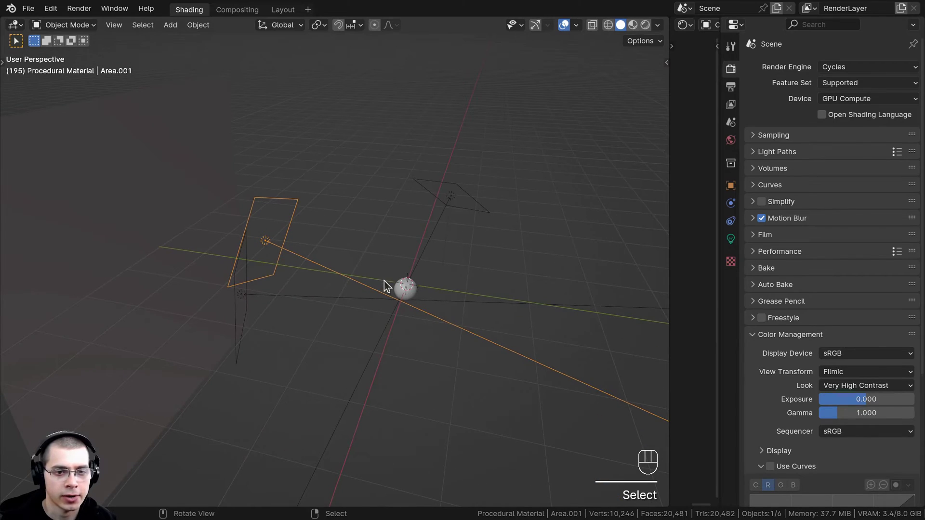
pyautogui.click(730, 240)
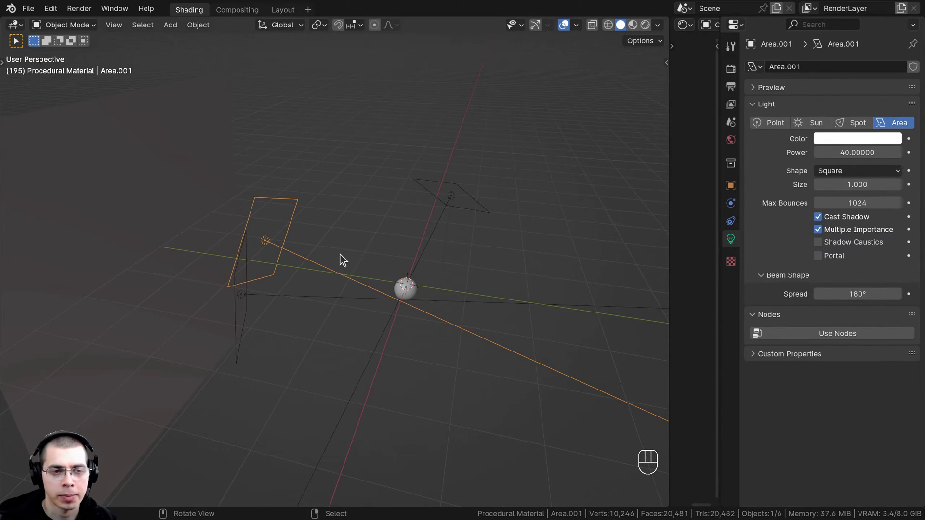
pyautogui.moveTo(338, 258); pyautogui.dragTo(366, 256, button='middle')
pyautogui.moveTo(392, 285); pyautogui.dragTo(284, 270, button='middle')
pyautogui.click(280, 268)
pyautogui.click(341, 233)
pyautogui.click(275, 267)
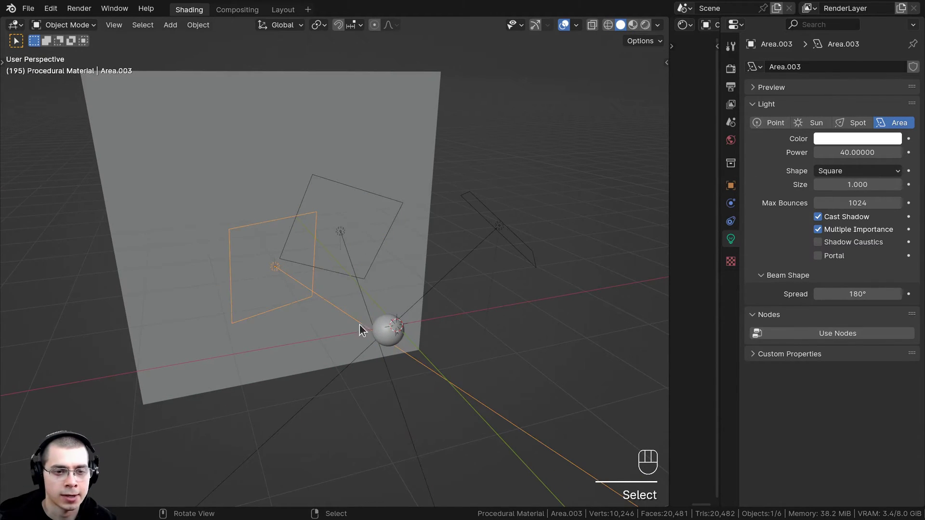
# Step: Examine the placement and light settings of the third area light above the sphere, trying out a move on it
pyautogui.moveTo(359, 325); pyautogui.dragTo(317, 273, button='middle')
pyautogui.press('z')
pyautogui.moveTo(463, 263); pyautogui.dragTo(533, 178, button='middle')
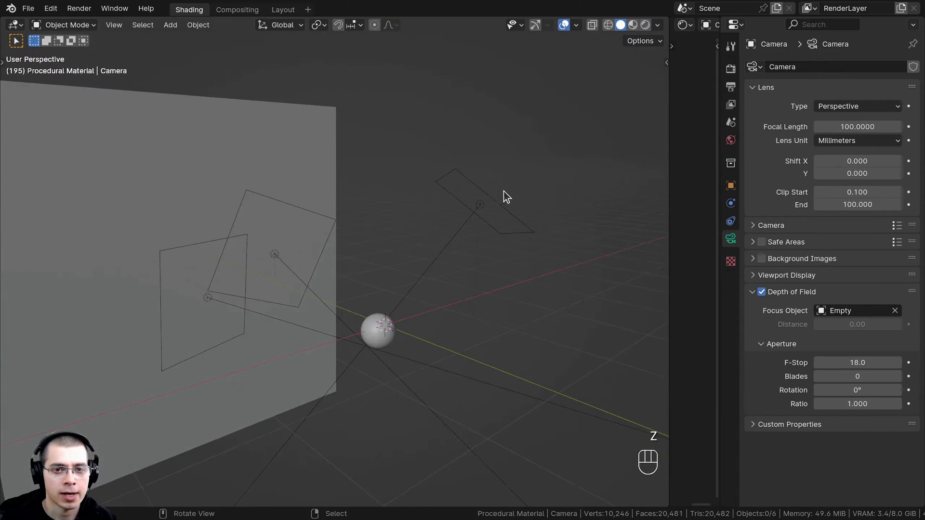
pyautogui.click(478, 209)
pyautogui.press('g')
pyautogui.rightClick(516, 159)
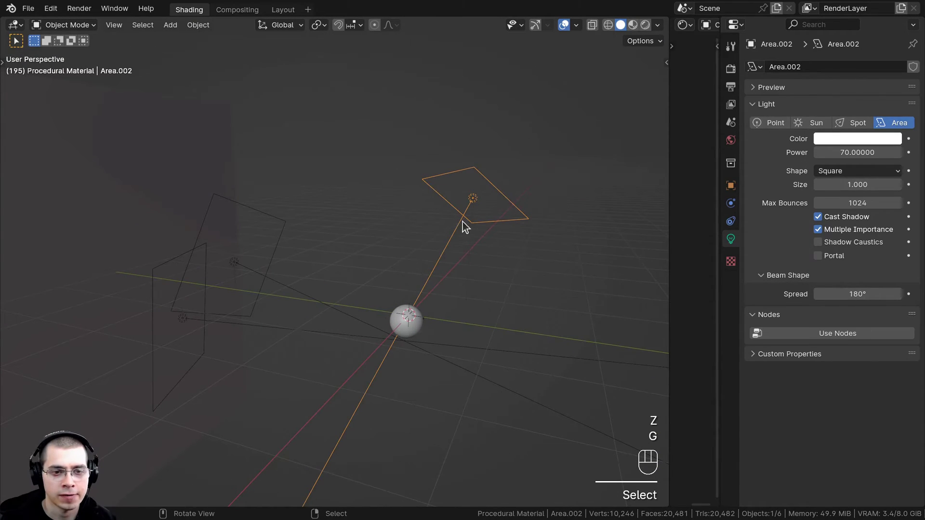
pyautogui.keyDown('ctrl'); pyautogui.moveTo(451, 284); pyautogui.dragTo(459, 146, button='middle'); pyautogui.keyUp('ctrl')
pyautogui.moveTo(375, 291); pyautogui.dragTo(321, 294, button='middle')
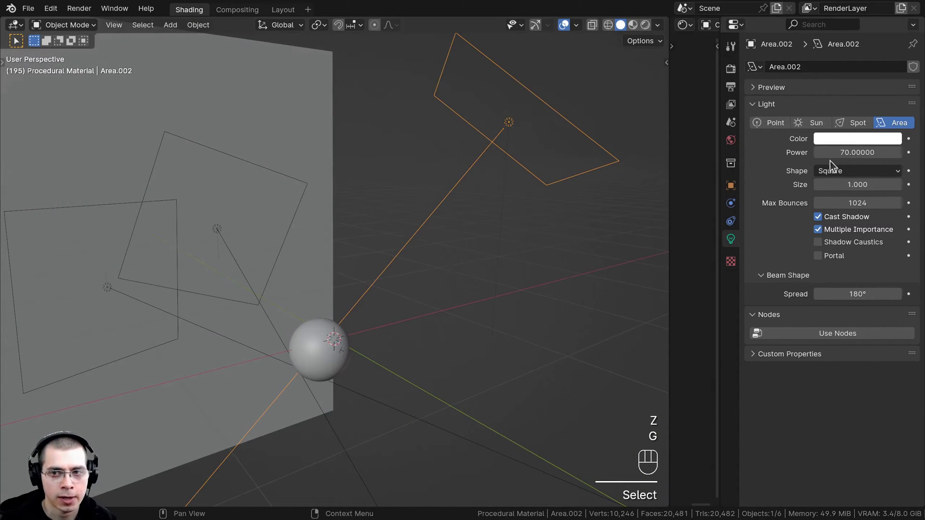
pyautogui.moveTo(464, 248); pyautogui.dragTo(444, 258, button='middle')
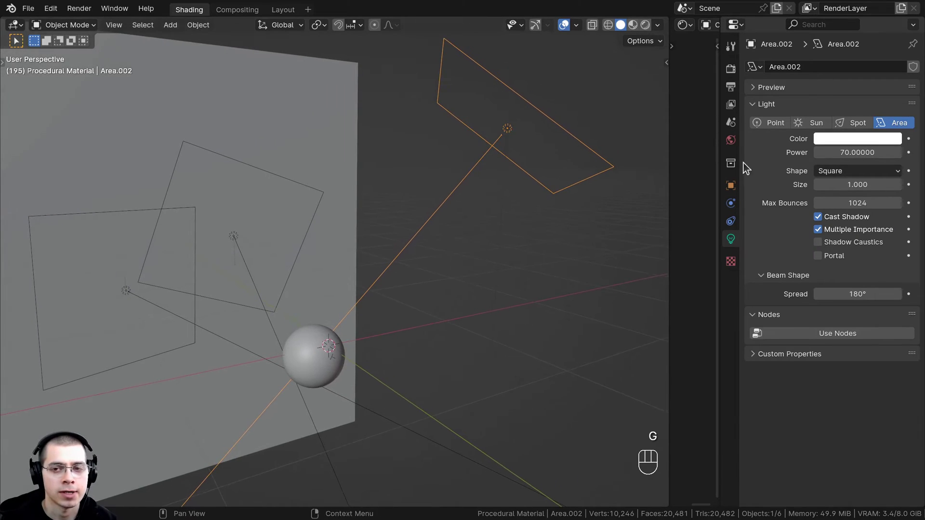
# Step: Show the world properties and check the file name of the environment HDR image
pyautogui.click(731, 140)
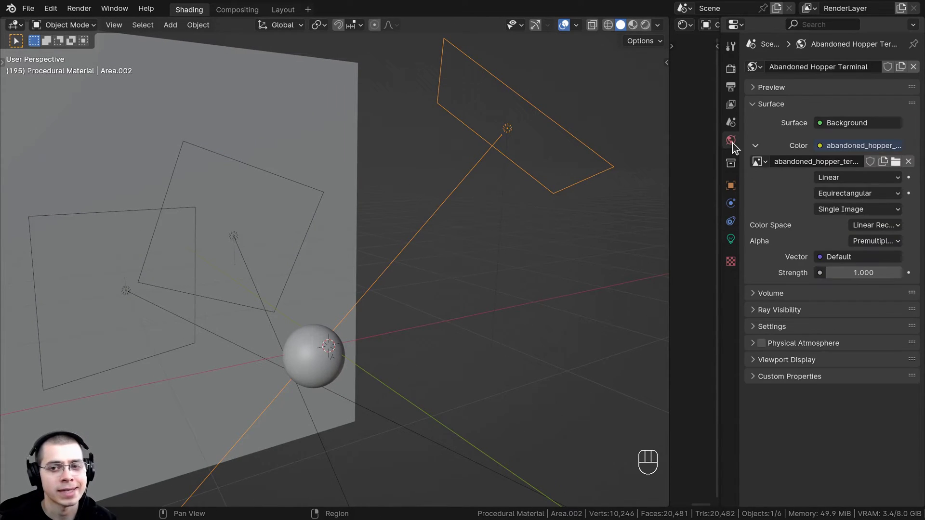
pyautogui.moveTo(722, 143); pyautogui.dragTo(696, 143)
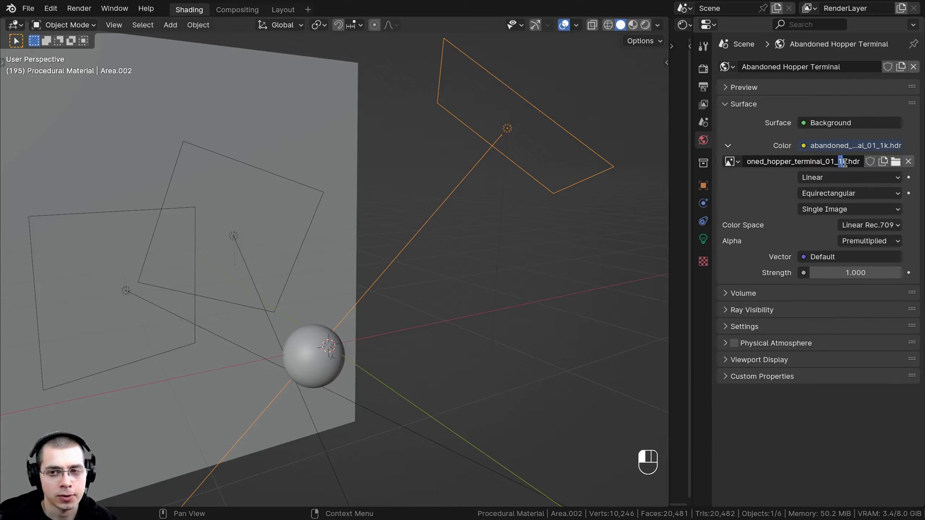
pyautogui.click(762, 201)
# Step: Switch the viewport to rendered shading and deselect all objects
pyautogui.press('z')
pyautogui.click(338, 180)
pyautogui.scroll(-3, 395, 269)
pyautogui.moveTo(395, 265)
pyautogui.keyDown('shift'); pyautogui.mouseDown(button='middle')
pyautogui.moveTo(402, 246)
pyautogui.moveTo(404, 259)
pyautogui.mouseUp(button='middle'); pyautogui.keyUp('shift')
pyautogui.press('a')
# Step: In the render Film settings, turn Transparent off to preview the environment background and turn it back on
pyautogui.click(703, 69)
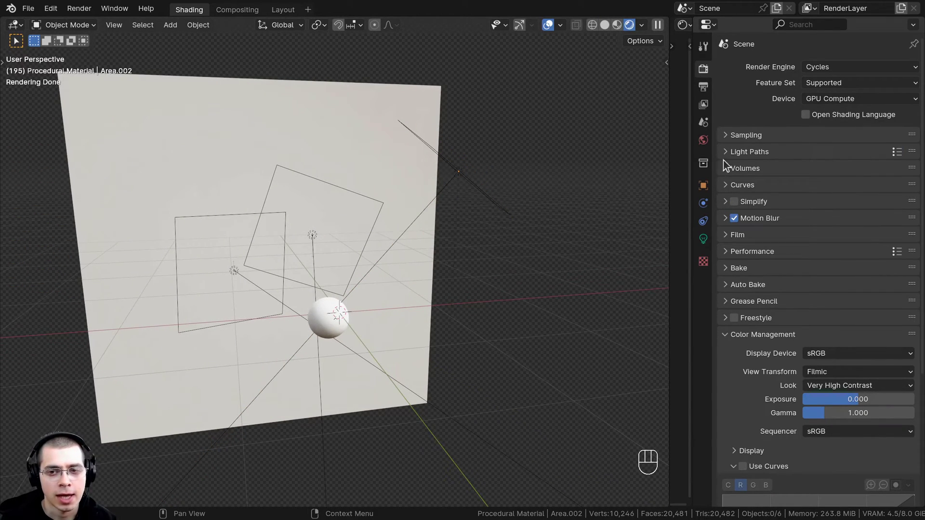
pyautogui.click(725, 235)
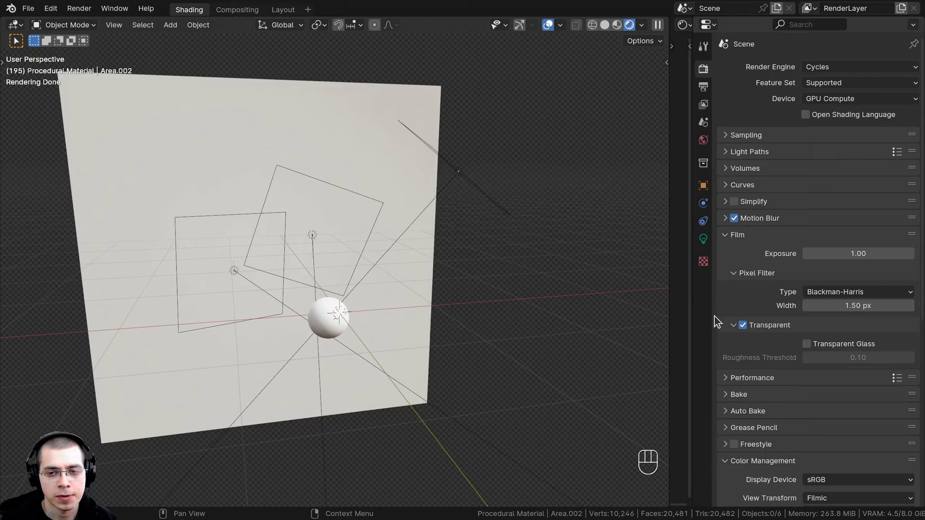
pyautogui.click(743, 326)
pyautogui.moveTo(498, 313); pyautogui.dragTo(628, 327, button='middle')
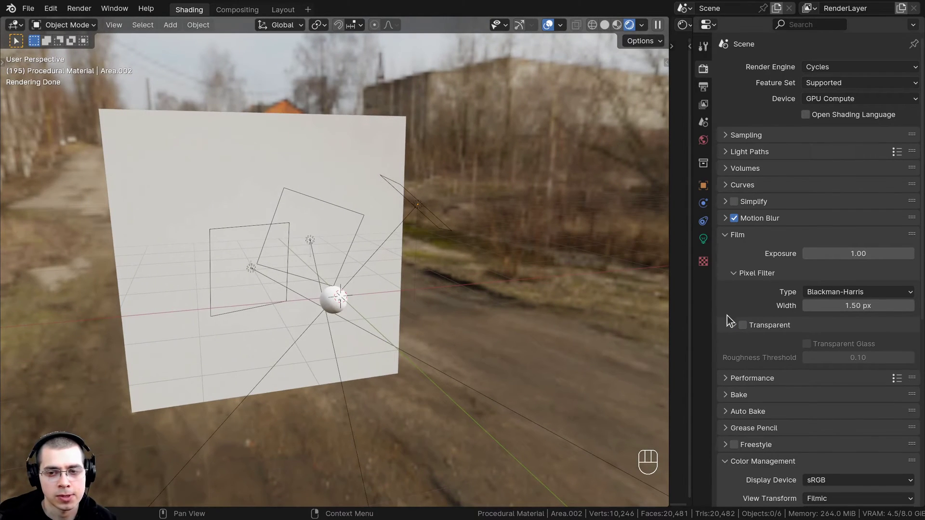
pyautogui.click(742, 326)
pyautogui.moveTo(593, 289); pyautogui.dragTo(433, 212, button='middle')
# Step: Review the Color Management choices for View Transform and Look, keeping Filmic and Very High Contrast
pyautogui.scroll(-10, 792, 406)
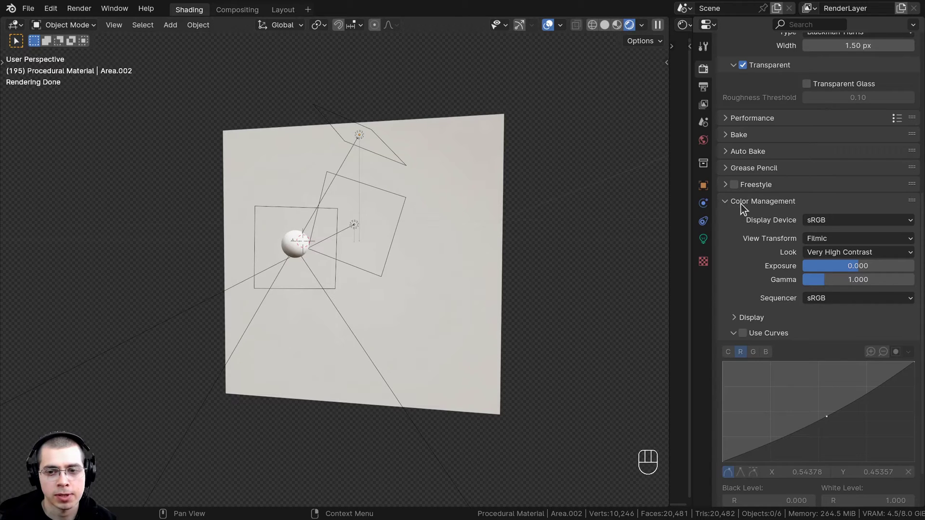
pyautogui.click(819, 239)
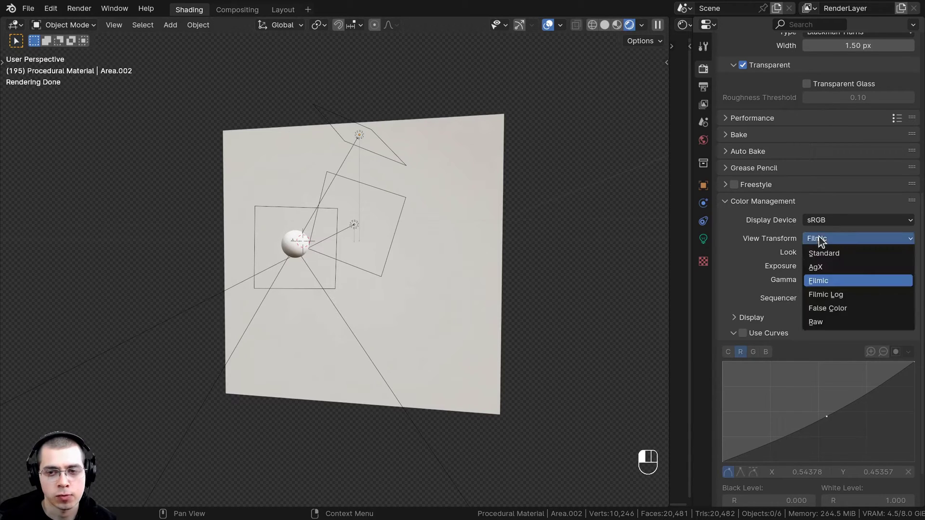
pyautogui.click(814, 238)
pyautogui.click(820, 251)
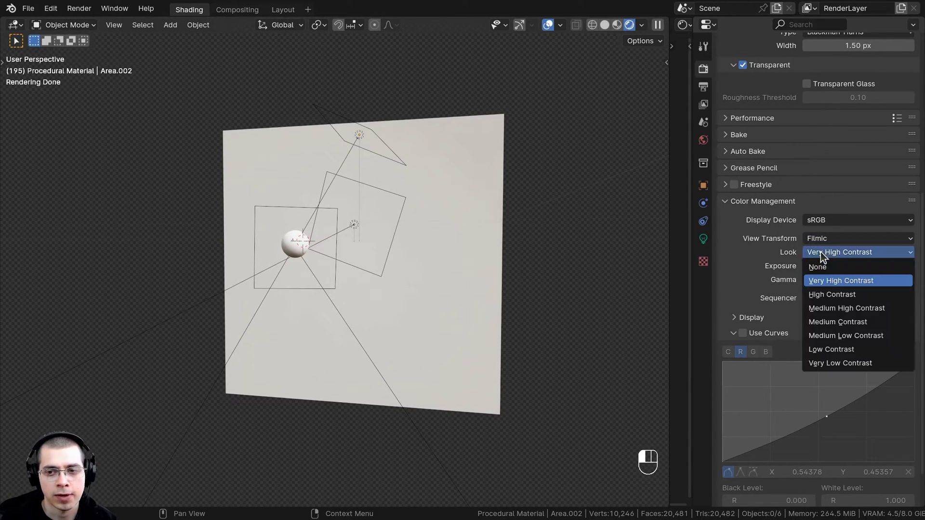
pyautogui.moveTo(361, 160); pyautogui.dragTo(493, 301, button='middle')
pyautogui.scroll(5, 493, 302)
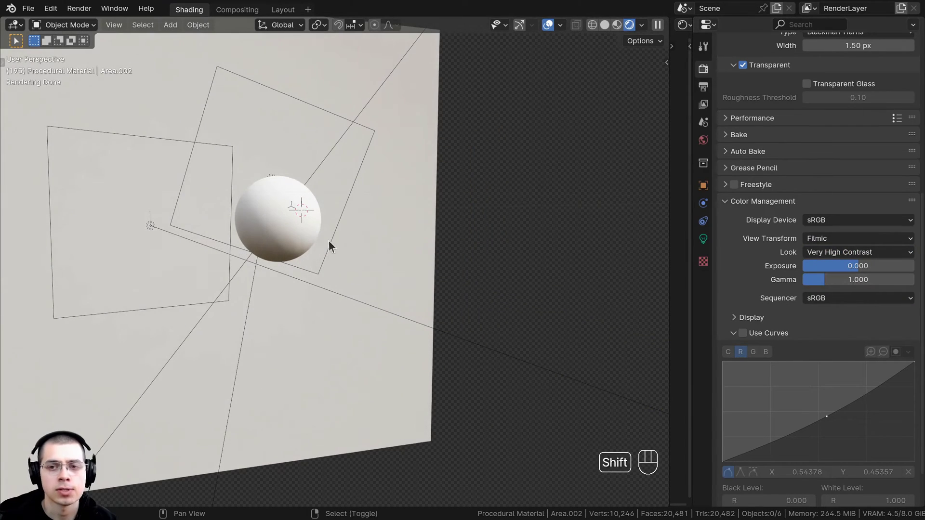
# Step: Unhide the hidden camera and select it, trying out a move on it
pyautogui.keyDown('shift'); pyautogui.moveTo(329, 241); pyautogui.dragTo(357, 256, button='middle'); pyautogui.keyUp('shift')
pyautogui.hotkey('alt', 'h')
pyautogui.press('a')
pyautogui.click(310, 181)
pyautogui.press('g')
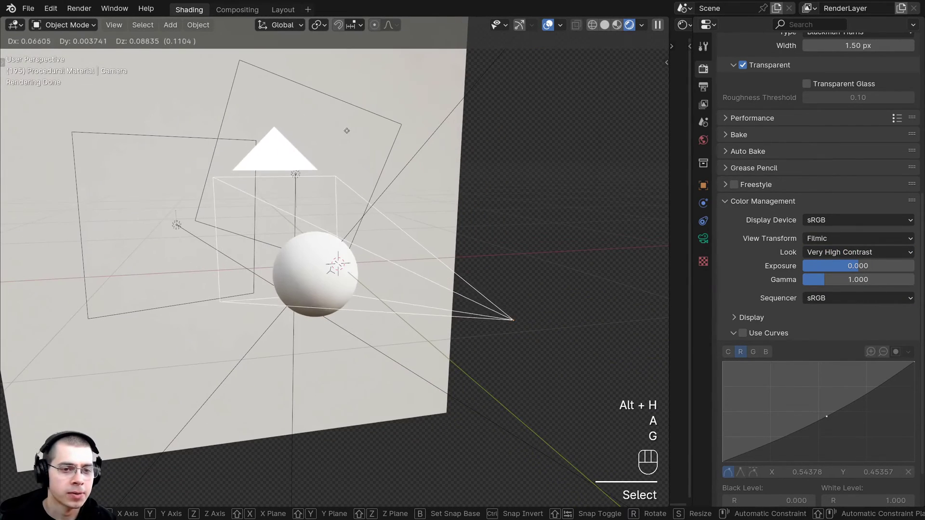
pyautogui.rightClick(315, 134)
# Step: Check the option for adding a camera, and view the sphere through the existing scene camera
pyautogui.hotkey('shift', 'a')
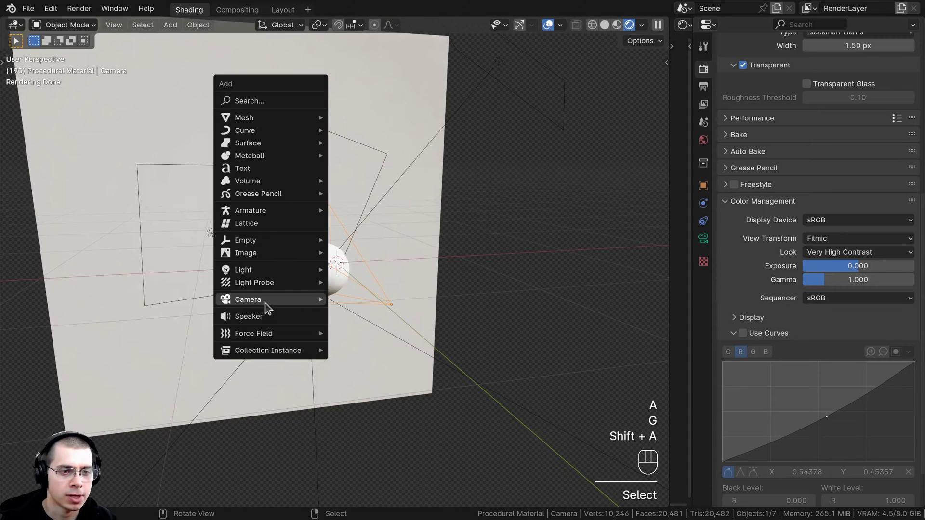
pyautogui.moveTo(299, 299)
pyautogui.click(367, 301)
pyautogui.press('KP_0')
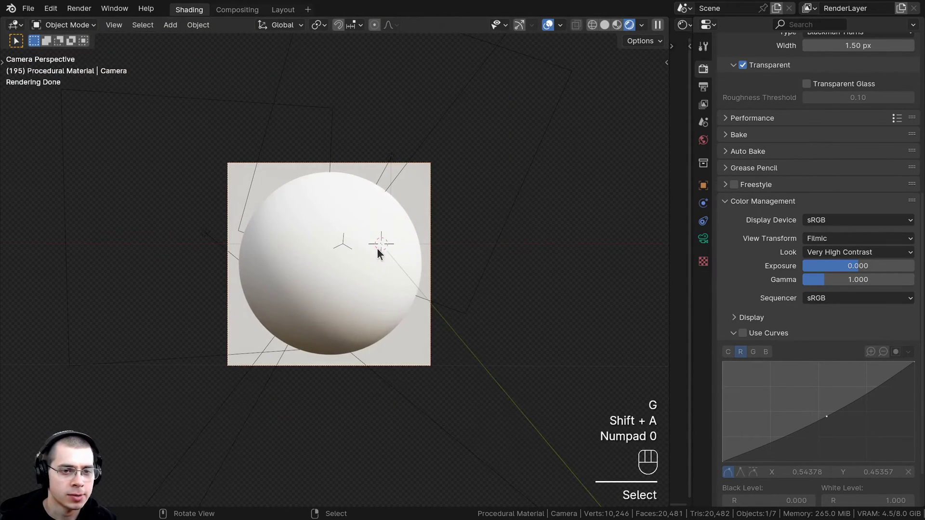
pyautogui.scroll(1, 342, 299)
pyautogui.scroll(10, 795, 139)
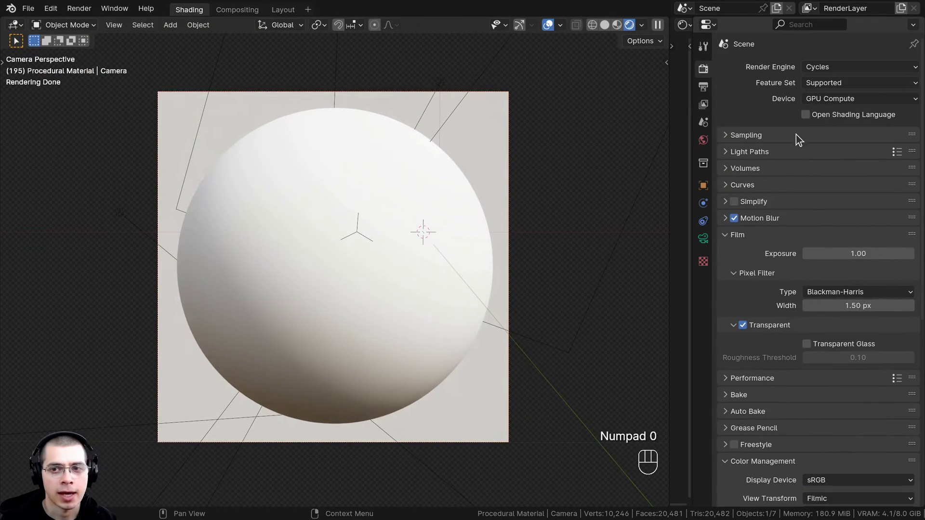
# Step: Check the output resolution settings and try moving the camera along its local Z axis
pyautogui.click(704, 87)
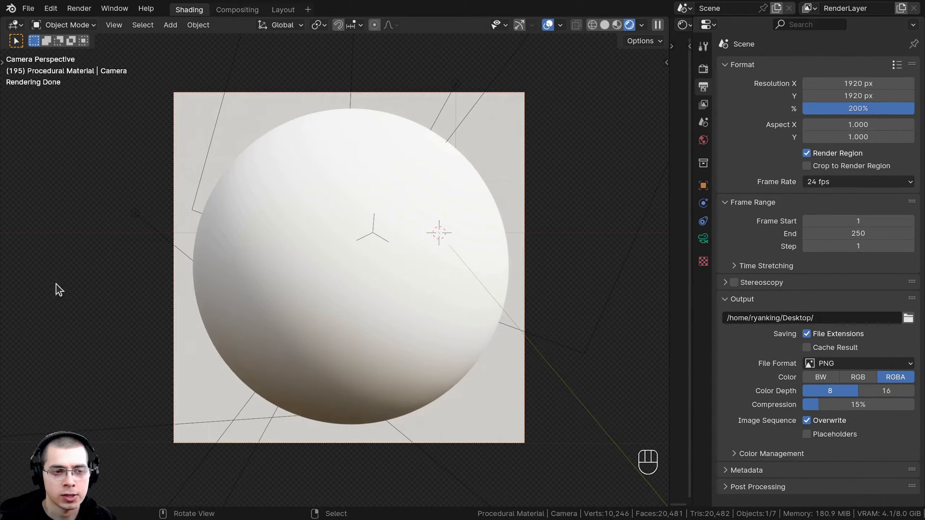
pyautogui.keyDown('shift'); pyautogui.moveTo(430, 188); pyautogui.dragTo(432, 188, button='middle'); pyautogui.keyUp('shift')
pyautogui.press('g')
pyautogui.middleClick(432, 188)
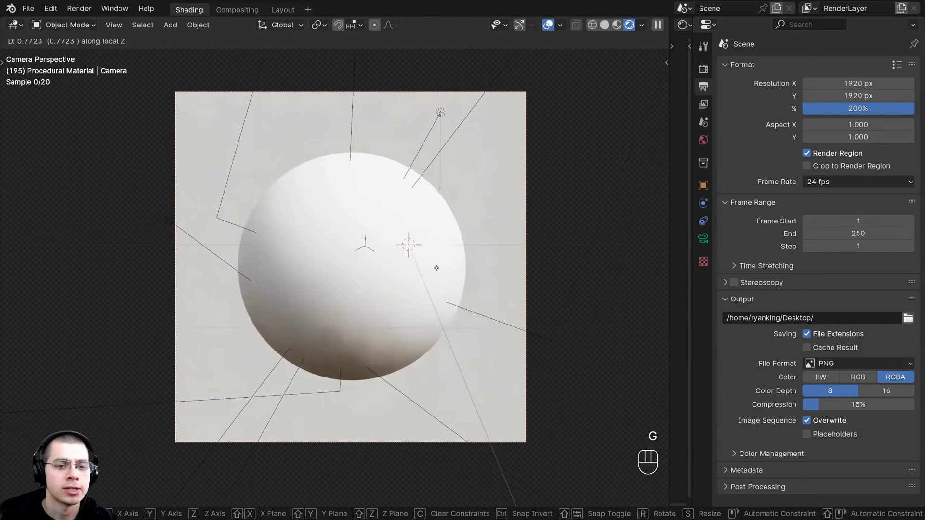
pyautogui.click(431, 195)
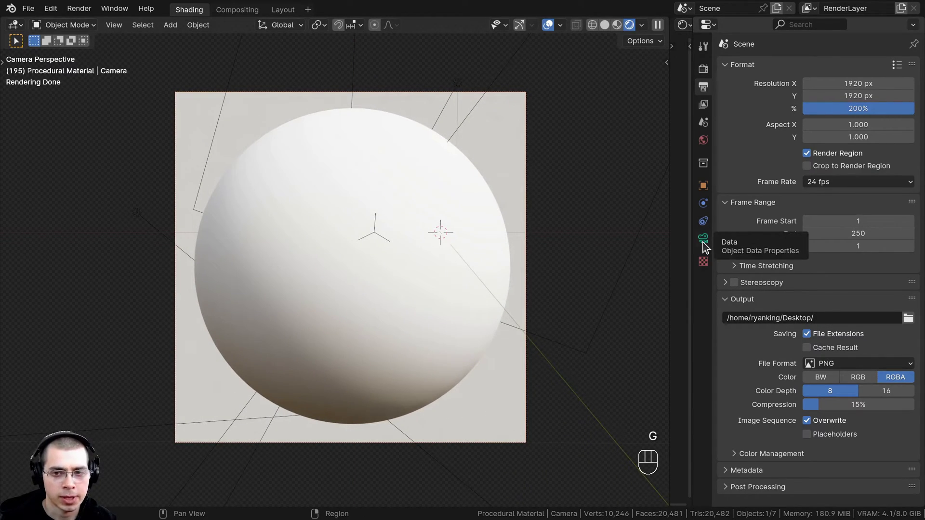
# Step: Show the camera's data properties and check its focal length and depth of field settings
pyautogui.click(704, 239)
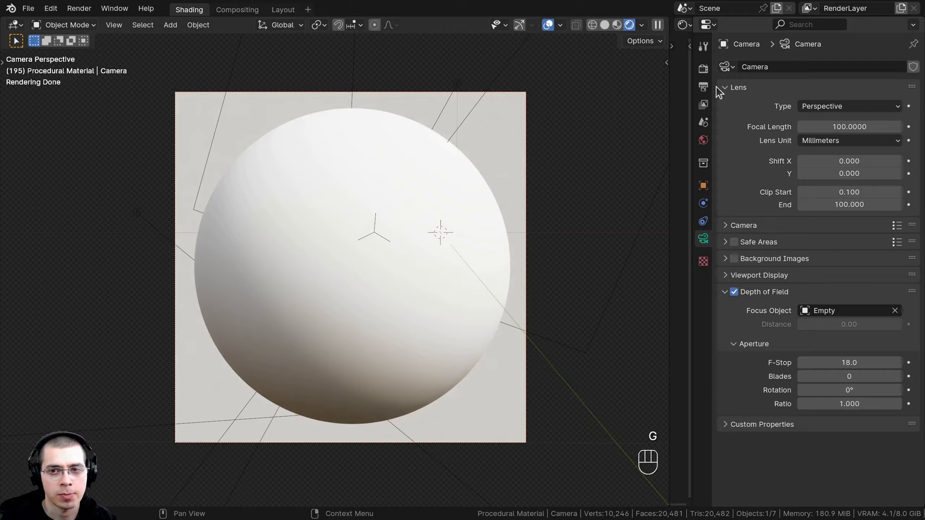
pyautogui.moveTo(849, 126)
pyautogui.mouseDown()
pyautogui.moveTo(822, 127)
pyautogui.moveTo(849, 126)
pyautogui.mouseUp()
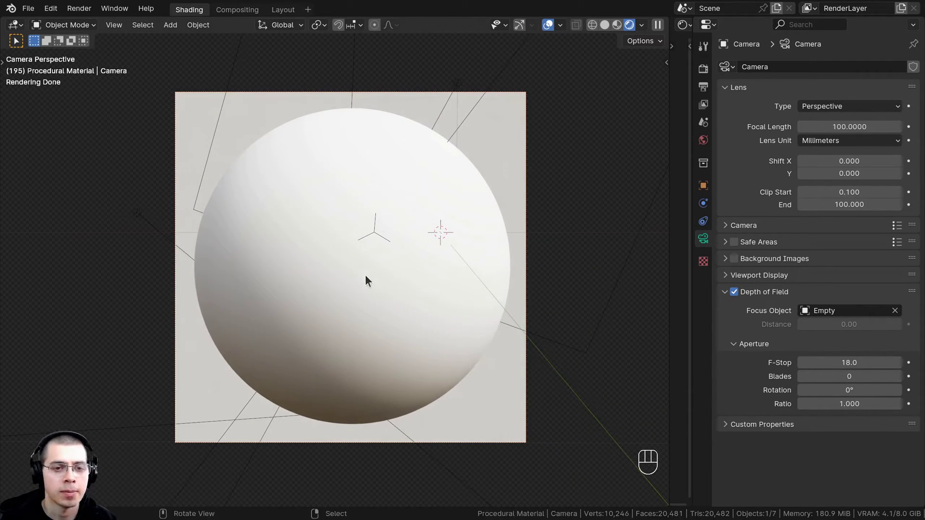
# Step: Select the empty on the sphere's surface and check the option for adding a plain axes empty in solid shading
pyautogui.click(374, 231)
pyautogui.press('g')
pyautogui.rightClick(484, 198)
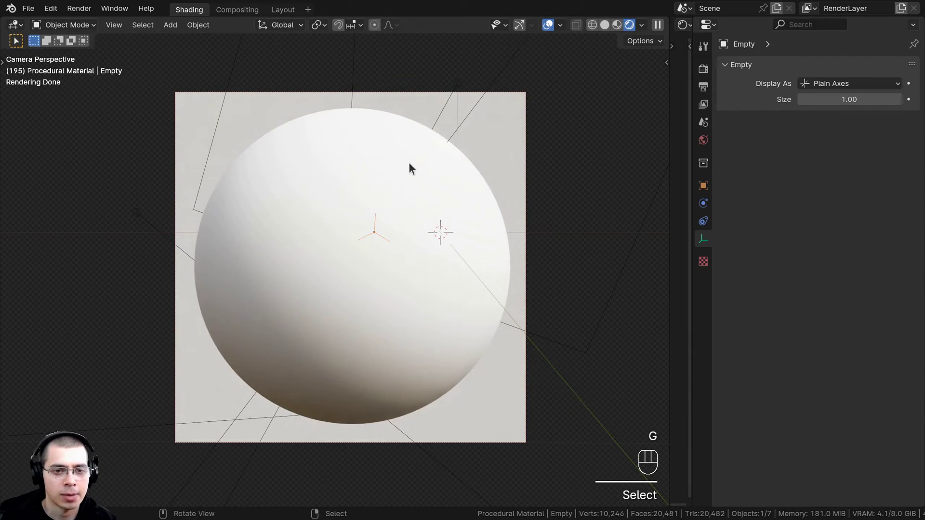
pyautogui.press('z')
pyautogui.click(547, 188)
pyautogui.scroll(2, 396, 179)
pyautogui.hotkey('shift', 'a')
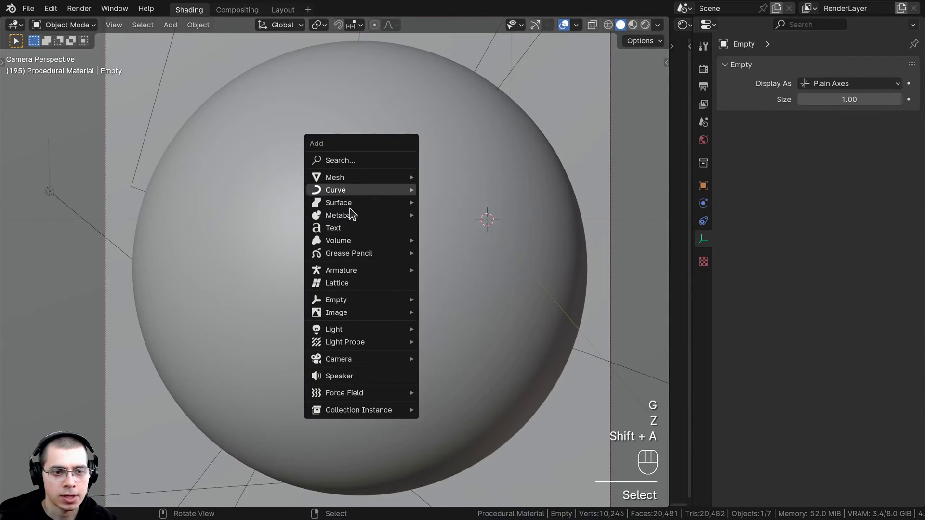
pyautogui.moveTo(335, 306)
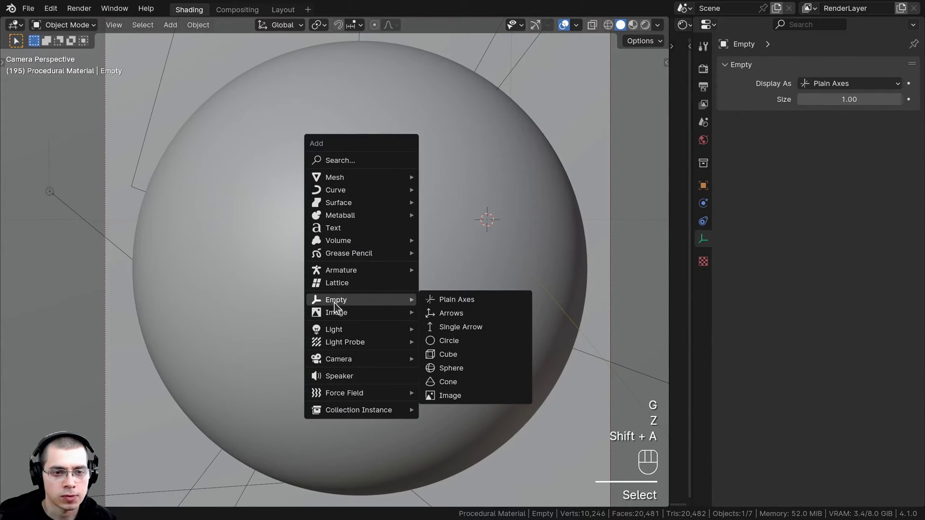
pyautogui.click(457, 300)
# Step: Inspect the empty's position on the sphere's surface from other angles and return to the camera view with everything deselected
pyautogui.moveTo(433, 233); pyautogui.dragTo(443, 224, button='middle')
pyautogui.press('KP_Decimal')
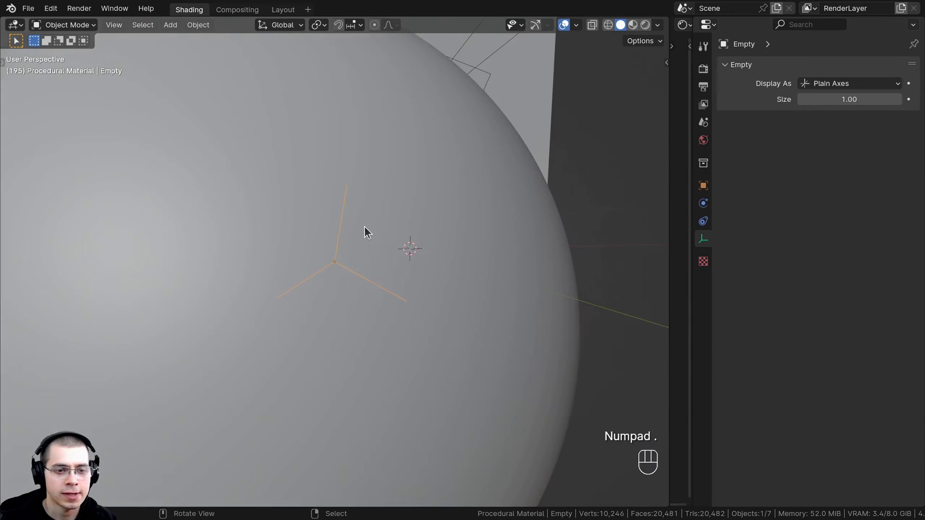
pyautogui.moveTo(364, 226); pyautogui.dragTo(429, 215, button='middle')
pyautogui.scroll(-6, 429, 215)
pyautogui.press('g')
pyautogui.rightClick(424, 216)
pyautogui.rightClick(244, 229)
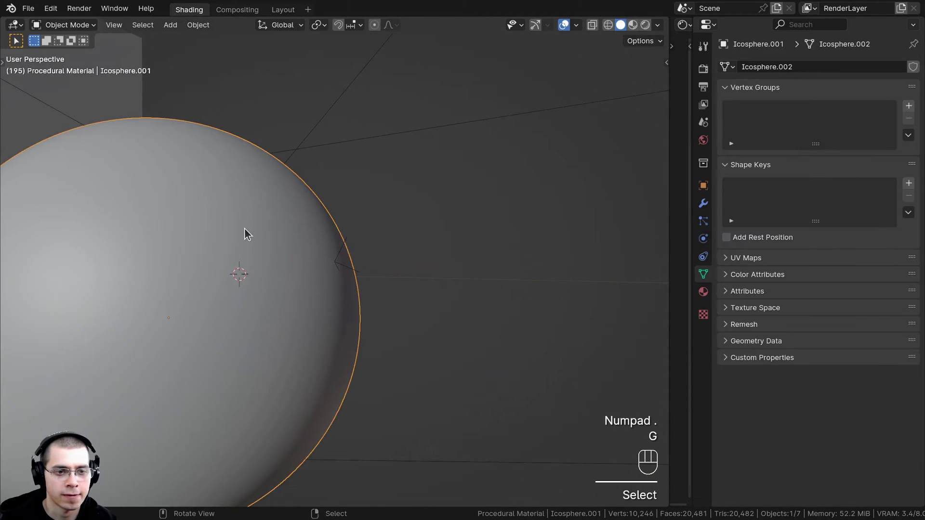
pyautogui.scroll(-3, 289, 241)
pyautogui.press('a')
pyautogui.press('KP_0')
pyautogui.scroll(-2, 427, 205)
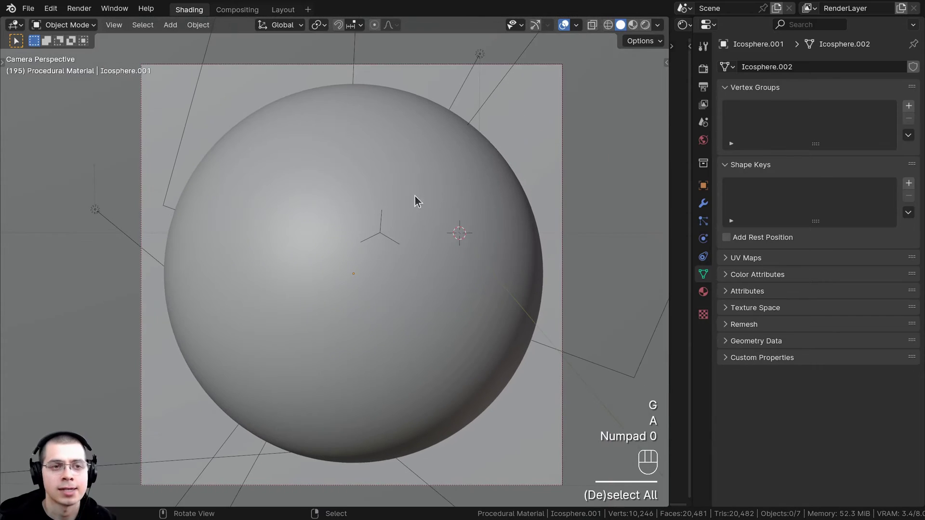
# Step: Clear the camera's depth of field focus object and pick the empty on the sphere as its focus object in rendered shading
pyautogui.click(367, 76)
pyautogui.keyDown('shift'); pyautogui.scroll(-1, 433, 96); pyautogui.keyUp('shift')
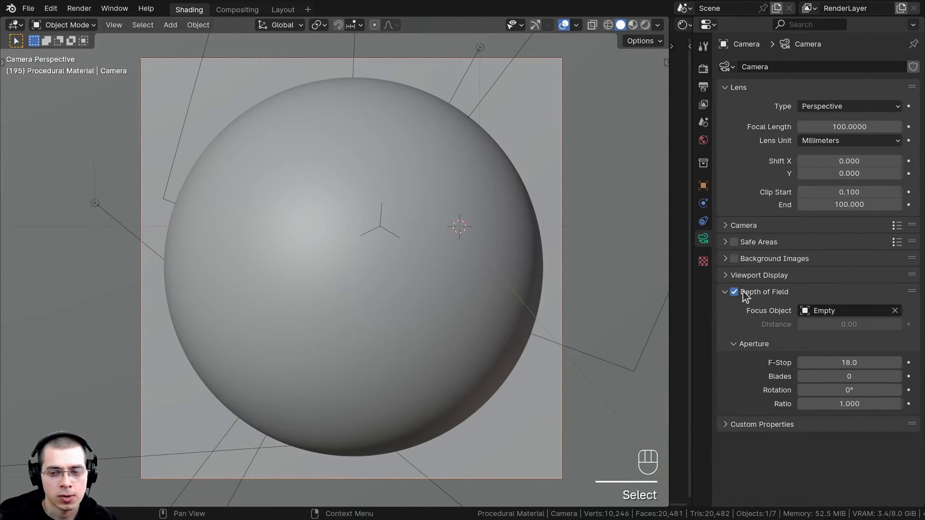
pyautogui.click(894, 310)
pyautogui.press('z')
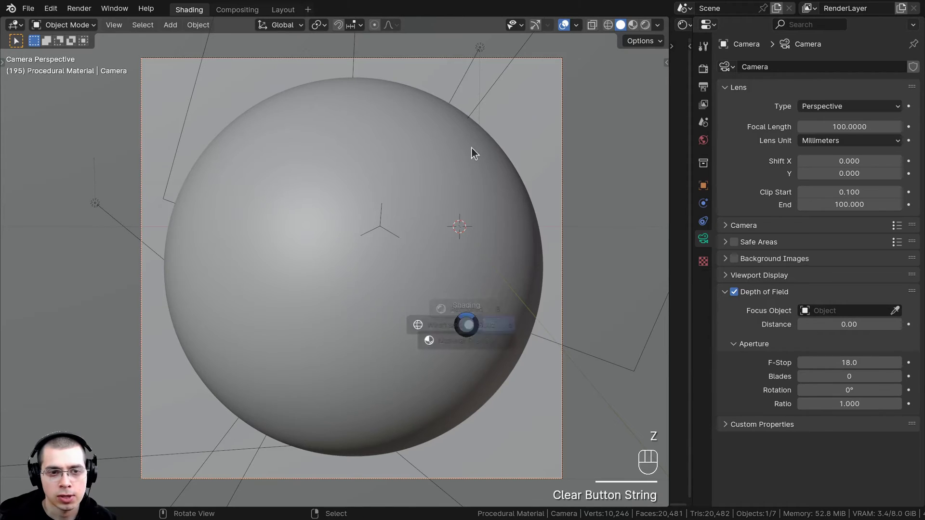
pyautogui.click(894, 311)
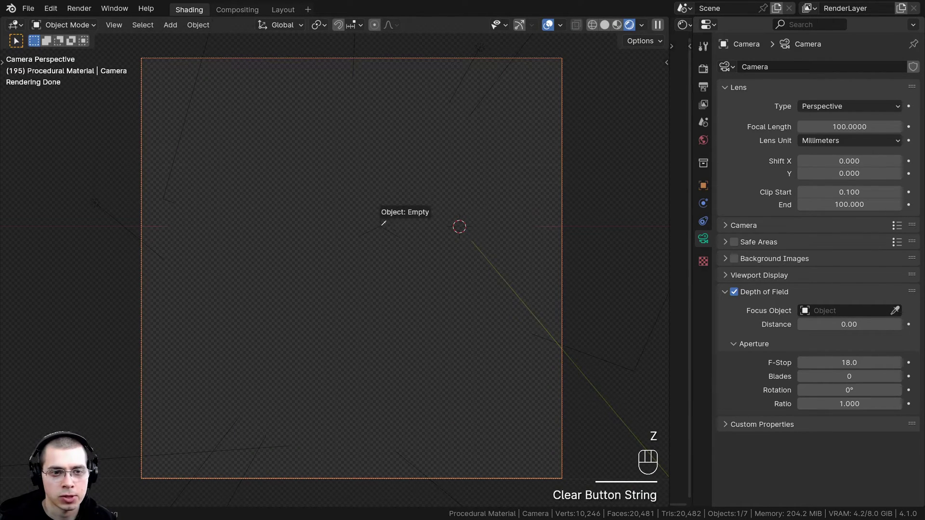
pyautogui.click(383, 223)
pyautogui.moveTo(849, 362); pyautogui.dragTo(801, 363)
pyautogui.rightClick(849, 363)
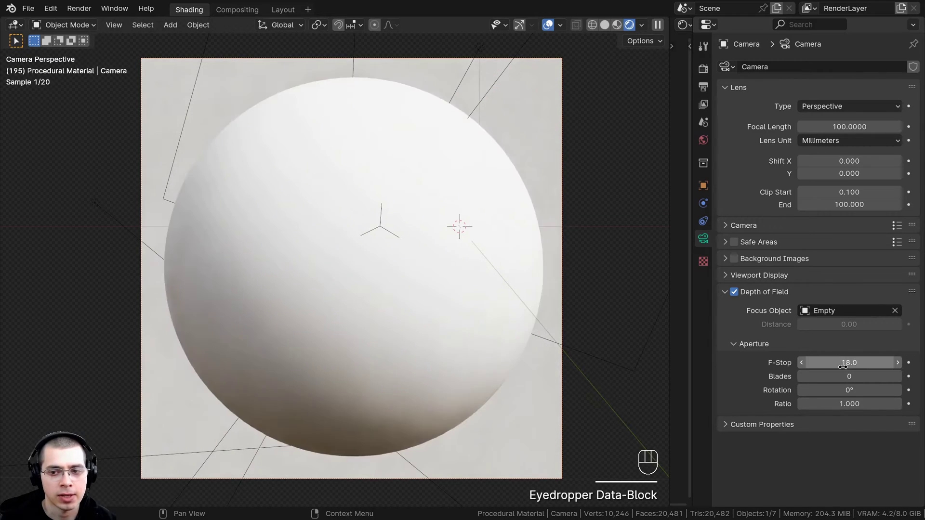
pyautogui.keyDown('shift'); pyautogui.moveTo(236, 136); pyautogui.dragTo(205, 82, button='middle'); pyautogui.keyUp('shift')
pyautogui.scroll(4, 176, 187)
pyautogui.scroll(-5, 203, 150)
pyautogui.scroll(1, 188, 135)
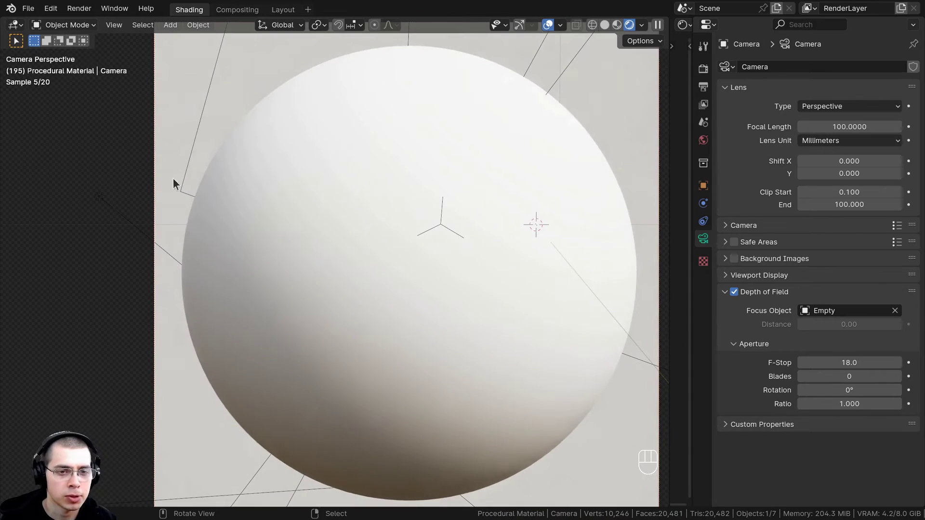
pyautogui.keyDown('shift'); pyautogui.moveTo(529, 199); pyautogui.dragTo(525, 203, button='middle'); pyautogui.keyUp('shift')
pyautogui.rightClick(512, 158)
pyautogui.press('a')
pyautogui.press('a')
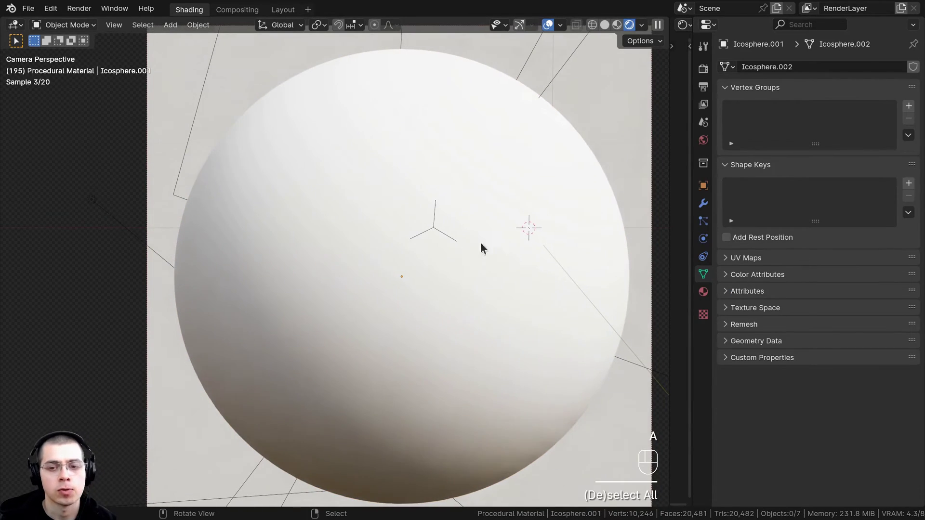
pyautogui.keyDown('shift'); pyautogui.moveTo(171, 187); pyautogui.dragTo(167, 197, button='middle'); pyautogui.keyUp('shift')
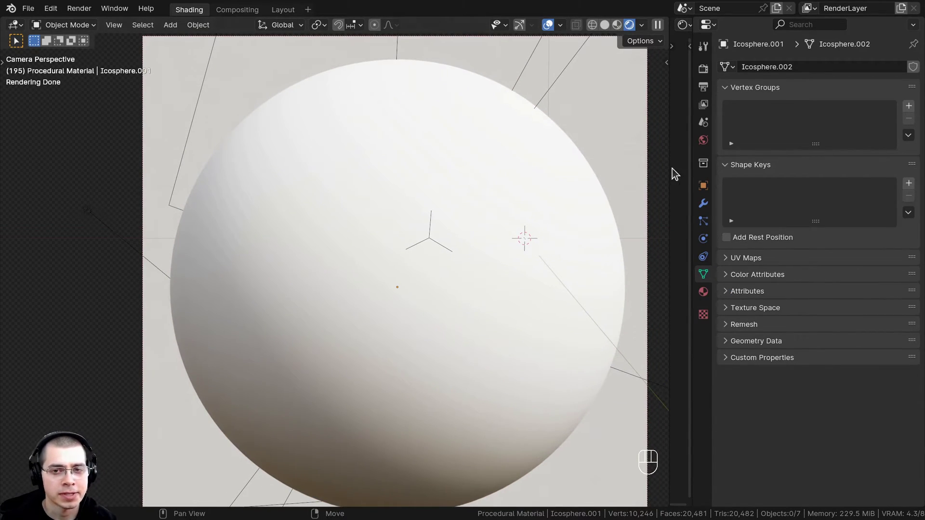
# Step: Enlarge the shader editor by narrowing the 3D viewport and the properties area, keeping the sphere framed in the camera view
pyautogui.moveTo(669, 163); pyautogui.dragTo(331, 173)
pyautogui.scroll(-2, 144, 187)
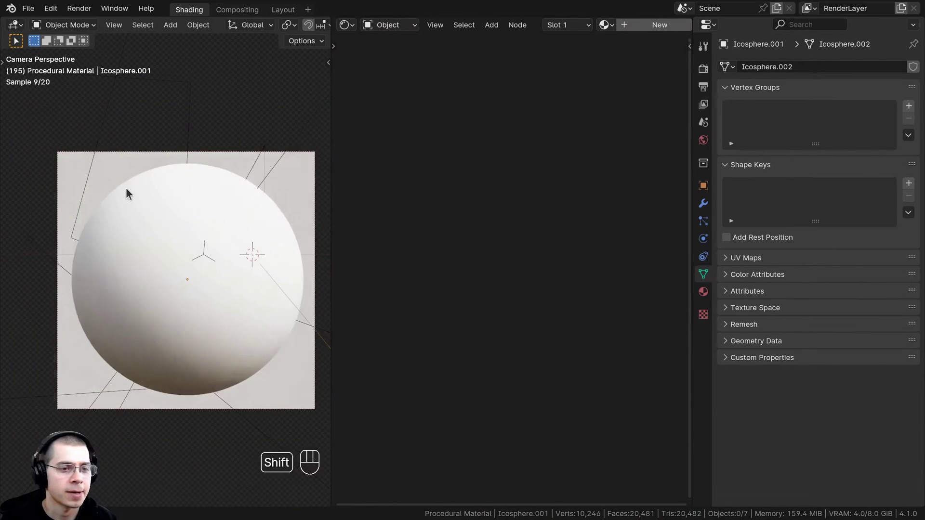
pyautogui.keyDown('shift'); pyautogui.moveTo(124, 191); pyautogui.dragTo(121, 182, button='middle'); pyautogui.keyUp('shift')
pyautogui.moveTo(693, 163); pyautogui.dragTo(766, 163)
pyautogui.scroll(1, 192, 215)
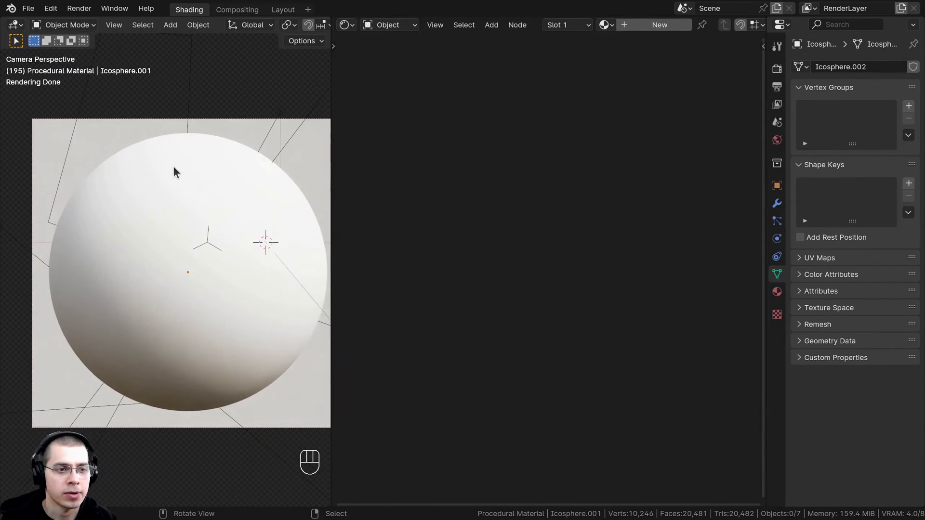
# Step: Create a new material on the sphere and name it Dark Wood Floor Boards
pyautogui.click(126, 190)
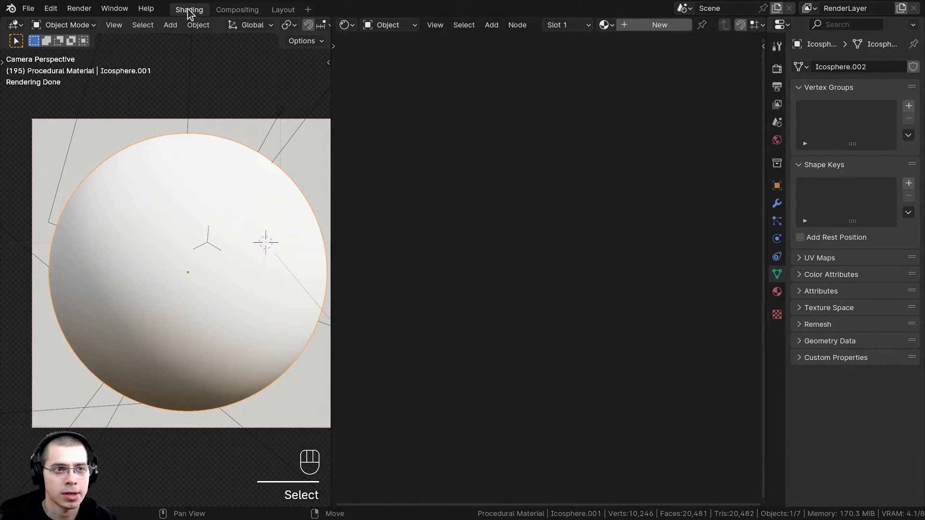
pyautogui.press('z')
pyautogui.press('z')
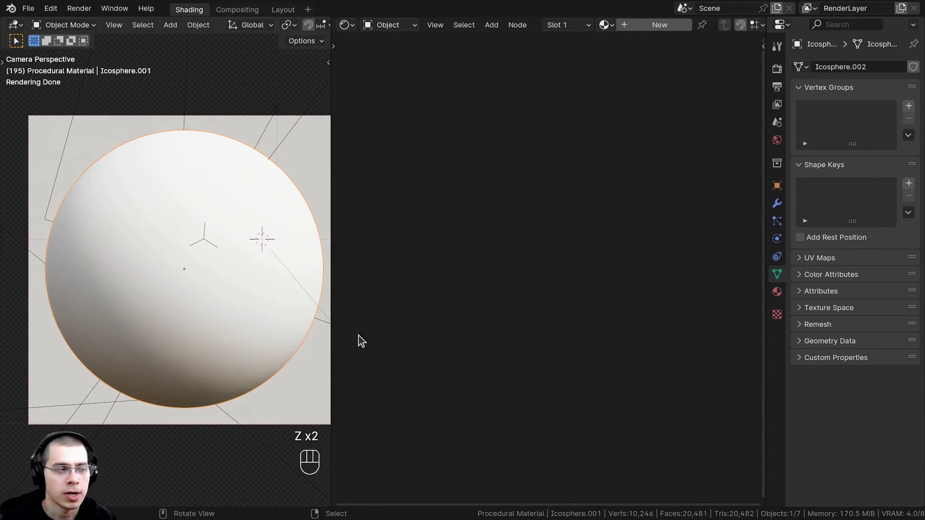
pyautogui.hscroll(2, 611, 27)
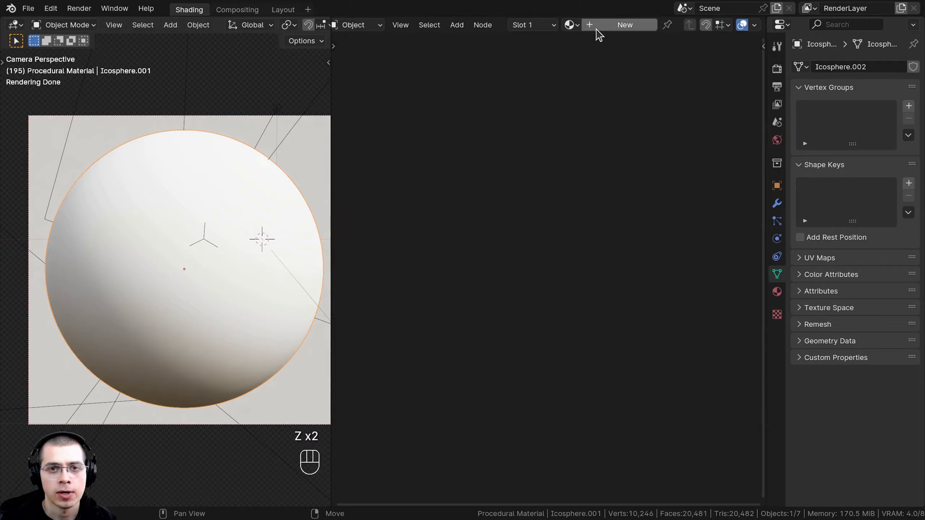
pyautogui.click(596, 27)
pyautogui.moveTo(618, 27); pyautogui.dragTo(527, 50, button='middle')
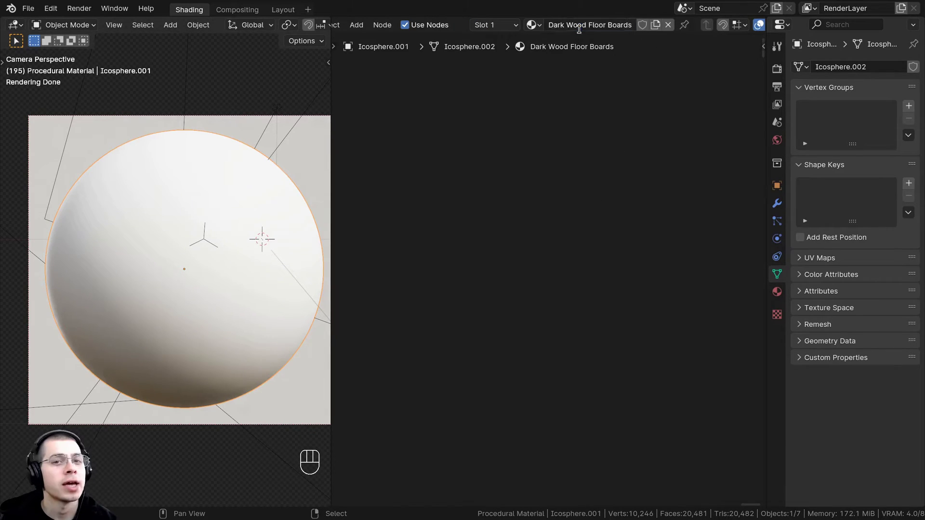
pyautogui.click(568, 26)
pyautogui.press('Return')
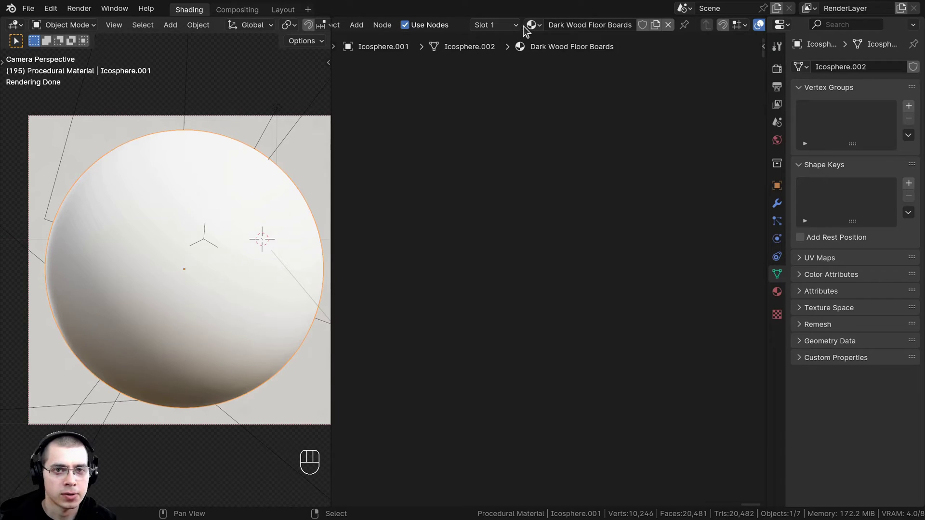
# Step: Assign the Dark Wood Floor Boards material to the backdrop plane as well, and frame the sphere's material nodes in the shader editor
pyautogui.moveTo(55, 148); pyautogui.dragTo(86, 146)
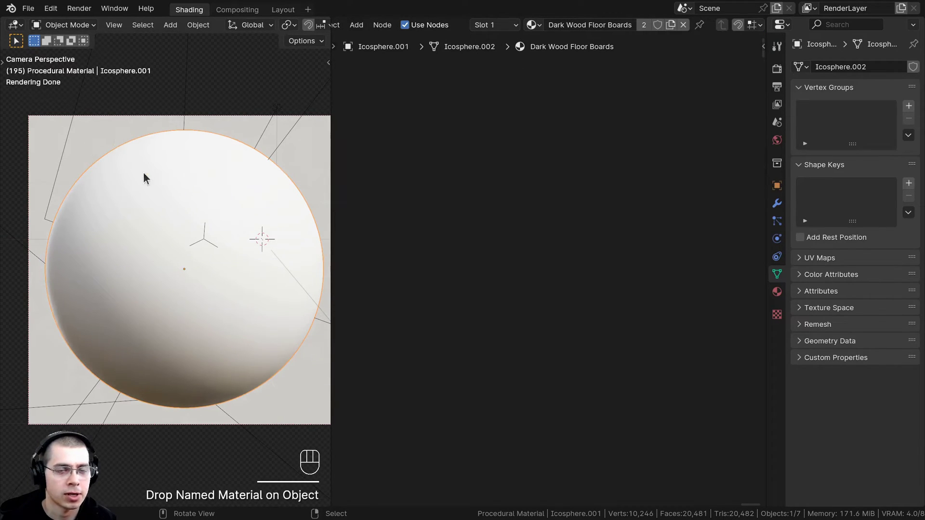
pyautogui.click(113, 168)
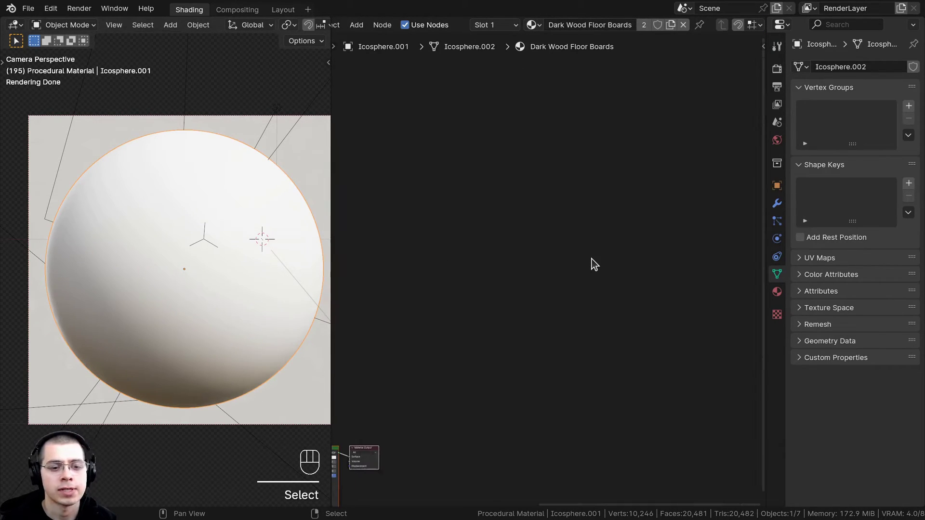
pyautogui.press('a')
pyautogui.press('a')
pyautogui.press('KP_Decimal')
pyautogui.press('a')
pyautogui.moveTo(546, 192); pyautogui.dragTo(569, 191)
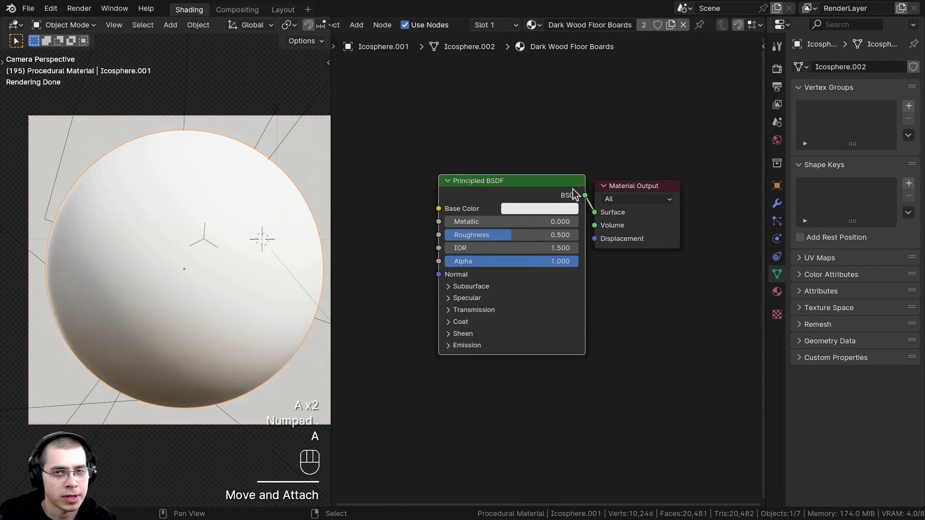
pyautogui.moveTo(564, 186); pyautogui.dragTo(577, 192, button='middle')
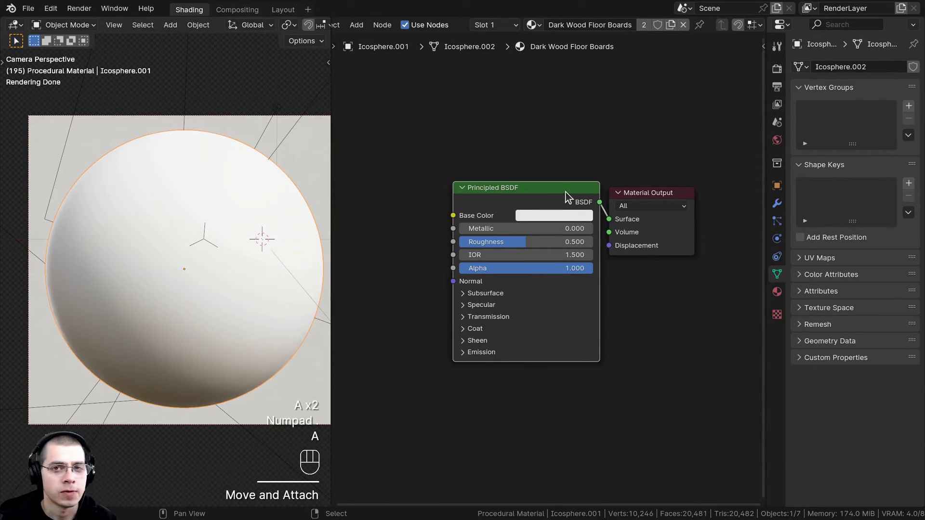
# Step: Search the add-on preferences for "node" and check whether the Node Wrangler add-on is enabled
pyautogui.click(55, 12)
pyautogui.click(89, 168)
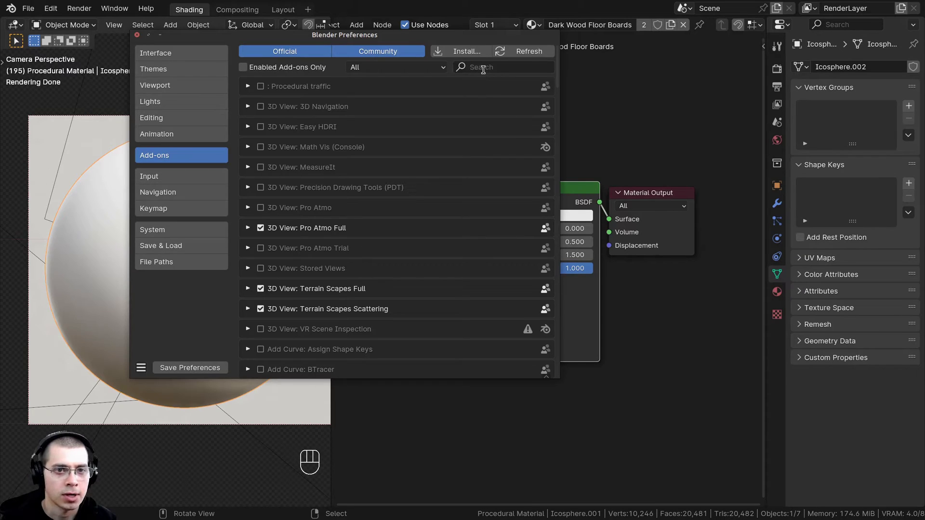
pyautogui.click(502, 68)
pyautogui.write('node')
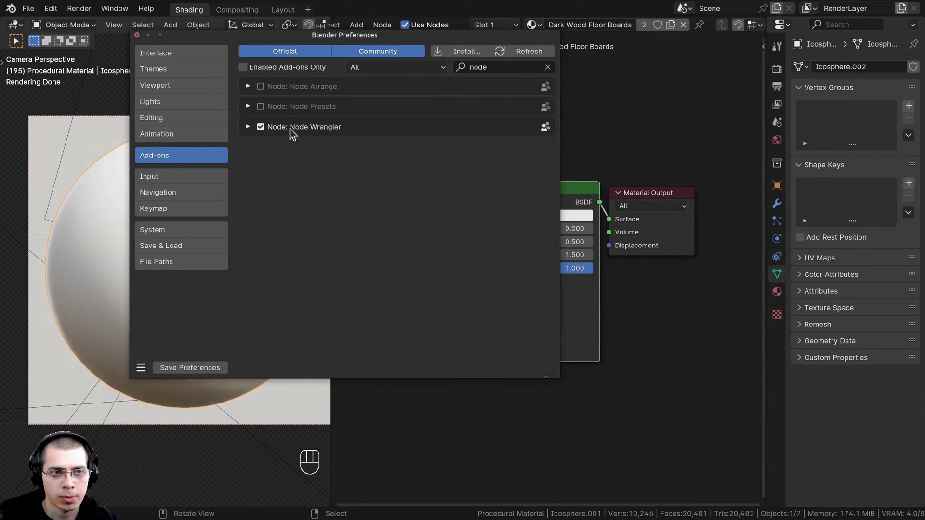
pyautogui.click(137, 35)
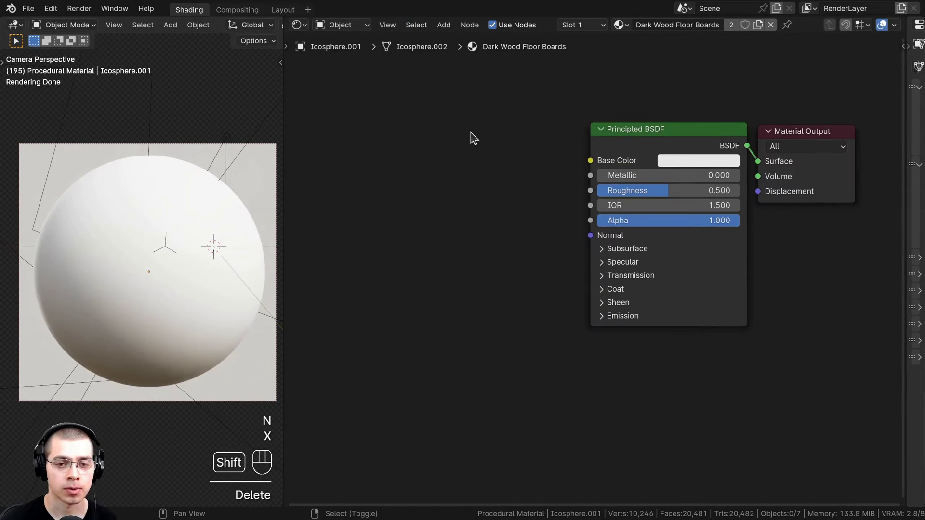
# Step: Add a Brick Texture node in front of the Principled BSDF node
pyautogui.hotkey('shift', 'a')
pyautogui.write('b')
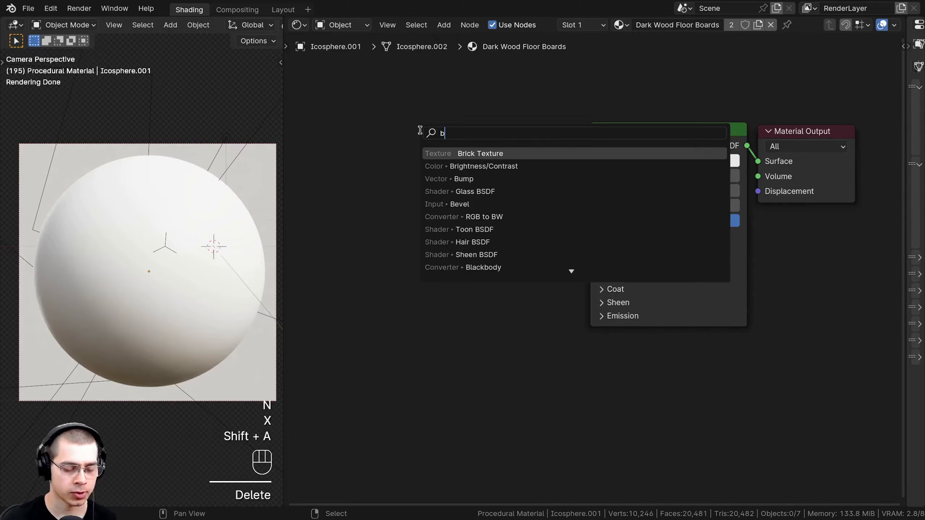
pyautogui.write('ri')
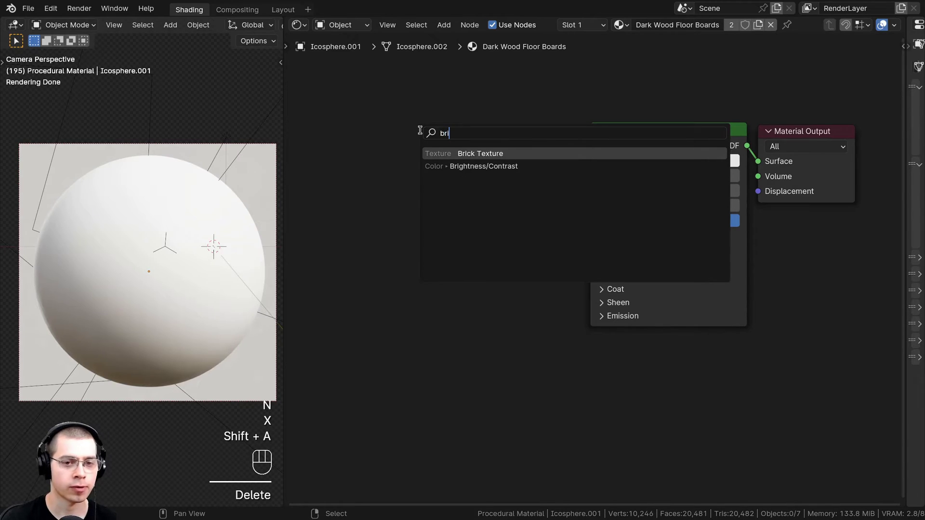
pyautogui.click(453, 154)
pyautogui.click(429, 213)
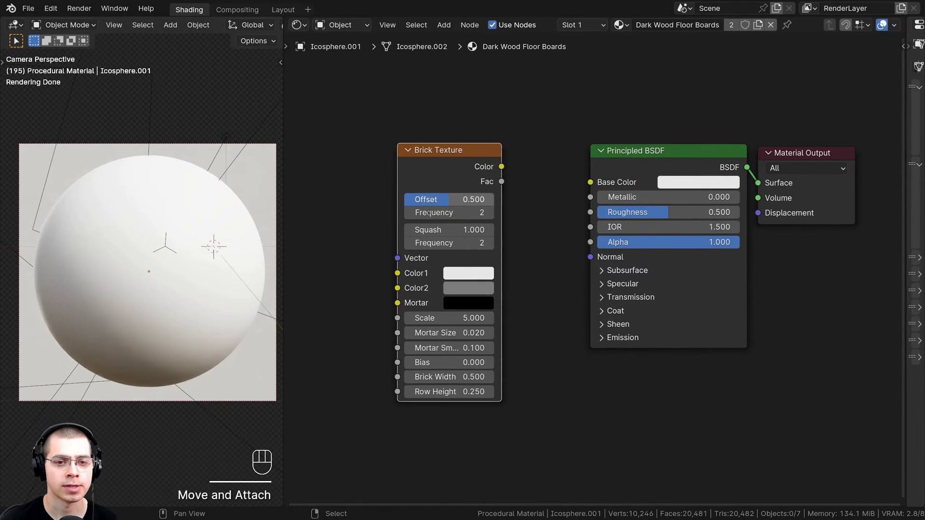
# Step: Preview the Brick Texture node's color output directly on the sphere
pyautogui.scroll(2, 429, 212)
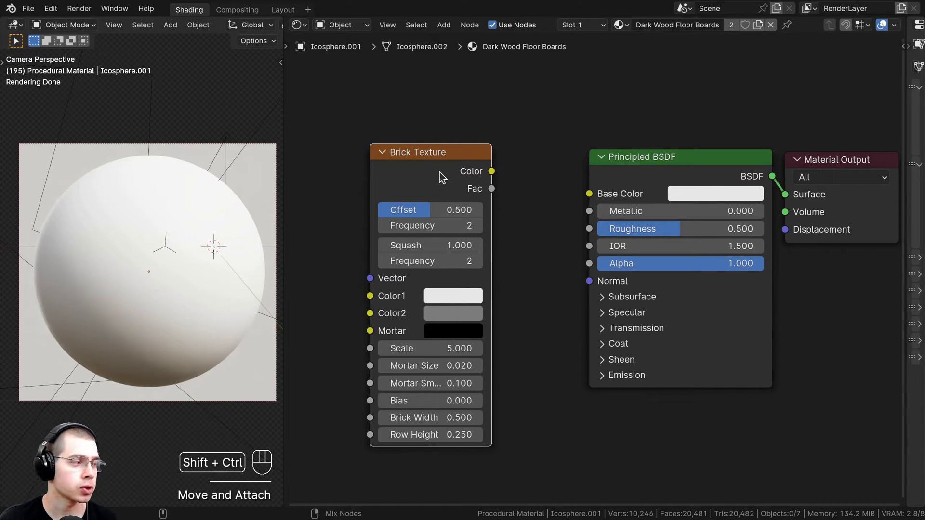
pyautogui.keyDown('ctrl'); pyautogui.keyDown('shift'); pyautogui.click(443, 172); pyautogui.keyUp('shift'); pyautogui.keyUp('ctrl')
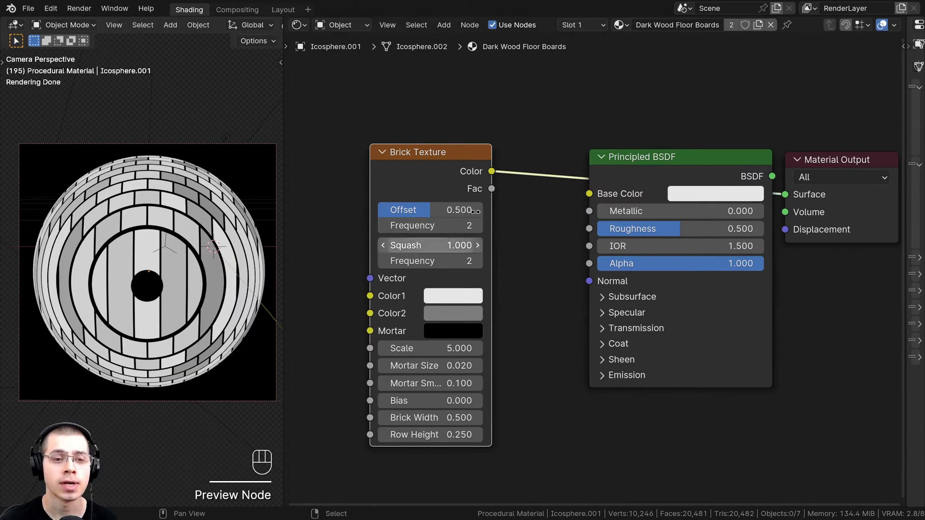
pyautogui.scroll(-2, 466, 173)
pyautogui.moveTo(488, 195); pyautogui.dragTo(499, 180)
pyautogui.click(496, 174)
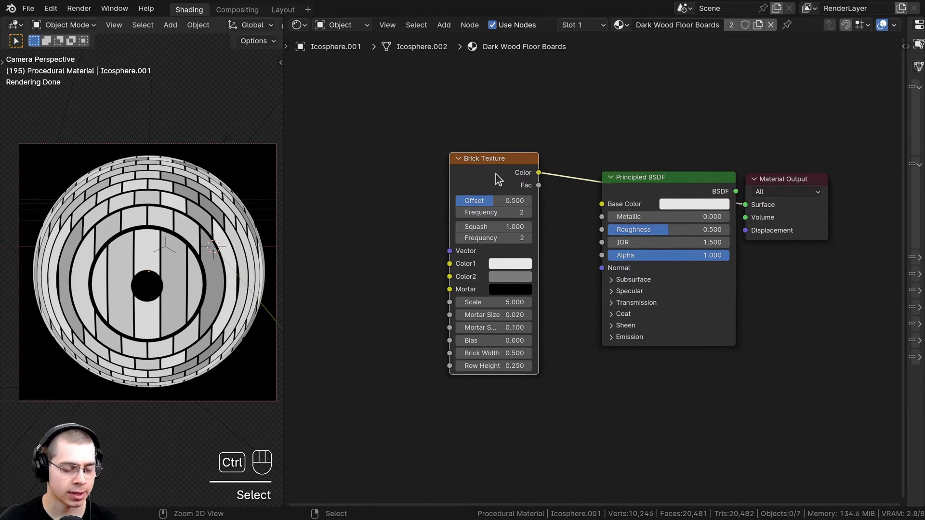
# Step: Add Texture Coordinate and Mapping nodes connected to the Brick Texture's Vector input
pyautogui.hotkey('ctrl', 't')
pyautogui.moveTo(371, 206); pyautogui.dragTo(479, 193, button='middle')
pyautogui.scroll(2, 479, 193)
pyautogui.press('a')
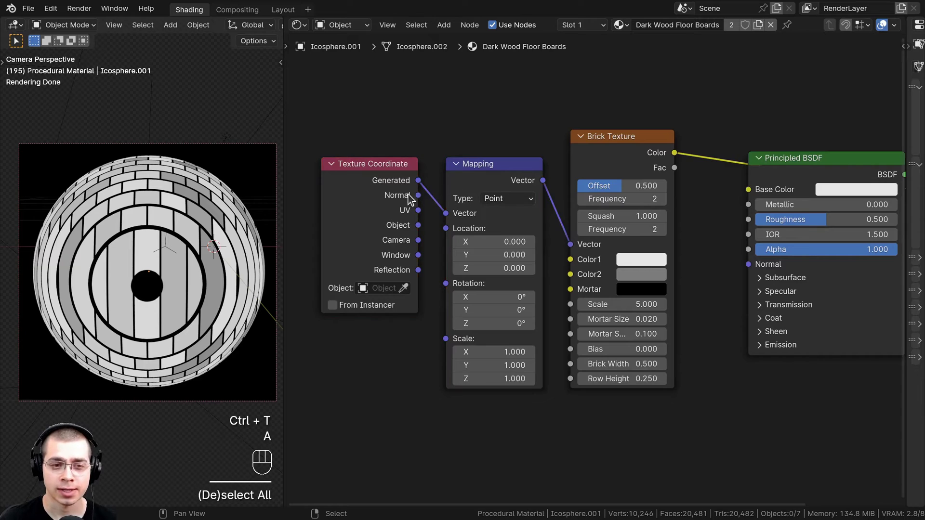
pyautogui.click(407, 196)
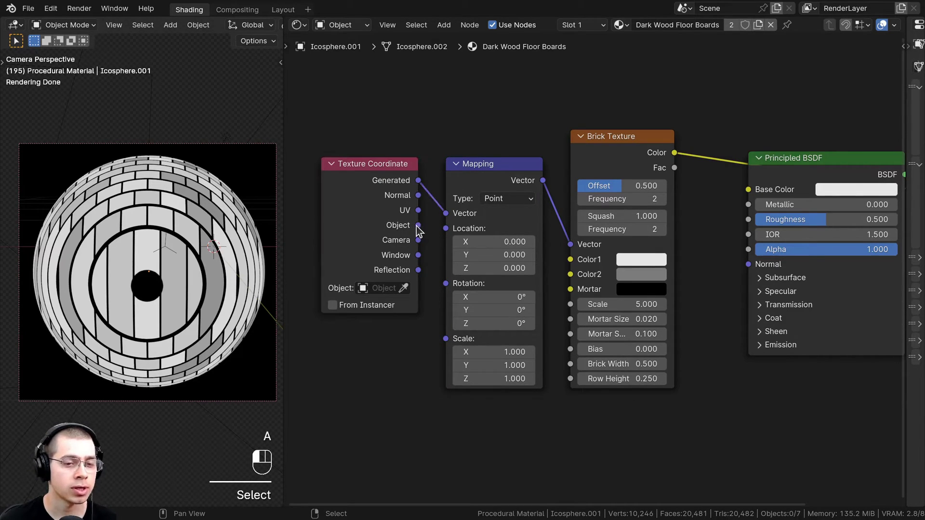
# Step: Feed the Mapping node's Vector input from the Object output of the Texture Coordinate node
pyautogui.moveTo(417, 225); pyautogui.dragTo(385, 167)
pyautogui.moveTo(438, 213); pyautogui.dragTo(439, 213)
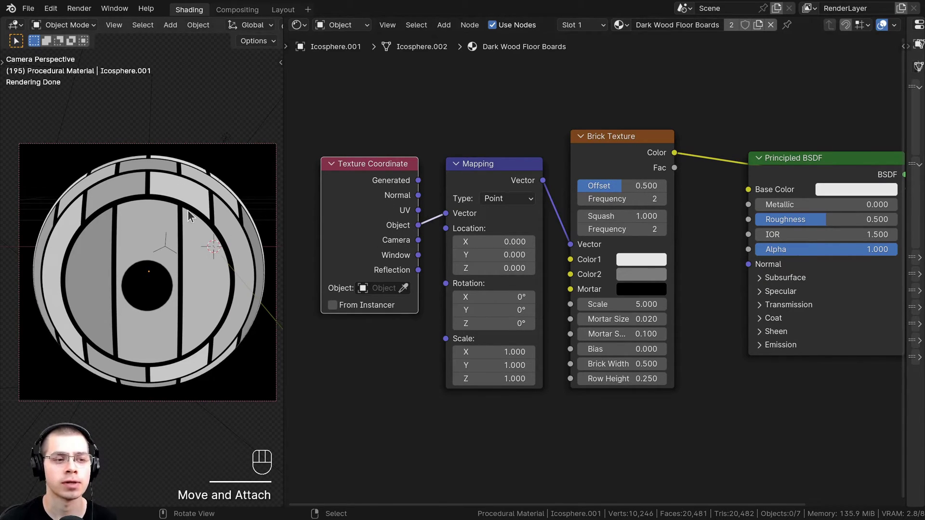
# Step: Select the background plane together with the sphere and apply their rotation
pyautogui.moveTo(187, 210); pyautogui.dragTo(206, 161, button='middle')
pyautogui.click(165, 236)
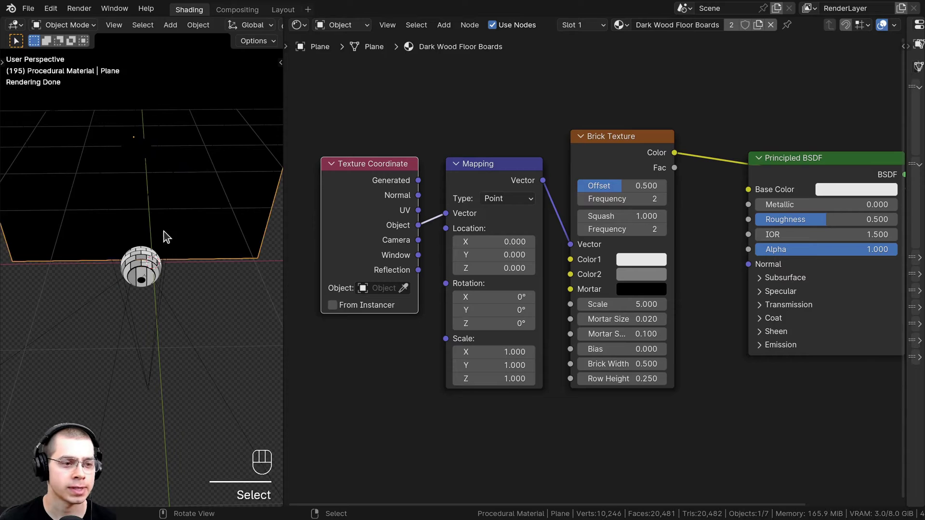
pyautogui.keyDown('shift'); pyautogui.click(144, 260); pyautogui.keyUp('shift')
pyautogui.moveTo(165, 209); pyautogui.dragTo(145, 165, button='middle')
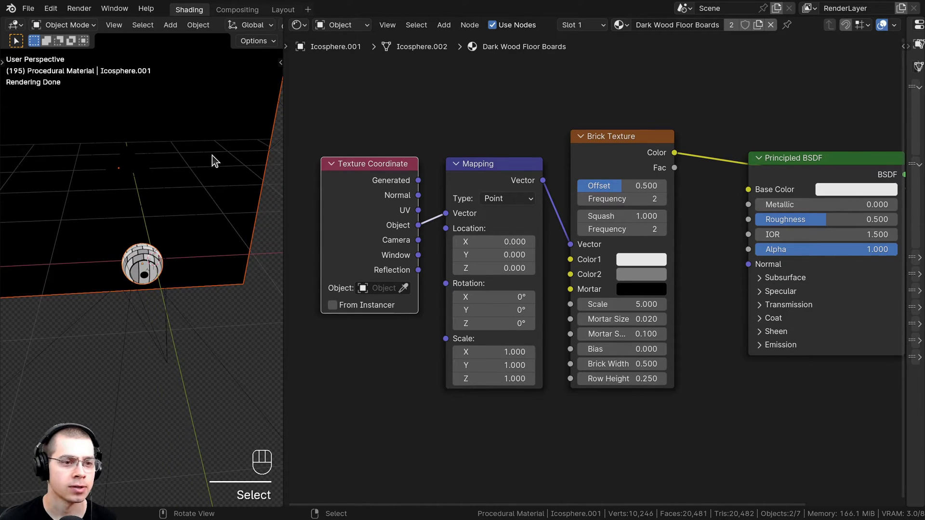
pyautogui.moveTo(140, 270); pyautogui.dragTo(149, 193, button='middle')
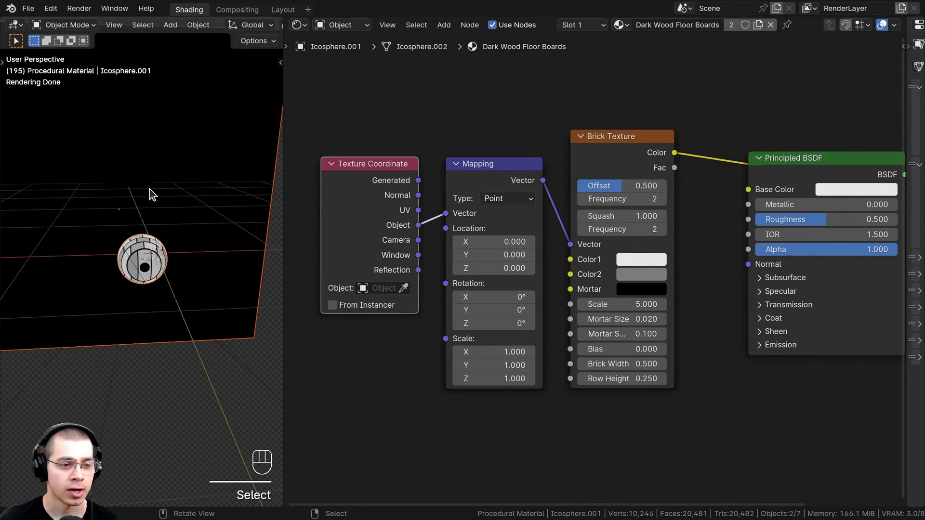
pyautogui.hotkey('ctrl', 'a')
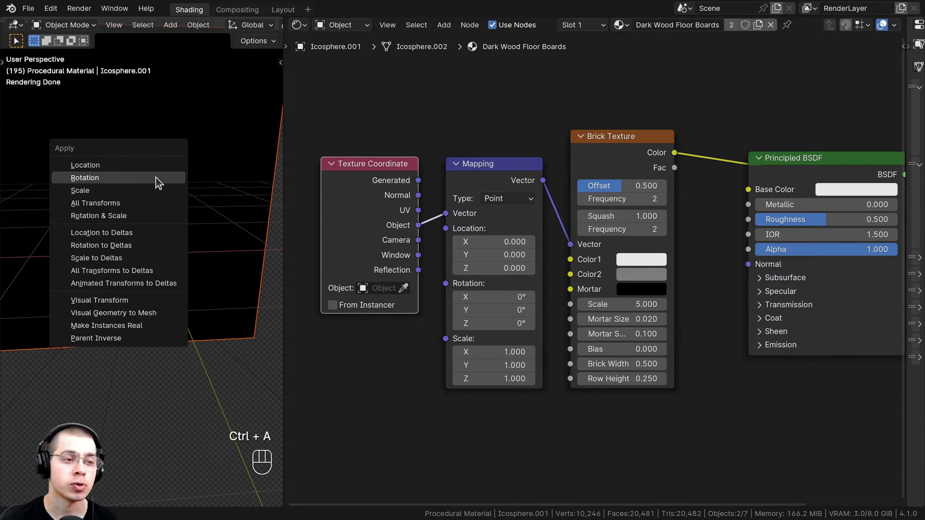
pyautogui.click(156, 177)
# Step: Add a test plane around the sphere, move it into view and assign it the Dark Wood Floor Boards material
pyautogui.moveTo(270, 308); pyautogui.dragTo(140, 287, button='middle')
pyautogui.press('a')
pyautogui.scroll(1, 143, 295)
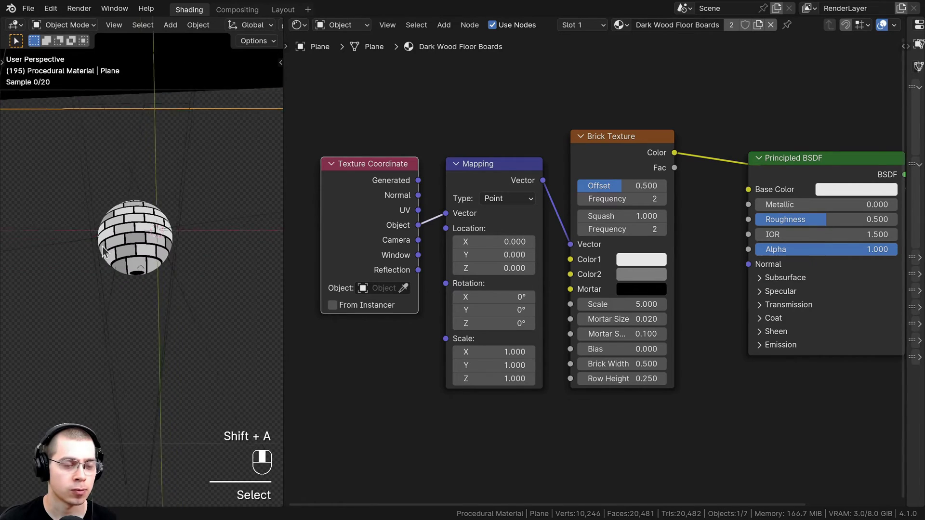
pyautogui.scroll(2, 120, 226)
pyautogui.hotkey('shift', 'a')
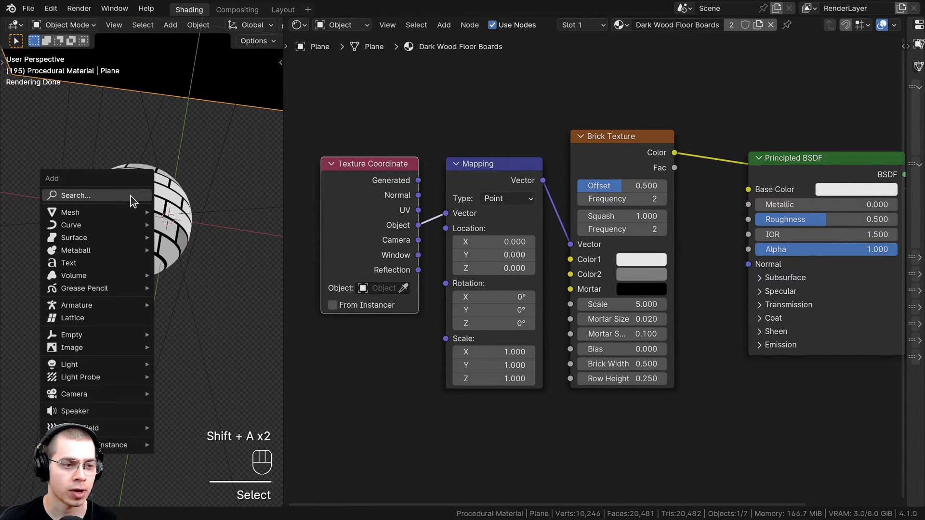
pyautogui.moveTo(139, 210)
pyautogui.click(195, 213)
pyautogui.press('g')
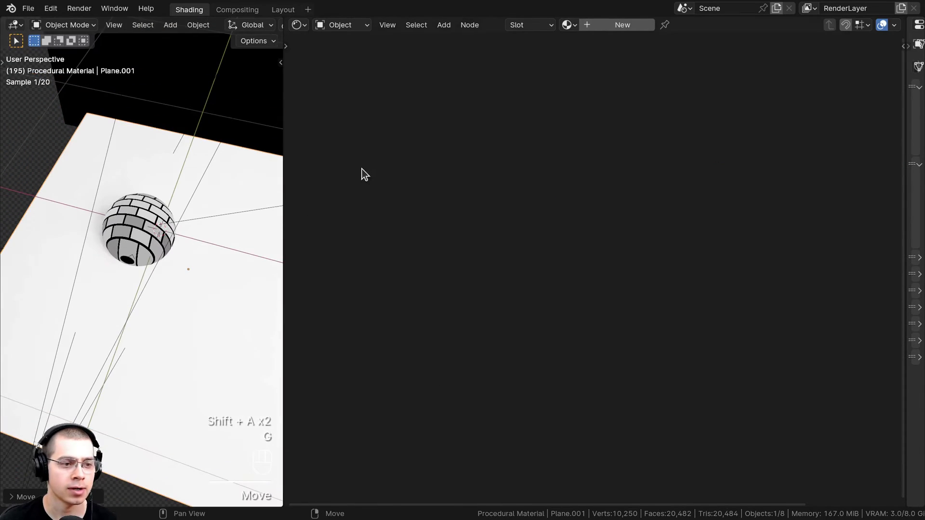
pyautogui.click(328, 138)
pyautogui.moveTo(619, 25); pyautogui.dragTo(222, 250)
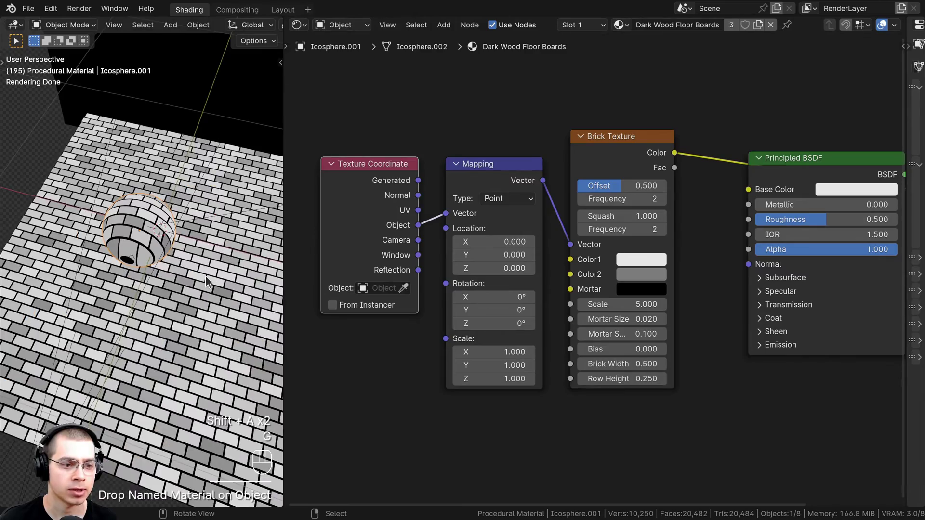
# Step: Inspect the brick pattern on the test plane, delete that plane and select the background plane
pyautogui.click(205, 275)
pyautogui.moveTo(205, 275); pyautogui.dragTo(218, 90, button='middle')
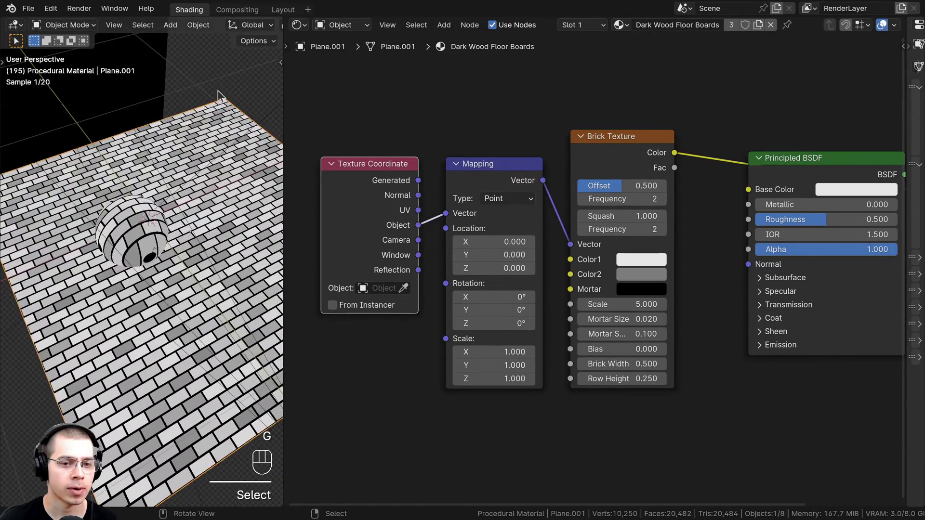
pyautogui.scroll(3, 178, 215)
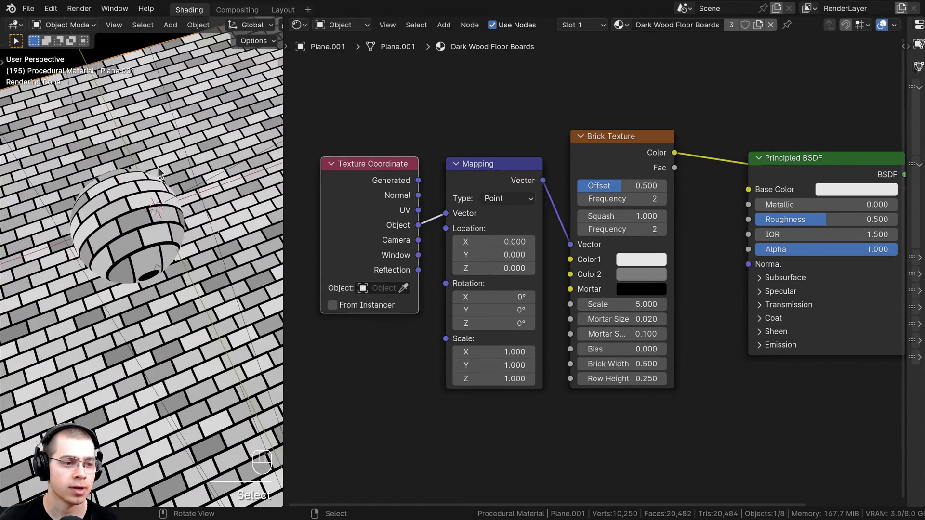
pyautogui.moveTo(158, 167)
pyautogui.mouseDown(button='middle')
pyautogui.moveTo(142, 178)
pyautogui.moveTo(156, 162)
pyautogui.mouseUp(button='middle')
pyautogui.scroll(-3, 144, 184)
pyautogui.press('x')
pyautogui.click(144, 185)
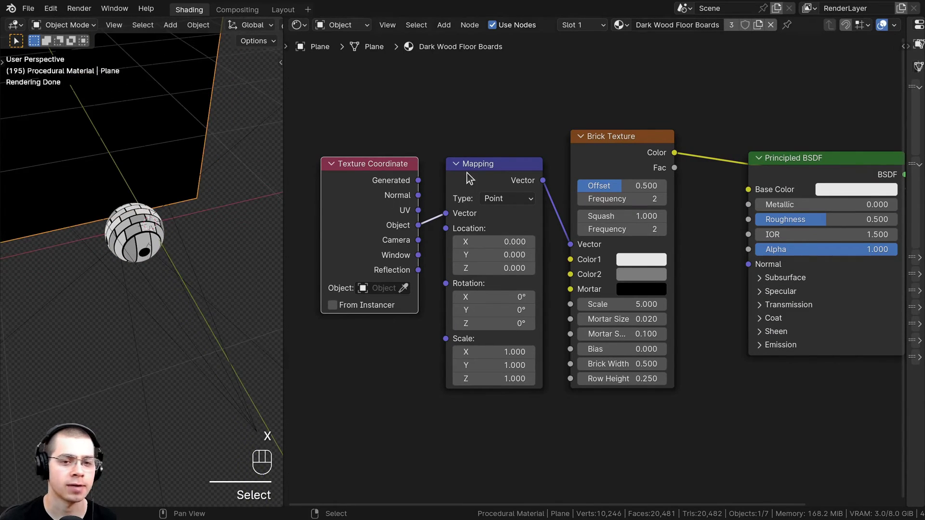
pyautogui.moveTo(466, 173); pyautogui.dragTo(468, 169)
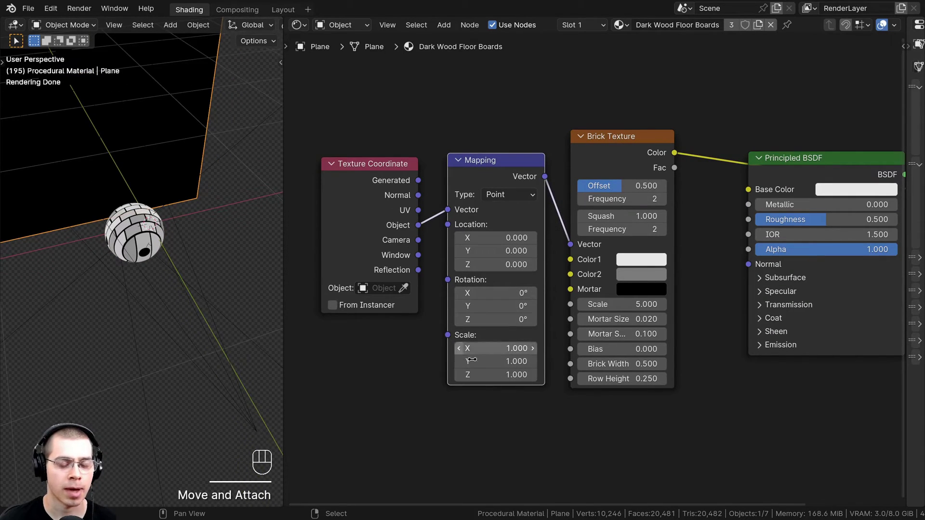
pyautogui.moveTo(480, 176); pyautogui.dragTo(476, 170)
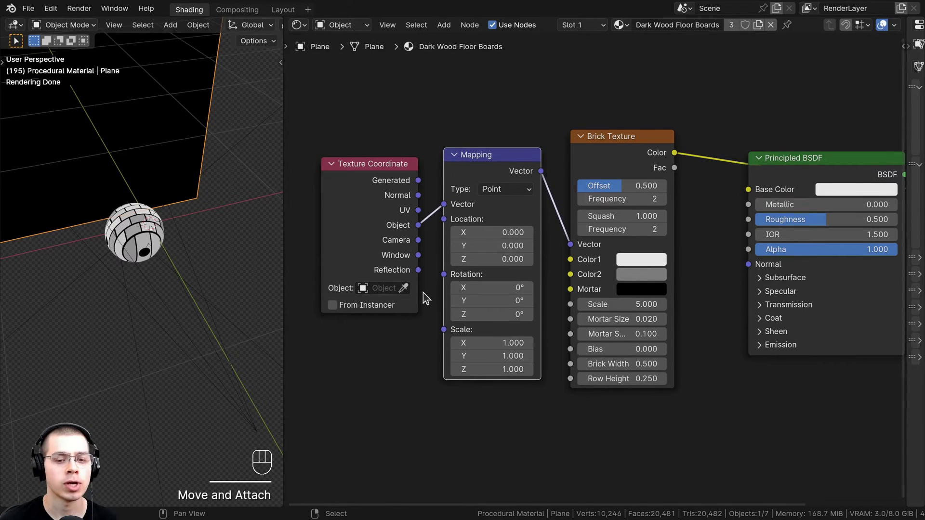
pyautogui.moveTo(423, 293); pyautogui.dragTo(428, 277, button='middle')
pyautogui.scroll(2, 182, 216)
pyautogui.moveTo(489, 201); pyautogui.dragTo(485, 154, button='middle')
pyautogui.moveTo(486, 152); pyautogui.dragTo(483, 150)
pyautogui.moveTo(472, 219); pyautogui.dragTo(484, 250)
pyautogui.rightClick(471, 219)
pyautogui.press('Escape')
pyautogui.press('Escape')
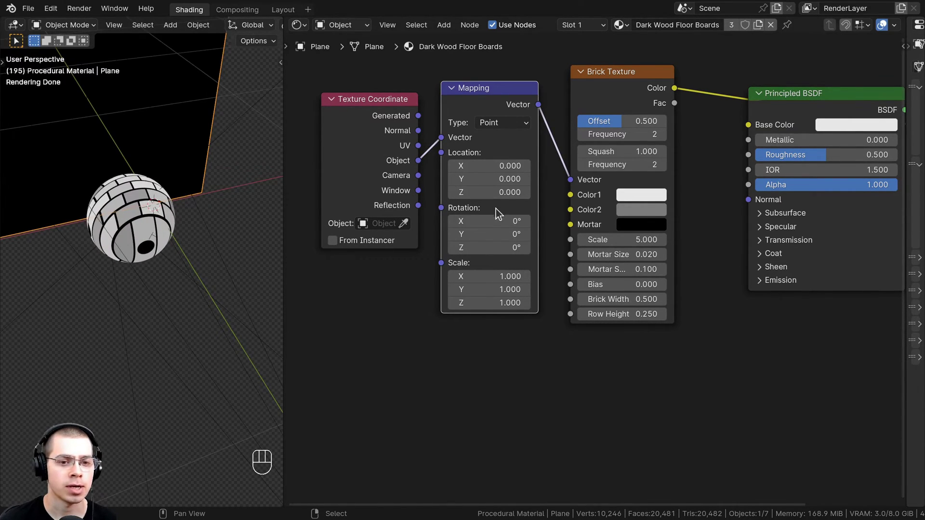
# Step: Select the sphere and return the viewport to the camera view
pyautogui.moveTo(135, 222); pyautogui.dragTo(190, 224, button='middle')
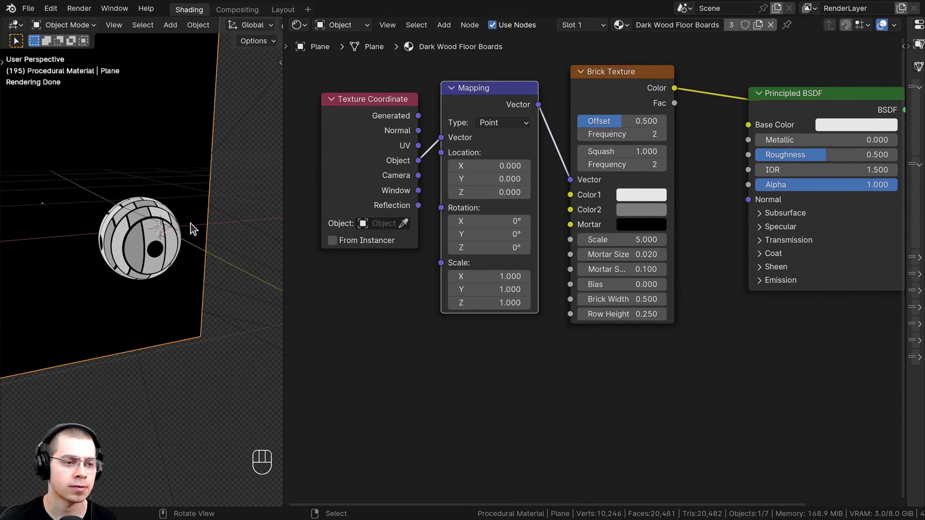
pyautogui.click(157, 165)
pyautogui.click(157, 217)
pyautogui.press('KP_0')
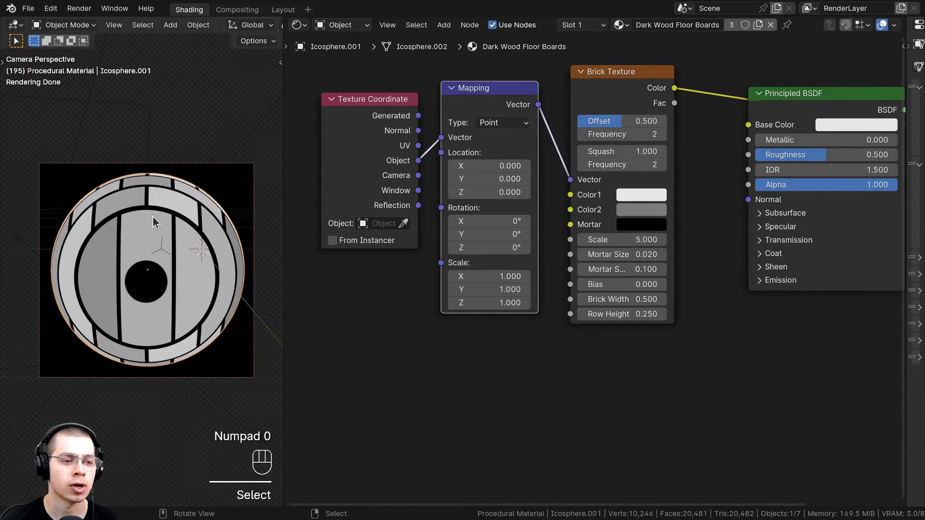
# Step: Space the Texture Coordinate and Mapping nodes away from the Brick Texture node, leaving room for another node between them
pyautogui.scroll(-3, 466, 284)
pyautogui.moveTo(458, 251); pyautogui.dragTo(518, 256, button='middle')
pyautogui.moveTo(408, 90); pyautogui.dragTo(504, 170)
pyautogui.press('g')
pyautogui.click(356, 165)
pyautogui.press('a')
pyautogui.moveTo(383, 171); pyautogui.dragTo(378, 171)
pyautogui.moveTo(372, 152); pyautogui.dragTo(425, 159, button='middle')
pyautogui.moveTo(349, 92); pyautogui.dragTo(438, 183)
pyautogui.click(435, 143)
pyautogui.press('g')
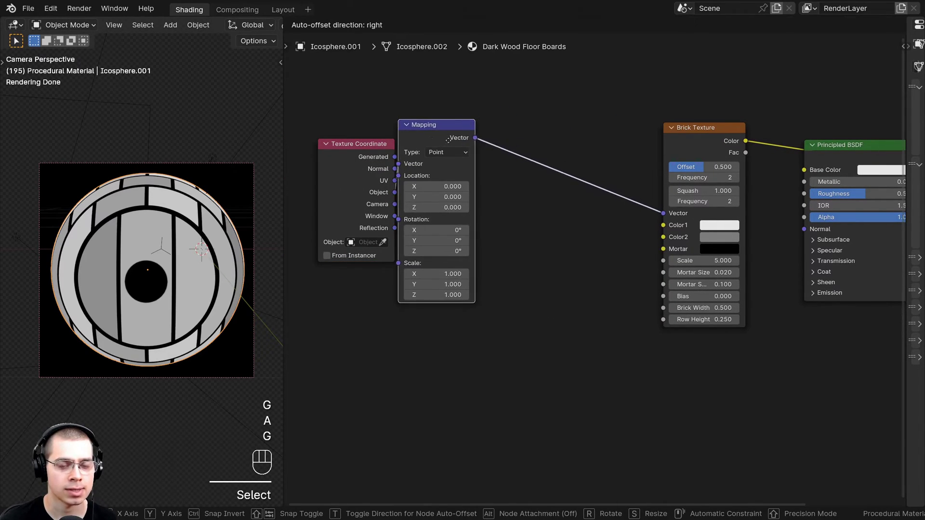
pyautogui.rightClick(425, 135)
pyautogui.scroll(1, 428, 132)
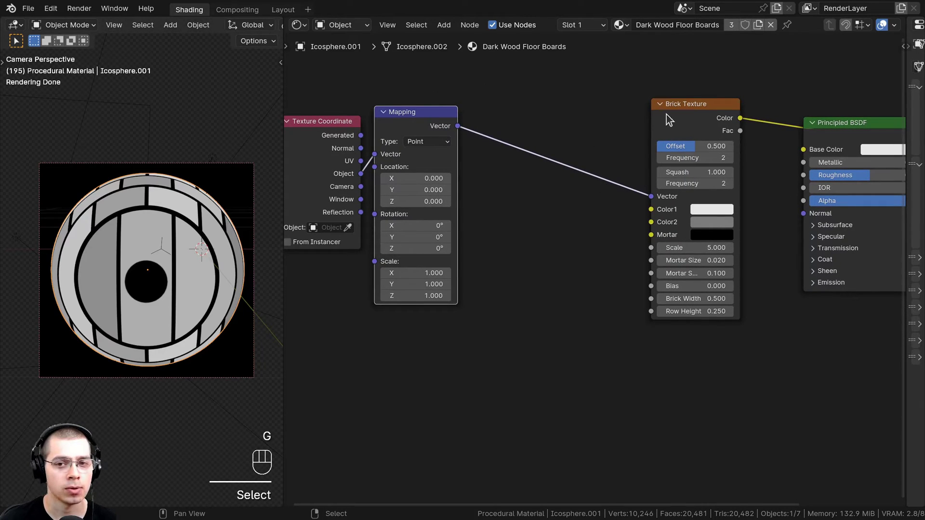
pyautogui.press('g')
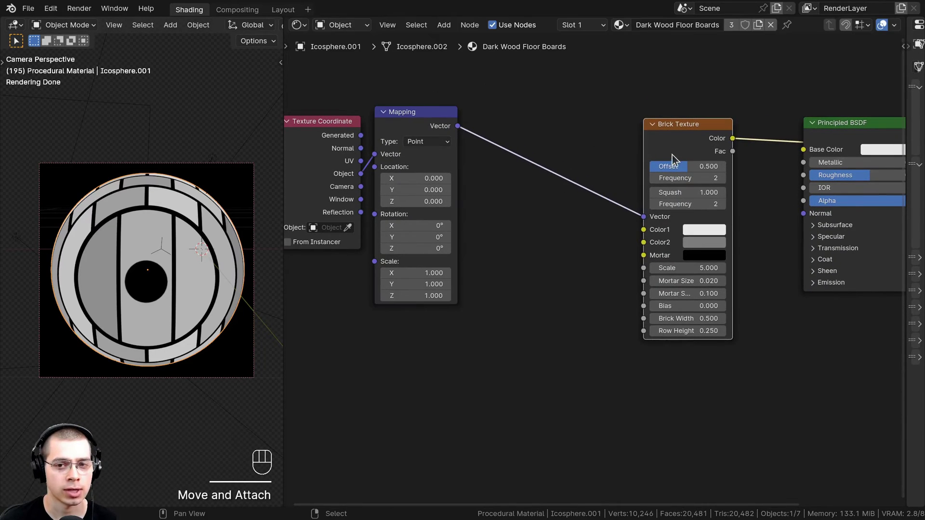
# Step: Duplicate the Mapping node and insert the copy on the link right before the Brick Texture node
pyautogui.click(406, 120)
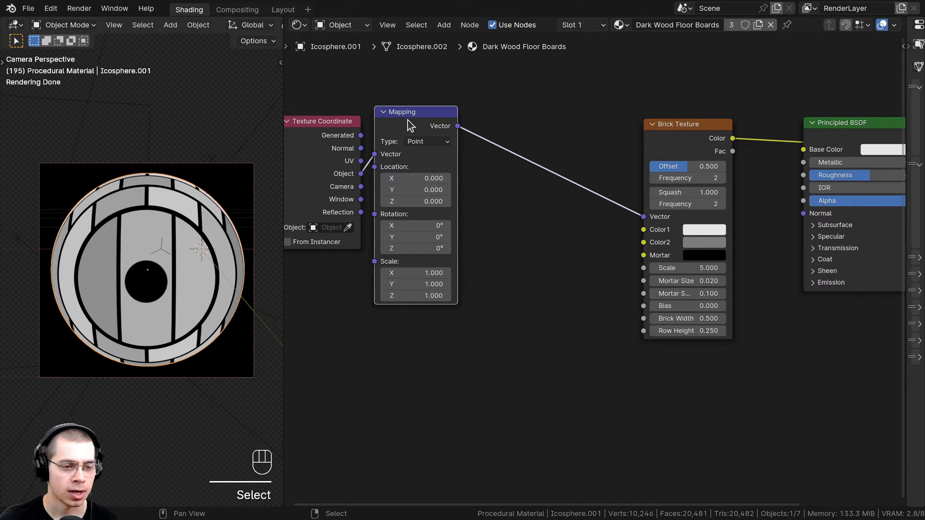
pyautogui.hotkey('shift', 'd')
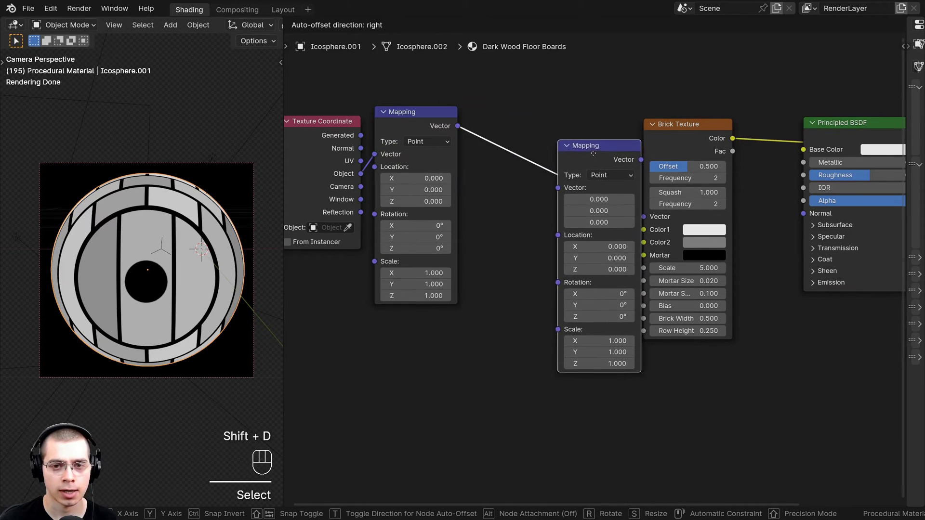
pyautogui.click(584, 158)
pyautogui.moveTo(582, 154); pyautogui.dragTo(618, 145)
pyautogui.moveTo(590, 170); pyautogui.dragTo(562, 155, button='middle')
pyautogui.scroll(2, 562, 155)
pyautogui.moveTo(556, 117); pyautogui.dragTo(551, 111)
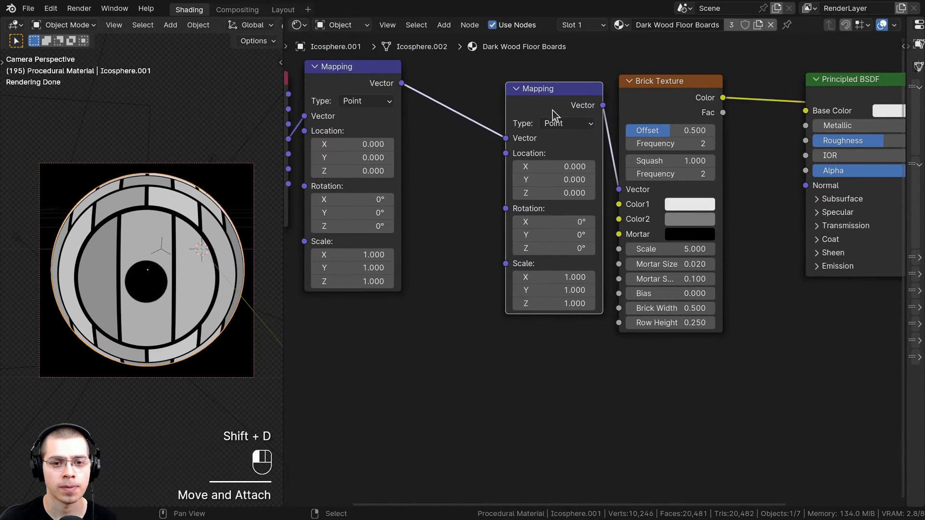
# Step: Set the duplicated Mapping node's rotation to 90° on X and 90° on Z
pyautogui.scroll(2, 549, 192)
pyautogui.click(542, 212)
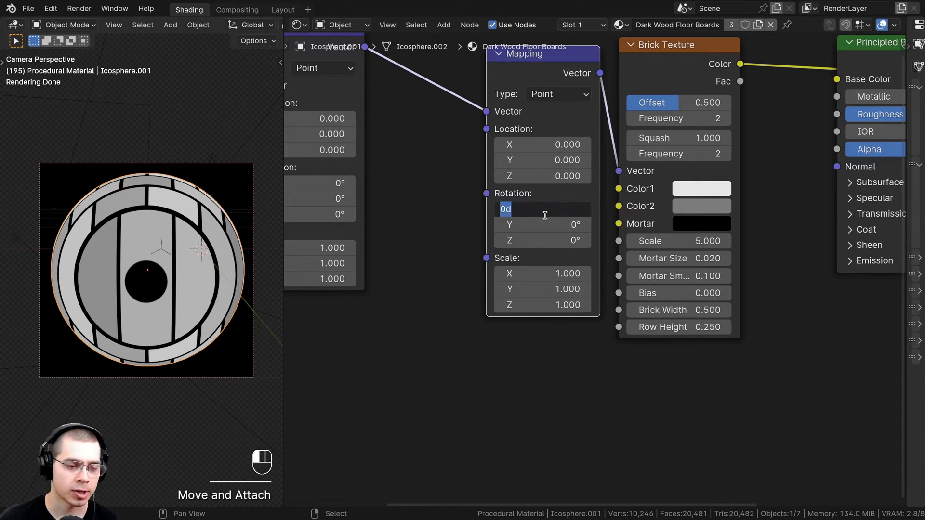
pyautogui.press('Return')
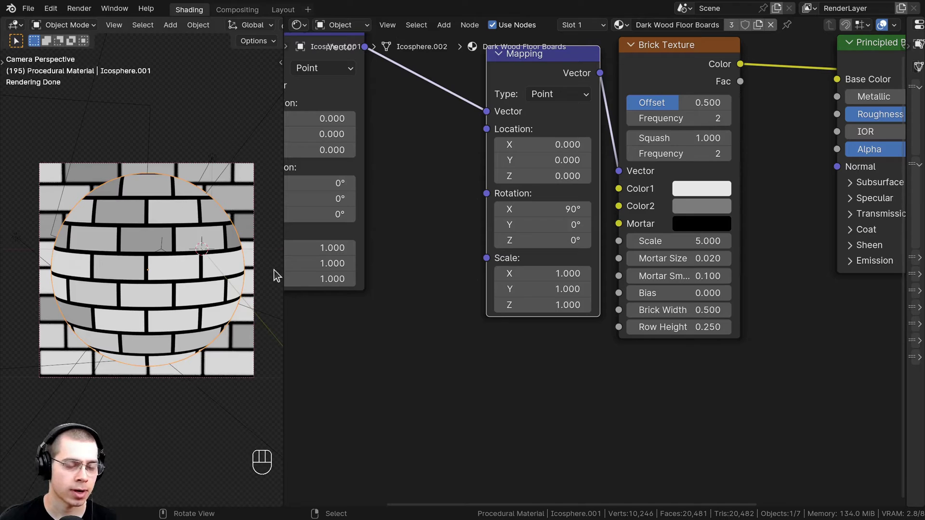
pyautogui.scroll(-1, 510, 351)
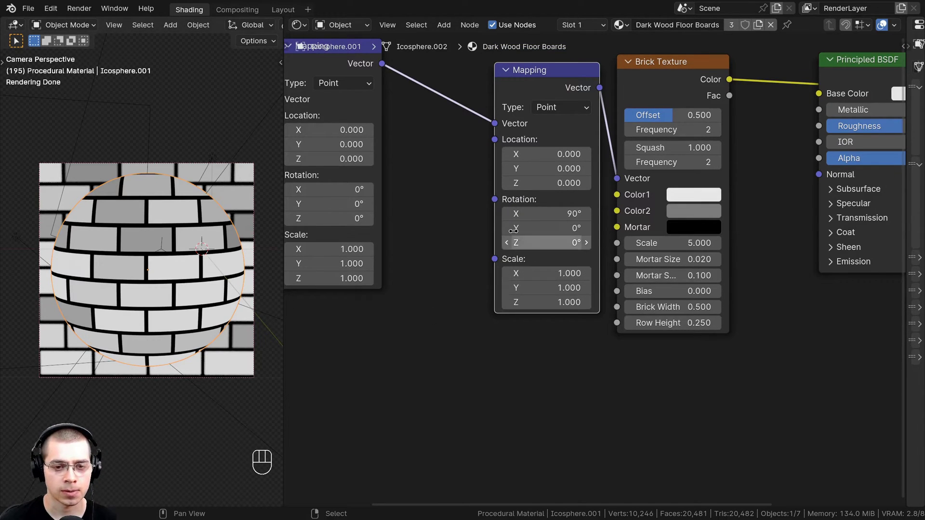
pyautogui.click(539, 244)
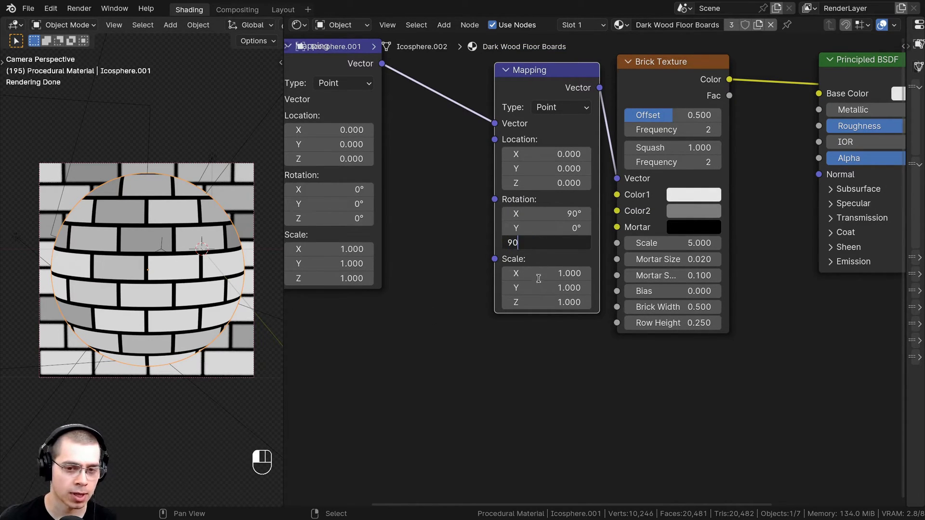
pyautogui.write('90')
pyautogui.press('Return')
pyautogui.scroll(2, 172, 164)
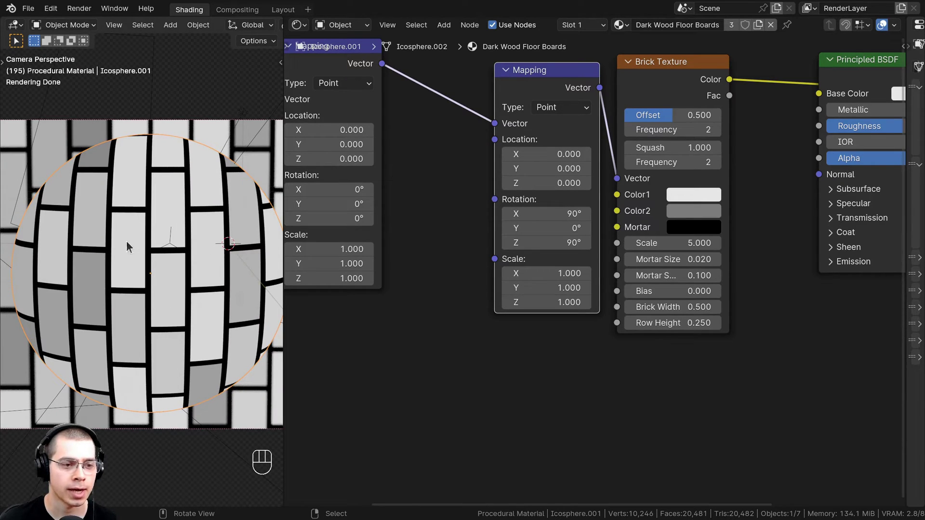
pyautogui.scroll(-3, 493, 265)
# Step: Try an X rotation of 90° on the first Mapping node and check the pattern on both objects
pyautogui.moveTo(493, 265); pyautogui.dragTo(508, 271, button='middle')
pyautogui.moveTo(59, 240); pyautogui.dragTo(114, 351, button='middle')
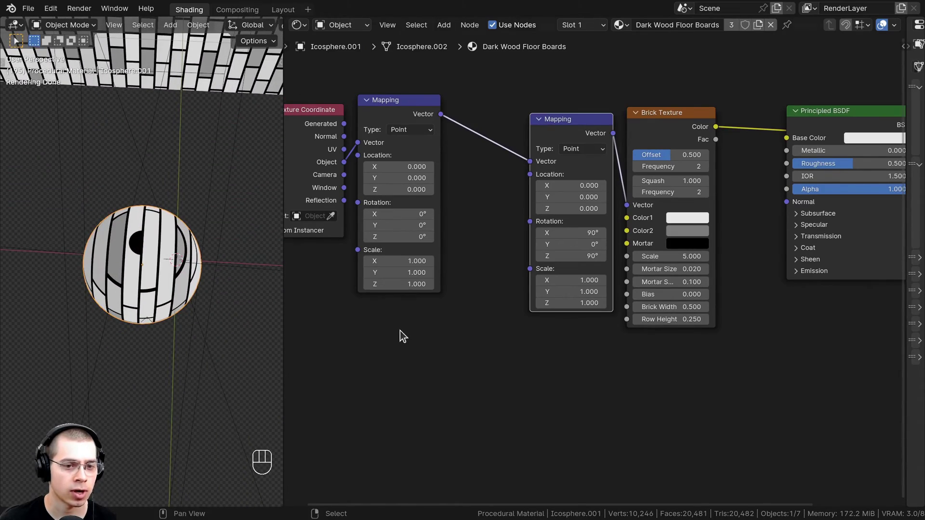
pyautogui.scroll(2, 400, 331)
pyautogui.moveTo(399, 235); pyautogui.dragTo(417, 235)
pyautogui.click(440, 238)
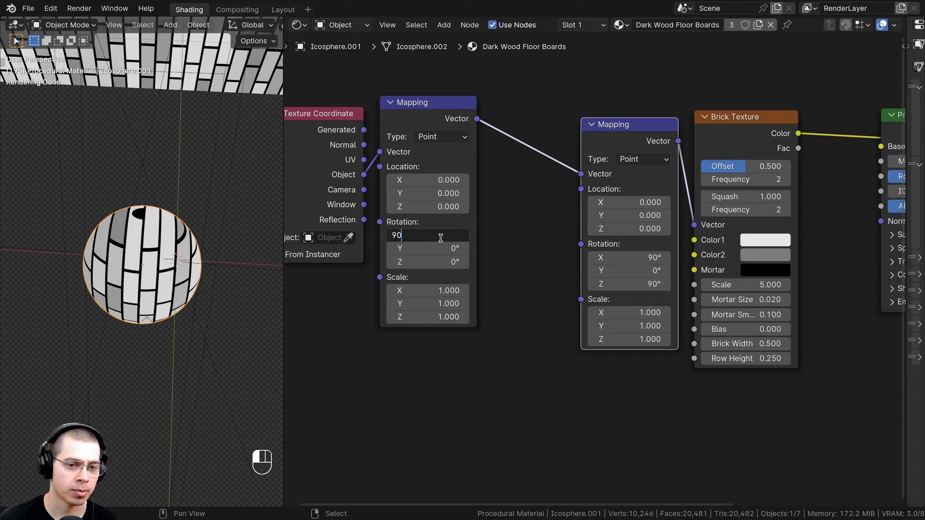
pyautogui.press('Return')
pyautogui.scroll(1, 478, 231)
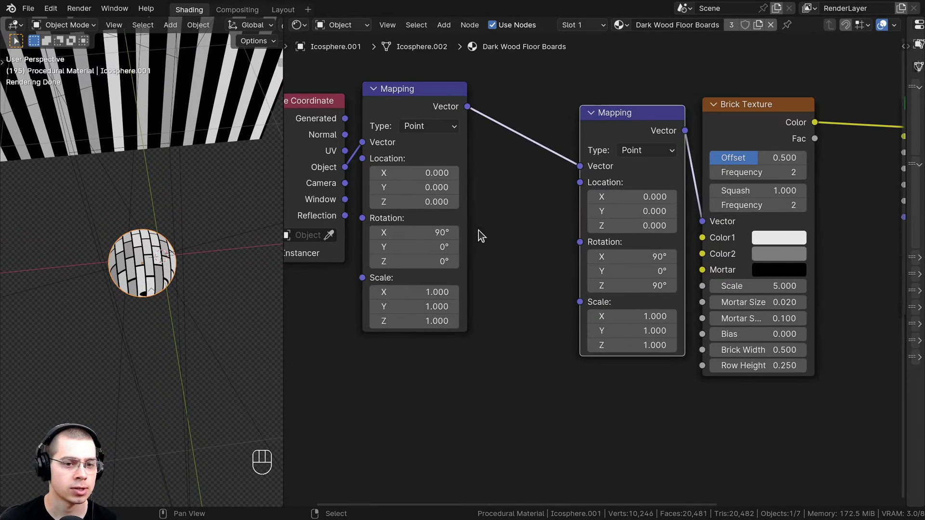
# Step: Reset the first Mapping node's X rotation to 0°
pyautogui.moveTo(430, 232)
pyautogui.mouseDown()
pyautogui.moveTo(444, 232)
pyautogui.moveTo(430, 232)
pyautogui.moveTo(441, 247)
pyautogui.moveTo(430, 247)
pyautogui.mouseUp()
pyautogui.rightClick(430, 233)
pyautogui.rightClick(430, 247)
pyautogui.click(418, 233)
pyautogui.write('0')
pyautogui.press('Return')
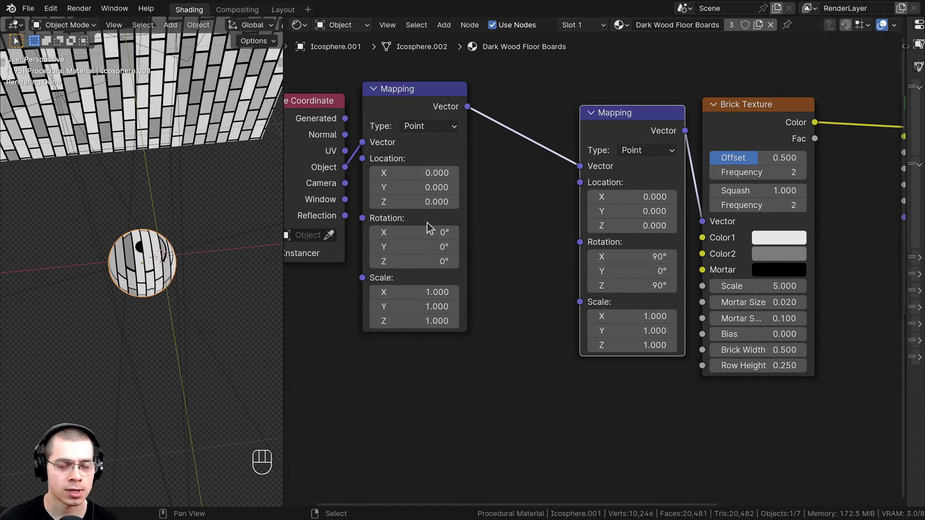
# Step: Widen the node editor and enclose the Texture Coordinate and first Mapping nodes in a shared frame
pyautogui.moveTo(432, 107); pyautogui.dragTo(429, 107)
pyautogui.scroll(-4, 415, 193)
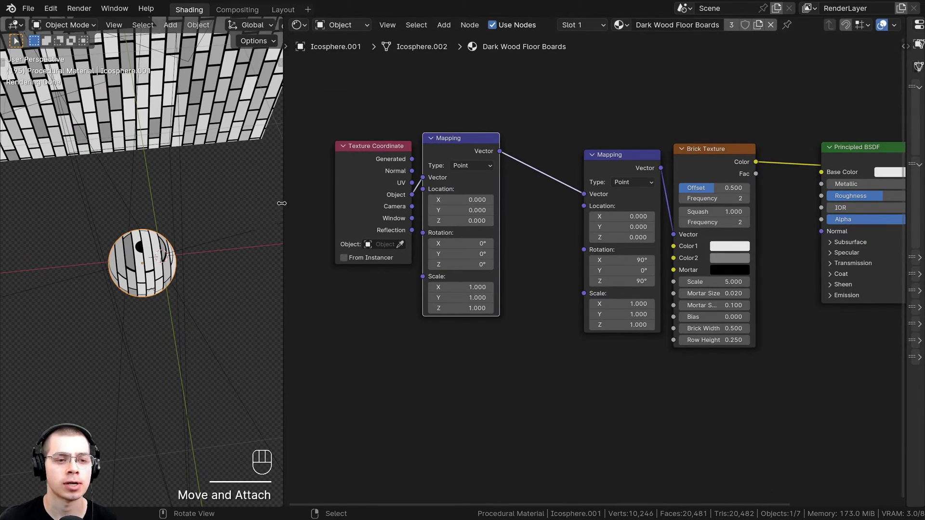
pyautogui.moveTo(283, 199); pyautogui.dragTo(244, 199)
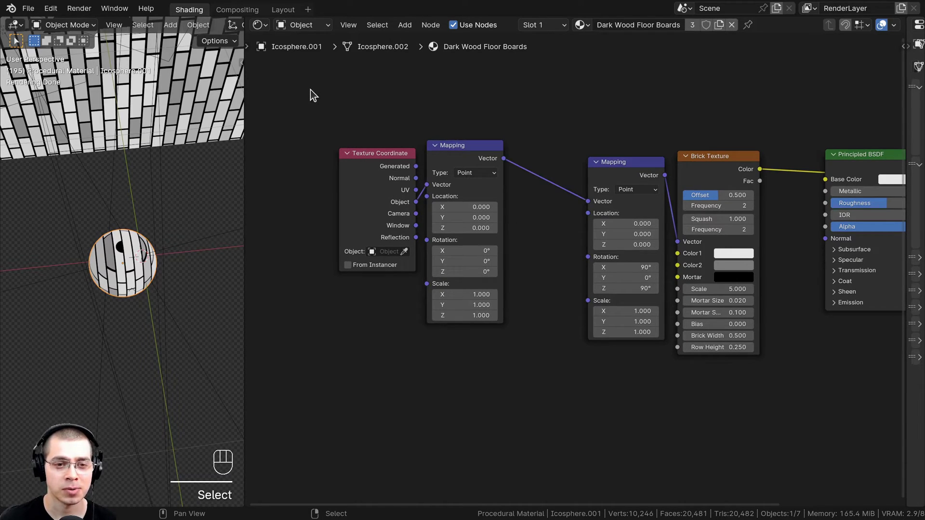
pyautogui.moveTo(311, 79); pyautogui.dragTo(539, 264)
pyautogui.moveTo(467, 156); pyautogui.dragTo(438, 148)
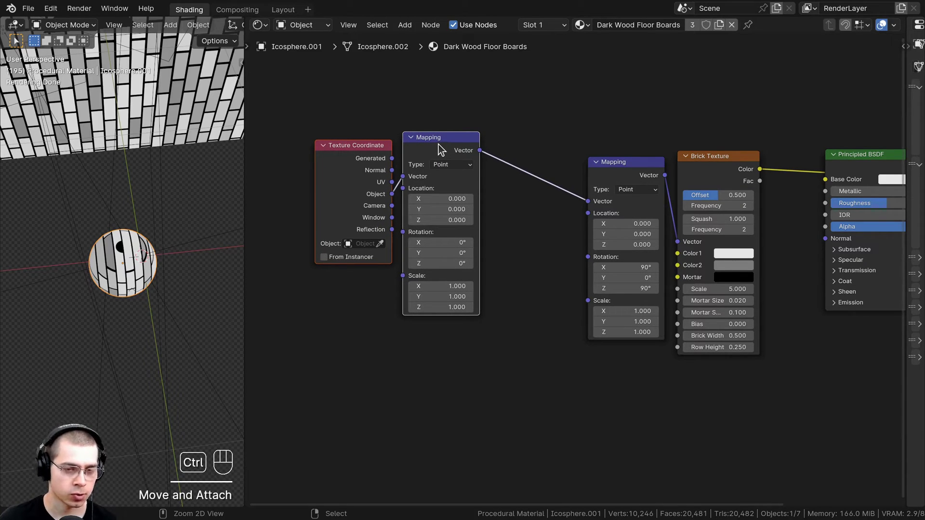
pyautogui.hotkey('ctrl', 'j')
pyautogui.moveTo(377, 149); pyautogui.dragTo(376, 122)
pyautogui.click(379, 120)
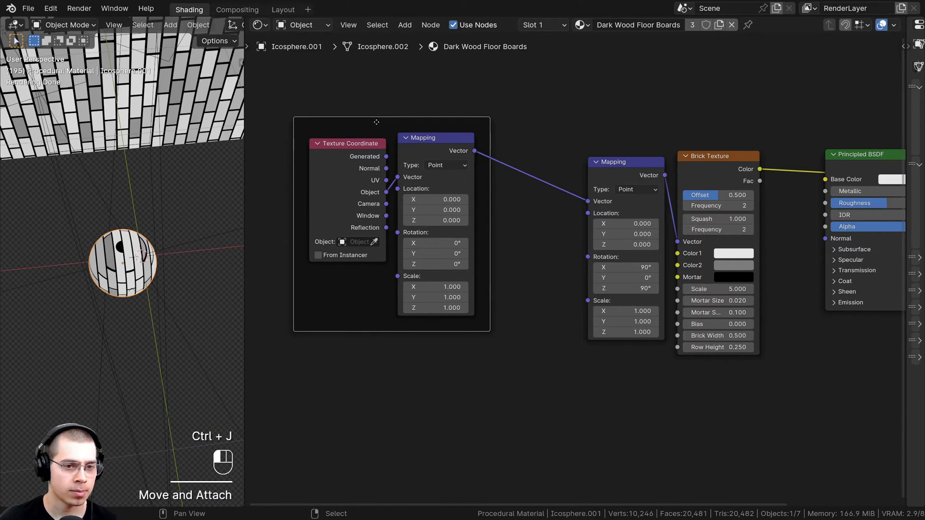
# Step: Label the frame around the Texture Coordinate and first Mapping nodes "Mapping" and move it slightly
pyautogui.press('F2')
pyautogui.write('Map')
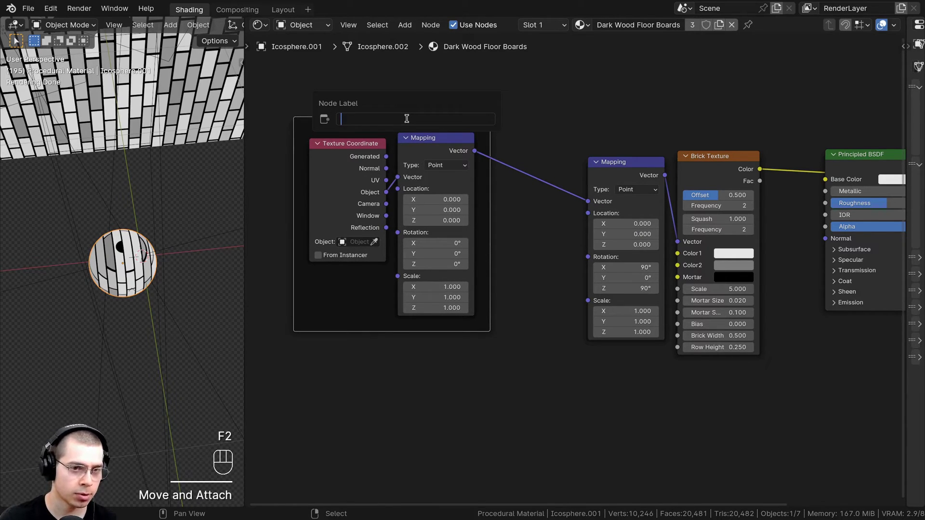
pyautogui.write('ping')
pyautogui.press('Return')
pyautogui.press('a')
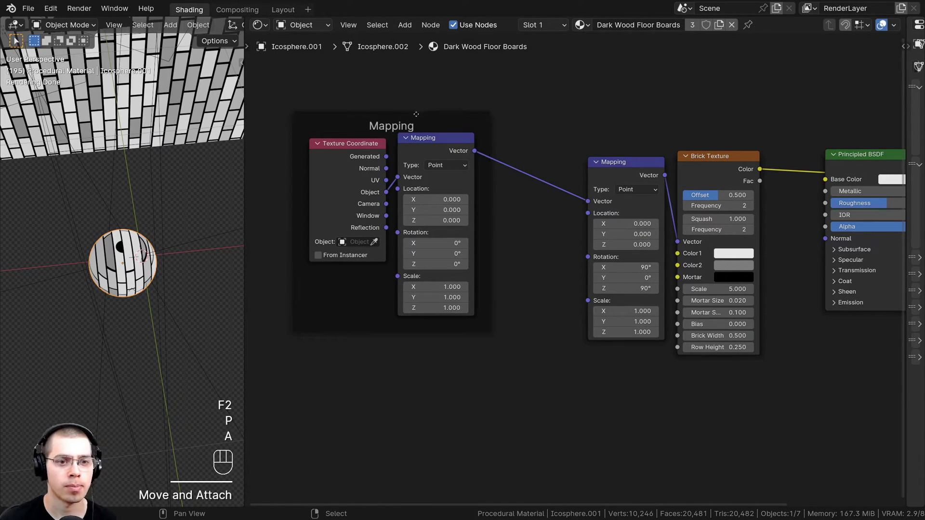
pyautogui.moveTo(458, 119); pyautogui.dragTo(452, 114)
pyautogui.moveTo(404, 164); pyautogui.dragTo(336, 174, button='middle')
# Step: Switch the viewport to the camera view and label the Brick Texture node "Main Brick Texture"
pyautogui.press('KP_0')
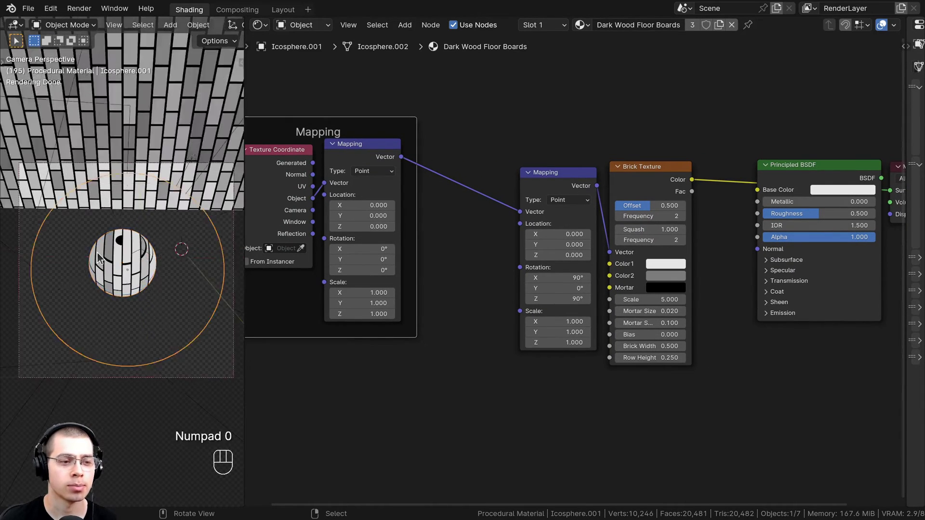
pyautogui.scroll(1, 543, 285)
pyautogui.moveTo(544, 282); pyautogui.dragTo(436, 305, button='middle')
pyautogui.scroll(6, 435, 305)
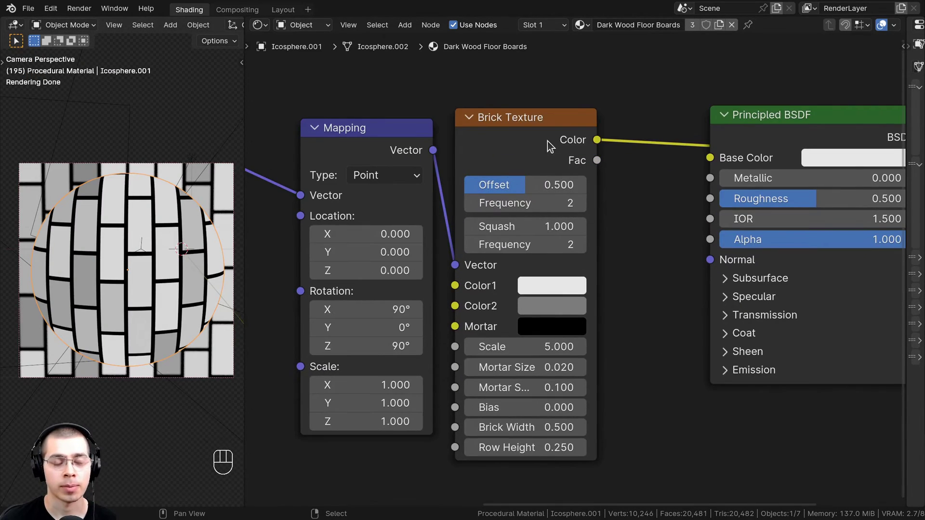
pyautogui.moveTo(547, 140); pyautogui.dragTo(553, 141)
pyautogui.scroll(-6, 568, 159)
pyautogui.moveTo(567, 162); pyautogui.dragTo(486, 162, button='middle')
pyautogui.moveTo(476, 167); pyautogui.dragTo(490, 164)
pyautogui.press('F2')
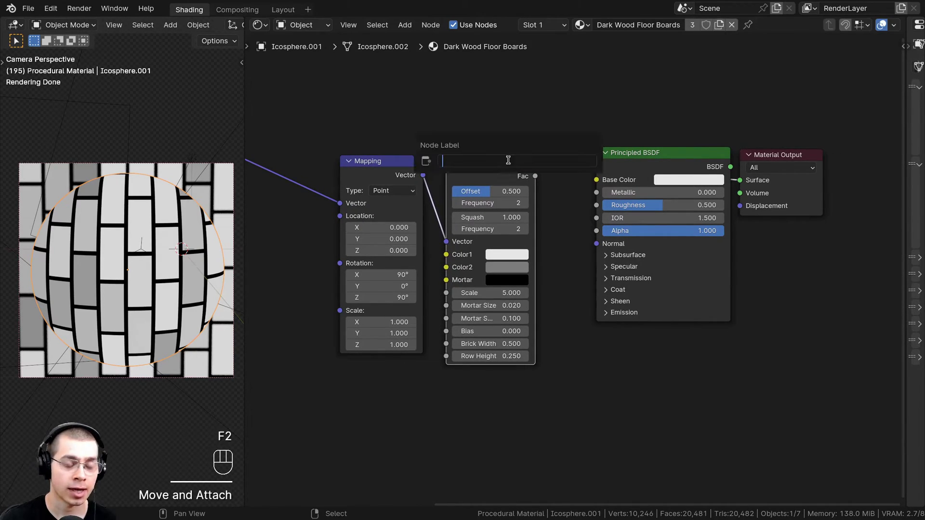
pyautogui.write('Main ')
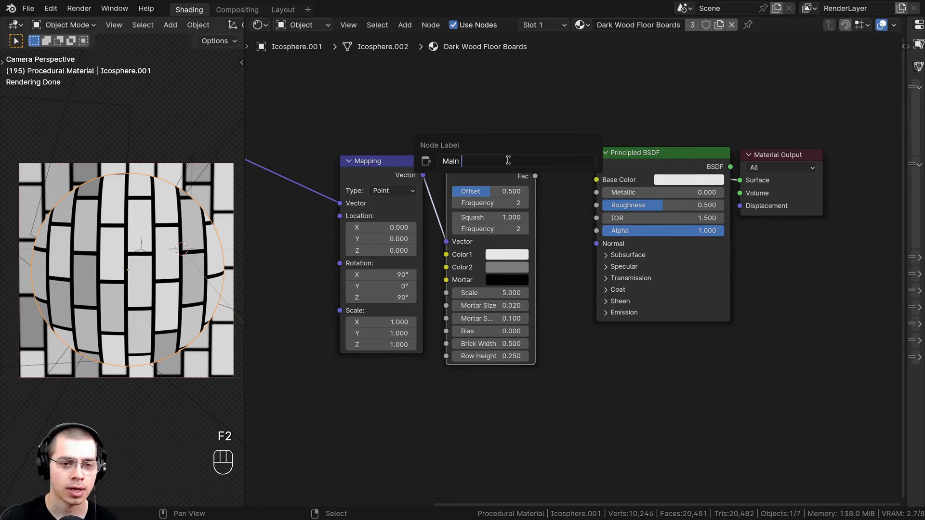
pyautogui.write('Brick ')
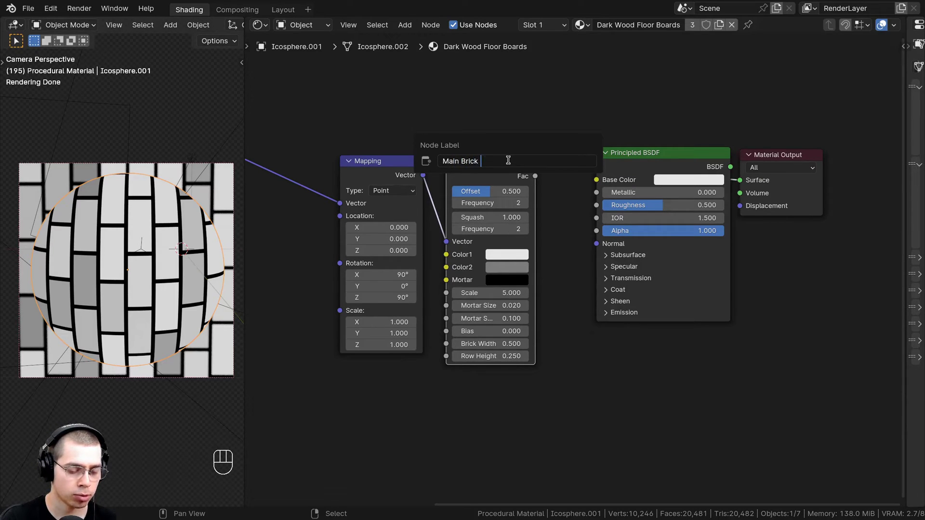
pyautogui.write('Texture')
pyautogui.press('Return')
# Step: Set the Main Brick Texture's Color2 to black and its Color1 to pure white with a value of 1
pyautogui.scroll(2, 545, 253)
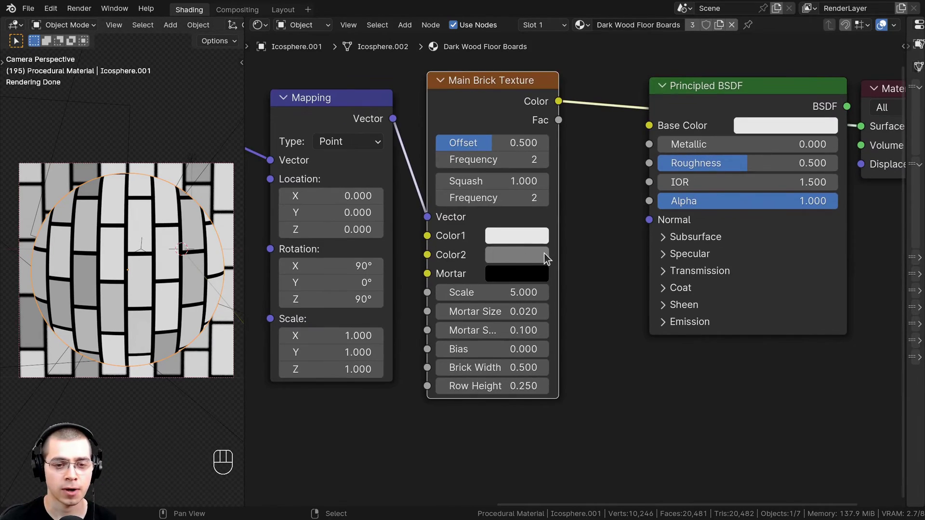
pyautogui.click(531, 260)
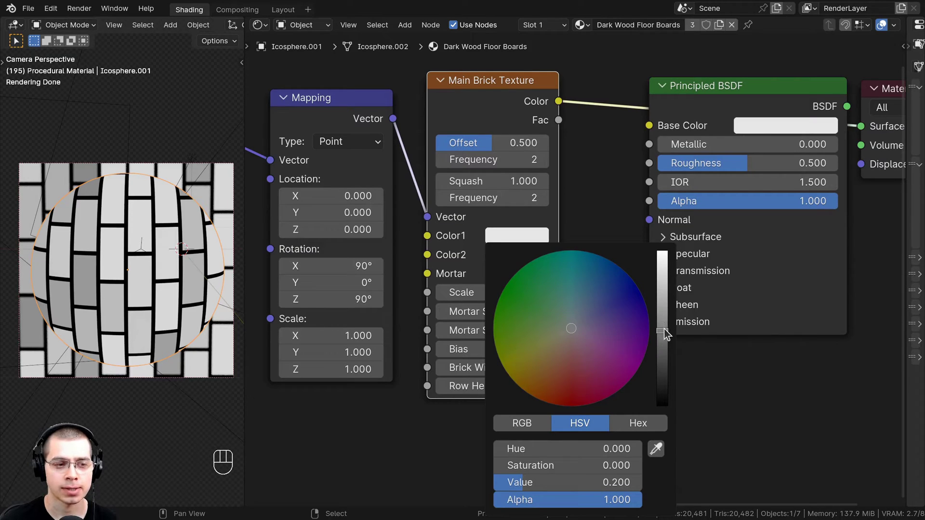
pyautogui.moveTo(664, 328); pyautogui.dragTo(663, 406)
pyautogui.moveTo(537, 280); pyautogui.dragTo(565, 276, button='middle')
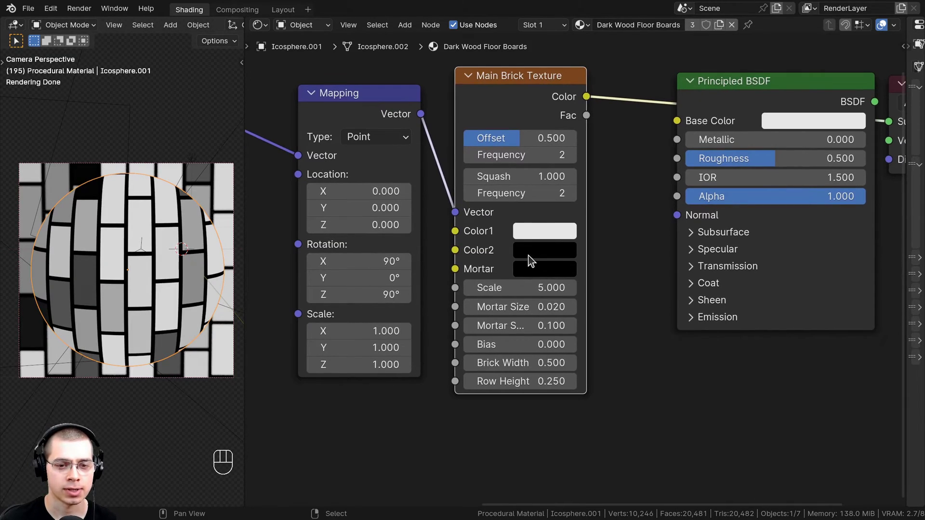
pyautogui.click(541, 230)
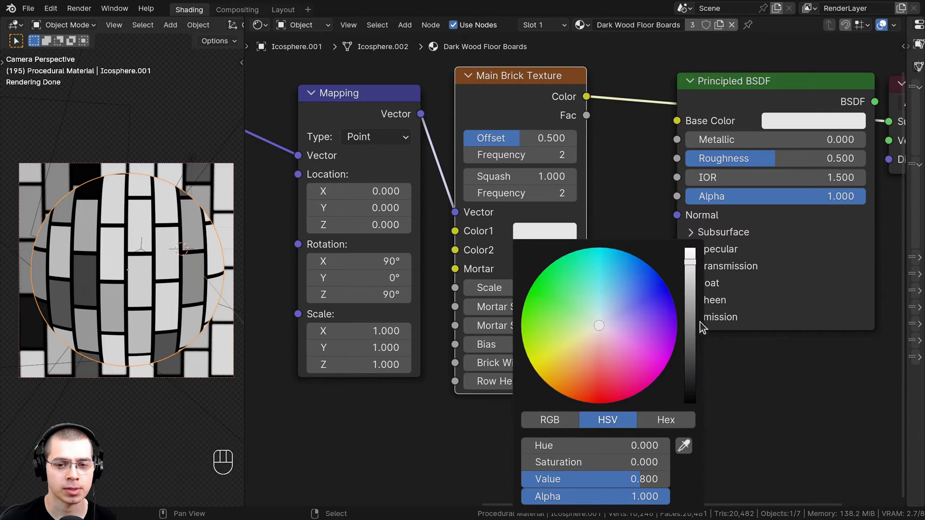
pyautogui.moveTo(688, 346); pyautogui.dragTo(690, 250)
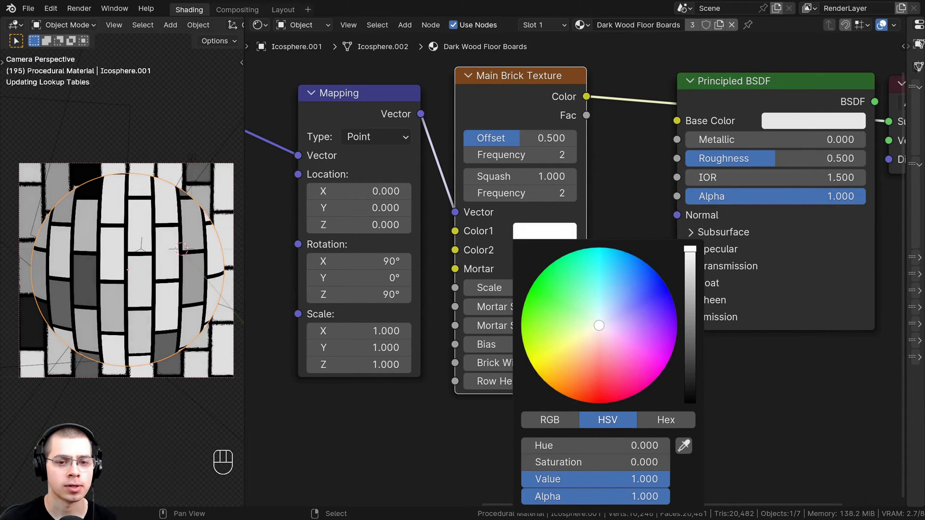
# Step: Inspect the gaps between the bricks up close, and set the Main Brick Texture's Mortar Size to 0
pyautogui.keyDown('shift'); pyautogui.moveTo(134, 251); pyautogui.dragTo(159, 262, button='middle'); pyautogui.keyUp('shift')
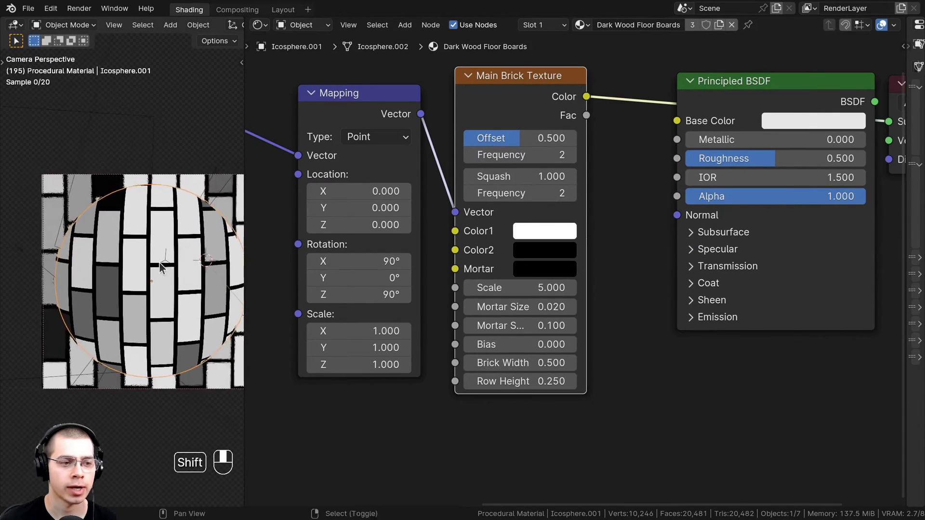
pyautogui.scroll(5, 159, 263)
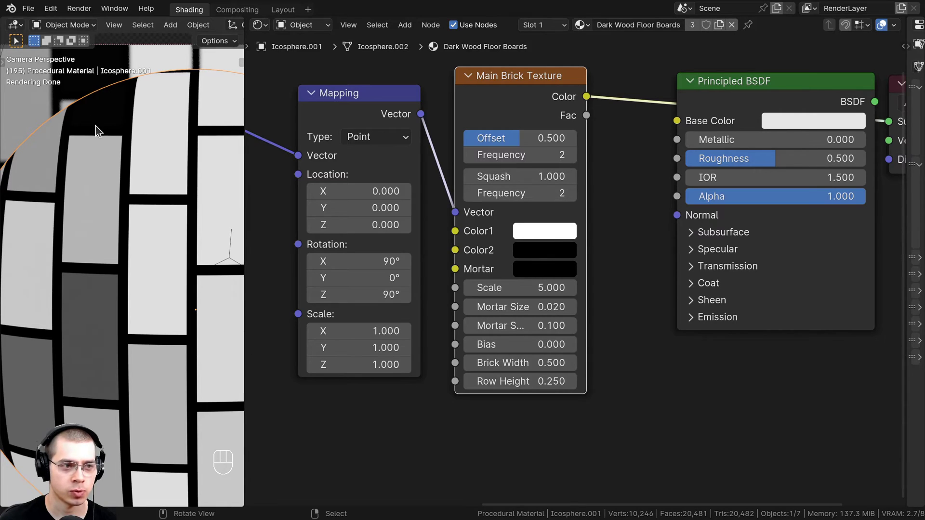
pyautogui.moveTo(96, 126)
pyautogui.keyDown('shift'); pyautogui.mouseDown(button='middle')
pyautogui.moveTo(115, 125)
pyautogui.moveTo(93, 128)
pyautogui.mouseUp(button='middle'); pyautogui.keyUp('shift')
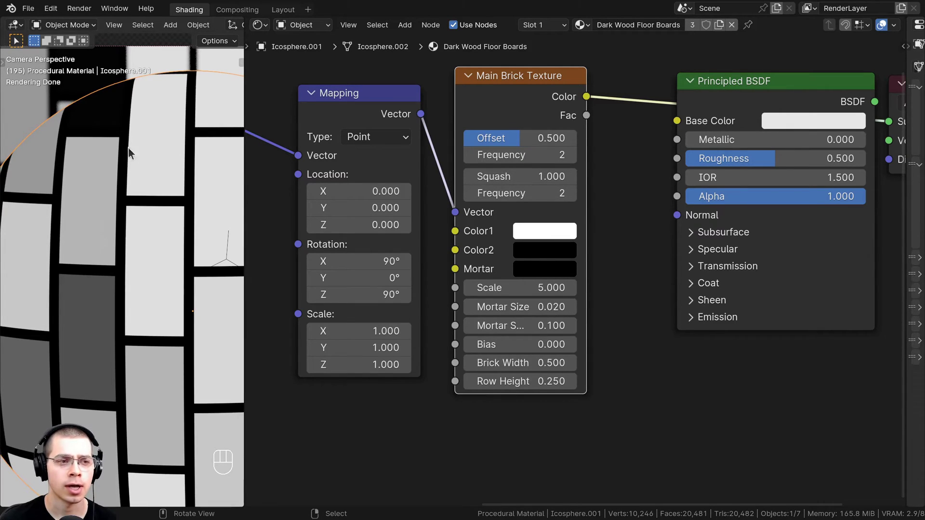
pyautogui.scroll(-3, 178, 188)
pyautogui.keyDown('shift'); pyautogui.moveTo(141, 155); pyautogui.dragTo(149, 181, button='middle'); pyautogui.keyUp('shift')
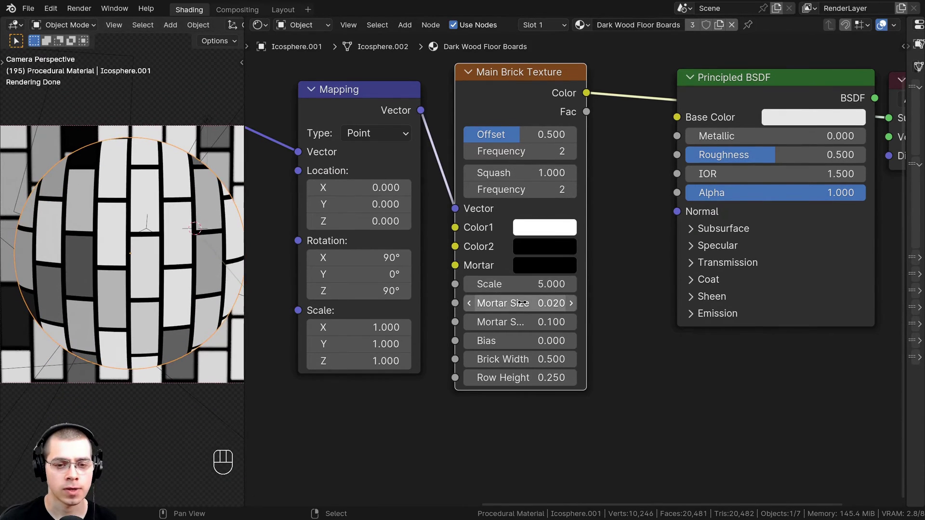
pyautogui.click(520, 304)
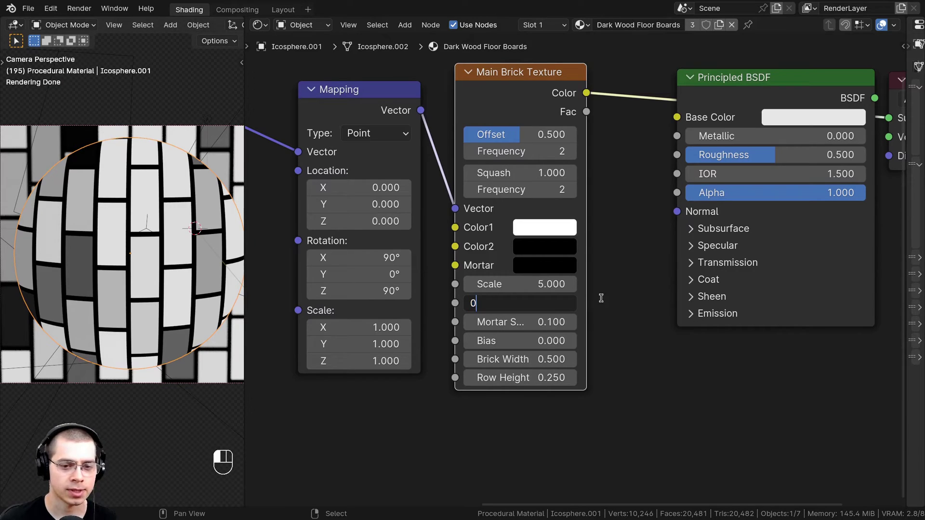
pyautogui.write('0')
pyautogui.press('Return')
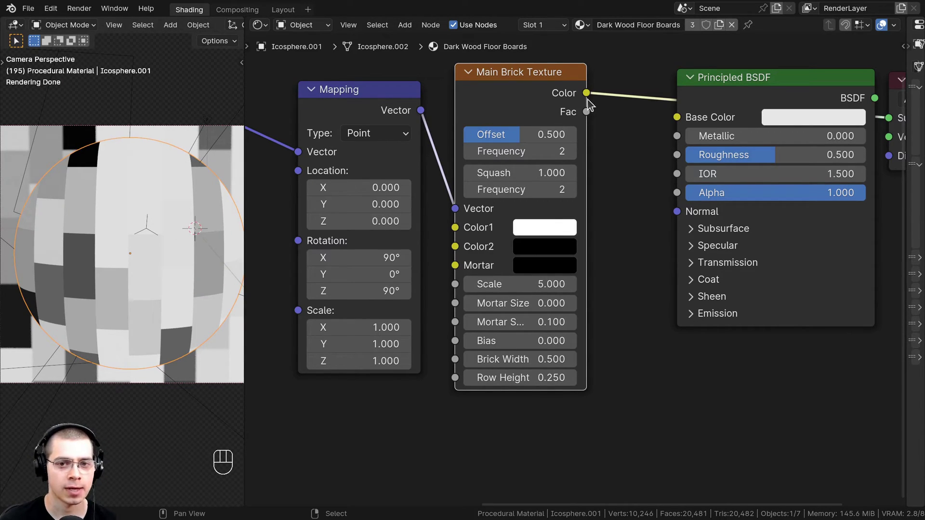
# Step: Widen the Main Brick Texture node and set its Brick Width to 1 and Scale to 8
pyautogui.moveTo(587, 109); pyautogui.dragTo(599, 109)
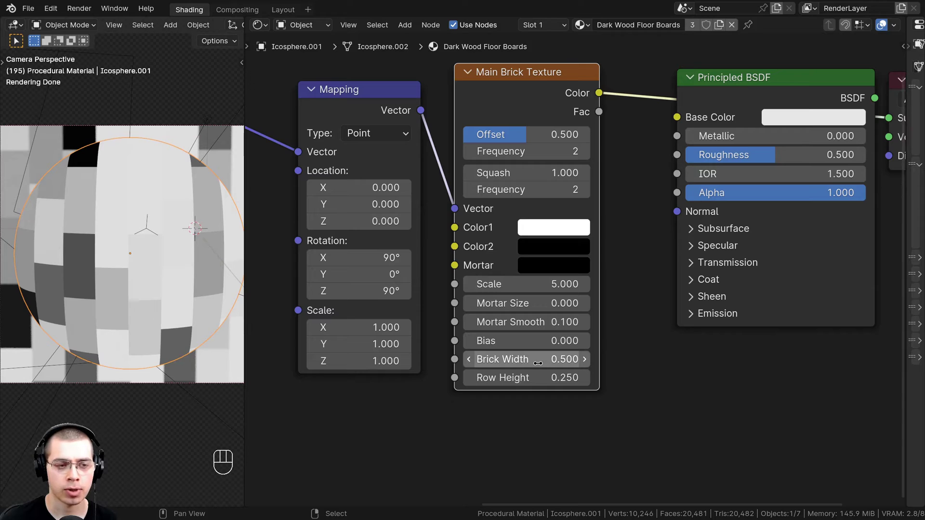
pyautogui.click(579, 357)
pyautogui.write('1')
pyautogui.press('Return')
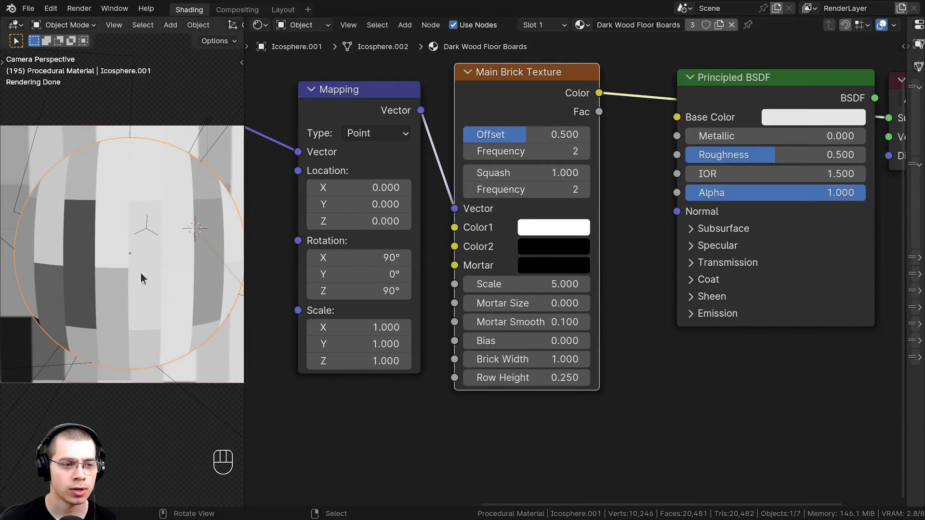
pyautogui.scroll(1, 575, 427)
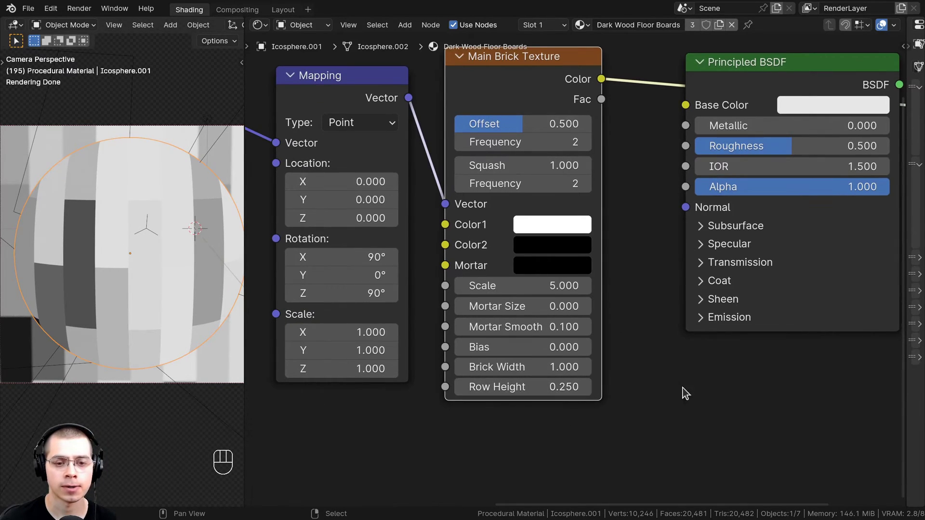
pyautogui.click(516, 287)
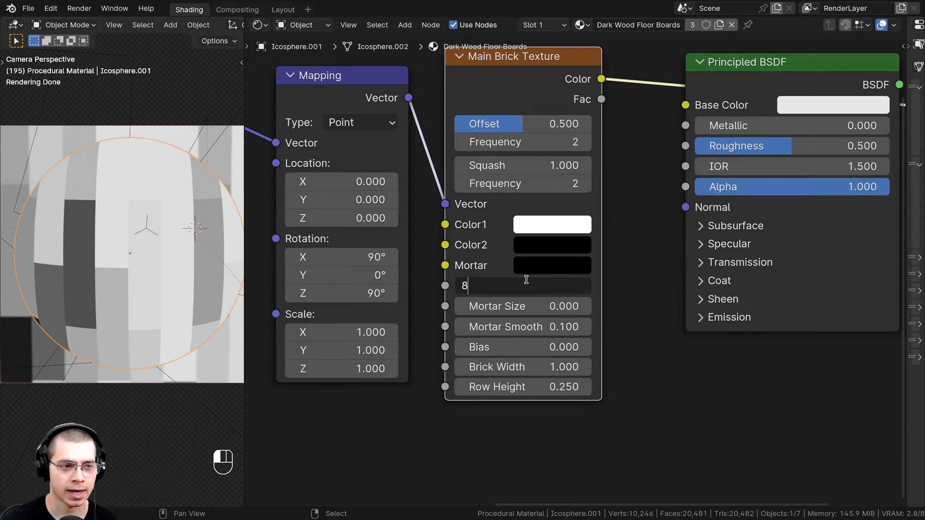
pyautogui.write('8')
pyautogui.press('Return')
# Step: Set the Main Brick Texture's Squash to 1.4 and its squash Frequency to 4, then select the plane and return to the camera view
pyautogui.moveTo(612, 289)
pyautogui.mouseDown(button='middle')
pyautogui.moveTo(616, 296)
pyautogui.moveTo(602, 304)
pyautogui.mouseUp(button='middle')
pyautogui.moveTo(169, 203); pyautogui.dragTo(139, 252, button='middle')
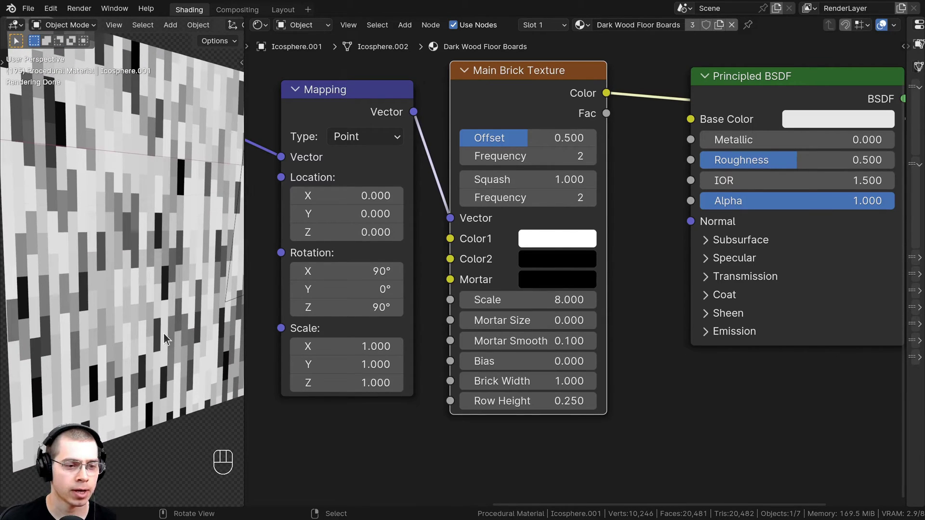
pyautogui.click(538, 180)
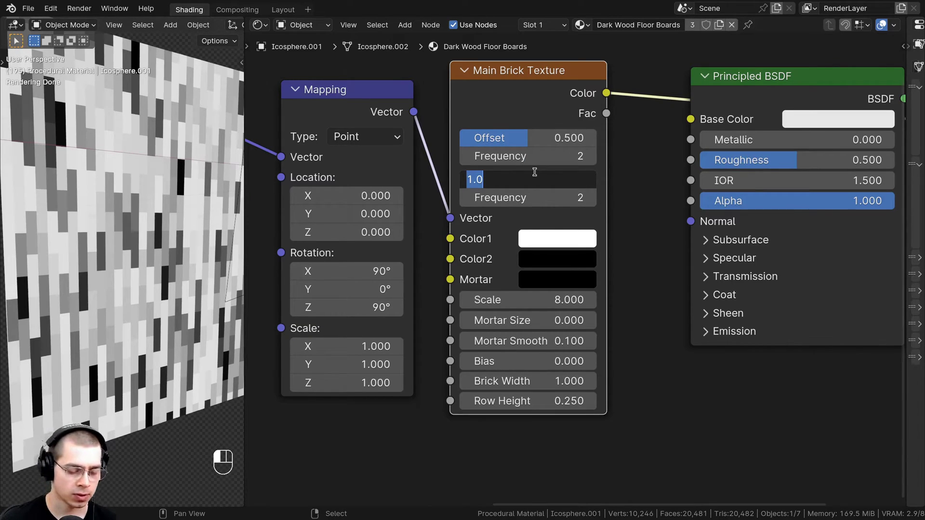
pyautogui.write('1.4')
pyautogui.press('Return')
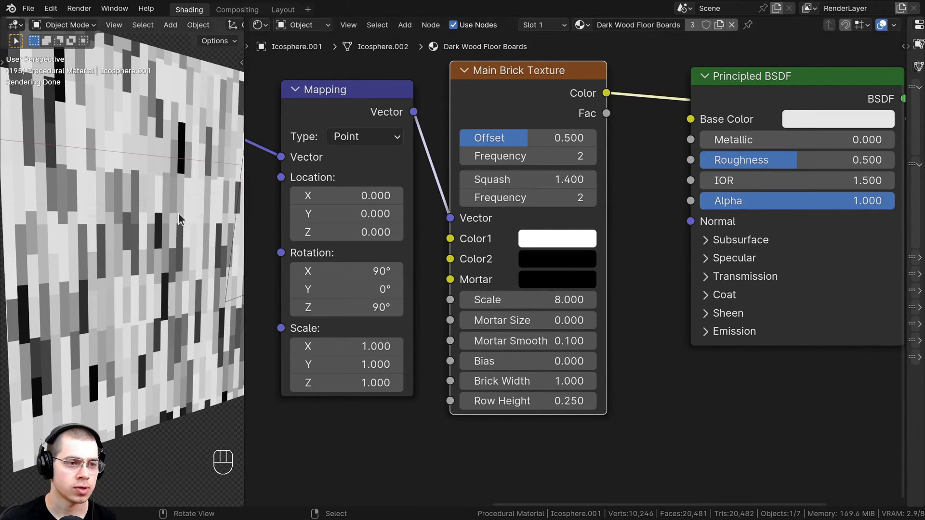
pyautogui.click(590, 197)
pyautogui.click(590, 198)
pyautogui.moveTo(127, 194); pyautogui.dragTo(148, 174, button='middle')
pyautogui.rightClick(154, 166)
pyautogui.keyDown('shift'); pyautogui.moveTo(110, 202); pyautogui.dragTo(70, 208, button='middle'); pyautogui.keyUp('shift')
pyautogui.press('KP_0')
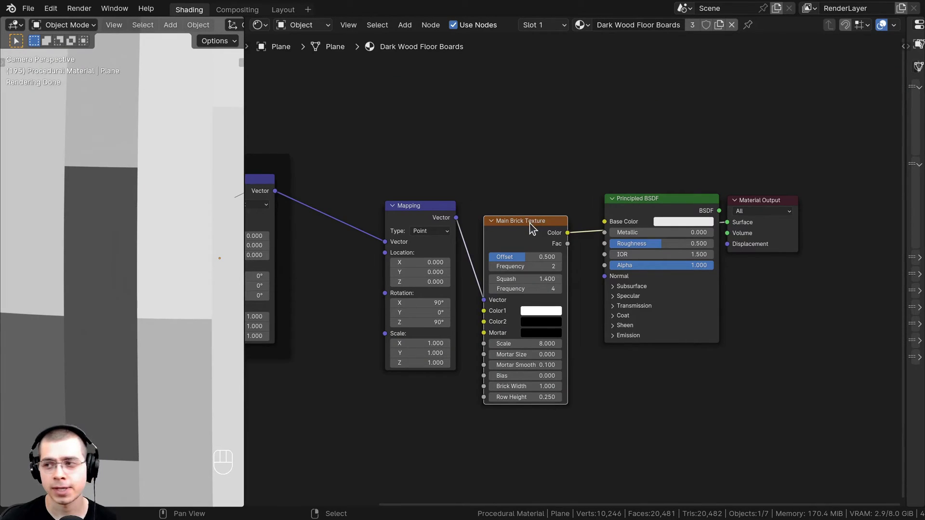
# Step: Move the Main Brick Texture node down and duplicate it above with its Vector link kept
pyautogui.moveTo(532, 227); pyautogui.dragTo(529, 208, button='middle')
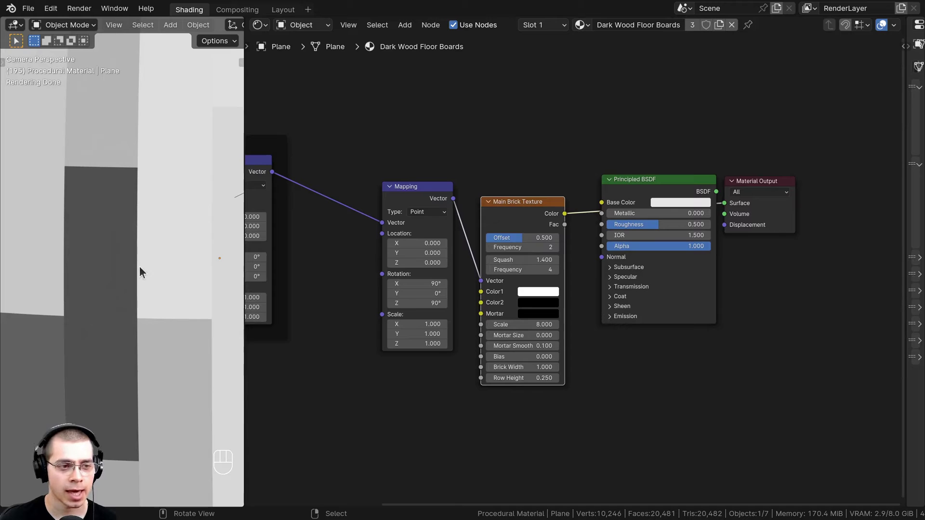
pyautogui.moveTo(506, 223); pyautogui.dragTo(508, 266)
pyautogui.moveTo(507, 268); pyautogui.dragTo(514, 318, button='middle')
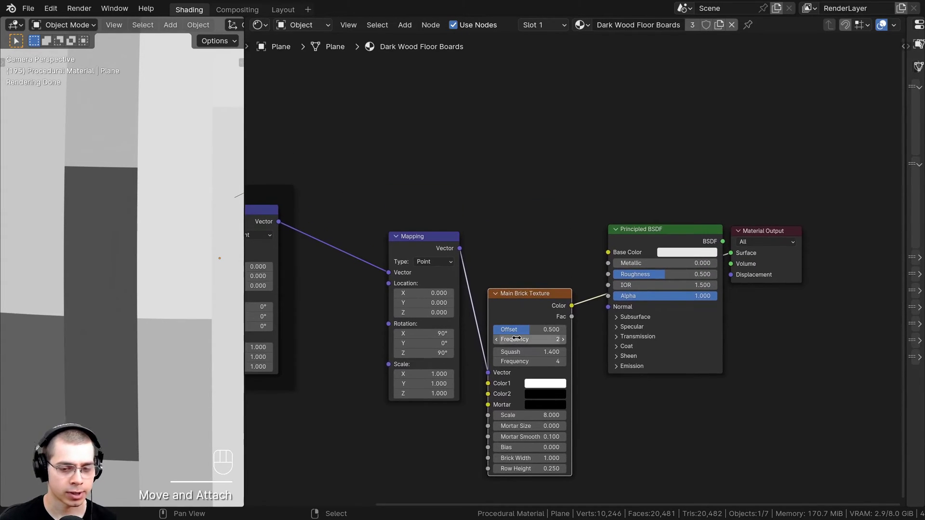
pyautogui.hotkey('ctrl', 'shift', 'd')
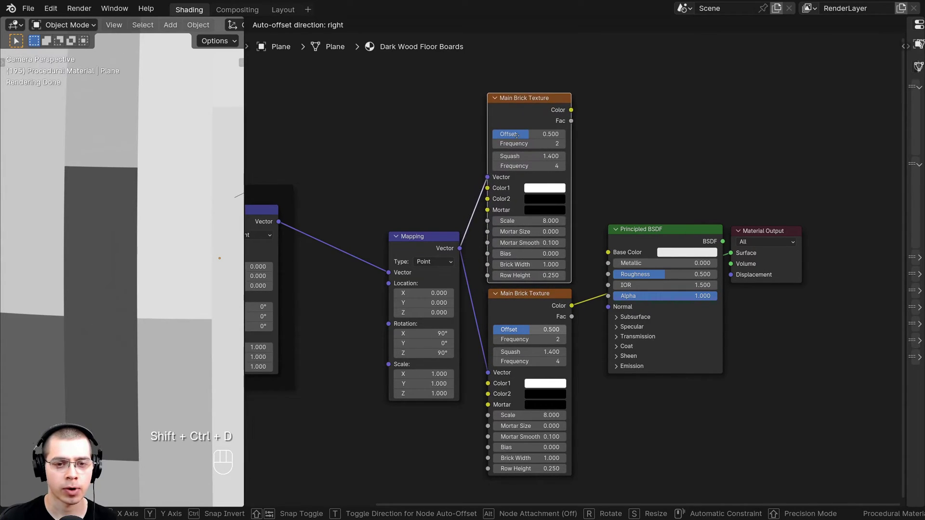
pyautogui.click(517, 134)
# Step: Preview the duplicated brick texture on the material output and label it "Floor Boards"
pyautogui.scroll(1, 511, 114)
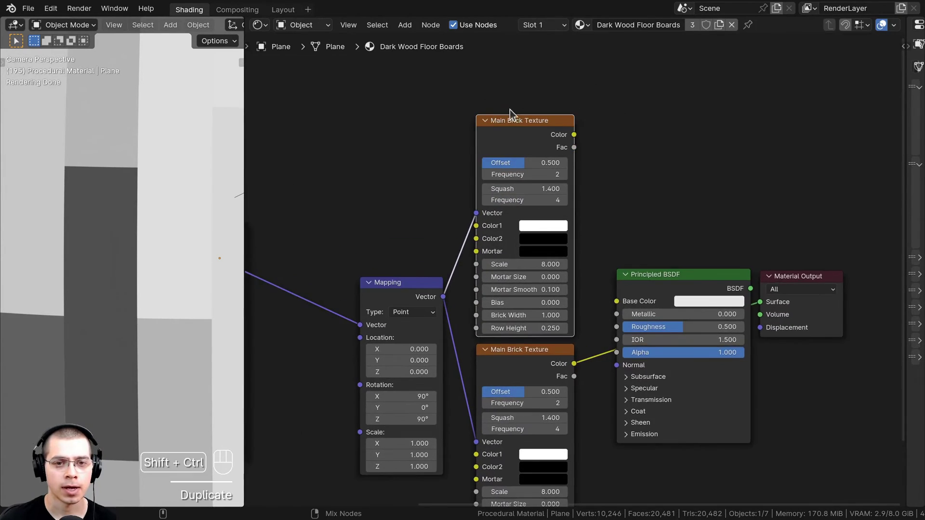
pyautogui.keyDown('ctrl'); pyautogui.keyDown('shift'); pyautogui.click(526, 145); pyautogui.keyUp('shift'); pyautogui.keyUp('ctrl')
pyautogui.scroll(2, 530, 130)
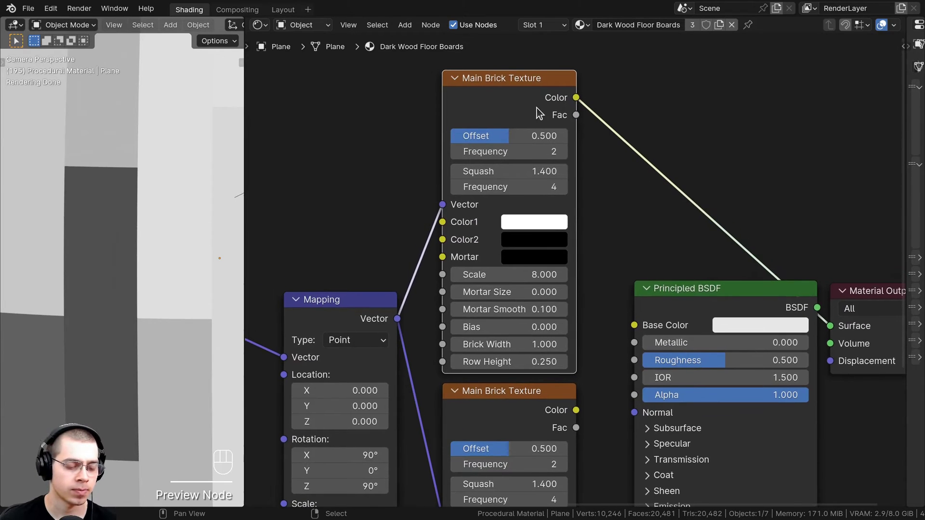
pyautogui.press('F2')
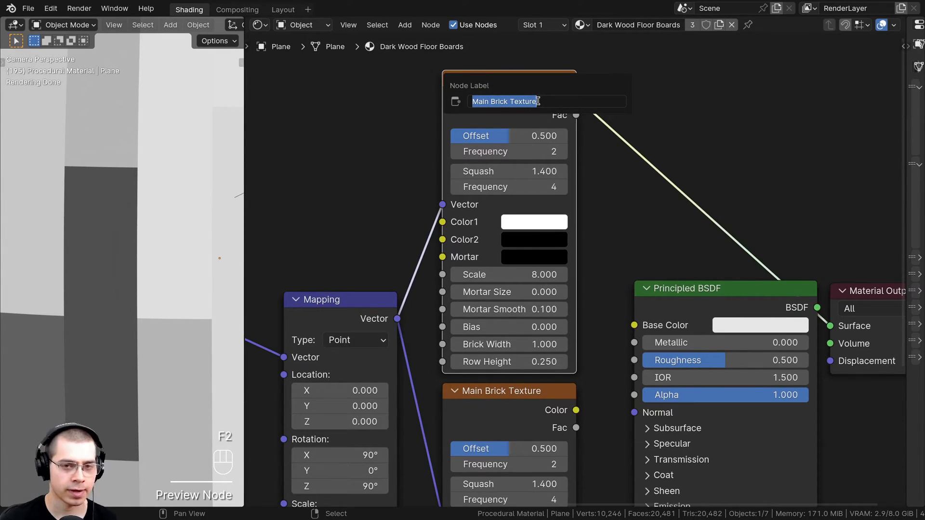
pyautogui.write('Floor Boards')
pyautogui.press('Return')
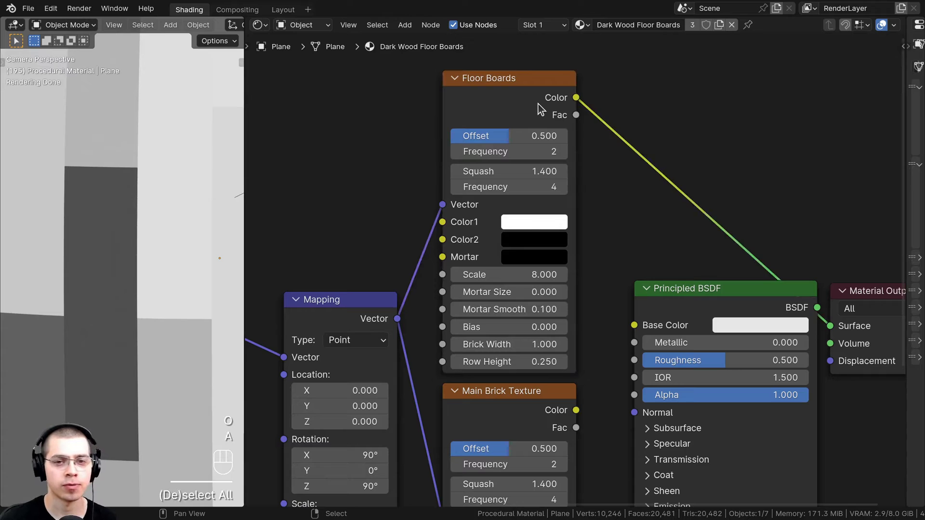
# Step: Set the Floor Boards node's Color2 to white
pyautogui.scroll(3, 482, 246)
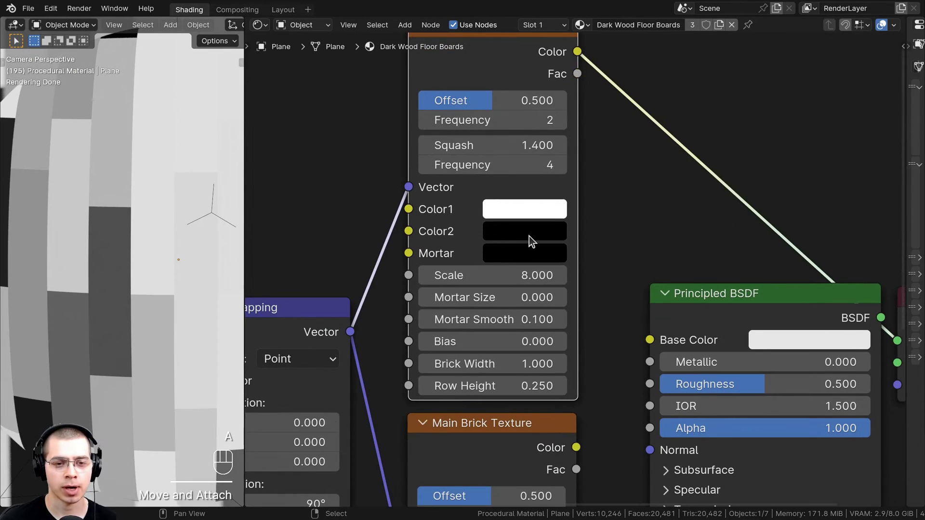
pyautogui.click(530, 239)
pyautogui.moveTo(693, 334); pyautogui.dragTo(692, 205)
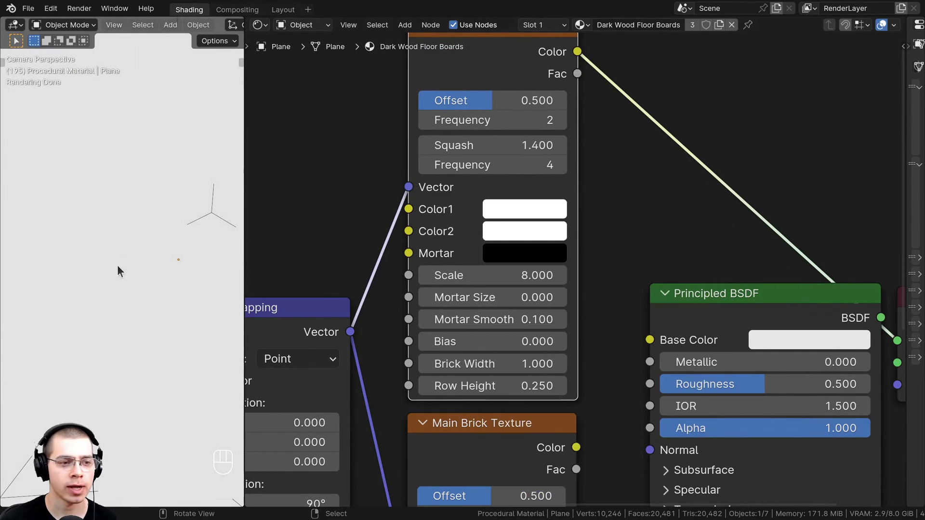
# Step: Set the Floor Boards node's Mortar Size to 0.002
pyautogui.scroll(-4, 128, 193)
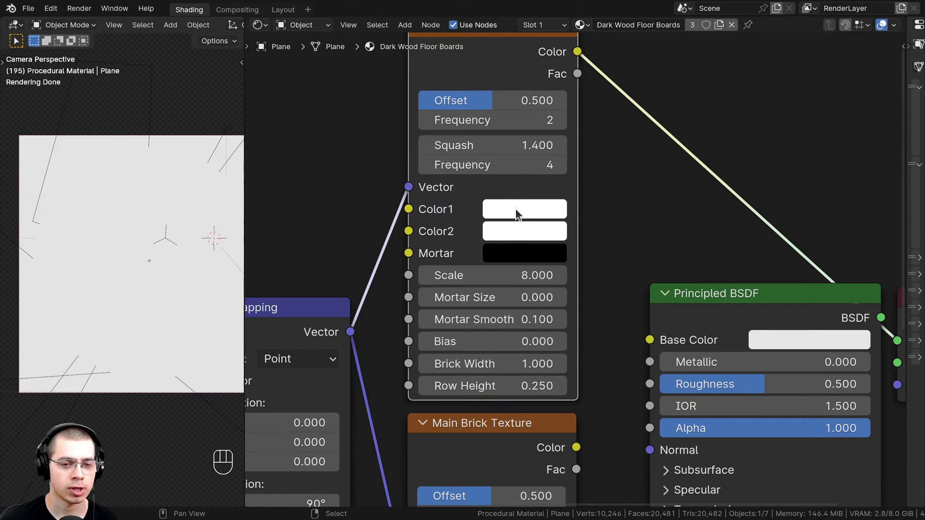
pyautogui.moveTo(499, 221); pyautogui.dragTo(537, 262, button='middle')
pyautogui.scroll(-1, 535, 243)
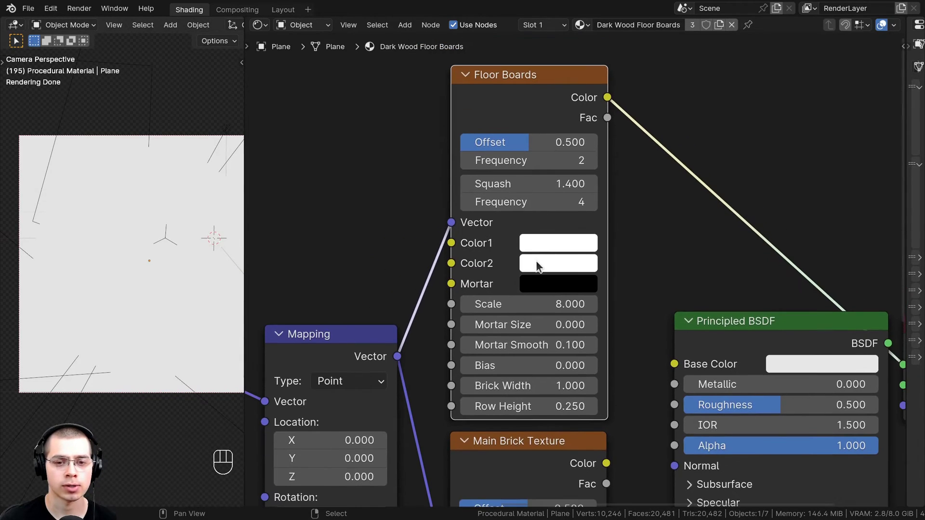
pyautogui.doubleClick(504, 329)
pyautogui.write('.')
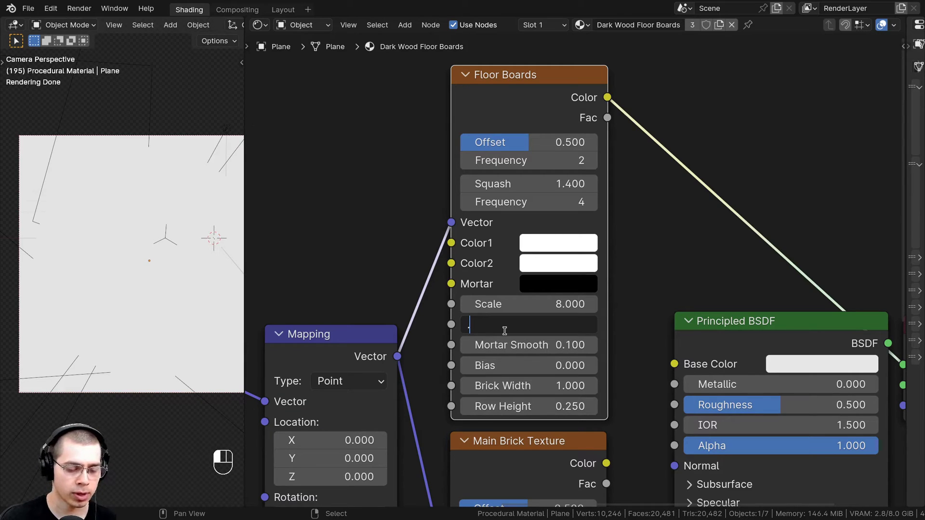
pyautogui.write('002')
pyautogui.press('Return')
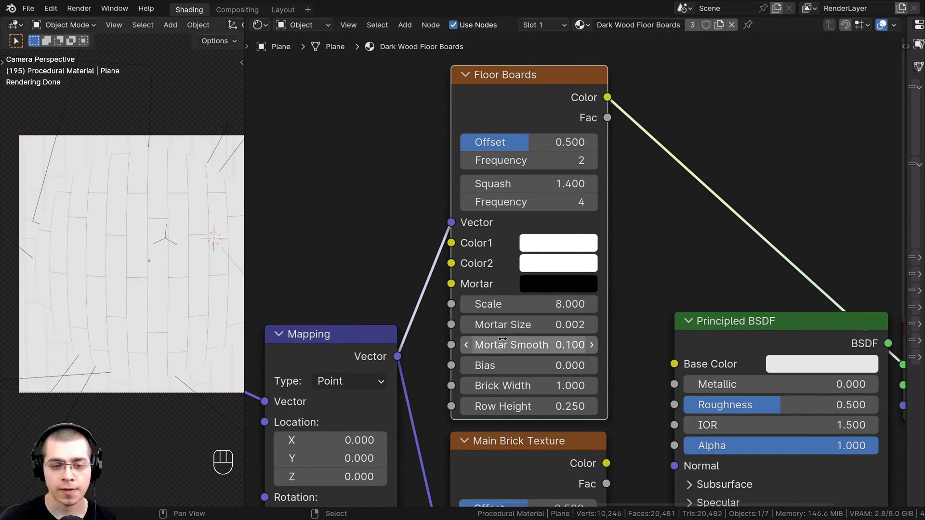
# Step: Set the Floor Boards node's Mortar Smooth to 1 and examine the gaps between the boards up close on the plane
pyautogui.doubleClick(525, 345)
pyautogui.write('1')
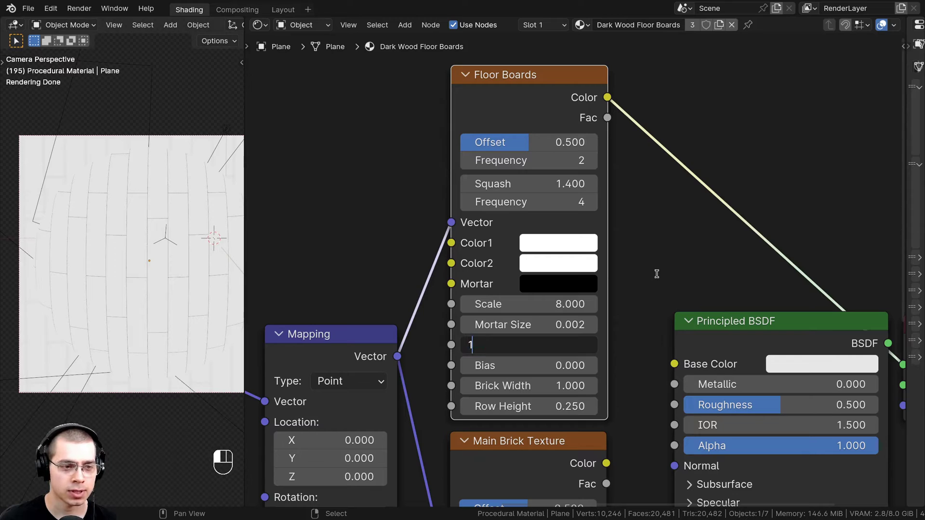
pyautogui.press('Return')
pyautogui.scroll(8, 153, 267)
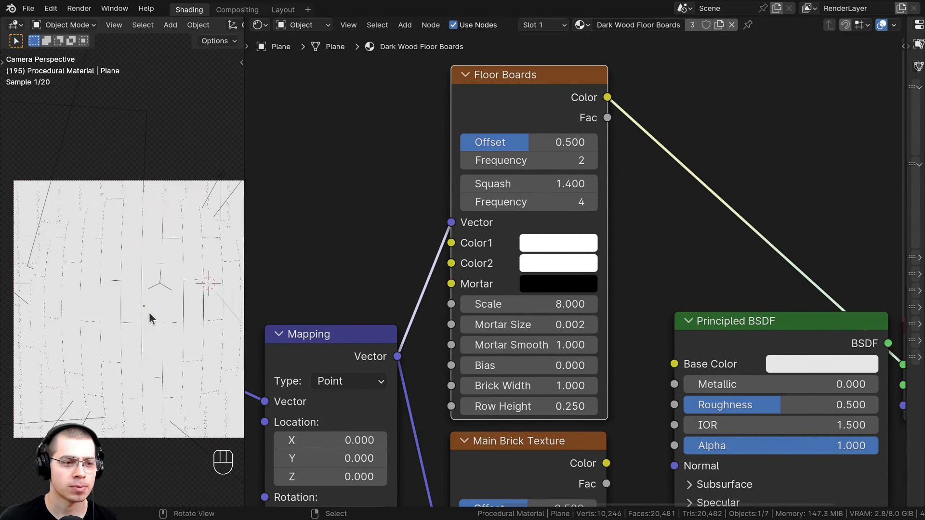
pyautogui.scroll(1, 143, 279)
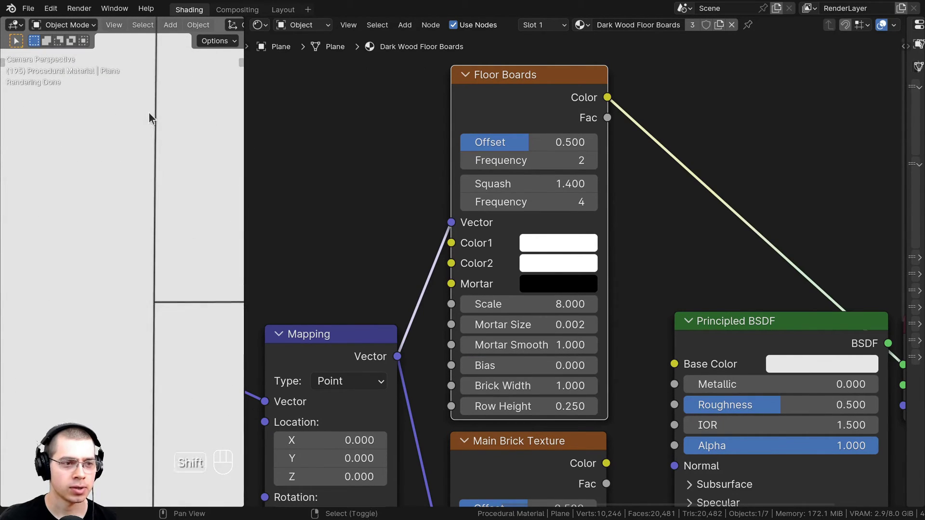
pyautogui.keyDown('shift'); pyautogui.moveTo(148, 112); pyautogui.dragTo(148, 256, button='middle'); pyautogui.keyUp('shift')
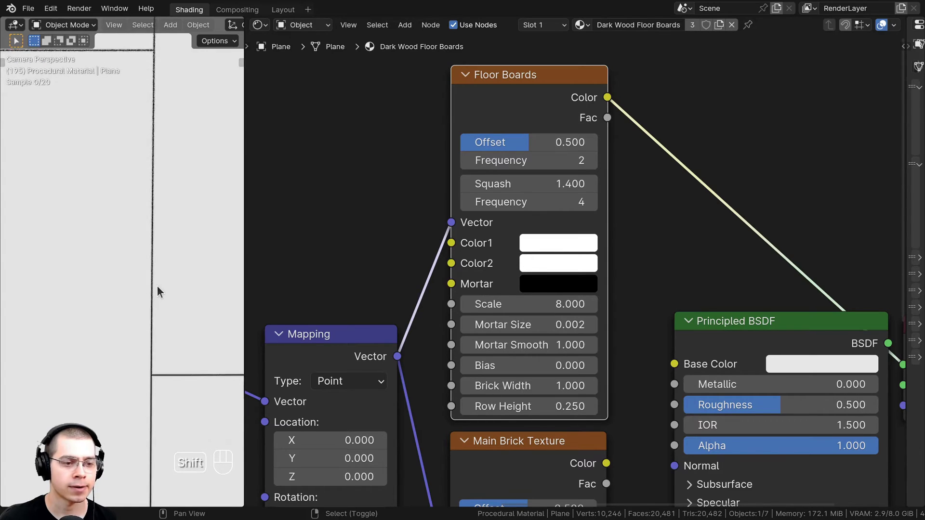
pyautogui.scroll(-4, 158, 285)
pyautogui.scroll(-4, 548, 358)
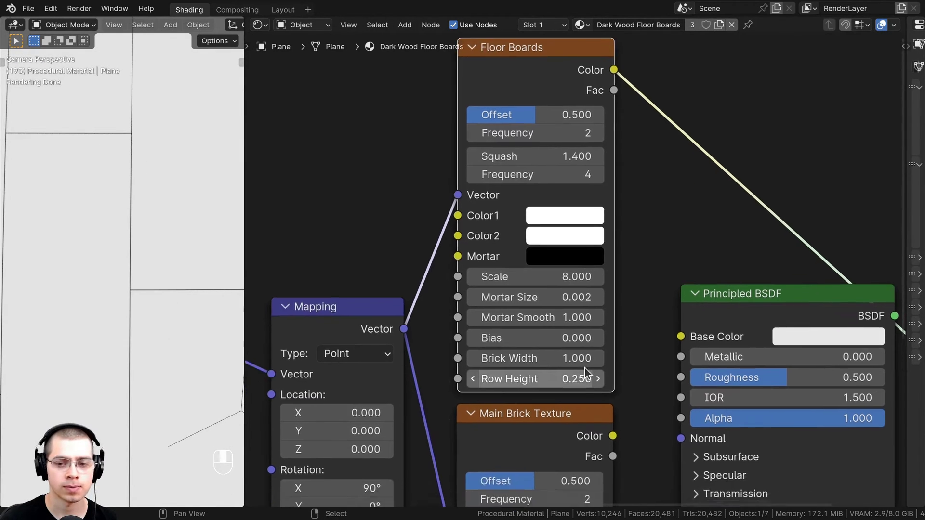
pyautogui.scroll(-2, 134, 262)
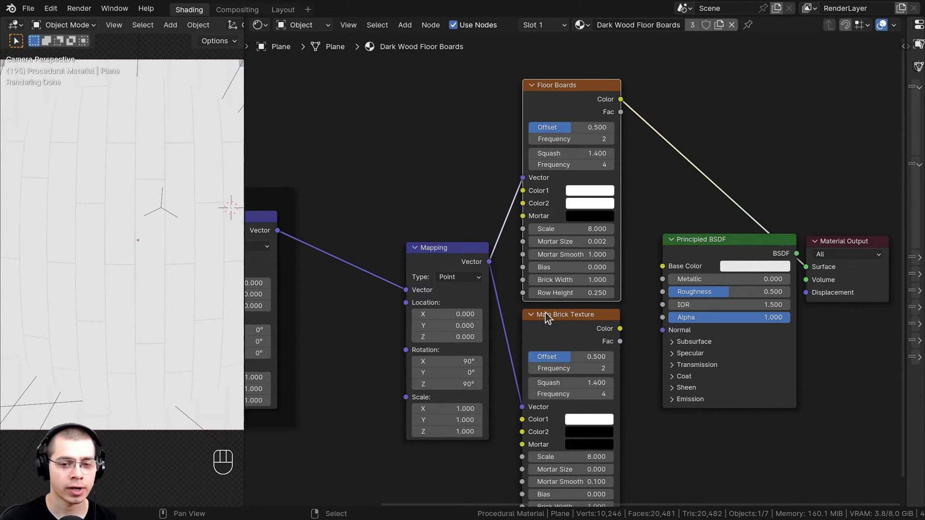
# Step: Move the texture coordinate and mapping nodes away from the two brick textures to make room between them
pyautogui.press('Home')
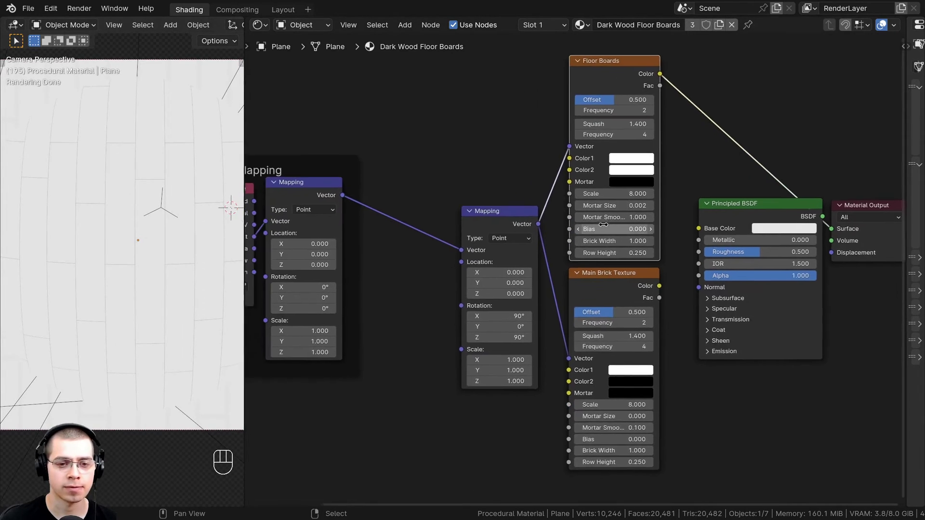
pyautogui.moveTo(279, 122); pyautogui.dragTo(535, 263)
pyautogui.scroll(-2, 565, 247)
pyautogui.press('g')
pyautogui.click(476, 247)
pyautogui.press('a')
pyautogui.scroll(4, 574, 250)
pyautogui.click(631, 212)
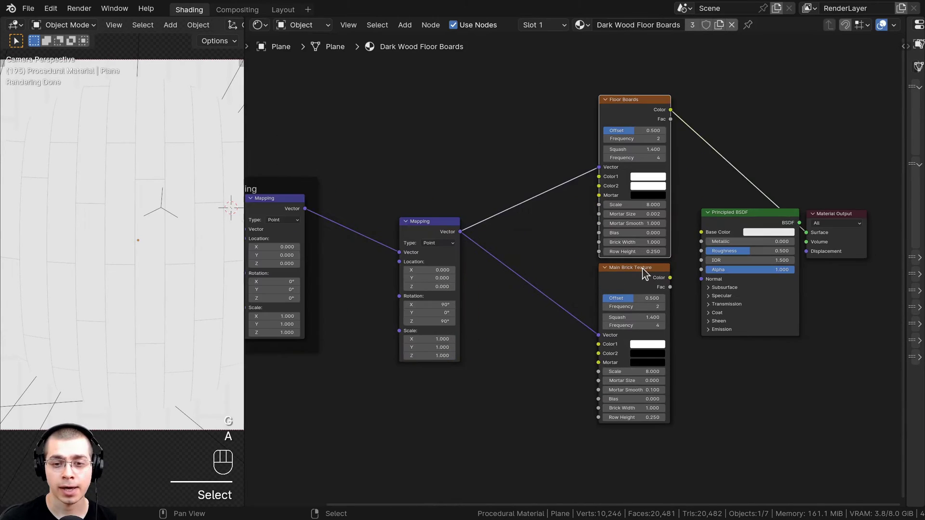
# Step: Duplicate the Main Brick Texture node and place the copy between the Mapping node and the two brick textures
pyautogui.click(643, 269)
pyautogui.moveTo(643, 277); pyautogui.dragTo(668, 247, button='middle')
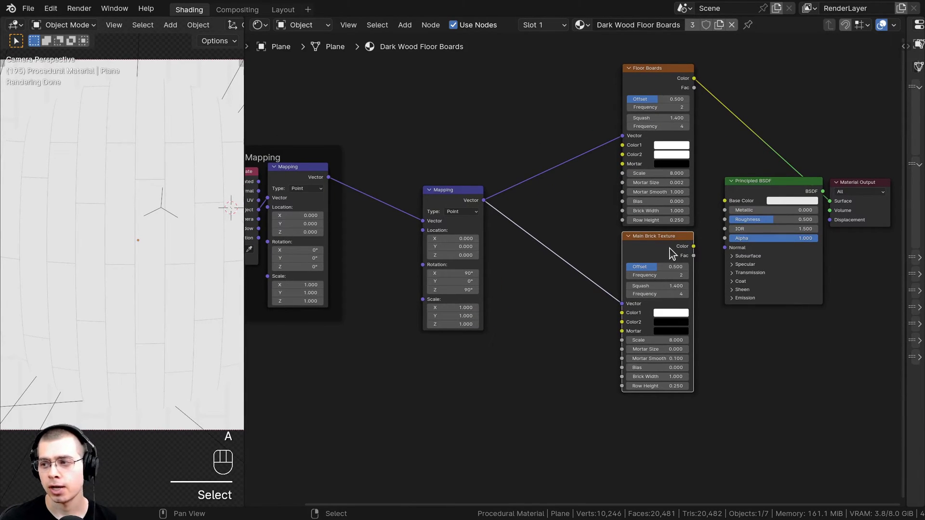
pyautogui.hotkey('shift', 'd')
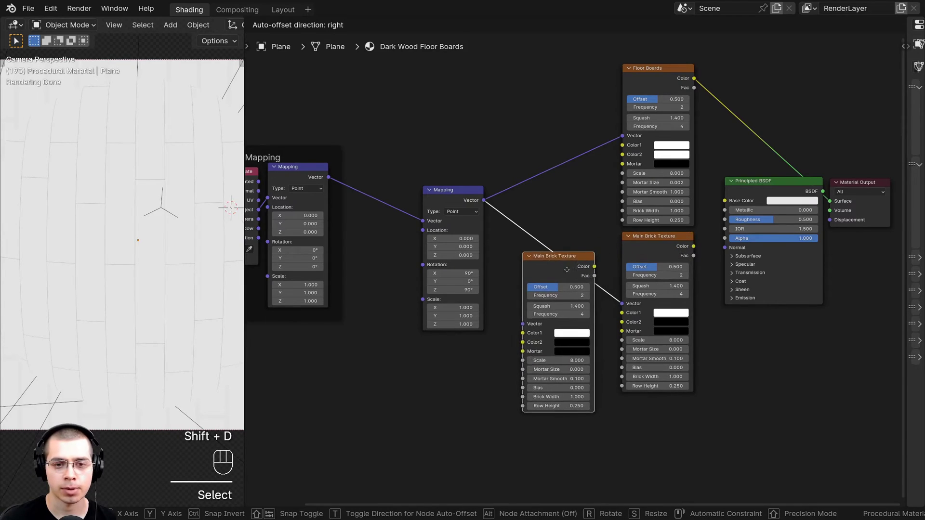
pyautogui.click(533, 284)
pyautogui.scroll(2, 541, 280)
pyautogui.moveTo(540, 279); pyautogui.dragTo(535, 234, button='middle')
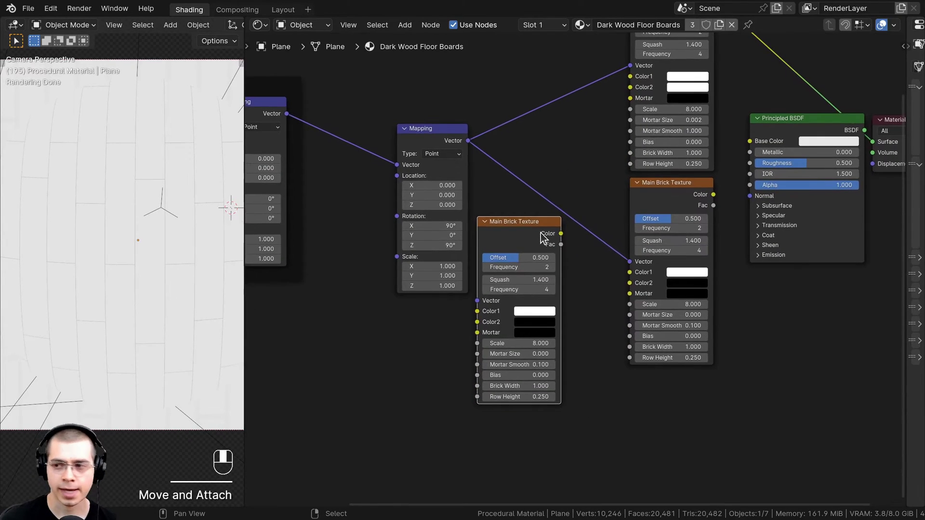
# Step: Label the duplicated brick texture "Boards Size Variation"
pyautogui.press('F2')
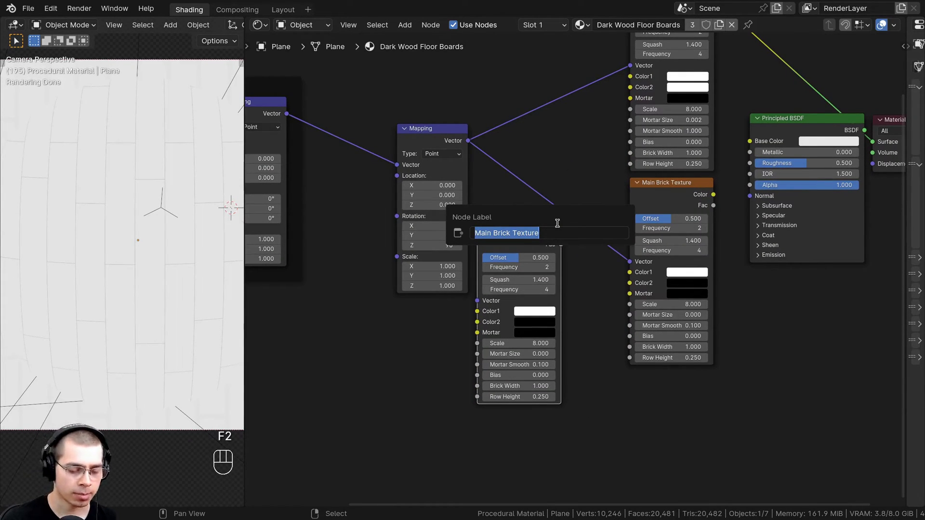
pyautogui.write('Boards')
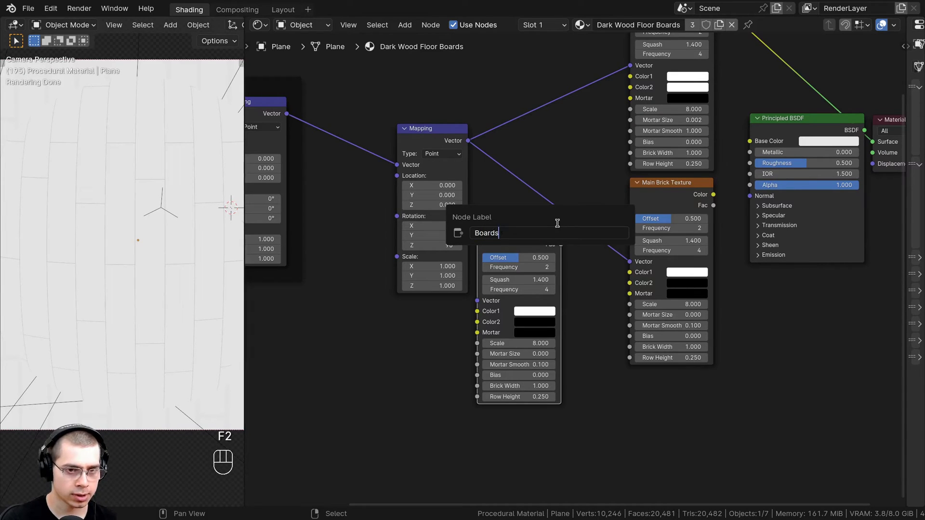
pyautogui.write(' Size Variation')
pyautogui.press('Return')
pyautogui.press('a')
# Step: Set the Boards Size Variation node's Color2 to white
pyautogui.scroll(3, 541, 262)
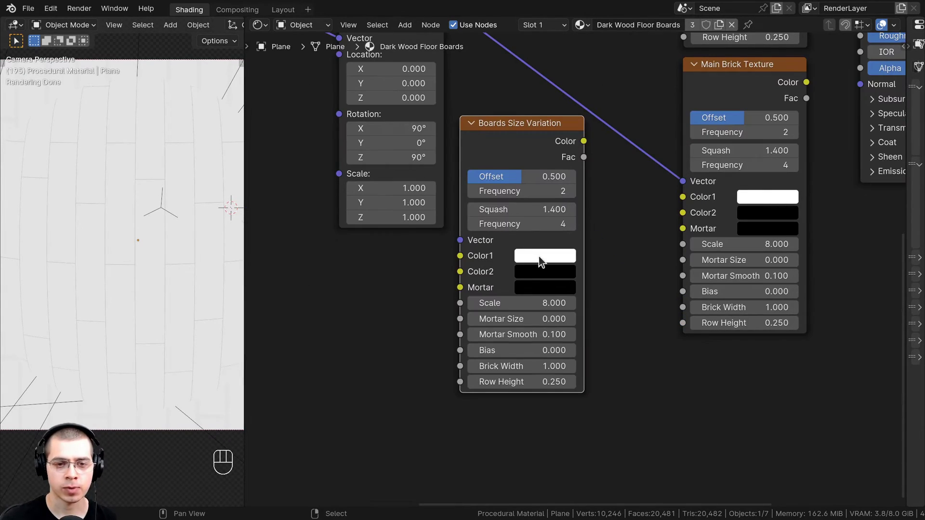
pyautogui.click(528, 272)
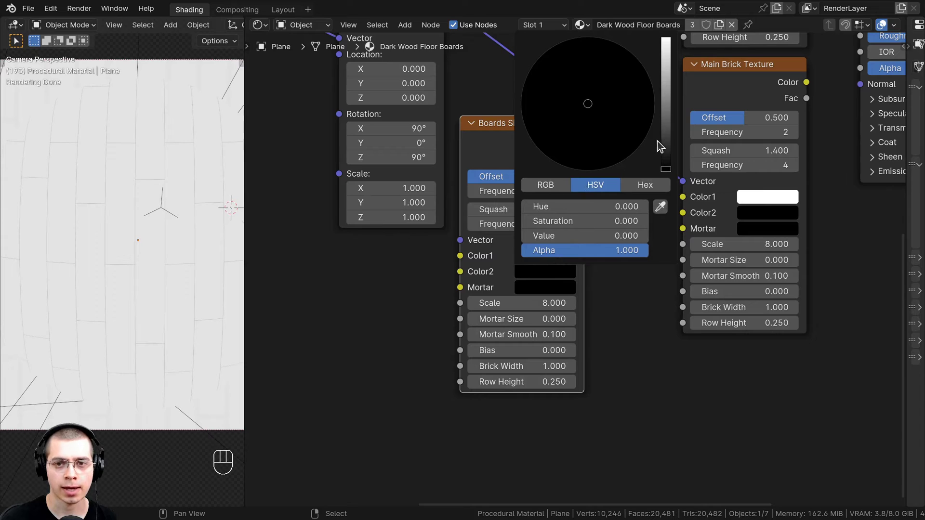
pyautogui.moveTo(665, 141); pyautogui.dragTo(666, 41)
pyautogui.scroll(-2, 512, 285)
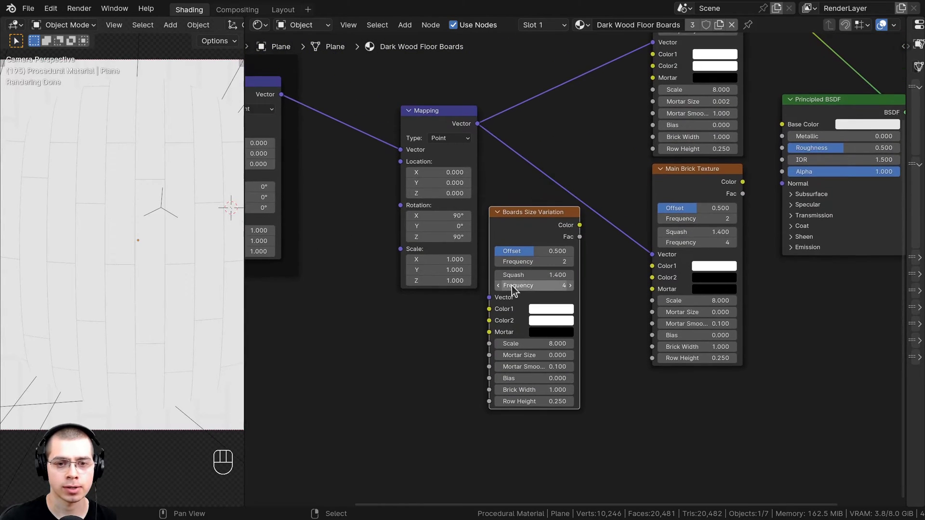
# Step: Link the Boards Size Variation Color output to the Brick Width inputs of both Floor Boards and Main Brick Texture
pyautogui.moveTo(511, 285); pyautogui.dragTo(505, 264, button='middle')
pyautogui.scroll(3, 520, 299)
pyautogui.scroll(-1, 508, 250)
pyautogui.moveTo(506, 226); pyautogui.dragTo(501, 288, button='middle')
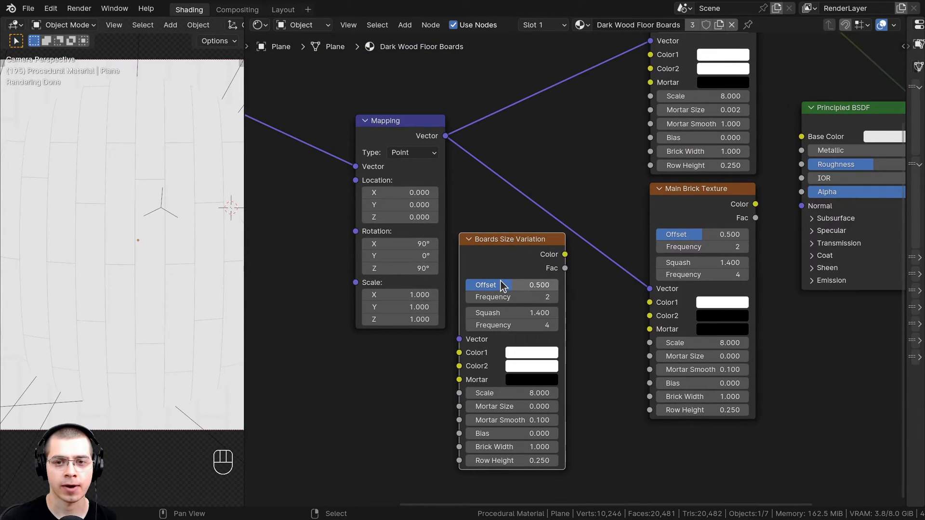
pyautogui.moveTo(565, 254)
pyautogui.mouseDown()
pyautogui.moveTo(572, 302)
pyautogui.moveTo(573, 255)
pyautogui.mouseUp()
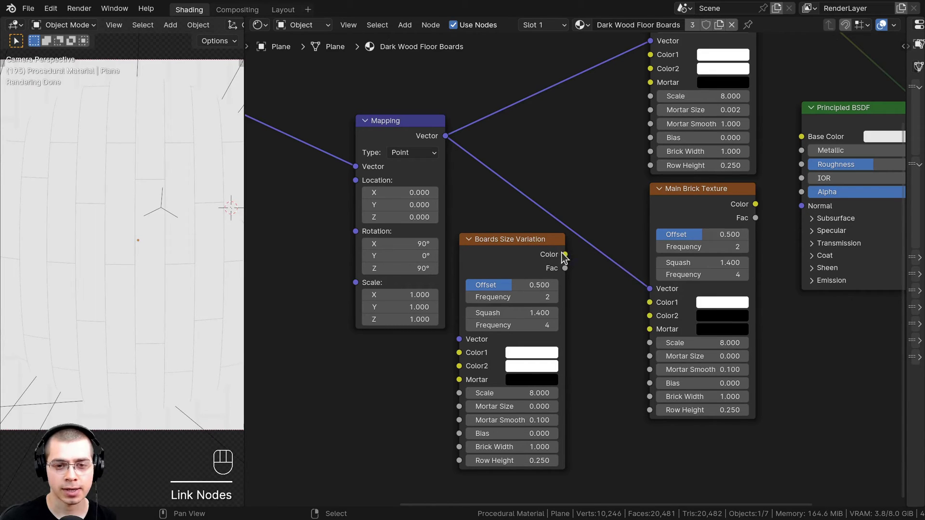
pyautogui.moveTo(509, 244); pyautogui.dragTo(508, 244)
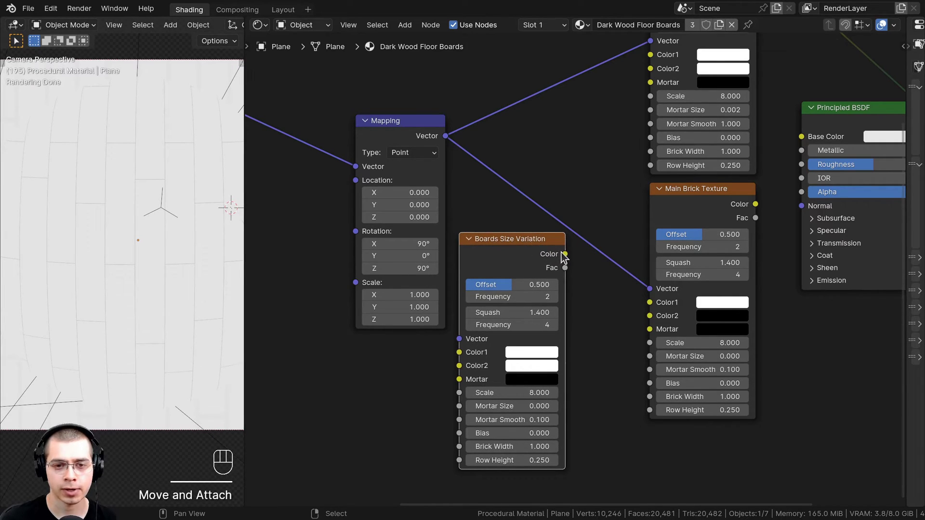
pyautogui.moveTo(564, 253); pyautogui.dragTo(643, 151)
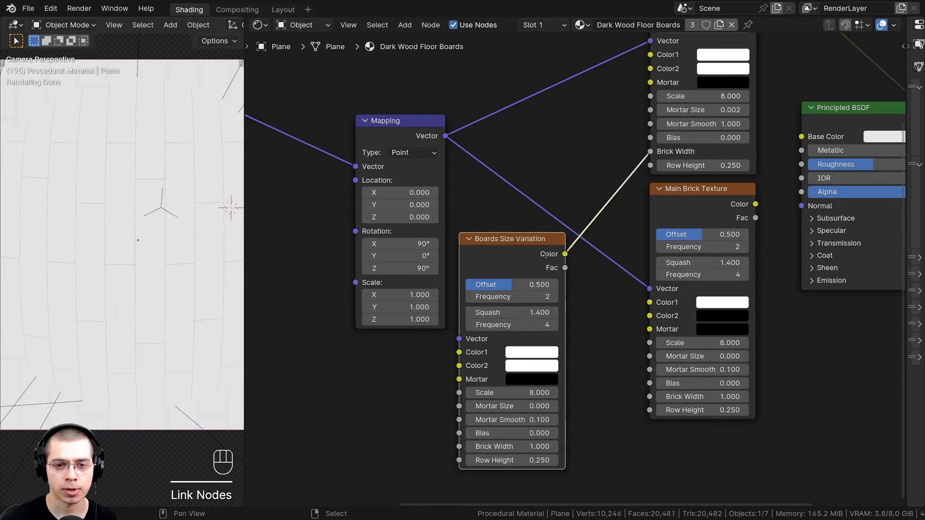
pyautogui.moveTo(564, 253); pyautogui.dragTo(559, 242, button='middle')
pyautogui.moveTo(561, 242); pyautogui.dragTo(643, 388)
pyautogui.scroll(-2, 661, 309)
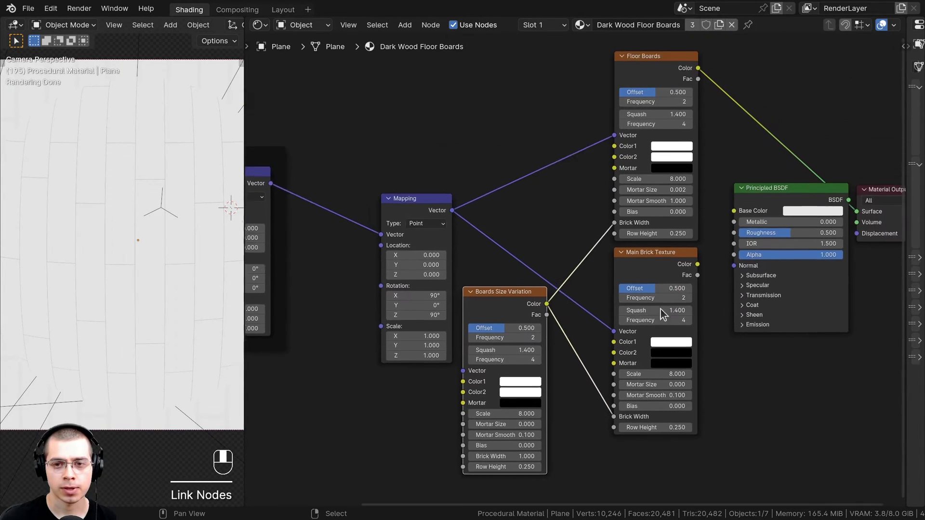
# Step: Preview the Floor Boards node and then the Main Brick Texture on the material output
pyautogui.keyDown('ctrl'); pyautogui.keyDown('shift'); pyautogui.click(654, 159); pyautogui.keyUp('shift'); pyautogui.keyUp('ctrl')
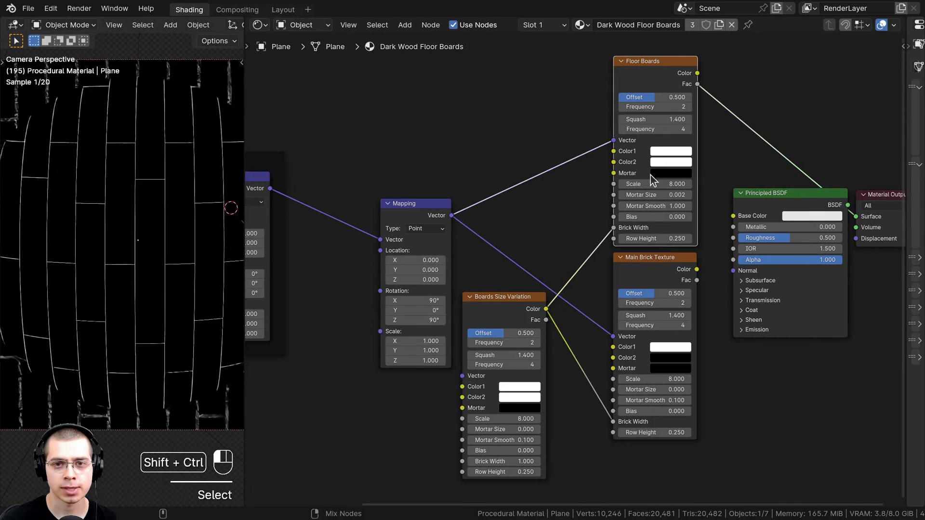
pyautogui.keyDown('ctrl'); pyautogui.keyDown('shift'); pyautogui.click(664, 270); pyautogui.keyUp('shift'); pyautogui.keyUp('ctrl')
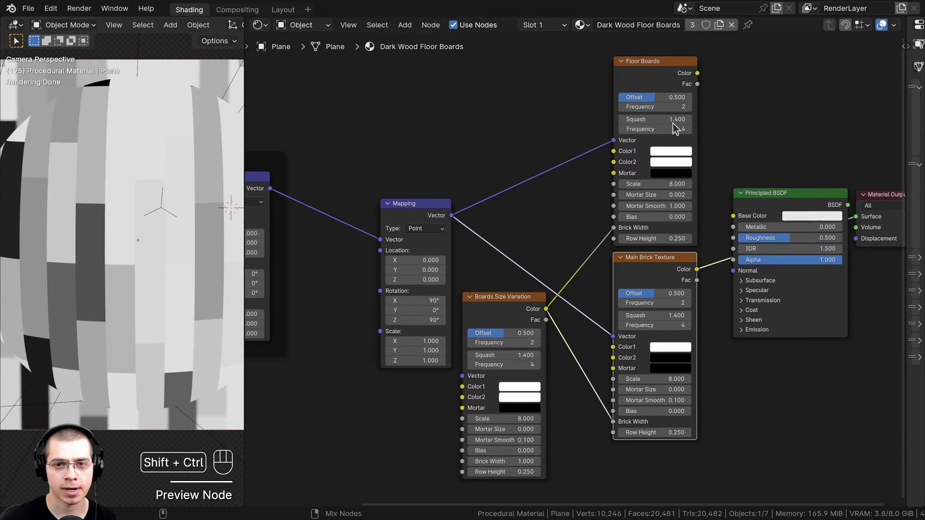
pyautogui.scroll(2, 665, 269)
pyautogui.moveTo(665, 269); pyautogui.dragTo(685, 207, button='middle')
pyautogui.keyDown('ctrl'); pyautogui.keyDown('shift'); pyautogui.click(685, 207); pyautogui.keyUp('shift'); pyautogui.keyUp('ctrl')
pyautogui.keyDown('ctrl'); pyautogui.keyDown('shift'); pyautogui.click(688, 212); pyautogui.keyUp('shift'); pyautogui.keyUp('ctrl')
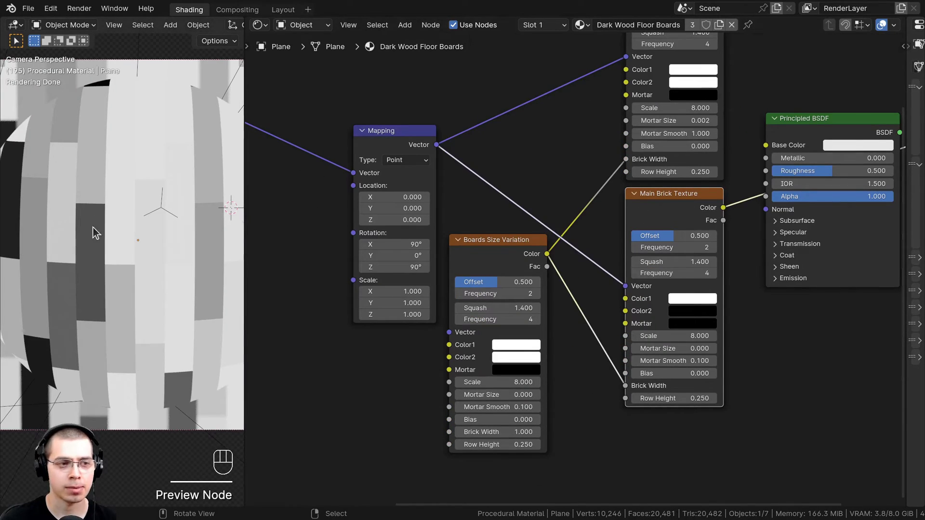
# Step: Link the second Mapping node's Vector to the Boards Size Variation Vector input and reposition Boards Size Variation beside the brick textures
pyautogui.keyDown('shift'); pyautogui.moveTo(93, 227); pyautogui.dragTo(109, 221, button='middle'); pyautogui.keyUp('shift')
pyautogui.moveTo(505, 266); pyautogui.dragTo(528, 263, button='middle')
pyautogui.moveTo(531, 352); pyautogui.dragTo(643, 332, button='middle')
pyautogui.moveTo(531, 114); pyautogui.dragTo(587, 308)
pyautogui.moveTo(497, 125); pyautogui.dragTo(447, 122)
pyautogui.scroll(-3, 494, 169)
pyautogui.moveTo(632, 239); pyautogui.dragTo(524, 340, button='middle')
pyautogui.moveTo(519, 332); pyautogui.dragTo(558, 221)
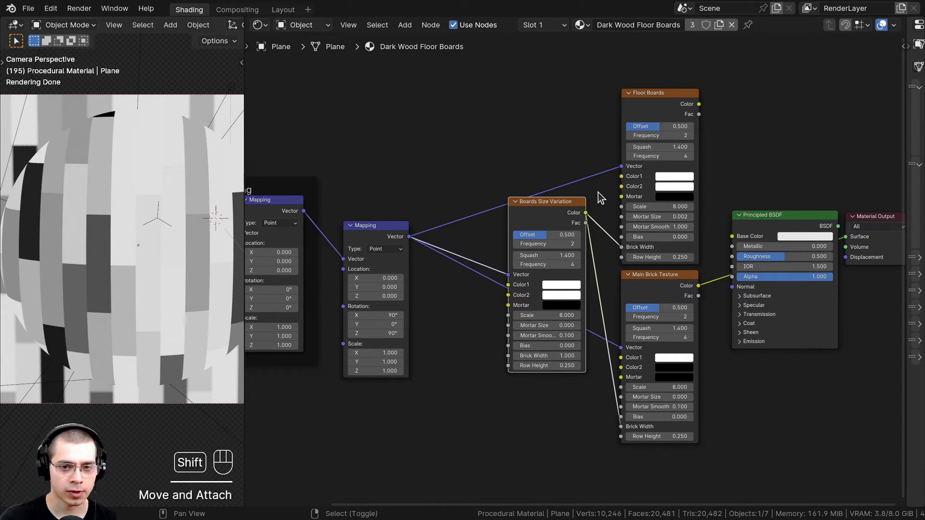
# Step: Add reroutes to the Floor Boards and Main Brick Texture Vector links and route them above and below the Boards Size Variation node
pyautogui.keyDown('shift'); pyautogui.moveTo(590, 184); pyautogui.dragTo(473, 130, button='right'); pyautogui.keyUp('shift')
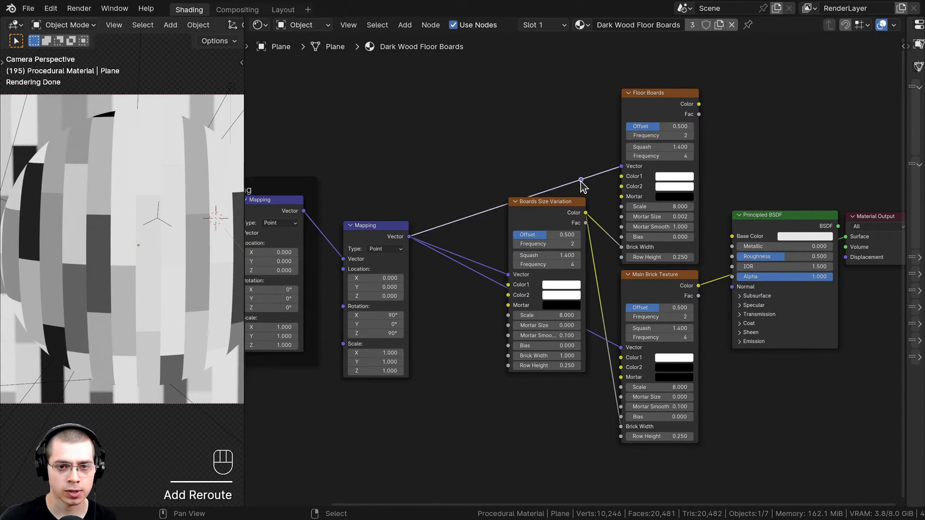
pyautogui.moveTo(581, 181); pyautogui.dragTo(499, 172)
pyautogui.moveTo(482, 308); pyautogui.dragTo(476, 261, button='middle')
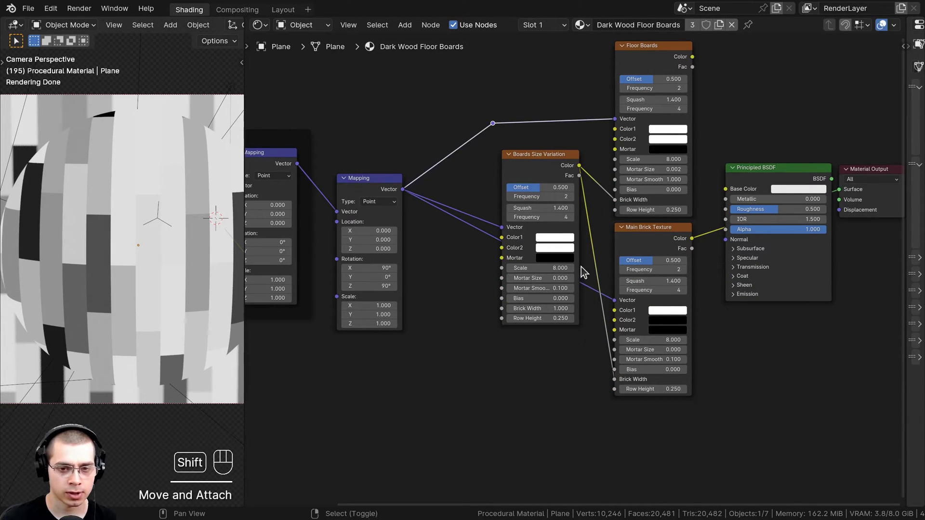
pyautogui.keyDown('shift'); pyautogui.moveTo(583, 263); pyautogui.dragTo(586, 310, button='right'); pyautogui.keyUp('shift')
pyautogui.moveTo(583, 285); pyautogui.dragTo(492, 319)
pyautogui.moveTo(529, 171); pyautogui.dragTo(539, 153)
pyautogui.moveTo(492, 319); pyautogui.dragTo(484, 305)
# Step: Fine-tune the positions of both reroutes so the Vector links run cleanly around Boards Size Variation
pyautogui.moveTo(572, 135); pyautogui.dragTo(573, 132)
pyautogui.moveTo(494, 123); pyautogui.dragTo(485, 118)
pyautogui.click(484, 302)
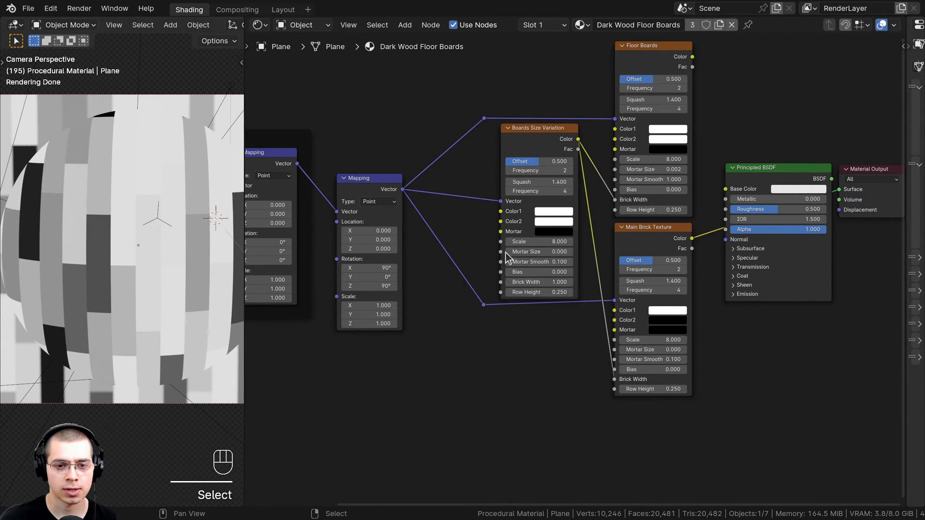
pyautogui.scroll(3, 506, 231)
pyautogui.moveTo(459, 313); pyautogui.dragTo(457, 311)
pyautogui.scroll(2, 463, 241)
pyautogui.moveTo(469, 221); pyautogui.dragTo(458, 248, button='middle')
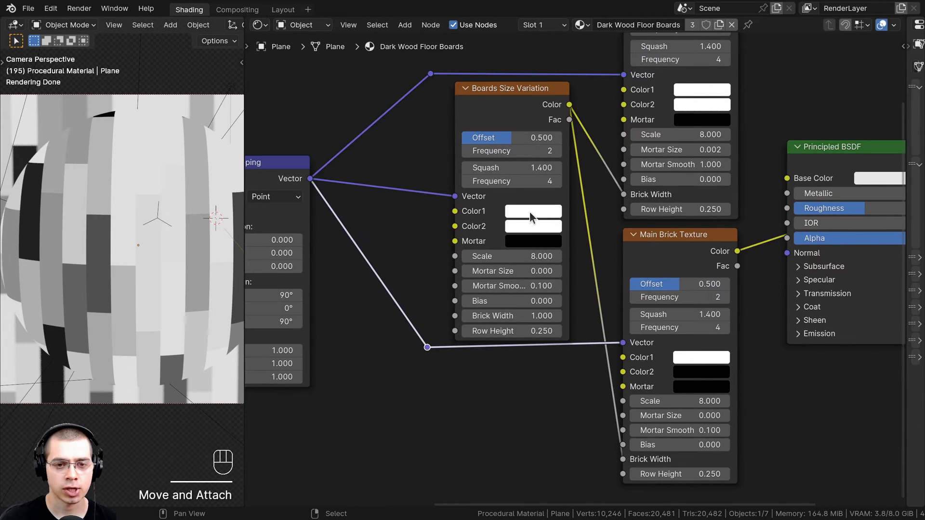
# Step: Nudge the Boards Size Variation node between the rerouted links and set its Color1 to black
pyautogui.moveTo(523, 122); pyautogui.dragTo(526, 128, button='middle')
pyautogui.moveTo(476, 105); pyautogui.dragTo(477, 99)
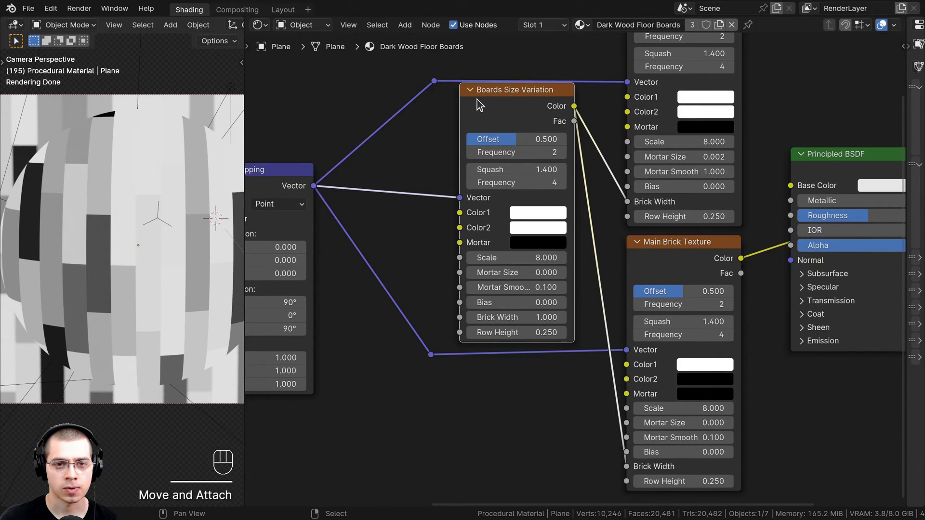
pyautogui.click(538, 212)
pyautogui.moveTo(650, 232); pyautogui.dragTo(650, 347)
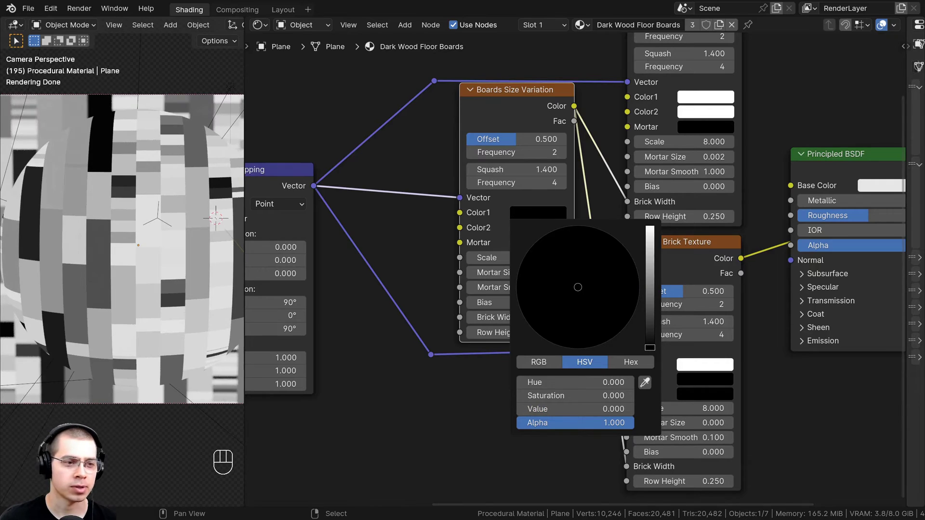
# Step: Set the Boards Size Variation Color1 to light grey E6E6E6 and display its hex value
pyautogui.moveTo(650, 348); pyautogui.dragTo(650, 237)
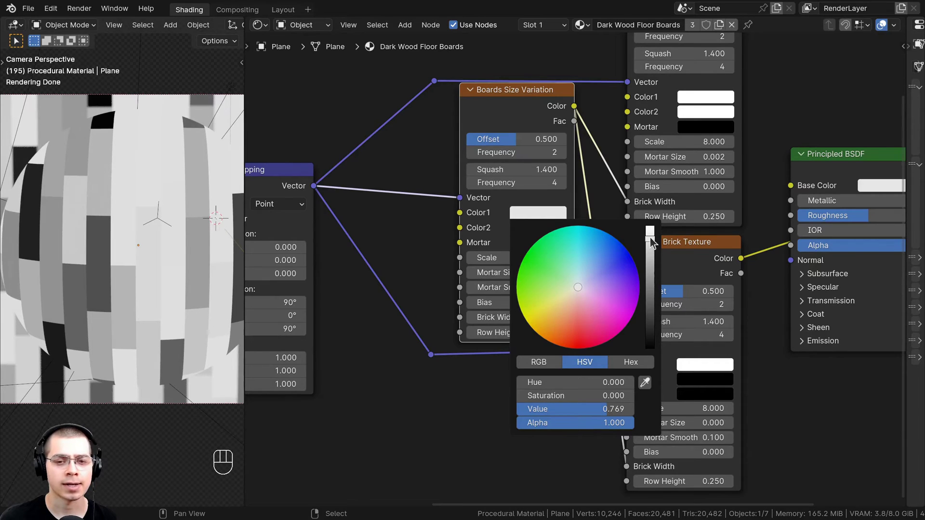
pyautogui.scroll(3, 490, 217)
pyautogui.hotkey('ctrl', 'v')
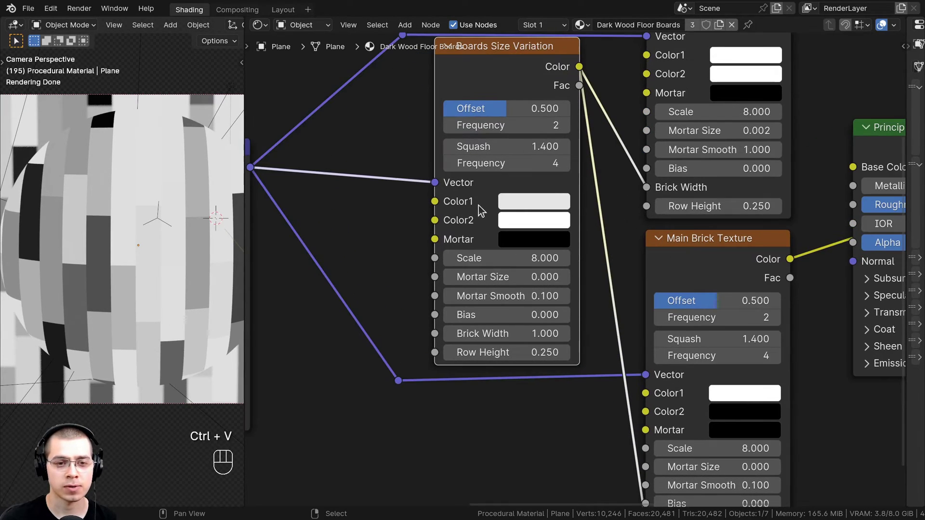
pyautogui.moveTo(513, 204); pyautogui.dragTo(536, 221, button='middle')
pyautogui.click(536, 221)
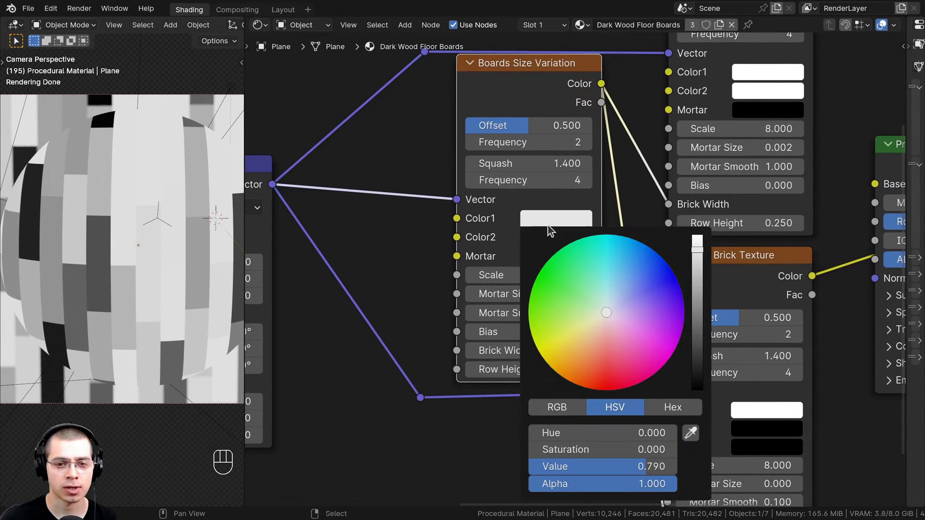
pyautogui.click(676, 408)
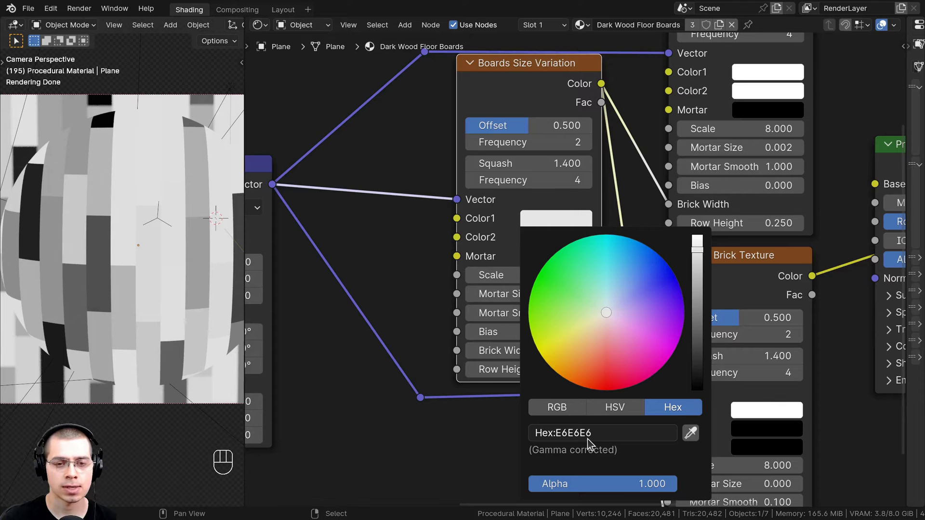
# Step: Examine the board length variation on the plane from different angles and return to the camera view
pyautogui.scroll(-3, 366, 260)
pyautogui.moveTo(174, 260); pyautogui.dragTo(149, 267, button='middle')
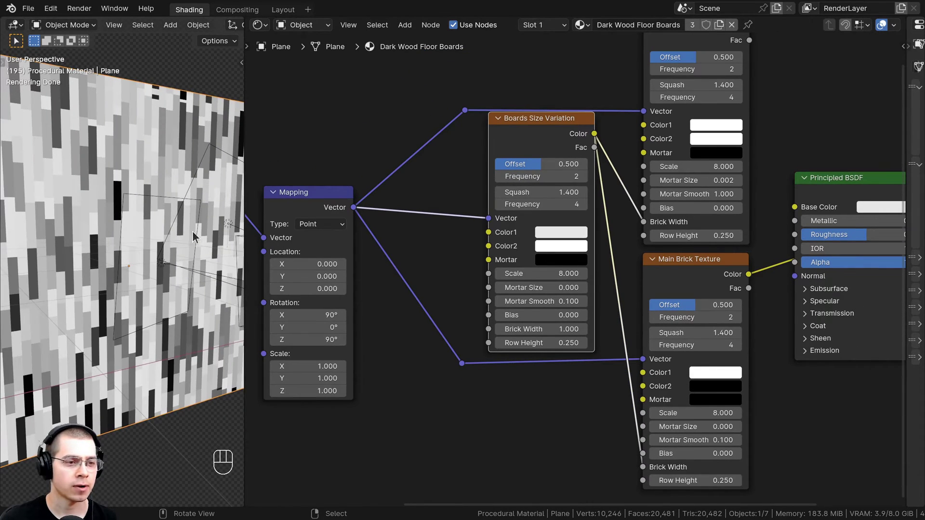
pyautogui.moveTo(192, 230); pyautogui.dragTo(417, 253, button='middle')
pyautogui.click(574, 230)
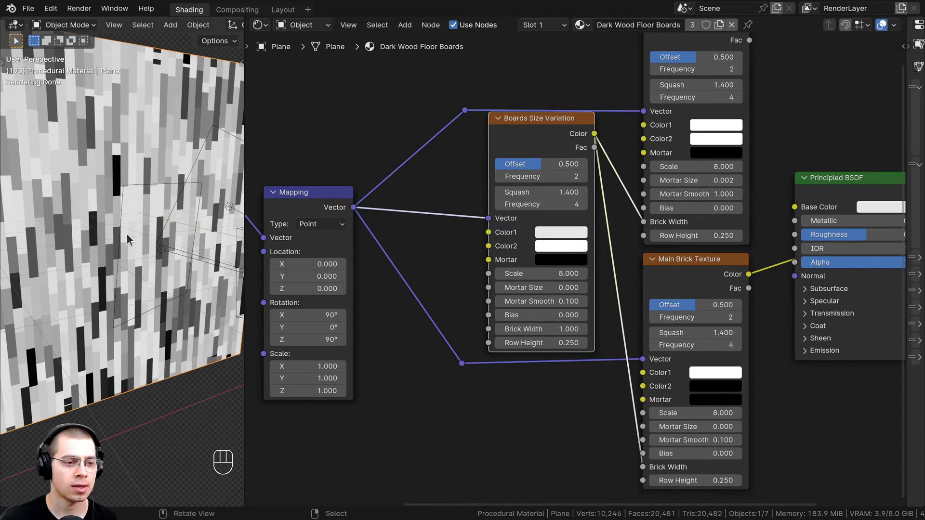
pyautogui.moveTo(97, 192); pyautogui.dragTo(115, 209, button='middle')
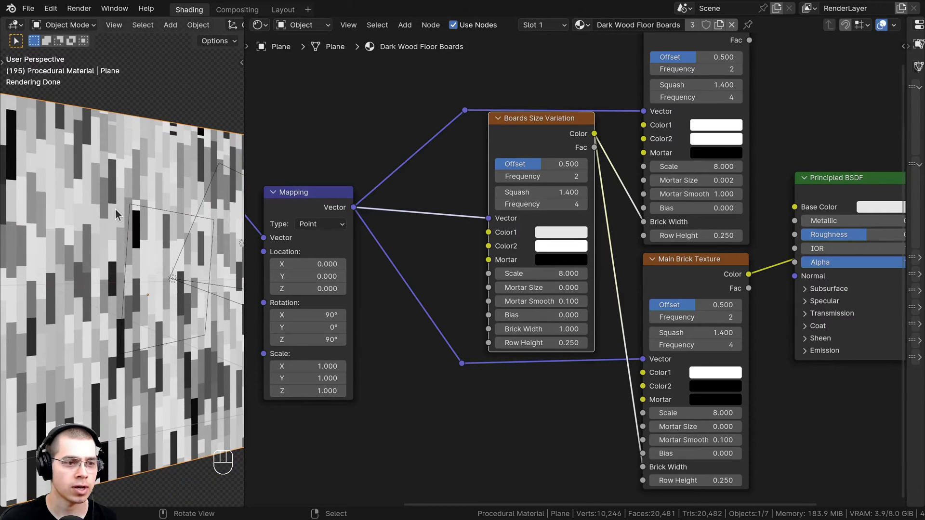
pyautogui.press('KP_0')
# Step: Join the second Mapping node, the three brick textures and their reroutes into one frame and adjust its position
pyautogui.moveTo(408, 116); pyautogui.dragTo(621, 446)
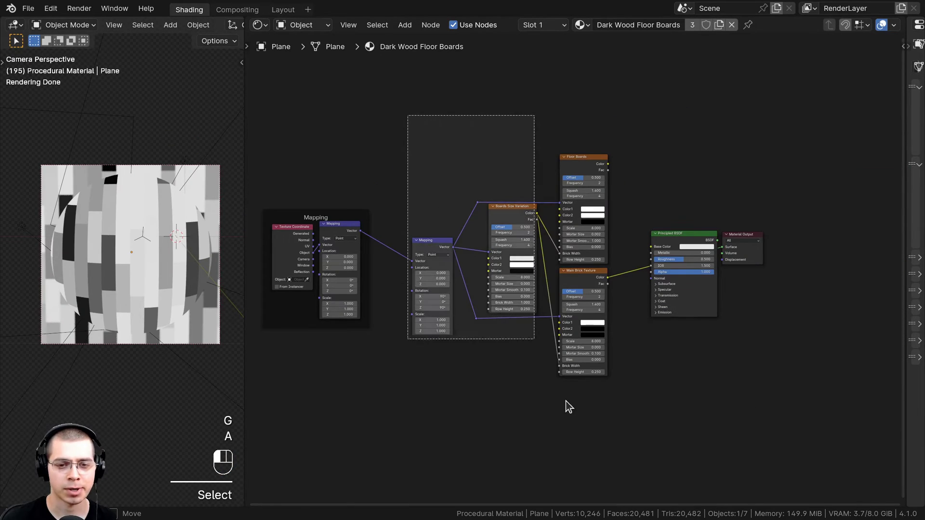
pyautogui.scroll(2, 349, 229)
pyautogui.press('g')
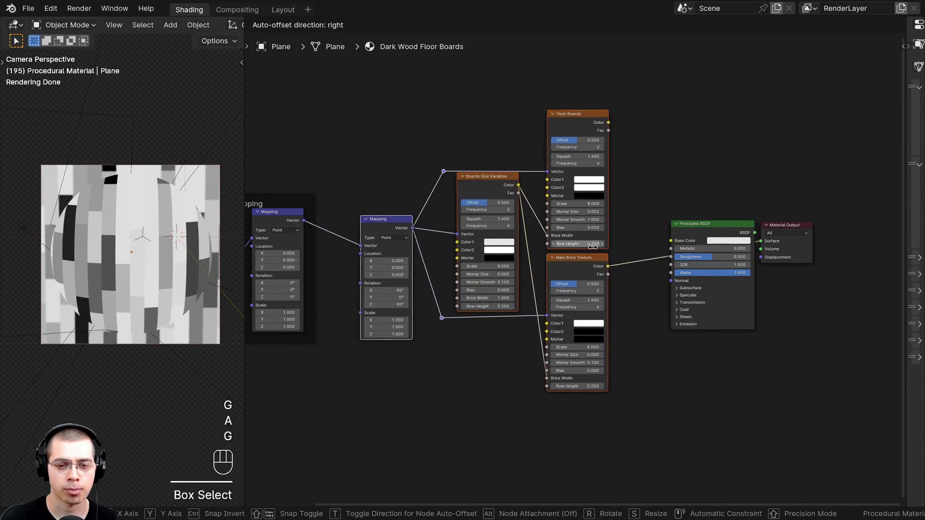
pyautogui.rightClick(594, 247)
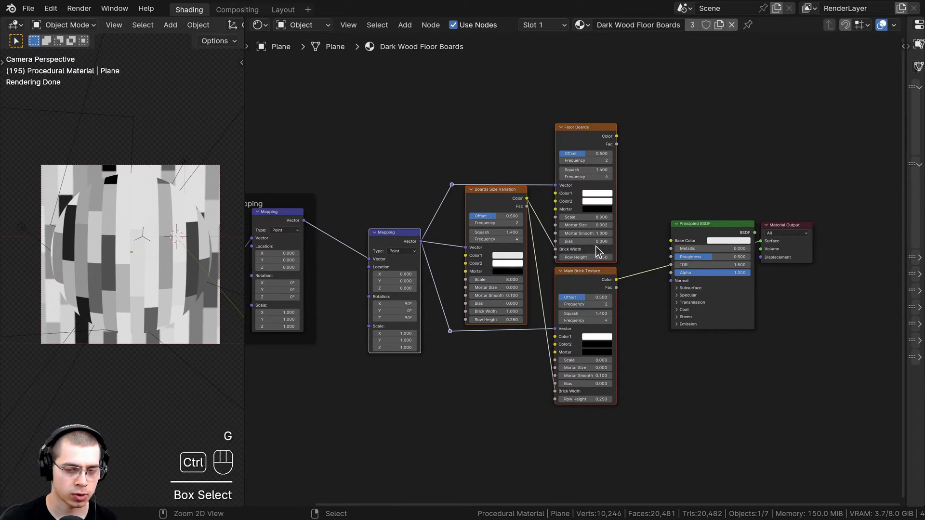
pyautogui.hotkey('ctrl', 'j')
pyautogui.press('a')
pyautogui.moveTo(523, 120); pyautogui.dragTo(528, 131)
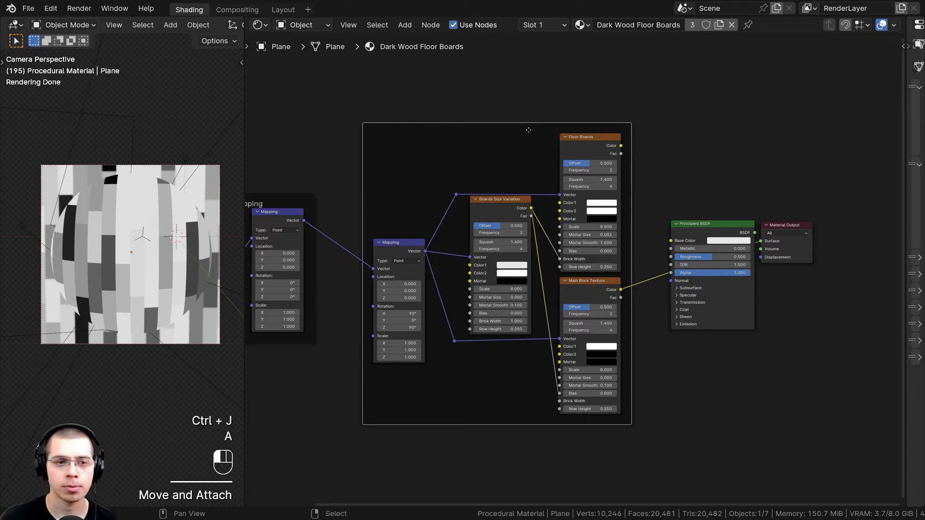
# Step: Label the new frame Brick Base Texture and nudge it into place
pyautogui.press('F2')
pyautogui.write('Brick Base Texture')
pyautogui.press('Return')
pyautogui.press('a')
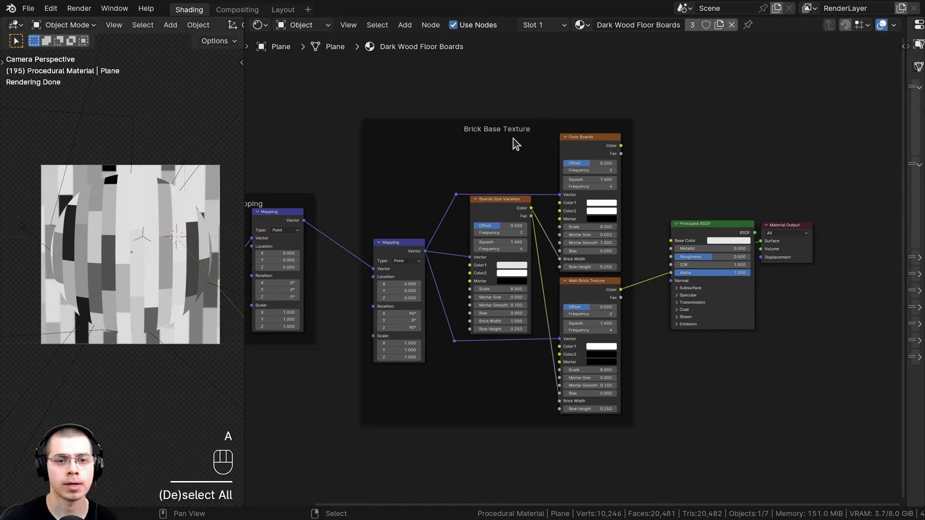
pyautogui.moveTo(503, 129); pyautogui.dragTo(504, 135)
pyautogui.press('a')
# Step: Add a Voronoi Texture node and place it well above the Brick Base Texture frame
pyautogui.scroll(1, 156, 227)
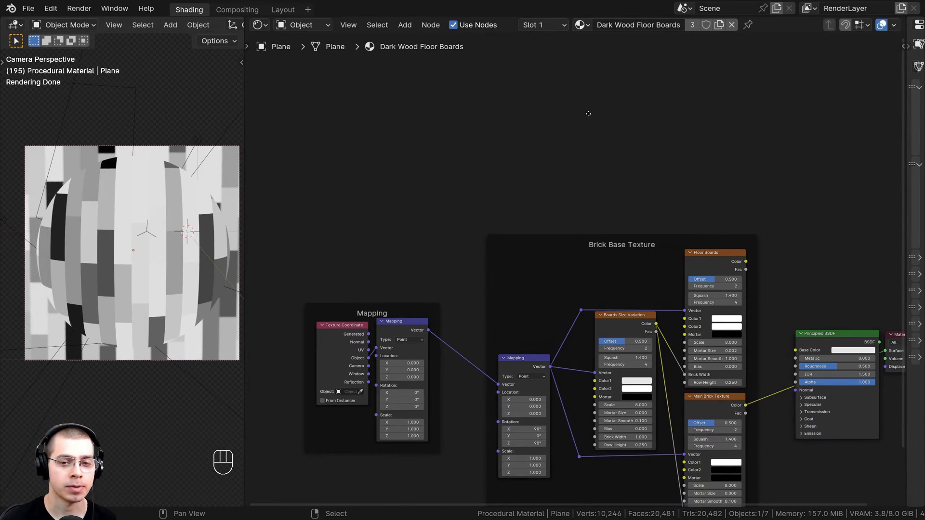
pyautogui.moveTo(588, 113); pyautogui.dragTo(524, 118, button='middle')
pyautogui.scroll(2, 553, 109)
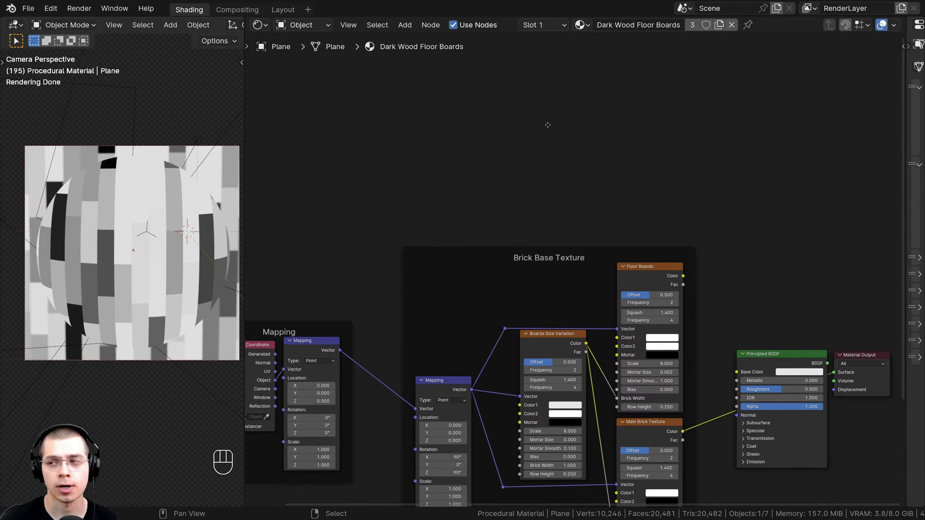
pyautogui.hotkey('shift', 'a')
pyautogui.click(548, 123)
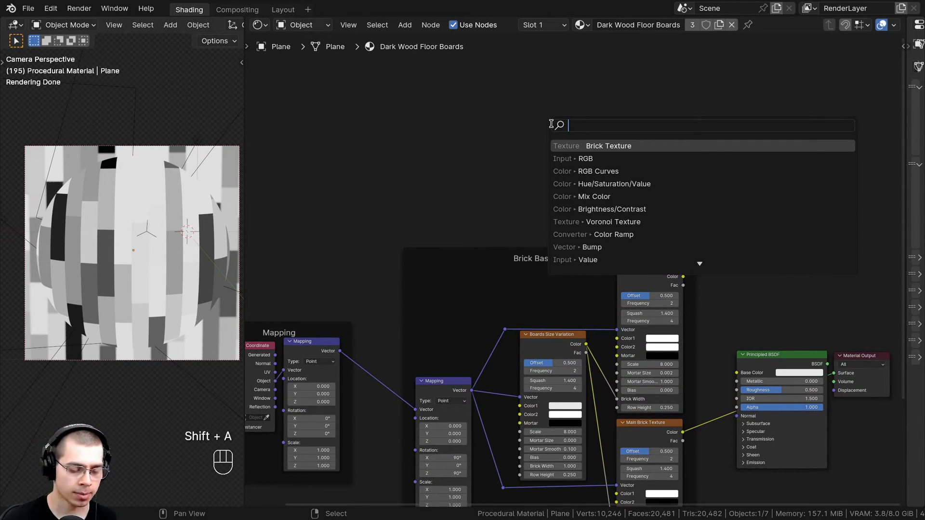
pyautogui.write('vor')
pyautogui.press('Return')
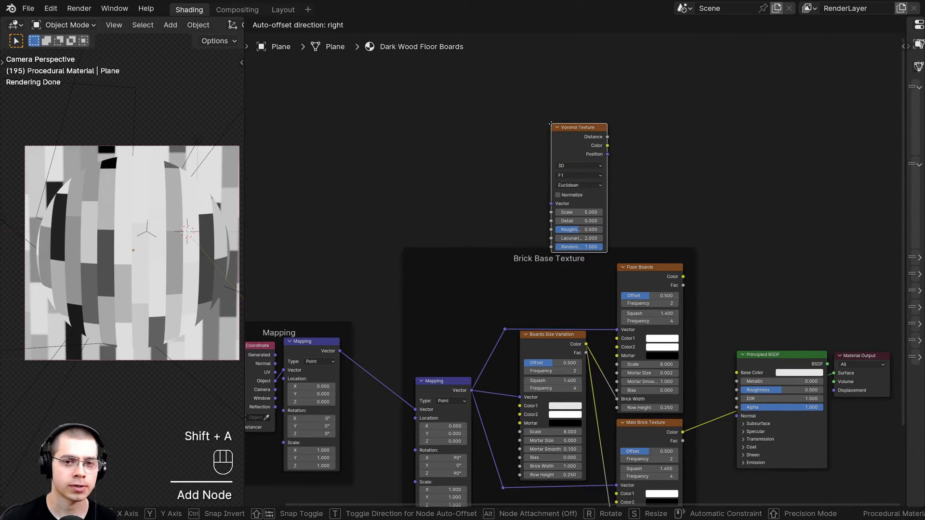
pyautogui.click(510, 50)
pyautogui.moveTo(518, 58); pyautogui.dragTo(520, 95, button='middle')
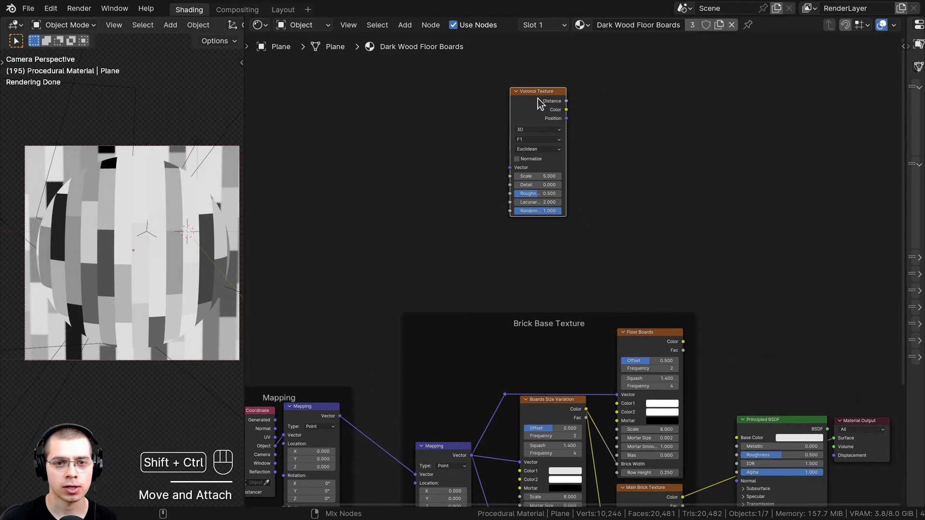
# Step: Preview the Voronoi Texture's Distance output and link the first Mapping node's Vector to its Vector input
pyautogui.keyDown('ctrl'); pyautogui.keyDown('shift'); pyautogui.click(537, 98); pyautogui.keyUp('shift'); pyautogui.keyUp('ctrl')
pyautogui.moveTo(538, 99); pyautogui.dragTo(541, 107)
pyautogui.moveTo(439, 310); pyautogui.dragTo(511, 276, button='middle')
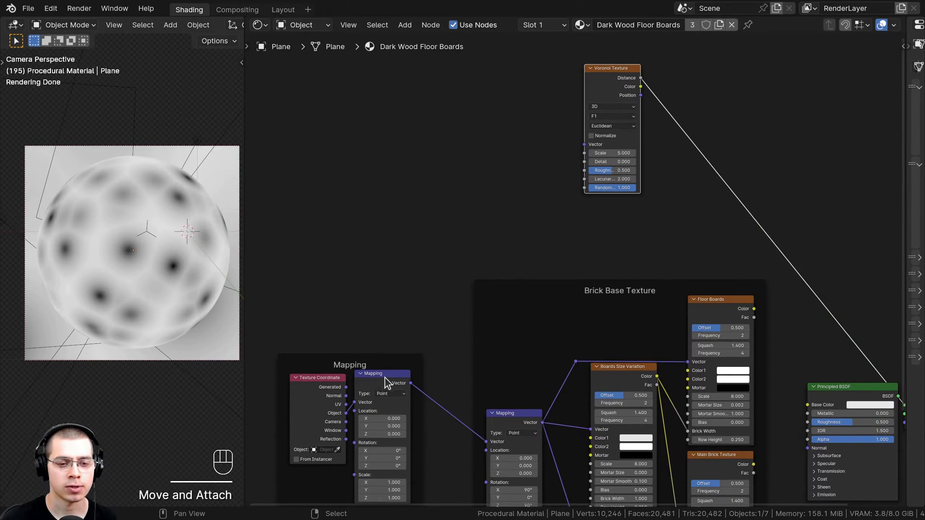
pyautogui.click(331, 247)
pyautogui.moveTo(410, 383); pyautogui.dragTo(585, 144)
pyautogui.moveTo(611, 78); pyautogui.dragTo(609, 91)
pyautogui.moveTo(618, 128); pyautogui.dragTo(610, 130, button='middle')
# Step: Insert a new Mapping node into the Vector link feeding the Voronoi Texture
pyautogui.scroll(1, 610, 130)
pyautogui.hotkey('shift', 'a')
pyautogui.click(541, 132)
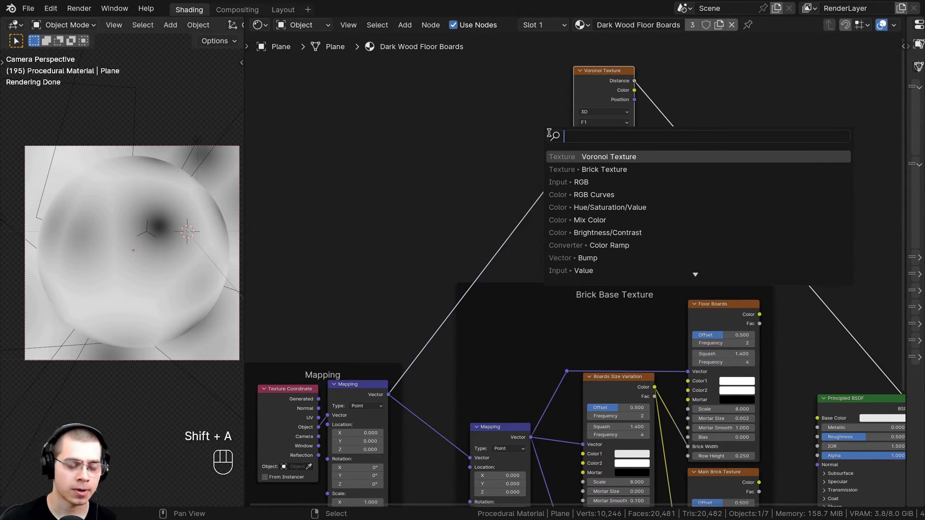
pyautogui.write('mapp')
pyautogui.press('Return')
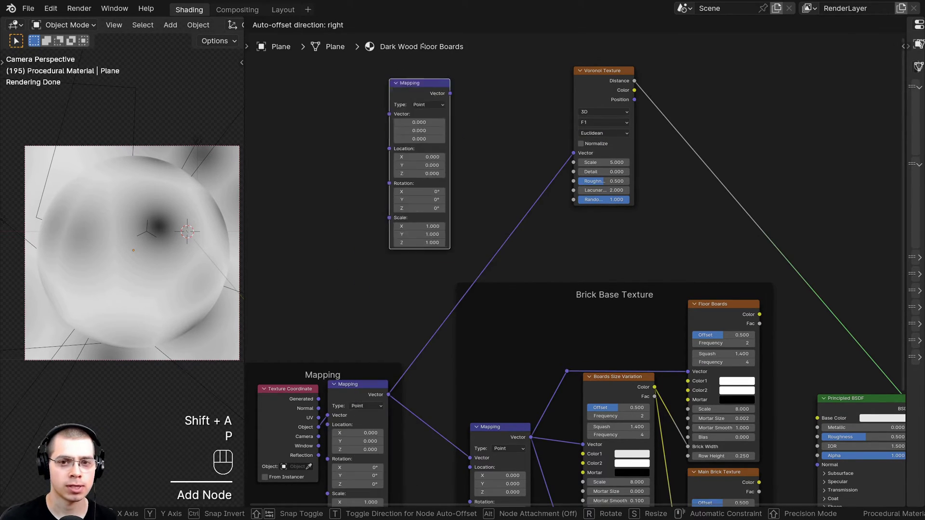
pyautogui.click(498, 137)
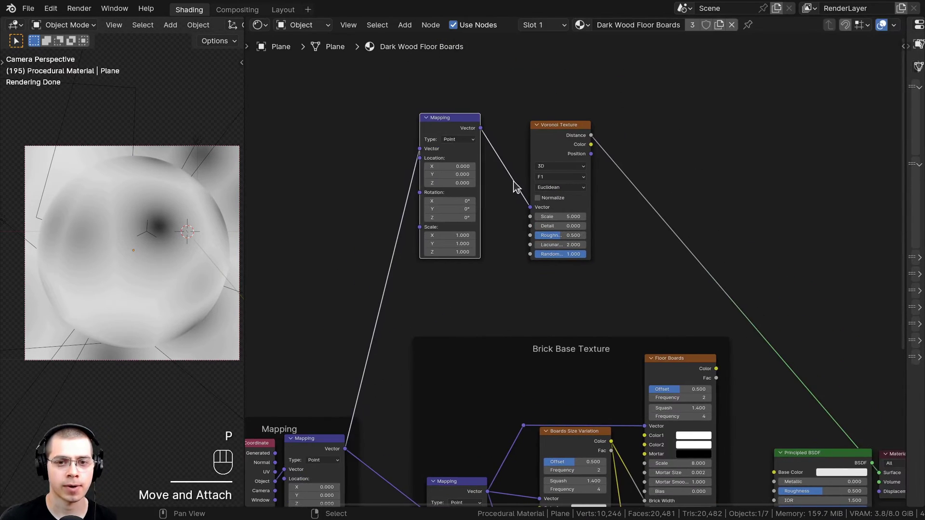
# Step: Join the new Mapping and Voronoi Texture nodes into a frame and position it above Brick Base Texture
pyautogui.moveTo(390, 84); pyautogui.dragTo(707, 212)
pyautogui.moveTo(570, 155); pyautogui.dragTo(586, 161)
pyautogui.hotkey('ctrl', 'j')
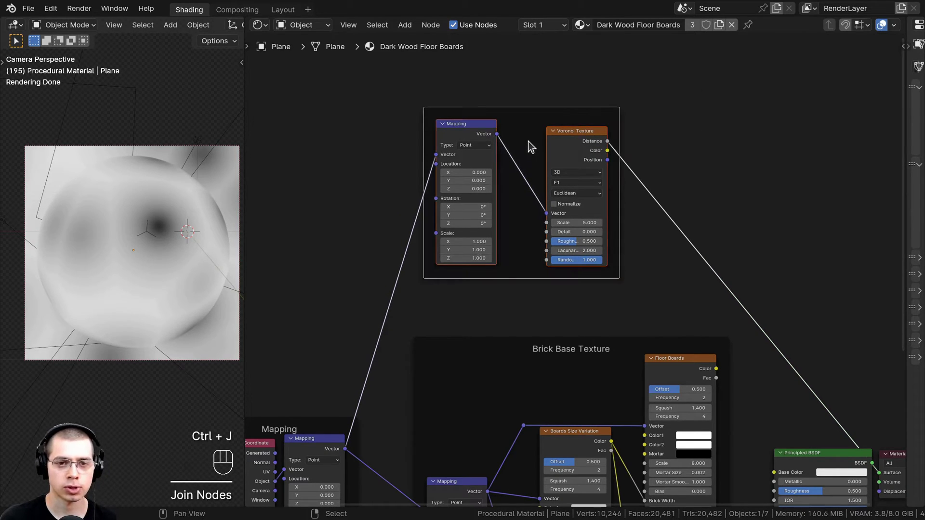
pyautogui.press('a')
pyautogui.moveTo(536, 116); pyautogui.dragTo(539, 140)
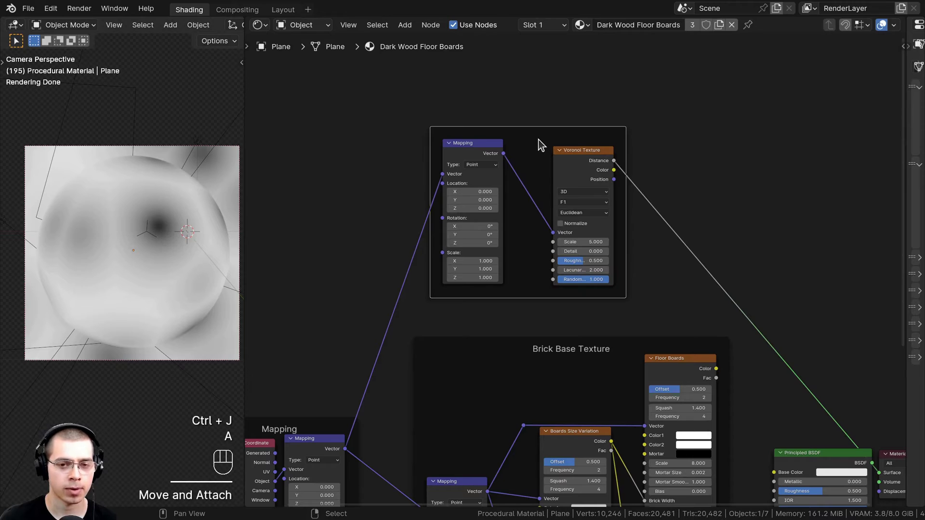
# Step: Label the frame around the Mapping and Voronoi Texture nodes Knots Base
pyautogui.press('F2')
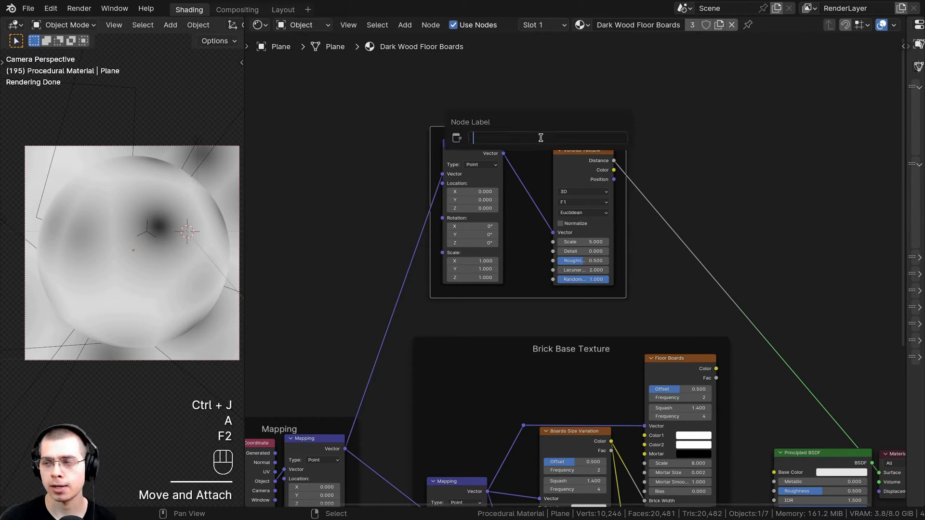
pyautogui.write('Knots Base')
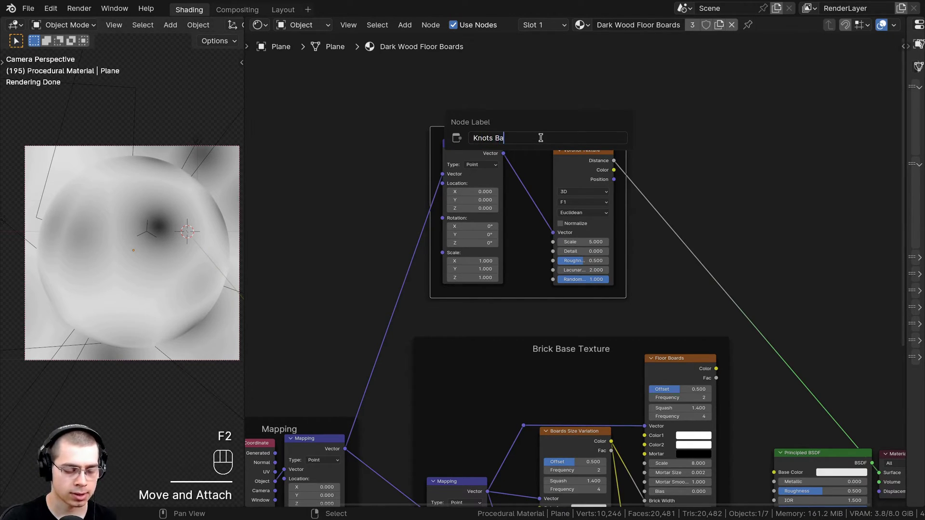
pyautogui.press('Return')
pyautogui.press('a')
# Step: Switch the Voronoi Texture's feature output to Smooth F1, set its Scale to 20 and inspect the knots up close
pyautogui.scroll(4, 542, 138)
pyautogui.moveTo(594, 135); pyautogui.dragTo(598, 135)
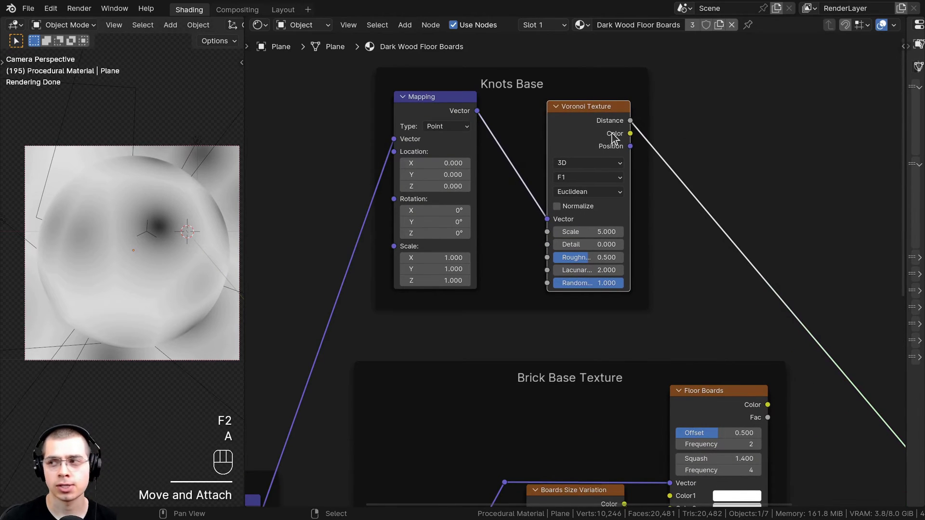
pyautogui.scroll(1, 545, 146)
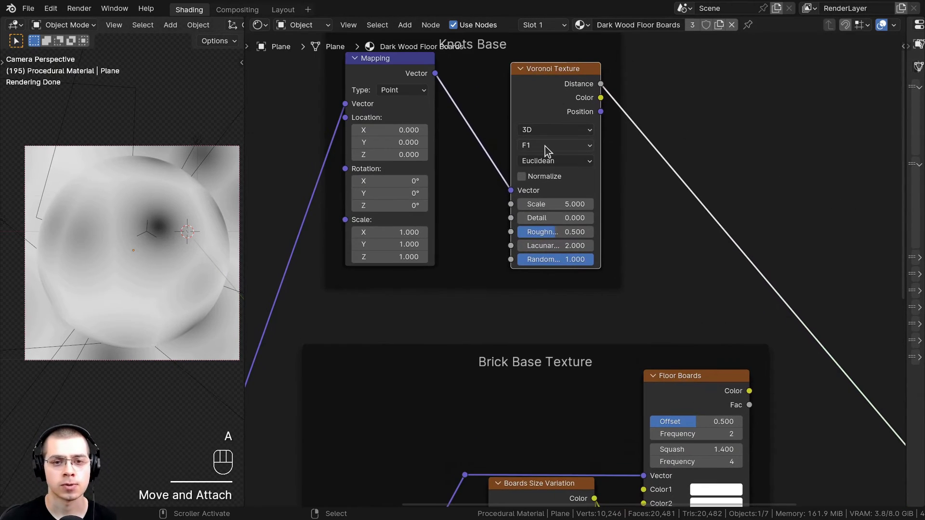
pyautogui.click(545, 146)
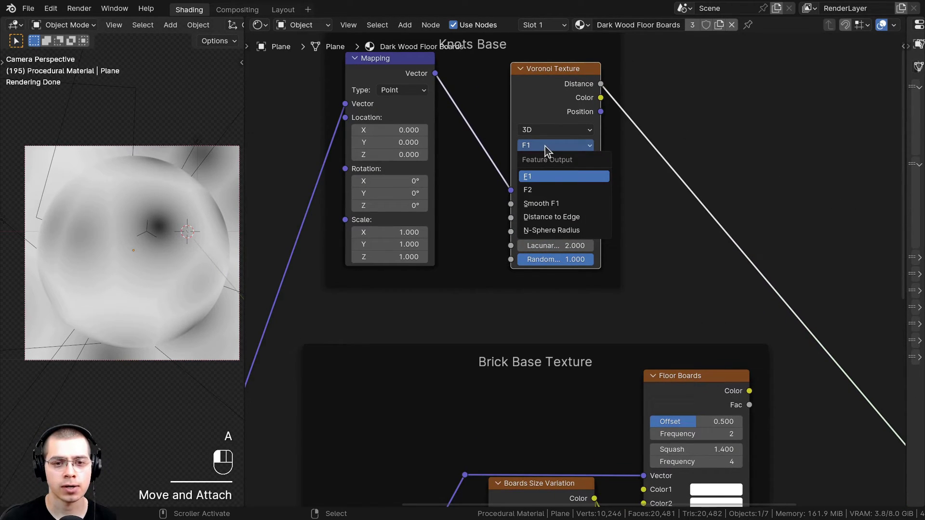
pyautogui.click(541, 203)
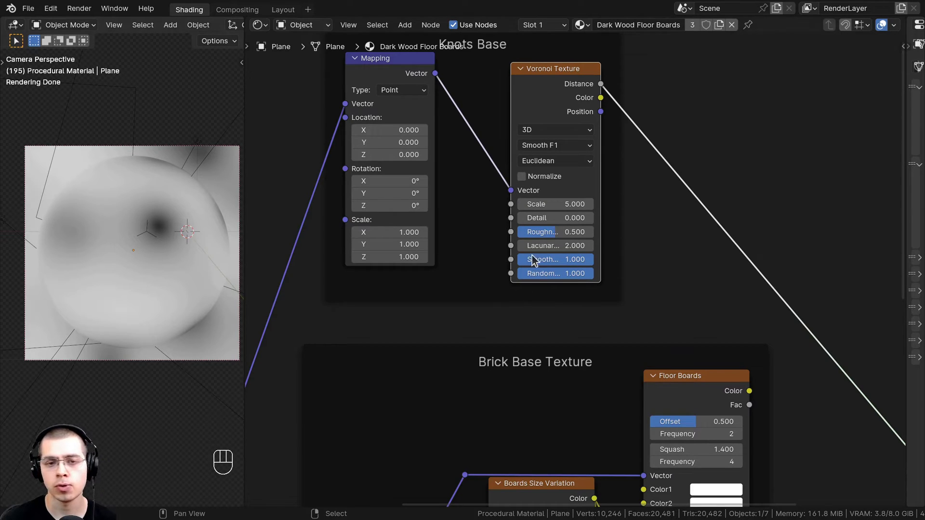
pyautogui.click(538, 204)
pyautogui.write('20')
pyautogui.press('Return')
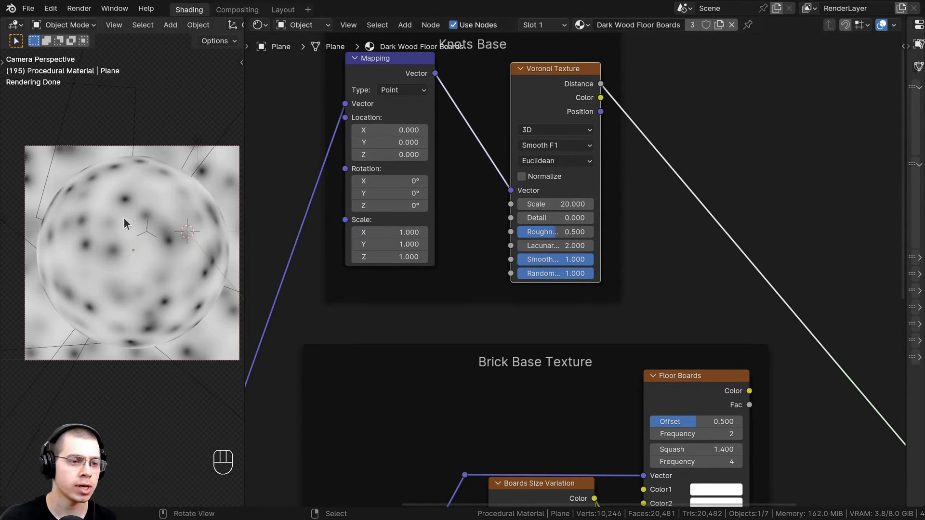
pyautogui.scroll(2, 123, 218)
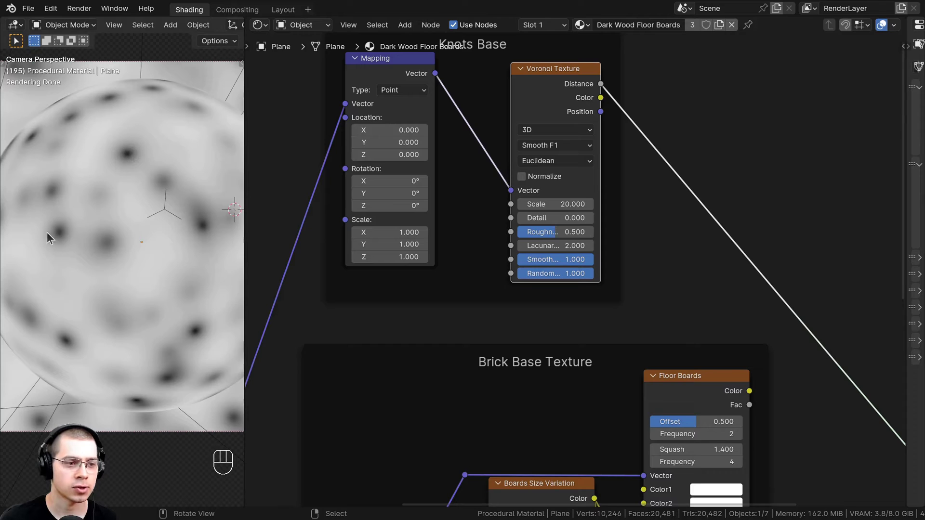
# Step: Add a Noise Texture node inside the Knots Base frame between the Mapping and Voronoi Texture nodes
pyautogui.scroll(-3, 554, 241)
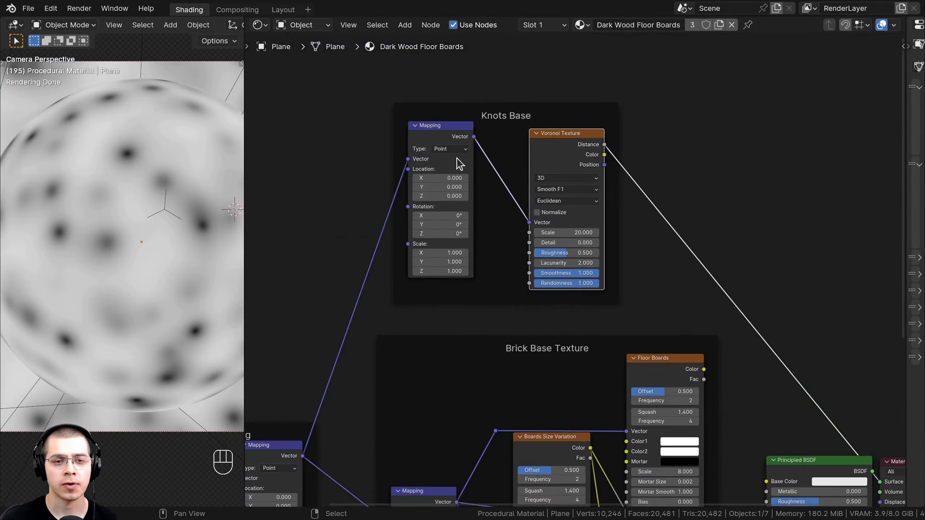
pyautogui.scroll(1, 515, 189)
pyautogui.moveTo(582, 185); pyautogui.dragTo(579, 187, button='middle')
pyautogui.moveTo(580, 186); pyautogui.dragTo(620, 165)
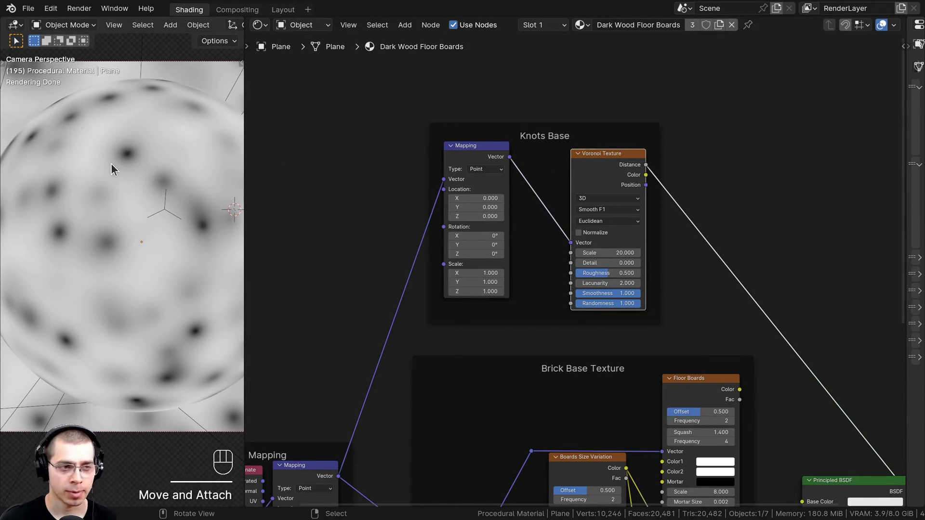
pyautogui.hotkey('shift', 'a')
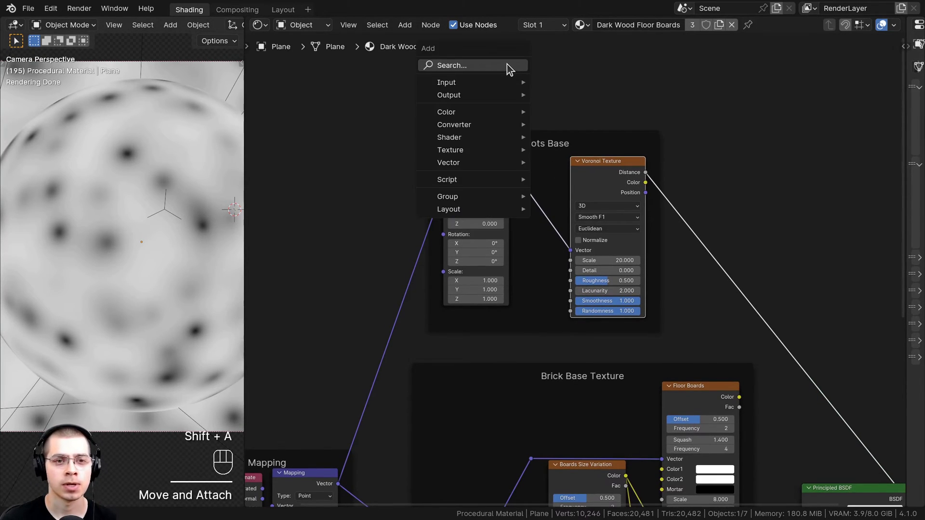
pyautogui.click(506, 64)
pyautogui.write('nois')
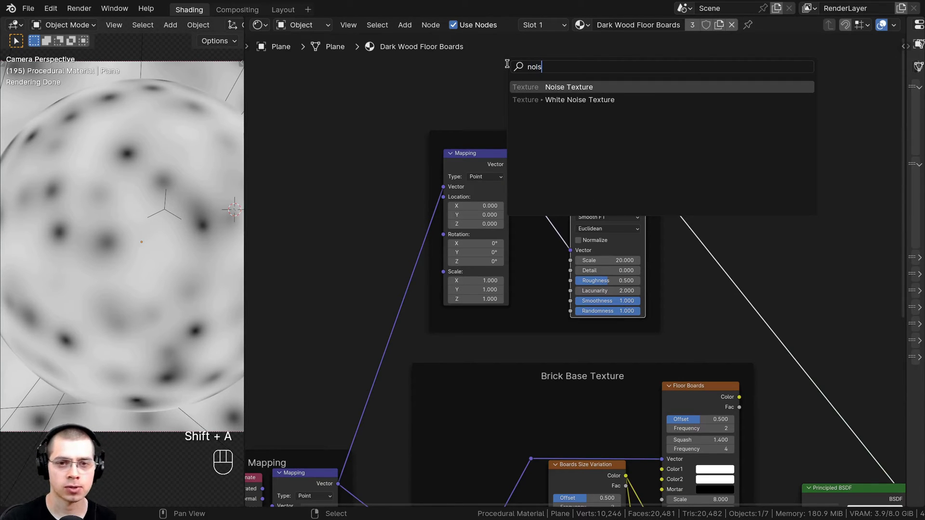
pyautogui.click(562, 88)
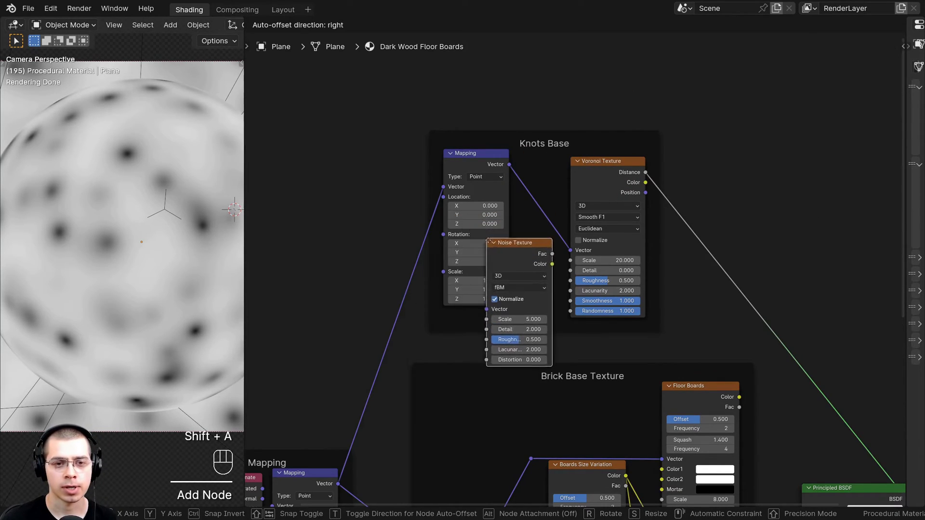
pyautogui.click(491, 252)
# Step: Move the Knots Base frame higher above Brick Base Texture and arrange the Noise Texture directly below its Mapping node
pyautogui.moveTo(546, 144); pyautogui.dragTo(566, 93)
pyautogui.moveTo(566, 138); pyautogui.dragTo(595, 67)
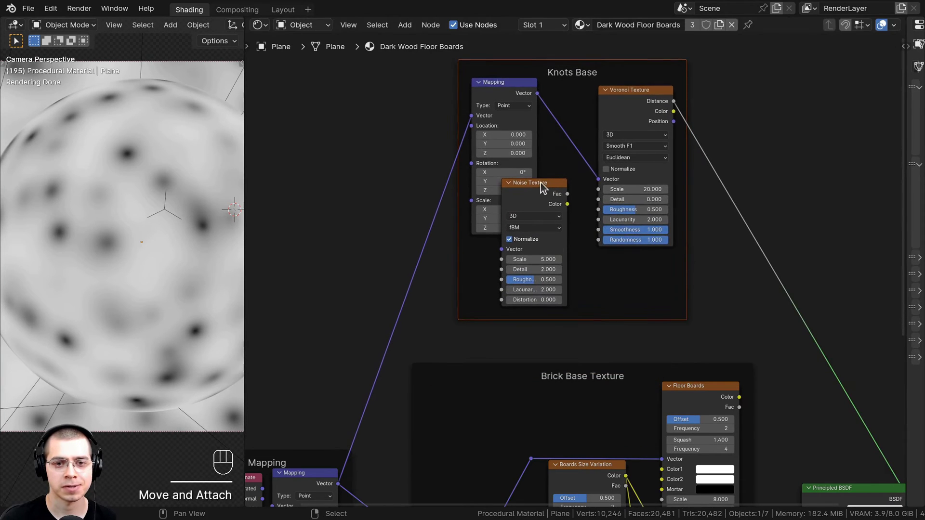
pyautogui.click(541, 186)
pyautogui.moveTo(510, 92); pyautogui.dragTo(499, 68)
pyautogui.moveTo(542, 150); pyautogui.dragTo(554, 143, button='middle')
pyautogui.moveTo(567, 183); pyautogui.dragTo(528, 217)
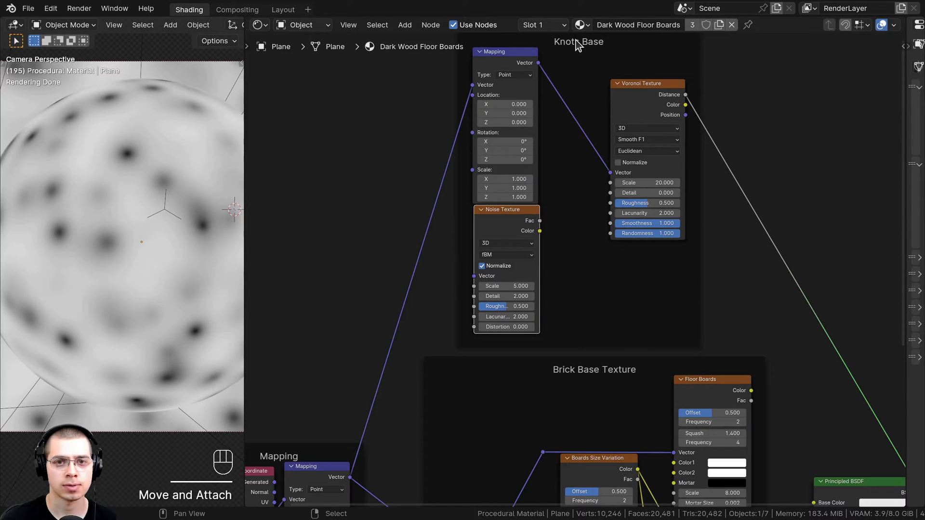
pyautogui.moveTo(575, 40); pyautogui.dragTo(564, 37)
# Step: Add a reroute on the link feeding the Knots Base Mapping node and connect it to the Noise Texture's Vector input
pyautogui.scroll(-2, 612, 237)
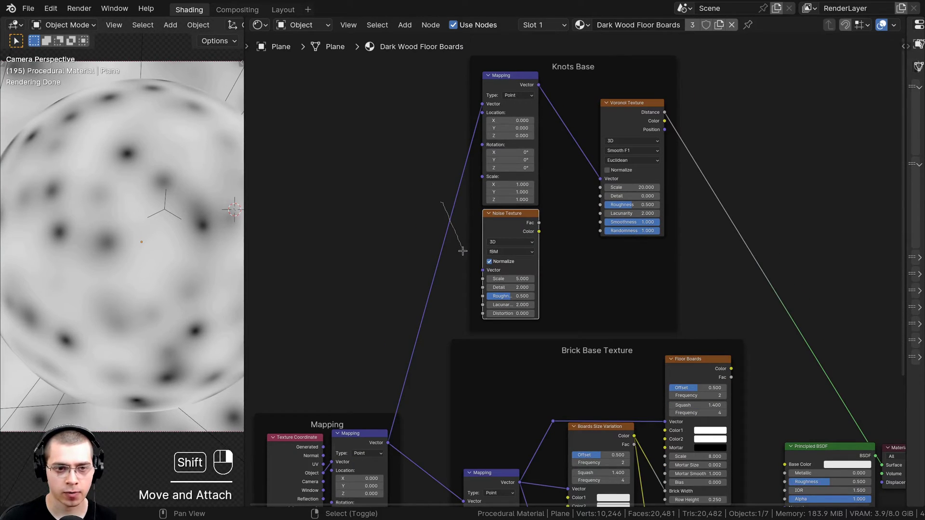
pyautogui.keyDown('shift'); pyautogui.moveTo(463, 251); pyautogui.dragTo(462, 251, button='right'); pyautogui.keyUp('shift')
pyautogui.scroll(2, 429, 239)
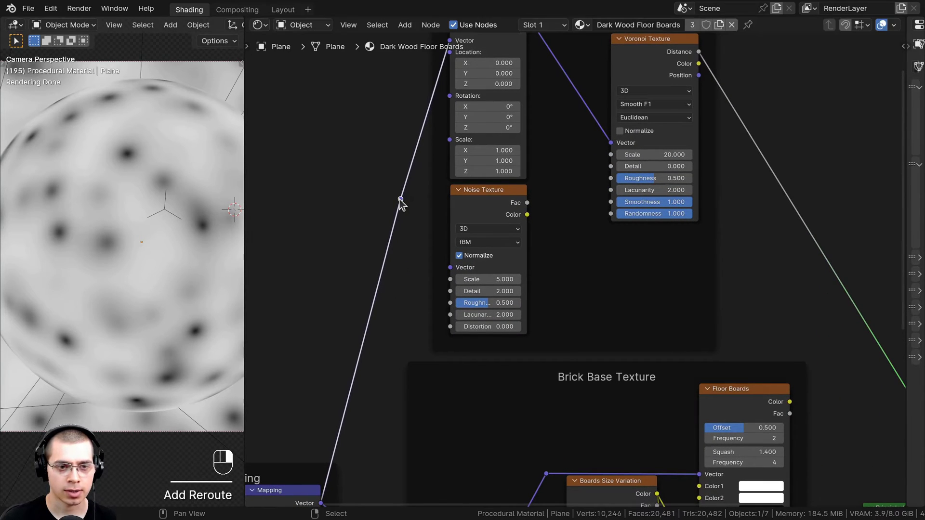
pyautogui.moveTo(401, 199); pyautogui.dragTo(449, 274)
pyautogui.scroll(-2, 433, 283)
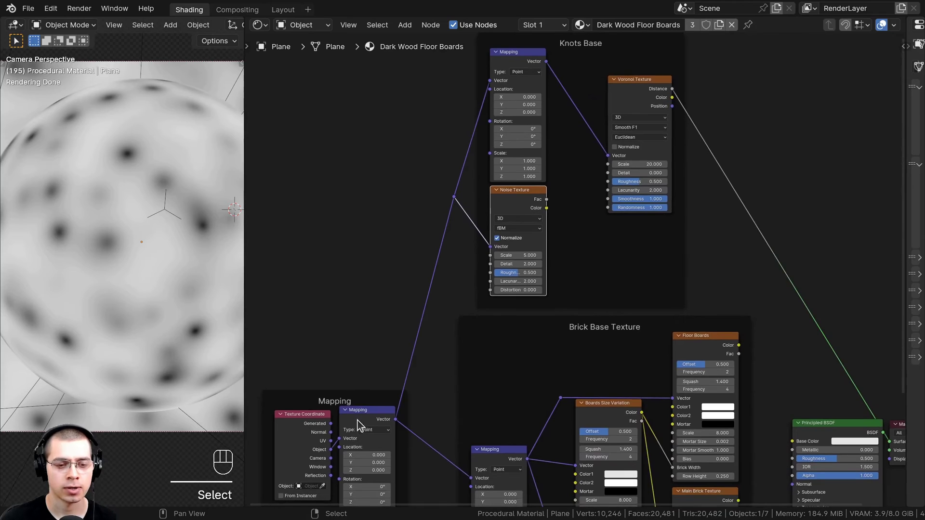
# Step: Preview the Noise Texture and set its Scale to 10 and Detail to 4
pyautogui.scroll(2, 482, 280)
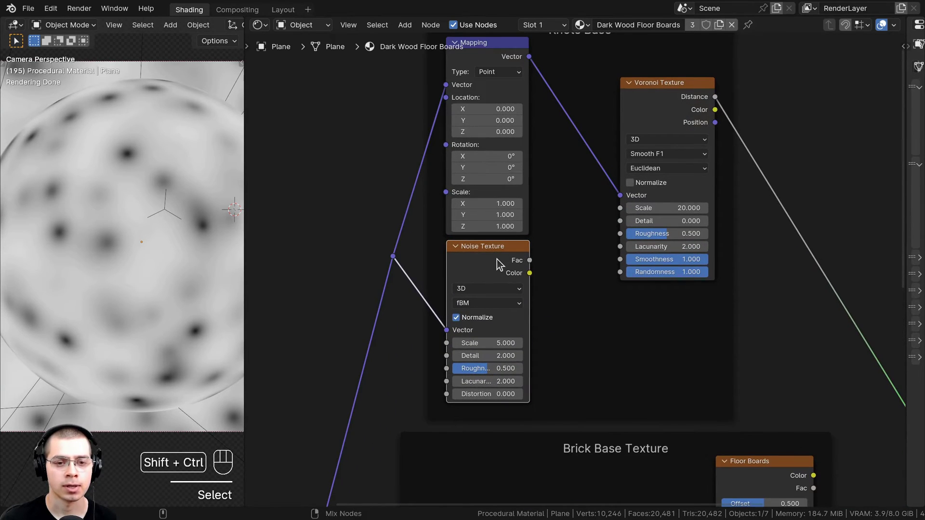
pyautogui.keyDown('ctrl'); pyautogui.keyDown('shift'); pyautogui.click(496, 261); pyautogui.keyUp('shift'); pyautogui.keyUp('ctrl')
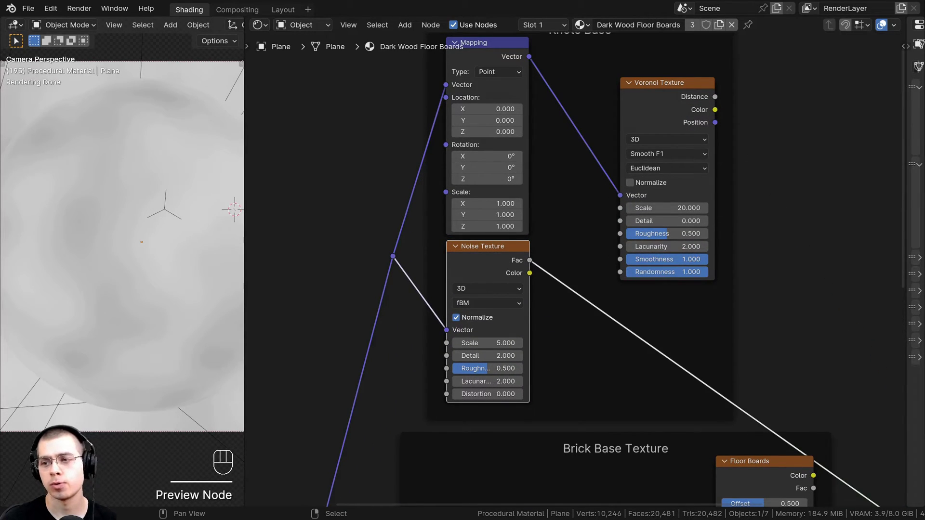
pyautogui.scroll(2, 456, 320)
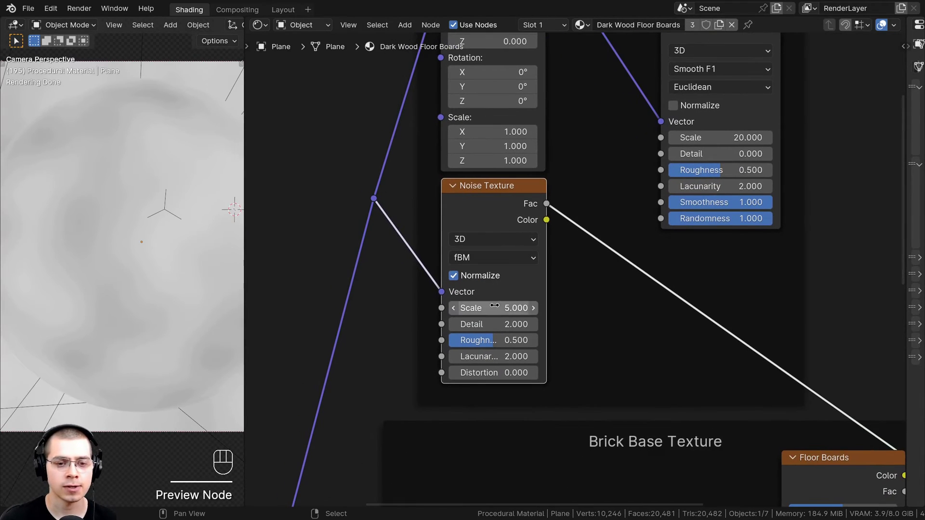
pyautogui.click(490, 343)
pyautogui.write('10')
pyautogui.press('Return')
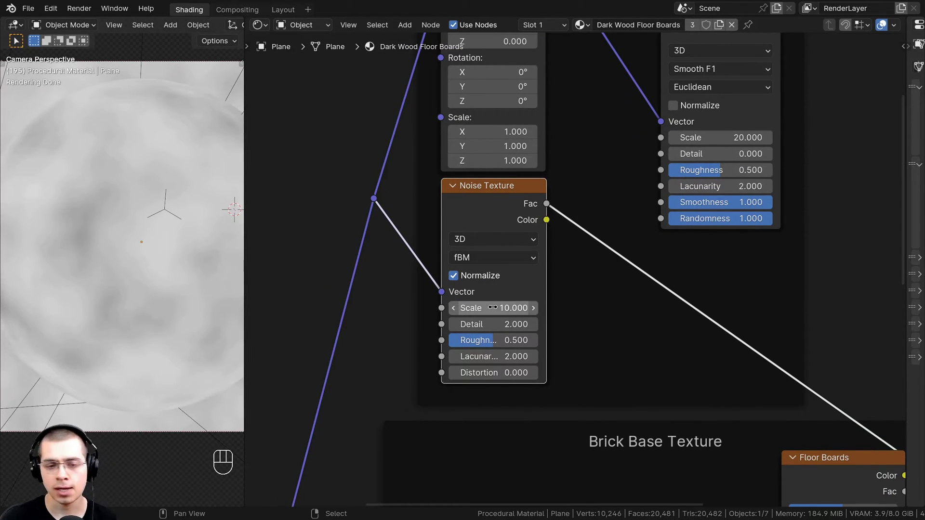
pyautogui.moveTo(495, 327); pyautogui.dragTo(574, 332)
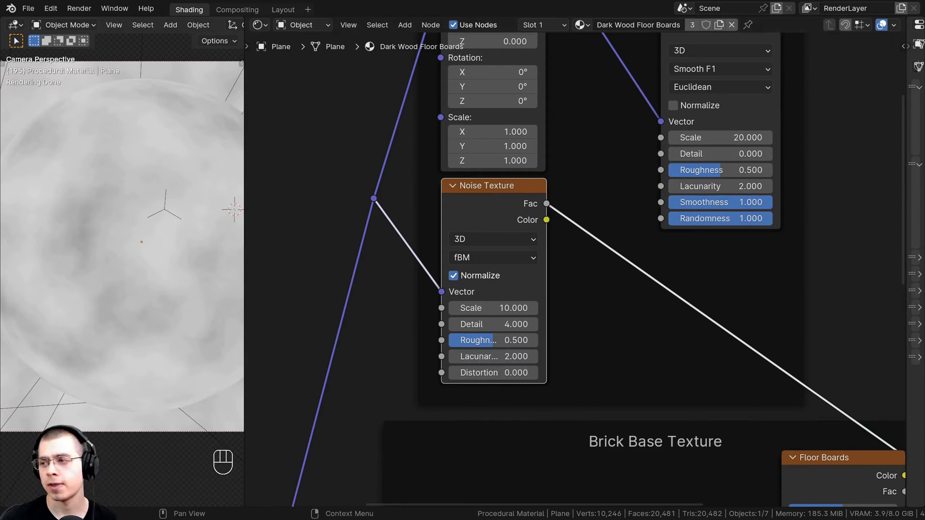
# Step: Connect the Noise Texture's Fac output to the Voronoi Texture's Vector input and preview the Voronoi Texture
pyautogui.scroll(-2, 522, 232)
pyautogui.moveTo(530, 209); pyautogui.dragTo(513, 282, button='middle')
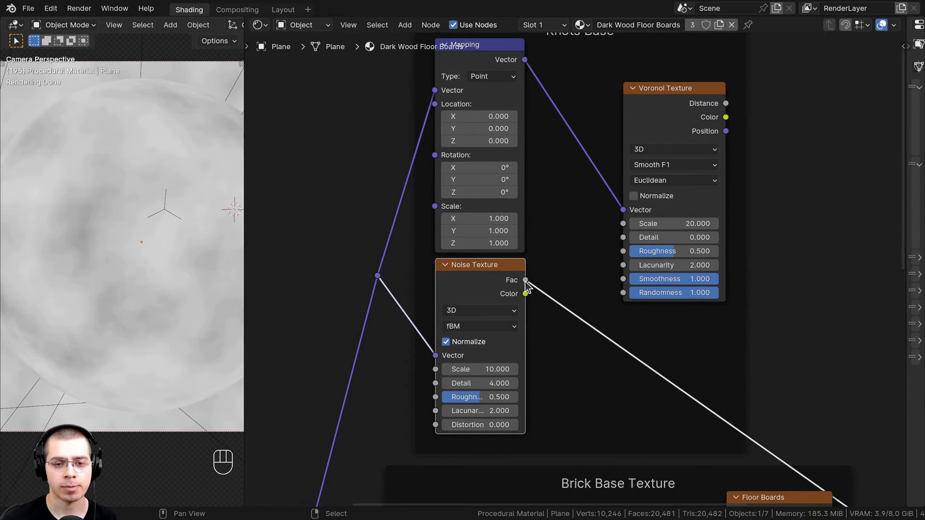
pyautogui.moveTo(525, 280); pyautogui.dragTo(627, 210)
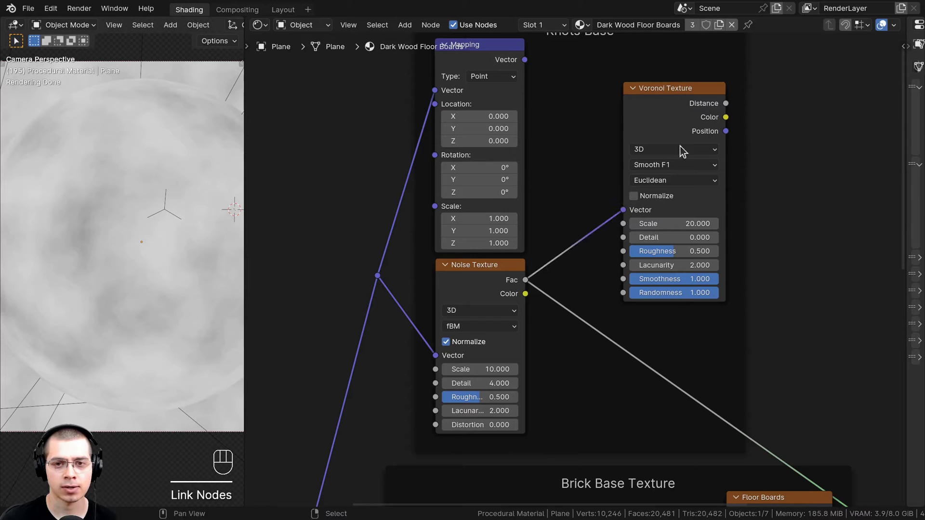
pyautogui.hotkey('ctrl', 'shift')
pyautogui.keyDown('ctrl'); pyautogui.keyDown('shift'); pyautogui.click(690, 106); pyautogui.keyUp('shift'); pyautogui.keyUp('ctrl')
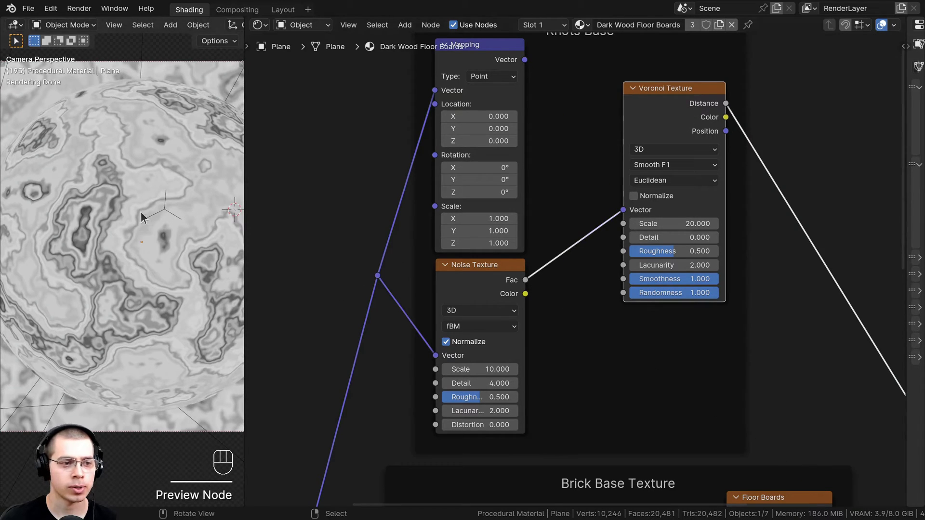
pyautogui.scroll(-2, 48, 193)
pyautogui.moveTo(600, 199); pyautogui.dragTo(590, 221, button='middle')
pyautogui.moveTo(662, 139); pyautogui.dragTo(674, 143)
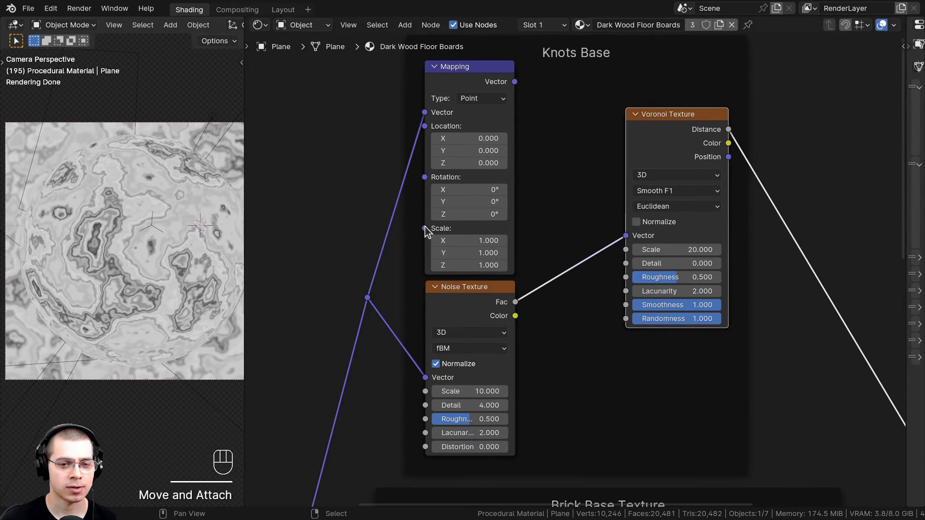
# Step: Insert a Mix Color node into the link between the Noise Texture and the Voronoi Texture
pyautogui.click(458, 79)
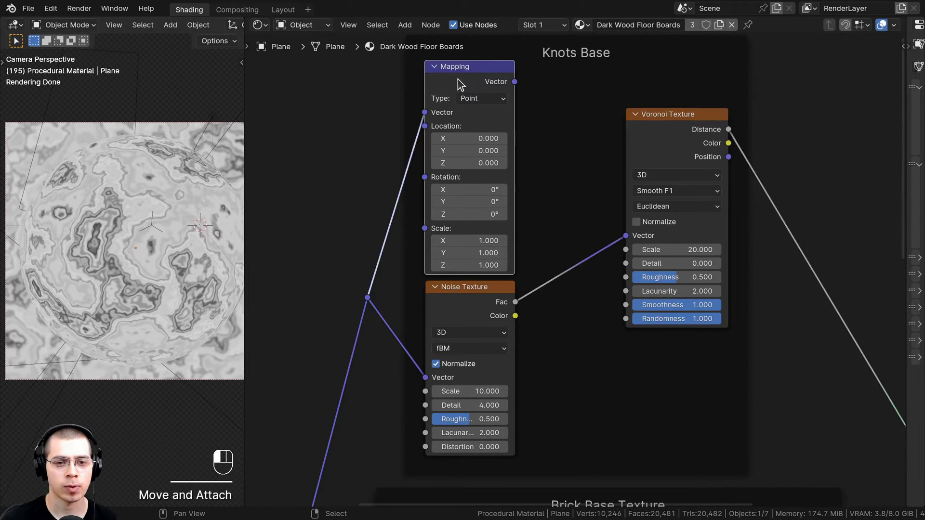
pyautogui.hotkey('shift', 'a')
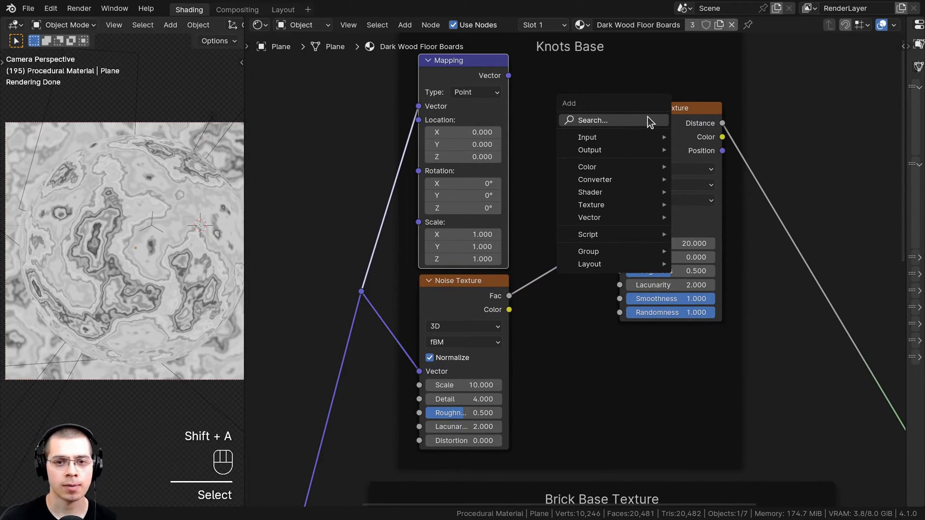
pyautogui.click(648, 119)
pyautogui.write('mix')
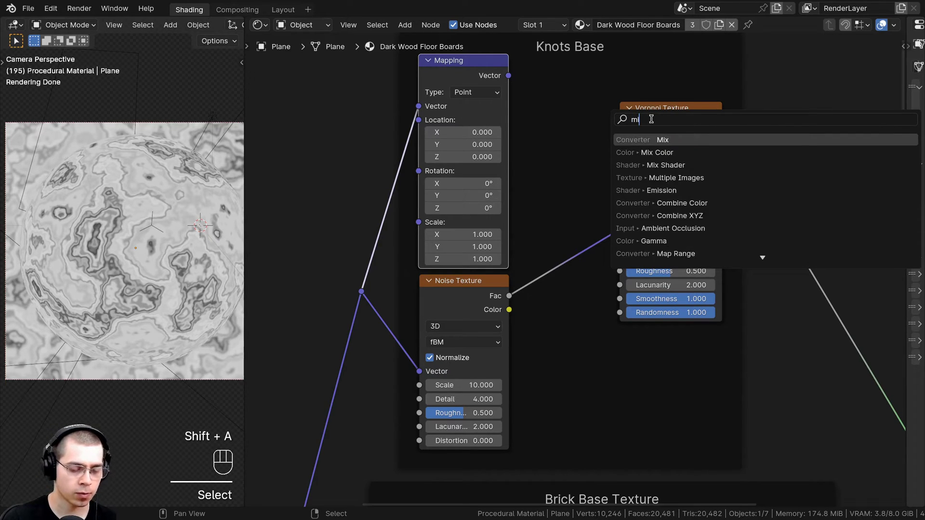
pyautogui.click(669, 153)
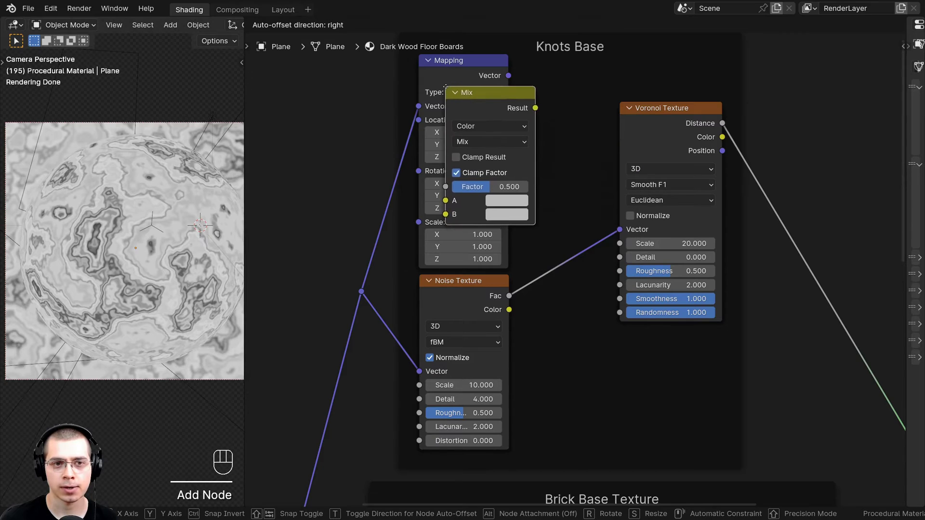
pyautogui.click(566, 127)
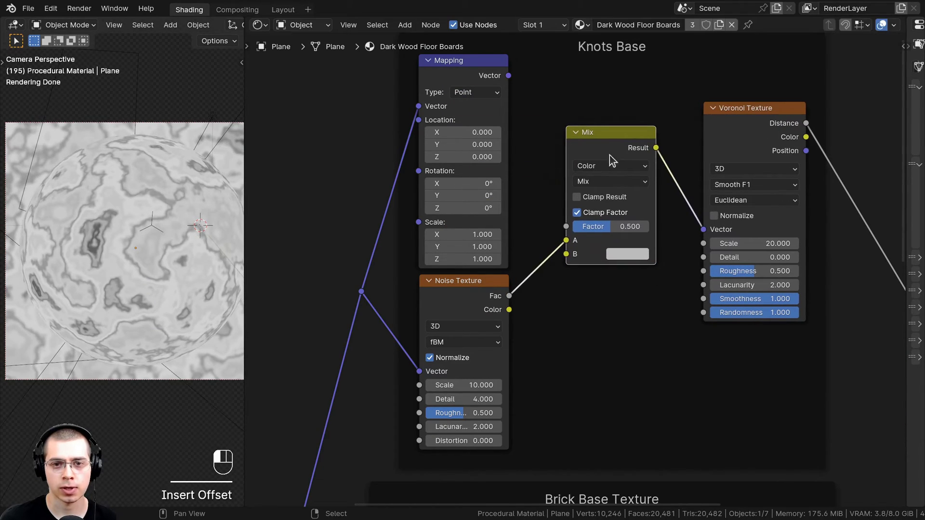
# Step: Connect the Mapping node's Vector output to the Mix node's A input and the Noise Texture's Fac to B
pyautogui.click(456, 63)
pyautogui.moveTo(509, 76); pyautogui.dragTo(567, 241)
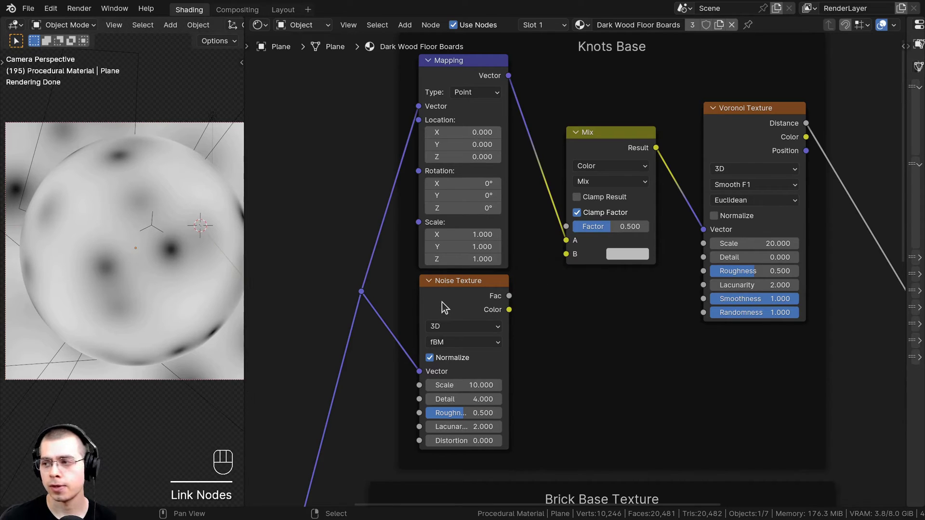
pyautogui.click(442, 302)
pyautogui.moveTo(509, 296); pyautogui.dragTo(567, 253)
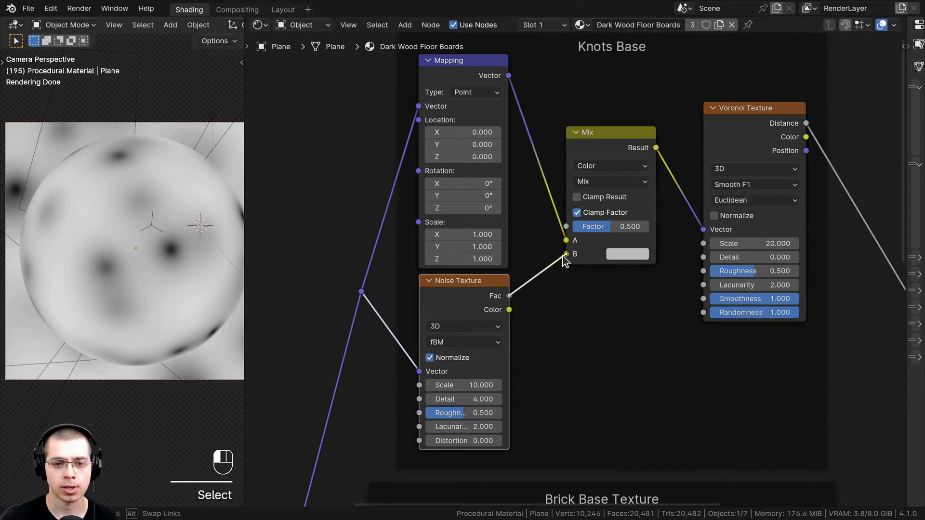
# Step: Change the Mix node's blending mode to Linear Light
pyautogui.moveTo(585, 183); pyautogui.dragTo(590, 184)
pyautogui.scroll(2, 589, 184)
pyautogui.click(599, 143)
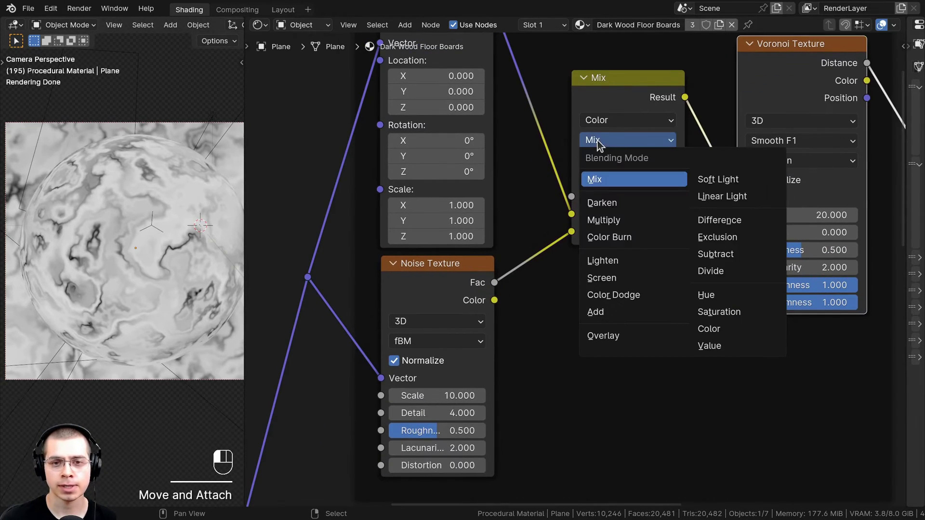
pyautogui.click(729, 196)
# Step: Set the Linear Light node's Factor to 0.02 and inspect the distorted knots up close on the sphere
pyautogui.moveTo(622, 201)
pyautogui.mouseDown()
pyautogui.moveTo(572, 202)
pyautogui.moveTo(607, 201)
pyautogui.moveTo(572, 201)
pyautogui.moveTo(606, 192)
pyautogui.mouseUp()
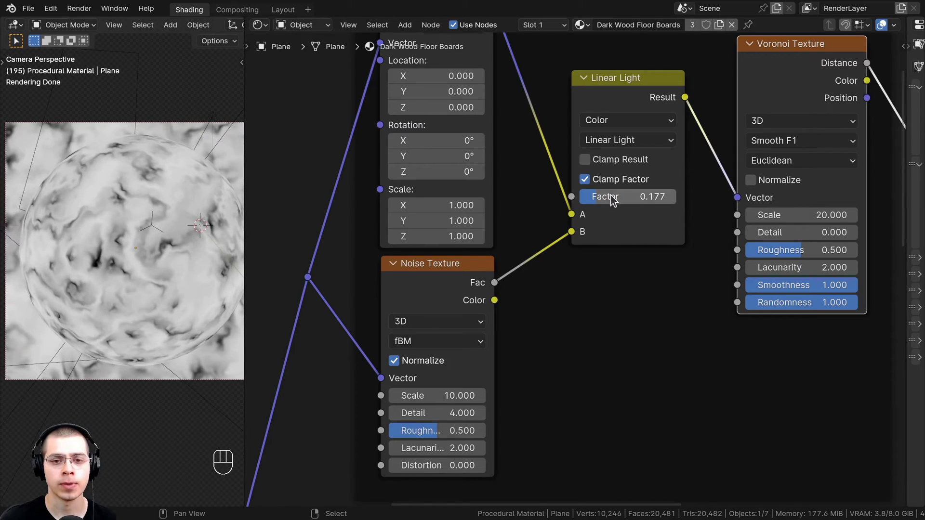
pyautogui.moveTo(611, 199); pyautogui.dragTo(609, 200, button='middle')
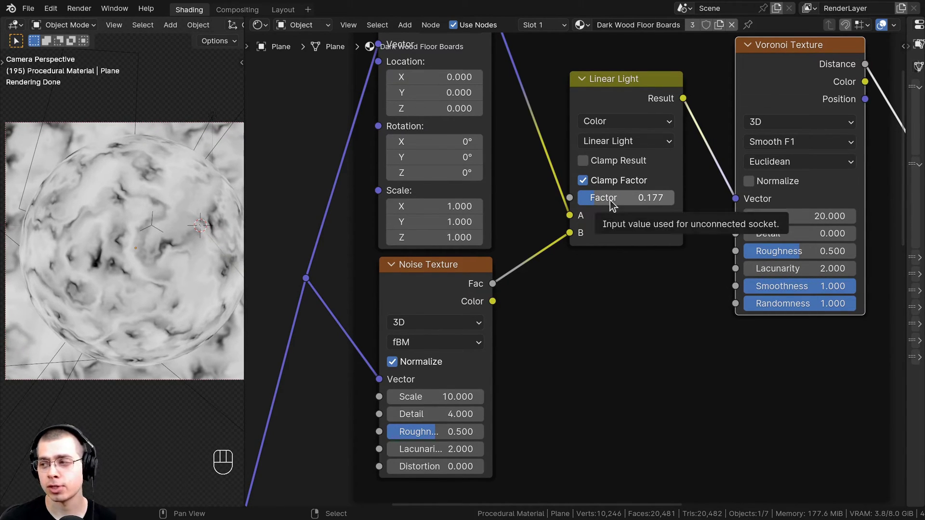
pyautogui.click(611, 201)
pyautogui.write('.02')
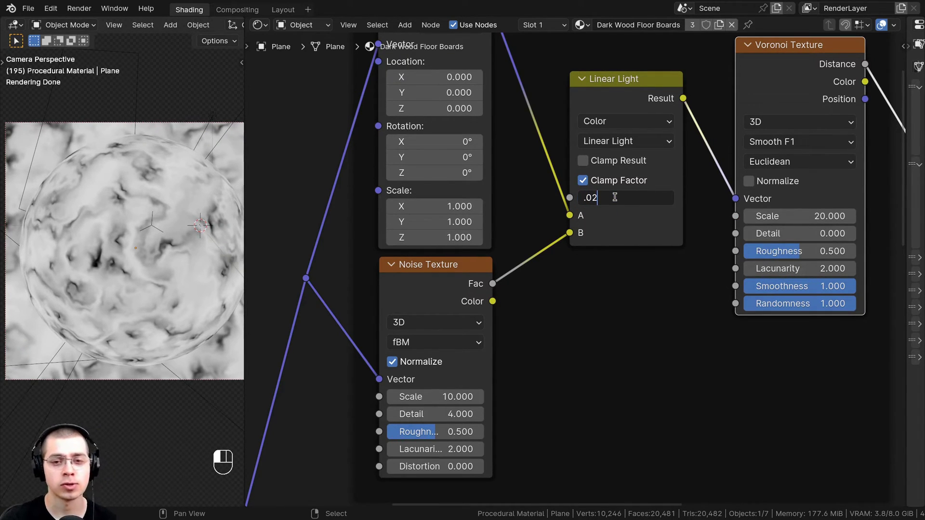
pyautogui.press('Return')
pyautogui.scroll(3, 165, 219)
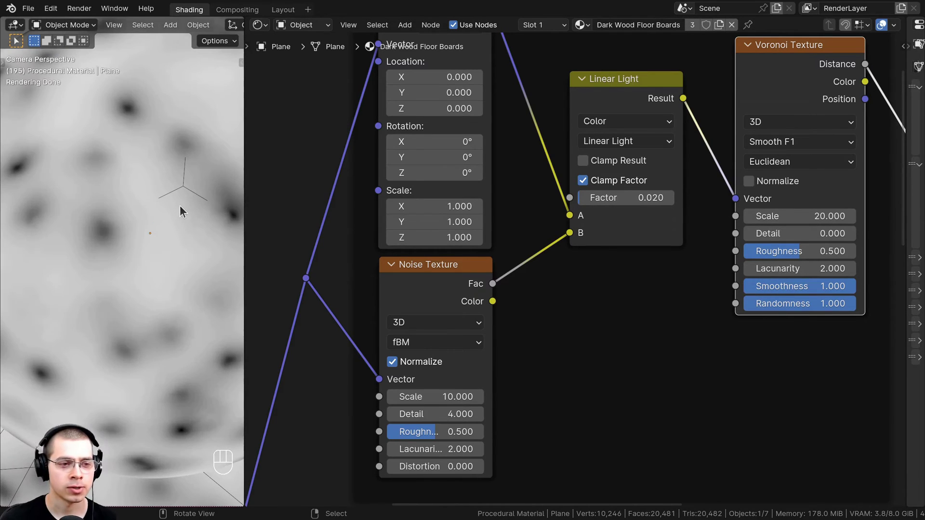
pyautogui.keyDown('shift'); pyautogui.moveTo(237, 217); pyautogui.dragTo(185, 262, button='middle'); pyautogui.keyUp('shift')
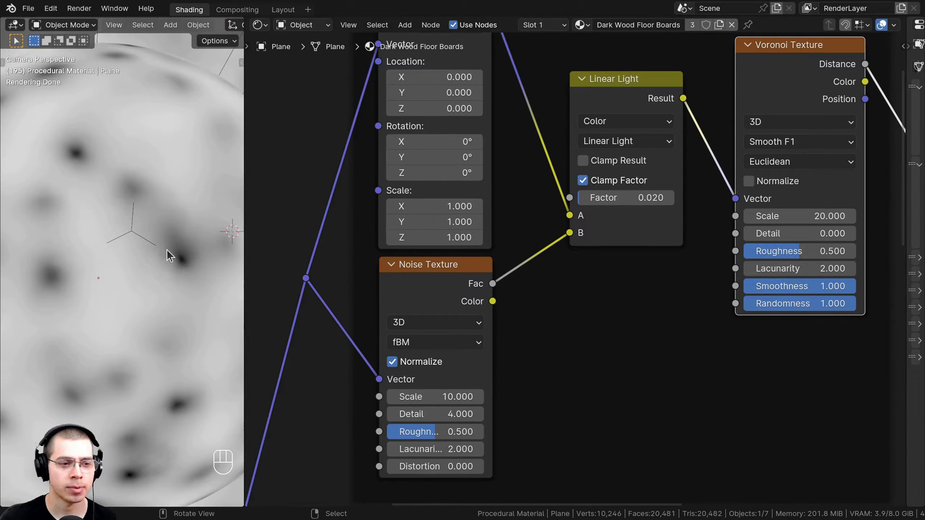
pyautogui.scroll(-3, 169, 244)
pyautogui.scroll(-3, 543, 248)
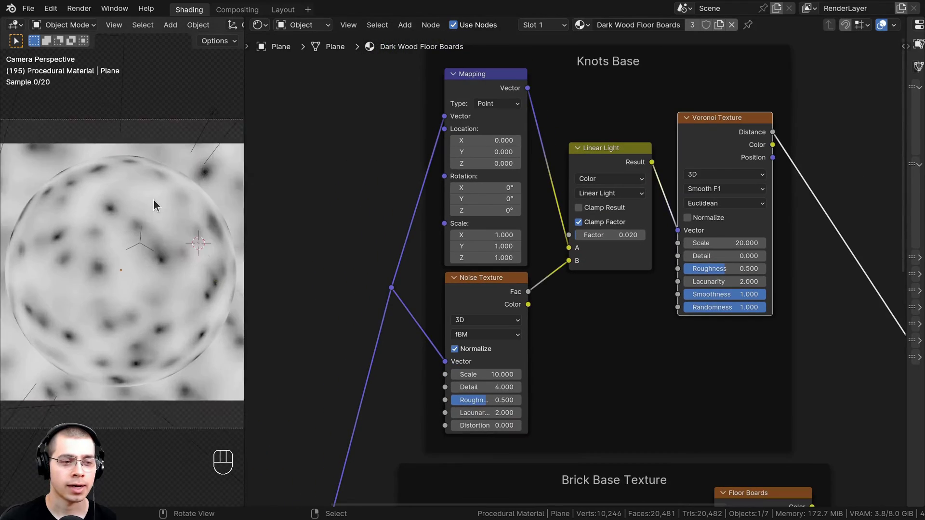
pyautogui.scroll(2, 103, 220)
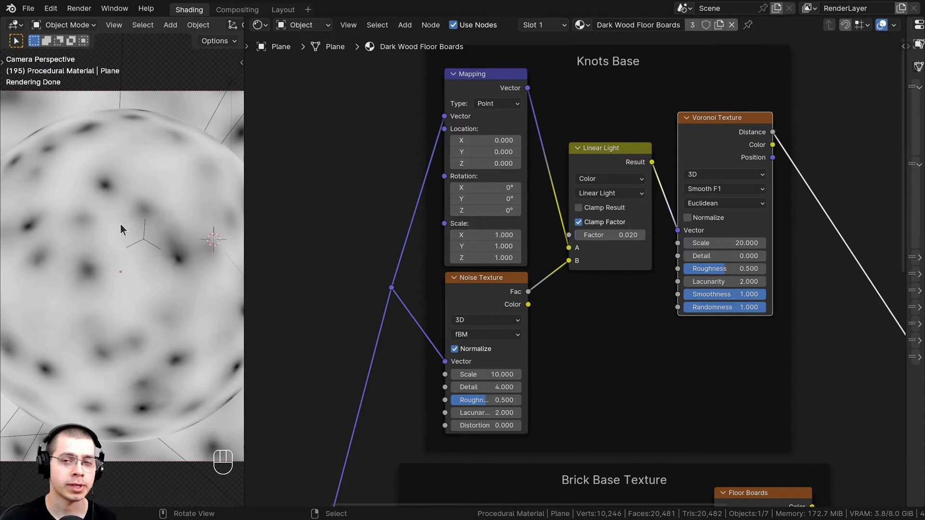
pyautogui.scroll(1, 120, 216)
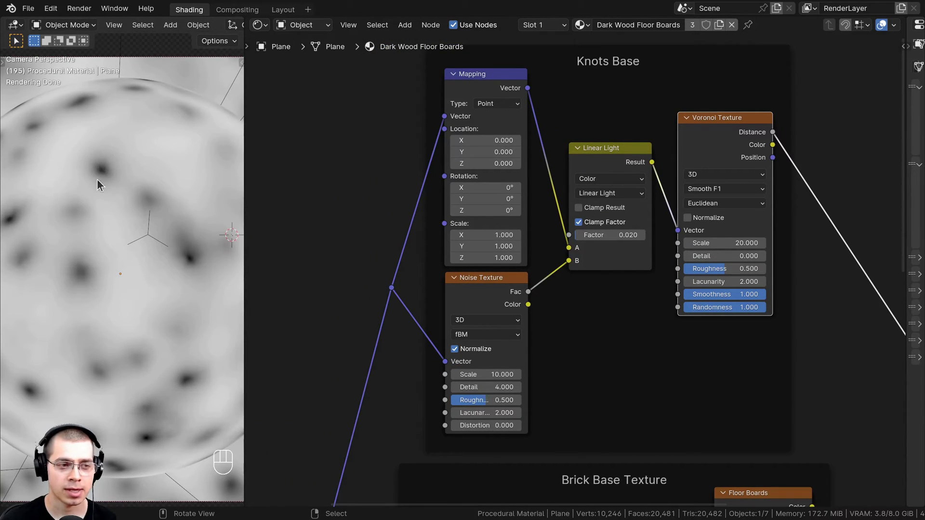
# Step: Stretch the knots by setting the Knots Base Mapping node's Scale to 2 on X and 1.7 on Y
pyautogui.moveTo(498, 271); pyautogui.dragTo(498, 211, button='middle')
pyautogui.scroll(1, 495, 277)
pyautogui.scroll(1, 486, 290)
pyautogui.click(464, 94)
pyautogui.scroll(2, 477, 130)
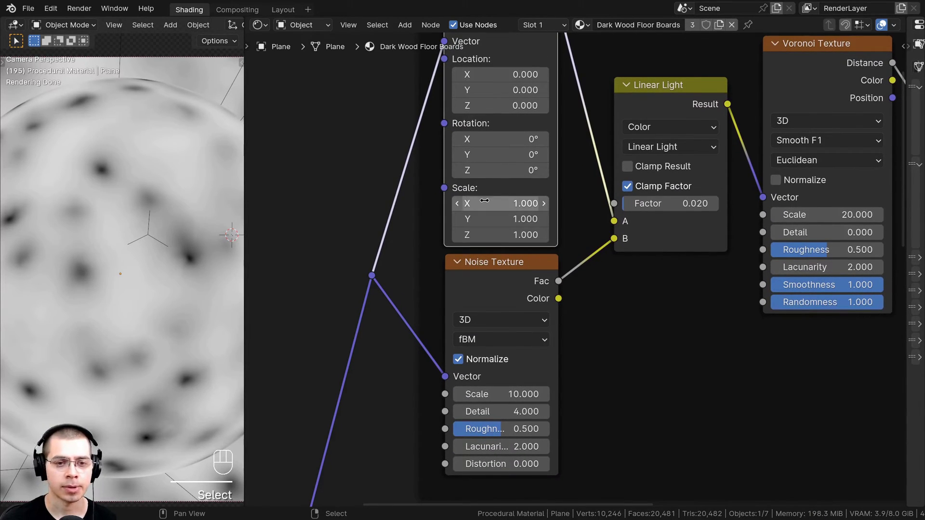
pyautogui.click(496, 204)
pyautogui.write('2')
pyautogui.press('Return')
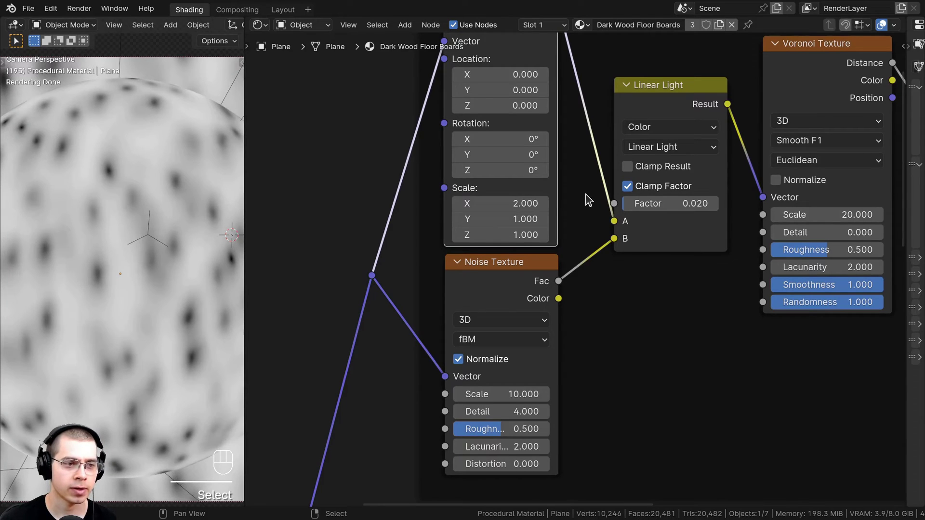
pyautogui.click(507, 219)
pyautogui.write('1.')
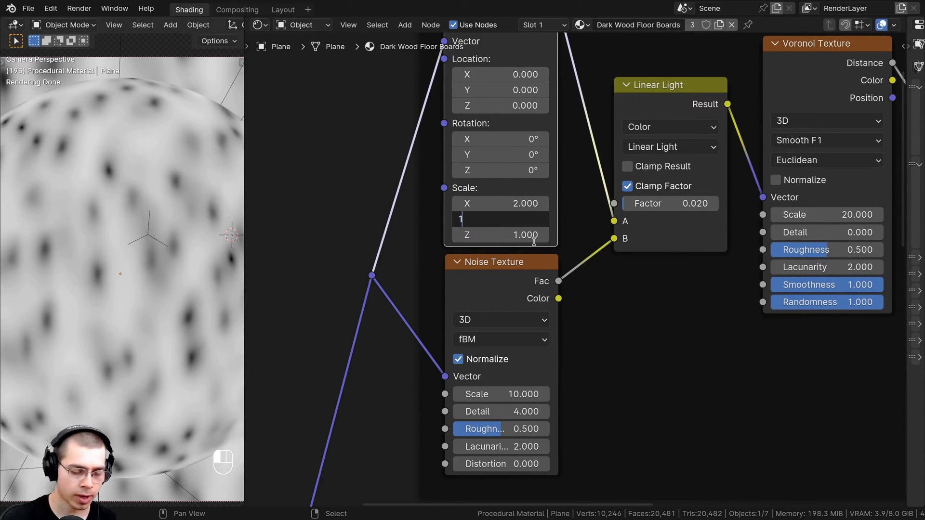
pyautogui.write('7')
pyautogui.press('Return')
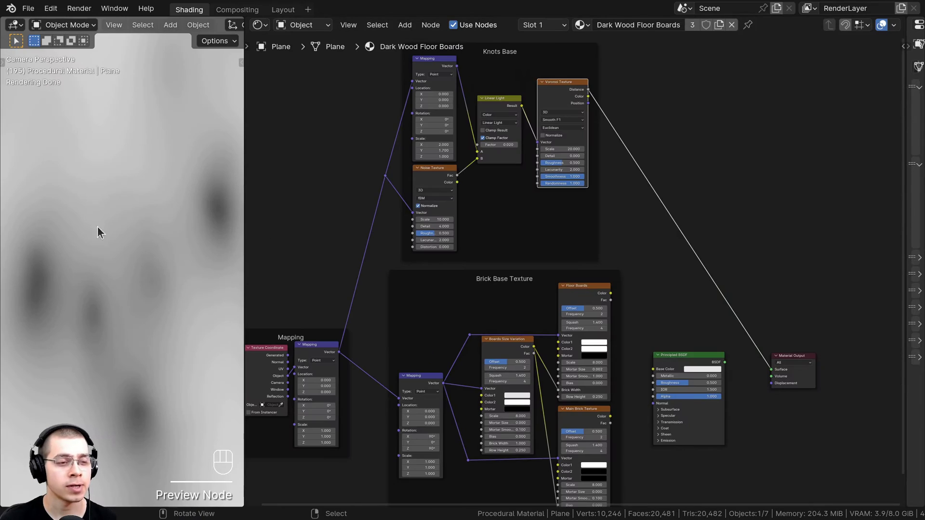
# Step: Inspect the stretched knots up close, and preview the Main Brick Texture node to examine the direction of the boards
pyautogui.scroll(-1, 135, 221)
pyautogui.keyDown('shift'); pyautogui.moveTo(139, 206); pyautogui.dragTo(144, 172, button='middle'); pyautogui.keyUp('shift')
pyautogui.moveTo(596, 363); pyautogui.dragTo(600, 236, button='middle')
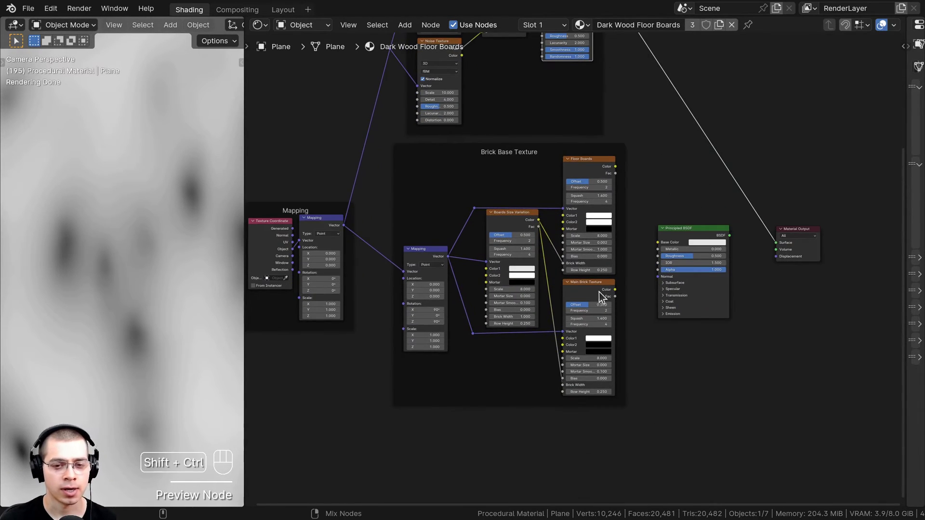
pyautogui.keyDown('ctrl'); pyautogui.keyDown('shift'); pyautogui.click(581, 295); pyautogui.keyUp('shift'); pyautogui.keyUp('ctrl')
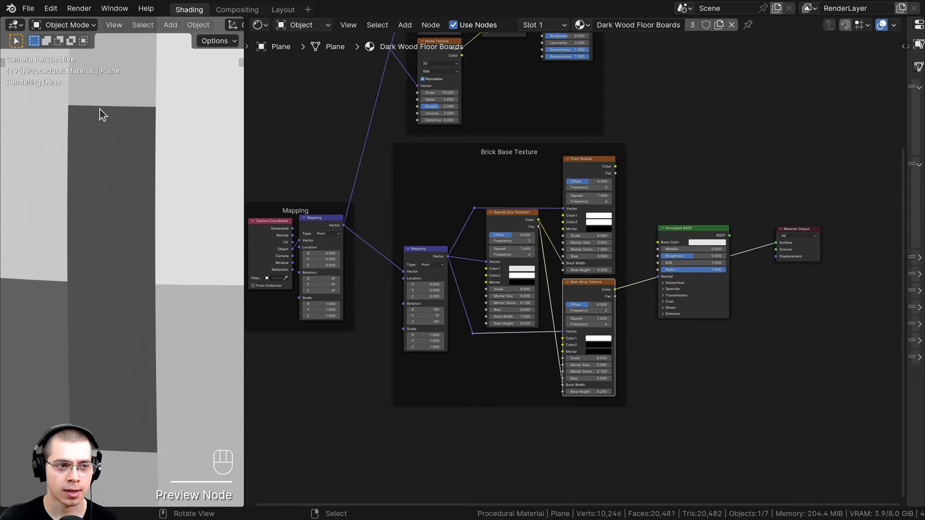
pyautogui.moveTo(173, 413); pyautogui.dragTo(120, 440, button='middle')
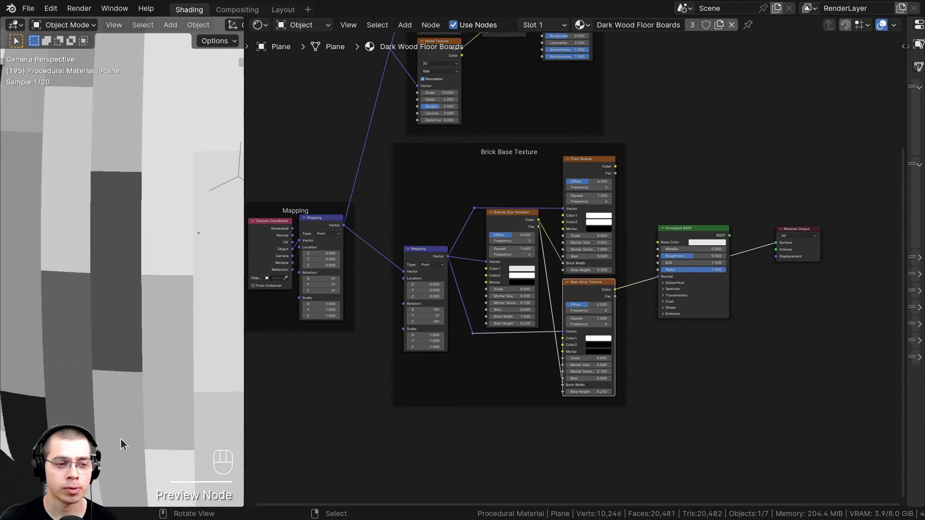
# Step: Preview the Voronoi Texture knots through the camera and compare their direction with a preview of the Main Brick Texture
pyautogui.moveTo(501, 187); pyautogui.dragTo(502, 295, button='middle')
pyautogui.keyDown('ctrl'); pyautogui.keyDown('shift'); pyautogui.click(562, 71); pyautogui.keyUp('shift'); pyautogui.keyUp('ctrl')
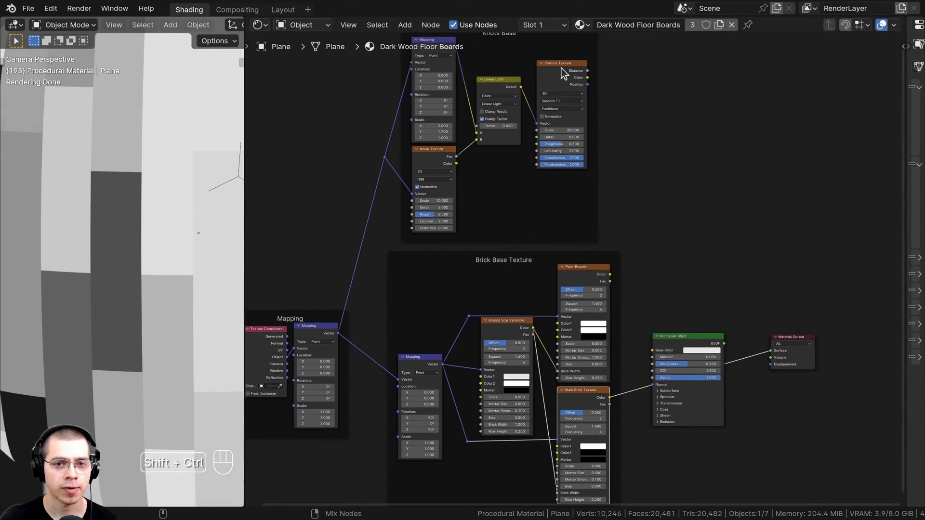
pyautogui.moveTo(76, 216); pyautogui.dragTo(89, 248, button='middle')
pyautogui.scroll(2, 138, 266)
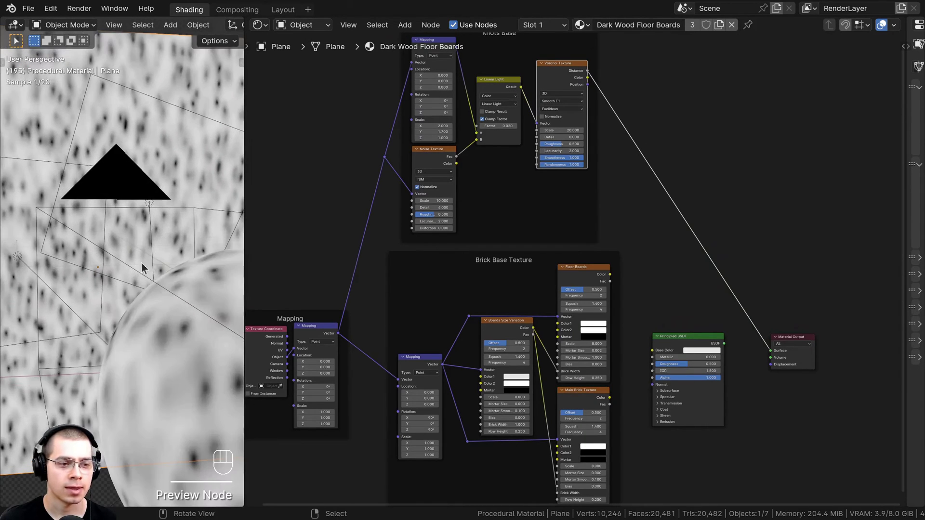
pyautogui.press('KP_0')
pyautogui.keyDown('shift'); pyautogui.moveTo(154, 258); pyautogui.dragTo(79, 216, button='middle'); pyautogui.keyUp('shift')
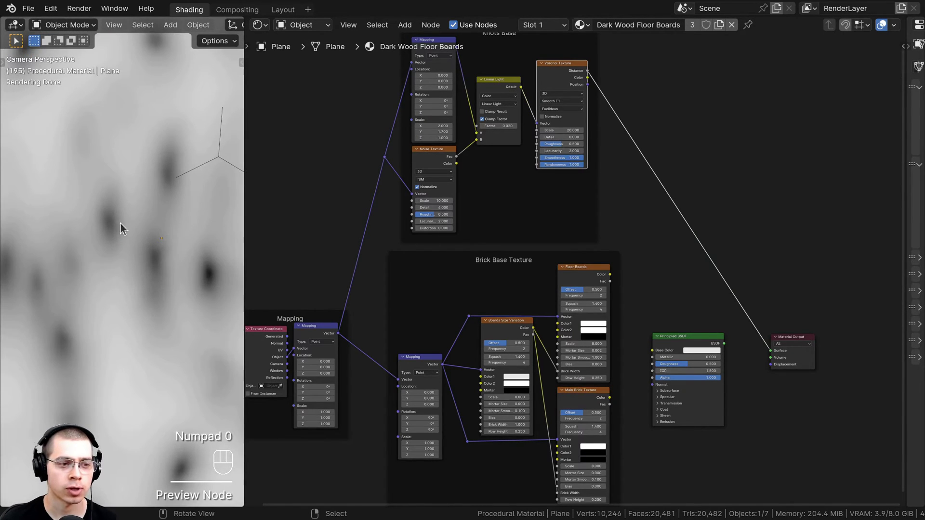
pyautogui.keyDown('ctrl'); pyautogui.keyDown('shift'); pyautogui.click(583, 400); pyautogui.keyUp('shift'); pyautogui.keyUp('ctrl')
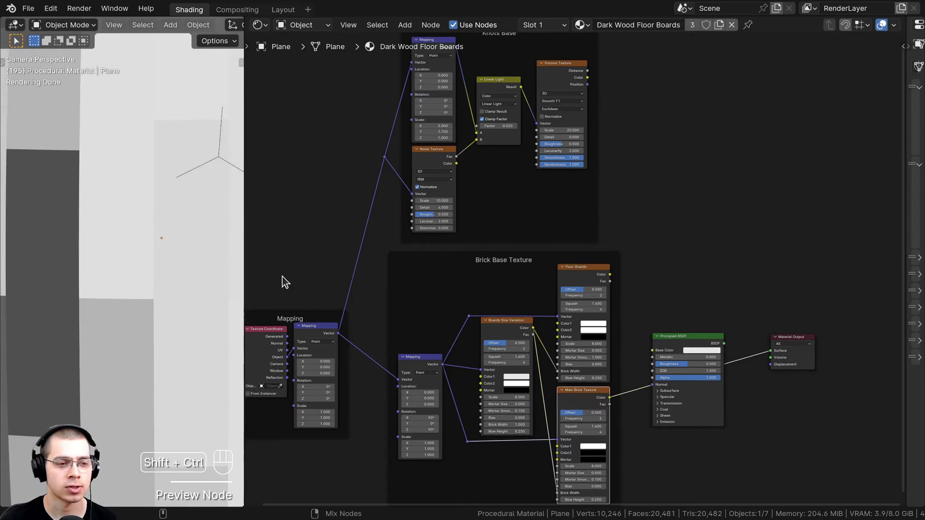
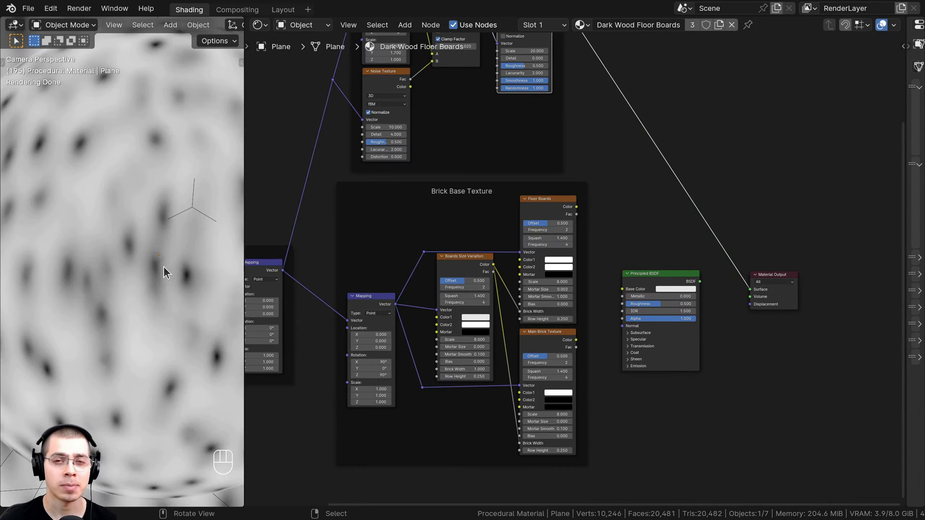
# Step: Connect the Main Brick Texture's Color to the Knots Base Mapping node's Location and inspect the knots across the boards up close
pyautogui.click(552, 342)
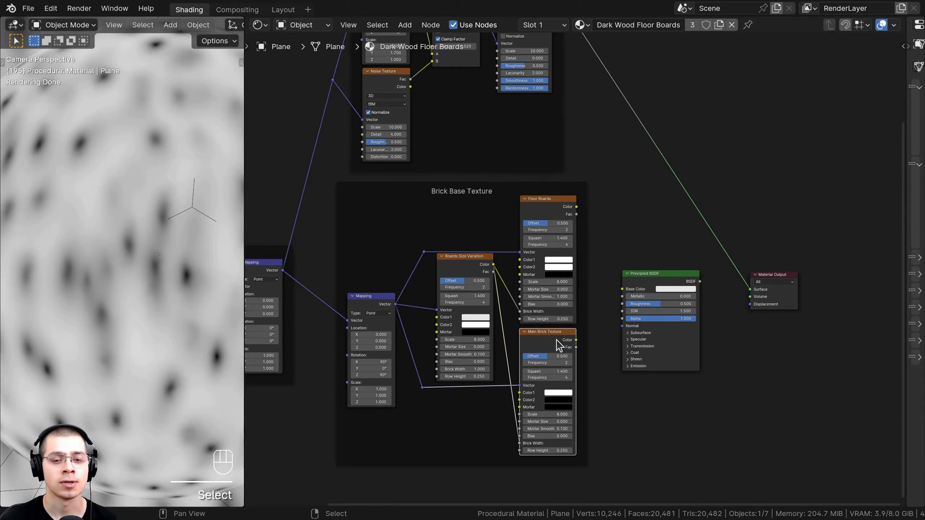
pyautogui.scroll(3, 556, 341)
pyautogui.scroll(-2, 502, 290)
pyautogui.scroll(1, 613, 373)
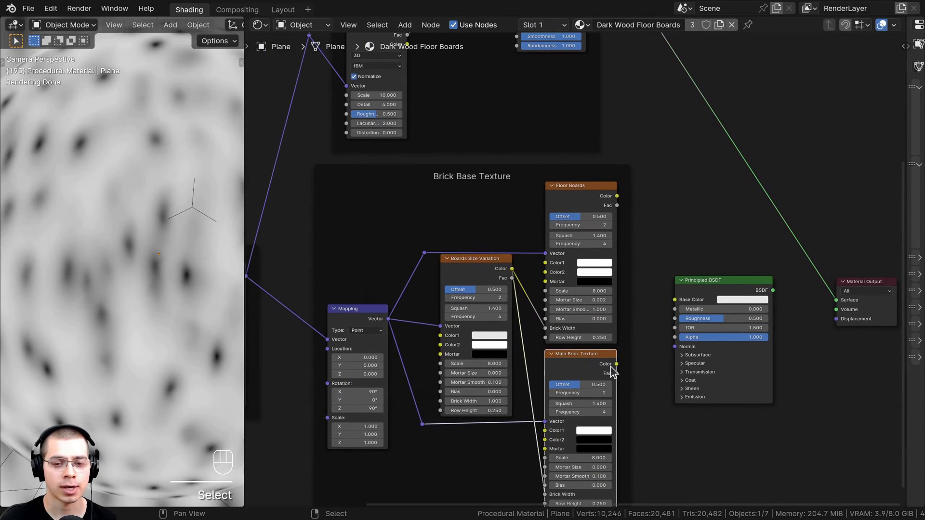
pyautogui.moveTo(617, 364); pyautogui.dragTo(465, 176)
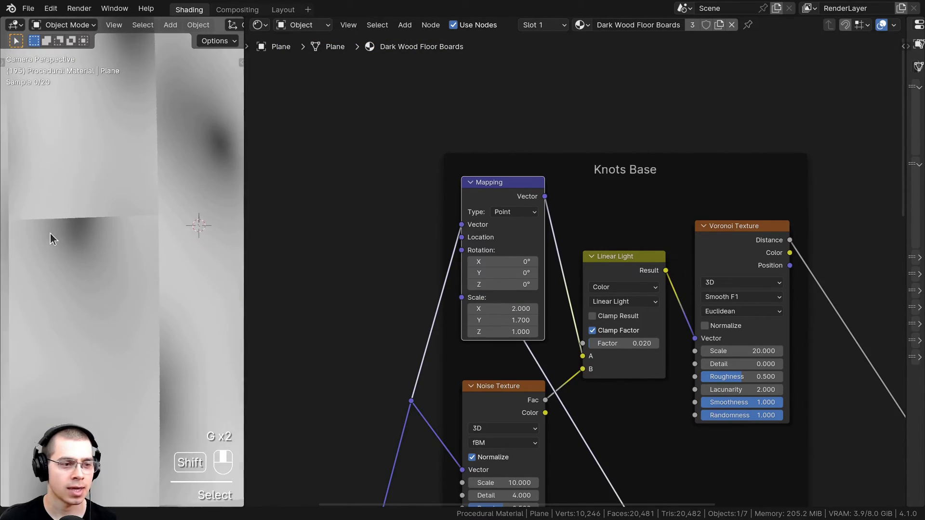
pyautogui.keyDown('shift'); pyautogui.moveTo(50, 233); pyautogui.dragTo(82, 207, button='middle'); pyautogui.keyUp('shift')
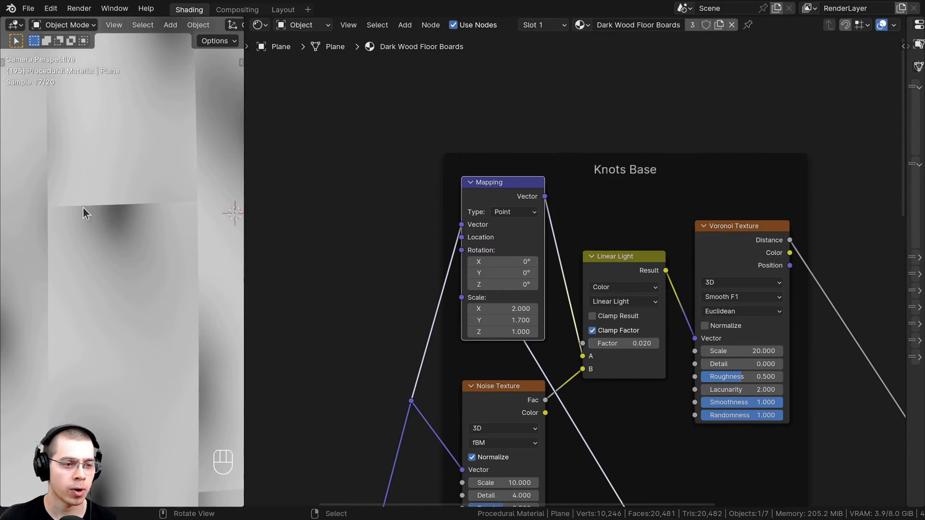
pyautogui.scroll(-7, 126, 212)
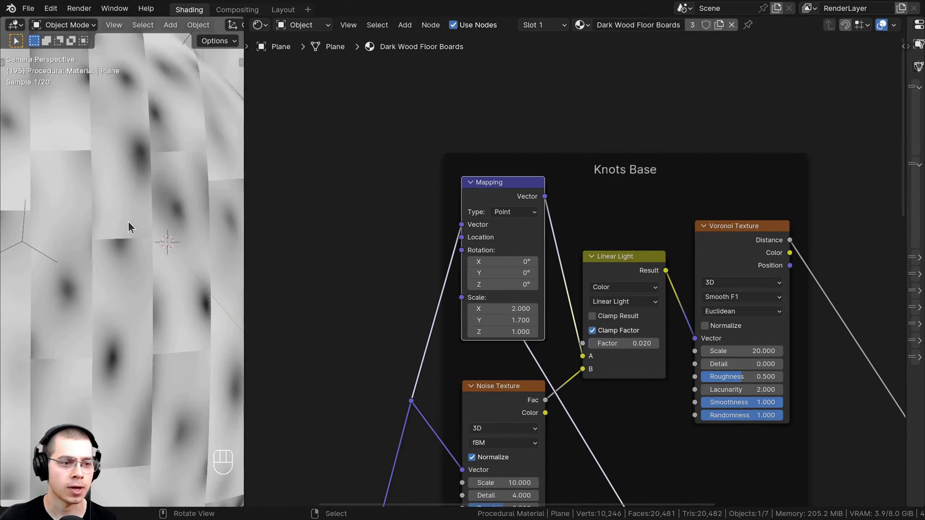
pyautogui.scroll(-8, 578, 289)
# Step: Add a reroute on the link from Main Brick Texture to the Knots Base Mapping and move it beside the Brick Base Texture frame's upper corner
pyautogui.moveTo(590, 415); pyautogui.dragTo(541, 239, button='middle')
pyautogui.scroll(4, 516, 232)
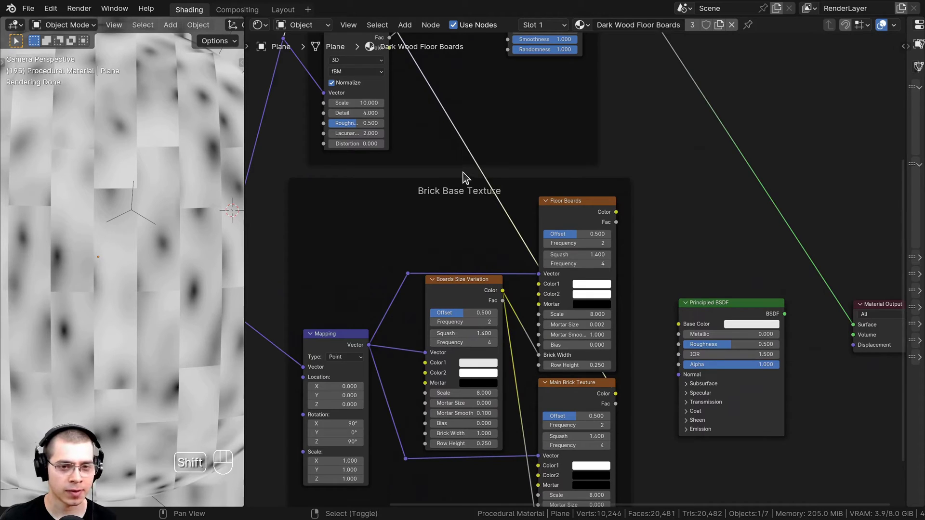
pyautogui.keyDown('shift'); pyautogui.moveTo(559, 170); pyautogui.dragTo(559, 170, button='right'); pyautogui.keyUp('shift')
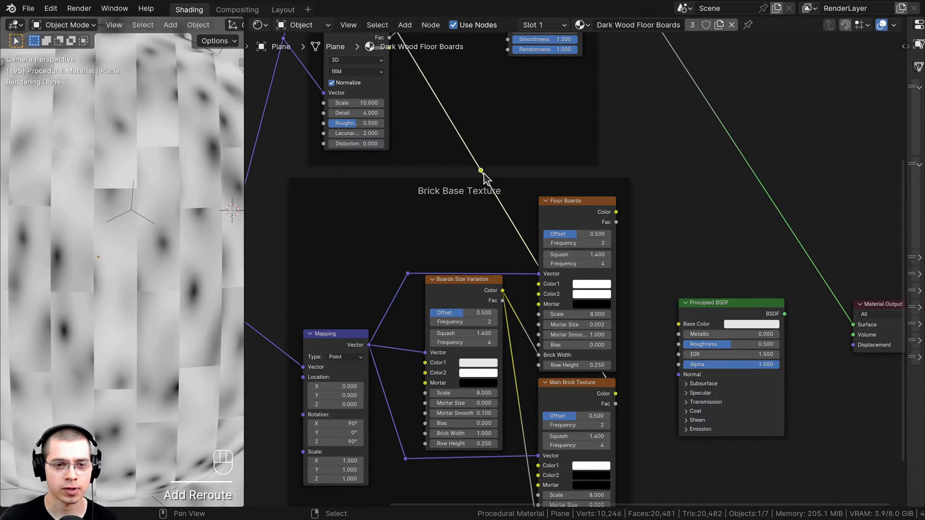
pyautogui.press('g')
pyautogui.click(634, 154)
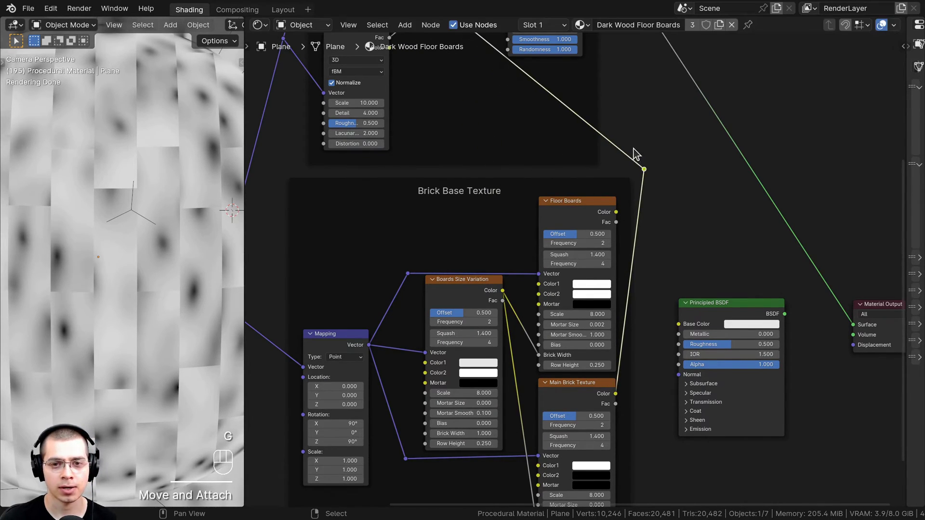
# Step: Add a second reroute on the same link and move it to the far side of the gap between the Knots Base and Brick Base Texture frames
pyautogui.keyDown('shift'); pyautogui.moveTo(631, 134); pyautogui.dragTo(618, 182, button='right'); pyautogui.keyUp('shift')
pyautogui.rightClick(630, 155)
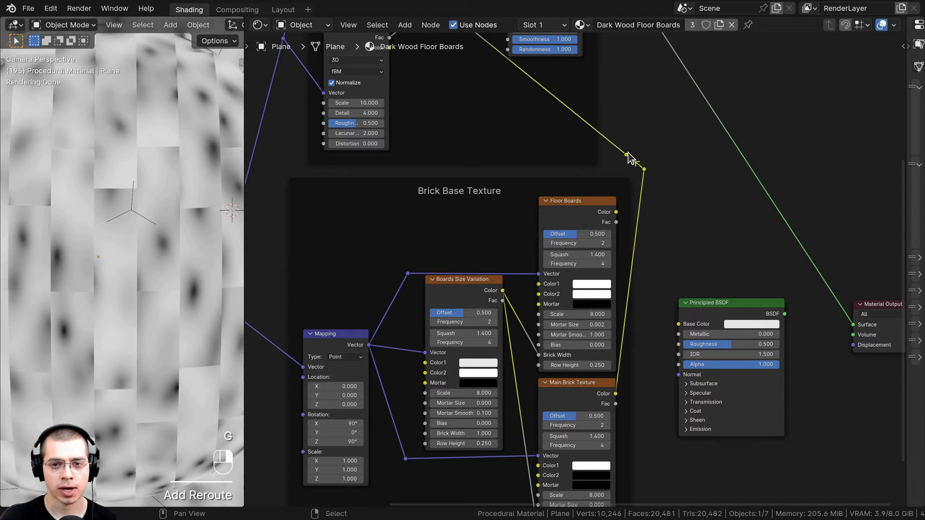
pyautogui.scroll(-3, 641, 137)
pyautogui.moveTo(641, 137); pyautogui.dragTo(631, 172, button='middle')
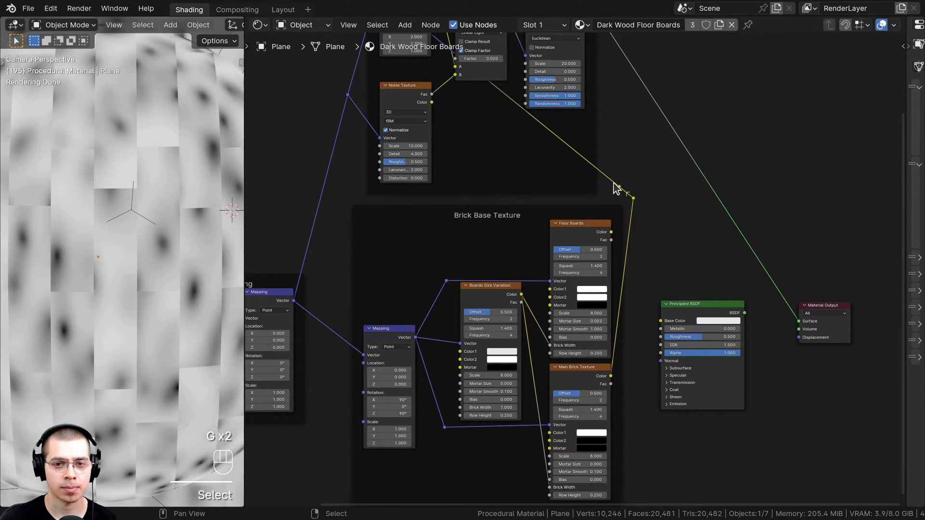
pyautogui.press('g')
pyautogui.click(355, 198)
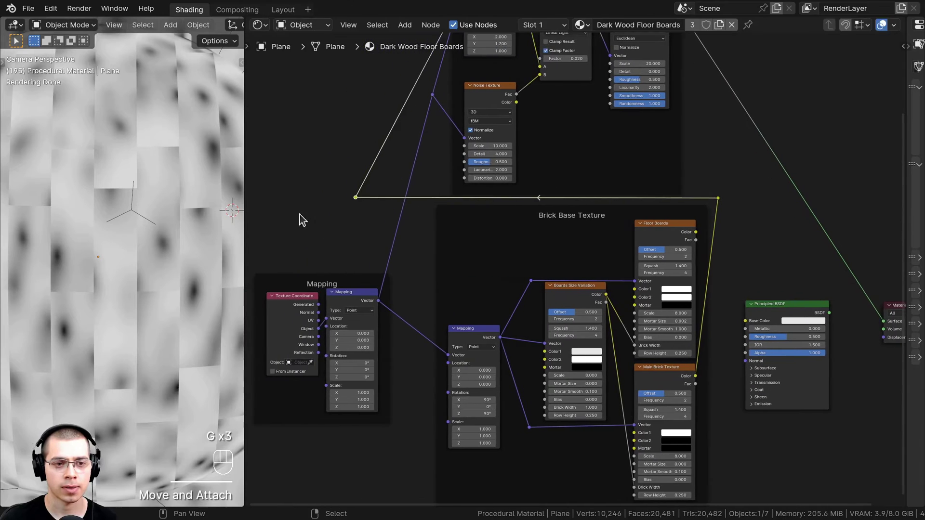
pyautogui.press('g')
pyautogui.click(365, 213)
# Step: Add a reroute on the link's vertical section and place it level with the Main Brick Texture's Color output
pyautogui.moveTo(718, 222); pyautogui.dragTo(583, 171, button='middle')
pyautogui.scroll(2, 582, 172)
pyautogui.click(585, 169)
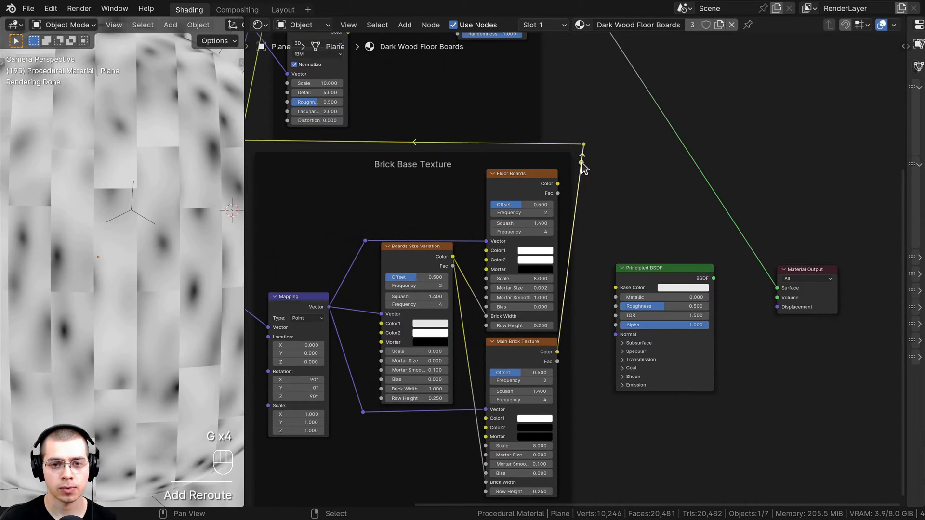
pyautogui.press('g')
pyautogui.rightClick(588, 353)
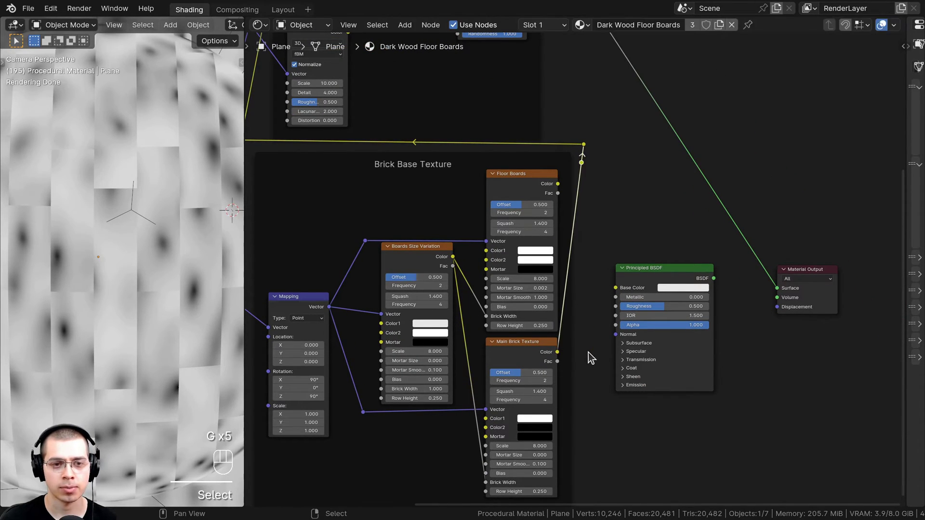
pyautogui.press('g')
pyautogui.rightClick(615, 355)
pyautogui.press('g')
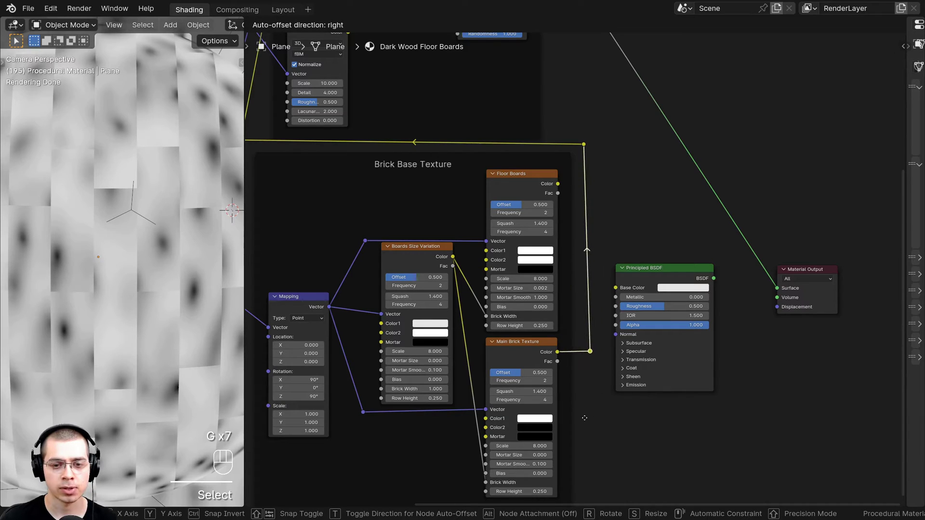
pyautogui.click(584, 416)
# Step: Add a reroute on the link into the Knots Base Mapping and align it beside the Location input, outside the frame
pyautogui.moveTo(253, 114); pyautogui.dragTo(457, 315, button='middle')
pyautogui.scroll(2, 471, 312)
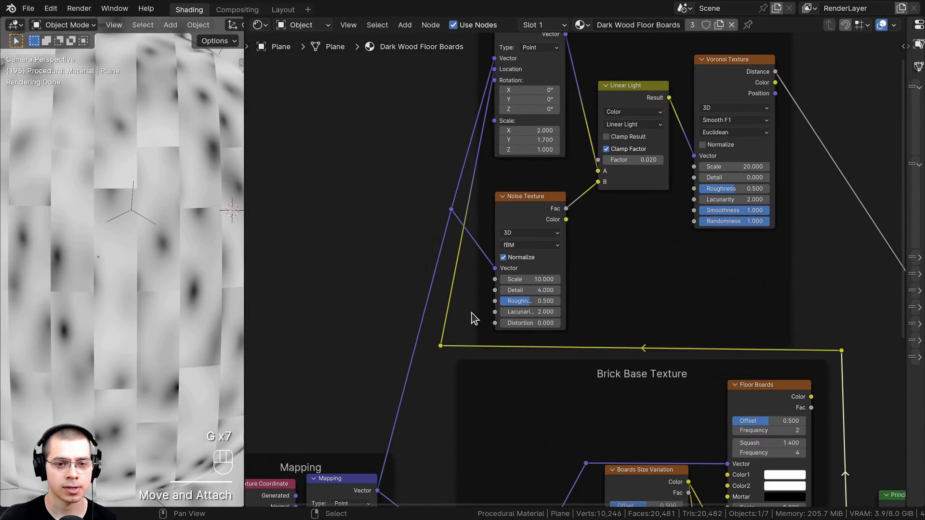
pyautogui.keyDown('shift'); pyautogui.moveTo(436, 280); pyautogui.dragTo(456, 296, button='right'); pyautogui.keyUp('shift')
pyautogui.press('g')
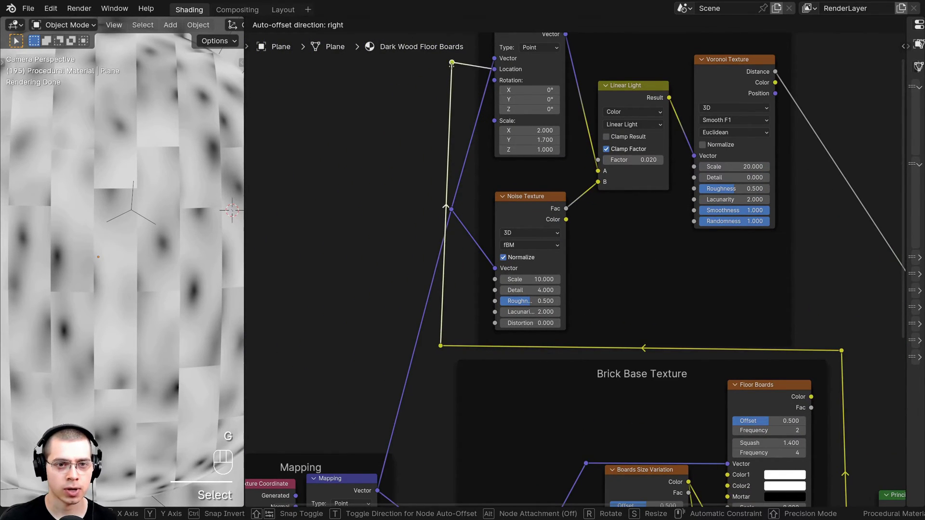
pyautogui.click(434, 296)
pyautogui.press('g')
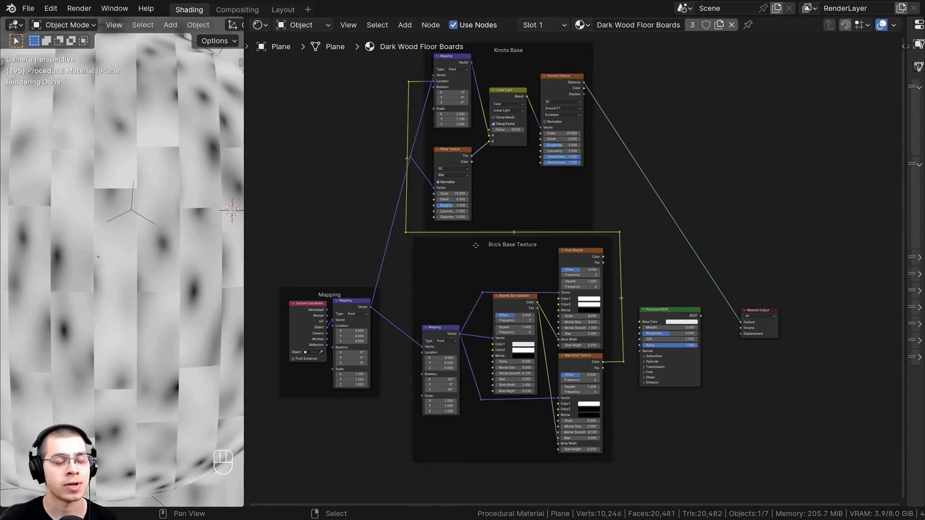
pyautogui.moveTo(475, 245); pyautogui.dragTo(351, 234, button='middle')
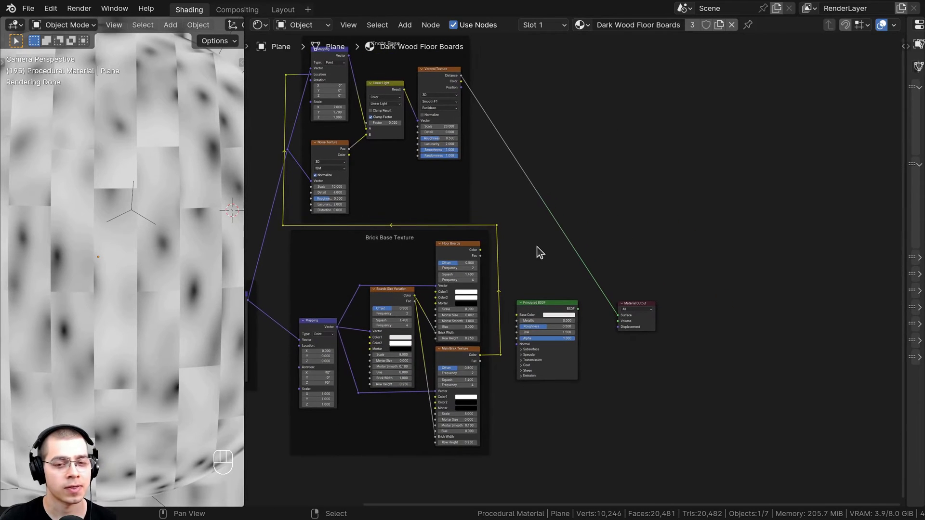
# Step: Move the Principled BSDF and Material Output nodes farther from the texture frames to free space for more nodes
pyautogui.moveTo(543, 192); pyautogui.dragTo(685, 387)
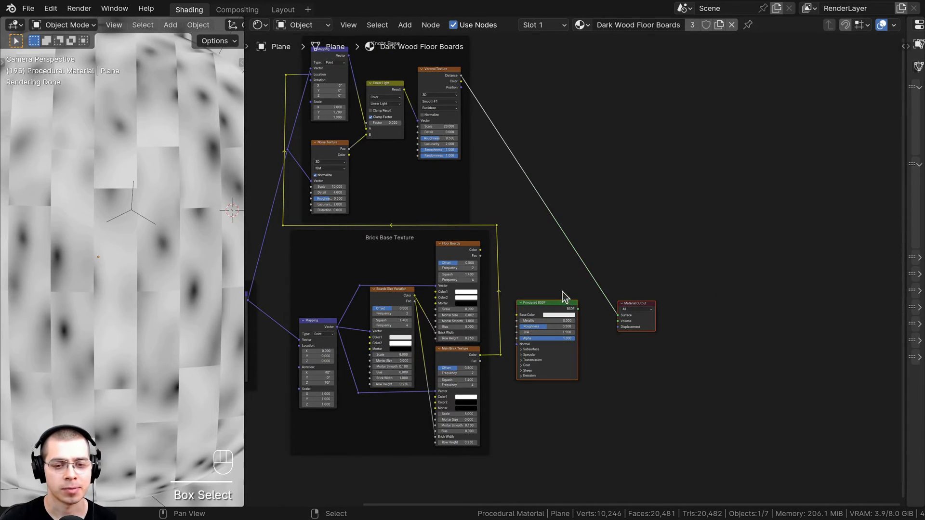
pyautogui.moveTo(562, 296); pyautogui.dragTo(541, 293, button='middle')
pyautogui.press('g')
pyautogui.click(776, 207)
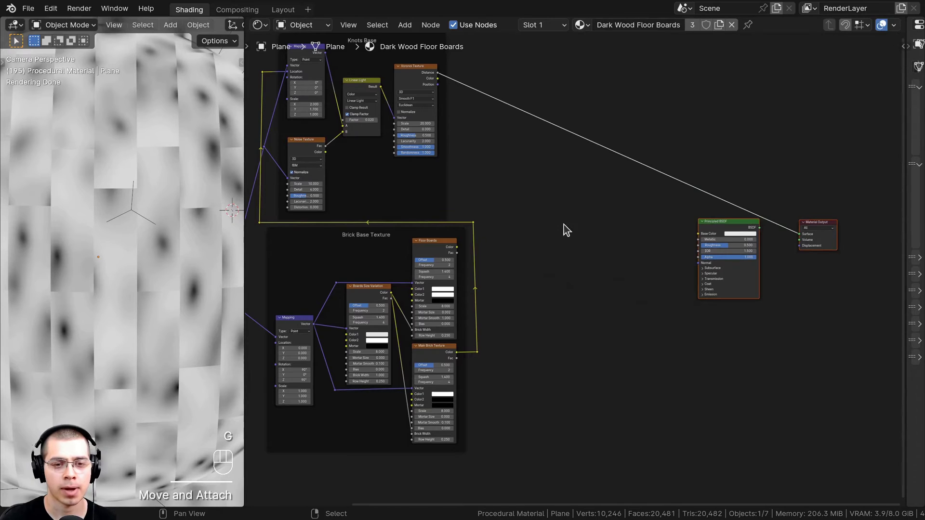
# Step: Add a Noise Texture node in the free space before the Principled BSDF and preview its Fac output
pyautogui.scroll(3, 563, 224)
pyautogui.hotkey('shift', 'a')
pyautogui.click(513, 182)
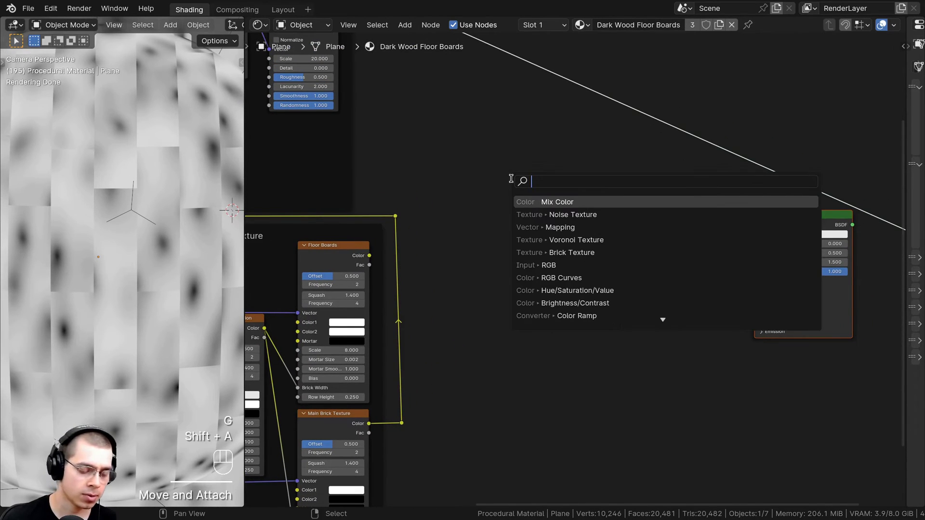
pyautogui.write('noi')
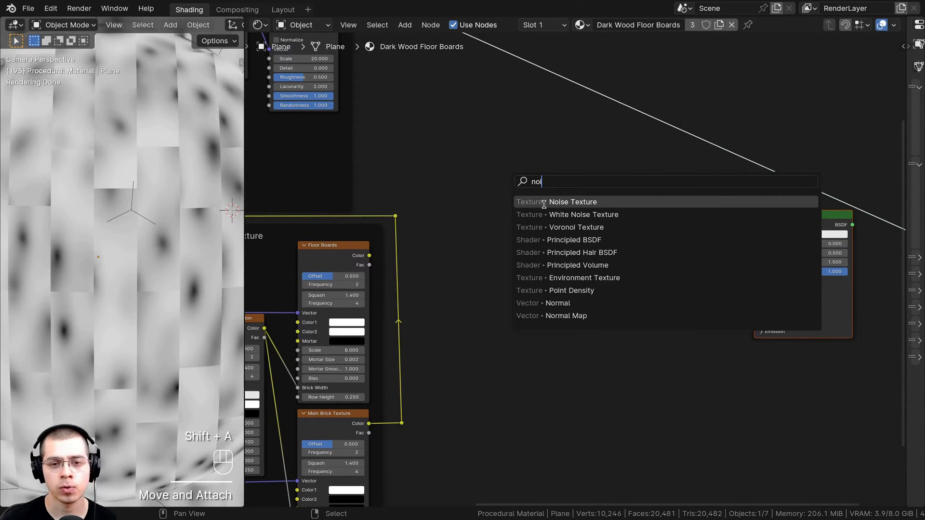
pyautogui.click(546, 202)
pyautogui.click(554, 220)
pyautogui.scroll(1, 554, 221)
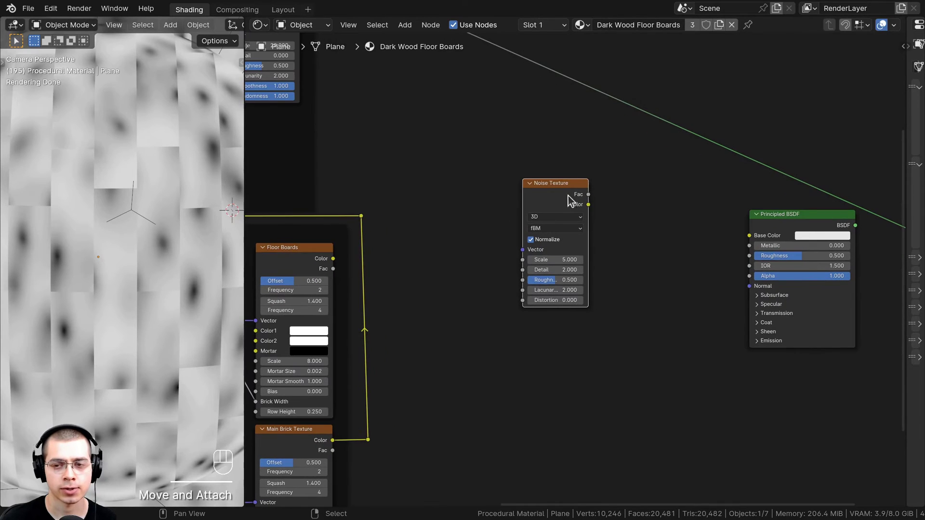
pyautogui.keyDown('ctrl'); pyautogui.keyDown('shift'); pyautogui.click(534, 197); pyautogui.keyUp('shift'); pyautogui.keyUp('ctrl')
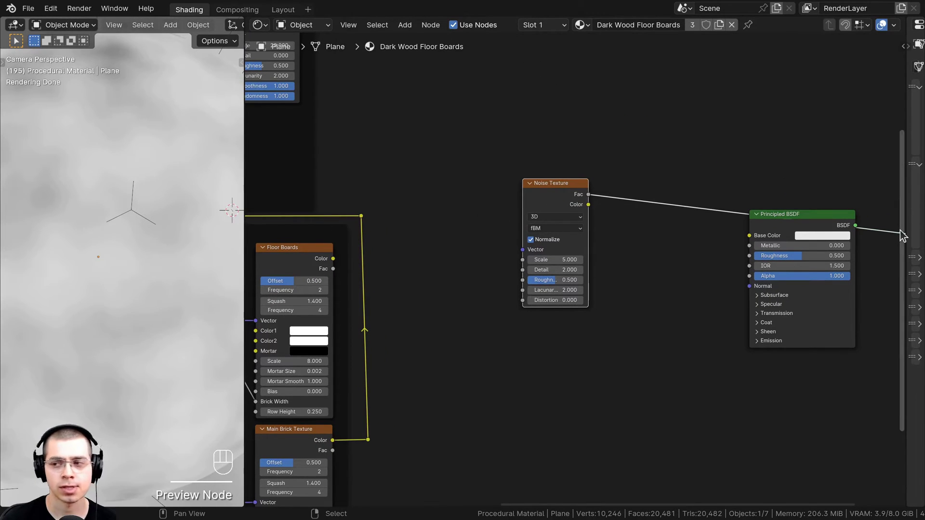
# Step: Set the new Noise Texture's Scale to 6 and Detail to 15
pyautogui.scroll(2, 636, 270)
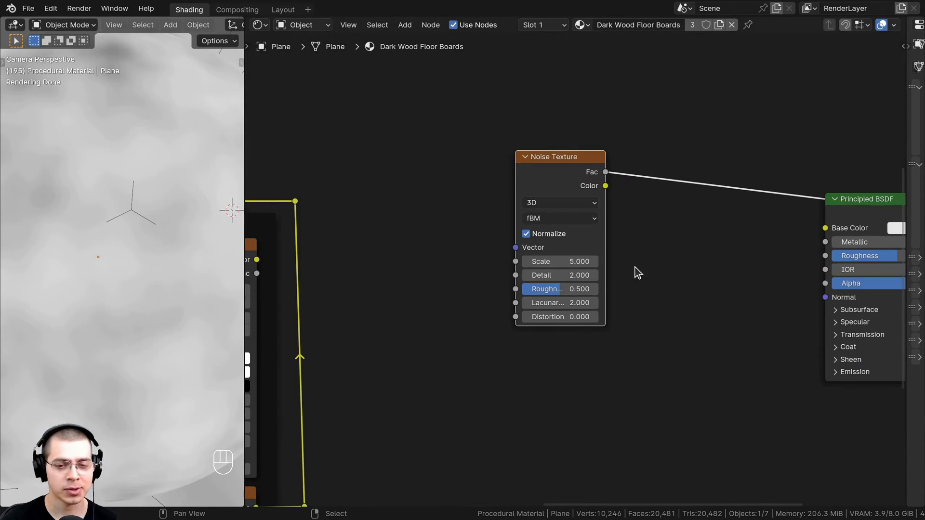
pyautogui.click(559, 261)
pyautogui.write('6')
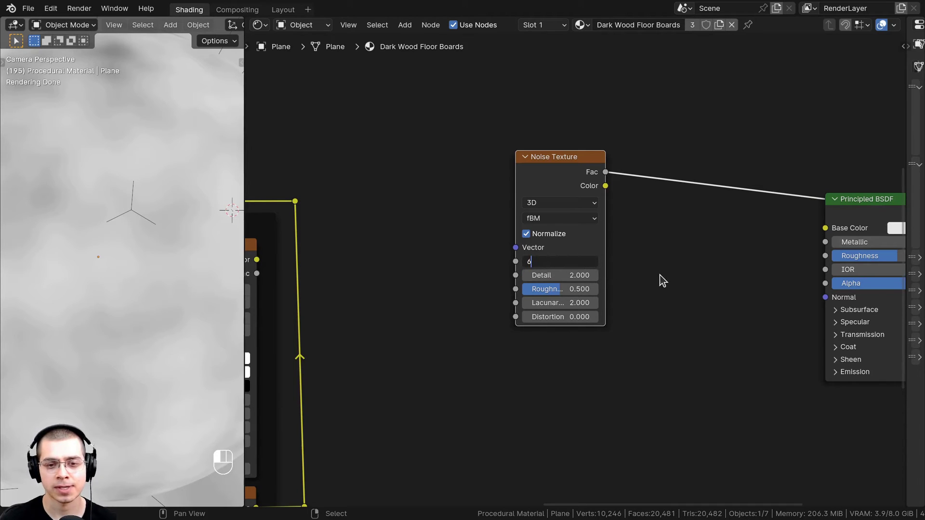
pyautogui.press('Return')
pyautogui.scroll(1, 593, 296)
pyautogui.click(552, 269)
pyautogui.write('15')
pyautogui.press('Return')
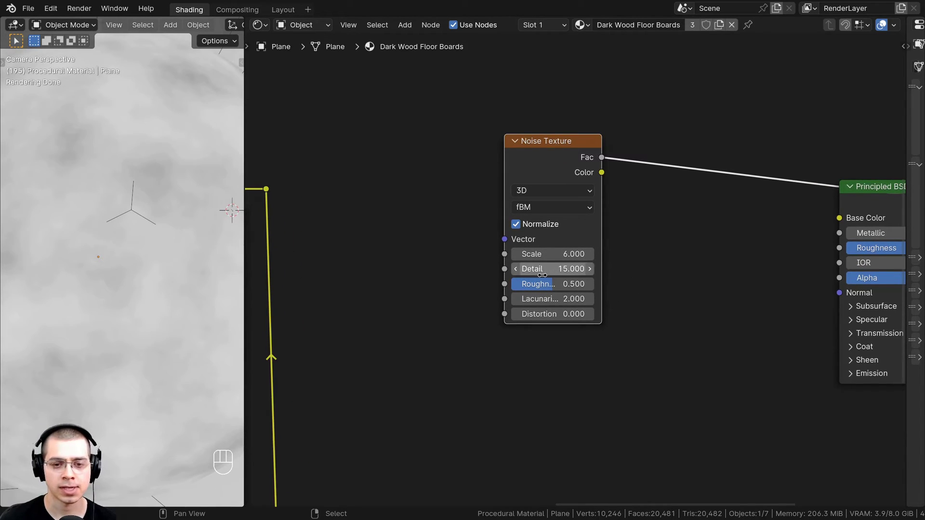
# Step: Set the new Noise Texture's Roughness to 0.85 and Lacunarity to 3
pyautogui.click(548, 286)
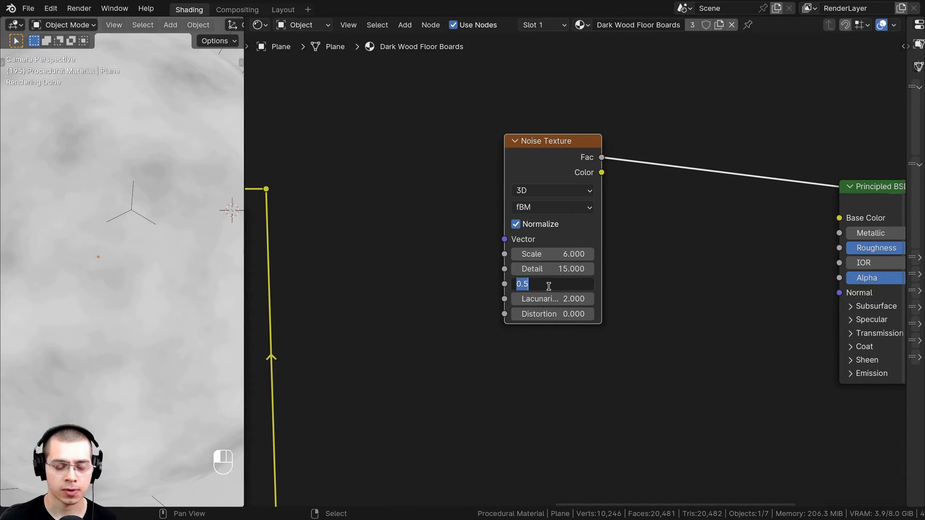
pyautogui.write('.85')
pyautogui.press('Return')
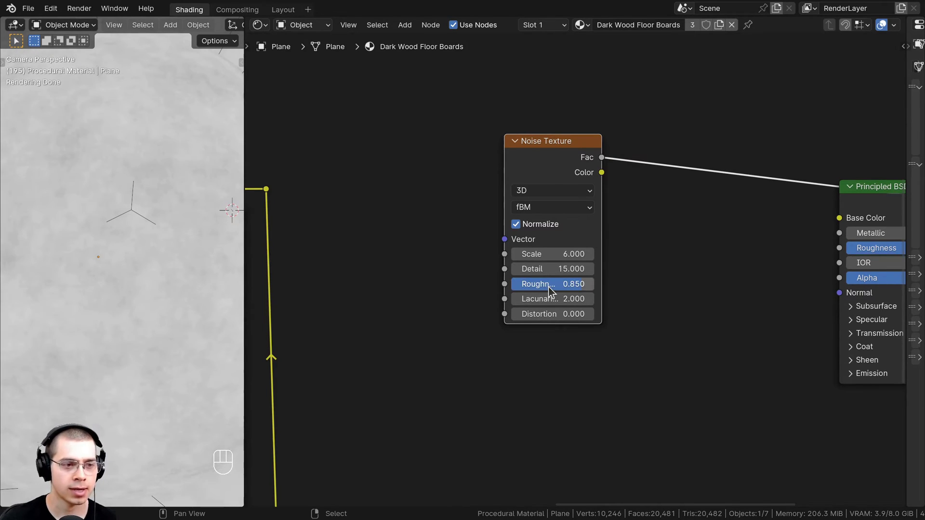
pyautogui.scroll(1, 551, 289)
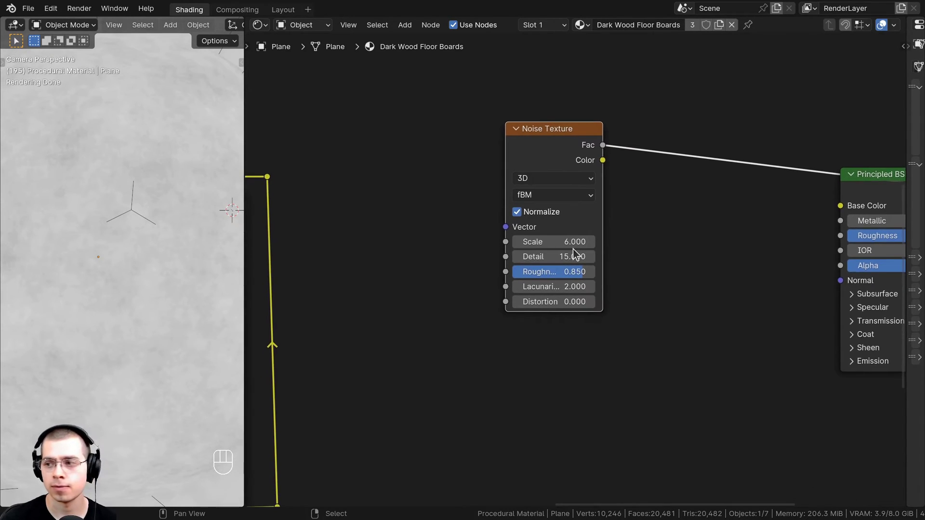
pyautogui.click(560, 288)
pyautogui.write('3')
pyautogui.press('Return')
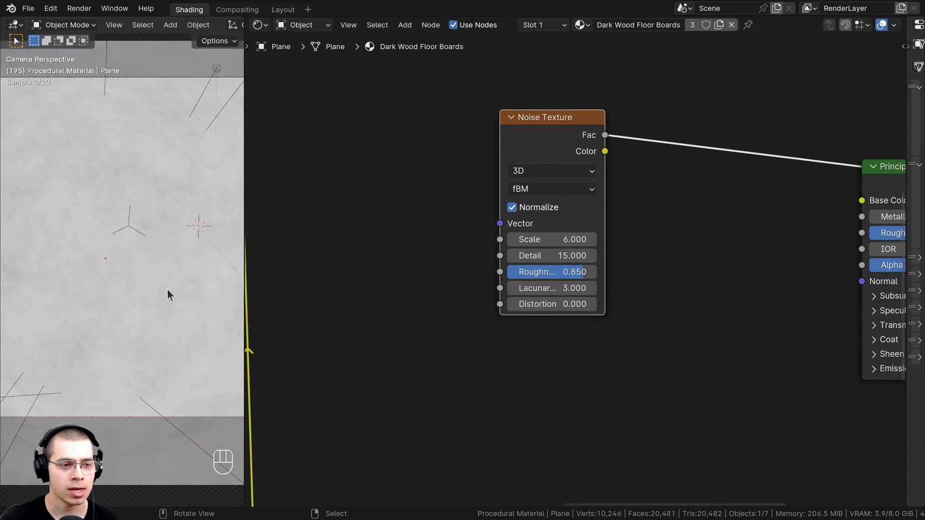
# Step: Set the new Noise Texture's Distortion to 3 and shift the node slightly away from the Principled BSDF
pyautogui.click(550, 304)
pyautogui.write('3')
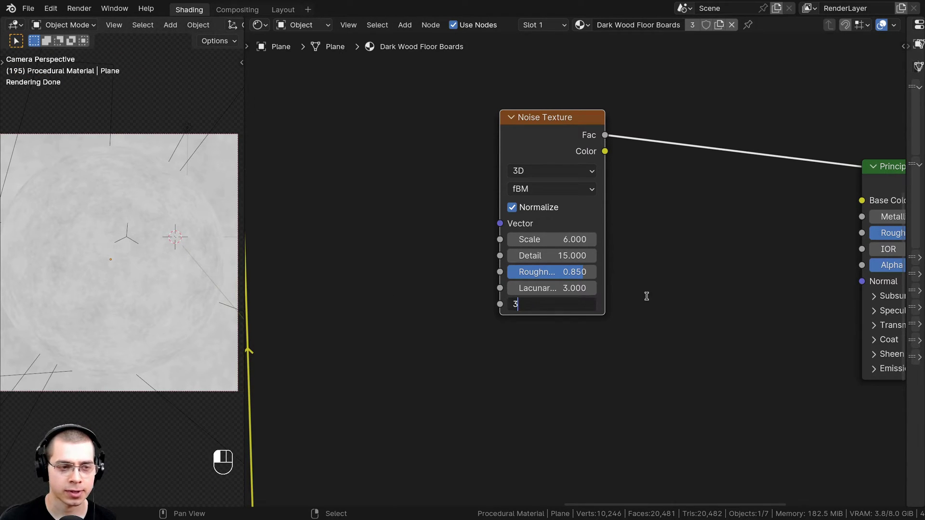
pyautogui.press('Return')
pyautogui.scroll(-8, 631, 243)
pyautogui.moveTo(251, 337); pyautogui.dragTo(377, 314, button='middle')
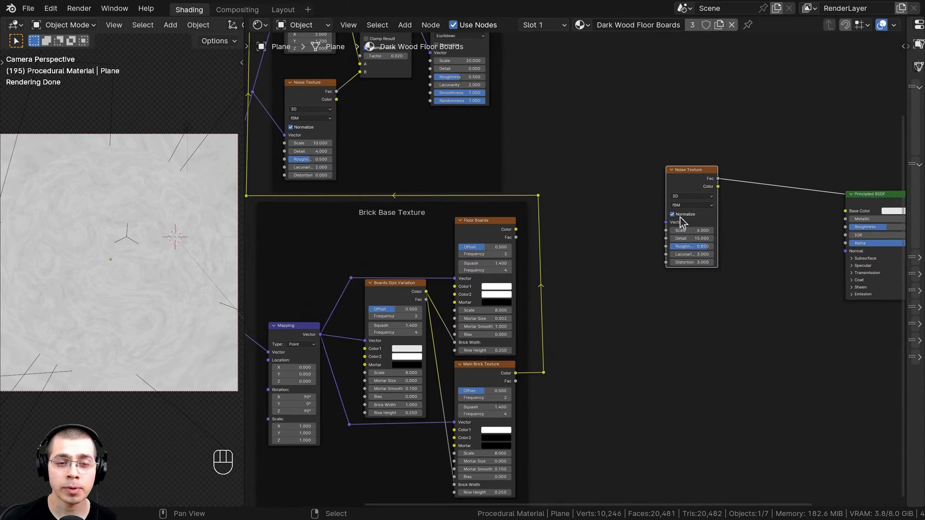
pyautogui.scroll(1, 661, 209)
pyautogui.moveTo(617, 226); pyautogui.dragTo(425, 312, button='middle')
pyautogui.scroll(3, 424, 270)
pyautogui.moveTo(485, 253); pyautogui.dragTo(499, 217, button='middle')
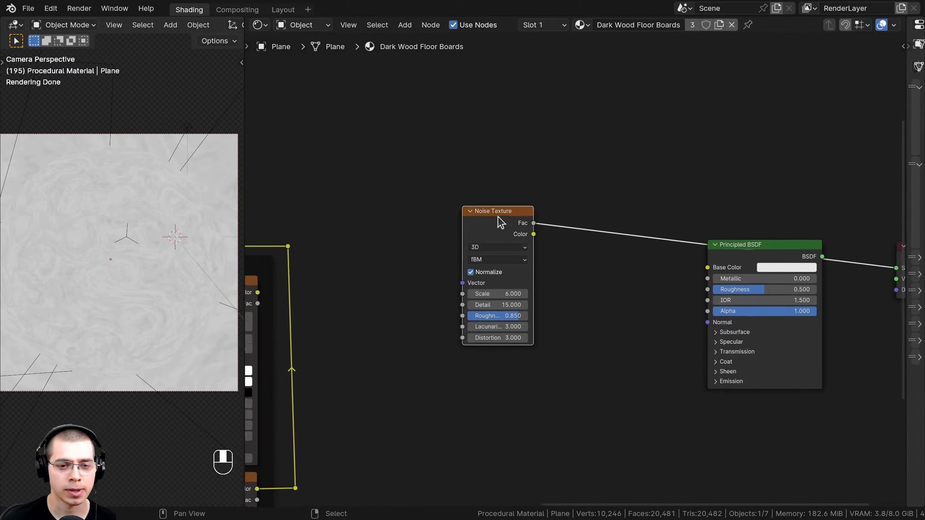
pyautogui.moveTo(499, 217); pyautogui.dragTo(495, 212)
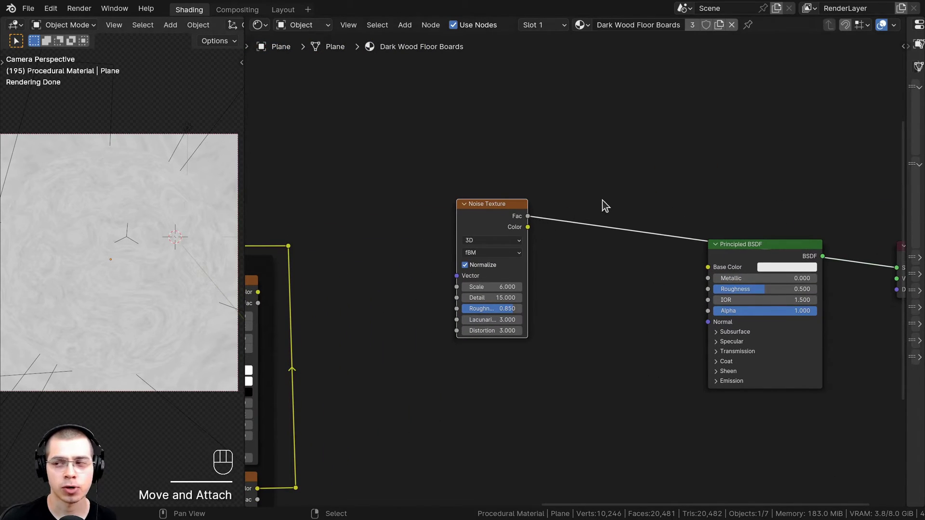
# Step: Insert a Color Ramp on the link between the new Noise Texture and its preview output
pyautogui.moveTo(643, 191); pyautogui.dragTo(628, 169, button='middle')
pyautogui.scroll(1, 627, 168)
pyautogui.moveTo(447, 182); pyautogui.dragTo(424, 182)
pyautogui.hotkey('shift', 'a')
pyautogui.write('col')
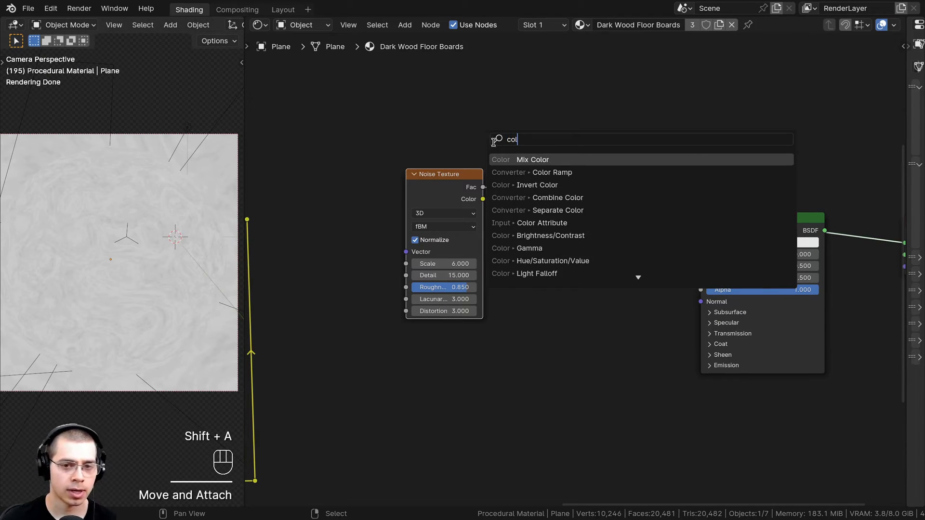
pyautogui.click(519, 169)
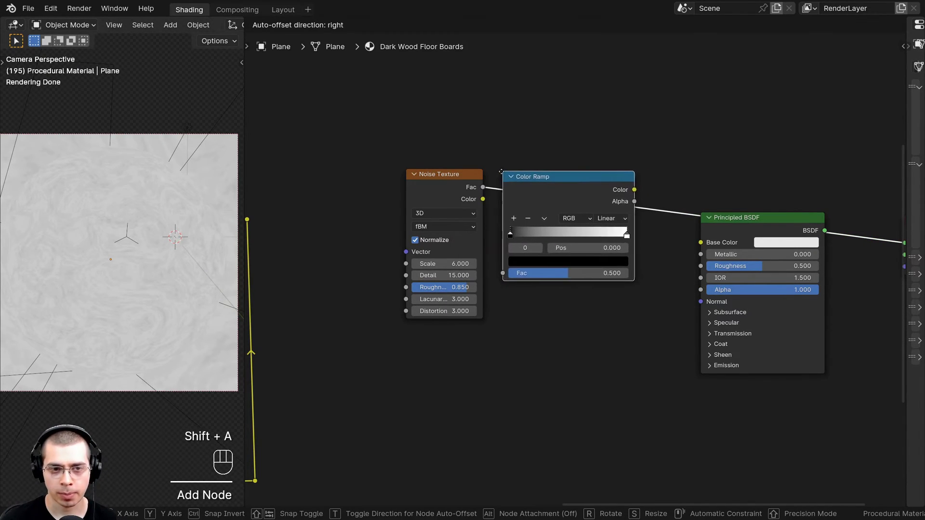
pyautogui.click(501, 172)
pyautogui.scroll(5, 502, 223)
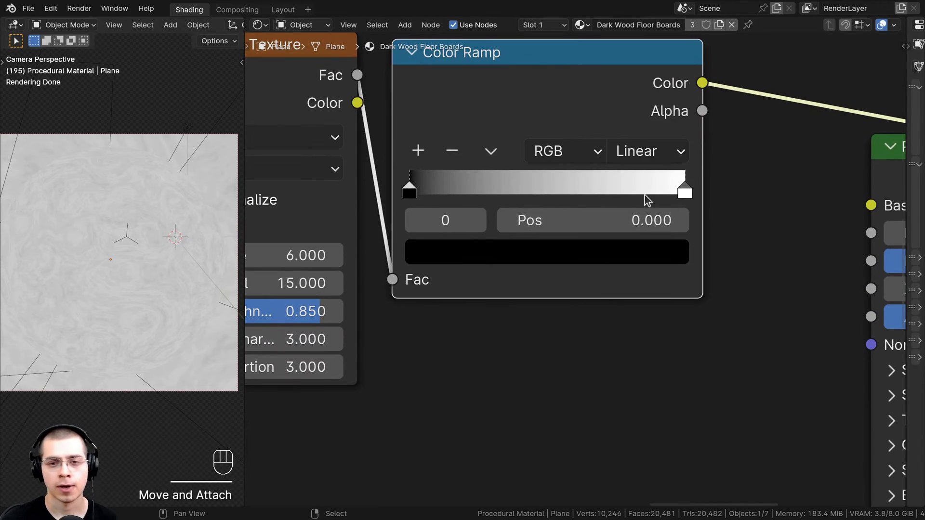
# Step: Move the Color Ramp's white stop toward the black end and add four white stops at about 0.35, 0.55, 0.59 and 0.79
pyautogui.moveTo(674, 192); pyautogui.dragTo(461, 197)
pyautogui.moveTo(460, 191); pyautogui.dragTo(528, 224, button='middle')
pyautogui.moveTo(540, 218); pyautogui.dragTo(518, 219)
pyautogui.moveTo(519, 218)
pyautogui.keyDown('ctrl'); pyautogui.mouseDown(button='middle')
pyautogui.moveTo(540, 223)
pyautogui.moveTo(503, 211)
pyautogui.mouseUp(button='middle'); pyautogui.keyUp('ctrl')
pyautogui.keyDown('ctrl'); pyautogui.click(527, 208); pyautogui.keyUp('ctrl')
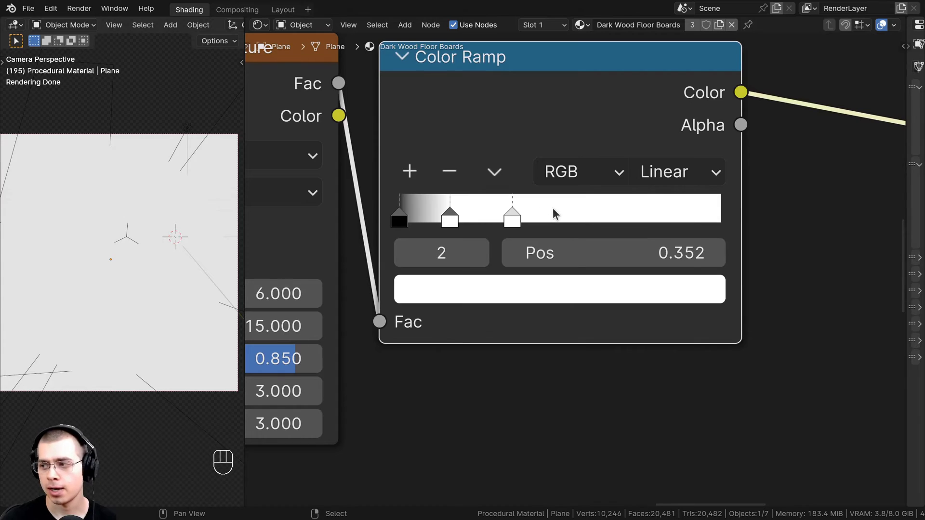
pyautogui.keyDown('ctrl'); pyautogui.click(575, 208); pyautogui.keyUp('ctrl')
pyautogui.moveTo(582, 211); pyautogui.dragTo(556, 223, button='middle')
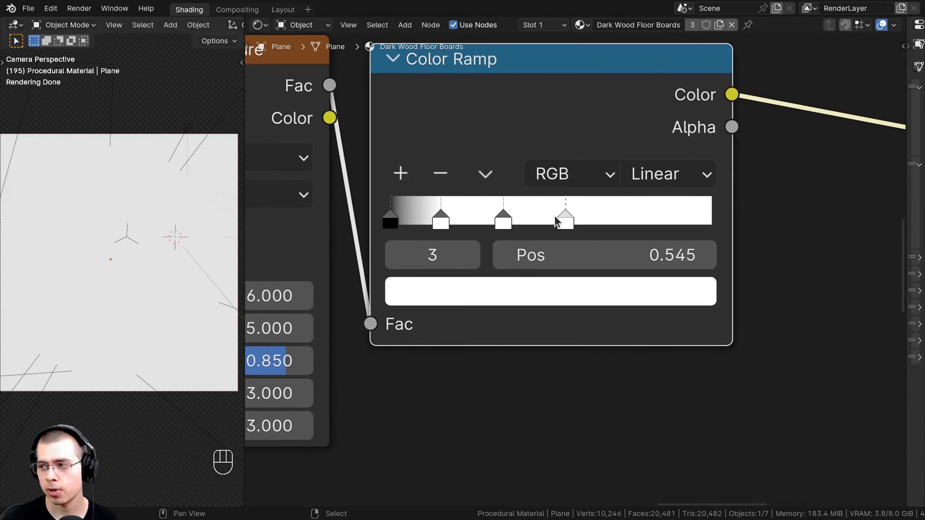
pyautogui.keyDown('ctrl'); pyautogui.click(579, 212); pyautogui.keyUp('ctrl')
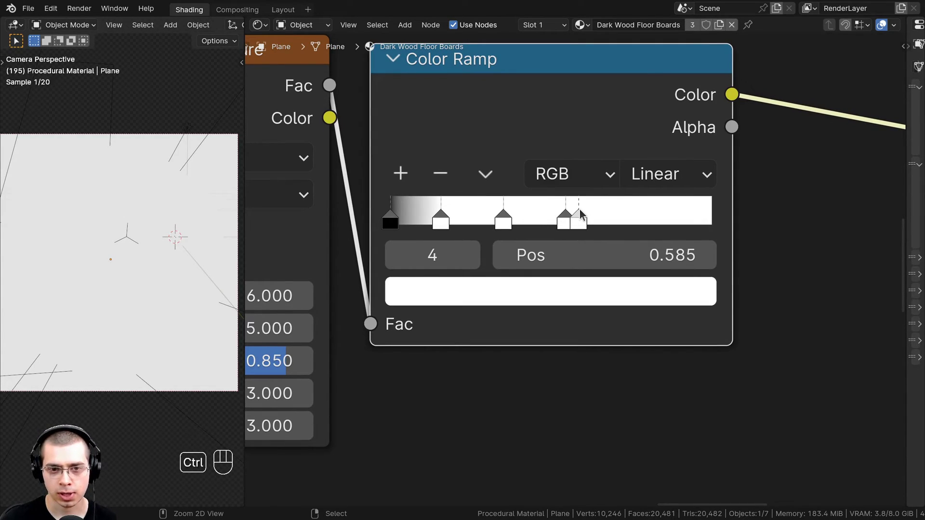
pyautogui.keyDown('ctrl'); pyautogui.click(648, 212); pyautogui.keyUp('ctrl')
pyautogui.moveTo(648, 212); pyautogui.dragTo(684, 213, button='middle')
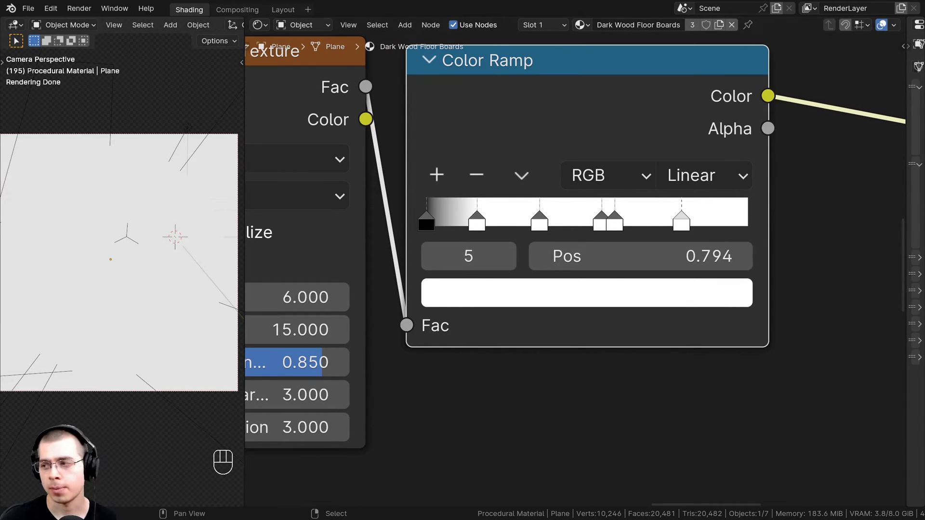
# Step: Set the Color Ramp stops at about 0.35 and 0.59 to black
pyautogui.click(540, 222)
pyautogui.click(553, 303)
pyautogui.moveTo(728, 73); pyautogui.dragTo(681, 293)
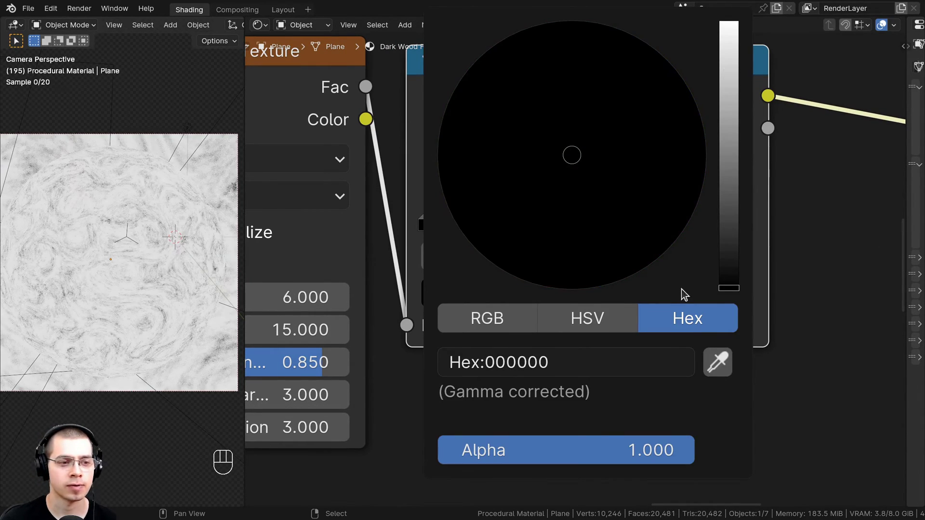
pyautogui.click(614, 221)
pyautogui.click(611, 289)
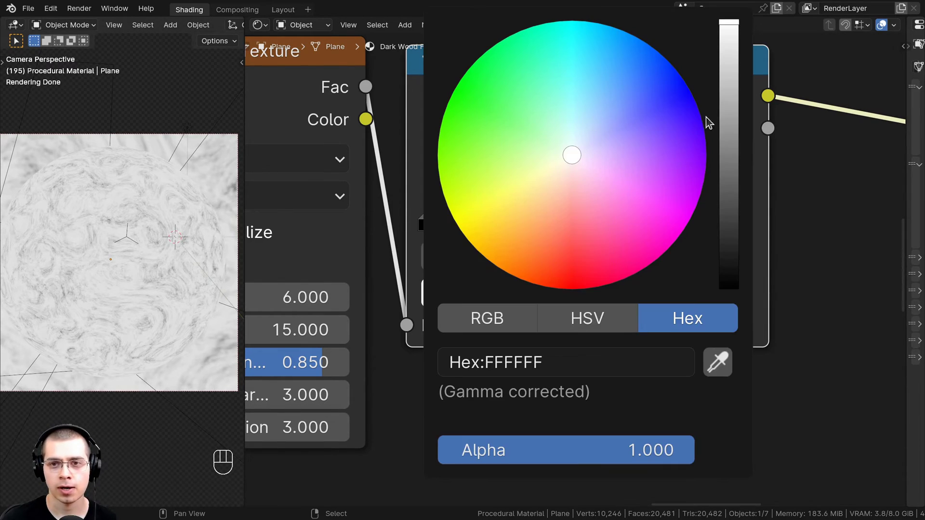
pyautogui.moveTo(729, 73); pyautogui.dragTo(130, 304)
pyautogui.keyDown('shift'); pyautogui.moveTo(85, 264); pyautogui.dragTo(97, 265, button='middle'); pyautogui.keyUp('shift')
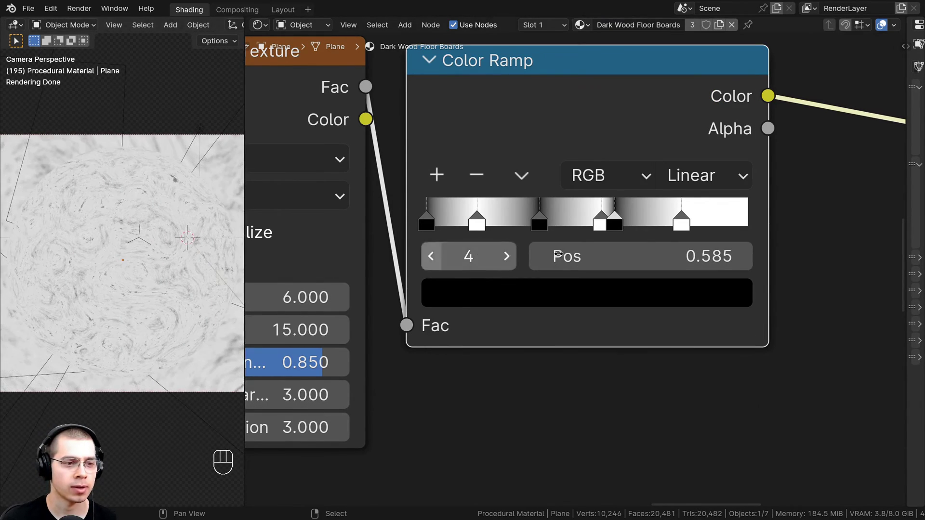
pyautogui.click(510, 256)
# Step: Examine the Brick Base Texture and Knots Base frames and their position relative to the new Noise Texture
pyautogui.scroll(-7, 509, 257)
pyautogui.moveTo(350, 322); pyautogui.dragTo(522, 237, button='middle')
pyautogui.scroll(1, 508, 295)
pyautogui.scroll(1, 445, 328)
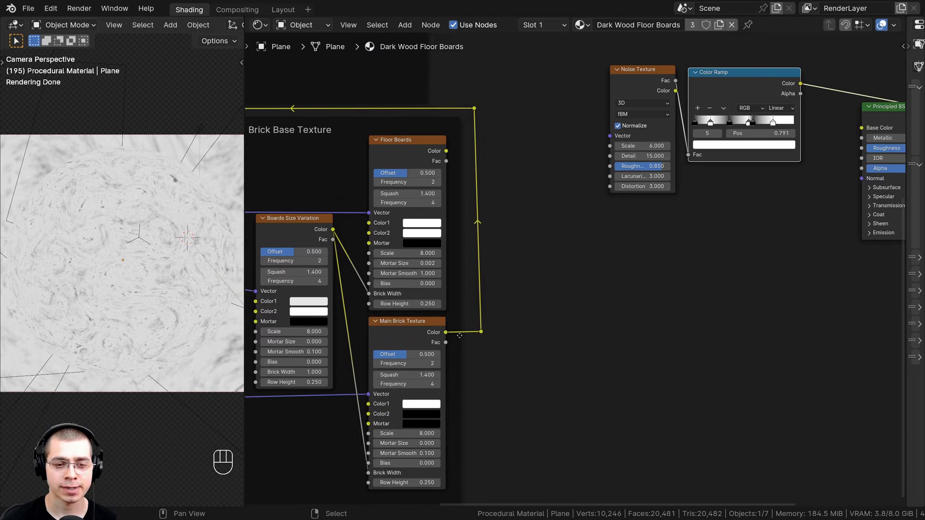
pyautogui.scroll(-3, 578, 160)
pyautogui.moveTo(569, 207); pyautogui.dragTo(587, 406, button='middle')
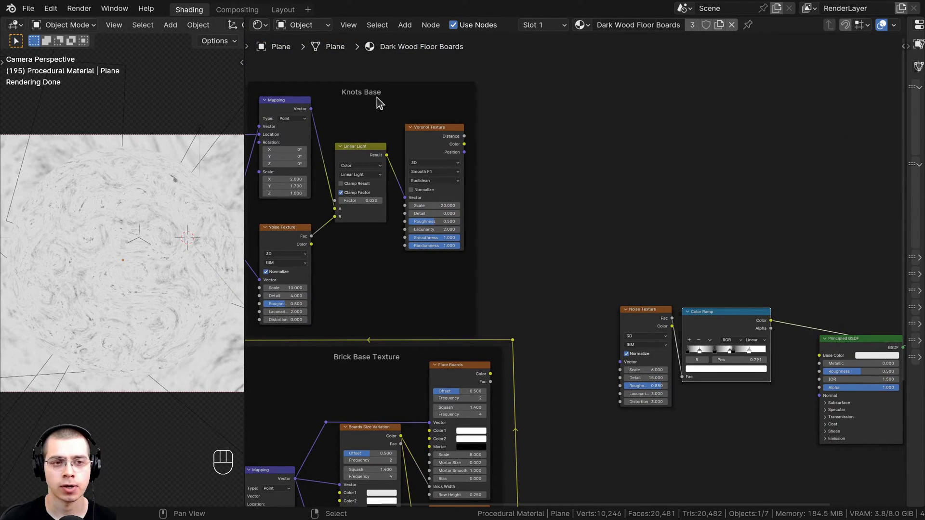
pyautogui.moveTo(483, 286); pyautogui.dragTo(467, 212, button='middle')
pyautogui.scroll(1, 468, 206)
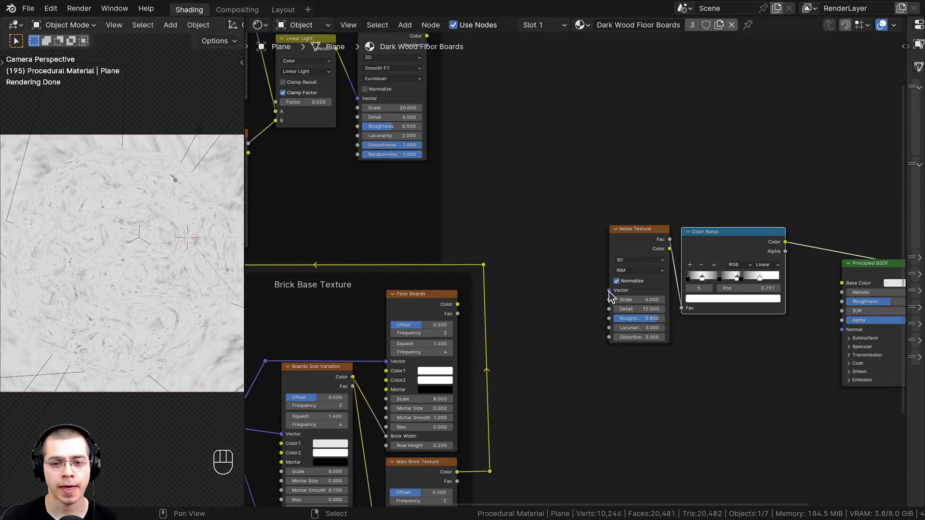
# Step: Add a Mix Color node in the free space before the new Noise Texture
pyautogui.click(630, 244)
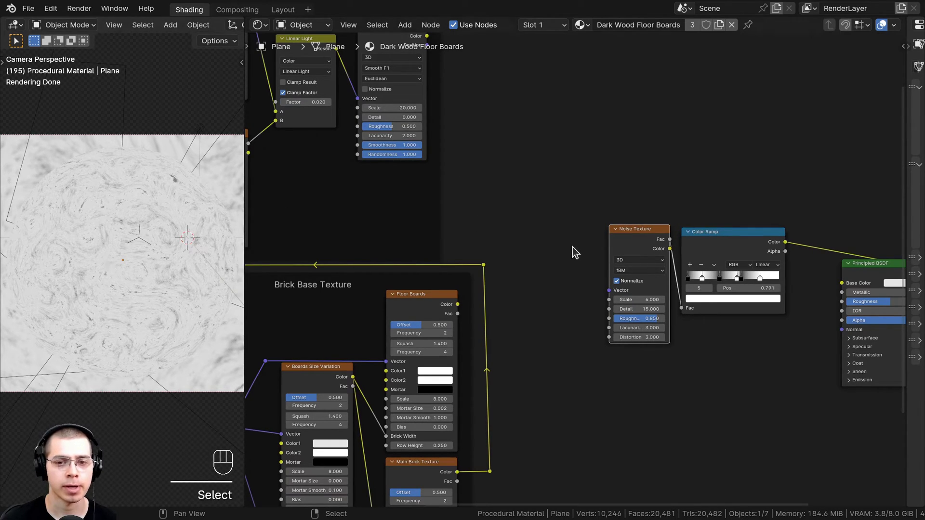
pyautogui.moveTo(557, 244); pyautogui.dragTo(556, 231, button='middle')
pyautogui.hotkey('shift', 'a')
pyautogui.write('mix')
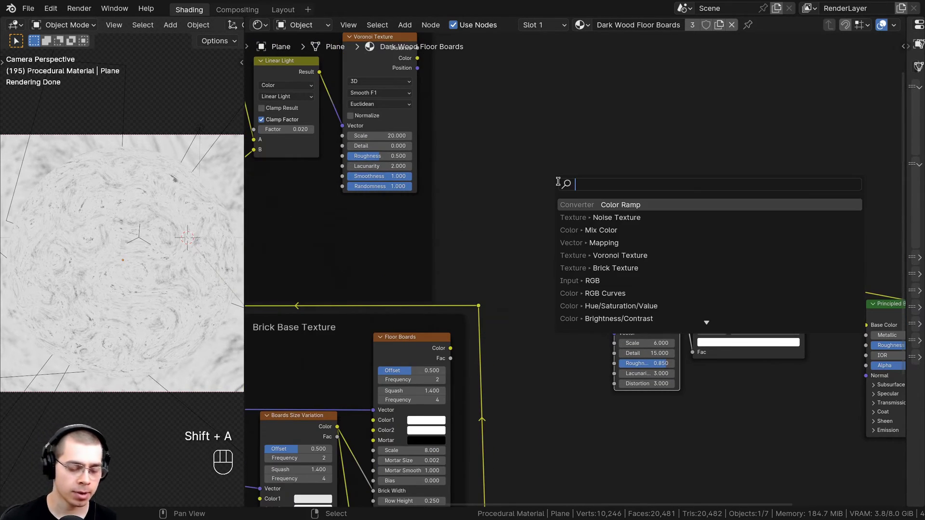
pyautogui.click(579, 207)
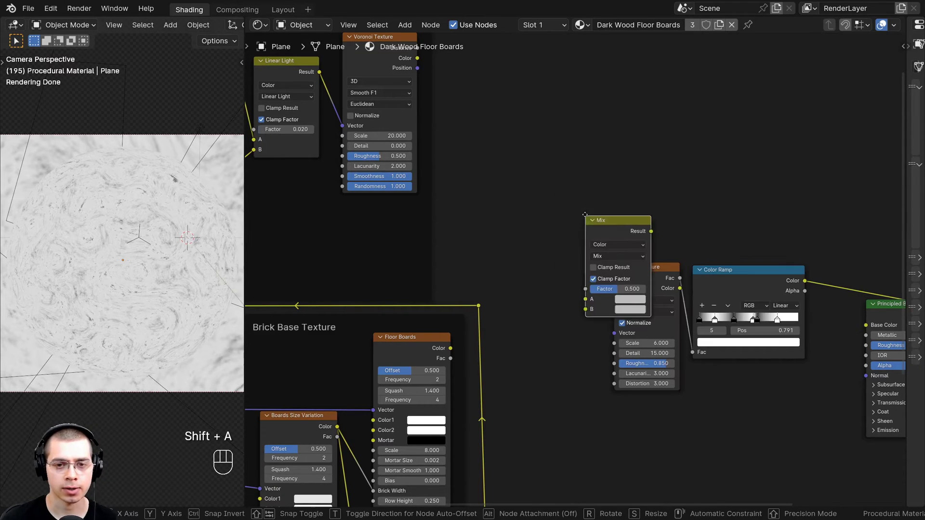
pyautogui.scroll(-1, 544, 188)
pyautogui.click(557, 191)
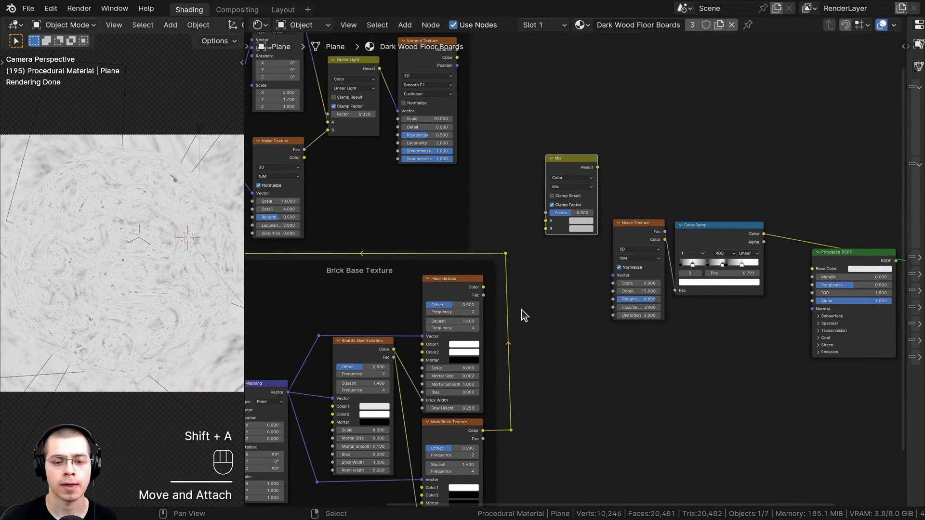
# Step: Connect the Main Brick Texture's Color, through its upper reroute, to the Mix node's Factor and preview the Mix node
pyautogui.scroll(2, 398, 265)
pyautogui.moveTo(398, 264); pyautogui.dragTo(449, 280, button='middle')
pyautogui.moveTo(441, 404); pyautogui.dragTo(442, 323, button='middle')
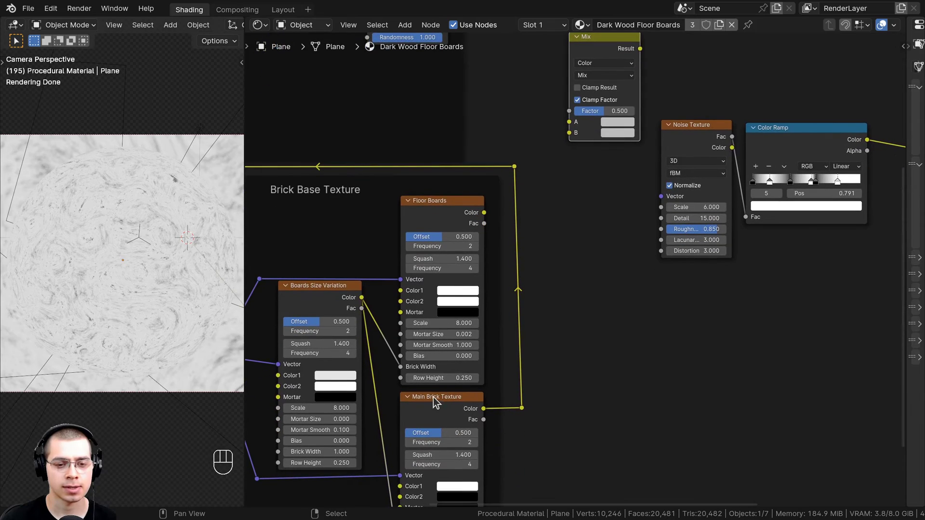
pyautogui.click(437, 400)
pyautogui.moveTo(526, 189); pyautogui.dragTo(448, 236, button='middle')
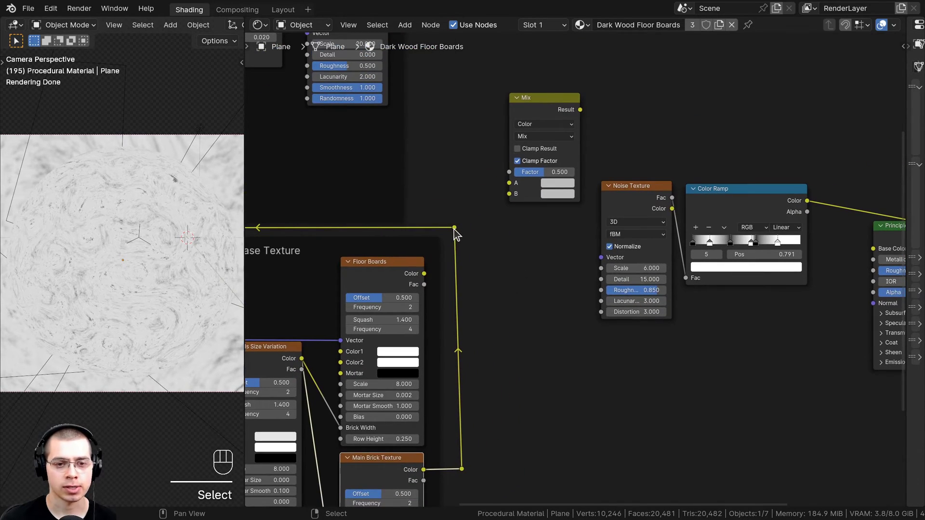
pyautogui.moveTo(454, 228); pyautogui.dragTo(461, 231)
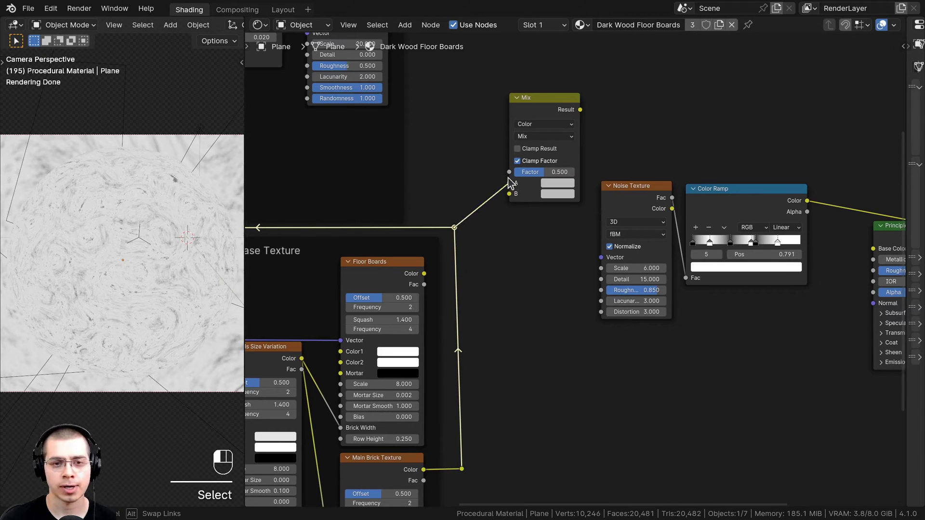
pyautogui.moveTo(510, 182); pyautogui.dragTo(513, 180)
pyautogui.keyDown('ctrl'); pyautogui.keyDown('shift'); pyautogui.click(547, 122); pyautogui.keyUp('shift'); pyautogui.keyUp('ctrl')
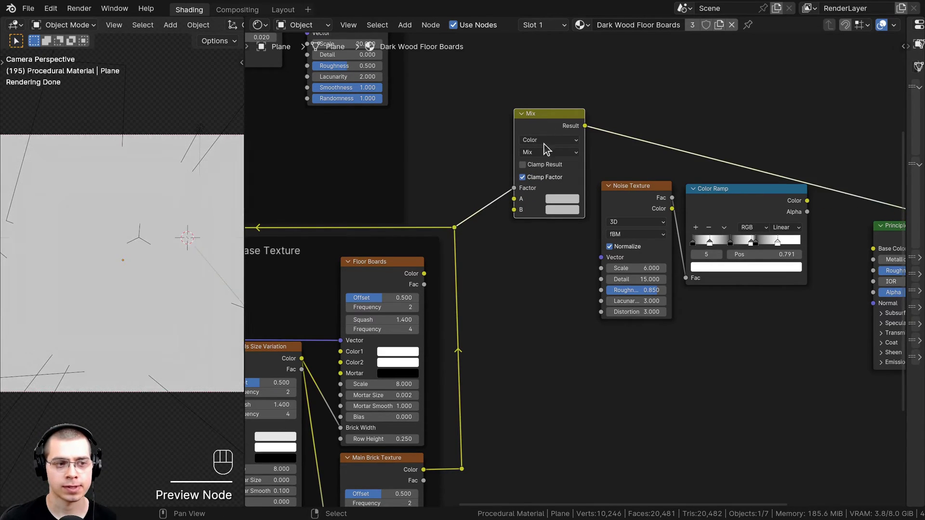
# Step: Connect the Distance output of the Voronoi Texture in Knots Base to the Mix node's A input
pyautogui.moveTo(485, 194); pyautogui.dragTo(498, 269, button='middle')
pyautogui.scroll(-1, 451, 210)
pyautogui.moveTo(452, 209); pyautogui.dragTo(495, 270, button='middle')
pyautogui.moveTo(438, 116); pyautogui.dragTo(553, 324)
pyautogui.scroll(2, 581, 253)
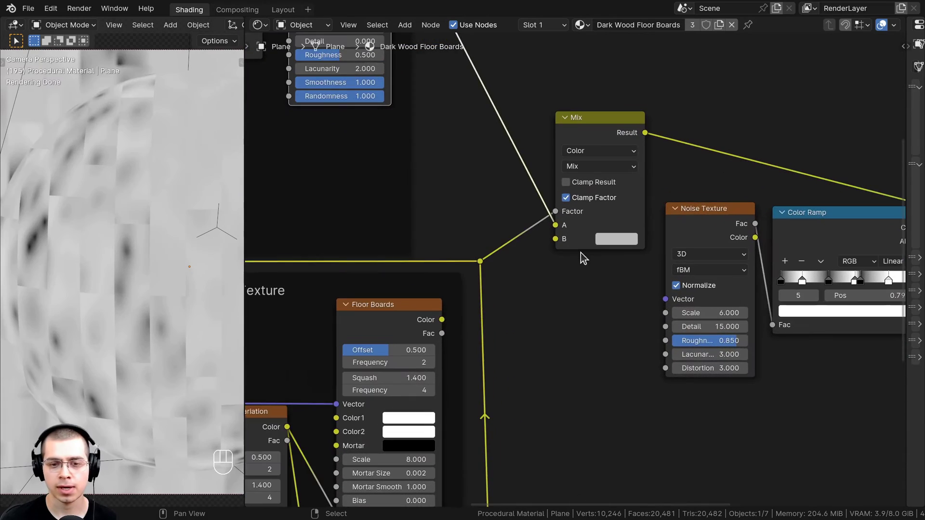
# Step: Set the Mix node's B color to pure white and check the boards in the viewport
pyautogui.click(616, 239)
pyautogui.moveTo(722, 112); pyautogui.dragTo(725, 39)
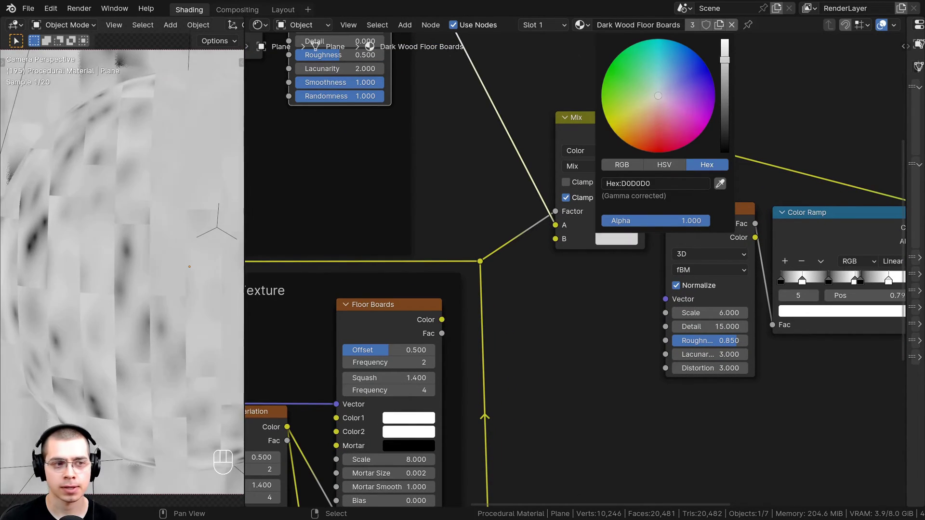
pyautogui.scroll(-3, 131, 216)
pyautogui.keyDown('shift'); pyautogui.moveTo(158, 235); pyautogui.dragTo(67, 349, button='middle'); pyautogui.keyUp('shift')
pyautogui.scroll(4, 79, 247)
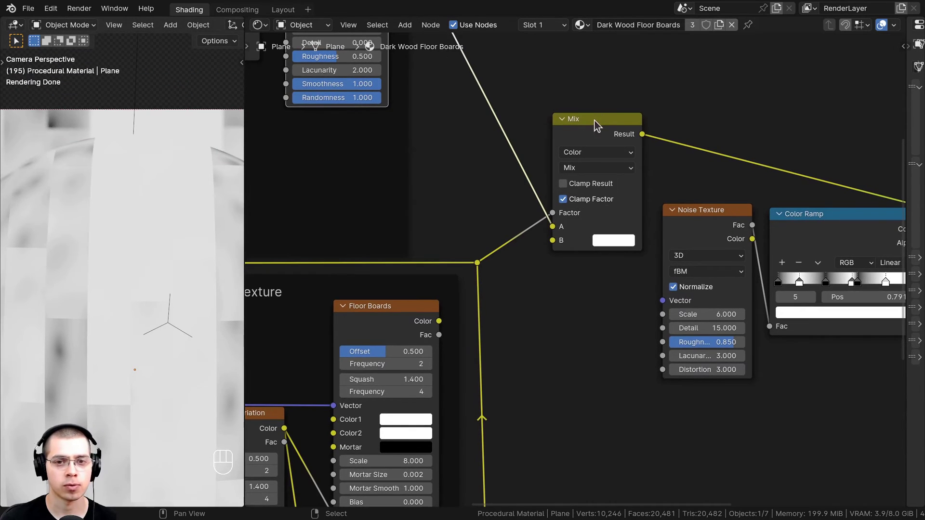
# Step: Connect the Mix node's Result to the Noise Texture's Vector input and preview the Color Ramp
pyautogui.moveTo(595, 120); pyautogui.dragTo(584, 134)
pyautogui.moveTo(599, 148); pyautogui.dragTo(540, 153, button='middle')
pyautogui.moveTo(576, 153); pyautogui.dragTo(603, 306)
pyautogui.moveTo(646, 242); pyautogui.dragTo(647, 241)
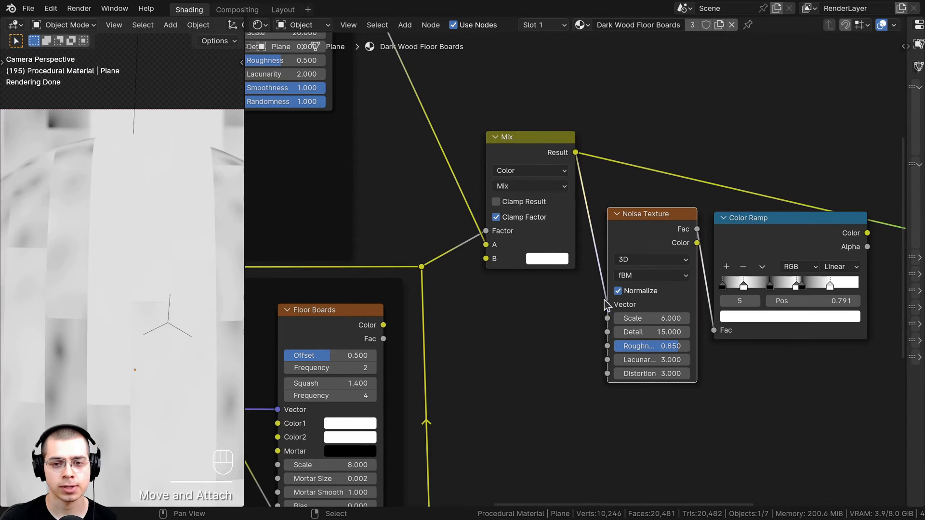
pyautogui.moveTo(639, 237); pyautogui.dragTo(607, 222, button='middle')
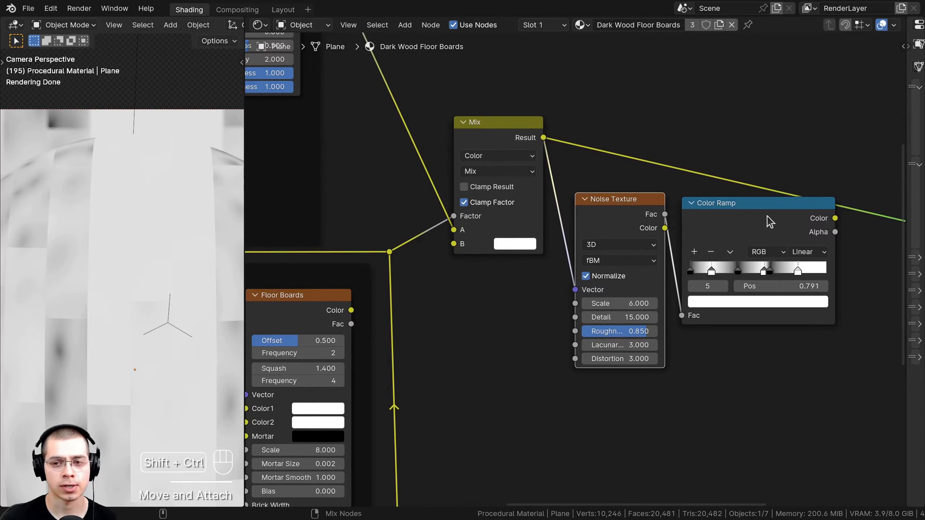
pyautogui.keyDown('ctrl'); pyautogui.keyDown('shift'); pyautogui.click(791, 211); pyautogui.keyUp('shift'); pyautogui.keyUp('ctrl')
# Step: Move the Noise Texture and Color Ramp up beside the Mix node in a compact row
pyautogui.moveTo(802, 158); pyautogui.dragTo(608, 245)
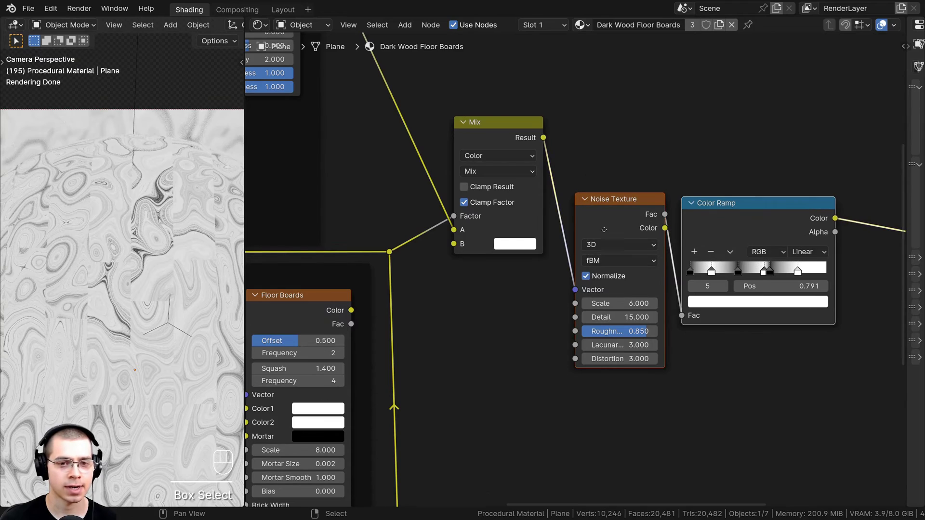
pyautogui.press('g')
pyautogui.click(596, 166)
pyautogui.press('g')
pyautogui.click(677, 105)
# Step: Shift the Mix, Noise Texture and Color Ramp nodes together, slightly away from the Brick Base Texture frame
pyautogui.press('b')
pyautogui.moveTo(682, 91); pyautogui.dragTo(467, 212)
pyautogui.press('g')
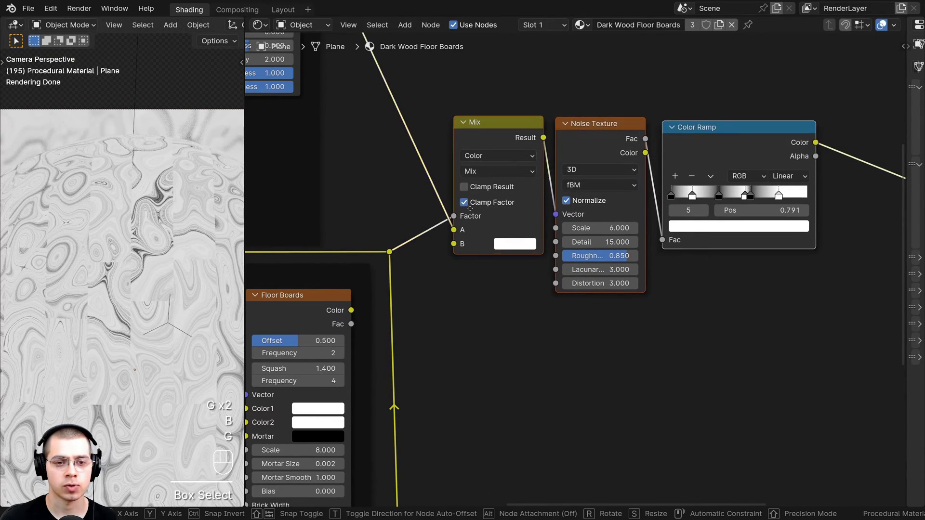
pyautogui.click(508, 208)
pyautogui.press('a')
pyautogui.scroll(-6, 498, 159)
pyautogui.press('b')
pyautogui.moveTo(513, 140); pyautogui.dragTo(689, 230)
pyautogui.press('g')
pyautogui.press('s')
pyautogui.click(698, 226)
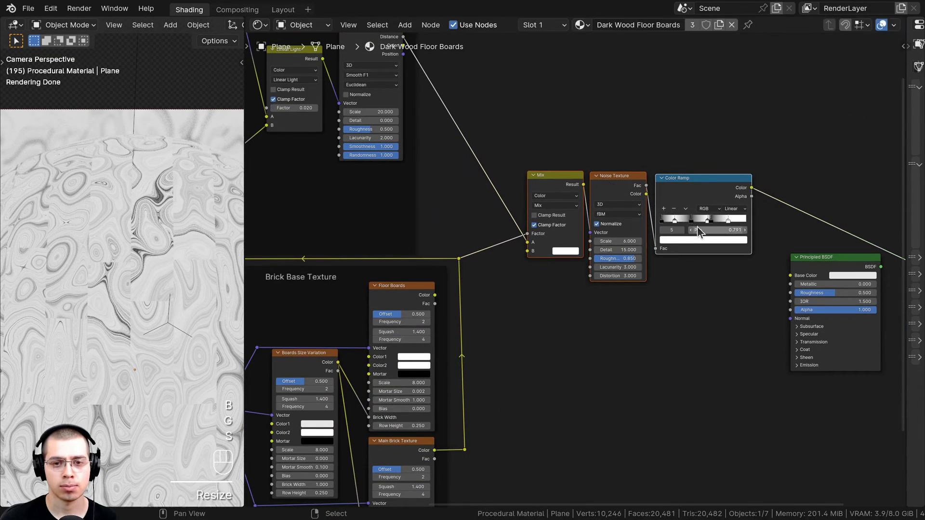
pyautogui.press('a')
pyautogui.moveTo(684, 192); pyautogui.dragTo(682, 190)
pyautogui.press('a')
pyautogui.moveTo(645, 237); pyautogui.dragTo(643, 251, button='middle')
# Step: Widen the 3D viewport and examine the knot and grain pattern across the boards up close
pyautogui.scroll(-2, 158, 360)
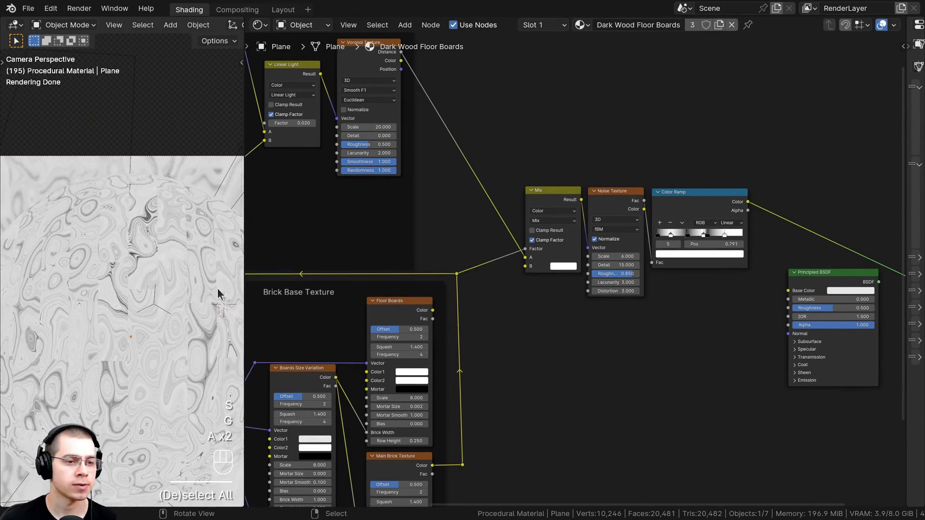
pyautogui.moveTo(242, 280); pyautogui.dragTo(322, 280)
pyautogui.scroll(3, 160, 298)
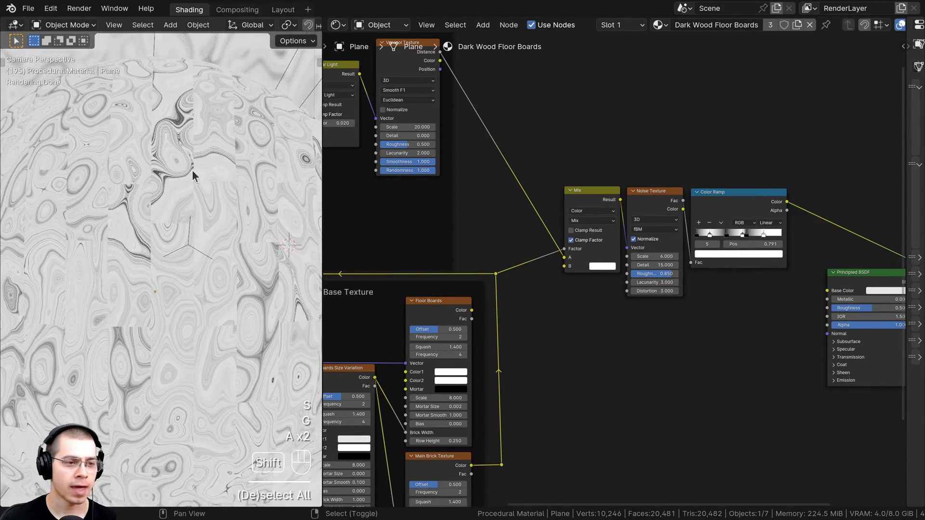
pyautogui.scroll(2, 224, 205)
pyautogui.scroll(1, 709, 184)
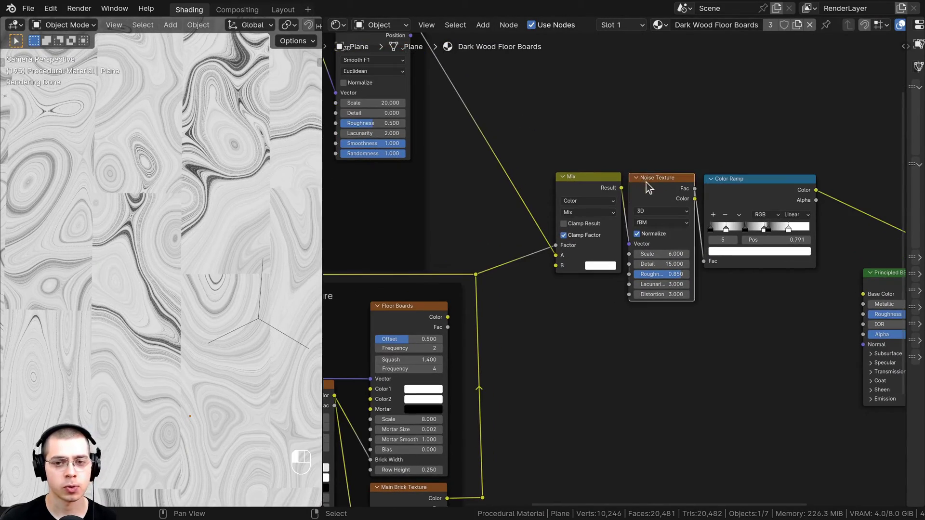
pyautogui.scroll(-2, 211, 180)
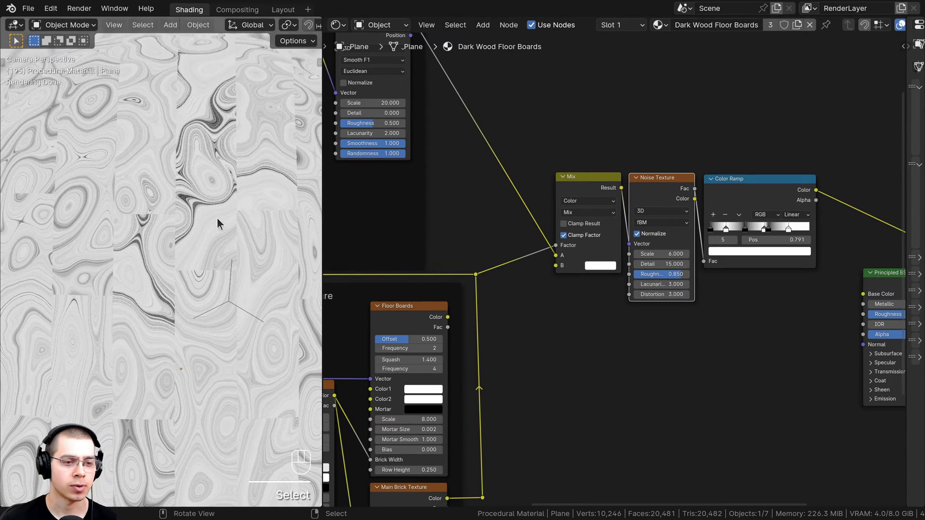
pyautogui.scroll(-2, 550, 201)
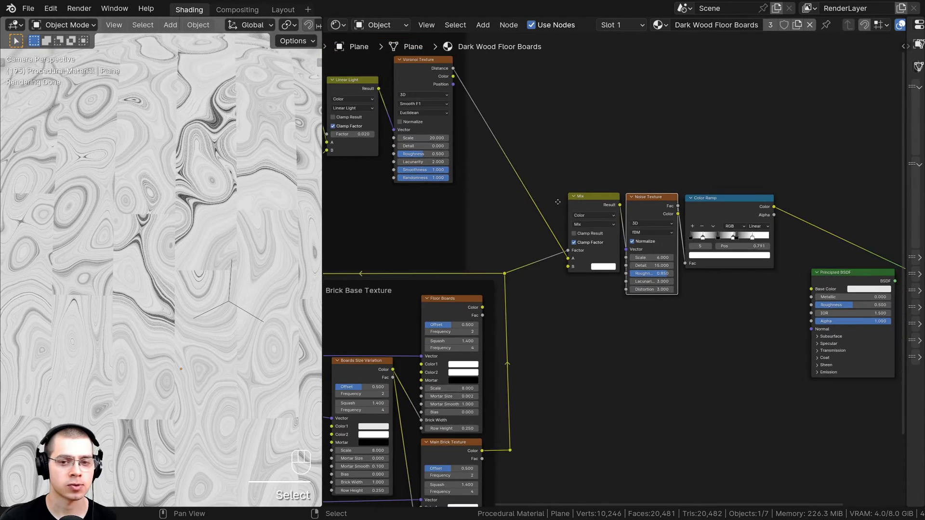
# Step: Join the Mix, Noise Texture and Color Ramp nodes into a new frame
pyautogui.moveTo(557, 202); pyautogui.dragTo(531, 219, button='middle')
pyautogui.moveTo(537, 152); pyautogui.dragTo(753, 338)
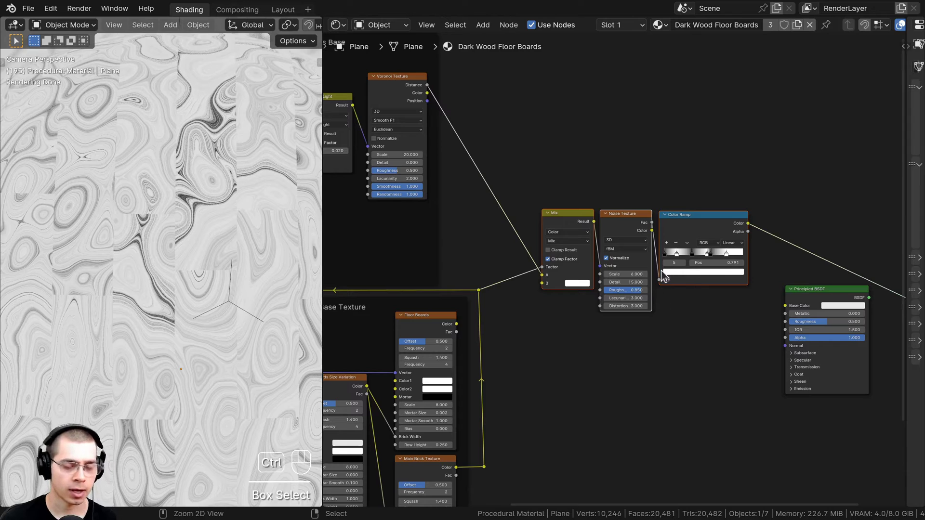
pyautogui.hotkey('ctrl', 'j')
pyautogui.scroll(2, 627, 241)
pyautogui.press('a')
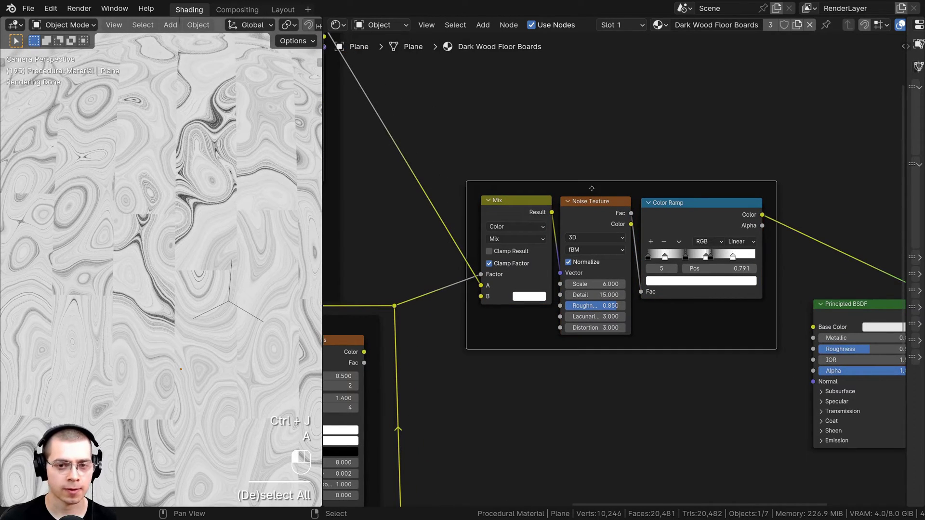
# Step: Label the new frame around the Mix, Noise Texture and Color Ramp nodes as Wood Base
pyautogui.press('F2')
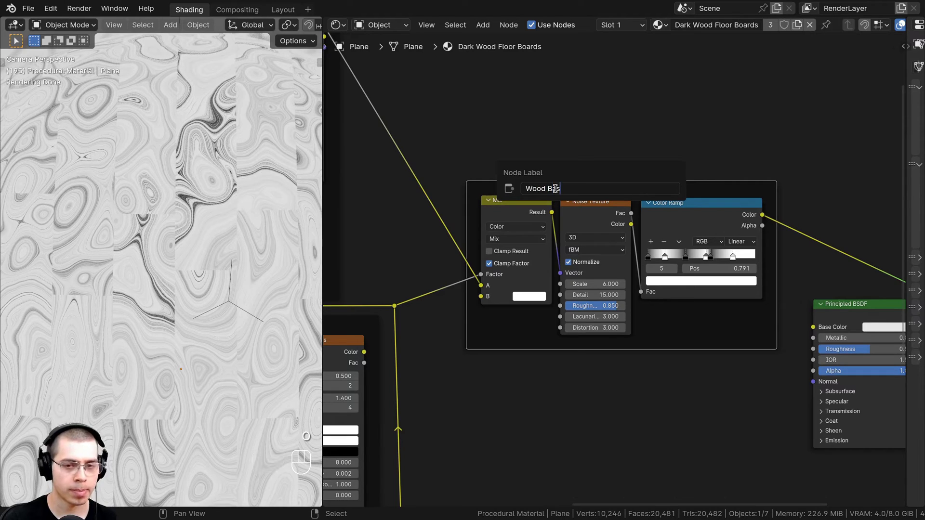
pyautogui.press('Return')
pyautogui.moveTo(493, 164); pyautogui.dragTo(540, 183, button='middle')
pyautogui.scroll(-3, 539, 183)
pyautogui.press('a')
pyautogui.press('a')
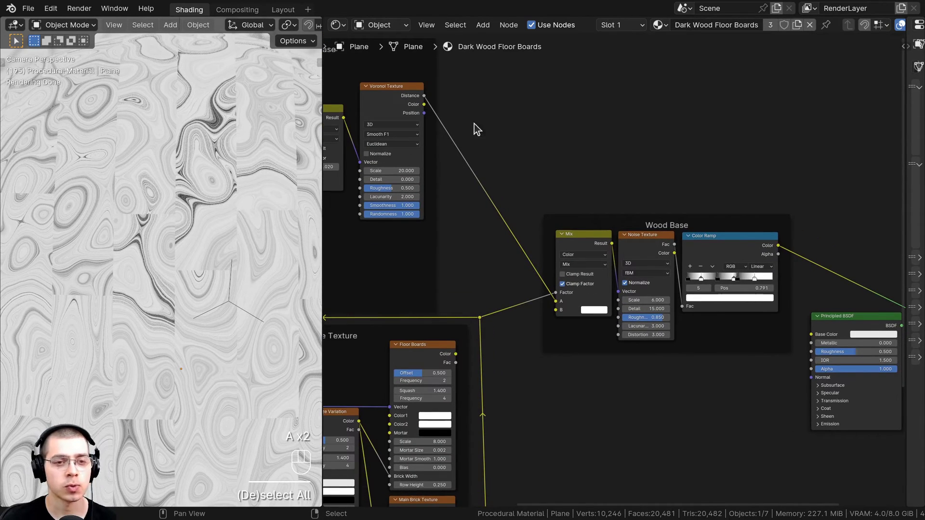
# Step: Add a Color Ramp node between the Voronoi Texture's Distance output and the A input of the Wood Base Mix node
pyautogui.moveTo(505, 143); pyautogui.dragTo(542, 162, button='middle')
pyautogui.scroll(1, 567, 165)
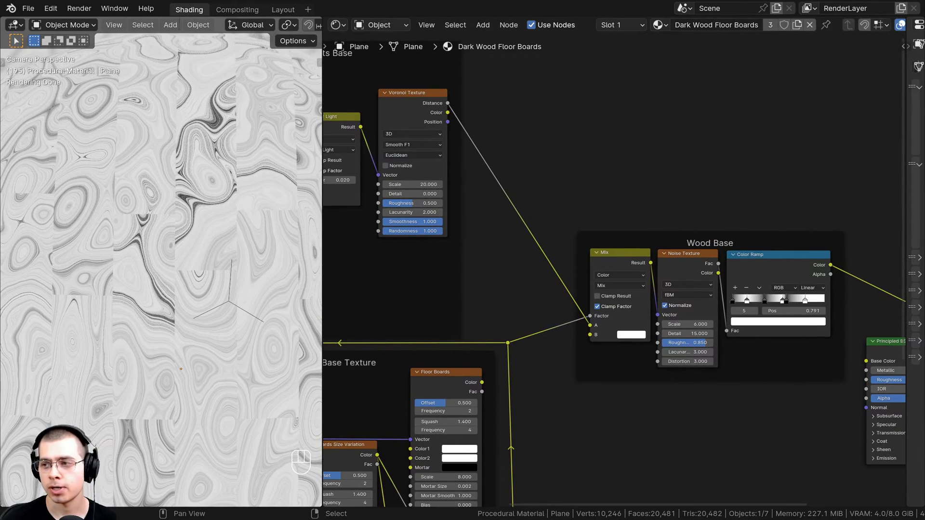
pyautogui.moveTo(679, 99); pyautogui.dragTo(675, 101, button='middle')
pyautogui.hotkey('shift', 'a')
pyautogui.click(673, 97)
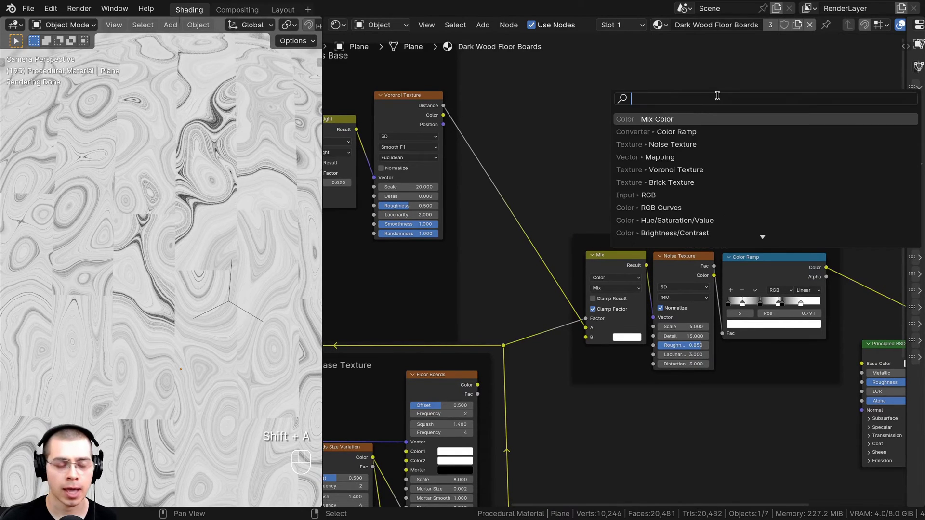
pyautogui.write('col')
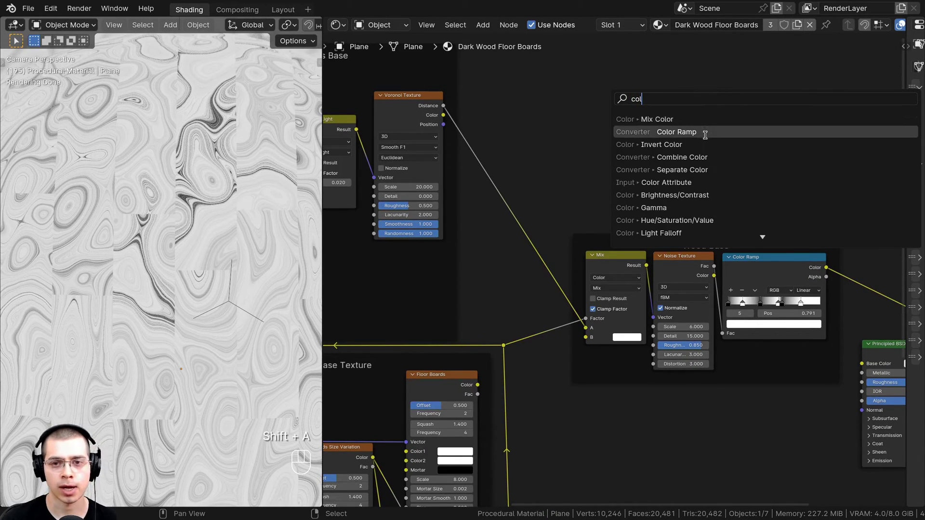
pyautogui.click(679, 132)
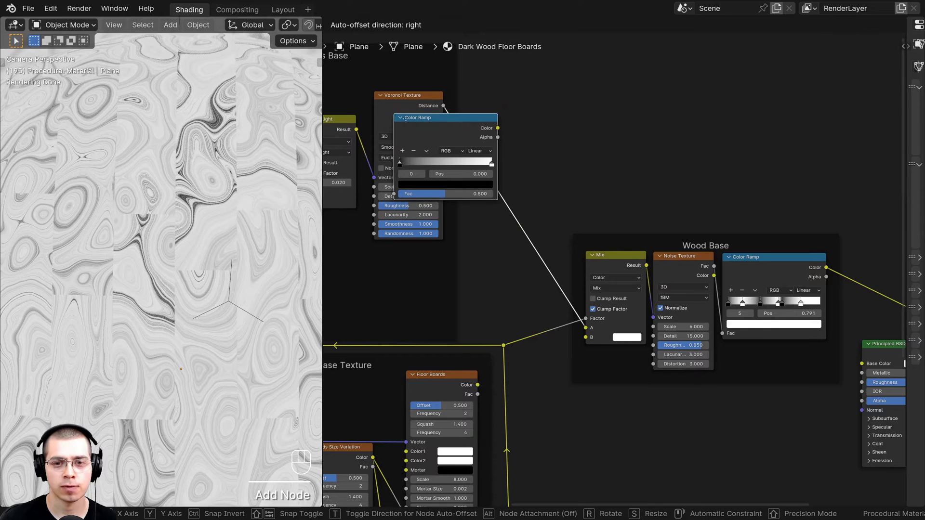
pyautogui.click(512, 156)
# Step: Move the Wood Base frame, Principled BSDF and Material Output together farther from the new Color Ramp
pyautogui.scroll(-2, 626, 212)
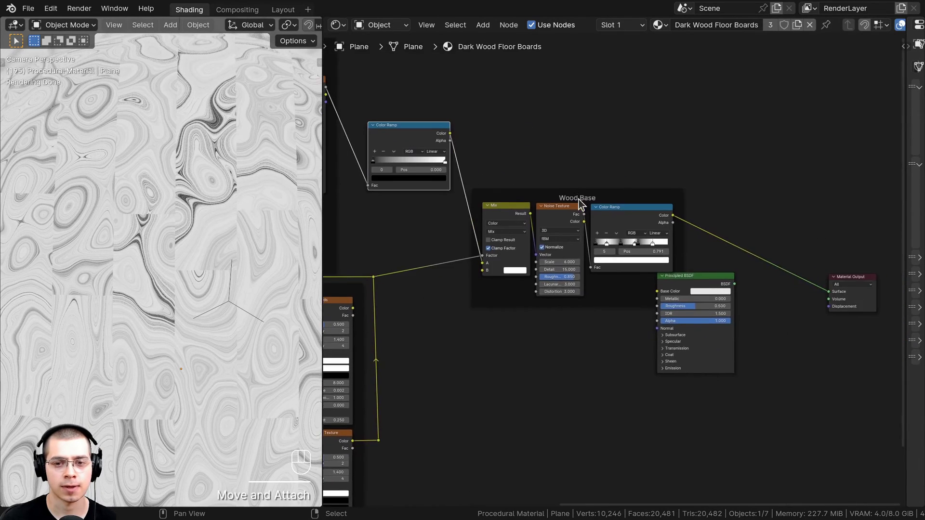
pyautogui.scroll(-3, 579, 199)
pyautogui.moveTo(516, 138); pyautogui.dragTo(866, 432)
pyautogui.press('g')
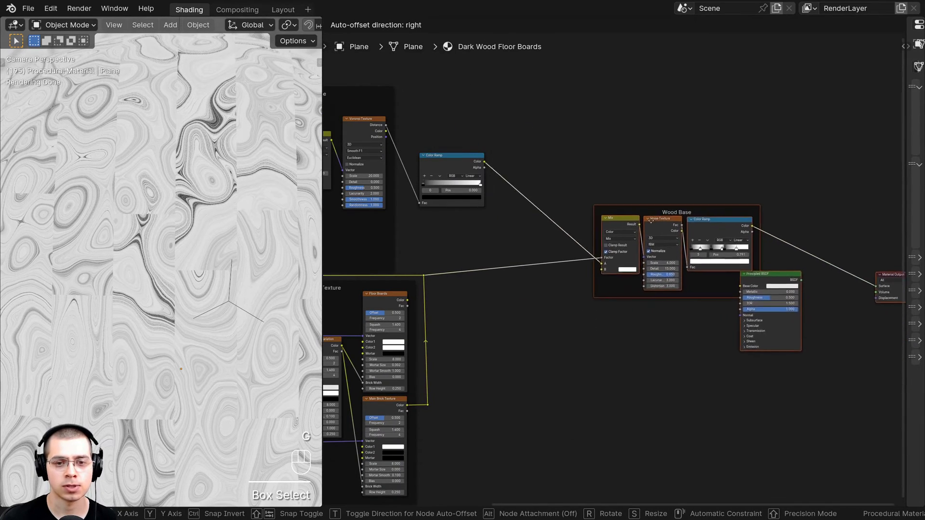
pyautogui.click(681, 217)
pyautogui.press('a')
# Step: Set the interpolation of the new Color Ramp after the Voronoi Texture to B-Spline
pyautogui.moveTo(457, 158); pyautogui.dragTo(477, 153)
pyautogui.scroll(4, 498, 178)
pyautogui.moveTo(498, 178); pyautogui.dragTo(513, 200, button='middle')
pyautogui.scroll(2, 548, 218)
pyautogui.scroll(2, 513, 200)
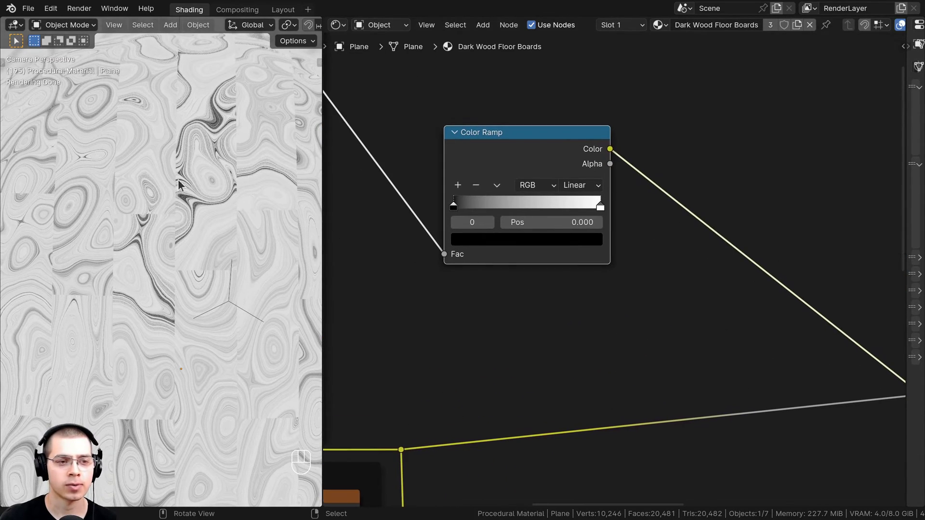
pyautogui.scroll(1, 570, 186)
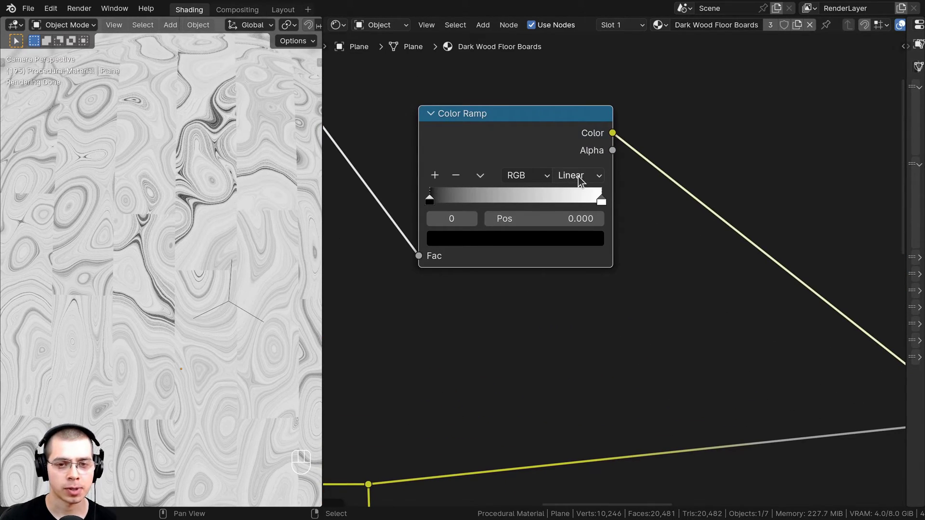
pyautogui.click(578, 176)
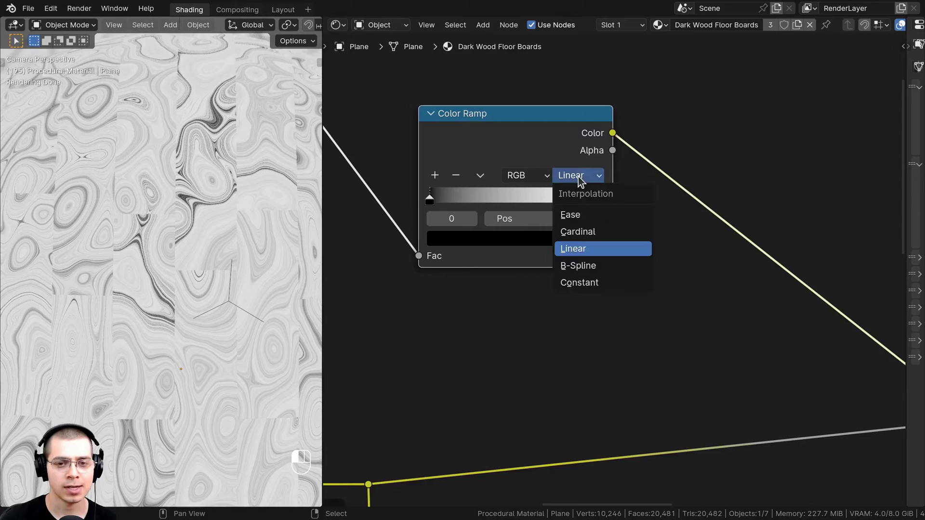
pyautogui.click(579, 265)
# Step: Reverse the ramp to run from white to black, with the white stop at 0.000 and the black stop at 0.126
pyautogui.moveTo(530, 261); pyautogui.dragTo(566, 282, button='middle')
pyautogui.moveTo(466, 221); pyautogui.dragTo(438, 215)
pyautogui.click(465, 220)
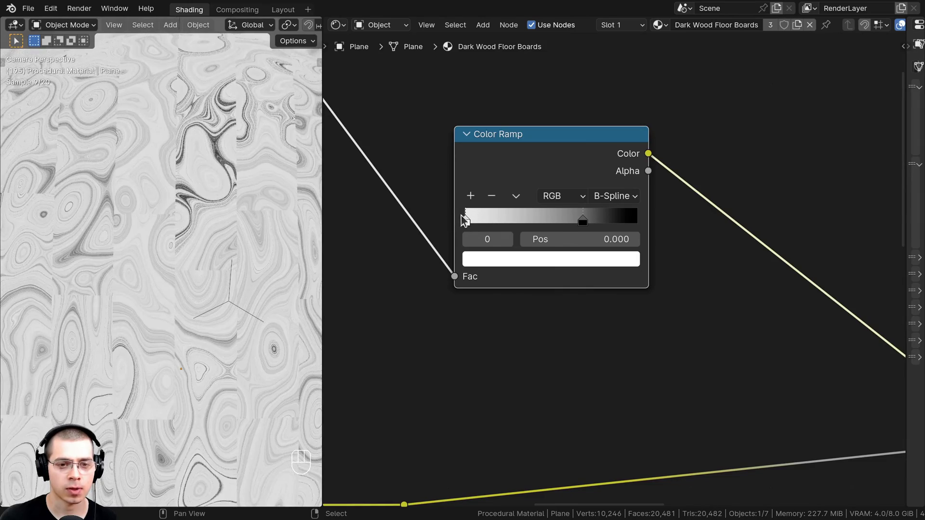
pyautogui.moveTo(591, 220); pyautogui.dragTo(492, 217)
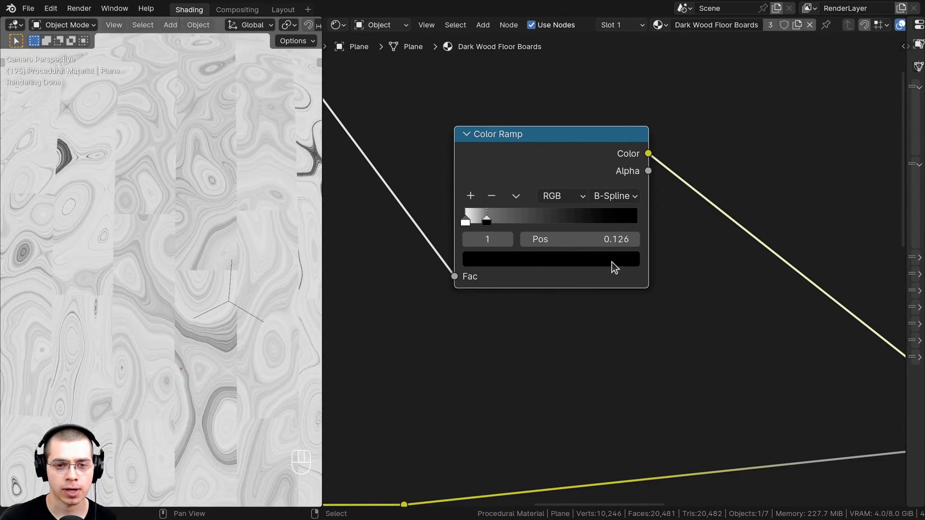
# Step: Add a third stop to the ramp, make it pure black and place it at 0.296
pyautogui.keyDown('ctrl'); pyautogui.click(586, 218); pyautogui.keyUp('ctrl')
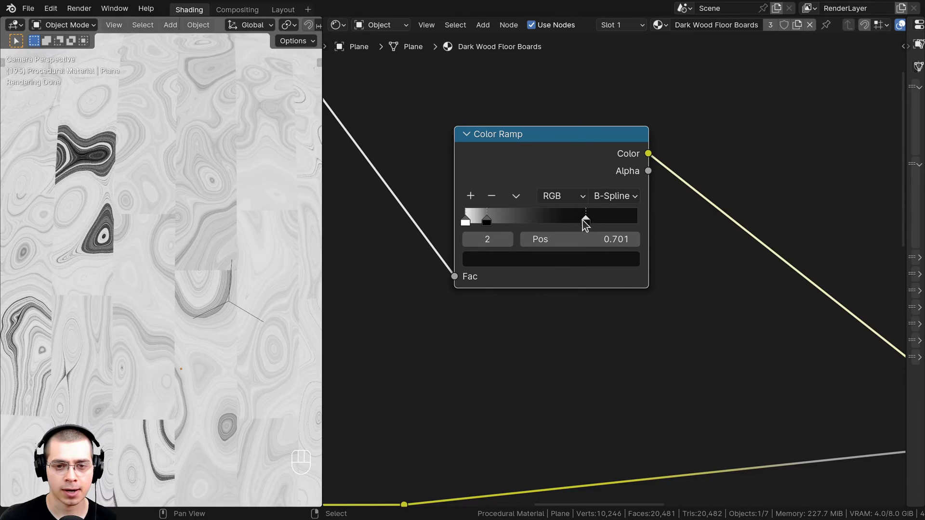
pyautogui.click(575, 259)
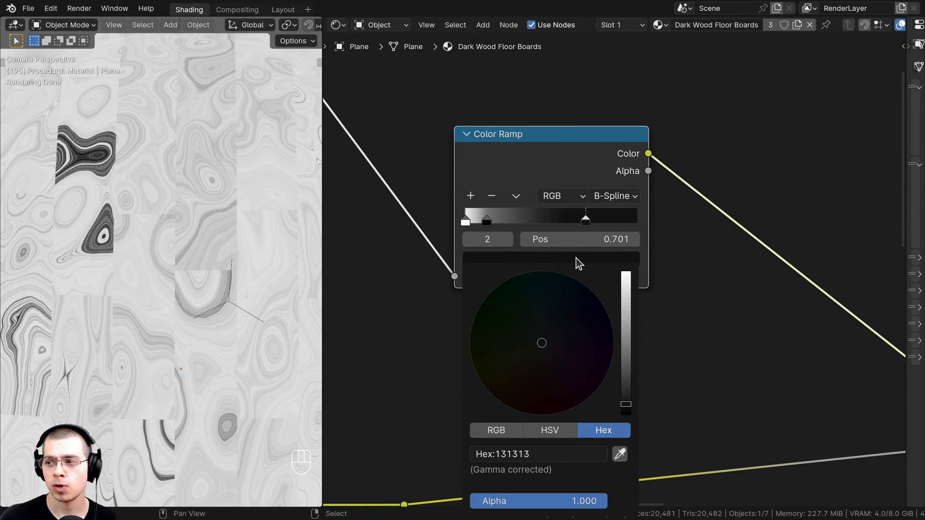
pyautogui.click(608, 261)
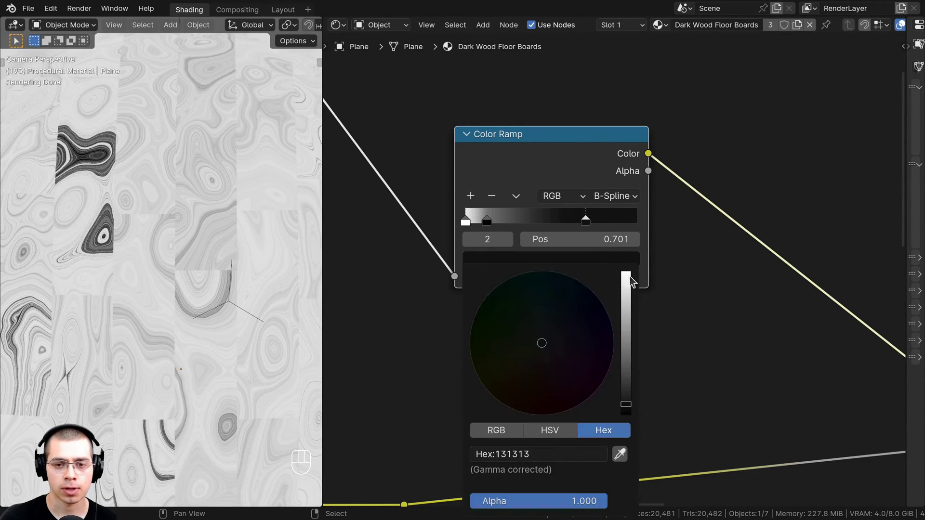
pyautogui.moveTo(626, 292); pyautogui.dragTo(626, 414)
pyautogui.scroll(1, 600, 182)
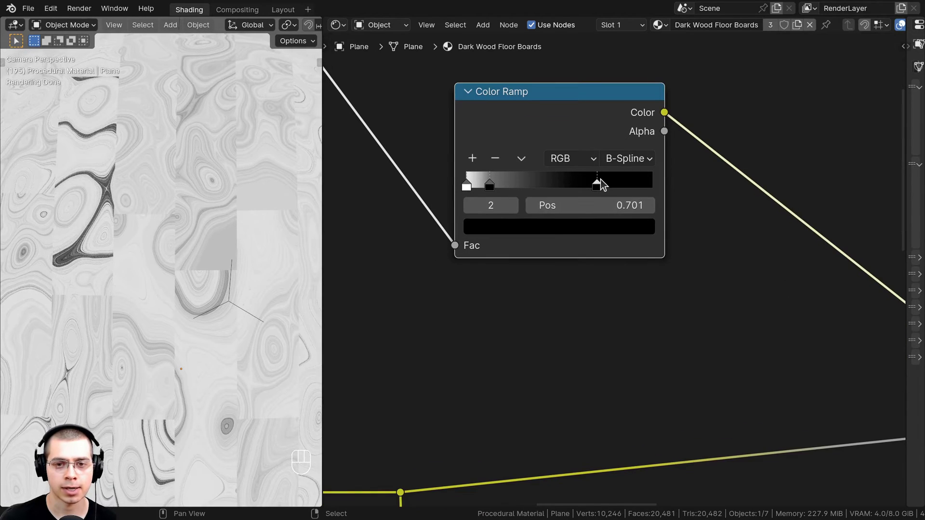
pyautogui.moveTo(600, 182); pyautogui.dragTo(515, 177)
# Step: Tighten the knot falloff by moving the third stop to 0.229 and the middle stop to 0.103
pyautogui.moveTo(518, 216); pyautogui.dragTo(573, 270, button='middle')
pyautogui.scroll(7, 573, 270)
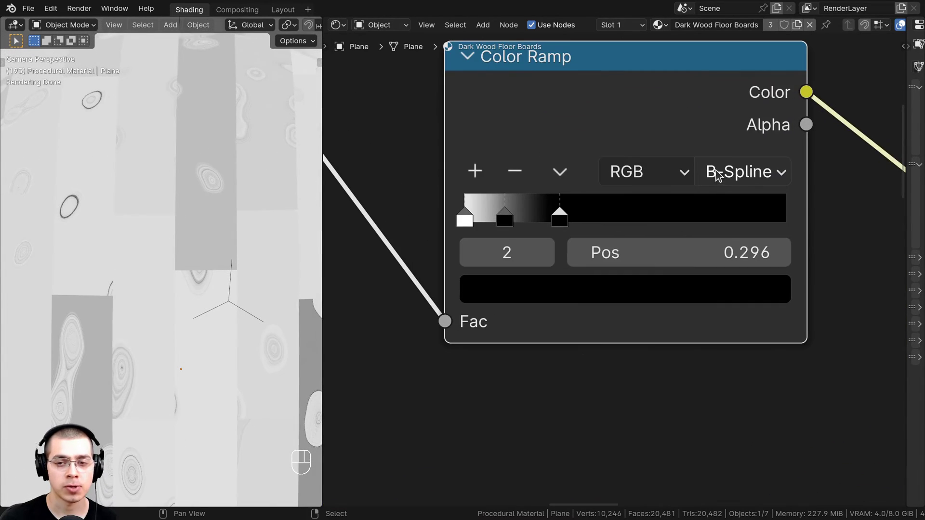
pyautogui.click(725, 178)
pyautogui.click(725, 181)
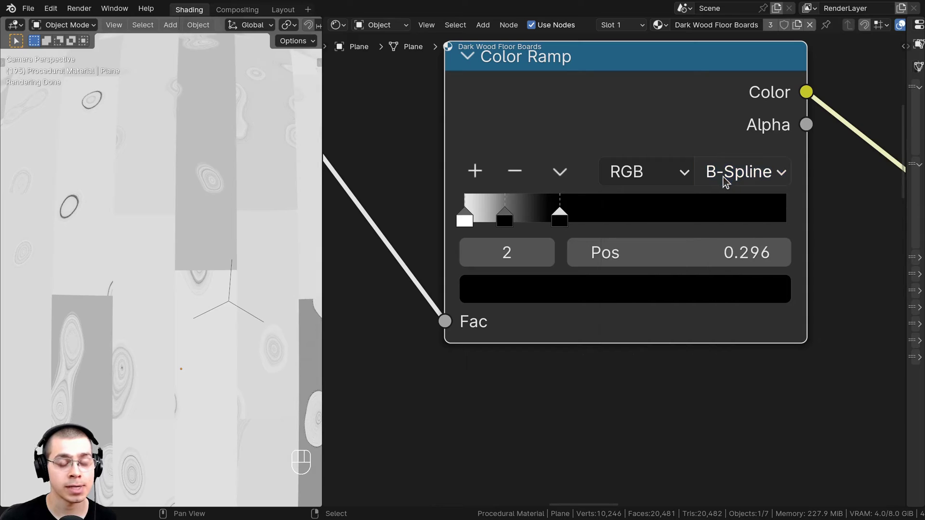
pyautogui.click(504, 216)
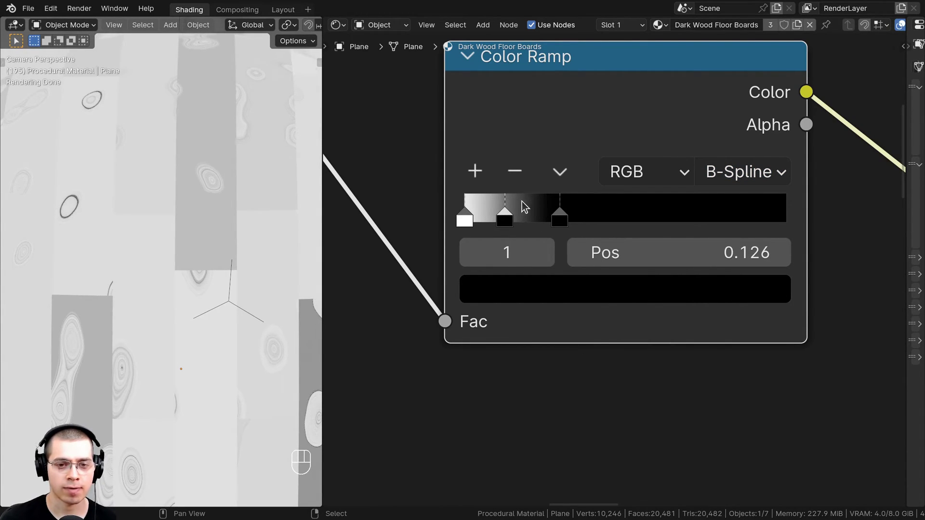
pyautogui.moveTo(562, 216)
pyautogui.mouseDown()
pyautogui.moveTo(654, 225)
pyautogui.moveTo(557, 233)
pyautogui.mouseUp()
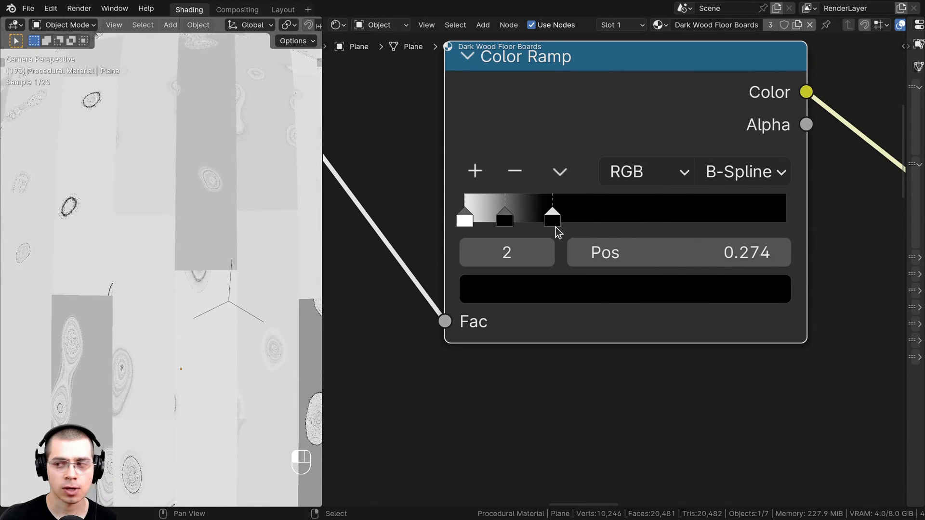
pyautogui.moveTo(569, 228); pyautogui.dragTo(611, 242, button='middle')
pyautogui.moveTo(596, 231); pyautogui.dragTo(583, 233)
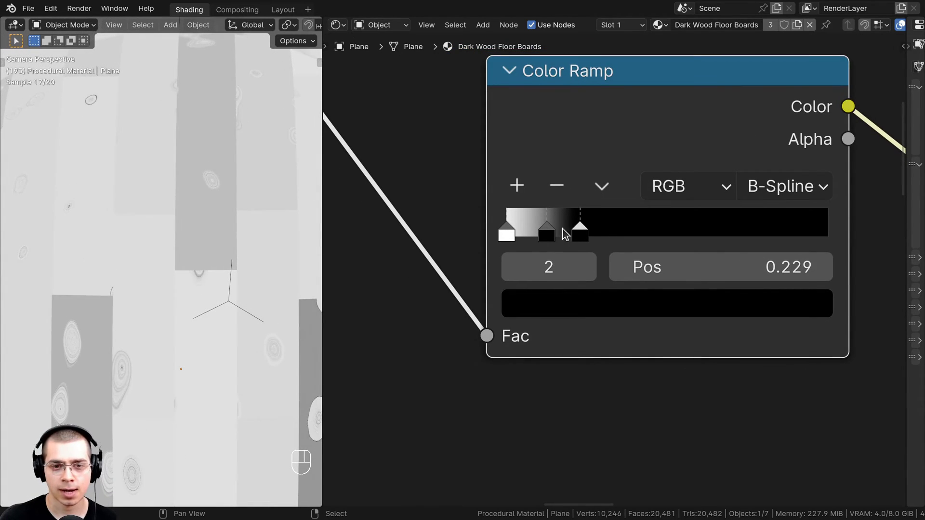
pyautogui.moveTo(550, 234); pyautogui.dragTo(544, 233)
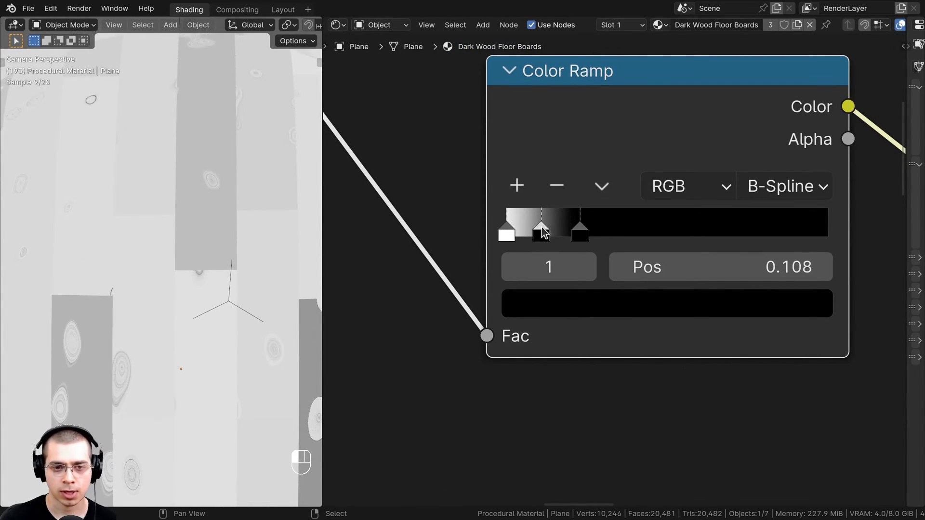
pyautogui.click(506, 235)
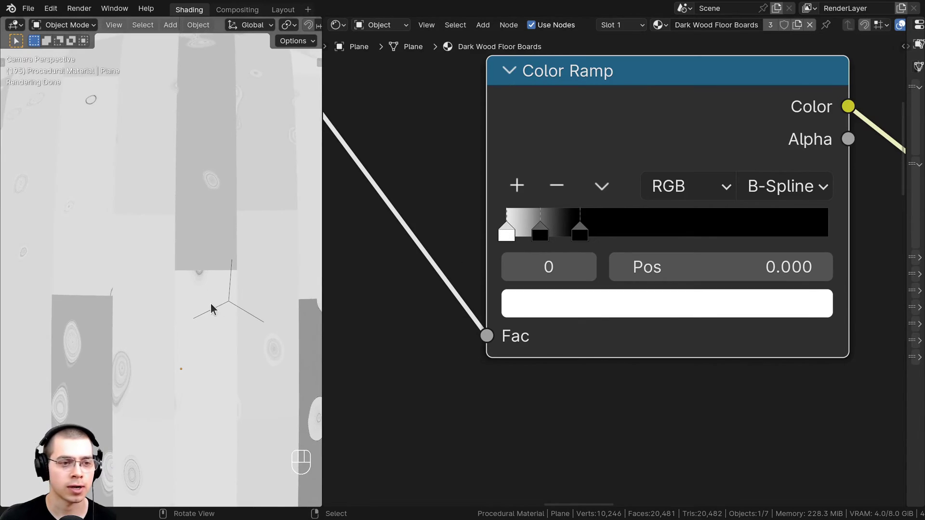
# Step: Nudge the ramp's third stop slightly closer to the middle stop, checking the knots across the whole floor
pyautogui.scroll(-4, 210, 308)
pyautogui.moveTo(580, 232)
pyautogui.mouseDown()
pyautogui.moveTo(667, 244)
pyautogui.moveTo(608, 249)
pyautogui.moveTo(656, 256)
pyautogui.moveTo(591, 255)
pyautogui.moveTo(576, 233)
pyautogui.mouseUp()
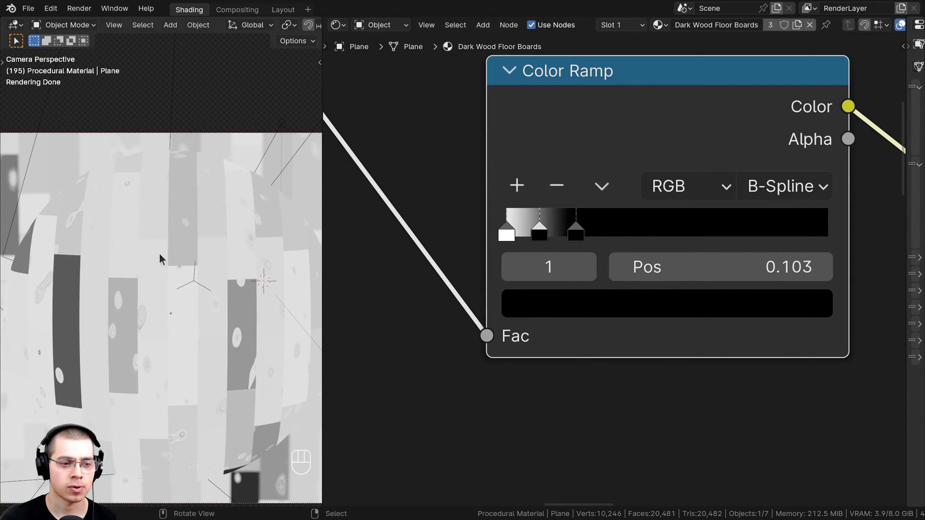
pyautogui.scroll(-4, 161, 270)
pyautogui.scroll(4, 161, 314)
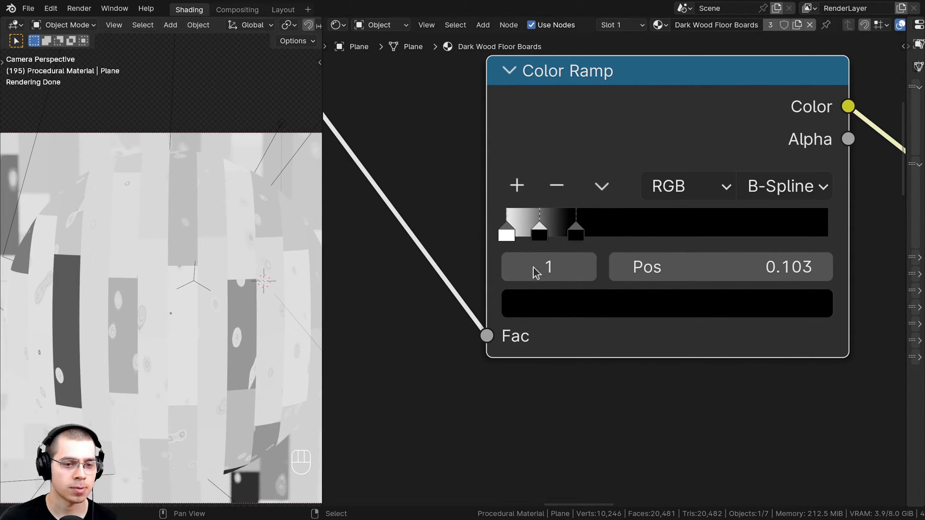
# Step: Make room before the Color Ramp and insert a Hue/Saturation/Value node between the Voronoi Texture and the ramp
pyautogui.scroll(-6, 534, 256)
pyautogui.moveTo(536, 194); pyautogui.dragTo(599, 154)
pyautogui.moveTo(500, 137); pyautogui.dragTo(489, 120, button='middle')
pyautogui.hotkey('shift', 'a')
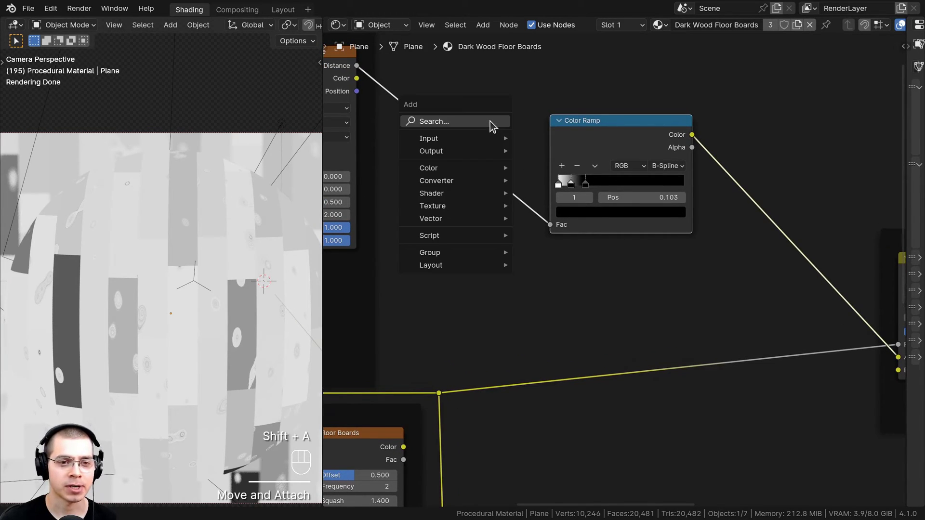
pyautogui.click(490, 121)
pyautogui.write('hue')
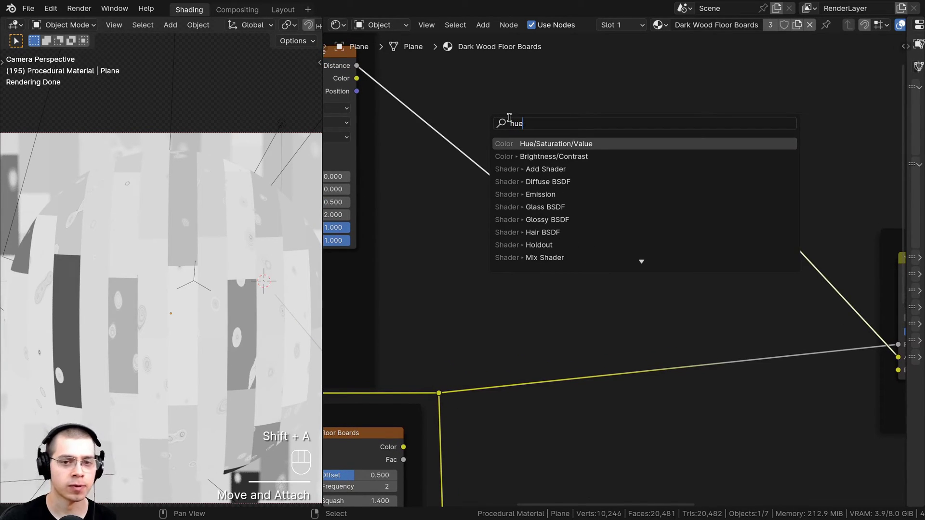
pyautogui.click(520, 145)
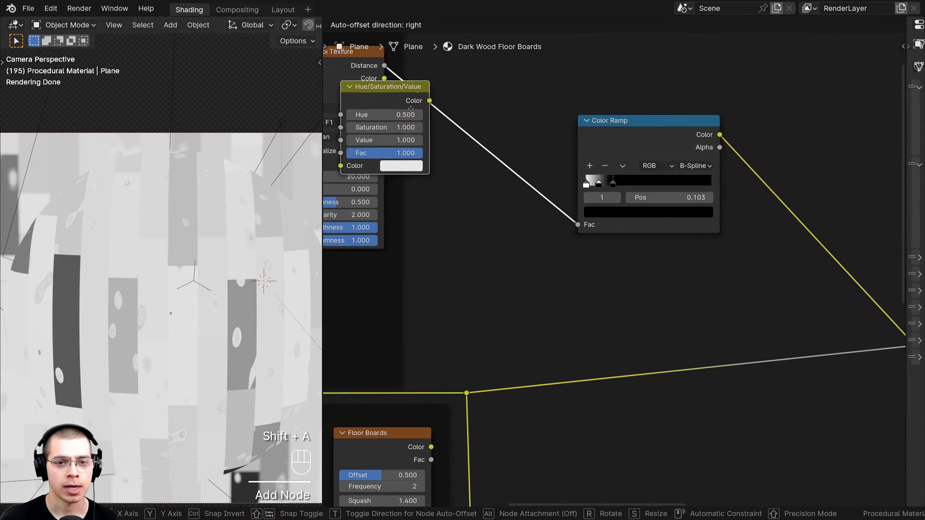
pyautogui.click(439, 129)
# Step: Try a Value of 0.780 on the Hue/Saturation/Value node to test its effect on the knot size
pyautogui.moveTo(531, 149)
pyautogui.mouseDown()
pyautogui.moveTo(549, 146)
pyautogui.moveTo(521, 138)
pyautogui.moveTo(534, 138)
pyautogui.mouseUp()
pyautogui.scroll(1, 512, 172)
pyautogui.moveTo(489, 175)
pyautogui.mouseDown()
pyautogui.moveTo(528, 176)
pyautogui.moveTo(454, 175)
pyautogui.moveTo(516, 175)
pyautogui.moveTo(487, 175)
pyautogui.mouseUp()
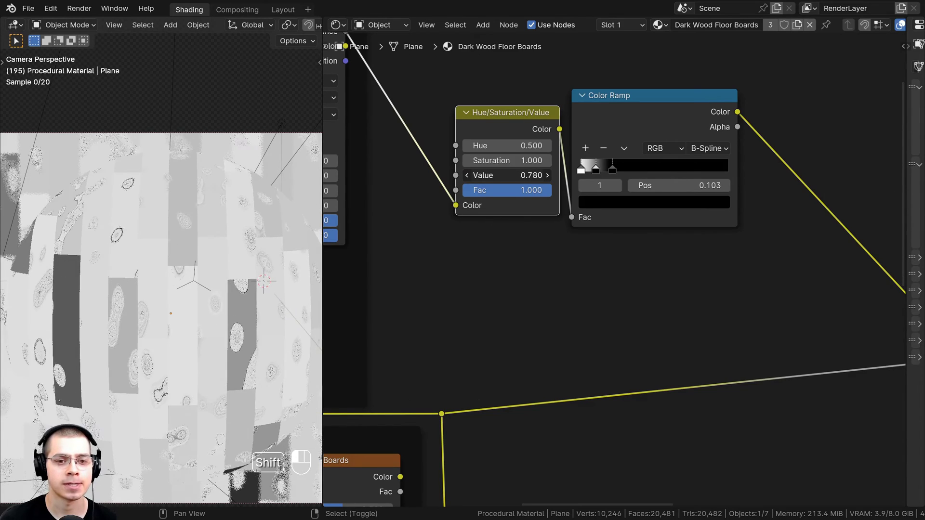
pyautogui.rightClick(488, 176)
# Step: Move the Hue/Saturation/Value node up level with the Color Ramp beside it
pyautogui.moveTo(500, 123); pyautogui.dragTo(502, 109)
pyautogui.scroll(-2, 502, 109)
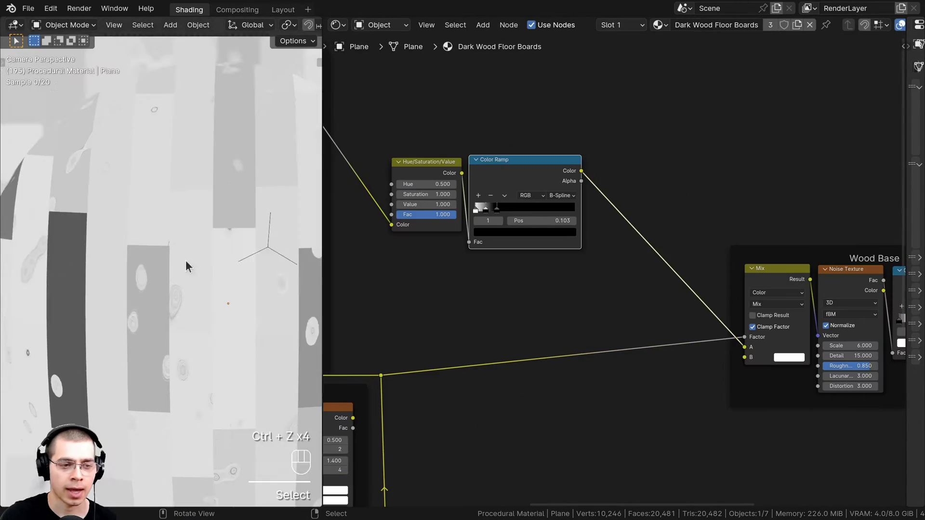
# Step: Examine the rings inside the knots up close and the Noise Texture in the Wood Base frame that shapes them
pyautogui.scroll(2, 186, 264)
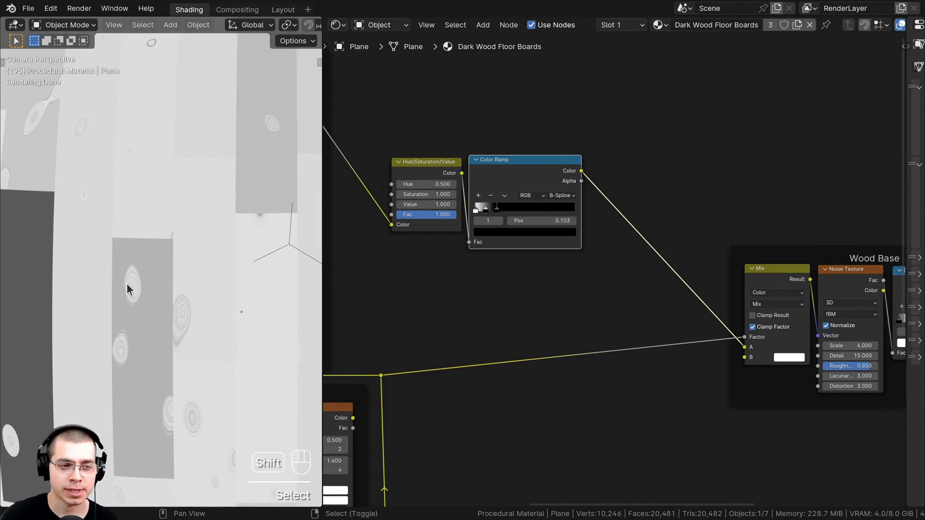
pyautogui.keyDown('shift'); pyautogui.moveTo(127, 284); pyautogui.dragTo(176, 216, button='middle'); pyautogui.keyUp('shift')
pyautogui.scroll(2, 165, 147)
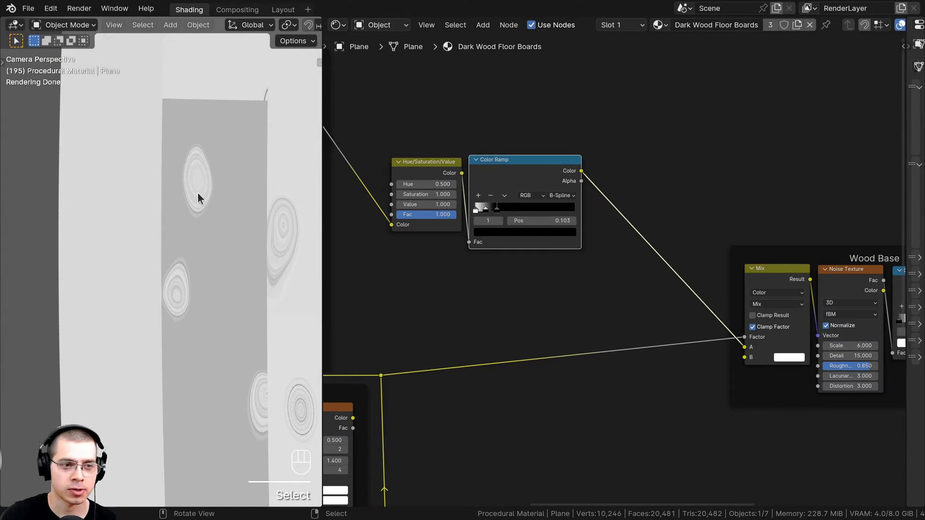
pyautogui.moveTo(559, 202); pyautogui.dragTo(547, 241, button='middle')
pyautogui.scroll(1, 641, 234)
pyautogui.moveTo(768, 268); pyautogui.dragTo(660, 244, button='middle')
pyautogui.scroll(1, 660, 244)
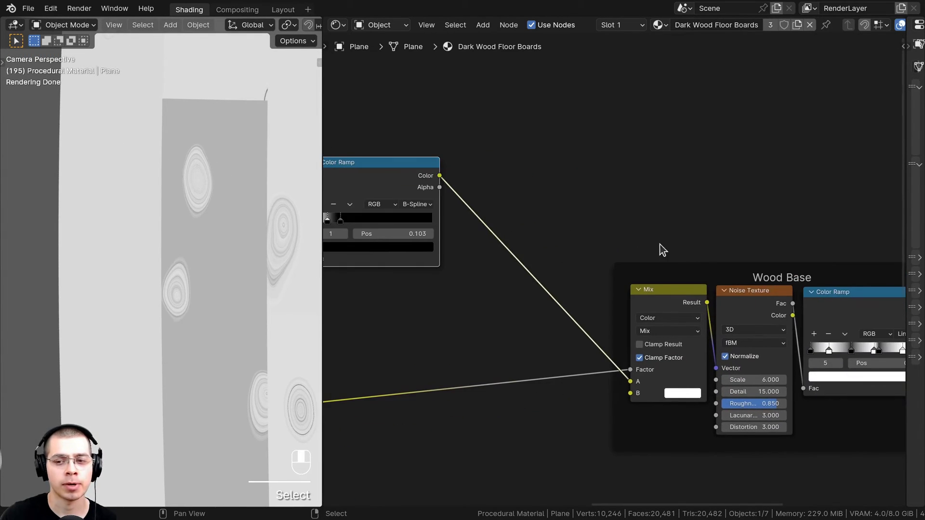
pyautogui.click(752, 299)
pyautogui.moveTo(597, 212); pyautogui.dragTo(604, 232, button='middle')
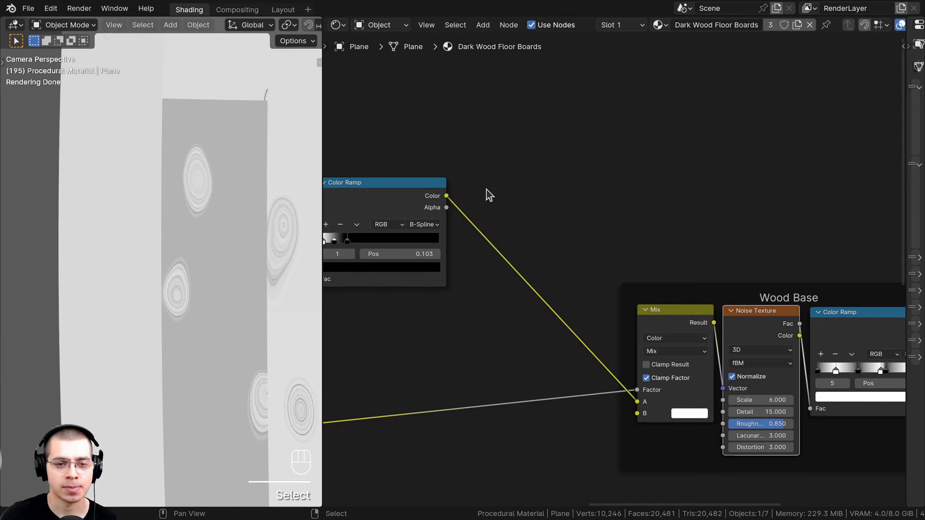
pyautogui.moveTo(506, 182); pyautogui.dragTo(528, 180, button='middle')
pyautogui.moveTo(536, 113); pyautogui.dragTo(543, 112, button='middle')
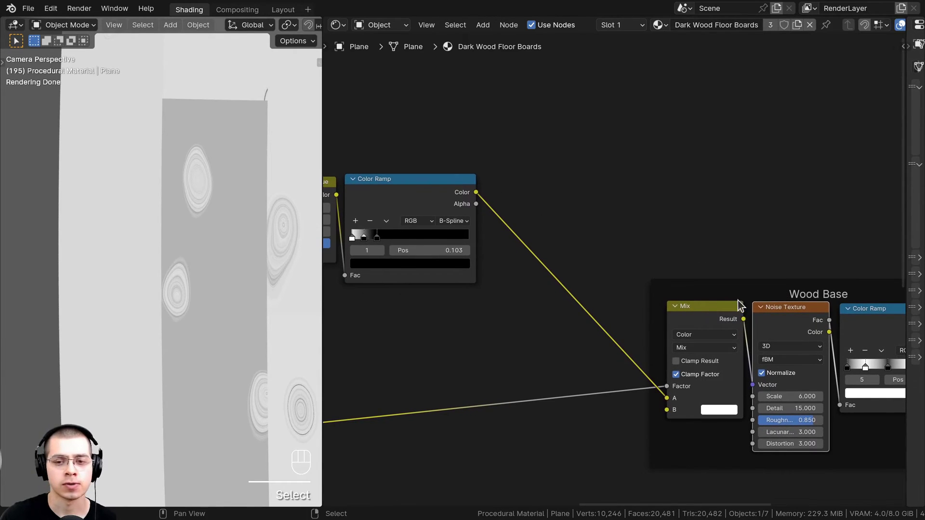
# Step: Insert a Mix Color node on the link between the knots Color Ramp and the Wood Base Mix node
pyautogui.hotkey('shift', 'a')
pyautogui.click(554, 149)
pyautogui.write('mi')
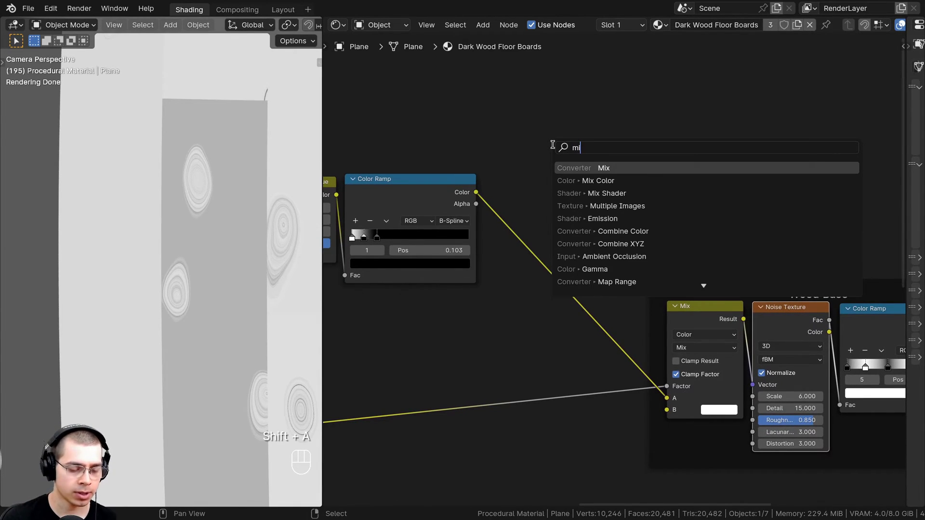
pyautogui.write('x')
pyautogui.press('Down')
pyautogui.press('Return')
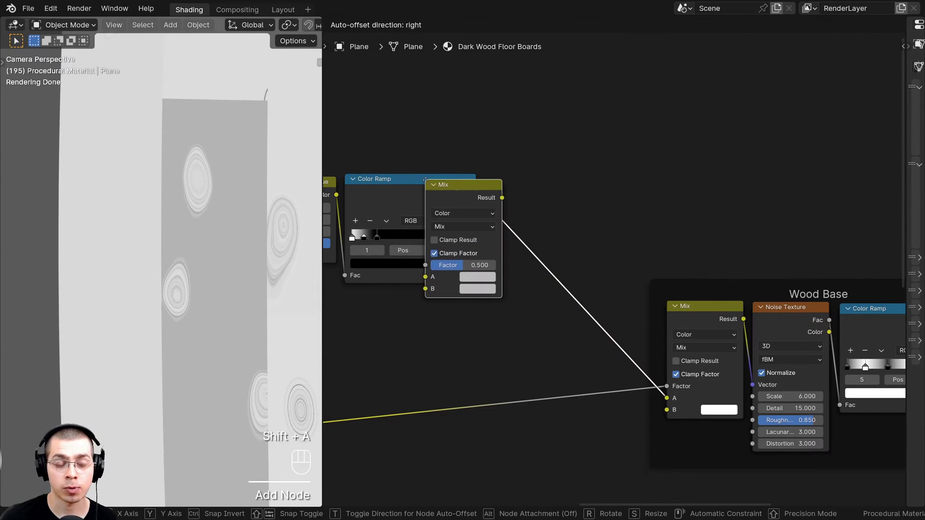
pyautogui.click(549, 179)
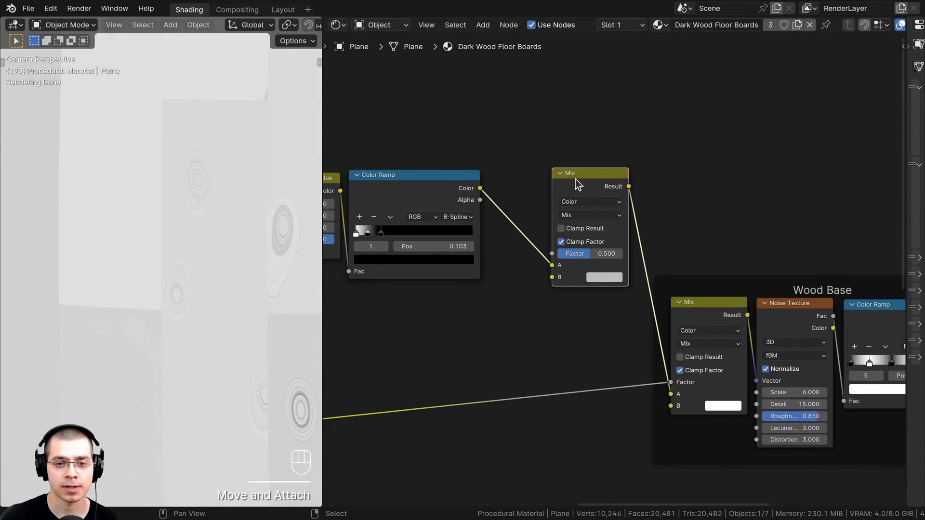
# Step: Set the new Mix node's blending mode to Difference and move the Color Ramp link from input A to input B
pyautogui.scroll(2, 531, 218)
pyautogui.click(543, 191)
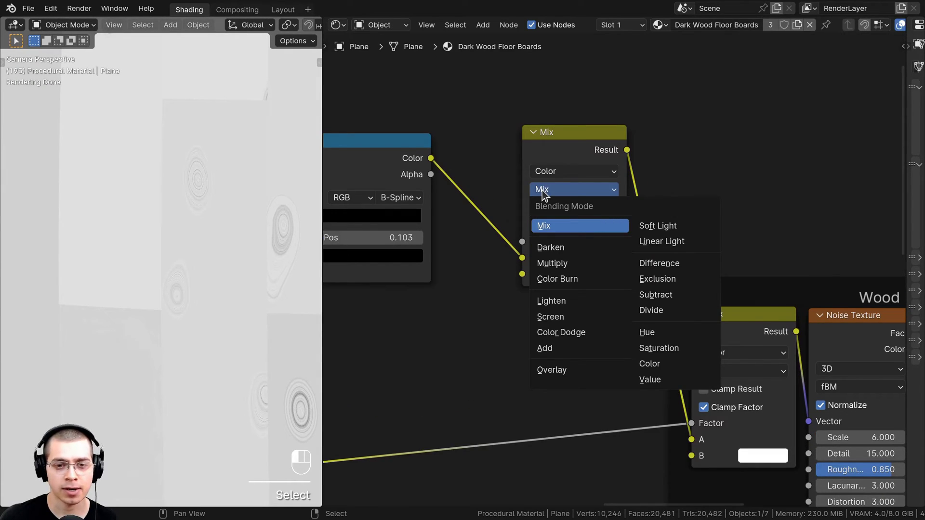
pyautogui.click(642, 263)
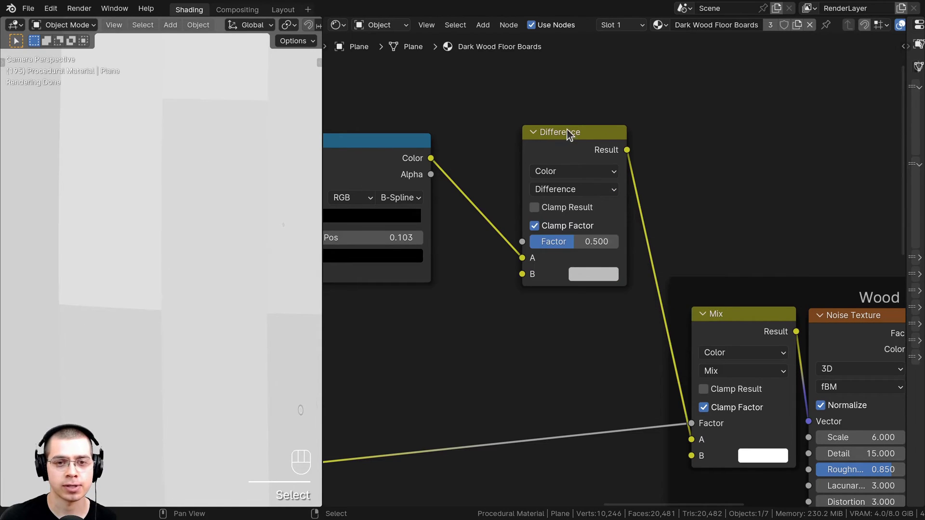
pyautogui.moveTo(567, 130); pyautogui.dragTo(545, 126)
pyautogui.scroll(-2, 356, 187)
pyautogui.moveTo(356, 187); pyautogui.dragTo(418, 199, button='middle')
pyautogui.click(412, 178)
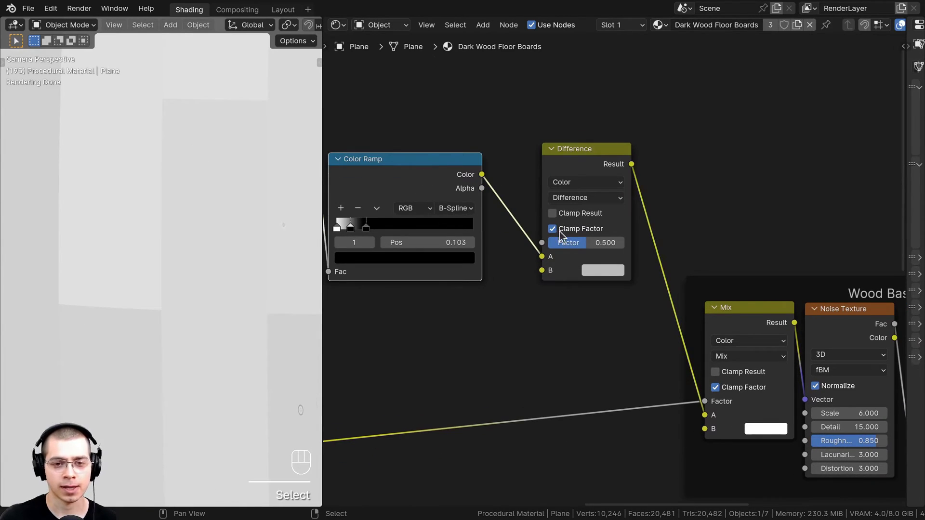
pyautogui.moveTo(547, 258); pyautogui.dragTo(541, 281)
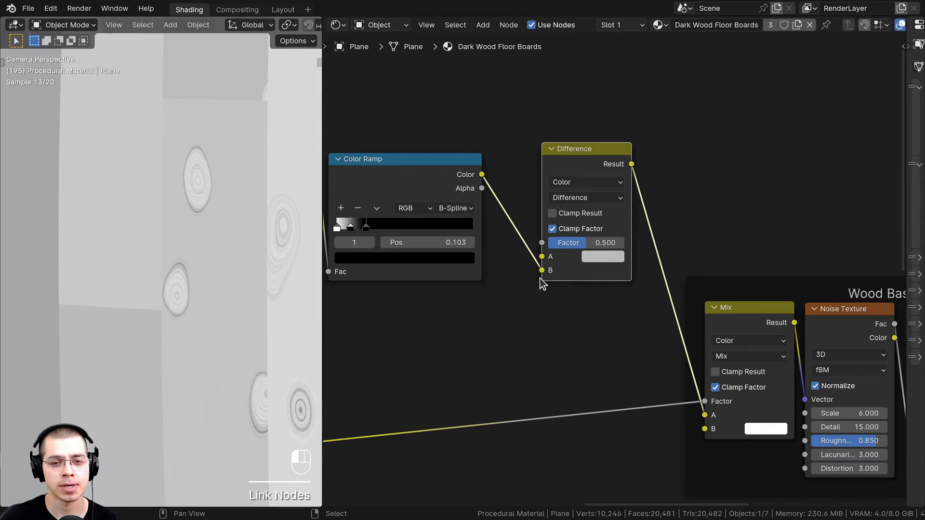
# Step: Reposition the vector reroute beside the Knots Base frame and link it to input A of the Difference node
pyautogui.scroll(-4, 540, 255)
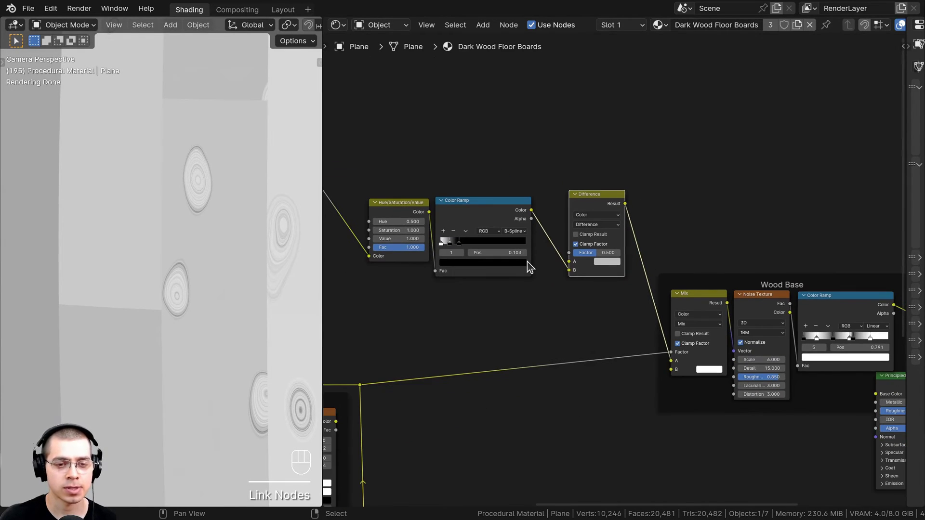
pyautogui.moveTo(511, 259)
pyautogui.mouseDown(button='middle')
pyautogui.moveTo(587, 257)
pyautogui.moveTo(569, 263)
pyautogui.moveTo(590, 266)
pyautogui.mouseUp(button='middle')
pyautogui.moveTo(332, 263); pyautogui.dragTo(462, 231, button='middle')
pyautogui.scroll(2, 457, 249)
pyautogui.click(462, 232)
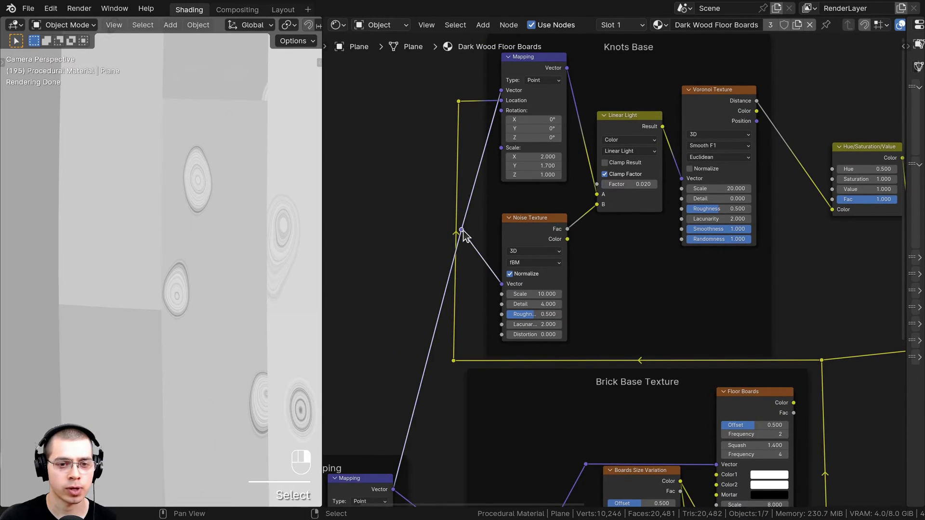
pyautogui.scroll(-2, 461, 233)
pyautogui.press('g')
pyautogui.click(382, 159)
pyautogui.moveTo(530, 159); pyautogui.dragTo(369, 231, button='middle')
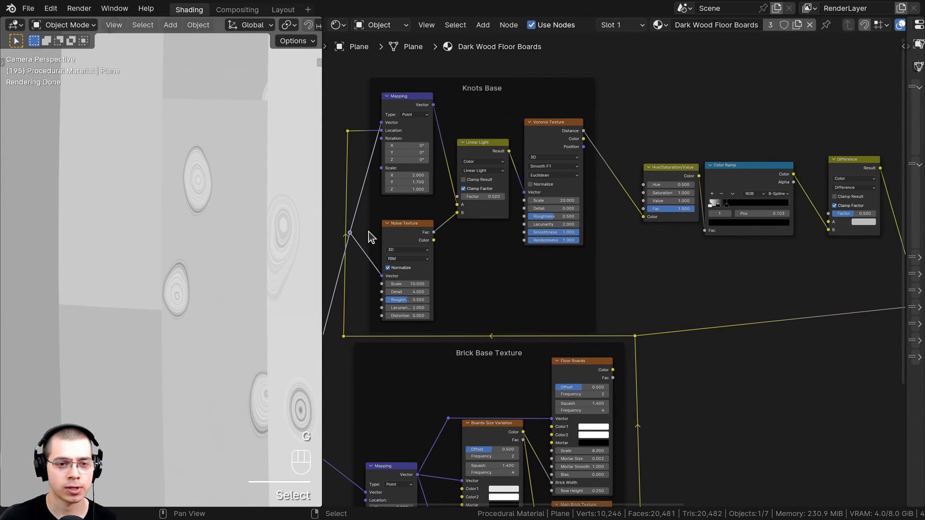
pyautogui.moveTo(350, 233); pyautogui.dragTo(735, 237)
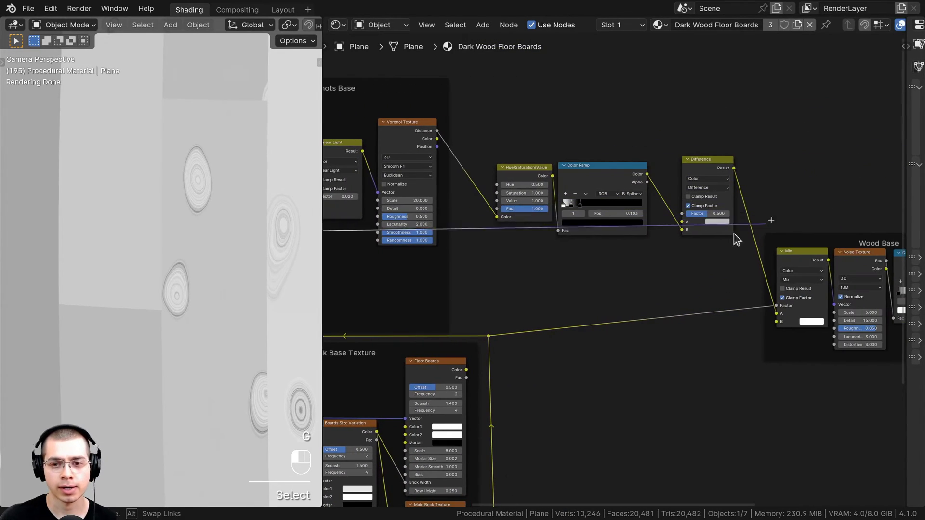
pyautogui.moveTo(679, 223); pyautogui.dragTo(680, 223)
pyautogui.moveTo(675, 223); pyautogui.dragTo(673, 231, button='middle')
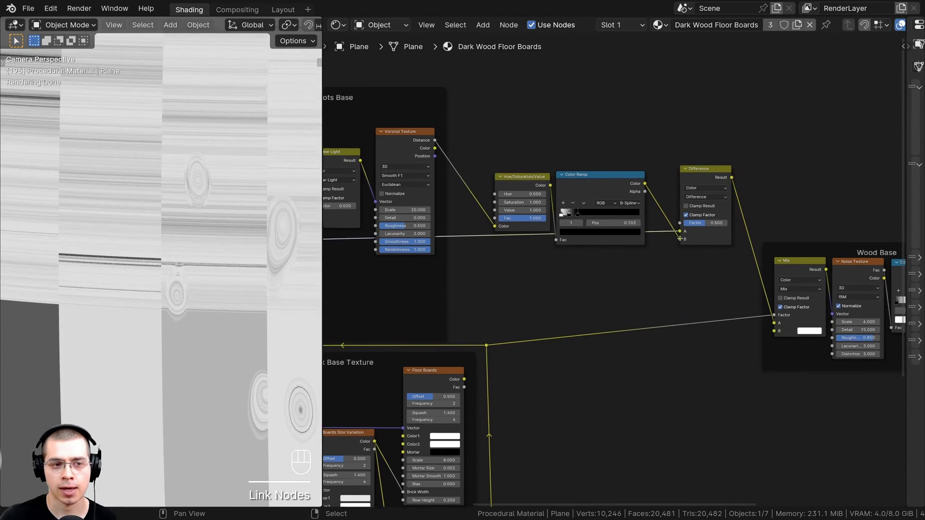
# Step: Preview the Color output of the Wood Base Color Ramp and move the Principled BSDF node clear of the frame
pyautogui.scroll(3, 614, 150)
pyautogui.scroll(-8, 172, 145)
pyautogui.keyDown('shift'); pyautogui.moveTo(175, 200); pyautogui.dragTo(122, 245, button='middle'); pyautogui.keyUp('shift')
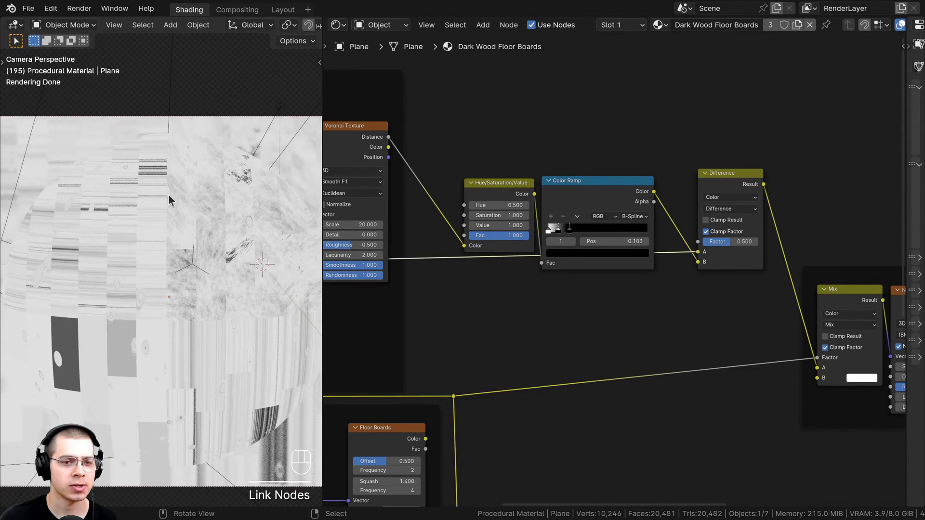
pyautogui.scroll(-3, 753, 276)
pyautogui.moveTo(753, 276); pyautogui.dragTo(516, 234, button='middle')
pyautogui.keyDown('ctrl'); pyautogui.keyDown('shift'); pyautogui.click(750, 268); pyautogui.keyUp('shift'); pyautogui.keyUp('ctrl')
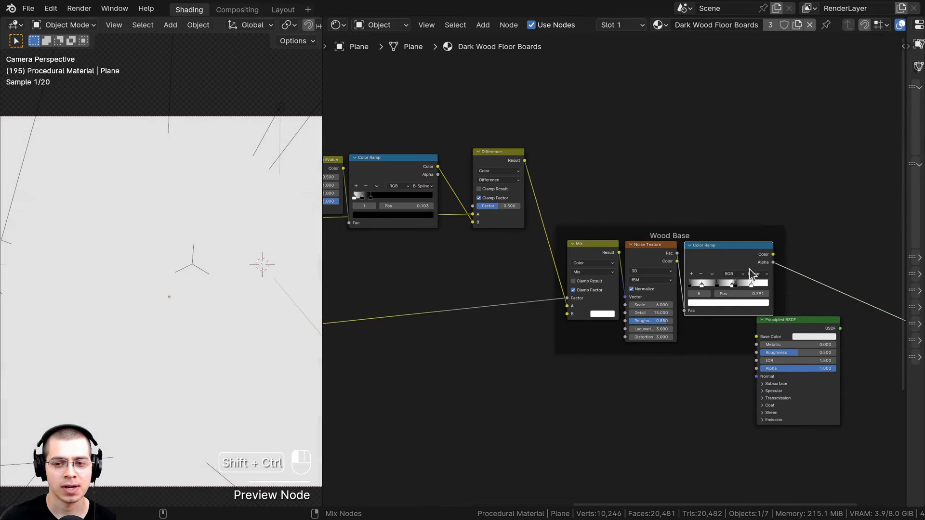
pyautogui.keyDown('ctrl'); pyautogui.keyDown('shift'); pyautogui.click(732, 246); pyautogui.keyUp('shift'); pyautogui.keyUp('ctrl')
pyautogui.moveTo(790, 320); pyautogui.dragTo(817, 341)
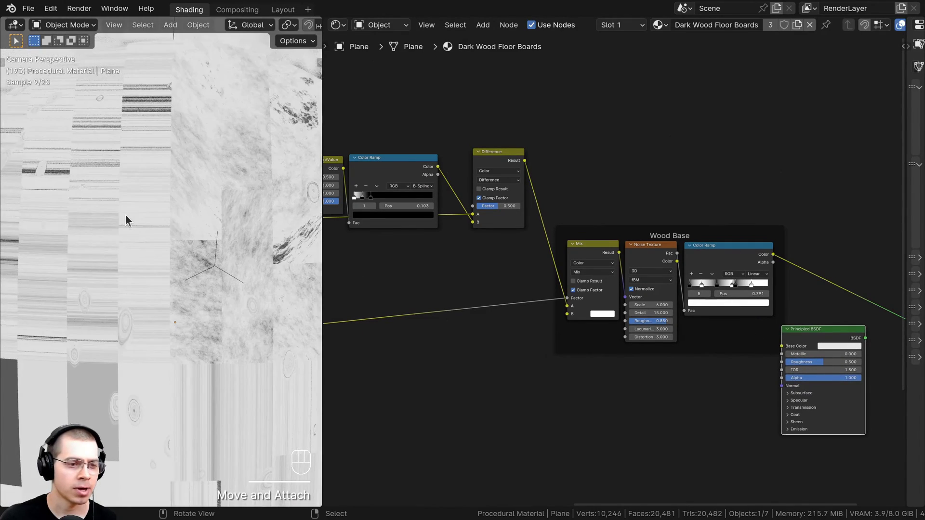
pyautogui.keyDown('shift'); pyautogui.moveTo(128, 212); pyautogui.dragTo(169, 206, button='middle'); pyautogui.keyUp('shift')
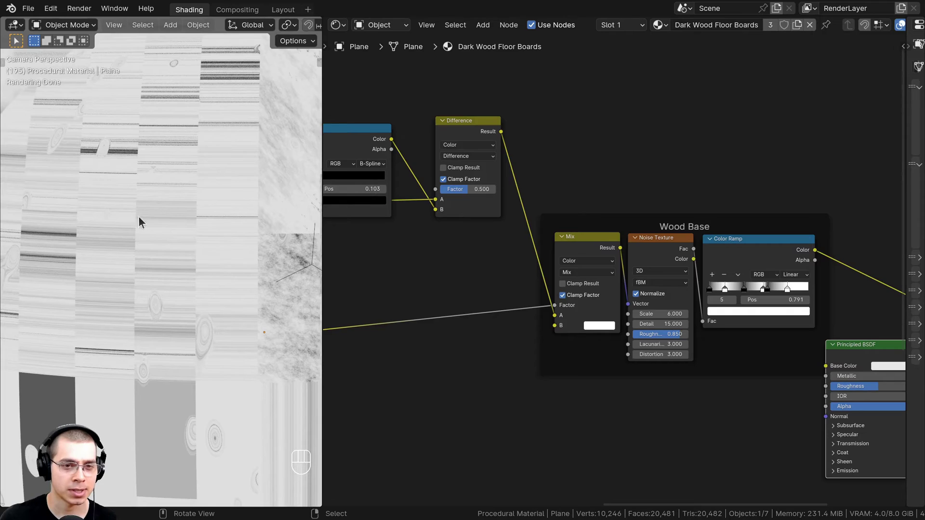
# Step: Add a Mapping node and insert it on the vector link running into input A of the Difference node
pyautogui.moveTo(385, 205); pyautogui.dragTo(530, 285, button='middle')
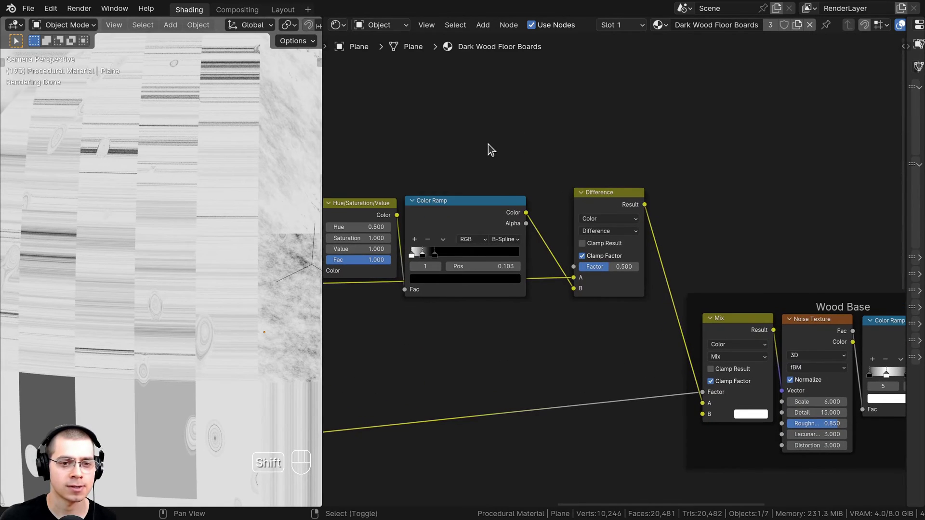
pyautogui.hotkey('shift', 'a')
pyautogui.write('map')
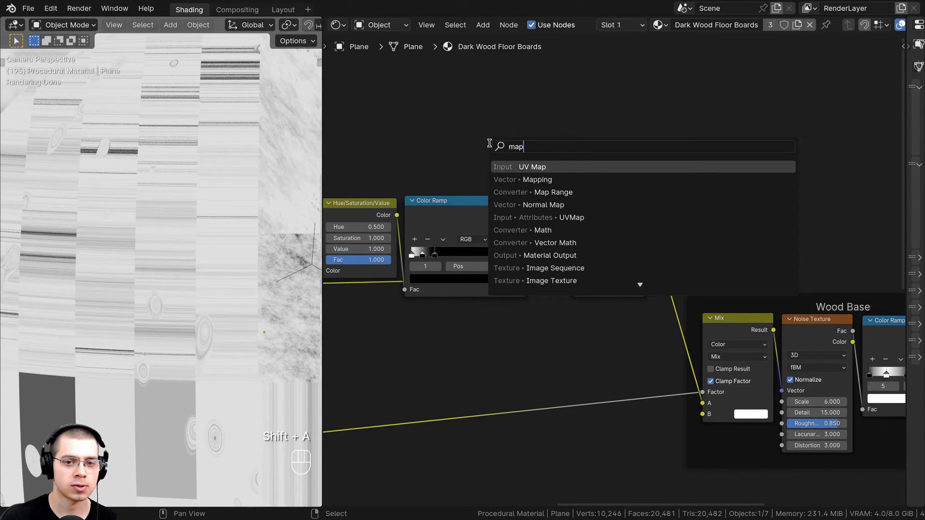
pyautogui.press('Down')
pyautogui.press('Return')
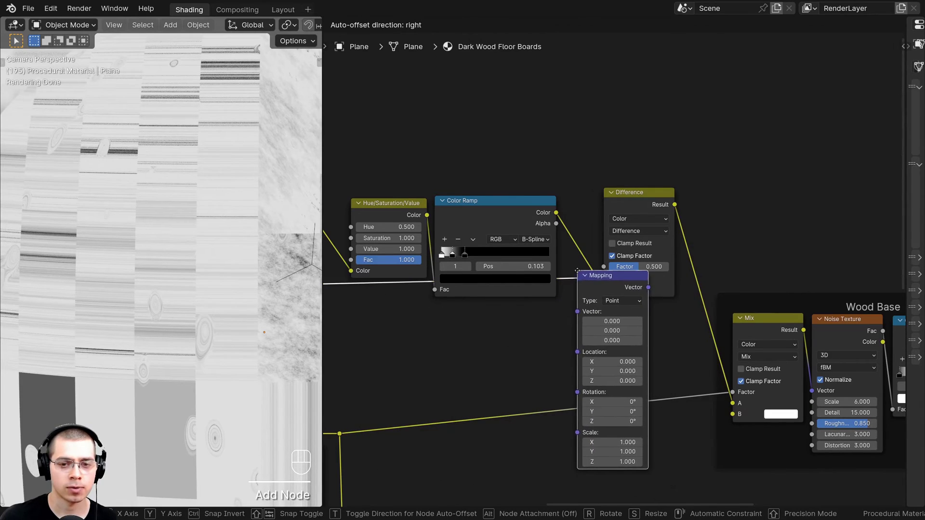
pyautogui.click(500, 271)
pyautogui.moveTo(525, 301); pyautogui.dragTo(587, 187)
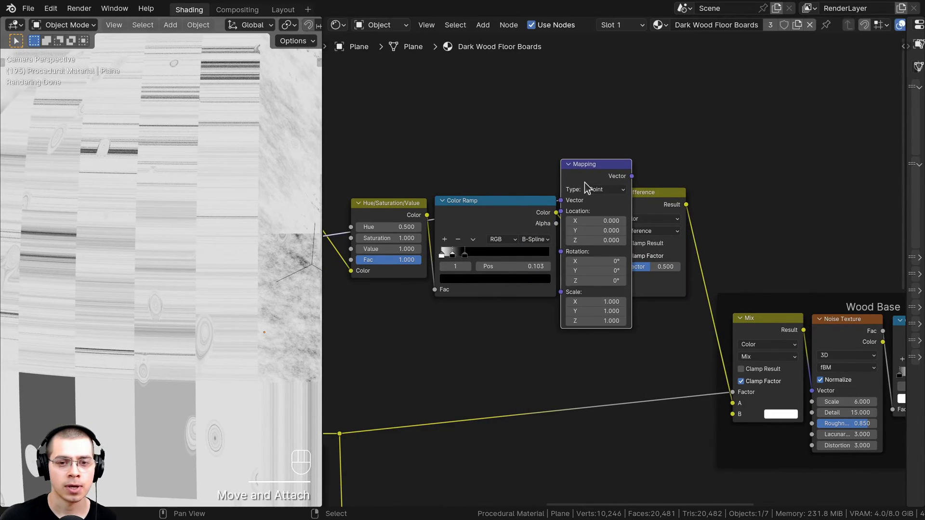
# Step: Arrange the incoming vector link's reroute and the Mapping and Difference nodes so they sit side by side after the Color Ramp
pyautogui.moveTo(357, 163); pyautogui.dragTo(480, 210)
pyautogui.press('g')
pyautogui.click(451, 213)
pyautogui.moveTo(615, 177); pyautogui.dragTo(590, 168)
pyautogui.press('a')
pyautogui.moveTo(656, 204); pyautogui.dragTo(657, 208)
pyautogui.moveTo(657, 212); pyautogui.dragTo(706, 205, button='middle')
pyautogui.moveTo(631, 158); pyautogui.dragTo(631, 151)
pyautogui.moveTo(531, 225); pyautogui.dragTo(531, 230)
pyautogui.click(681, 196)
pyautogui.click(471, 225)
pyautogui.moveTo(631, 246); pyautogui.dragTo(624, 270, button='middle')
# Step: Set the new Mapping node's Scale to X 10, Y 0.5 and Z 0.6 to stretch the wood grain
pyautogui.scroll(5, 620, 263)
pyautogui.moveTo(632, 332); pyautogui.dragTo(604, 282, button='middle')
pyautogui.scroll(1, 597, 308)
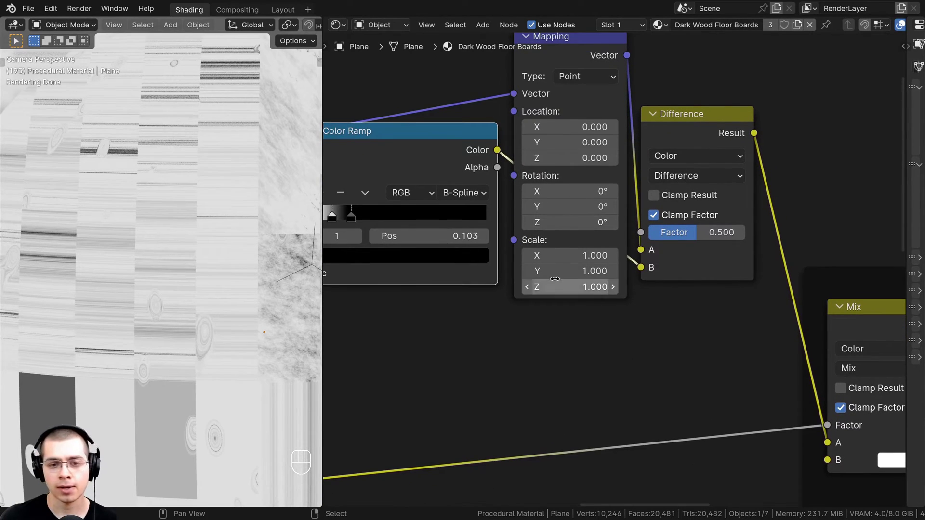
pyautogui.press('Return')
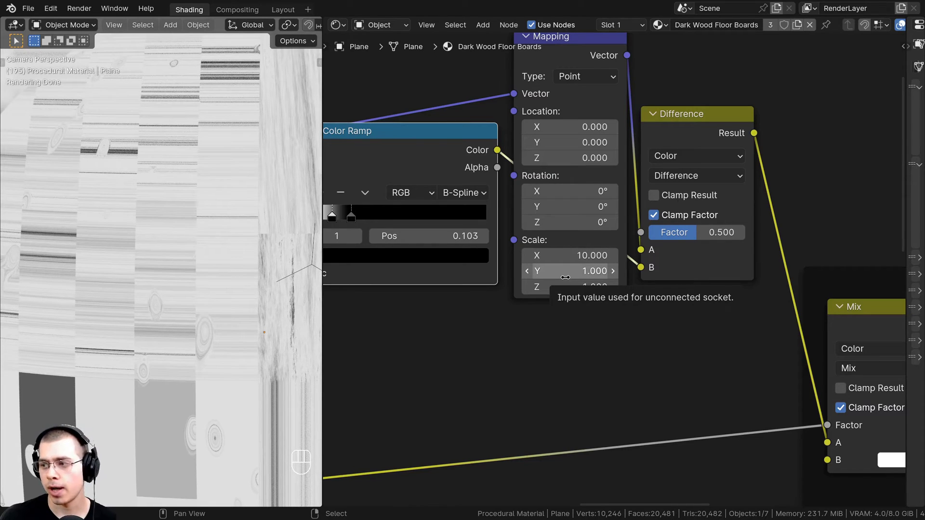
pyautogui.click(566, 277)
pyautogui.write('.5')
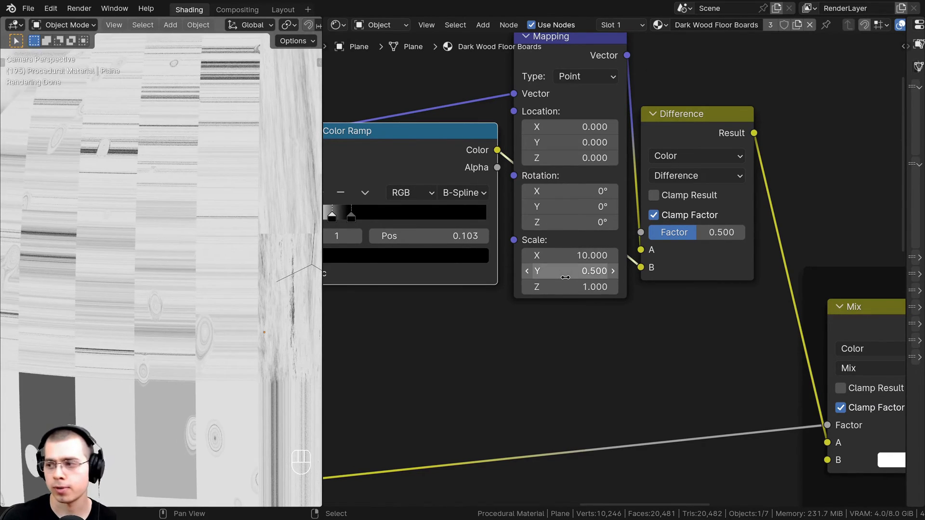
pyautogui.press('Return')
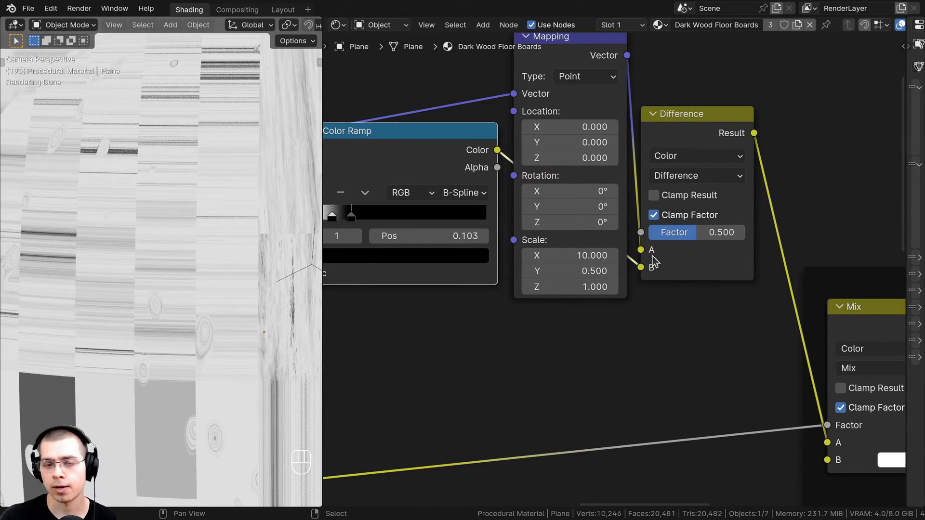
pyautogui.moveTo(575, 292)
pyautogui.mouseDown()
pyautogui.moveTo(598, 293)
pyautogui.moveTo(576, 293)
pyautogui.mouseUp()
pyautogui.click(575, 293)
pyautogui.write('0.6')
pyautogui.press('Return')
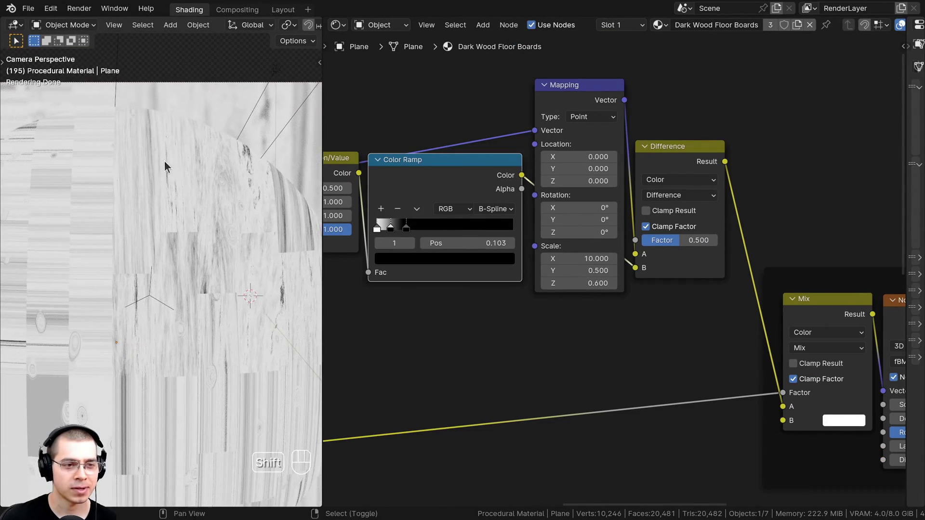
# Step: Move the Difference node slightly away from the Mapping node and set its Factor to 0.8
pyautogui.keyDown('shift'); pyautogui.moveTo(165, 164); pyautogui.dragTo(162, 133, button='middle'); pyautogui.keyUp('shift')
pyautogui.keyDown('shift'); pyautogui.moveTo(118, 422); pyautogui.dragTo(236, 346, button='middle'); pyautogui.keyUp('shift')
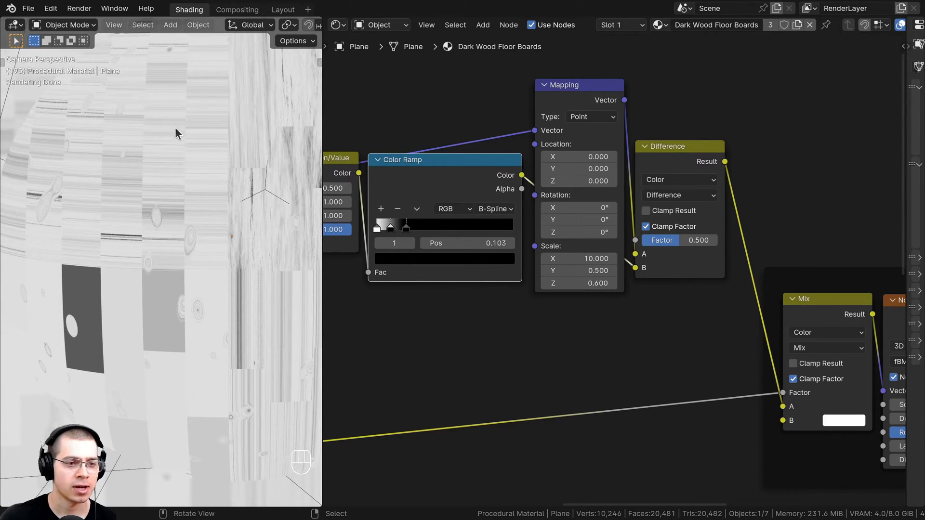
pyautogui.scroll(2, 658, 270)
pyautogui.moveTo(656, 264); pyautogui.dragTo(625, 283, button='middle')
pyautogui.moveTo(659, 155); pyautogui.dragTo(665, 153)
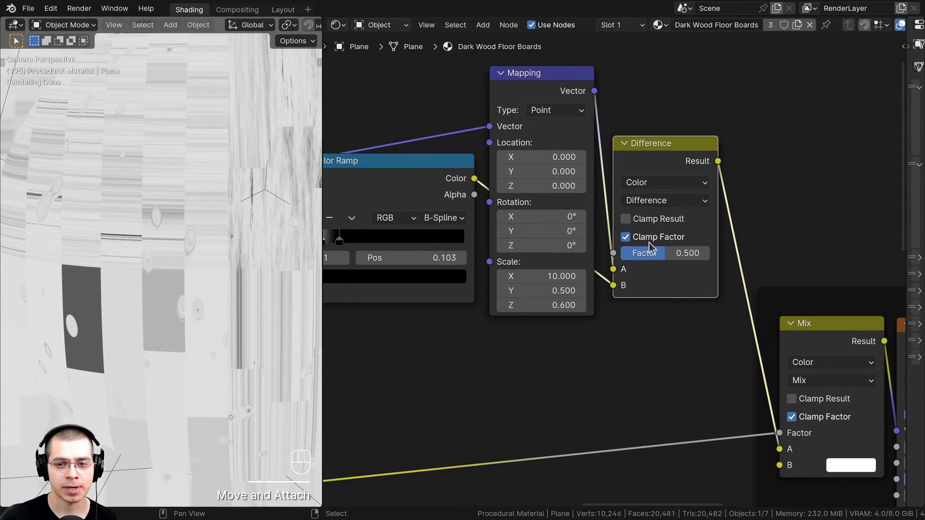
pyautogui.moveTo(651, 251); pyautogui.dragTo(674, 252)
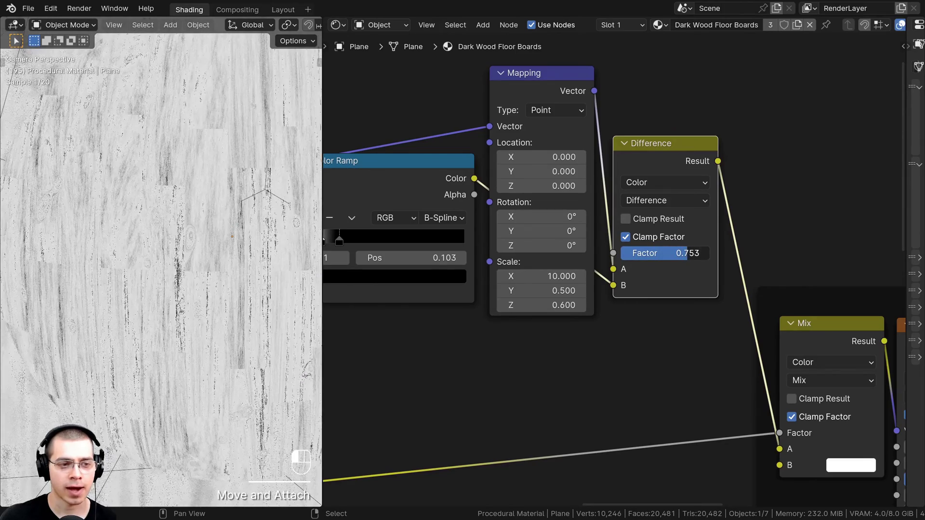
pyautogui.doubleClick(676, 253)
pyautogui.write('0.8')
pyautogui.press('Return')
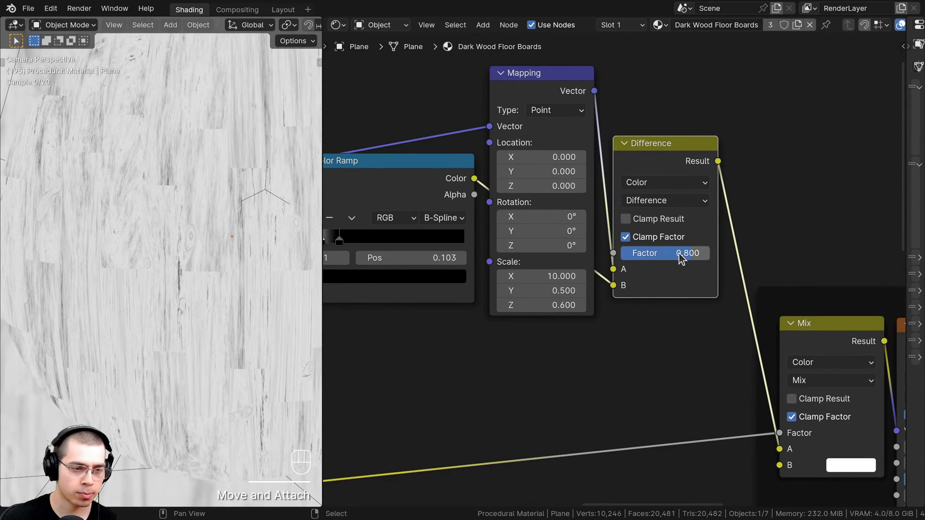
# Step: Examine how the grain flows around the knots on the boards, up close and from farther away
pyautogui.scroll(1, 743, 260)
pyautogui.moveTo(530, 277)
pyautogui.keyDown('shift'); pyautogui.mouseDown()
pyautogui.moveTo(521, 277)
pyautogui.moveTo(568, 277)
pyautogui.moveTo(560, 277)
pyautogui.moveTo(565, 292)
pyautogui.moveTo(519, 292)
pyautogui.mouseUp(); pyautogui.keyUp('shift')
pyautogui.keyDown('shift'); pyautogui.rightClick(539, 277); pyautogui.keyUp('shift')
pyautogui.keyDown('shift'); pyautogui.rightClick(540, 295); pyautogui.keyUp('shift')
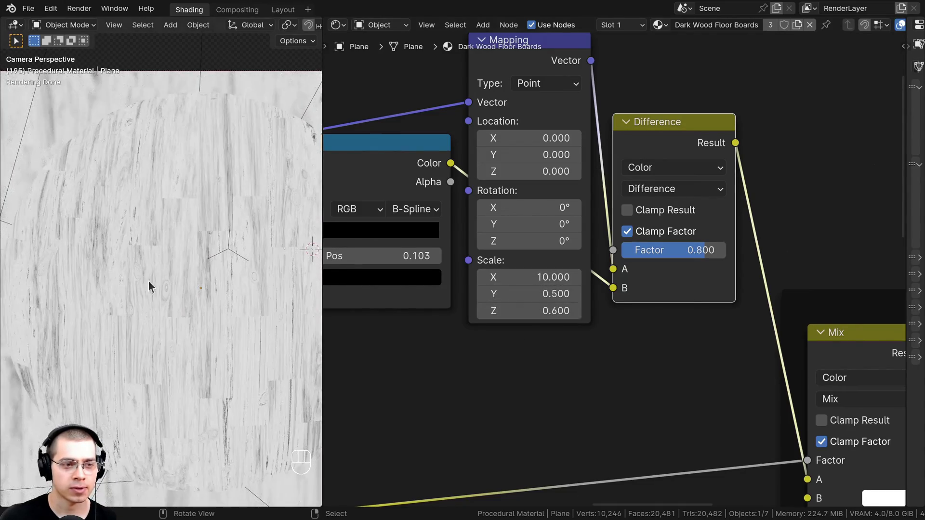
pyautogui.scroll(-3, 215, 306)
pyautogui.scroll(3, 215, 306)
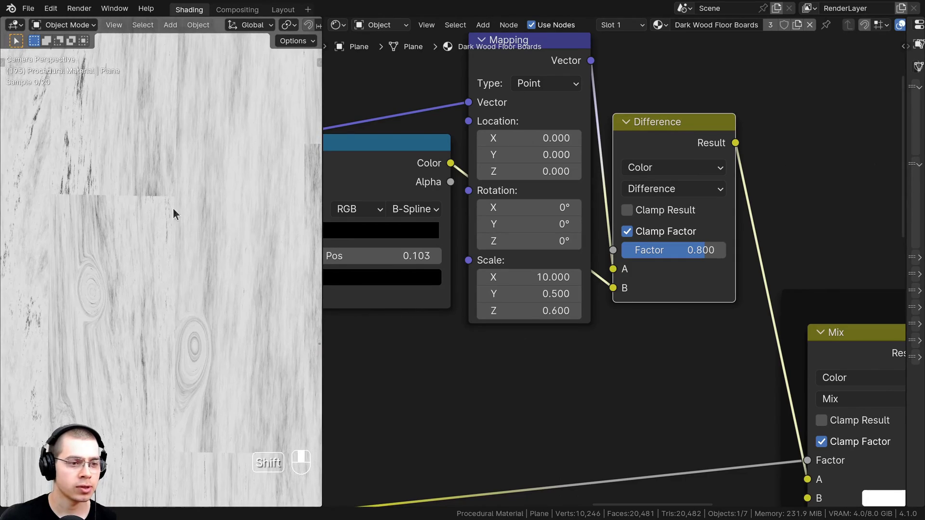
pyautogui.keyDown('shift'); pyautogui.moveTo(129, 173); pyautogui.dragTo(141, 202, button='middle'); pyautogui.keyUp('shift')
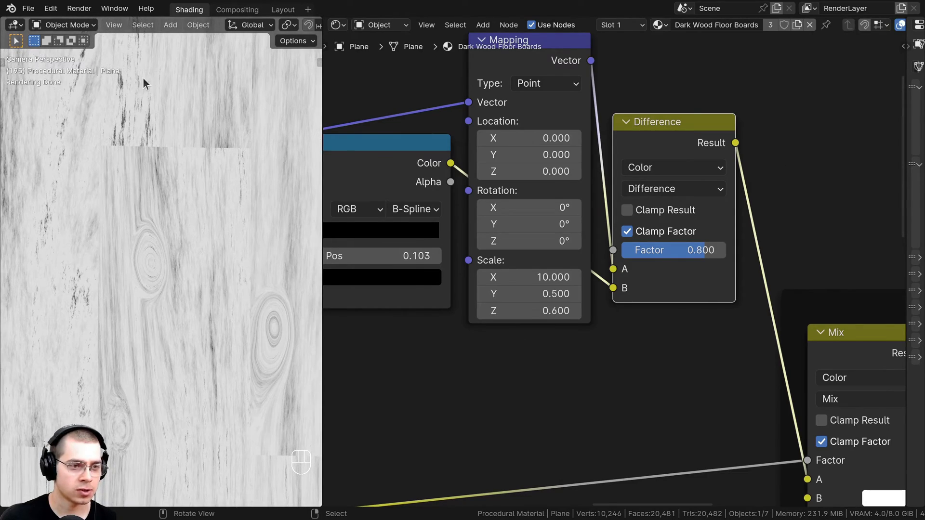
pyautogui.scroll(2, 146, 210)
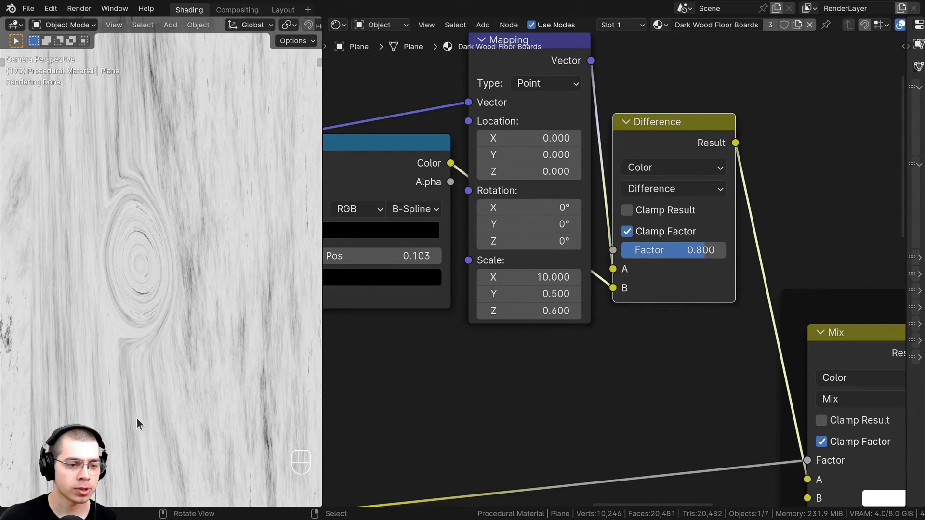
pyautogui.scroll(-4, 172, 218)
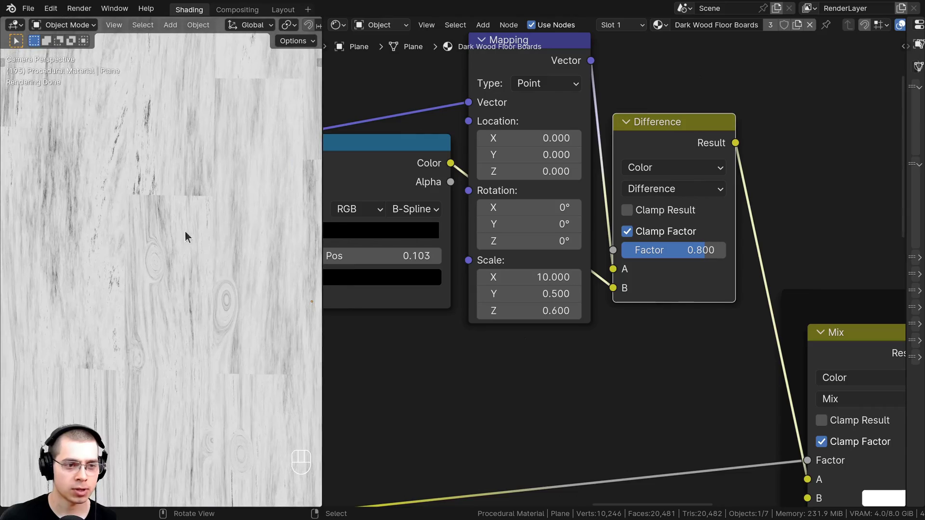
pyautogui.scroll(4, 161, 270)
pyautogui.scroll(-2, 538, 262)
pyautogui.moveTo(538, 262); pyautogui.dragTo(656, 275, button='middle')
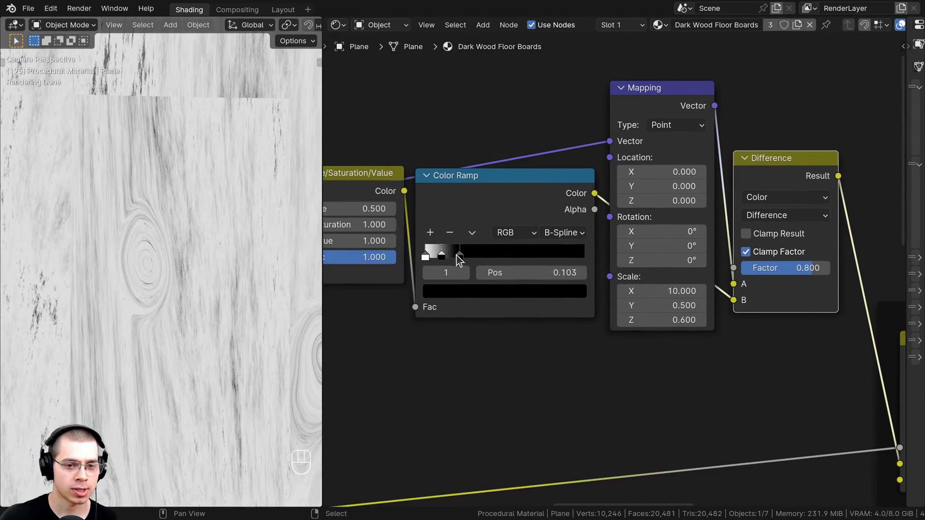
# Step: Group the Hue/Saturation/Value, Color Ramp, Mapping and Difference nodes in a frame labelled Knots Distortion
pyautogui.moveTo(456, 256)
pyautogui.mouseDown()
pyautogui.moveTo(493, 259)
pyautogui.moveTo(449, 251)
pyautogui.moveTo(532, 268)
pyautogui.moveTo(460, 266)
pyautogui.mouseUp()
pyautogui.scroll(-4, 514, 181)
pyautogui.moveTo(494, 107); pyautogui.dragTo(707, 284)
pyautogui.scroll(2, 687, 225)
pyautogui.hotkey('ctrl', 'j')
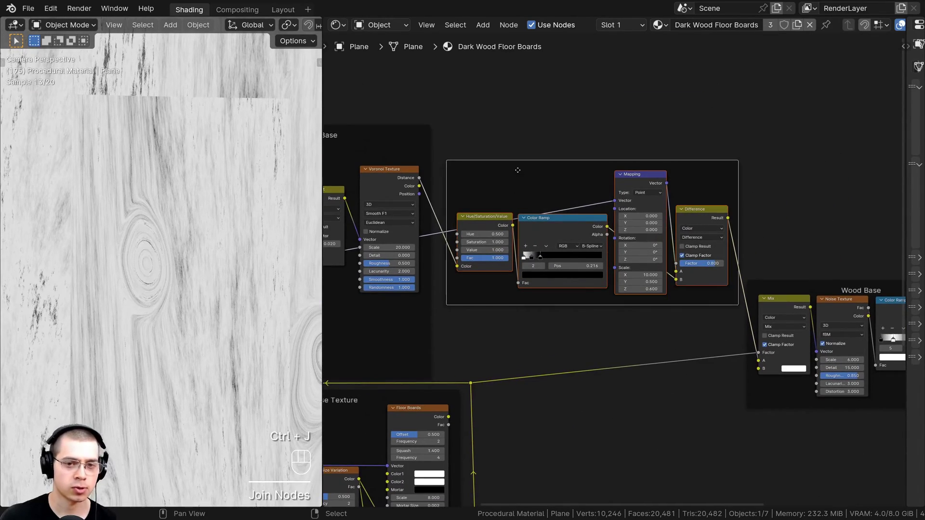
pyautogui.press('a')
pyautogui.moveTo(530, 163); pyautogui.dragTo(530, 148)
pyautogui.scroll(1, 539, 159)
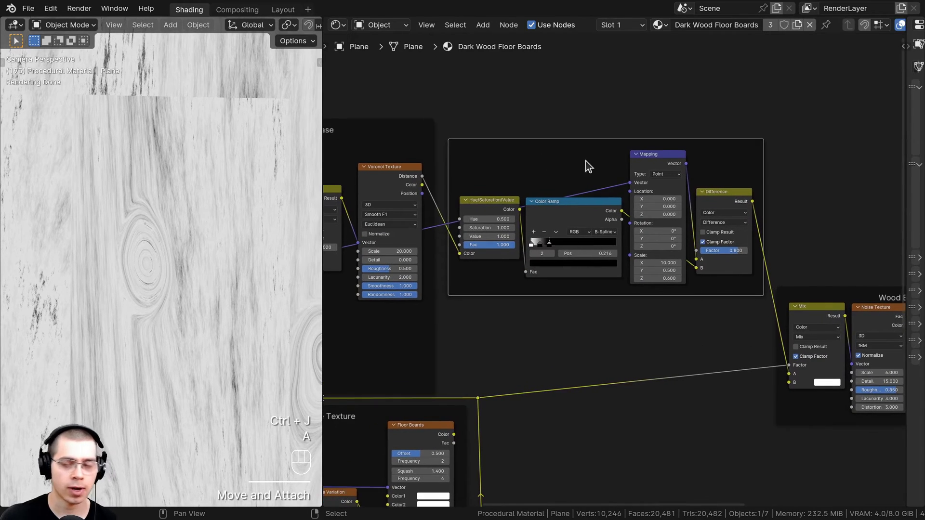
pyautogui.press('F2')
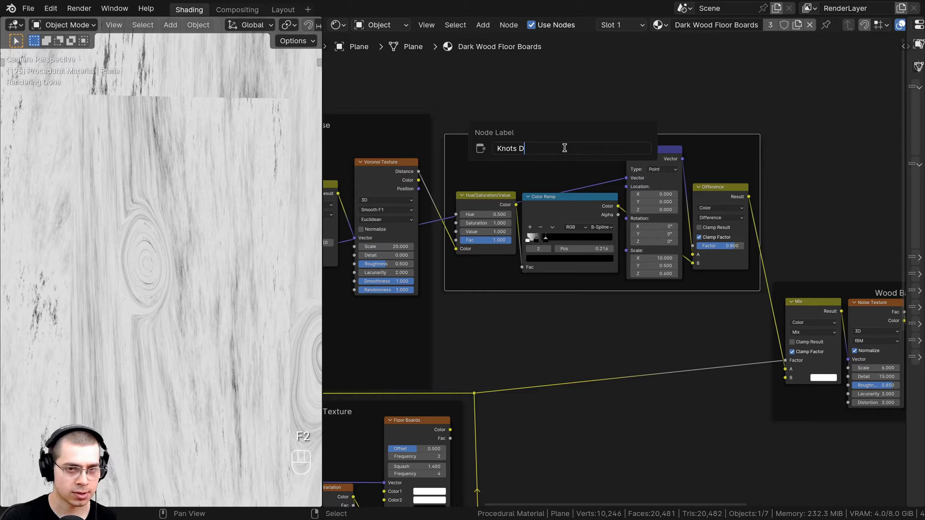
pyautogui.write('Knots D')
pyautogui.write('istortion')
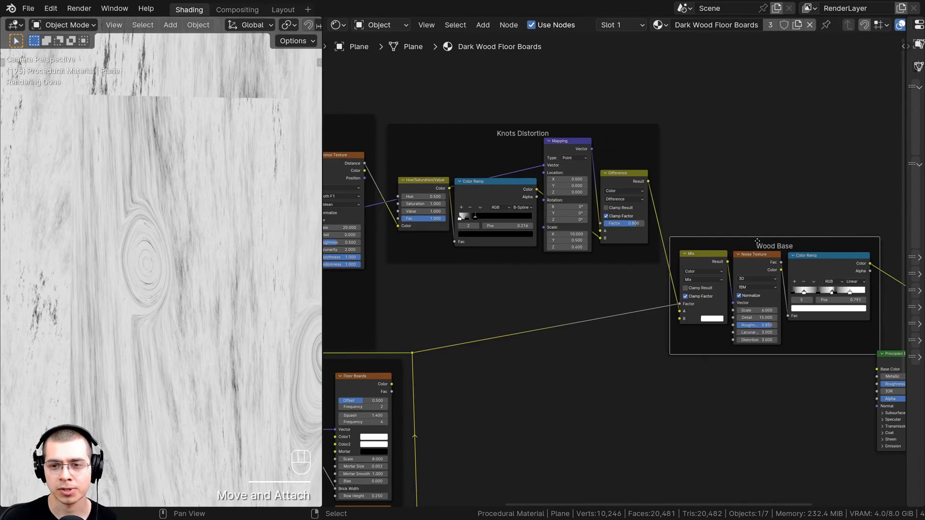
# Step: Add a reroute on the link feeding the Wood Base Mix node's Factor, place it below the Knots Distortion frame, and save the file
pyautogui.moveTo(758, 240); pyautogui.dragTo(754, 204)
pyautogui.scroll(3, 521, 323)
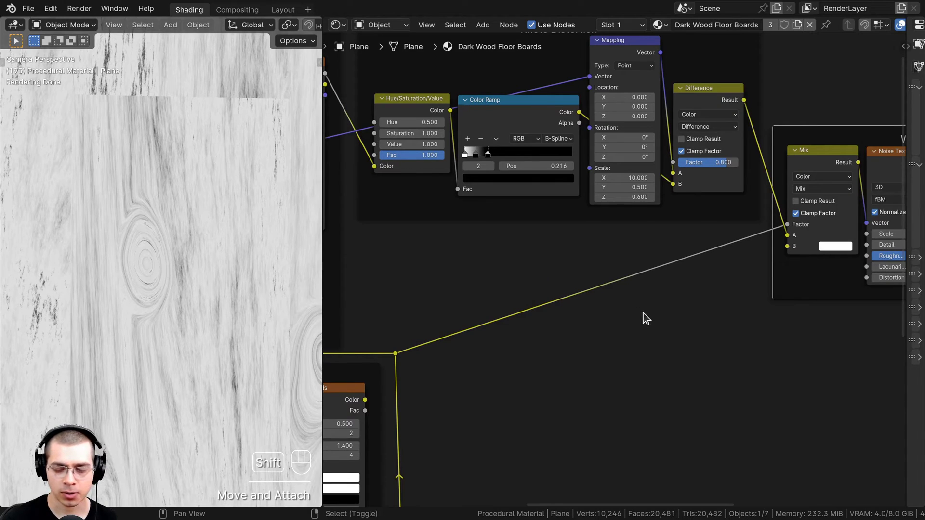
pyautogui.keyDown('shift'); pyautogui.moveTo(661, 321); pyautogui.dragTo(477, 269, button='right'); pyautogui.keyUp('shift')
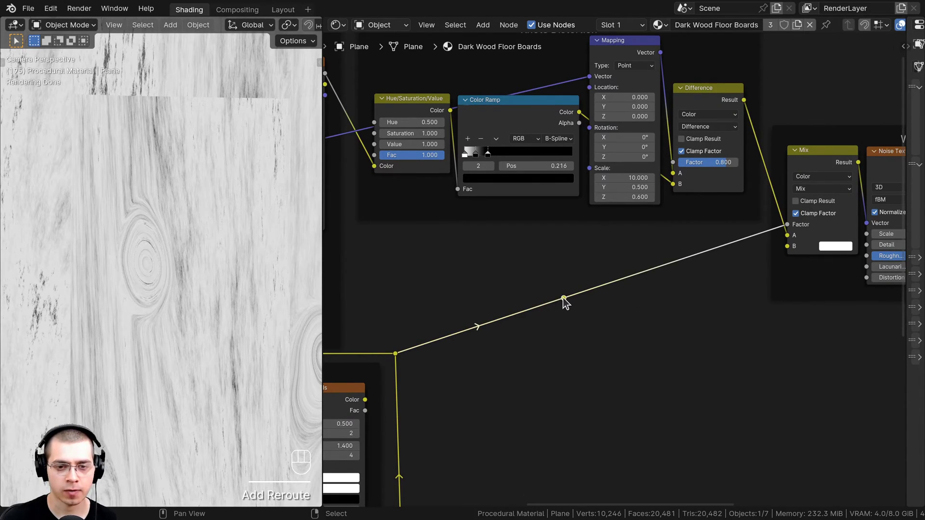
pyautogui.scroll(-2, 563, 297)
pyautogui.press('g')
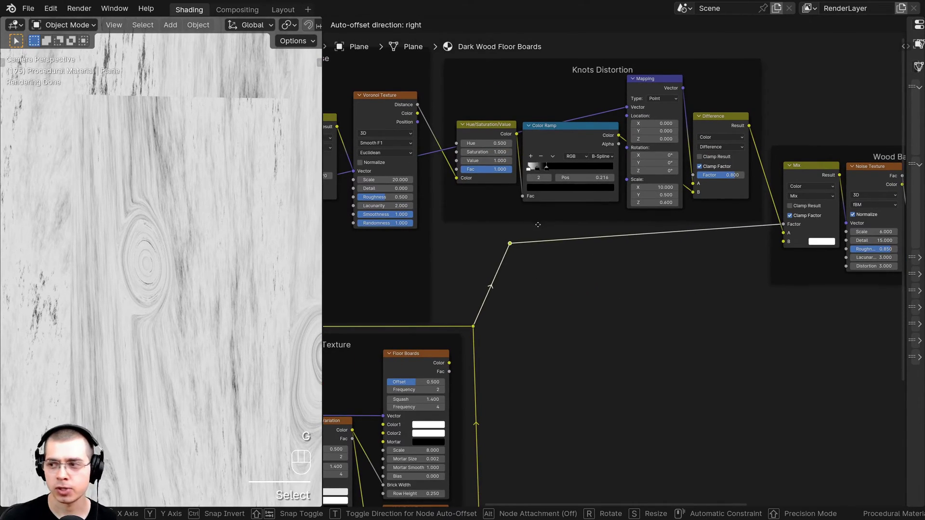
pyautogui.click(549, 208)
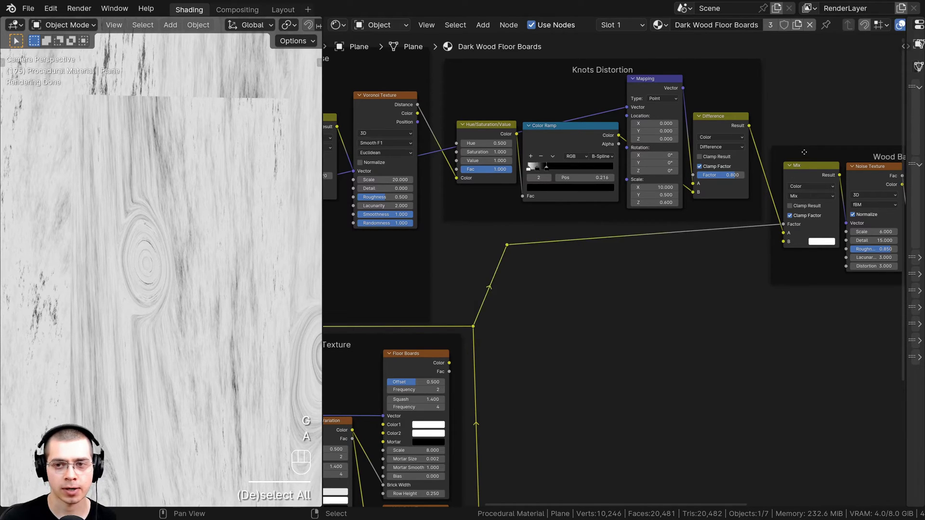
pyautogui.scroll(-2, 623, 294)
pyautogui.hotkey('ctrl', 's')
# Step: Add a Mix Color node inside the Wood Base frame, between its Color Ramp and the Material Output
pyautogui.moveTo(623, 294); pyautogui.dragTo(538, 249, button='middle')
pyautogui.scroll(1, 538, 249)
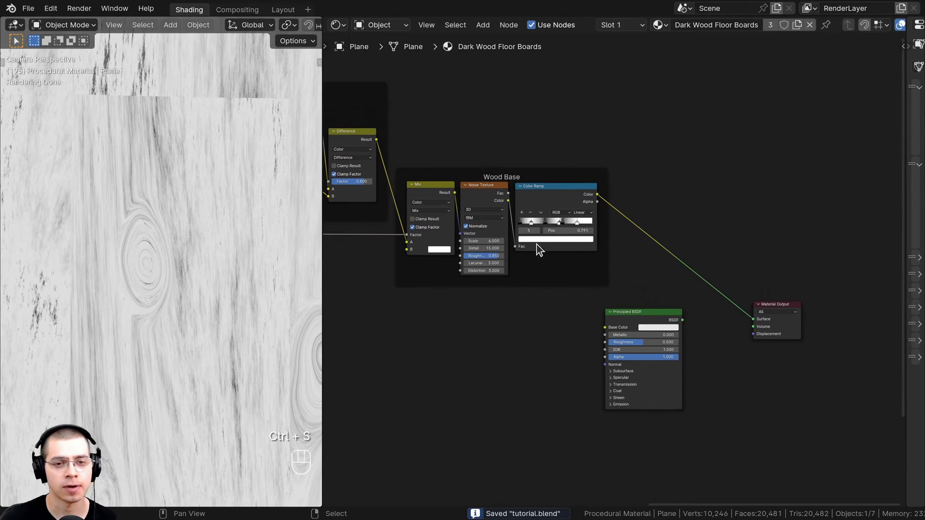
pyautogui.scroll(1, 528, 118)
pyautogui.hotkey('shift', 'a')
pyautogui.write('mix')
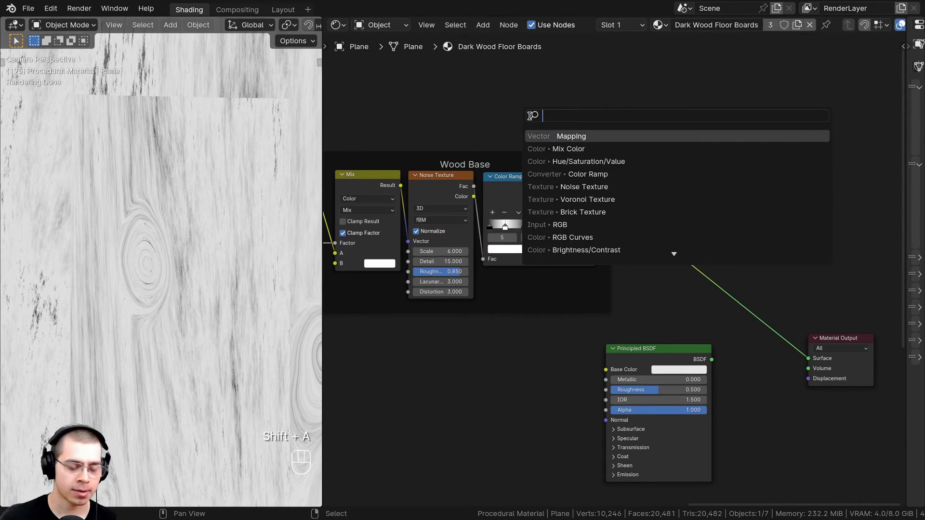
pyautogui.write(' c')
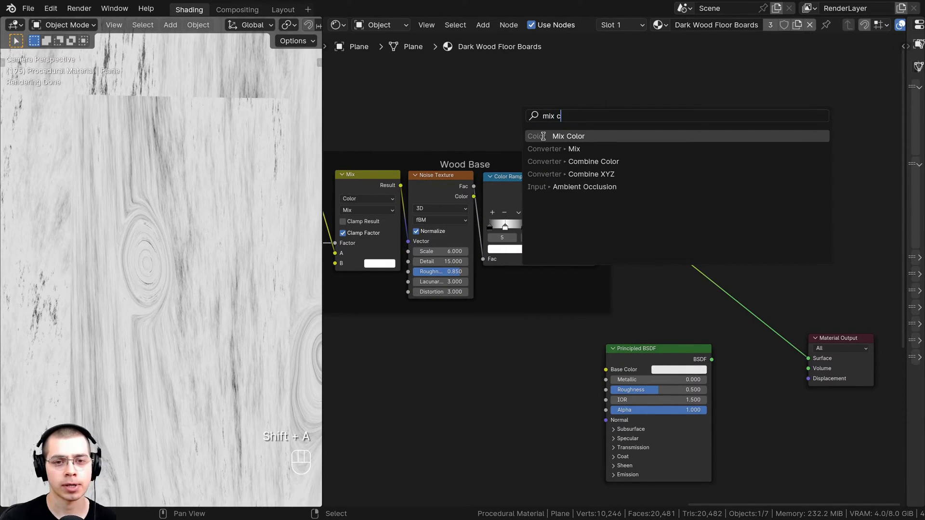
pyautogui.click(543, 136)
pyautogui.click(582, 186)
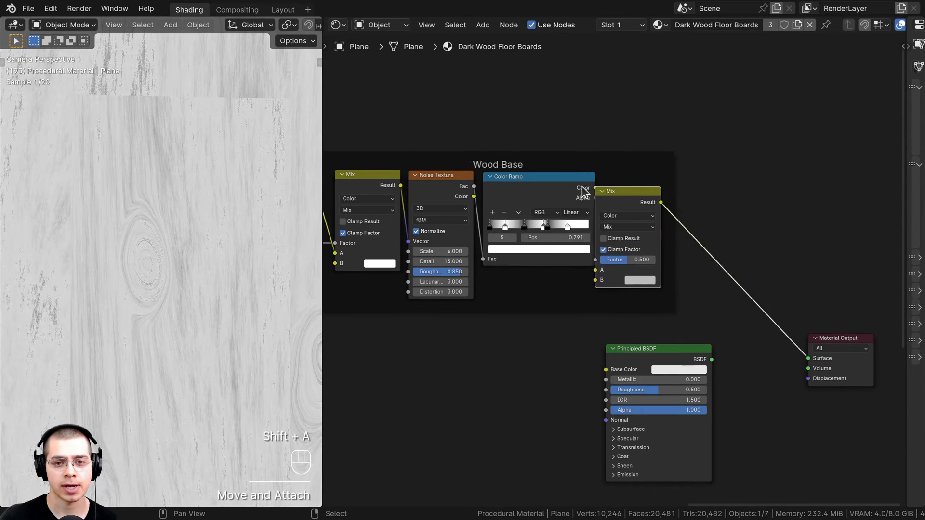
pyautogui.moveTo(615, 192); pyautogui.dragTo(617, 176)
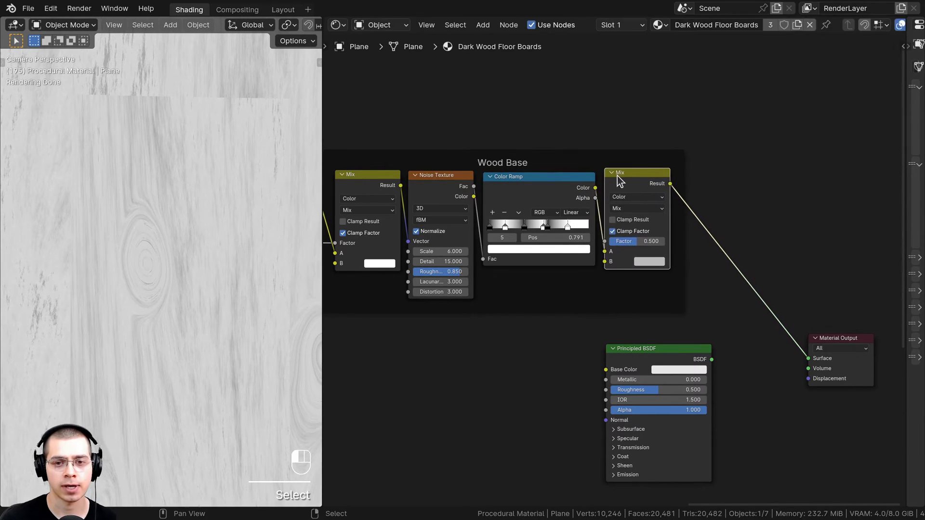
# Step: Move the Color Ramp's link on the new Mix node from input A to Factor and shift the node slightly away from the ramp
pyautogui.scroll(2, 618, 175)
pyautogui.click(413, 156)
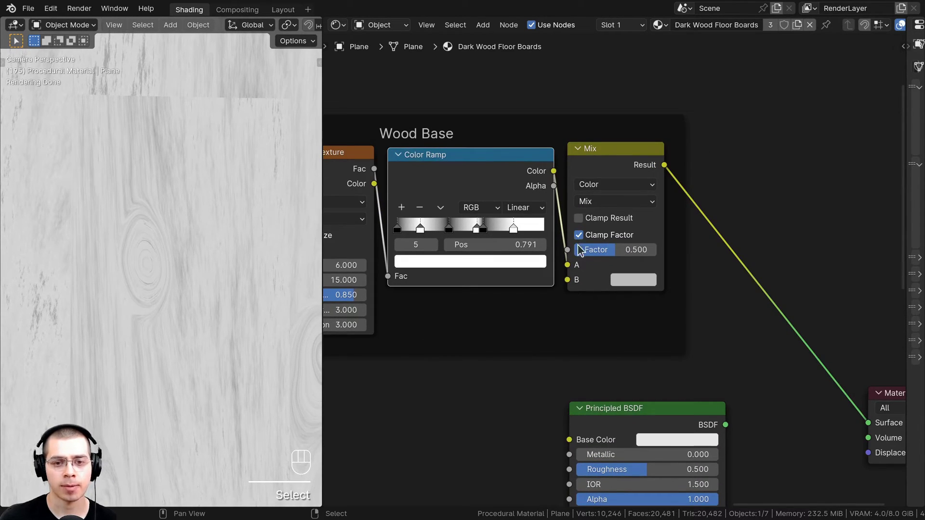
pyautogui.moveTo(568, 265); pyautogui.dragTo(567, 250)
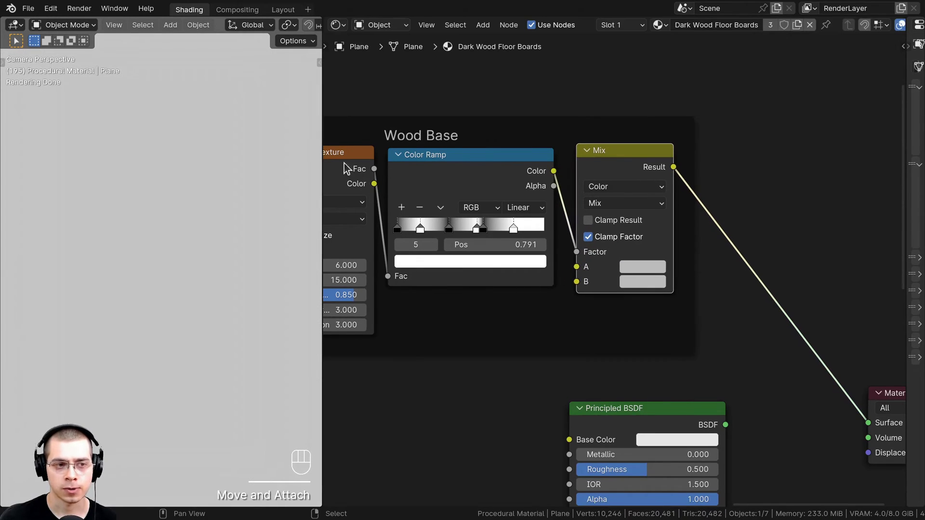
pyautogui.scroll(1, 611, 268)
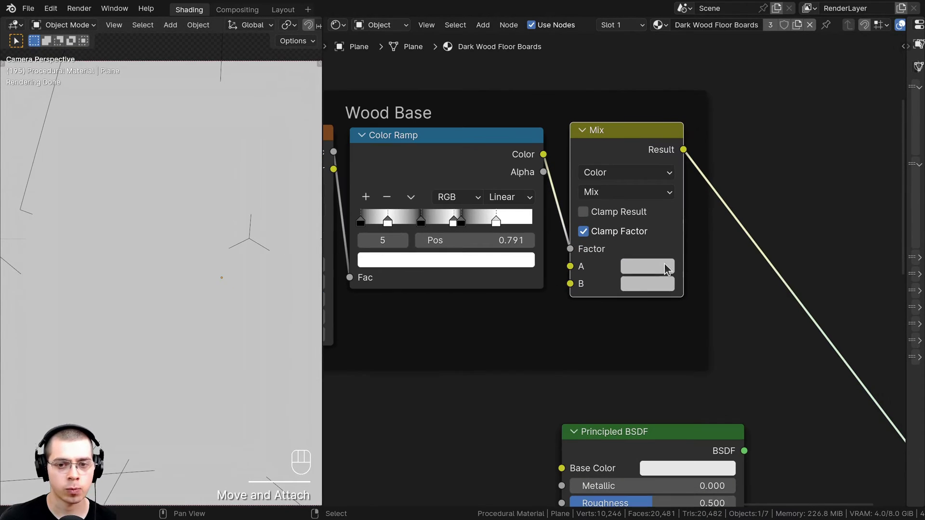
# Step: Set the new Mix node's A color to an orange-brown
pyautogui.moveTo(663, 268); pyautogui.dragTo(650, 247, button='middle')
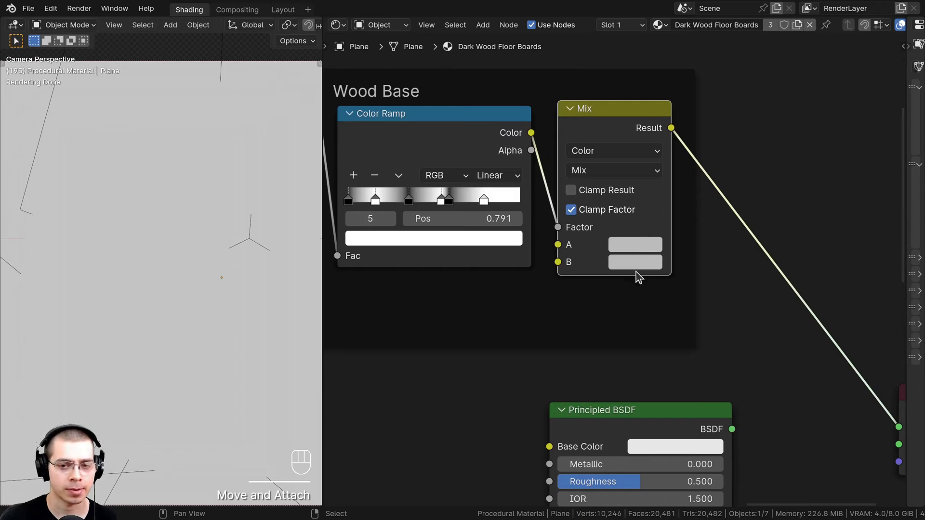
pyautogui.click(633, 246)
pyautogui.click(664, 365)
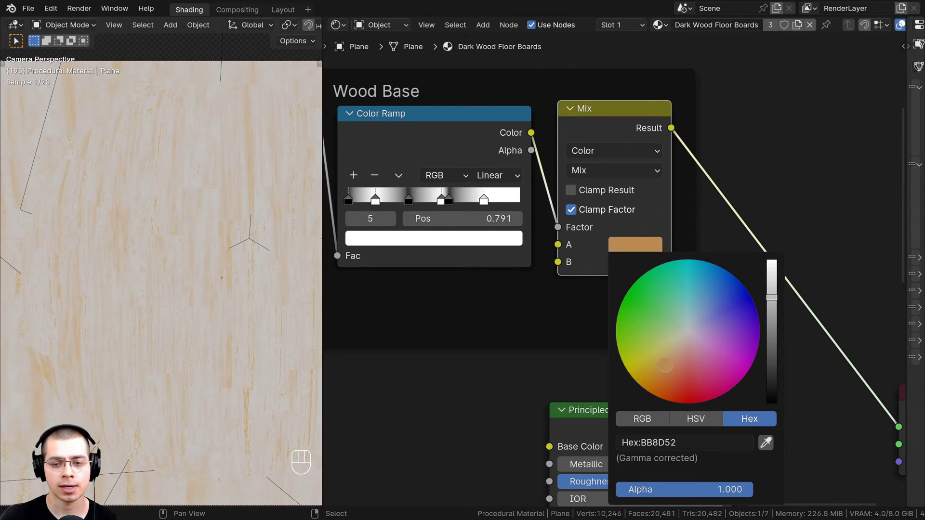
pyautogui.moveTo(662, 369); pyautogui.dragTo(662, 373)
pyautogui.scroll(-2, 662, 373)
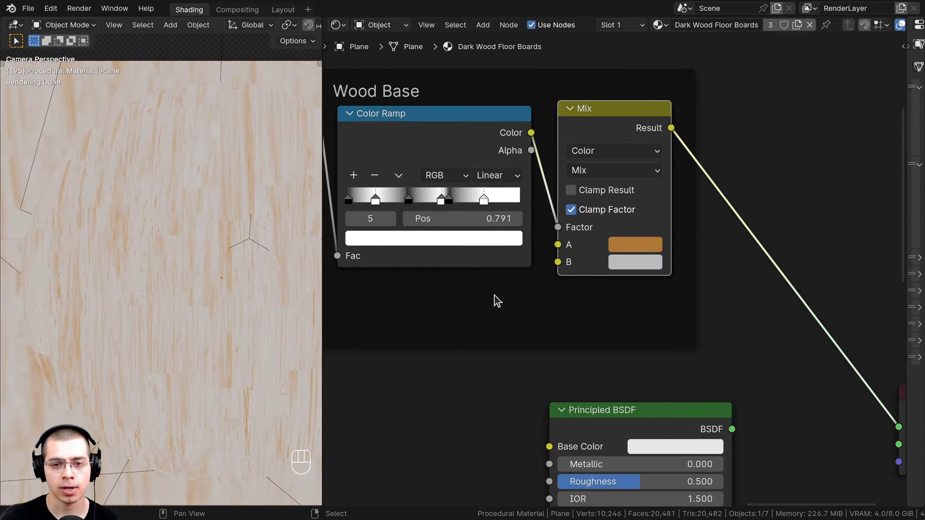
# Step: Set the new Mix node's B color to a dark brown
pyautogui.click(637, 265)
pyautogui.click(648, 268)
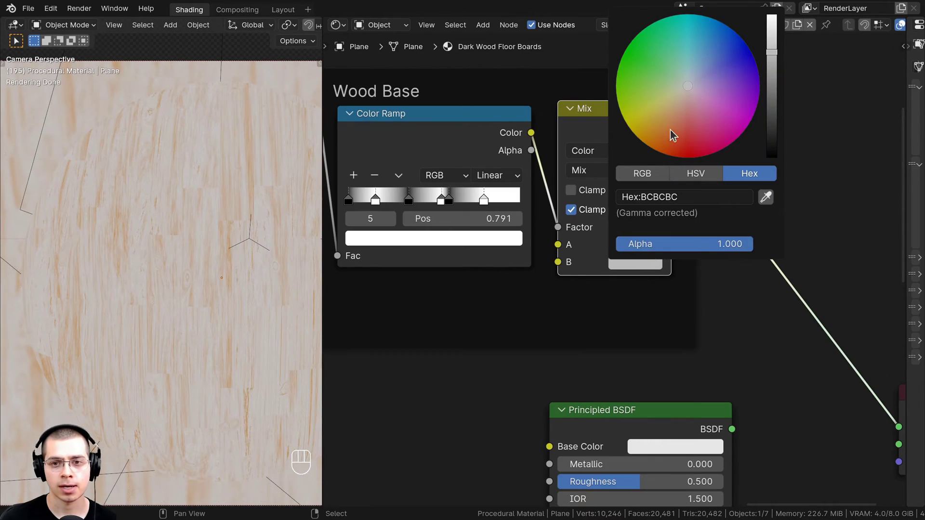
pyautogui.click(663, 145)
pyautogui.scroll(-3, 663, 146)
pyautogui.scroll(-2, 663, 146)
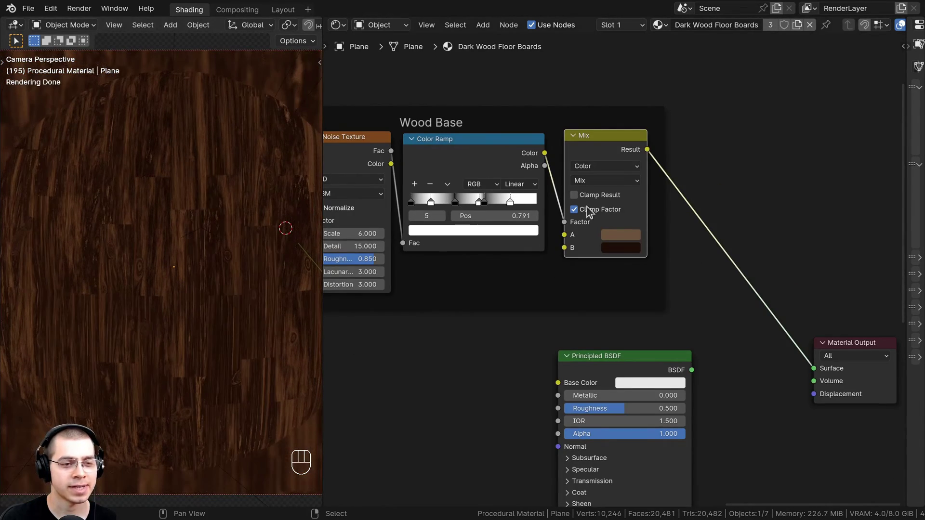
# Step: Check the hex codes of the Mix node's A and B colors
pyautogui.scroll(1, 602, 208)
pyautogui.moveTo(590, 220); pyautogui.dragTo(590, 207, button='middle')
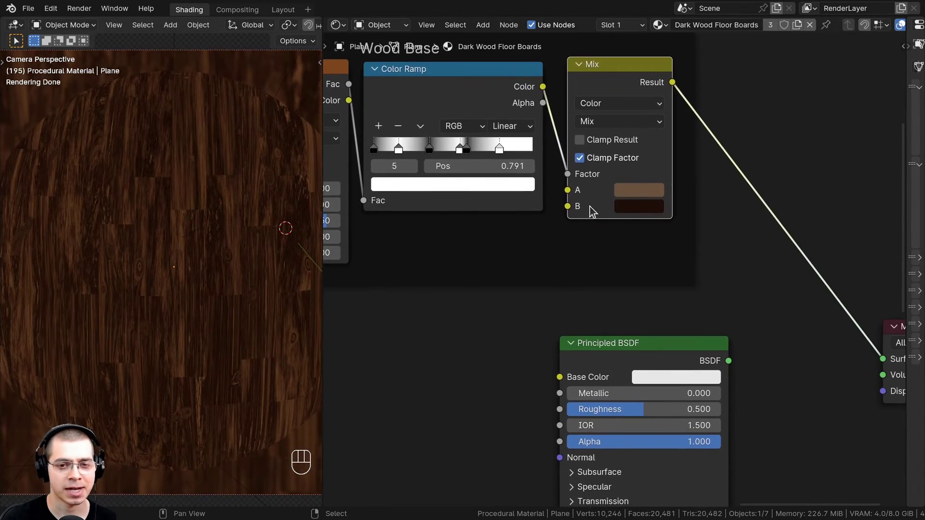
pyautogui.click(634, 189)
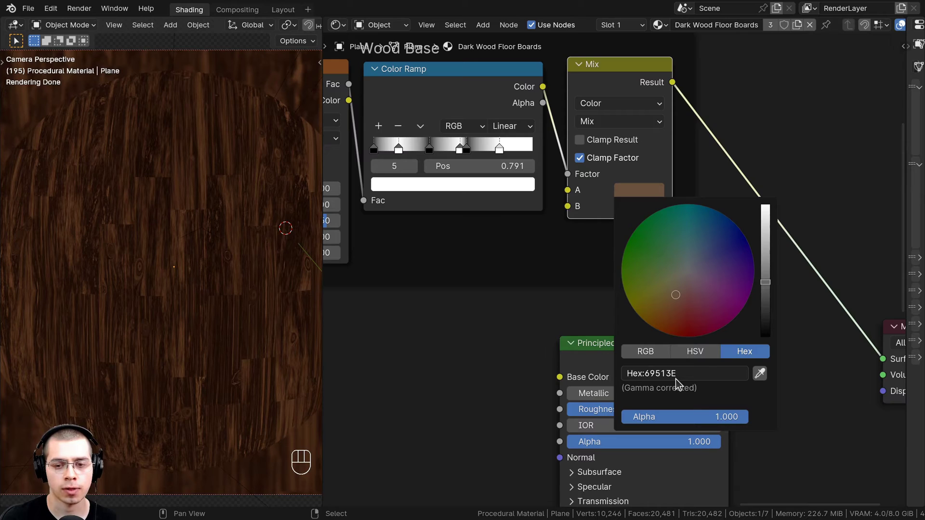
pyautogui.moveTo(620, 197); pyautogui.dragTo(623, 169, button='middle')
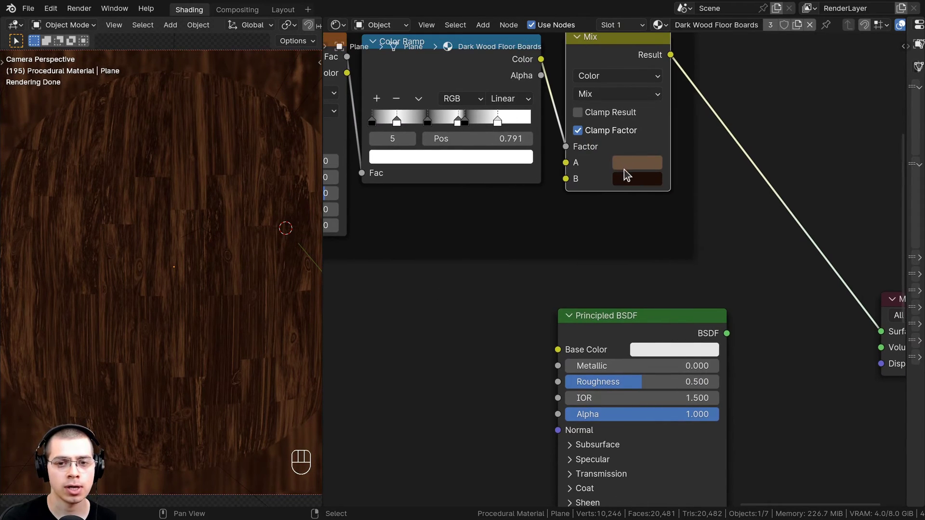
pyautogui.click(632, 181)
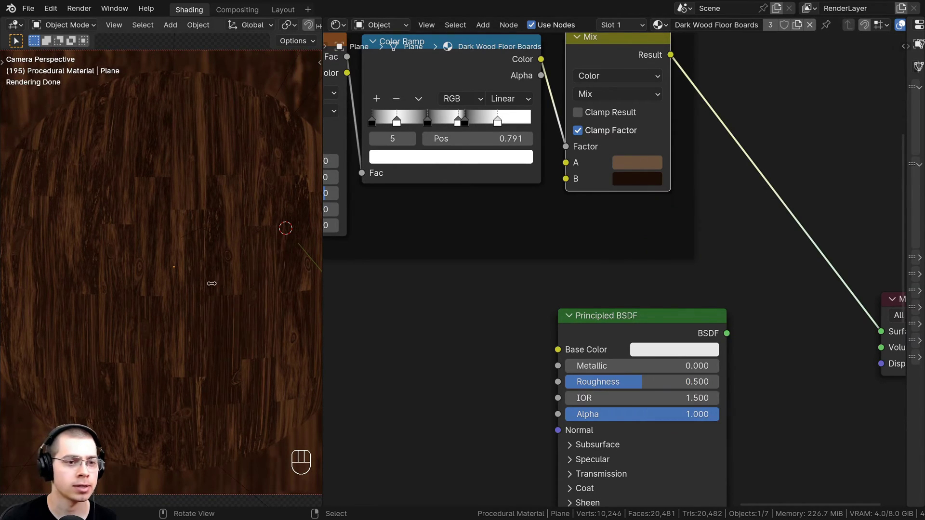
# Step: Label the new Mix node Base Wood Color and position it just after the Wood Base Color Ramp
pyautogui.moveTo(655, 108)
pyautogui.mouseDown()
pyautogui.moveTo(631, 108)
pyautogui.moveTo(646, 108)
pyautogui.mouseUp()
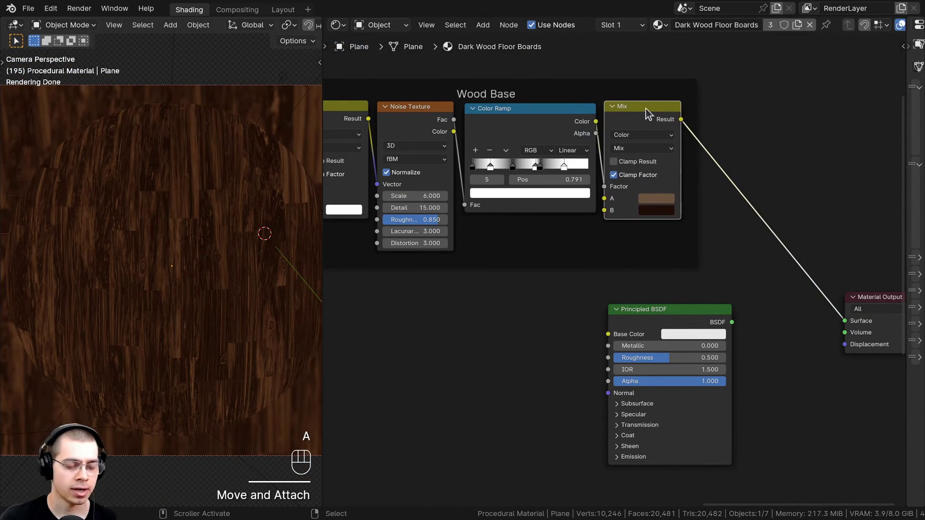
pyautogui.press('F2')
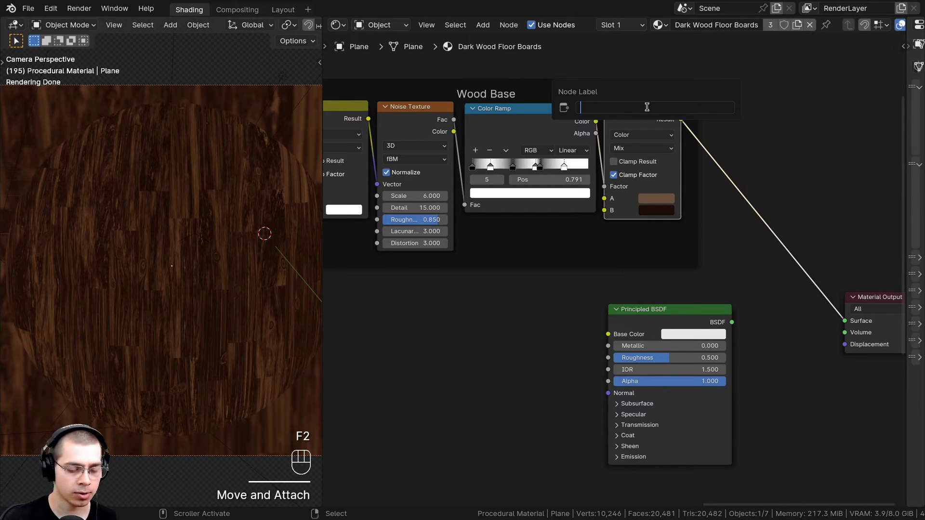
pyautogui.write('Base Wood Color')
pyautogui.press('Return')
pyautogui.press('a')
pyautogui.press('g')
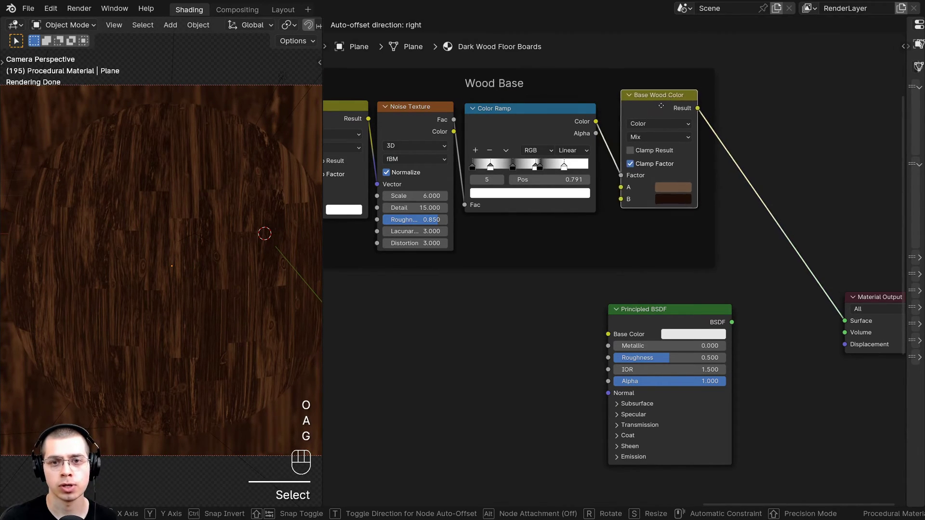
pyautogui.click(646, 115)
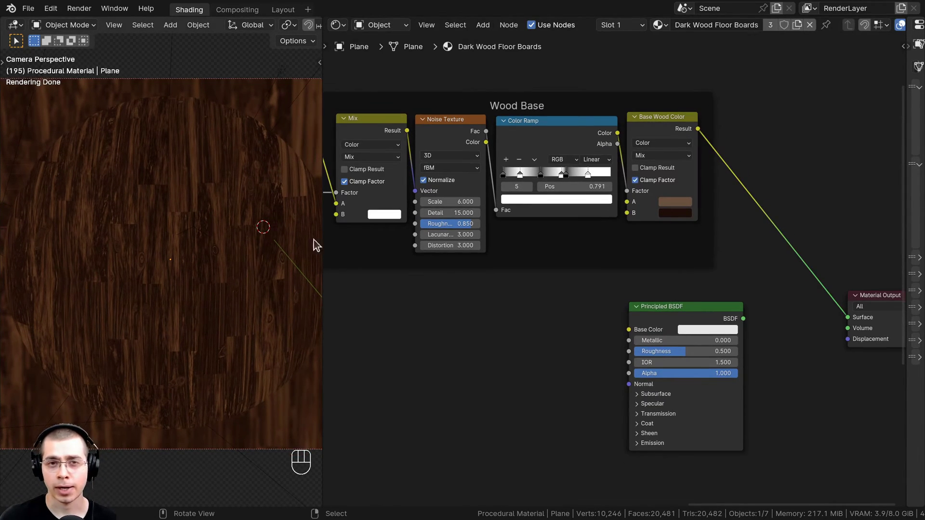
# Step: Add a Hue/Saturation/Value node in the free space above and beyond the Base Wood Color node
pyautogui.moveTo(468, 244); pyautogui.dragTo(297, 263, button='middle')
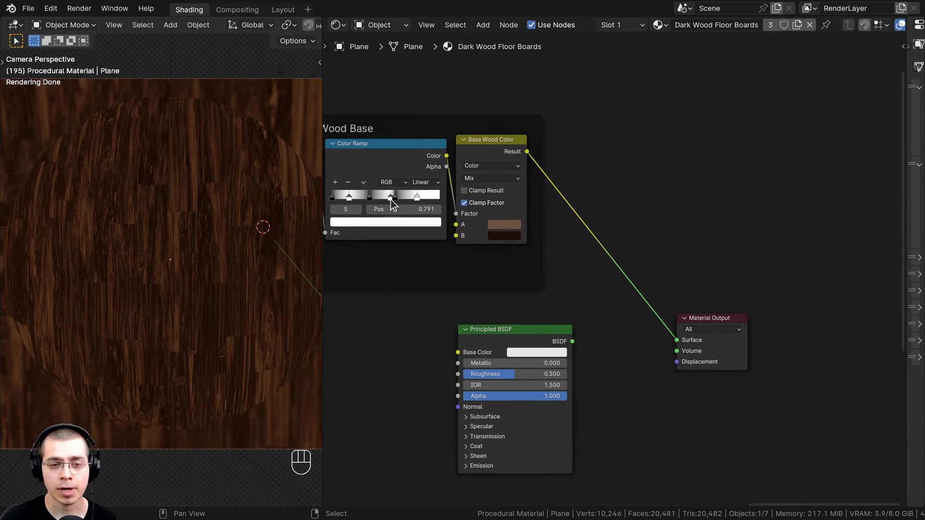
pyautogui.keyDown('shift'); pyautogui.moveTo(193, 215); pyautogui.dragTo(230, 199, button='middle'); pyautogui.keyUp('shift')
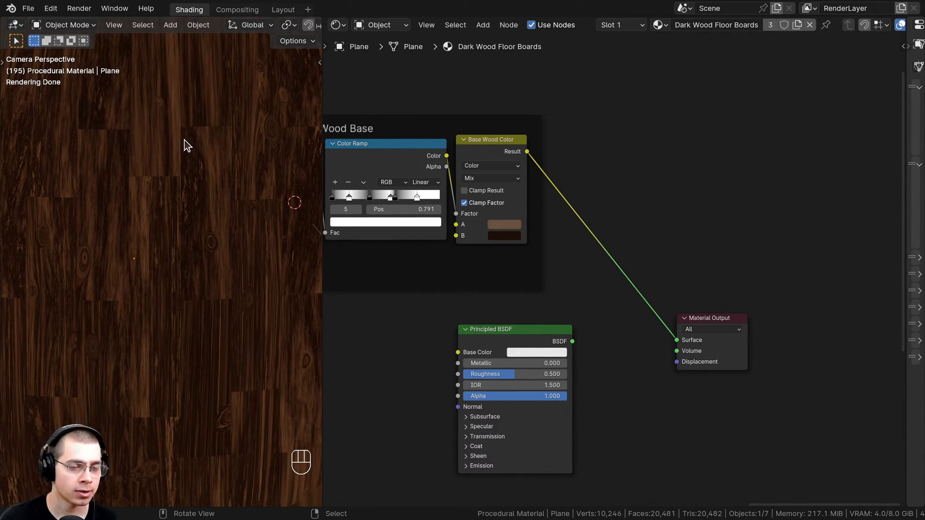
pyautogui.scroll(-1, 553, 258)
pyautogui.scroll(1, 652, 195)
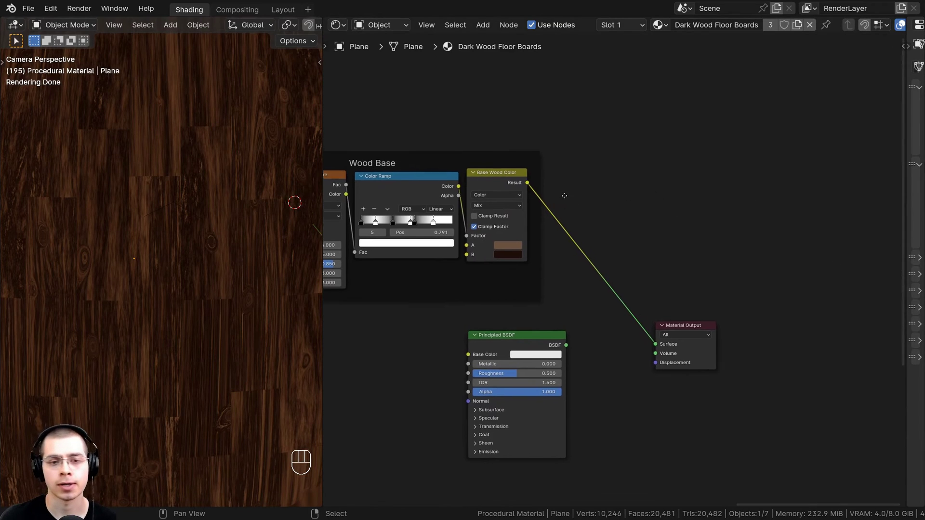
pyautogui.hotkey('shift', 'a')
pyautogui.write('hue')
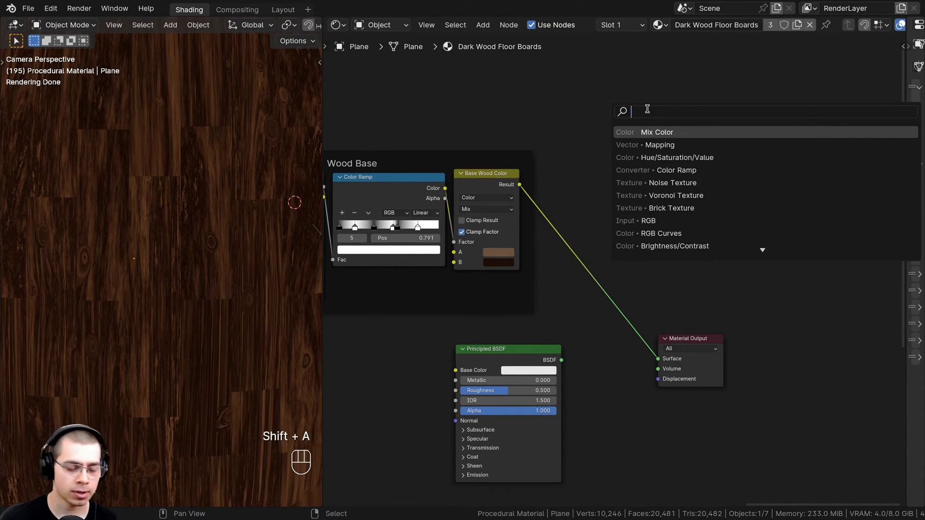
pyautogui.click(666, 132)
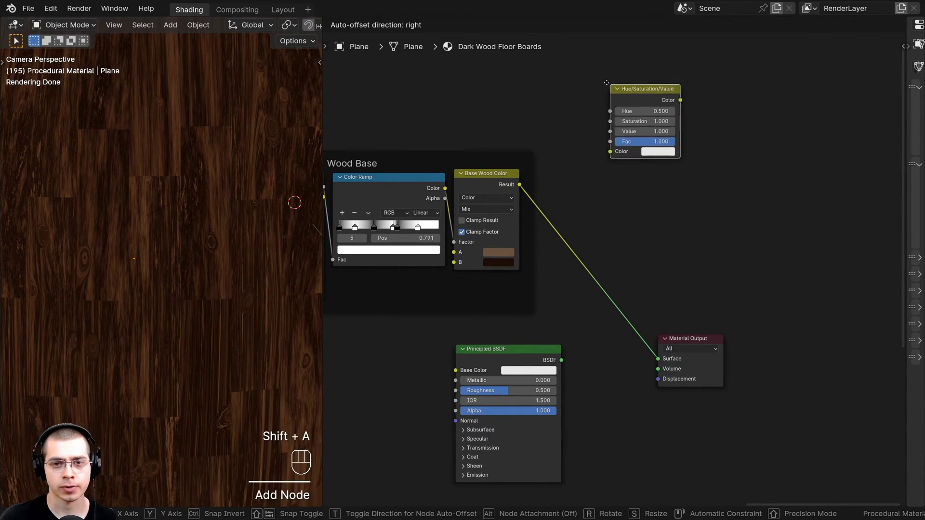
pyautogui.click(562, 93)
pyautogui.scroll(2, 562, 93)
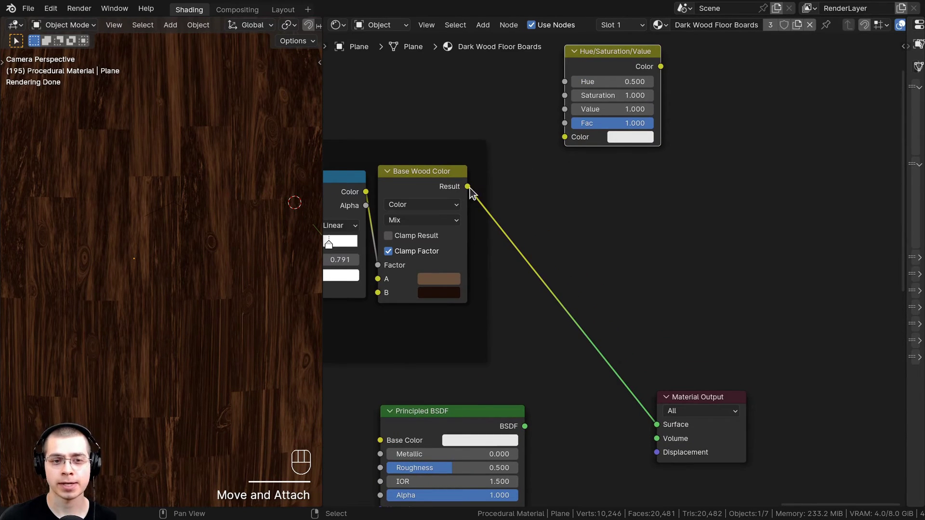
# Step: Route the Base Wood Color result through the Hue/Saturation/Value node's Color input and on to the Material Output's Surface, moving the node closer
pyautogui.moveTo(468, 187); pyautogui.dragTo(499, 111)
pyautogui.moveTo(564, 143); pyautogui.dragTo(564, 138)
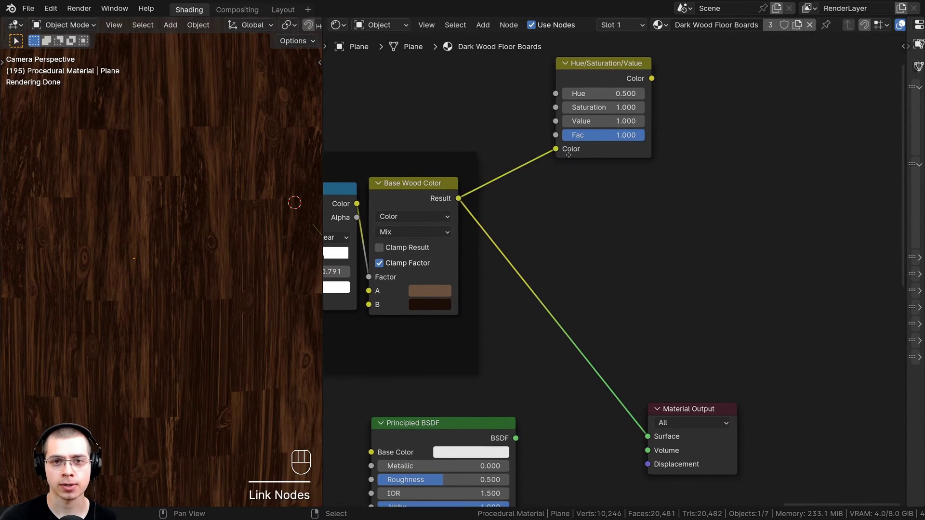
pyautogui.keyDown('ctrl'); pyautogui.keyDown('shift'); pyautogui.click(592, 91); pyautogui.keyUp('shift'); pyautogui.keyUp('ctrl')
pyautogui.moveTo(592, 91); pyautogui.dragTo(567, 88)
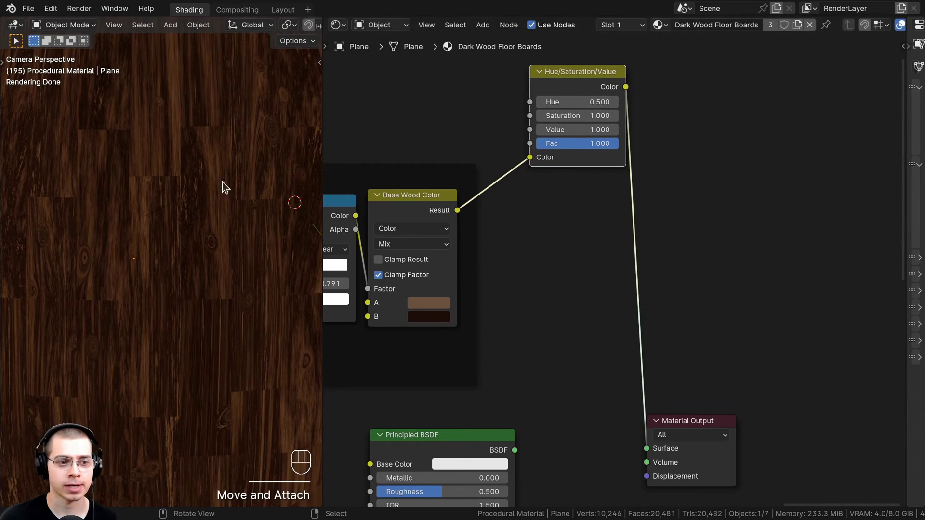
# Step: Move the Hue/Saturation/Value node slightly closer to the Base Wood Color node
pyautogui.moveTo(576, 130)
pyautogui.mouseDown()
pyautogui.moveTo(462, 129)
pyautogui.moveTo(693, 130)
pyautogui.moveTo(458, 130)
pyautogui.moveTo(694, 130)
pyautogui.moveTo(559, 130)
pyautogui.mouseUp()
pyautogui.rightClick(578, 130)
pyautogui.moveTo(578, 73); pyautogui.dragTo(559, 68)
pyautogui.moveTo(605, 142); pyautogui.dragTo(566, 140, button='middle')
pyautogui.moveTo(379, 198); pyautogui.dragTo(384, 197, button='middle')
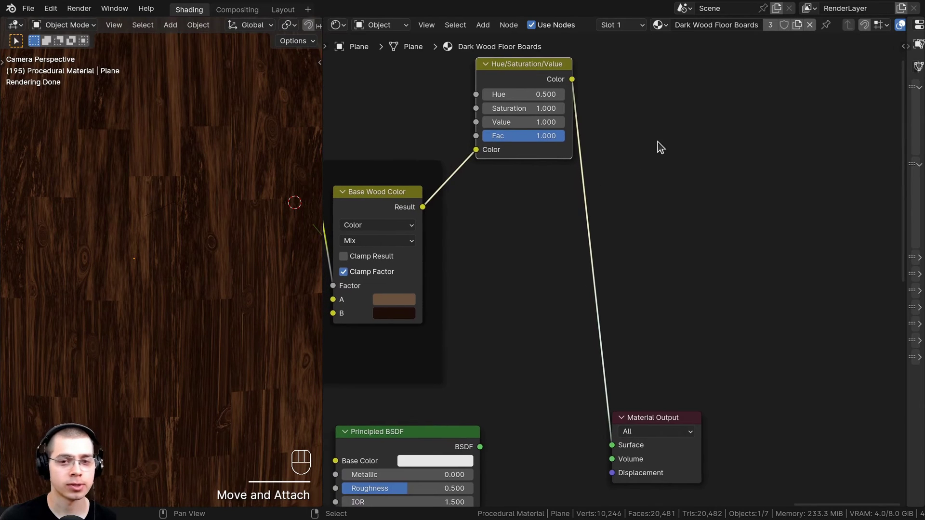
# Step: Insert a Mix Color node on the link between the Hue/Saturation/Value node and the Material Output
pyautogui.hotkey('shift', 'a')
pyautogui.click(657, 140)
pyautogui.write('mix')
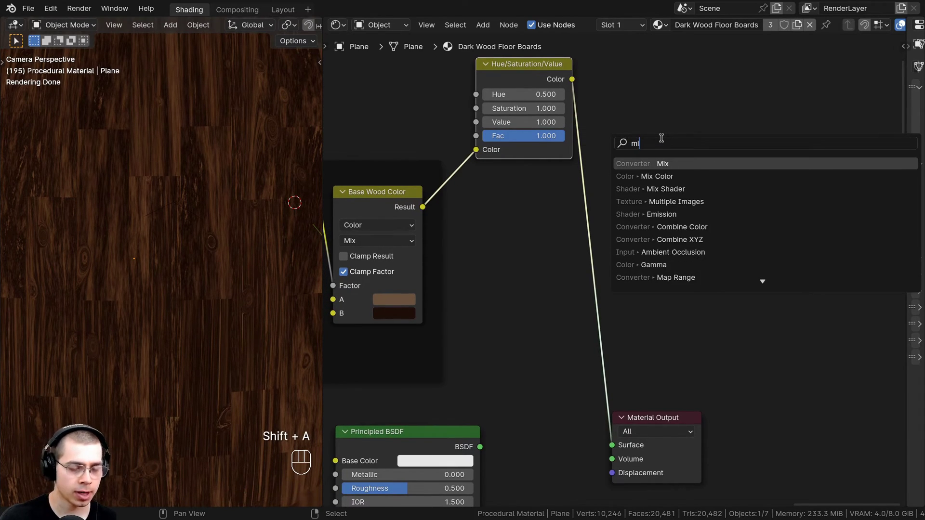
pyautogui.click(676, 179)
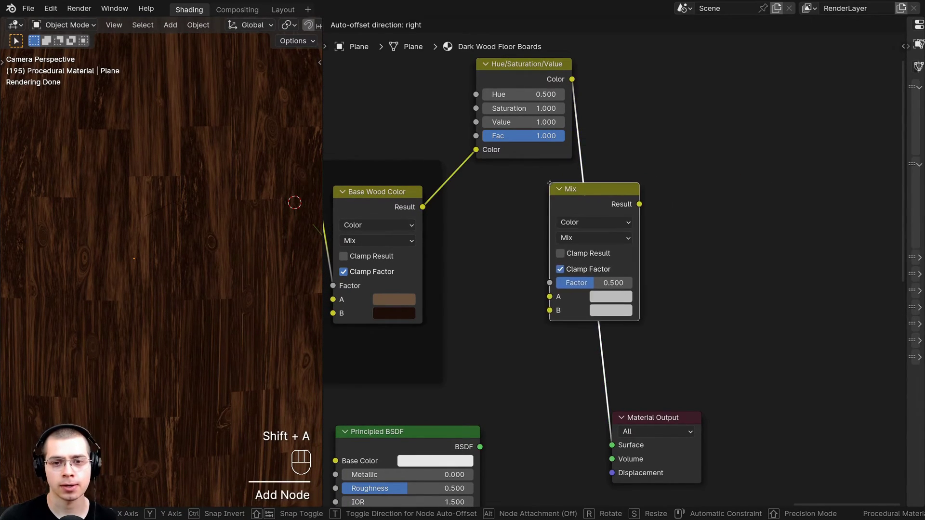
pyautogui.click(554, 182)
# Step: Move the Material Output farther away and place the new Mix node right beside the Hue/Saturation/Value node
pyautogui.scroll(-2, 763, 391)
pyautogui.moveTo(757, 381); pyautogui.dragTo(822, 268)
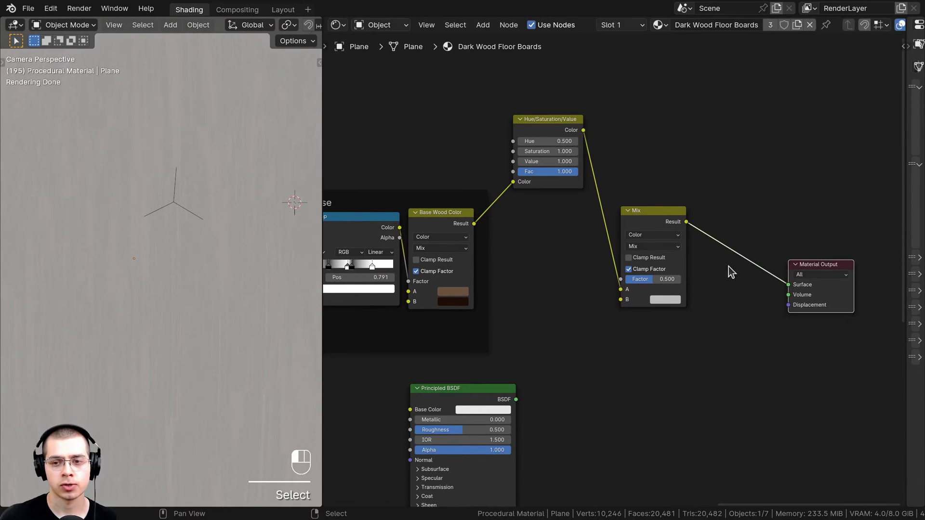
pyautogui.moveTo(656, 219); pyautogui.dragTo(626, 102)
pyautogui.scroll(3, 639, 137)
pyautogui.moveTo(442, 141); pyautogui.dragTo(447, 147, button='middle')
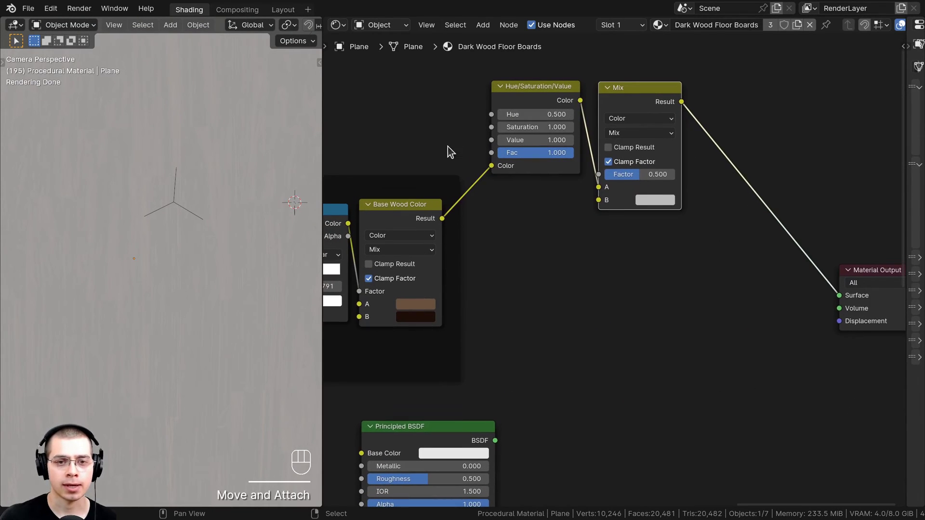
# Step: Connect the Base Wood Color node's Result to the B input of the new Mix node
pyautogui.click(406, 212)
pyautogui.moveTo(446, 223); pyautogui.dragTo(597, 200)
pyautogui.click(530, 87)
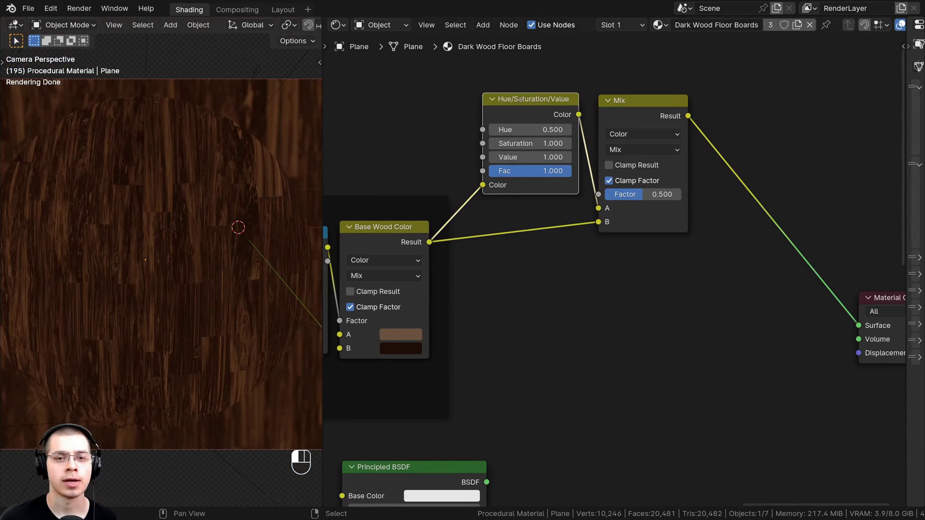
pyautogui.moveTo(519, 99); pyautogui.dragTo(522, 93)
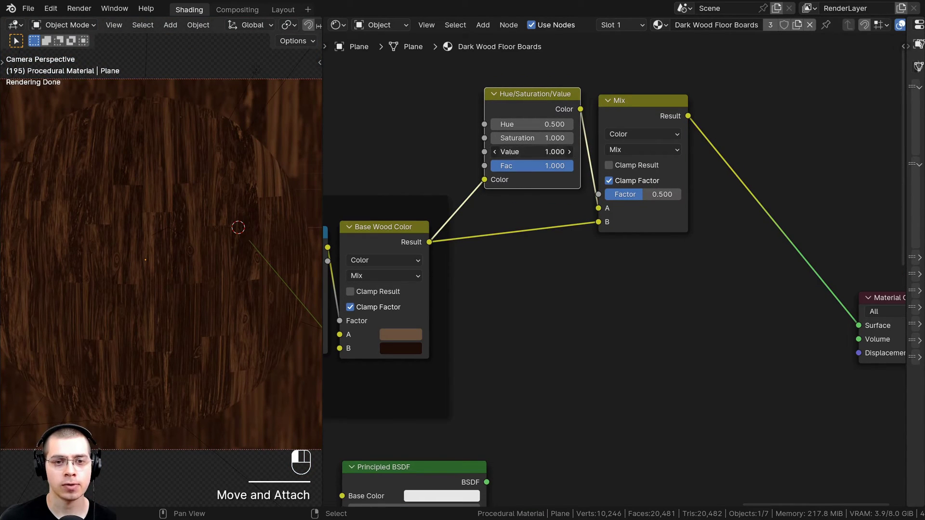
# Step: Set the Hue/Saturation/Value node's Value to 0.5 and try sliding the new Mix node's Factor
pyautogui.click(538, 154)
pyautogui.write('0.5')
pyautogui.press('Return')
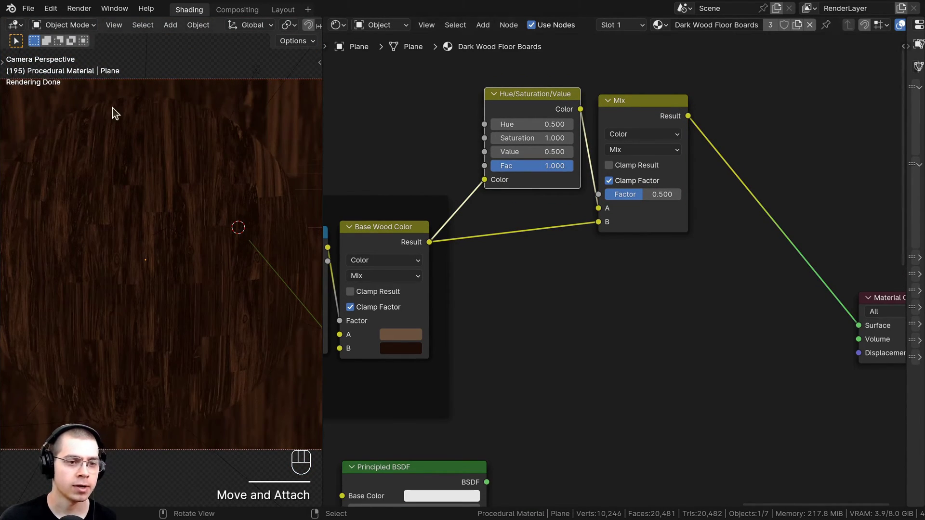
pyautogui.moveTo(646, 194)
pyautogui.mouseDown()
pyautogui.moveTo(605, 194)
pyautogui.moveTo(681, 194)
pyautogui.moveTo(605, 194)
pyautogui.moveTo(643, 194)
pyautogui.mouseUp()
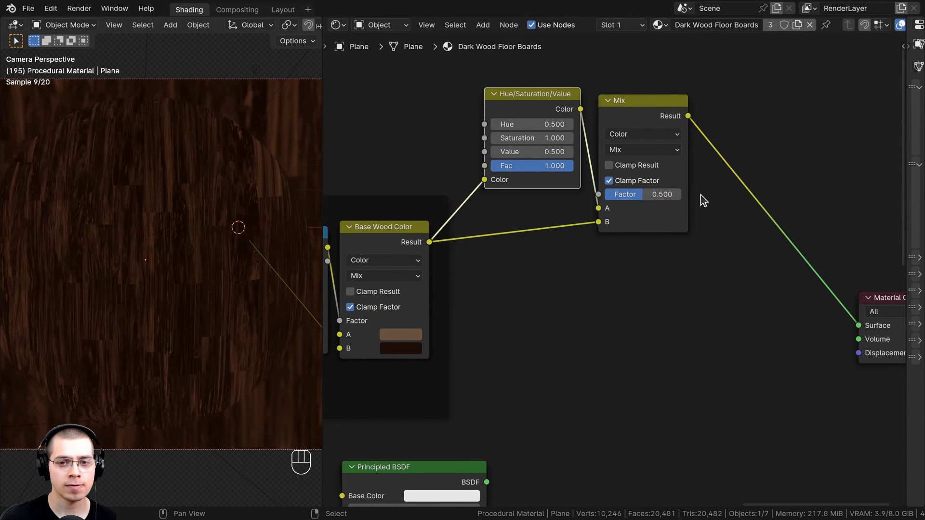
pyautogui.click(627, 130)
# Step: Connect the reroute carrying the Main Brick Texture's Color to the Factor input of the new Mix node after Base Wood Color
pyautogui.scroll(-2, 453, 329)
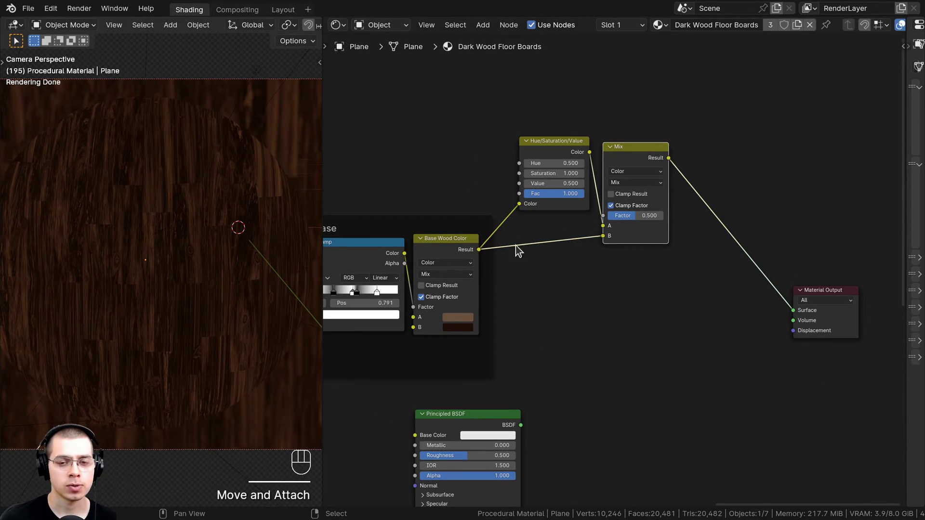
pyautogui.scroll(1, 649, 238)
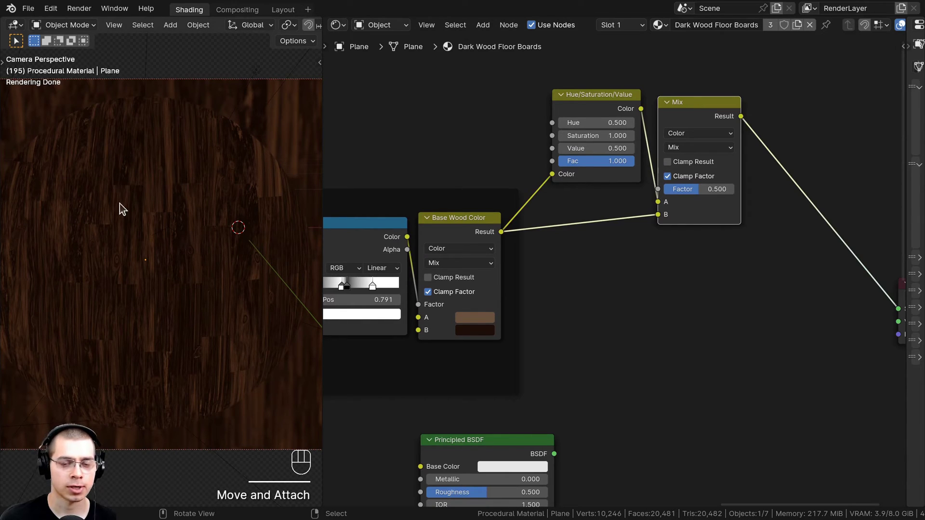
pyautogui.scroll(-2, 626, 228)
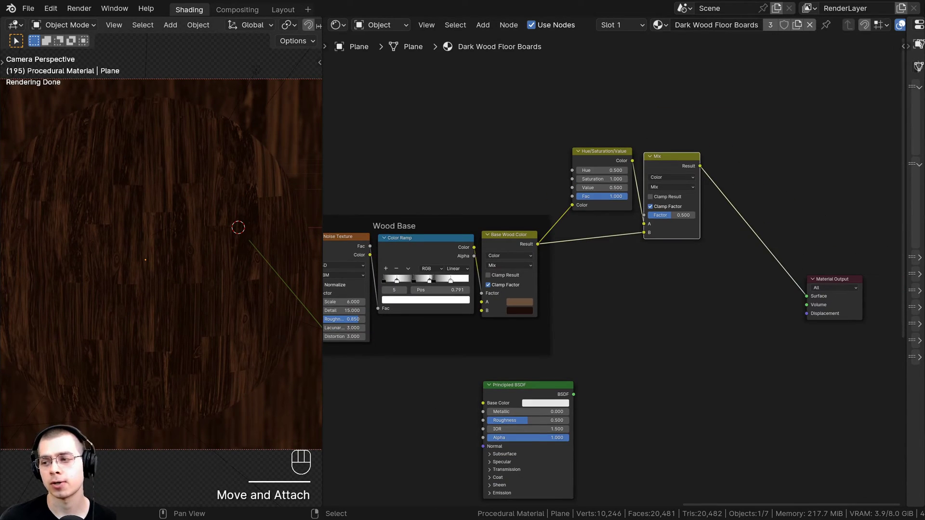
pyautogui.scroll(-1, 693, 423)
pyautogui.moveTo(688, 423); pyautogui.dragTo(872, 364, button='middle')
pyautogui.moveTo(577, 369); pyautogui.dragTo(876, 349, button='middle')
pyautogui.scroll(1, 578, 340)
pyautogui.scroll(2, 573, 352)
pyautogui.moveTo(504, 461); pyautogui.dragTo(523, 348, button='middle')
pyautogui.click(481, 356)
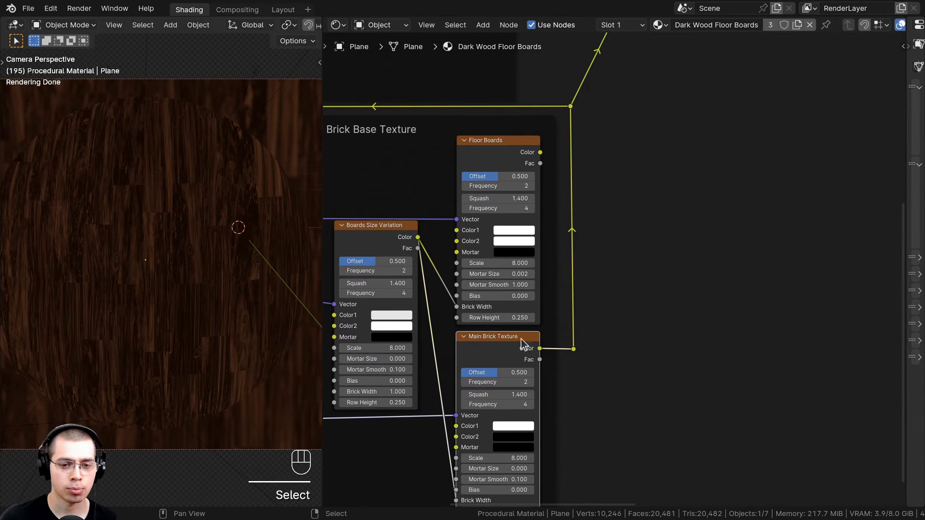
pyautogui.moveTo(570, 241); pyautogui.dragTo(441, 346, button='middle')
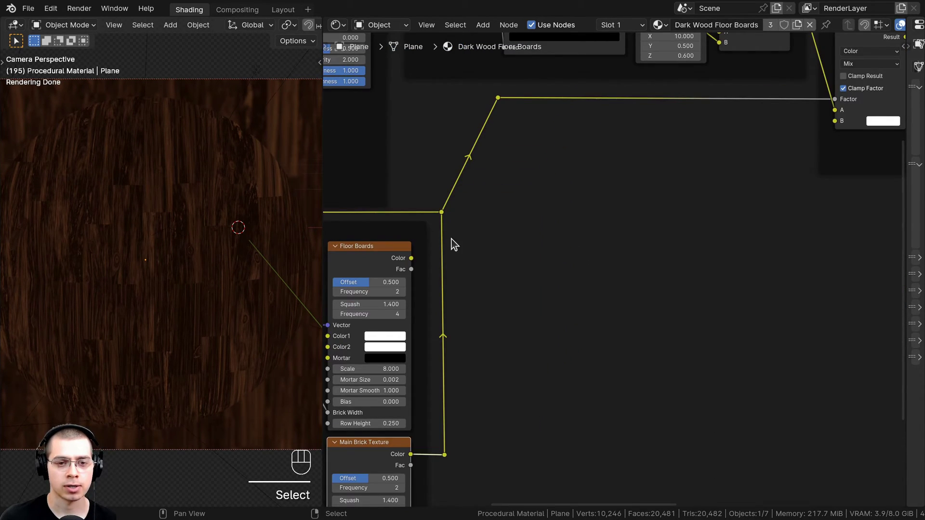
pyautogui.click(443, 214)
pyautogui.scroll(-2, 444, 218)
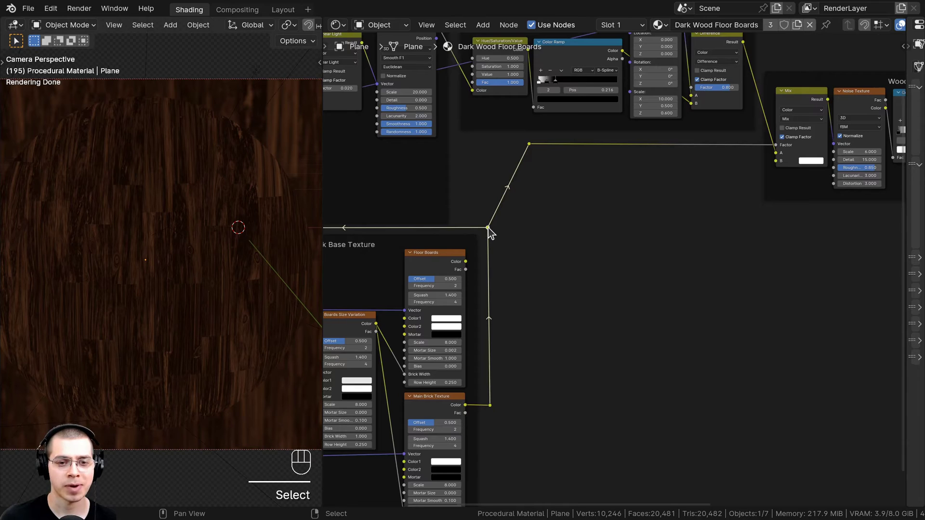
pyautogui.moveTo(489, 228); pyautogui.dragTo(638, 168)
pyautogui.moveTo(586, 210); pyautogui.dragTo(719, 170, button='middle')
pyautogui.scroll(-2, 449, 195)
pyautogui.moveTo(449, 195); pyautogui.dragTo(497, 179, button='middle')
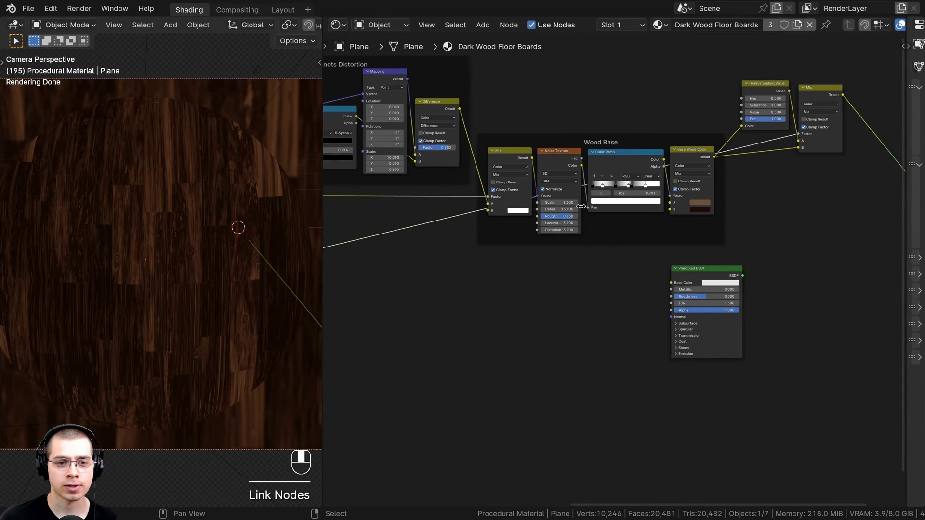
# Step: Add a reroute on the new Factor link and move it below the far end of the Wood Base frame
pyautogui.moveTo(403, 261); pyautogui.dragTo(437, 265, button='middle')
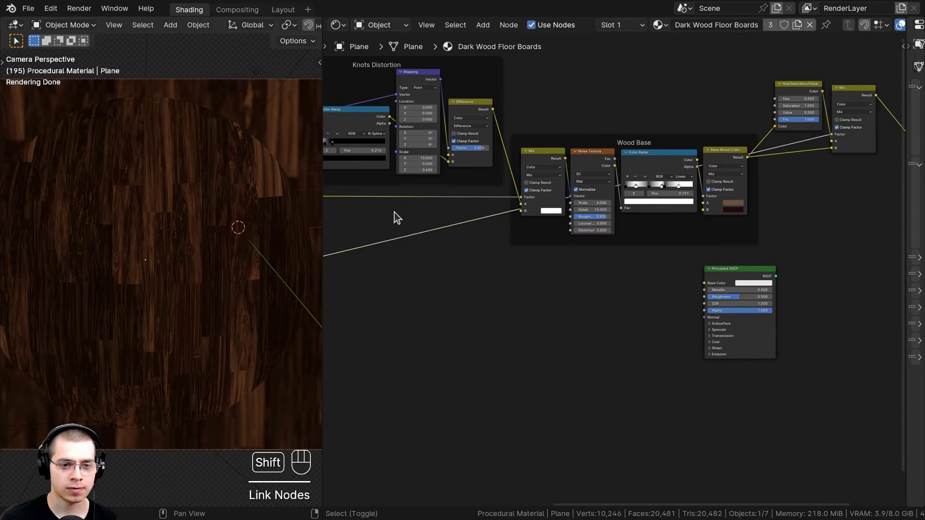
pyautogui.moveTo(394, 216)
pyautogui.keyDown('shift'); pyautogui.mouseDown(button='right')
pyautogui.moveTo(541, 314)
pyautogui.moveTo(541, 324)
pyautogui.mouseUp(button='right'); pyautogui.keyUp('shift')
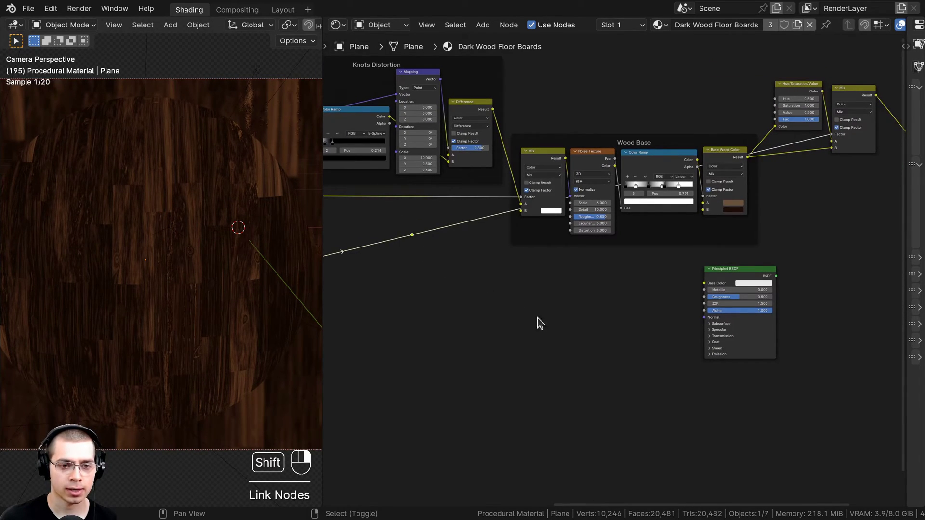
pyautogui.click(414, 236)
pyautogui.press('g')
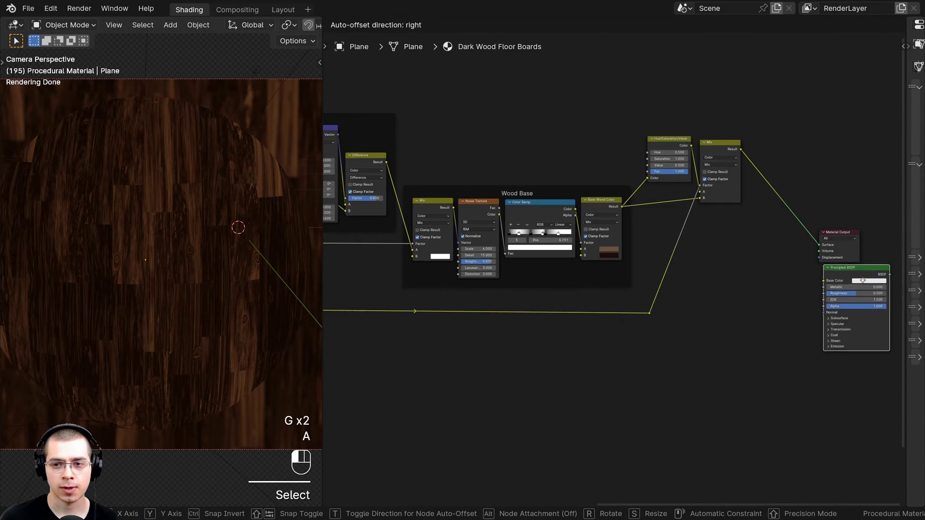
pyautogui.moveTo(849, 309); pyautogui.dragTo(833, 313)
# Step: Move the Material Output and Principled BSDF together farther beyond the new Mix node
pyautogui.press('b')
pyautogui.moveTo(817, 195); pyautogui.dragTo(854, 318)
pyautogui.press('g')
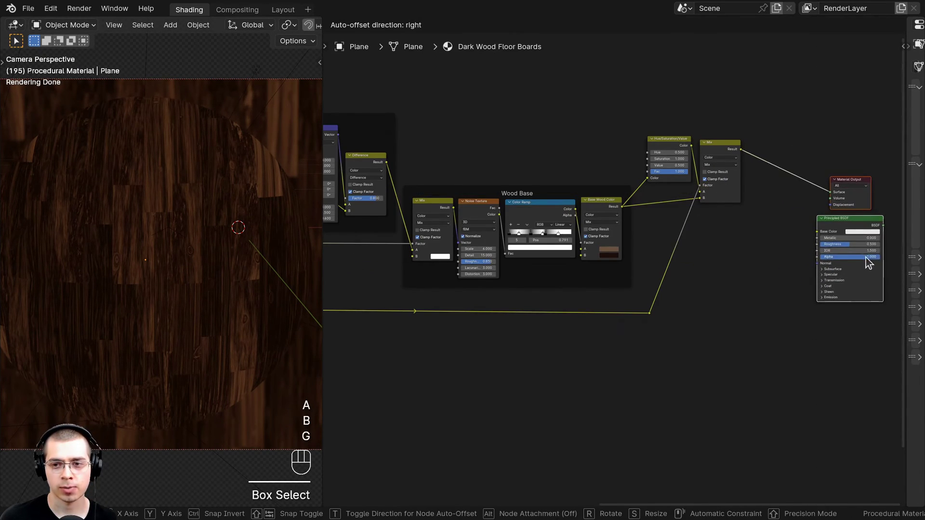
pyautogui.click(867, 264)
# Step: Shift the Factor link's reroute closer to the lower corner of the Wood Base frame
pyautogui.press('a')
pyautogui.scroll(5, 675, 277)
pyautogui.press('b')
pyautogui.moveTo(656, 320); pyautogui.dragTo(680, 348)
pyautogui.press('g')
pyautogui.click(673, 336)
pyautogui.press('a')
# Step: Preview the Main Brick Texture node and examine its shades on the individual boards up close
pyautogui.scroll(-4, 741, 244)
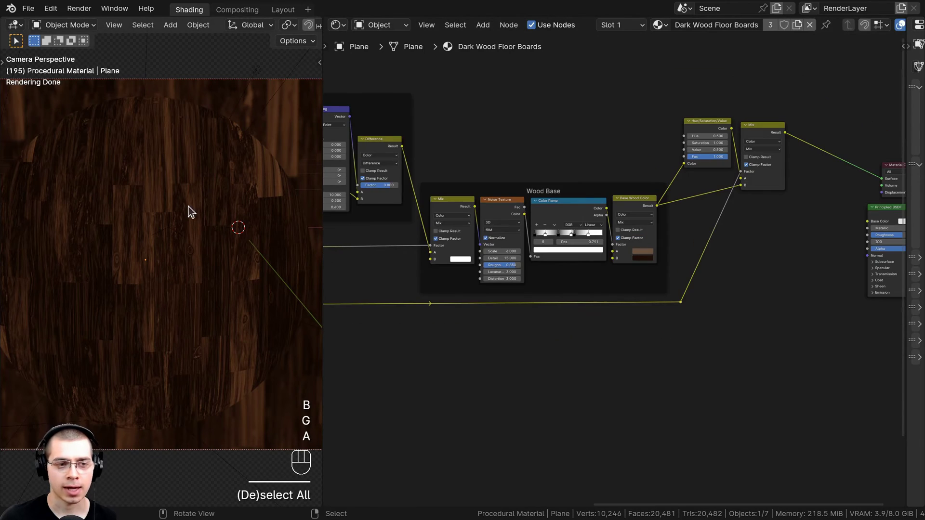
pyautogui.moveTo(482, 291); pyautogui.dragTo(642, 226, button='middle')
pyautogui.moveTo(340, 359); pyautogui.dragTo(493, 217, button='middle')
pyautogui.scroll(3, 515, 256)
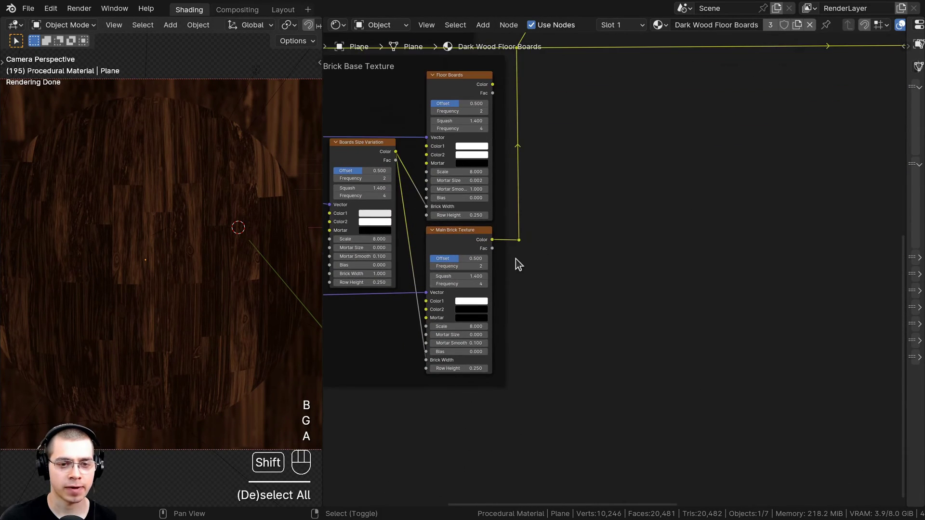
pyautogui.keyDown('ctrl'); pyautogui.keyDown('shift'); pyautogui.click(448, 239); pyautogui.keyUp('shift'); pyautogui.keyUp('ctrl')
pyautogui.scroll(5, 181, 213)
pyautogui.keyDown('shift'); pyautogui.moveTo(182, 213); pyautogui.dragTo(148, 281, button='middle'); pyautogui.keyUp('shift')
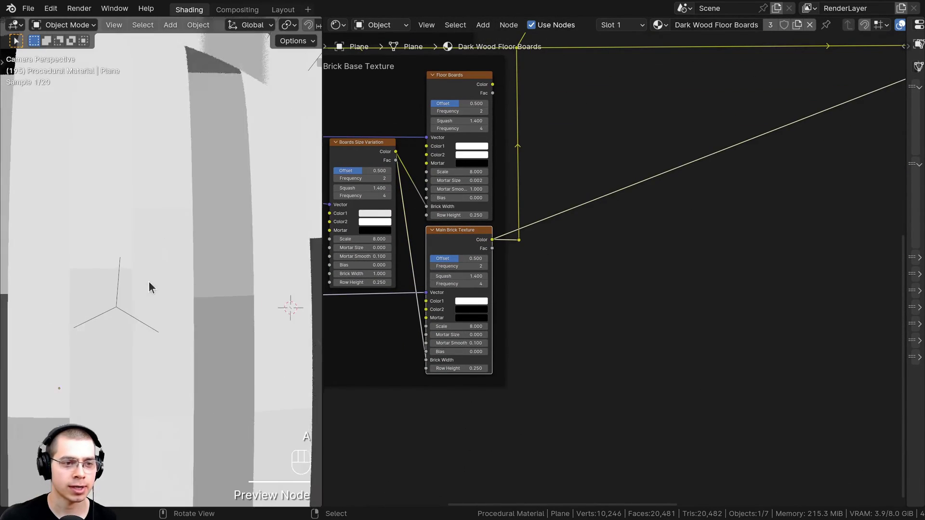
pyautogui.scroll(-1, 292, 200)
pyautogui.keyDown('shift'); pyautogui.moveTo(292, 200); pyautogui.dragTo(206, 214, button='middle'); pyautogui.keyUp('shift')
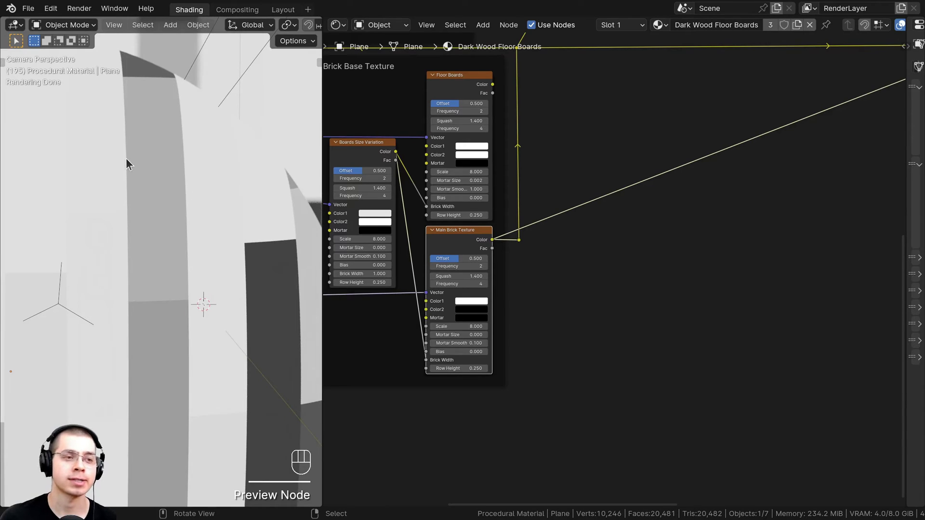
# Step: Preview the Mix node that follows the Hue/Saturation/Value node and examine the color variation between the boards
pyautogui.moveTo(688, 185); pyautogui.dragTo(455, 371, button='middle')
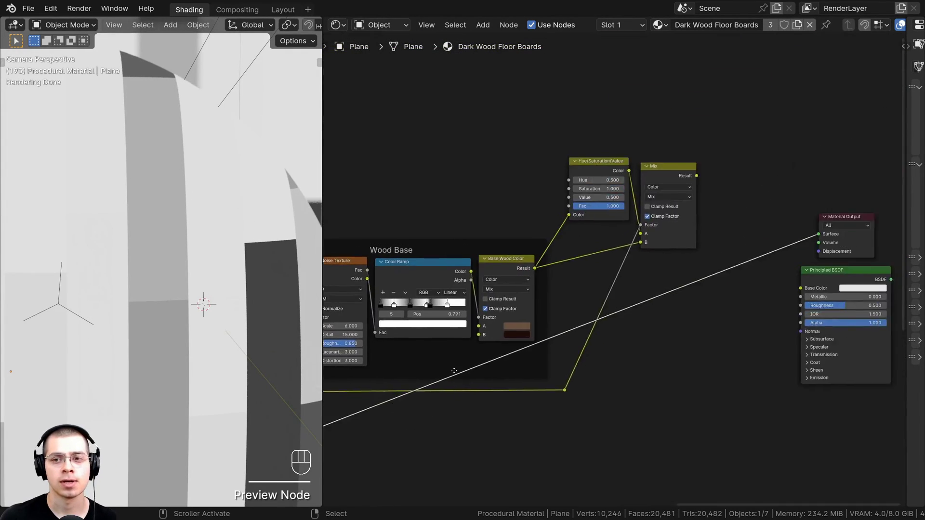
pyautogui.scroll(2, 674, 218)
pyautogui.keyDown('ctrl'); pyautogui.keyDown('shift'); pyautogui.click(667, 224); pyautogui.keyUp('shift'); pyautogui.keyUp('ctrl')
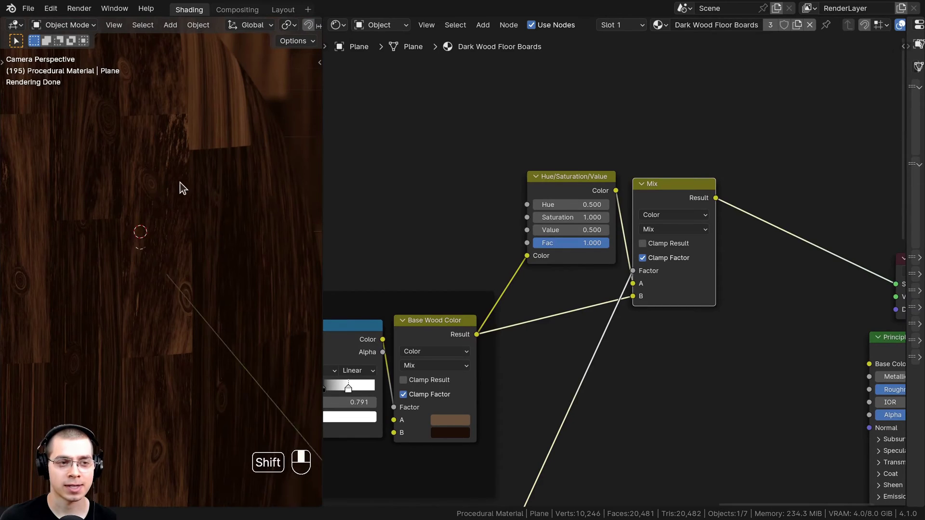
pyautogui.keyDown('shift'); pyautogui.moveTo(181, 185); pyautogui.dragTo(152, 315, button='middle'); pyautogui.keyUp('shift')
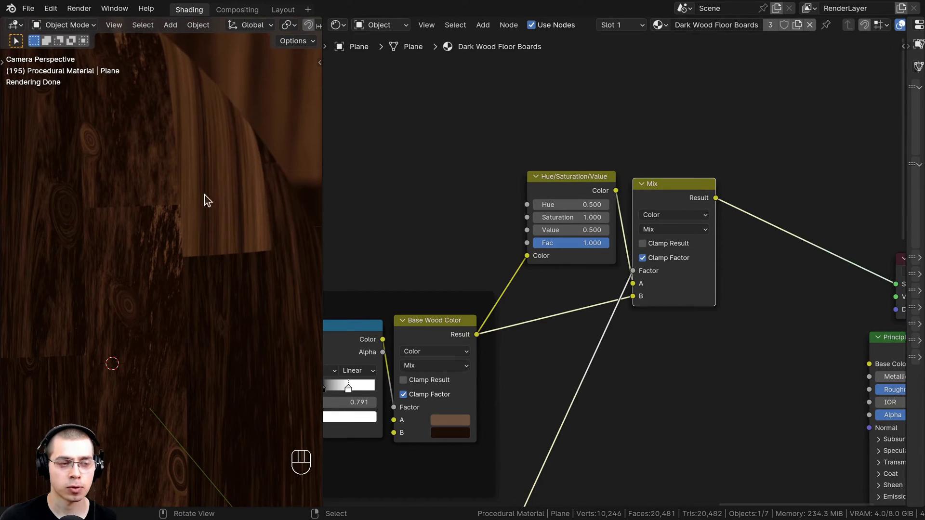
pyautogui.keyDown('shift'); pyautogui.moveTo(205, 199); pyautogui.dragTo(227, 260, button='middle'); pyautogui.keyUp('shift')
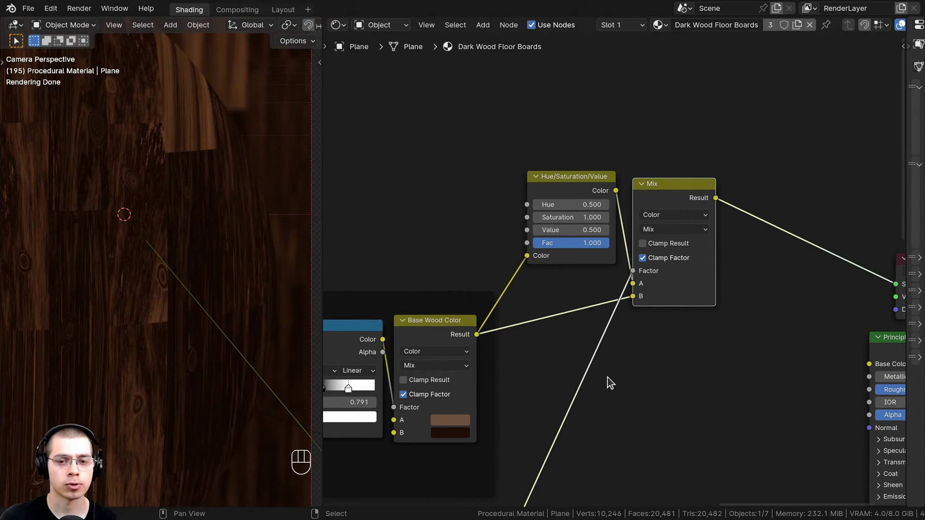
# Step: Move the Hue/Saturation/Value and Mix nodes together farther up, away from the Wood Base frame
pyautogui.moveTo(621, 282); pyautogui.dragTo(608, 260, button='middle')
pyautogui.scroll(3, 626, 263)
pyautogui.scroll(-1, 619, 155)
pyautogui.moveTo(654, 149); pyautogui.dragTo(632, 187, button='middle')
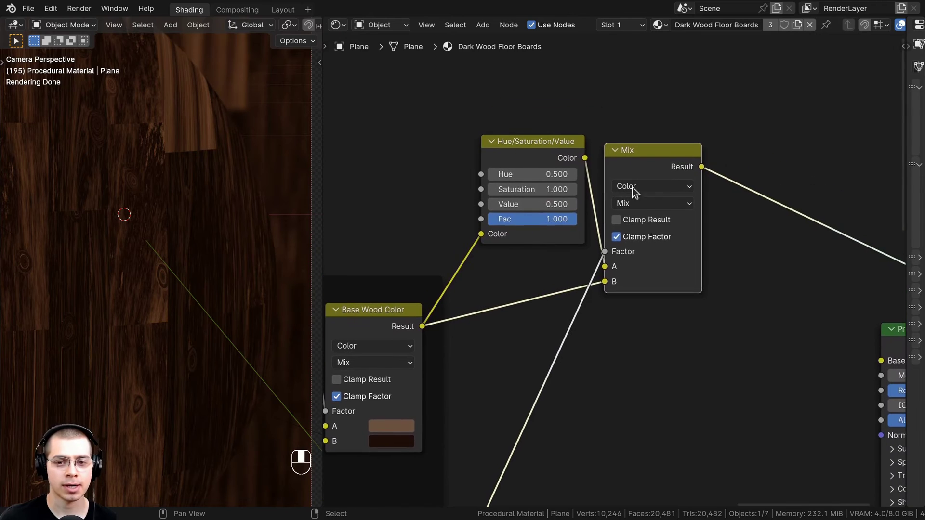
pyautogui.moveTo(708, 86); pyautogui.dragTo(533, 206)
pyautogui.press('g')
pyautogui.click(562, 147)
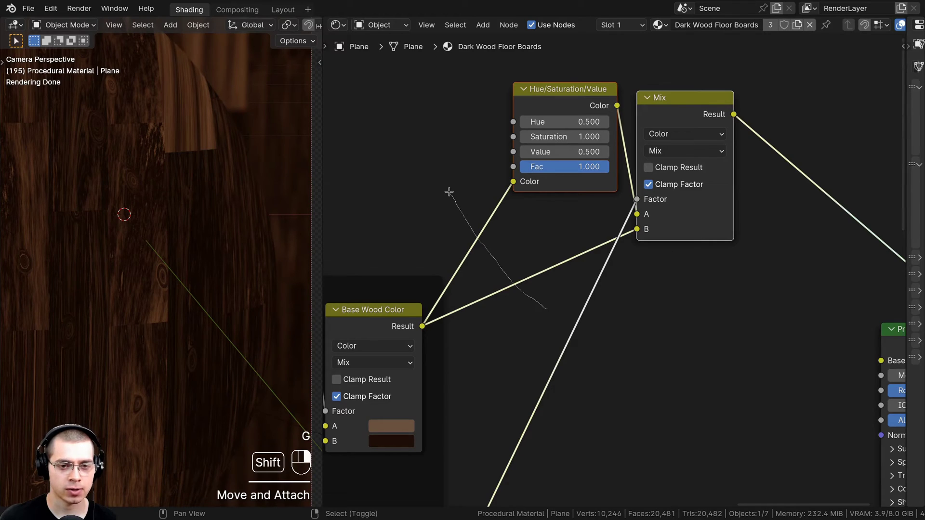
# Step: Add one shared reroute across both Base Wood Color result links and position it just below the Hue/Saturation/Value node
pyautogui.keyDown('shift'); pyautogui.moveTo(546, 308); pyautogui.dragTo(449, 191, button='right'); pyautogui.keyUp('shift')
pyautogui.press('g')
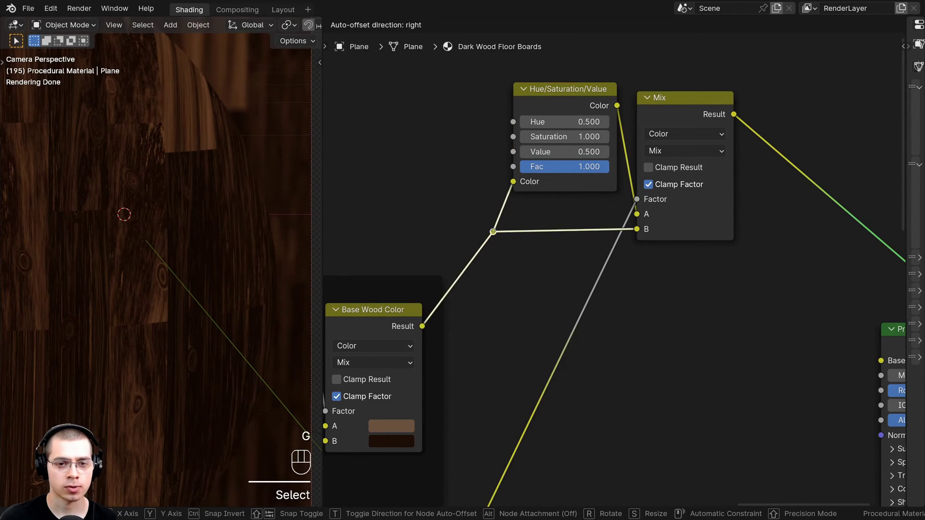
pyautogui.click(497, 238)
# Step: Enclose the Hue/Saturation/Value node, Mix node and shared reroute in a frame labeled Floor Boards Random Color, and adjust its position
pyautogui.moveTo(446, 65); pyautogui.dragTo(779, 274)
pyautogui.hotkey('ctrl', 'j')
pyautogui.press('a')
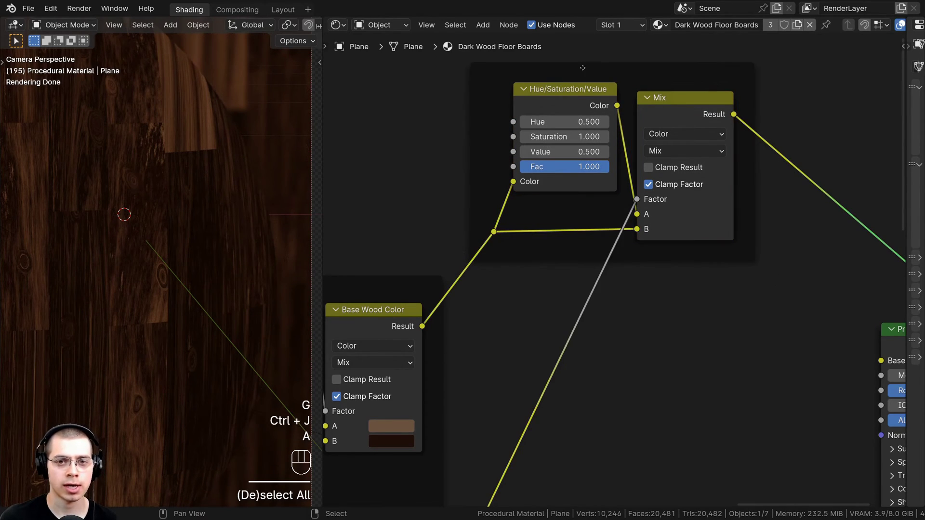
pyautogui.moveTo(588, 68); pyautogui.dragTo(570, 80)
pyautogui.moveTo(569, 79); pyautogui.dragTo(563, 117, button='middle')
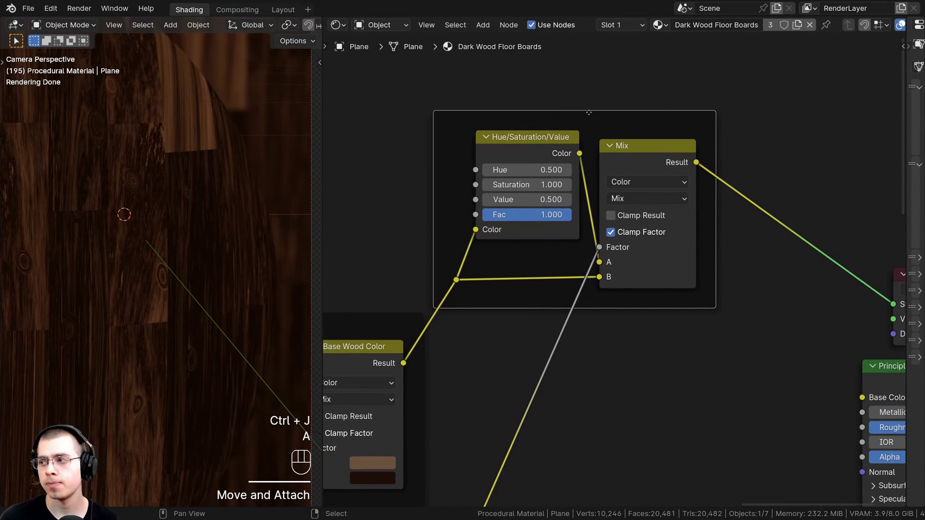
pyautogui.press('F2')
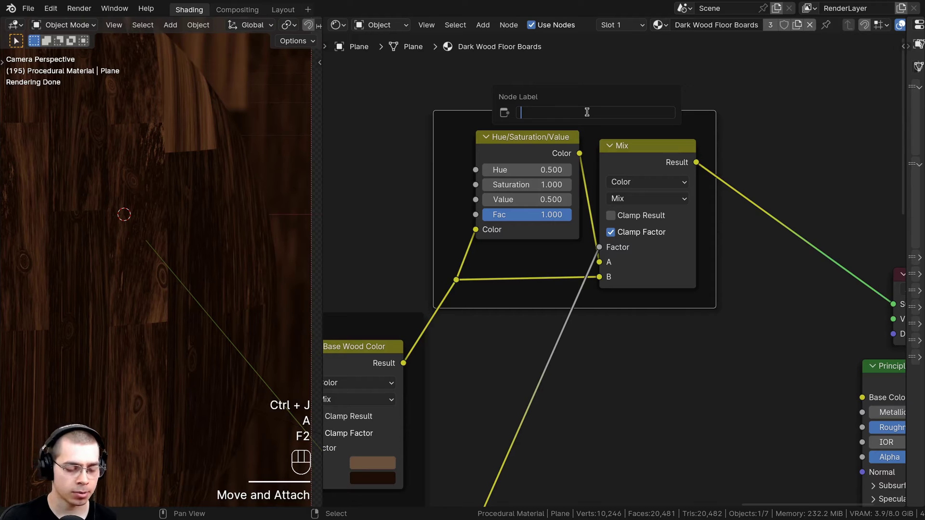
pyautogui.write('Floor Boards Random Color')
pyautogui.press('Return')
pyautogui.press('a')
pyautogui.moveTo(526, 113); pyautogui.dragTo(527, 116)
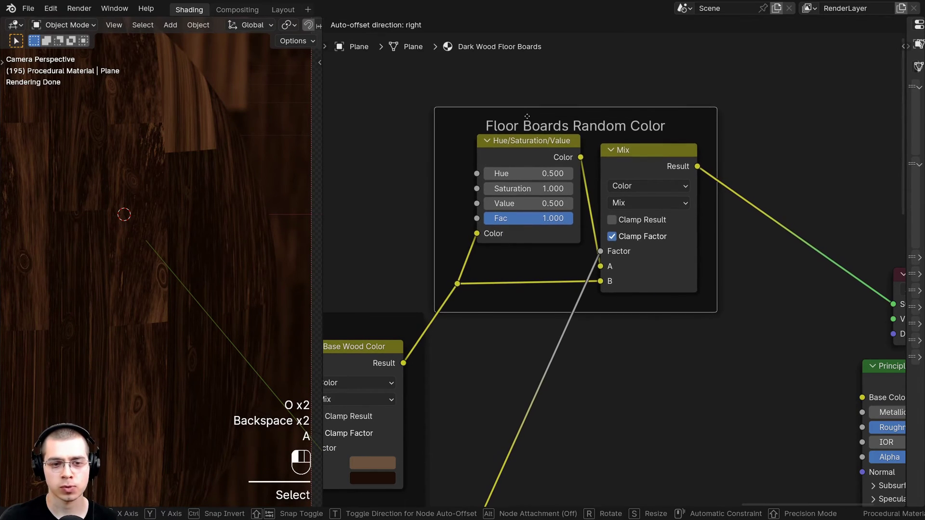
# Step: Add a Color Ramp node in the empty space above the Material Output node
pyautogui.press('a')
pyautogui.scroll(-7, 611, 201)
pyautogui.moveTo(597, 284); pyautogui.dragTo(570, 267, button='middle')
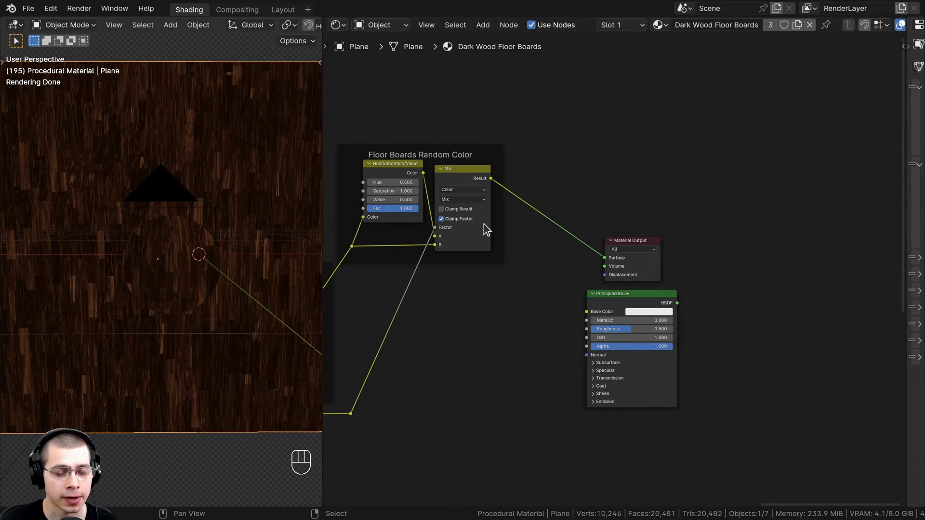
pyautogui.press('KP_0')
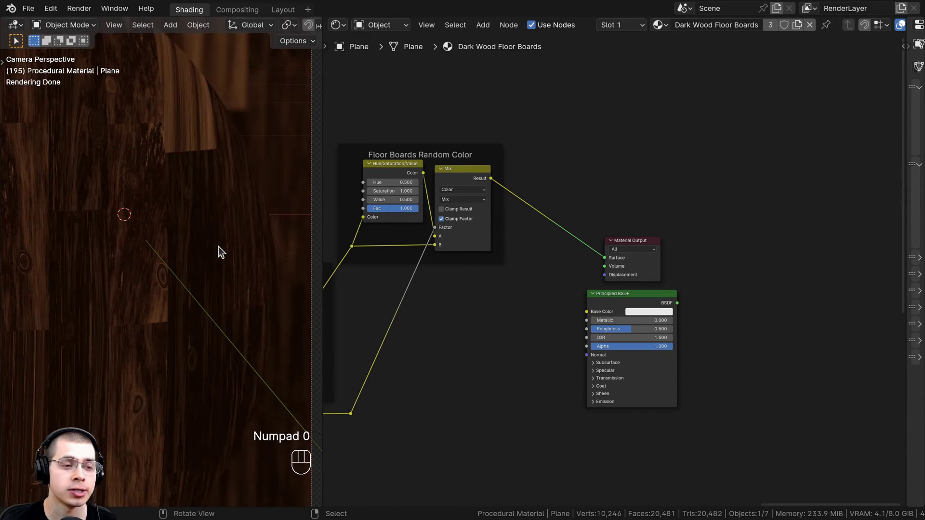
pyautogui.scroll(-2, 512, 275)
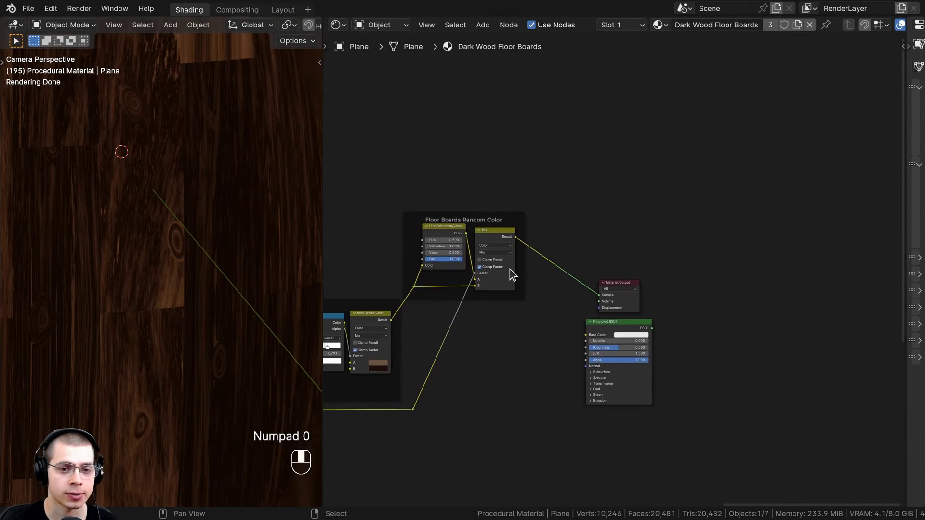
pyautogui.hotkey('shift', 'a')
pyautogui.click(563, 161)
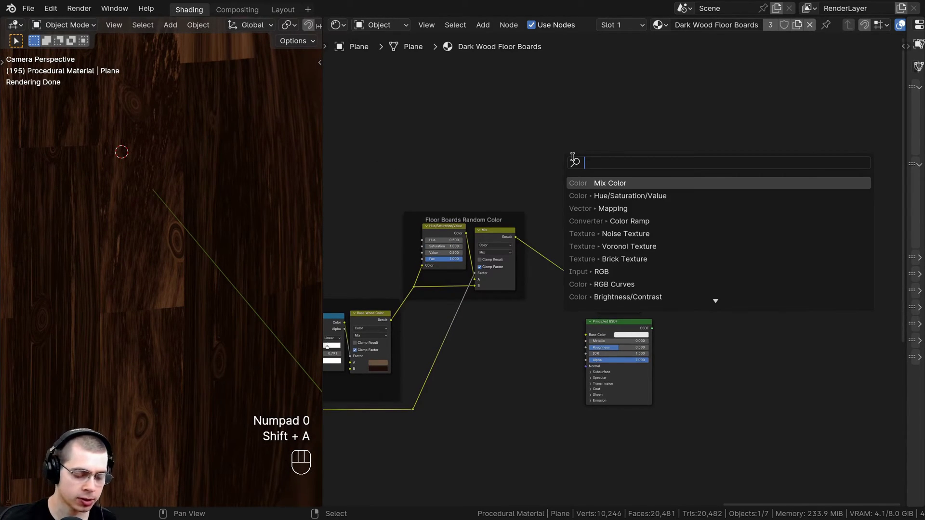
pyautogui.write('co')
pyautogui.press('Down')
pyautogui.press('Return')
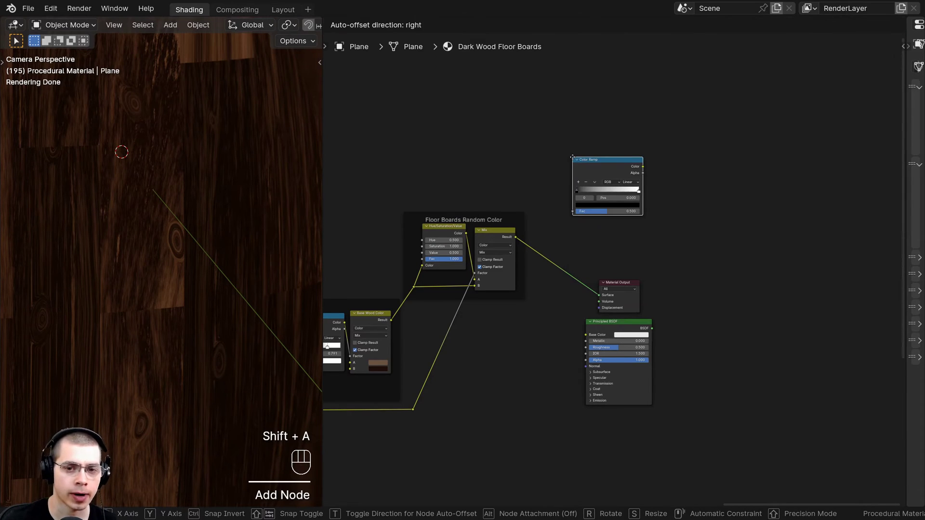
pyautogui.click(573, 157)
# Step: Link the Color output of the Knots Distortion Color Ramp to the new Color Ramp's Fac input and preview the new node
pyautogui.moveTo(410, 273); pyautogui.dragTo(700, 250, button='middle')
pyautogui.moveTo(419, 212); pyautogui.dragTo(537, 209, button='middle')
pyautogui.scroll(4, 516, 205)
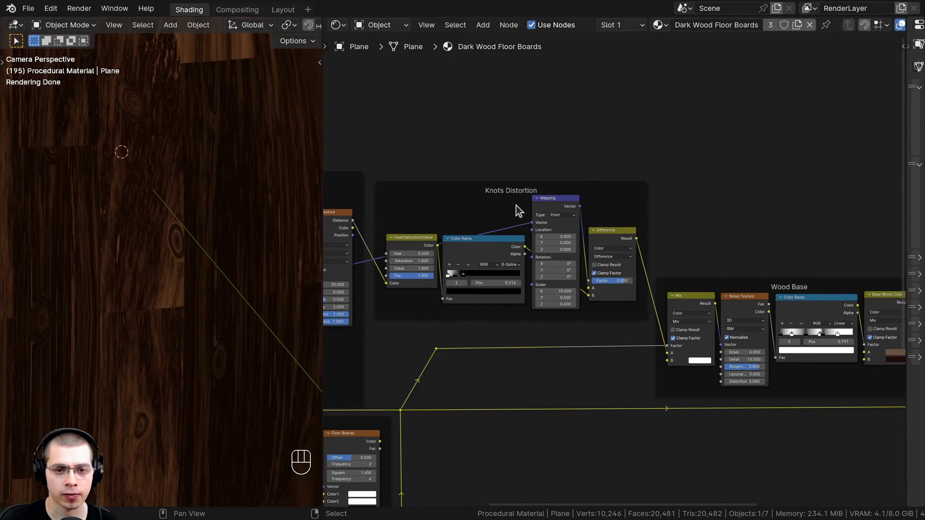
pyautogui.scroll(1, 453, 235)
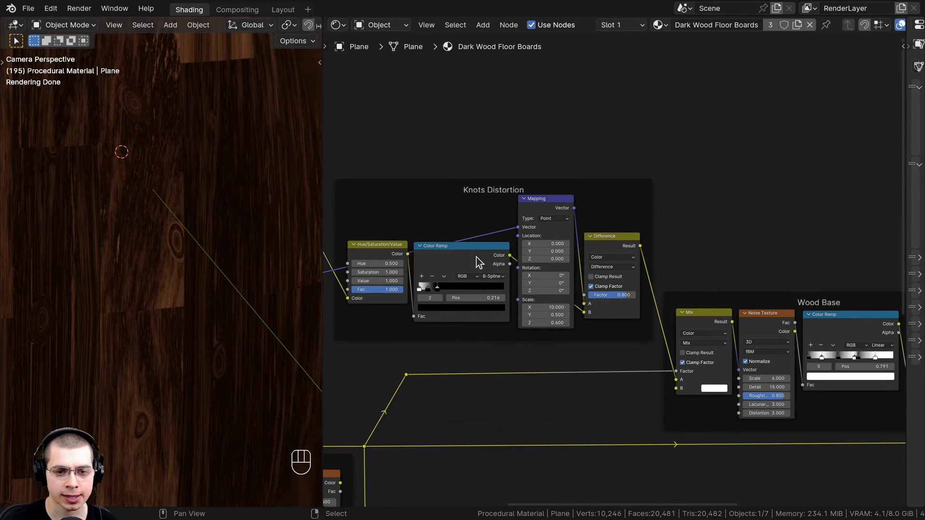
pyautogui.moveTo(507, 257); pyautogui.dragTo(660, 164)
pyautogui.moveTo(712, 114); pyautogui.dragTo(634, 106)
pyautogui.keyDown('ctrl'); pyautogui.keyDown('shift'); pyautogui.click(635, 99); pyautogui.keyUp('shift'); pyautogui.keyUp('ctrl')
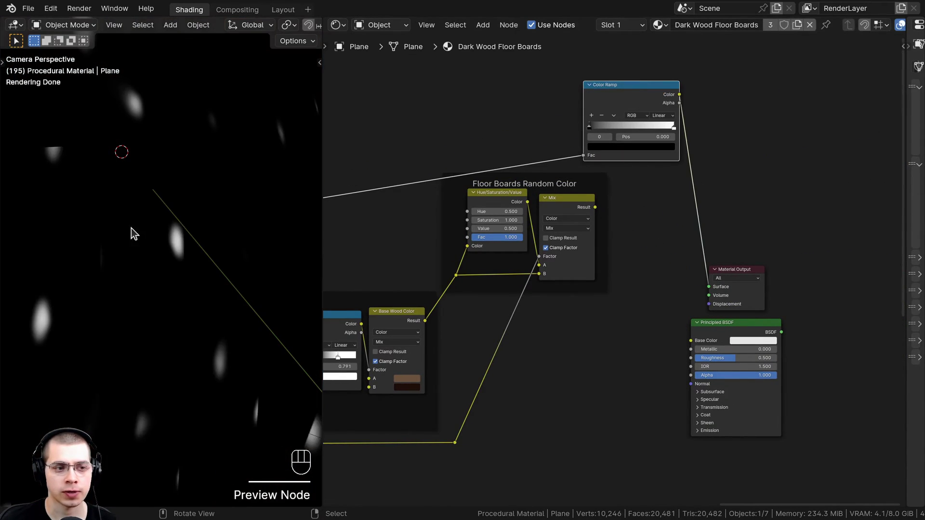
# Step: Add a reroute to the link feeding the new Color Ramp and reposition it so the link runs level above the frames
pyautogui.moveTo(593, 175); pyautogui.dragTo(545, 303, button='middle')
pyautogui.scroll(8, 598, 292)
pyautogui.moveTo(595, 196); pyautogui.dragTo(624, 191)
pyautogui.scroll(5, 192, 191)
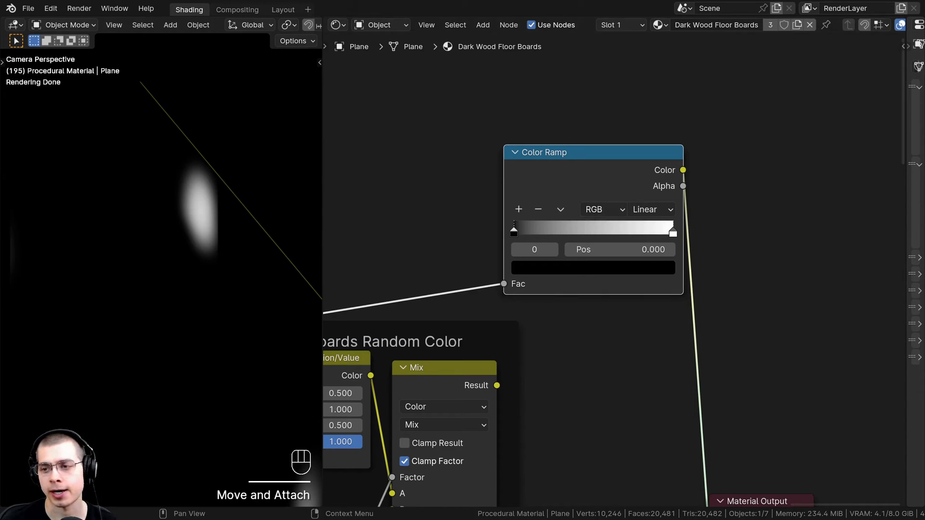
pyautogui.scroll(-2, 603, 245)
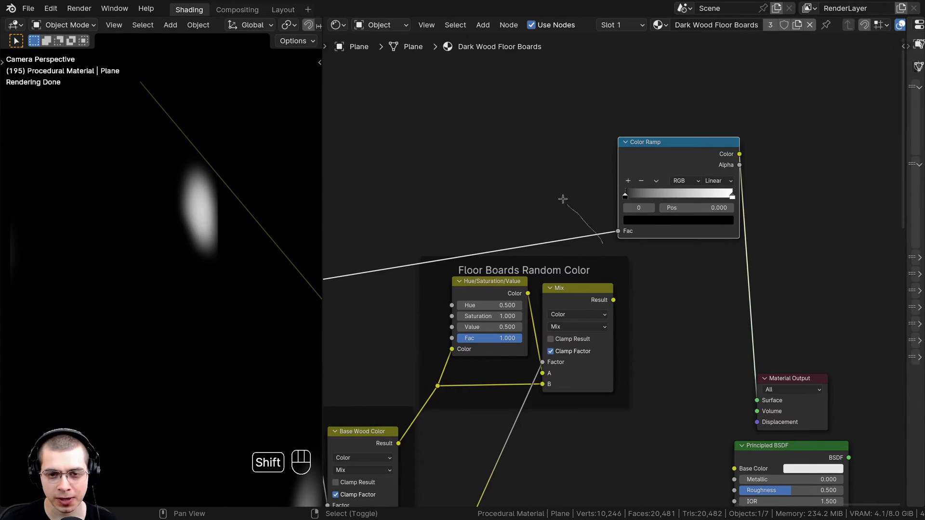
pyautogui.keyDown('shift'); pyautogui.moveTo(590, 219); pyautogui.dragTo(602, 251, button='right'); pyautogui.keyUp('shift')
pyautogui.press('b')
pyautogui.press('a')
pyautogui.scroll(-4, 597, 239)
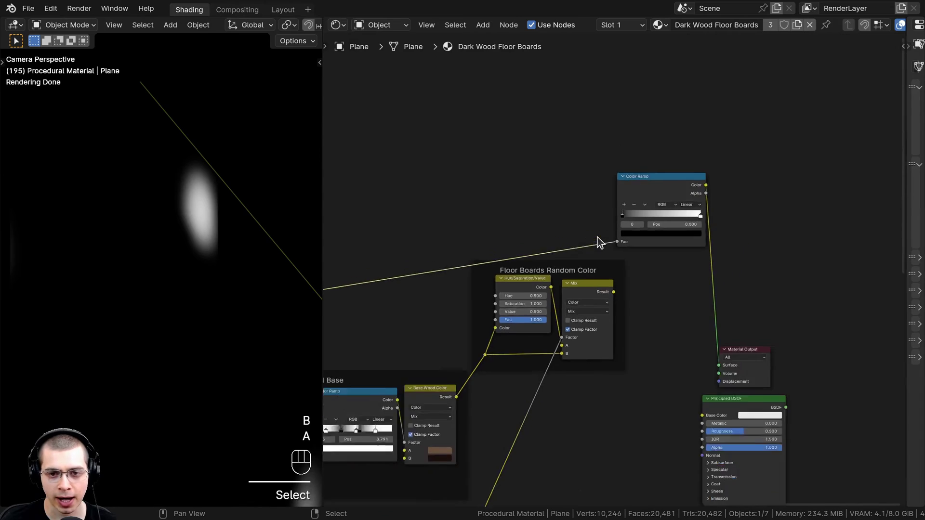
pyautogui.press('g')
pyautogui.moveTo(746, 228); pyautogui.dragTo(483, 234)
pyautogui.press('a')
pyautogui.moveTo(707, 258); pyautogui.dragTo(474, 272, button='middle')
# Step: Add a black stop to the new Color Ramp and arrange the stops black, white, black, with the white stop at 0.063
pyautogui.scroll(2, 589, 250)
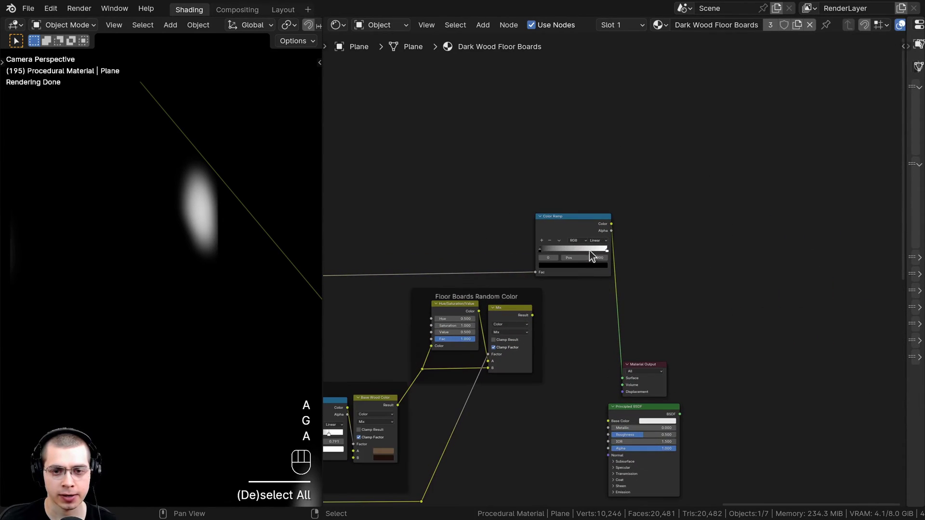
pyautogui.moveTo(576, 225); pyautogui.dragTo(588, 228)
pyautogui.scroll(14, 588, 229)
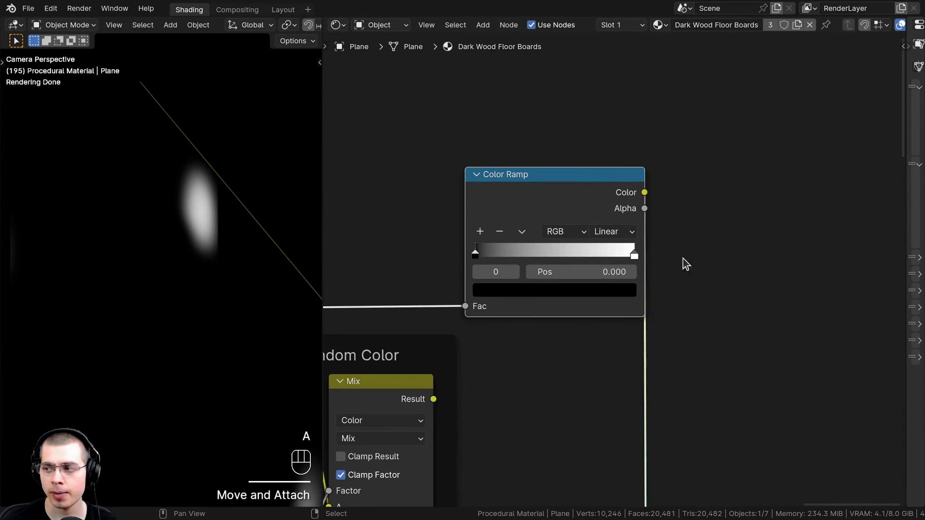
pyautogui.moveTo(432, 247); pyautogui.dragTo(464, 250)
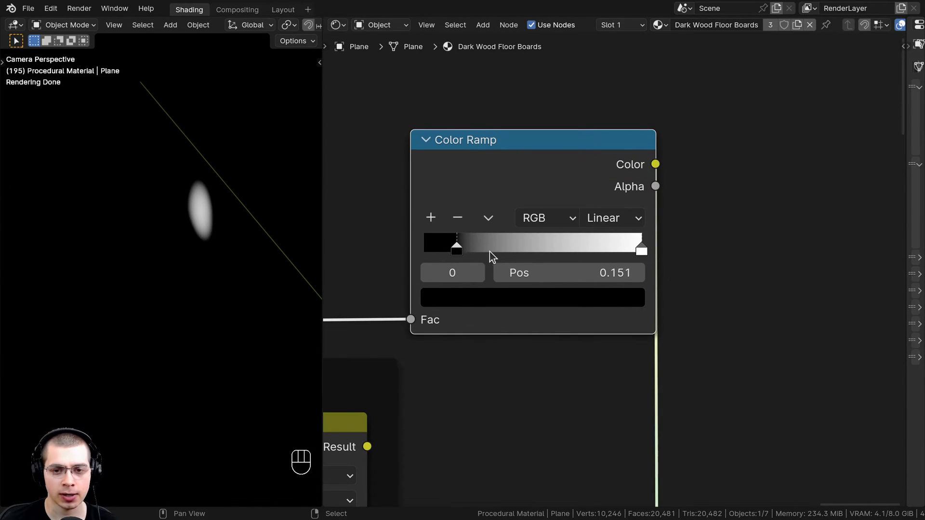
pyautogui.keyDown('ctrl'); pyautogui.click(442, 245); pyautogui.keyUp('ctrl')
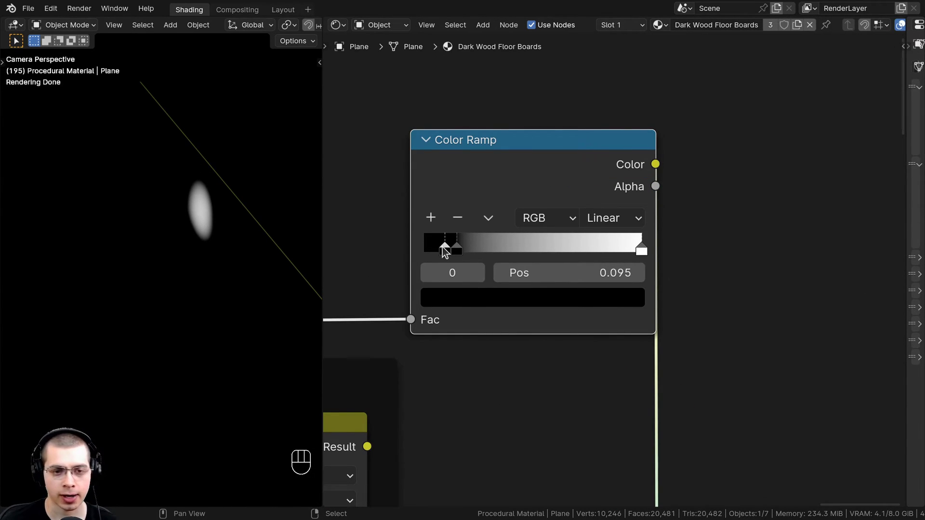
pyautogui.moveTo(642, 250); pyautogui.dragTo(444, 249)
pyautogui.moveTo(489, 251); pyautogui.dragTo(509, 253, button='middle')
pyautogui.scroll(2, 508, 253)
pyautogui.moveTo(442, 241); pyautogui.dragTo(434, 240)
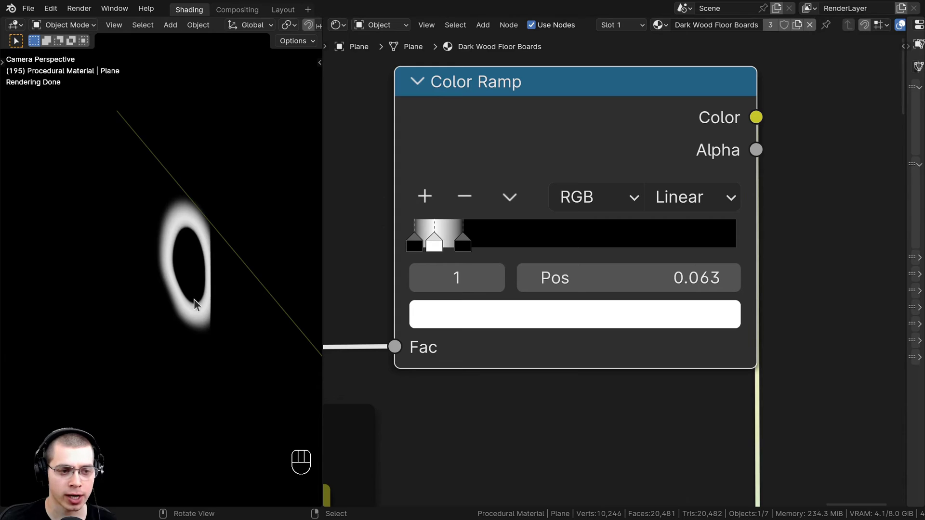
# Step: Narrow the Color Ramp's white band by moving the white stop closer to the start and the last black stop to 0.060
pyautogui.moveTo(425, 247); pyautogui.dragTo(525, 282, button='middle')
pyautogui.moveTo(530, 279)
pyautogui.mouseDown()
pyautogui.moveTo(521, 273)
pyautogui.moveTo(554, 270)
pyautogui.moveTo(526, 268)
pyautogui.mouseUp()
pyautogui.click(515, 275)
pyautogui.scroll(-4, 152, 256)
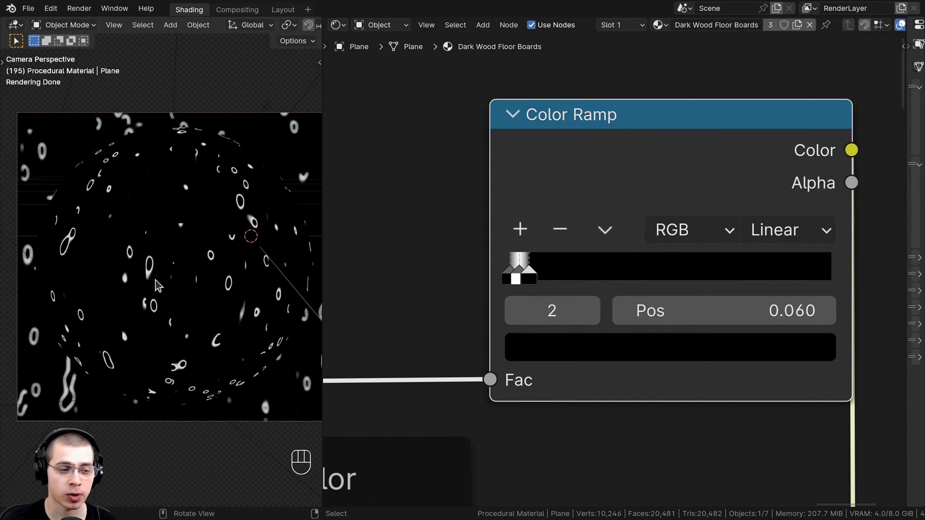
# Step: Add a Mix Color node beside the new Color Ramp and preview it
pyautogui.scroll(-6, 613, 310)
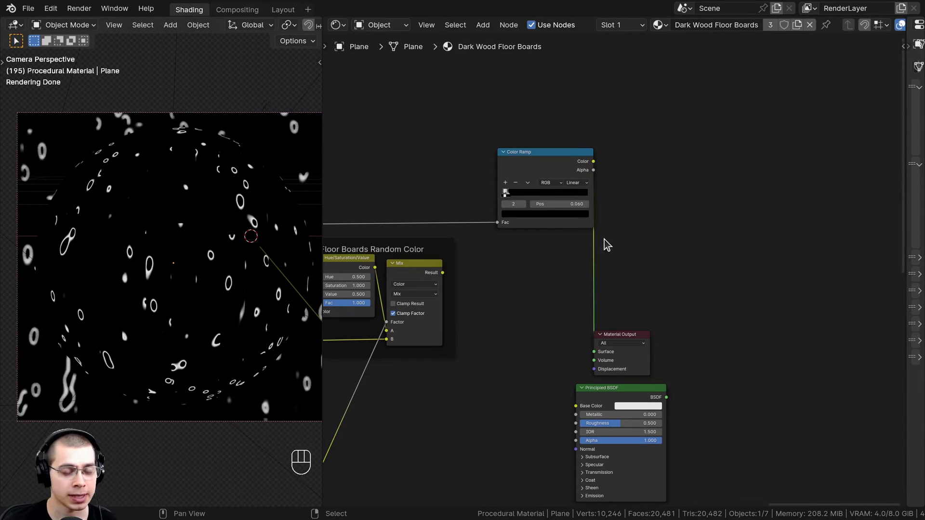
pyautogui.hotkey('shift', 'a')
pyautogui.write('mix')
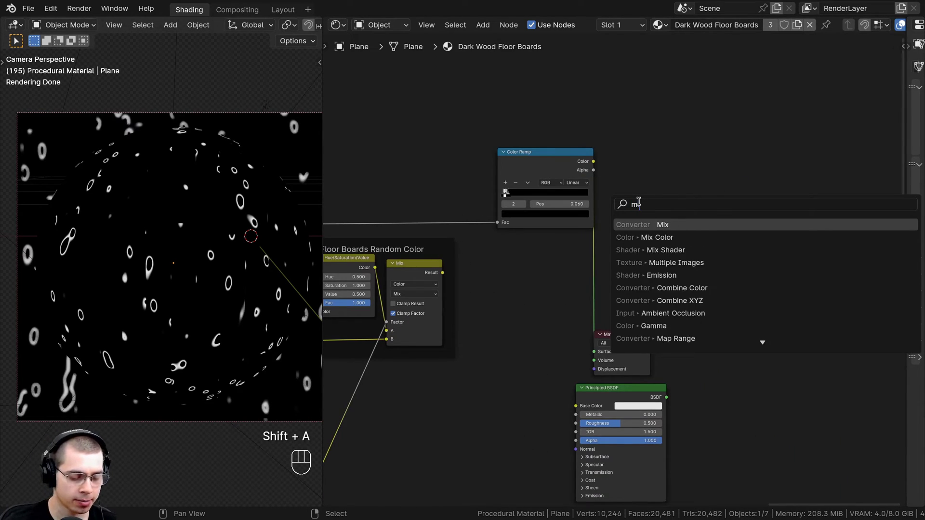
pyautogui.write(' c')
pyautogui.click(661, 229)
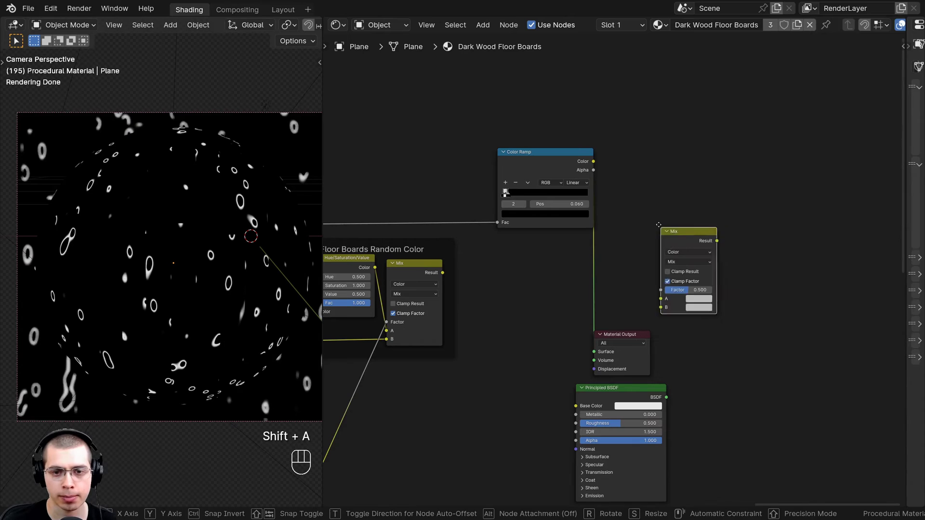
pyautogui.click(625, 193)
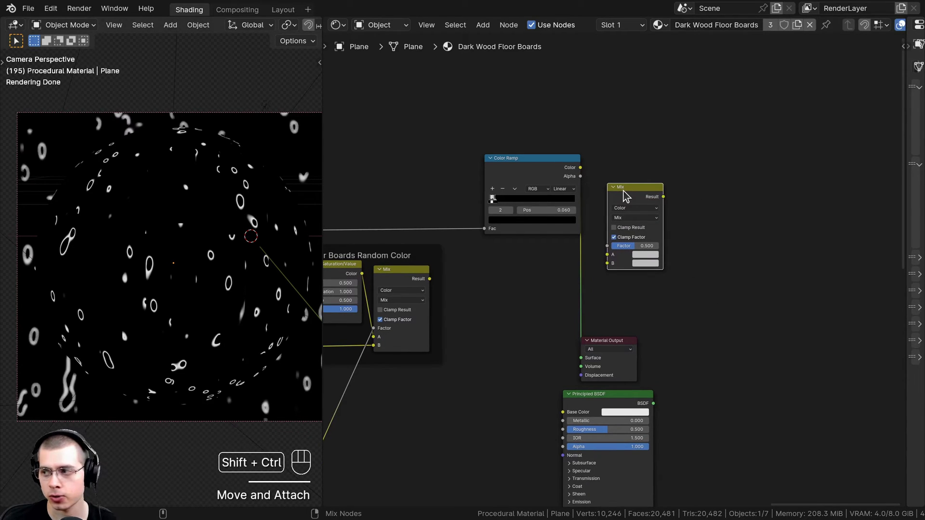
pyautogui.keyDown('ctrl'); pyautogui.keyDown('shift'); pyautogui.click(625, 194); pyautogui.keyUp('shift'); pyautogui.keyUp('ctrl')
# Step: Link the new Color Ramp's Color output to the new Mix node's Factor, and the Floor Boards Random Color Mix result to input A
pyautogui.scroll(2, 623, 159)
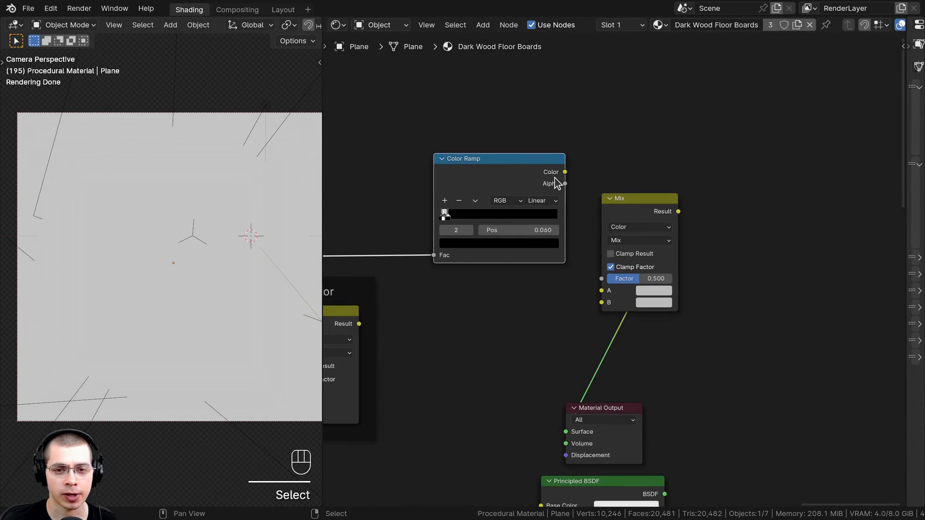
pyautogui.moveTo(564, 172); pyautogui.dragTo(596, 273)
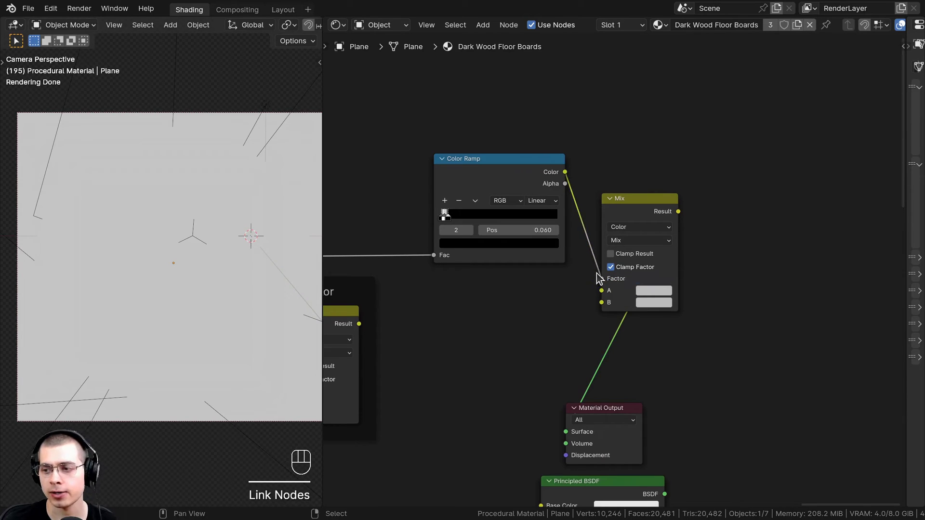
pyautogui.scroll(-1, 497, 284)
pyautogui.moveTo(335, 291); pyautogui.dragTo(490, 231, button='middle')
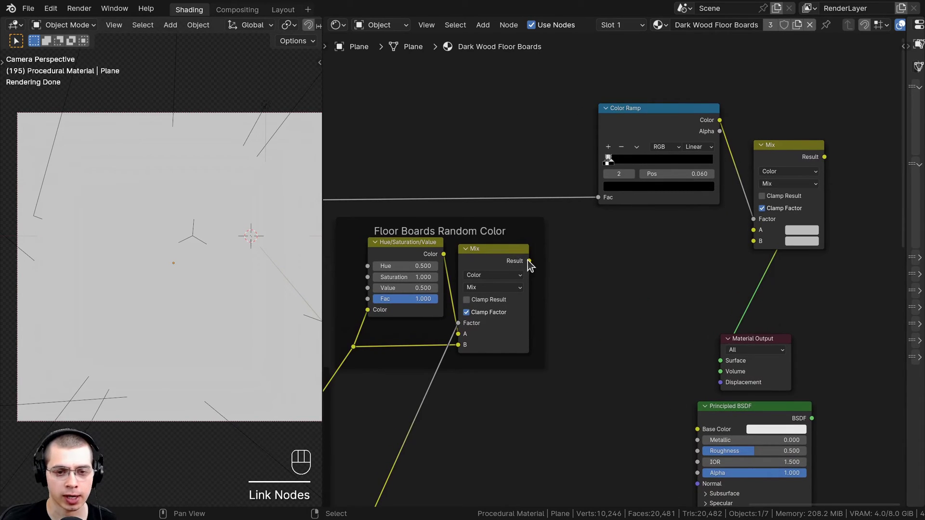
pyautogui.moveTo(529, 260); pyautogui.dragTo(754, 231)
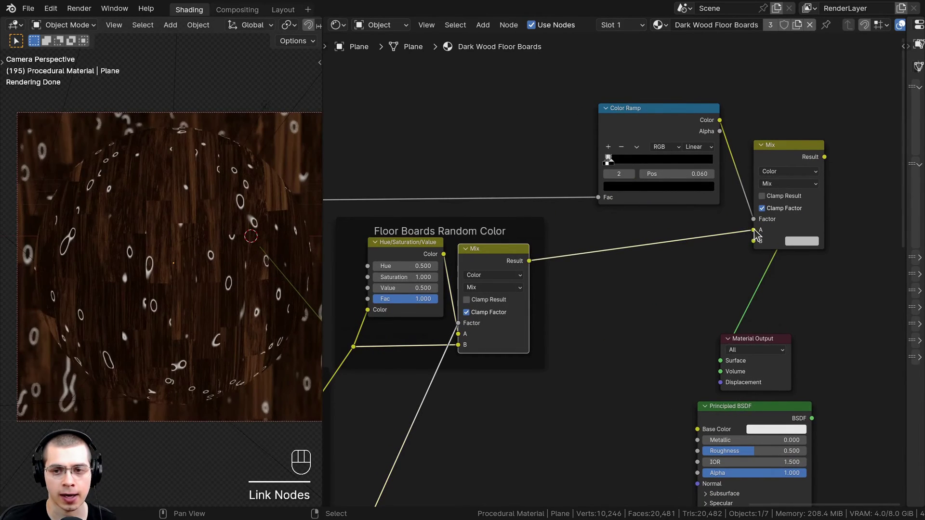
# Step: Examine the A and B color swatches of the Base Wood Color node
pyautogui.moveTo(801, 242); pyautogui.dragTo(762, 220, button='middle')
pyautogui.scroll(-3, 694, 240)
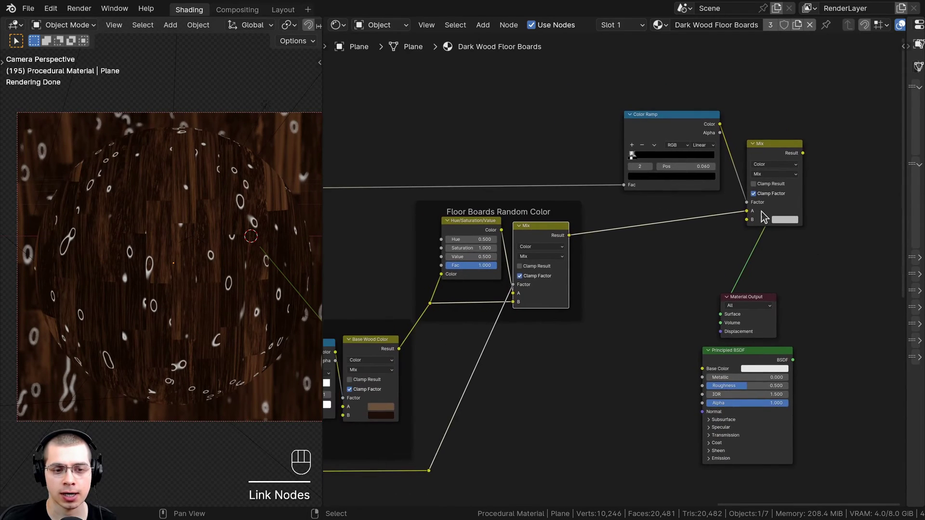
pyautogui.scroll(-1, 757, 220)
pyautogui.moveTo(618, 295); pyautogui.dragTo(695, 225, button='middle')
pyautogui.scroll(1, 695, 225)
pyautogui.scroll(9, 617, 270)
pyautogui.moveTo(429, 371); pyautogui.dragTo(574, 253, button='middle')
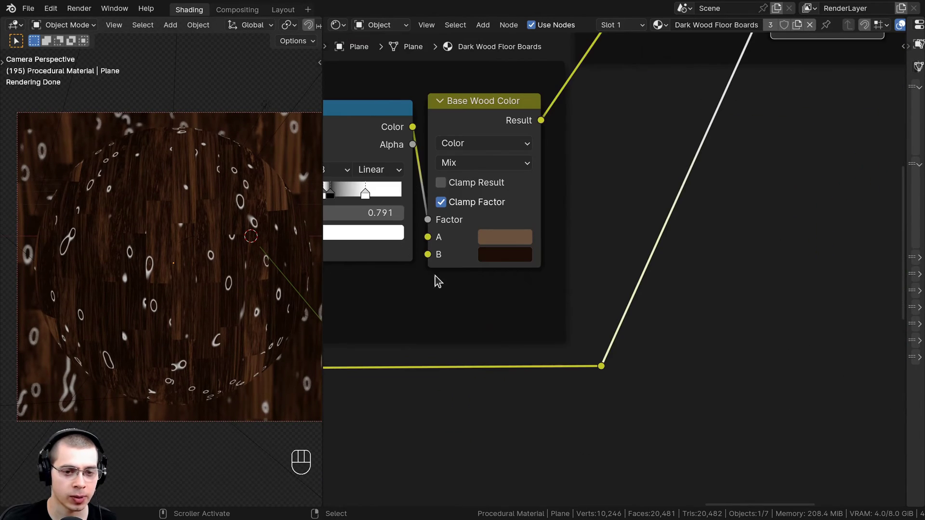
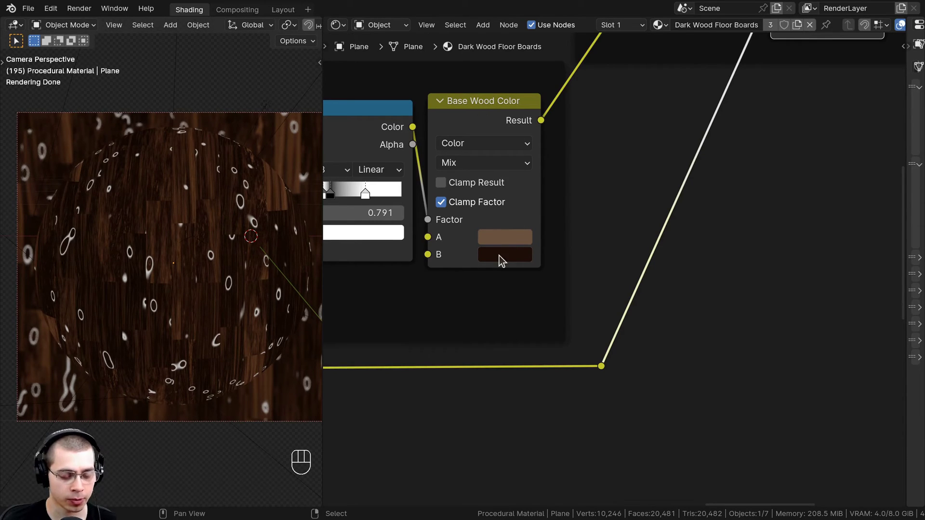
# Step: Copy the dark brown B color of the Base Wood Color node into input B of the new Mix node and check the knots
pyautogui.hotkey('ctrl', 'c')
pyautogui.scroll(-4, 646, 236)
pyautogui.moveTo(877, 96); pyautogui.dragTo(700, 214, button='middle')
pyautogui.moveTo(896, 53); pyautogui.dragTo(584, 196, button='middle')
pyautogui.scroll(3, 584, 196)
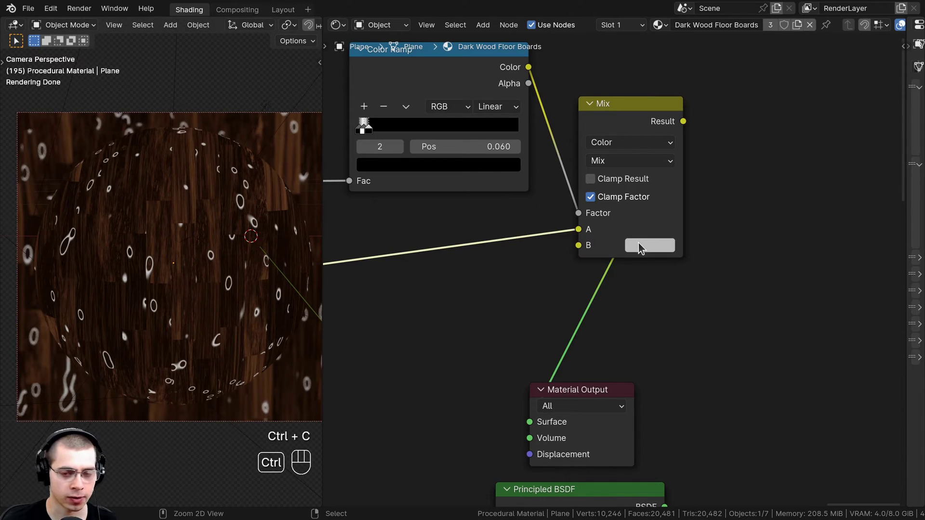
pyautogui.hotkey('ctrl', 'v')
pyautogui.scroll(10, 227, 242)
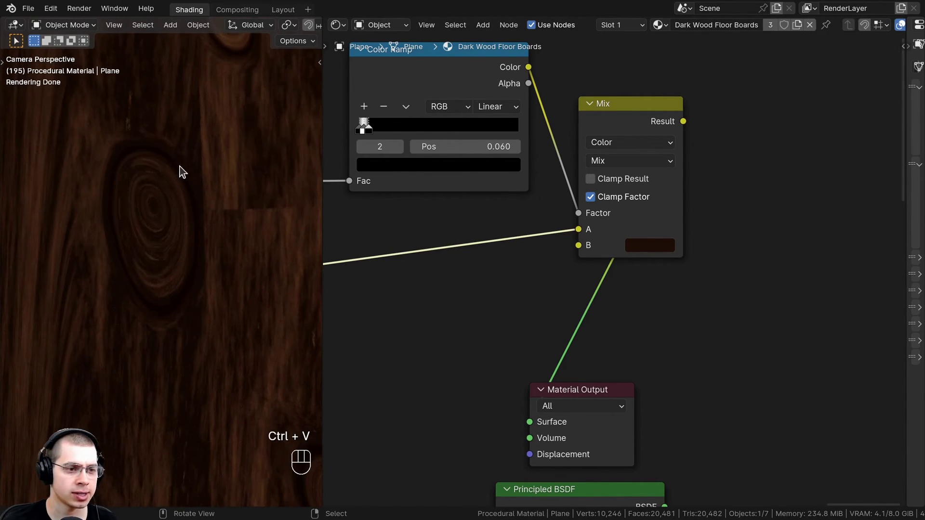
pyautogui.scroll(-5, 201, 190)
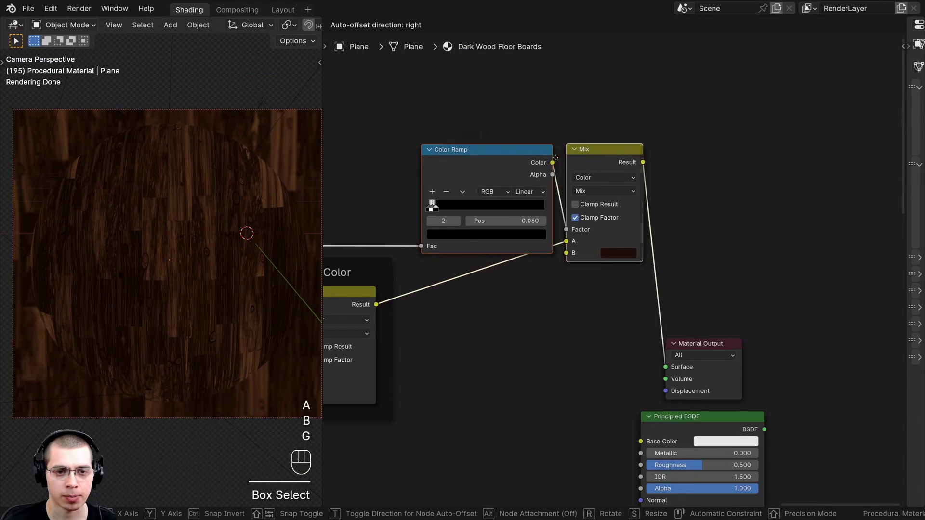
# Step: Enclose the new Color Ramp and its Mix node in a shared frame
pyautogui.click(600, 156)
pyautogui.press('a')
pyautogui.moveTo(644, 108); pyautogui.dragTo(451, 198)
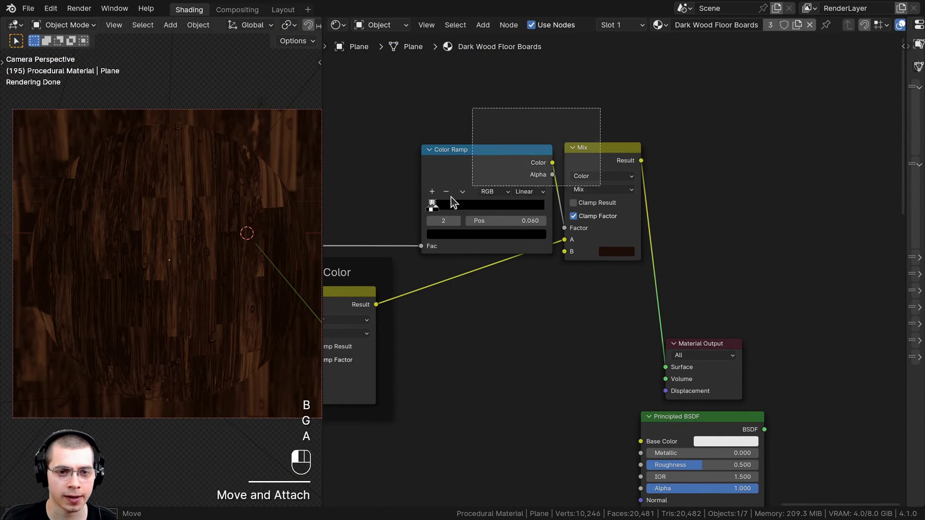
pyautogui.hotkey('ctrl', 'j')
pyautogui.press('a')
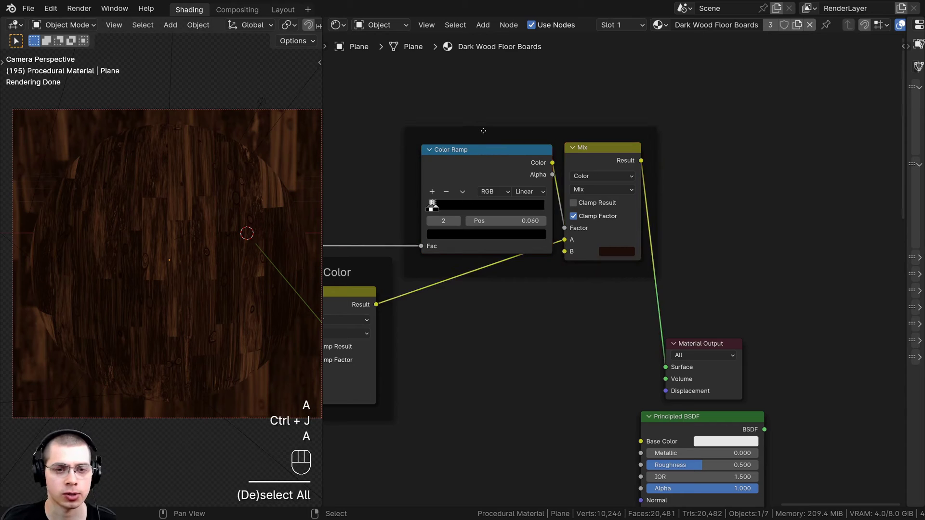
# Step: Label the frame around the new Color Ramp and Mix nodes "Knots Dark Edges"
pyautogui.click(485, 130)
pyautogui.press('F2')
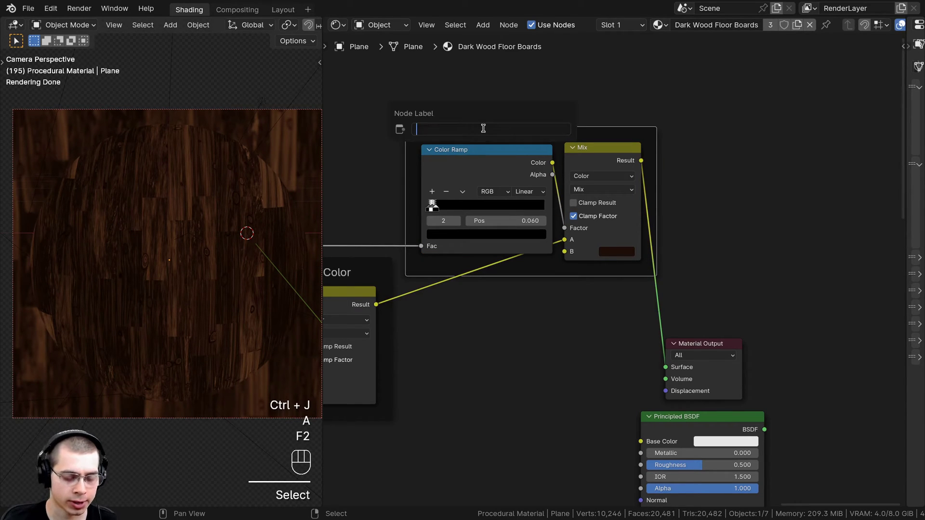
pyautogui.write('Knots Dark Edges')
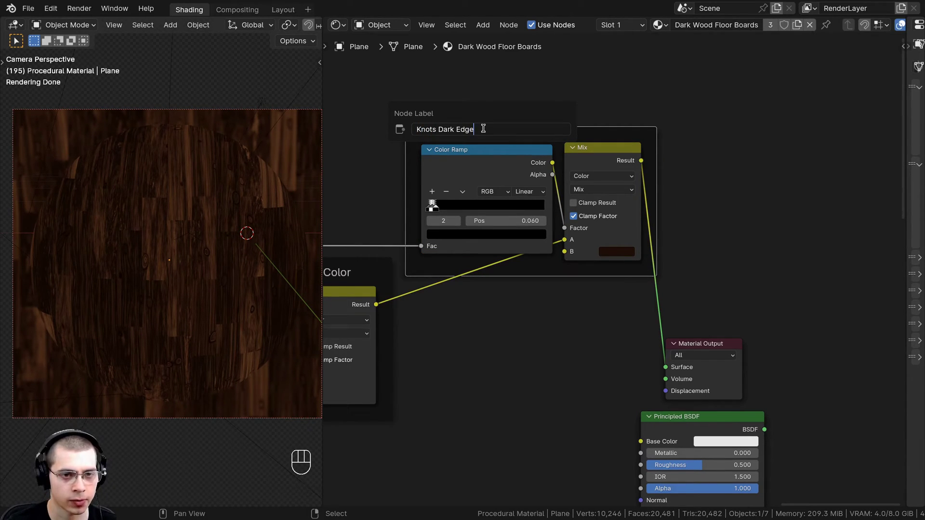
pyautogui.press('Return')
pyautogui.press('a')
pyautogui.press('a')
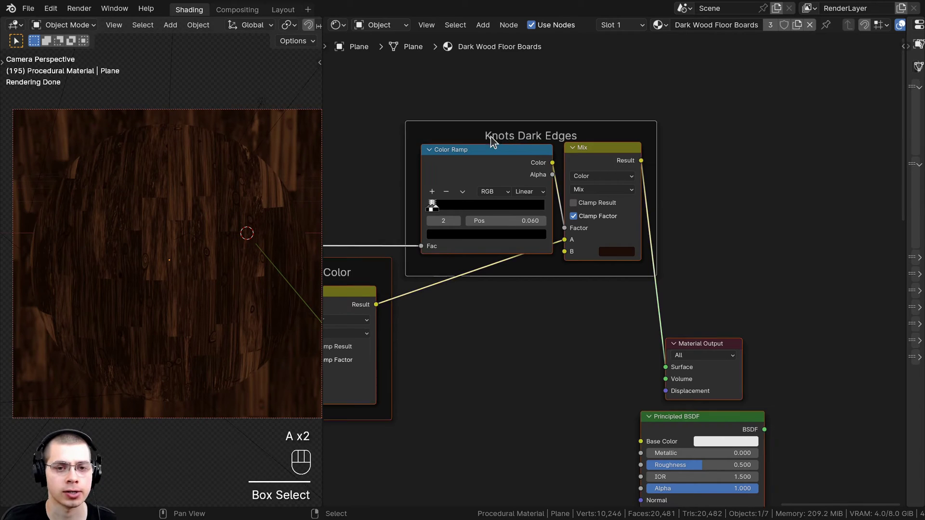
# Step: Move the Material Output and Principled BSDF aside and insert a Mix Color node between the Knots Dark Edges Mix and the Material Output
pyautogui.scroll(-2, 490, 137)
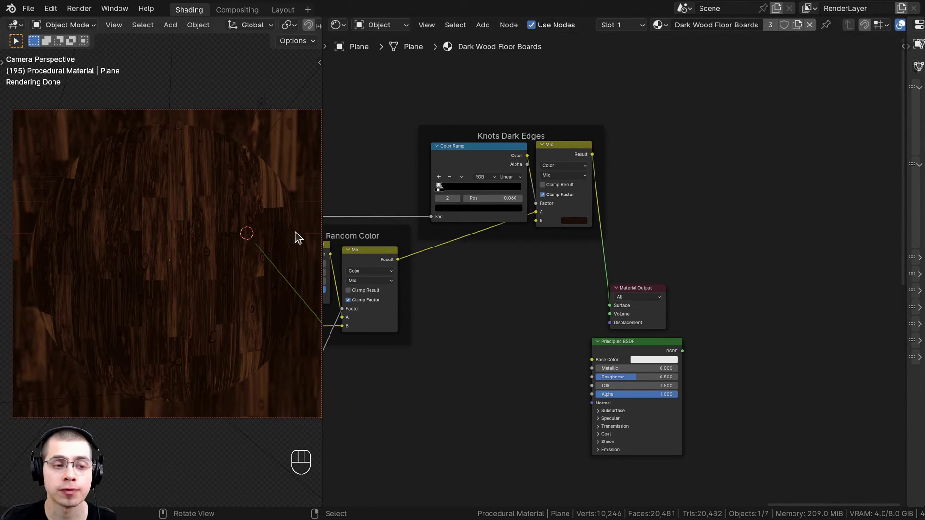
pyautogui.moveTo(545, 394); pyautogui.dragTo(651, 324)
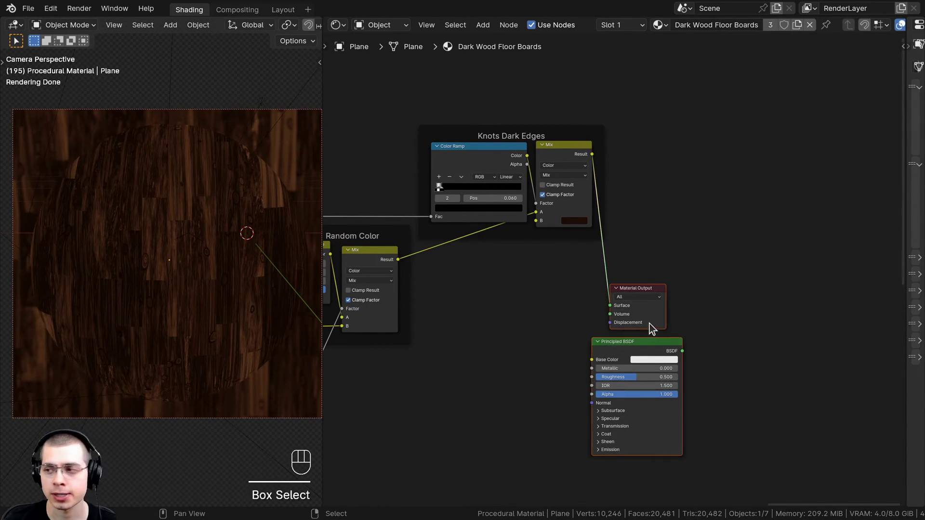
pyautogui.press('g')
pyautogui.hotkey('shift', 'a')
pyautogui.write('mix')
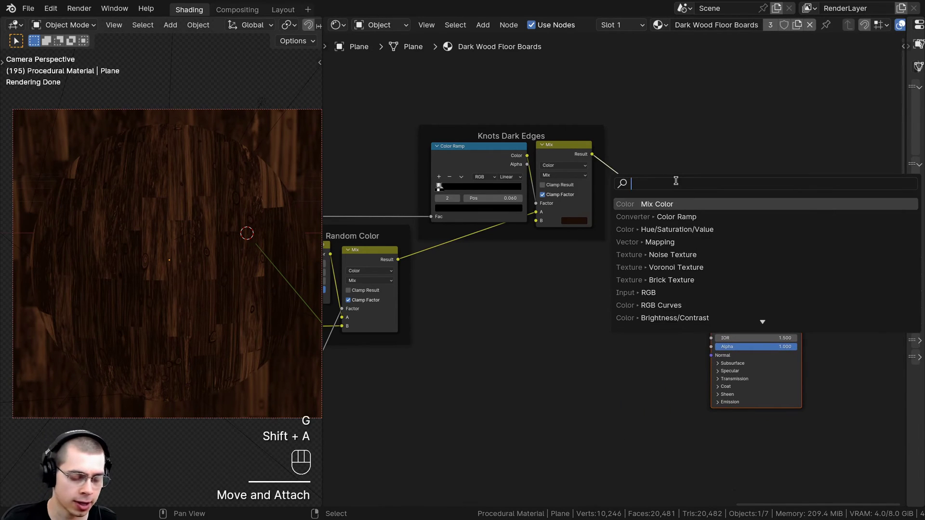
pyautogui.click(674, 204)
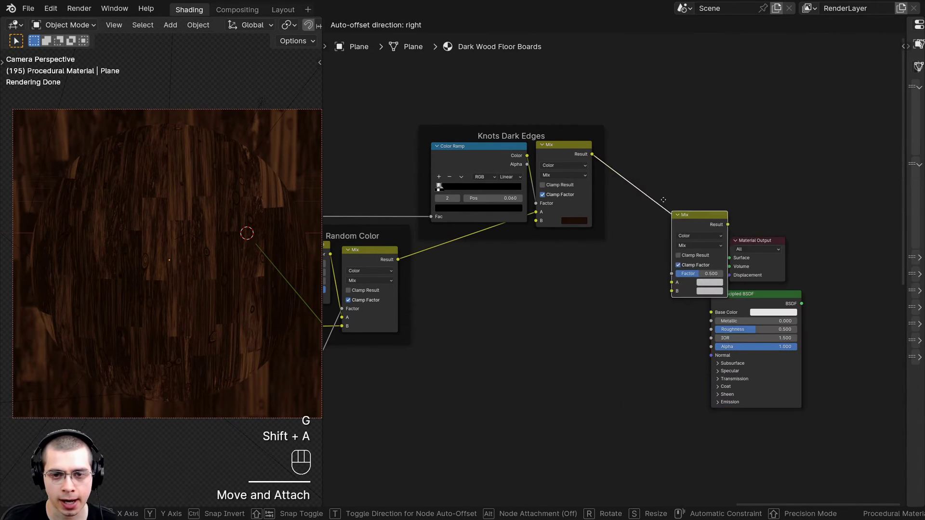
pyautogui.click(672, 202)
pyautogui.moveTo(657, 189); pyautogui.dragTo(636, 189)
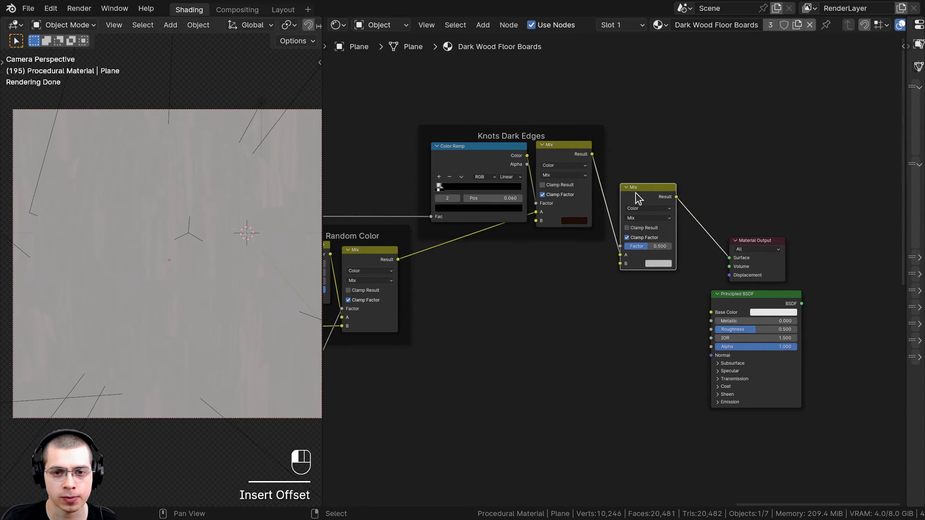
pyautogui.moveTo(637, 194); pyautogui.dragTo(532, 250, button='middle')
pyautogui.scroll(7, 533, 249)
pyautogui.moveTo(529, 242); pyautogui.dragTo(528, 239)
pyautogui.moveTo(528, 239); pyautogui.dragTo(563, 225, button='middle')
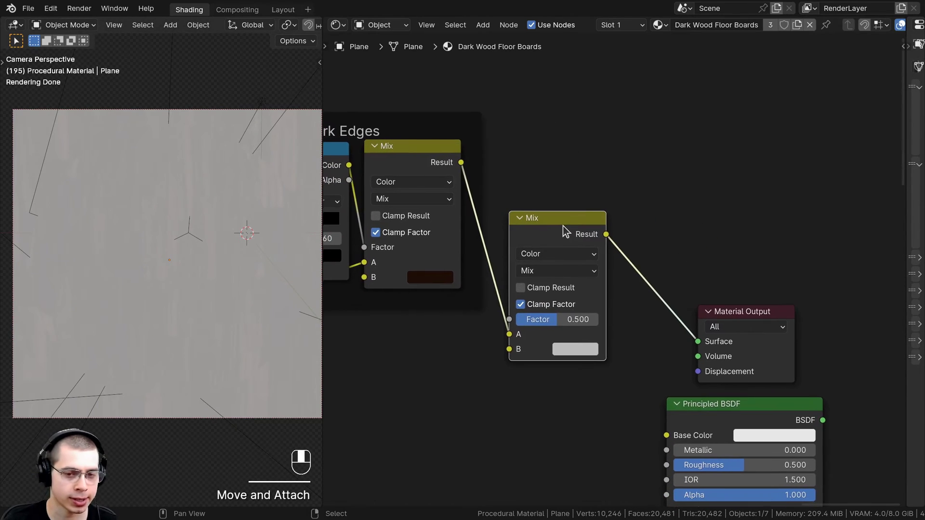
# Step: Rename the newly inserted Mix node to "Floor Board Edges"
pyautogui.press('F2')
pyautogui.write('Floor Board Edges')
pyautogui.press('Return')
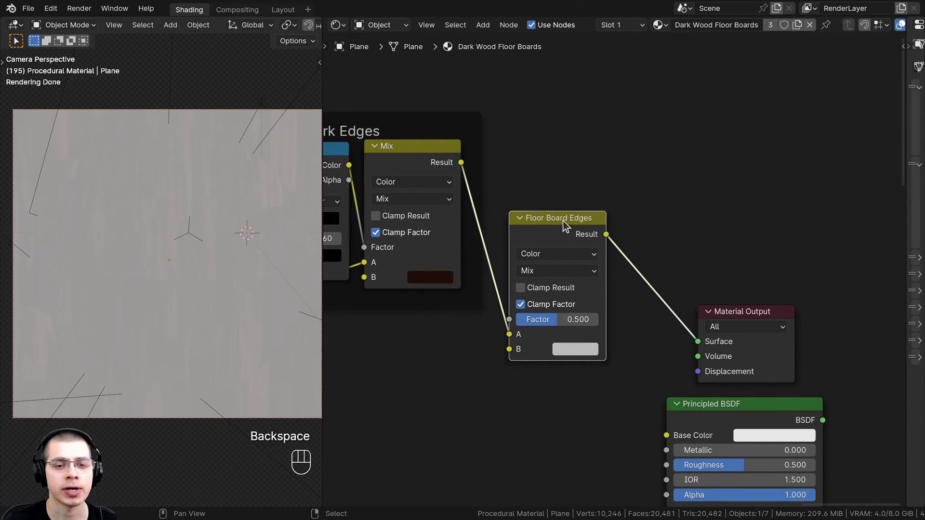
pyautogui.press('a')
# Step: Add a reroute linked from the Color output of the Floor Boards brick texture
pyautogui.scroll(-2, 571, 250)
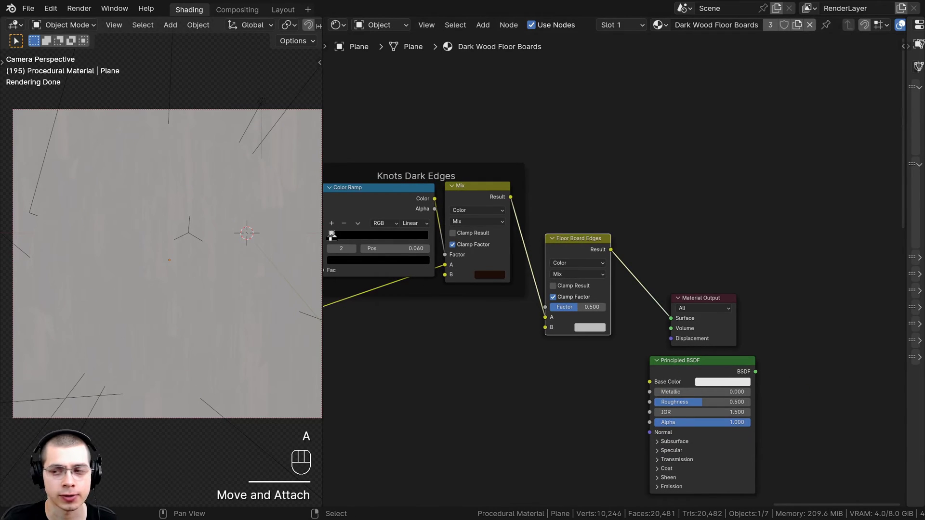
pyautogui.scroll(-2, 490, 389)
pyautogui.moveTo(449, 399); pyautogui.dragTo(500, 343, button='middle')
pyautogui.moveTo(338, 434); pyautogui.dragTo(591, 305, button='middle')
pyautogui.moveTo(420, 340); pyautogui.dragTo(596, 265, button='middle')
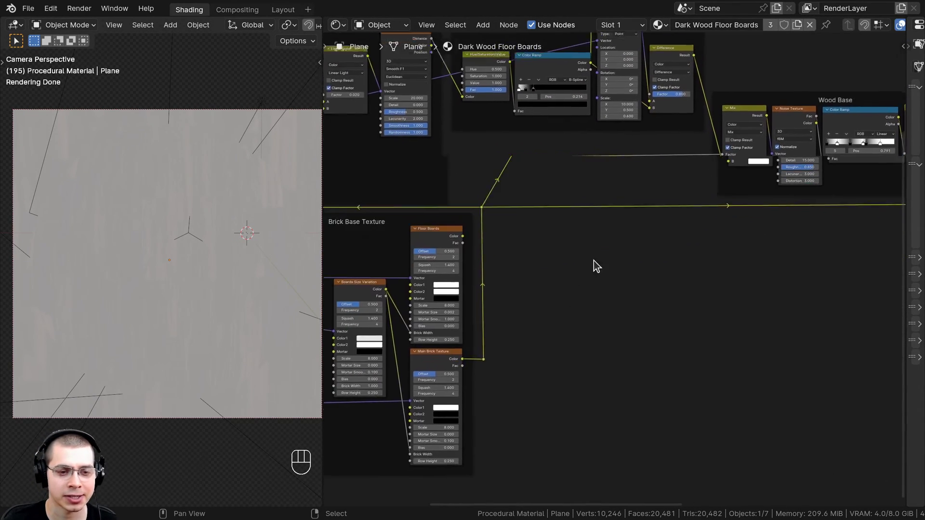
pyautogui.scroll(2, 530, 255)
pyautogui.click(448, 206)
pyautogui.moveTo(479, 216); pyautogui.dragTo(501, 225, button='middle')
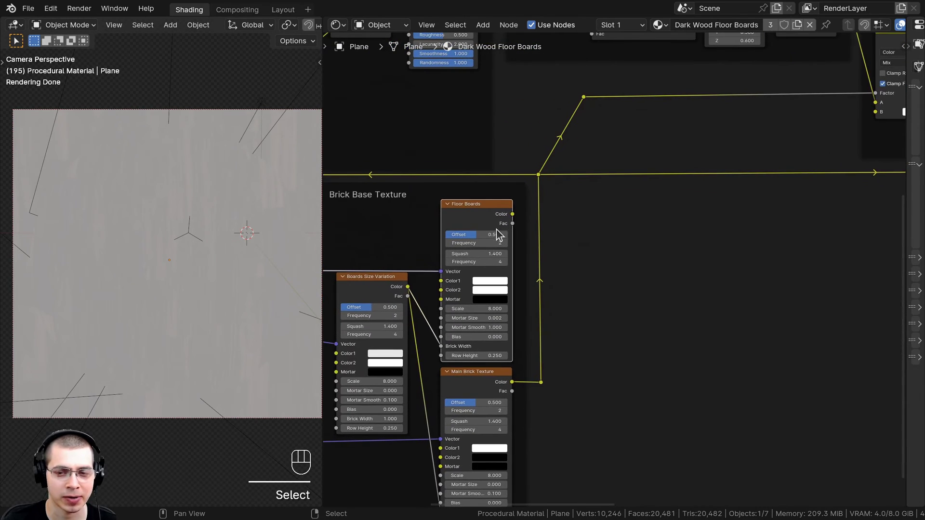
pyautogui.moveTo(512, 214); pyautogui.dragTo(832, 239)
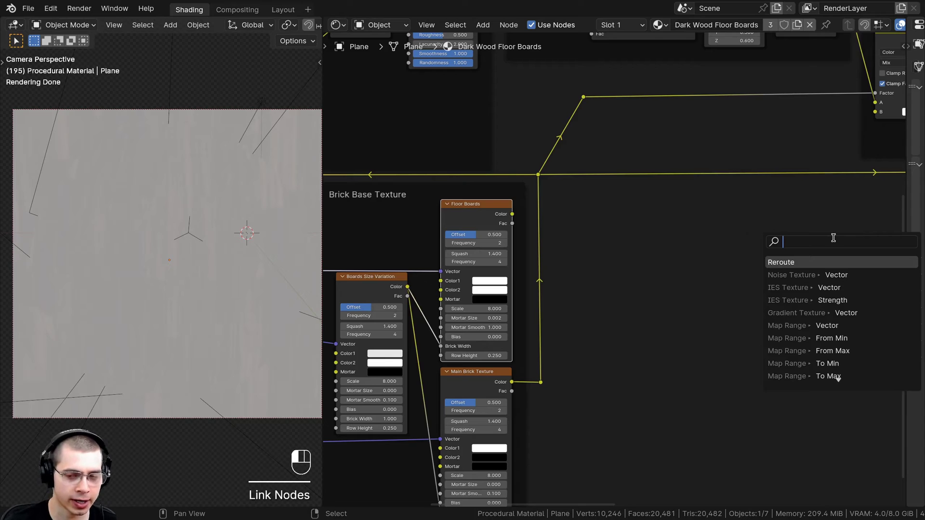
pyautogui.write('re')
pyautogui.click(795, 262)
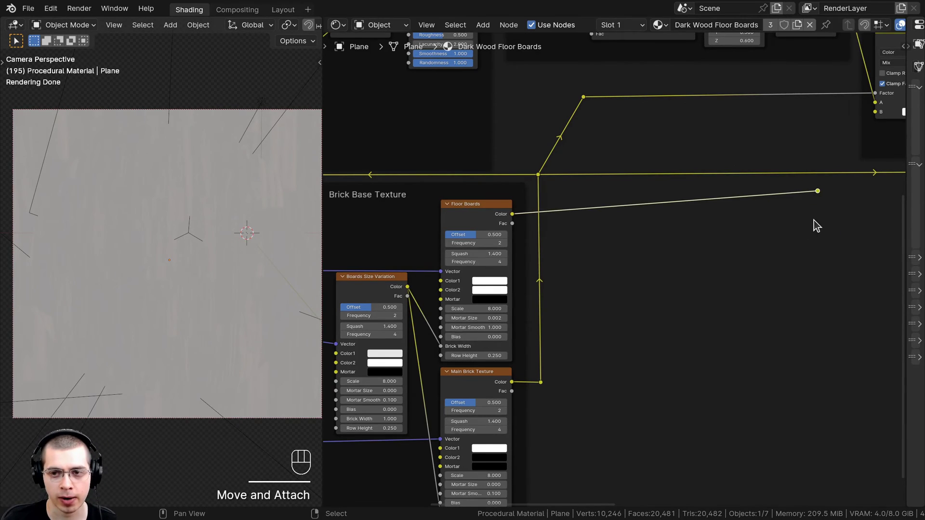
# Step: Move the reroute past the Wood Base frame, just below the existing link to the Floor Boards Random Color frame
pyautogui.press('g')
pyautogui.click(729, 289)
pyautogui.scroll(-2, 729, 288)
pyautogui.moveTo(730, 282); pyautogui.dragTo(505, 334, button='middle')
pyautogui.press('g')
pyautogui.click(603, 330)
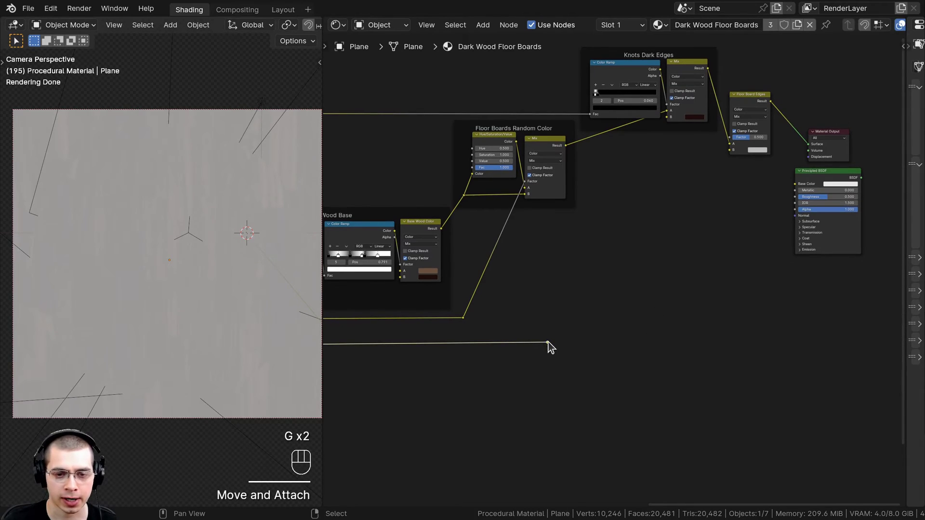
# Step: Add a second reroute from the first one and arrange both so their link runs parallel beneath the Floor Boards Random Color frame
pyautogui.moveTo(548, 343); pyautogui.dragTo(561, 273)
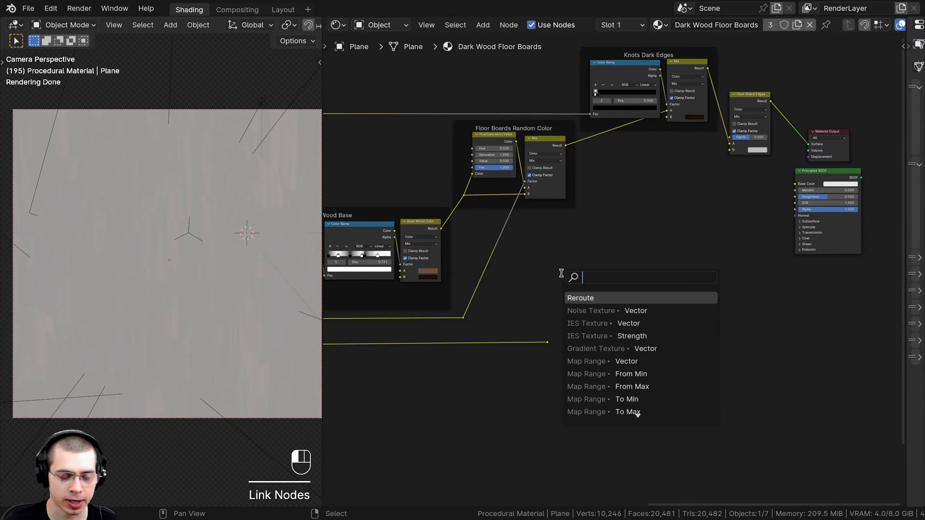
pyautogui.click(573, 297)
pyautogui.click(560, 277)
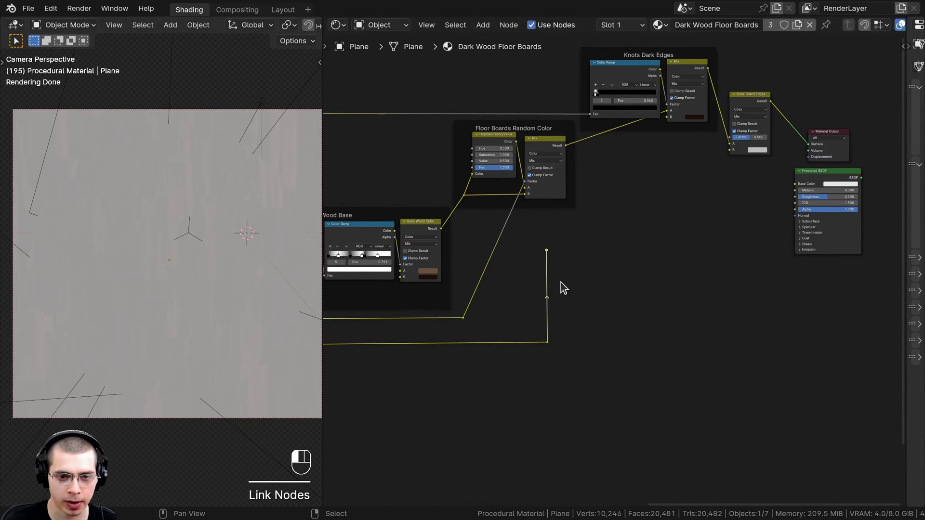
pyautogui.press('a')
pyautogui.press('b')
pyautogui.moveTo(523, 303); pyautogui.dragTo(559, 353)
pyautogui.press('g')
pyautogui.click(473, 349)
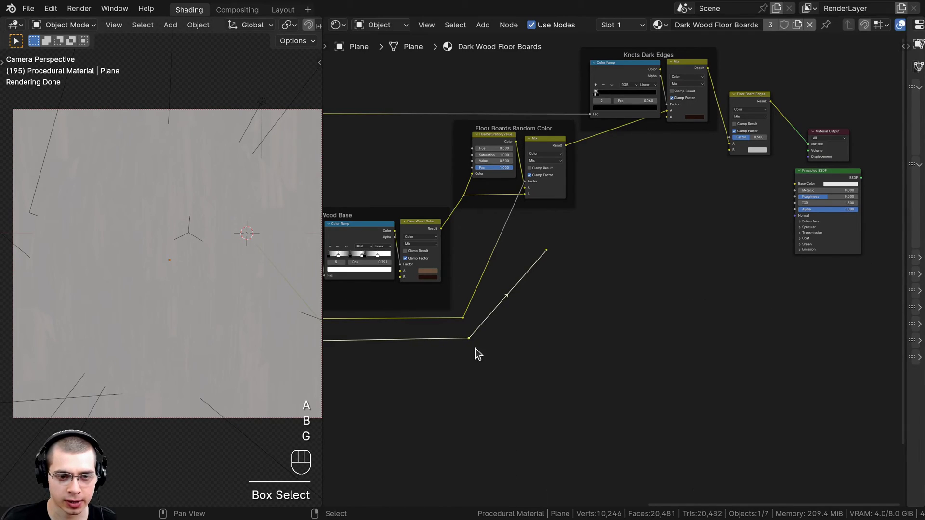
pyautogui.moveTo(527, 237); pyautogui.dragTo(552, 262)
pyautogui.press('g')
pyautogui.click(533, 231)
pyautogui.scroll(2, 484, 273)
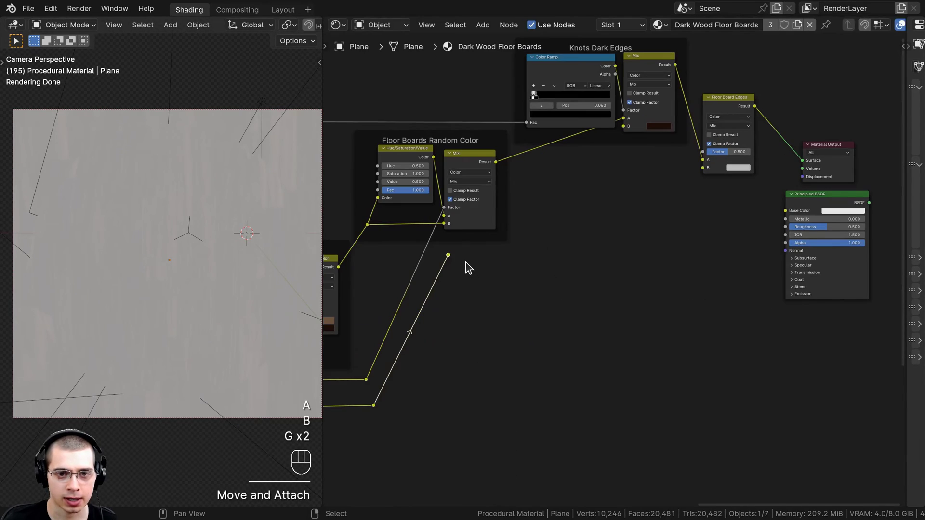
# Step: Link the second reroute to the Factor input of the Floor Board Edges node and adjust that node's position
pyautogui.moveTo(448, 256); pyautogui.dragTo(710, 155)
pyautogui.scroll(3, 644, 269)
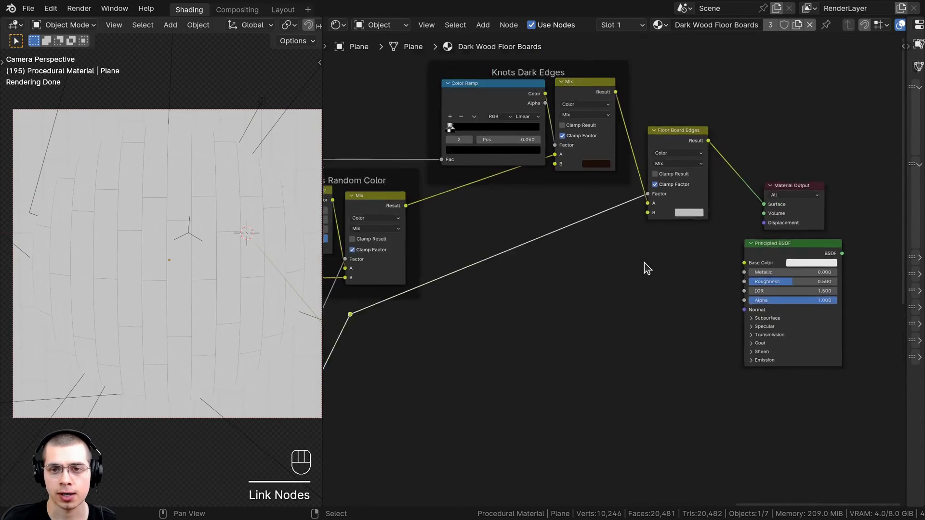
pyautogui.moveTo(608, 188); pyautogui.dragTo(603, 184)
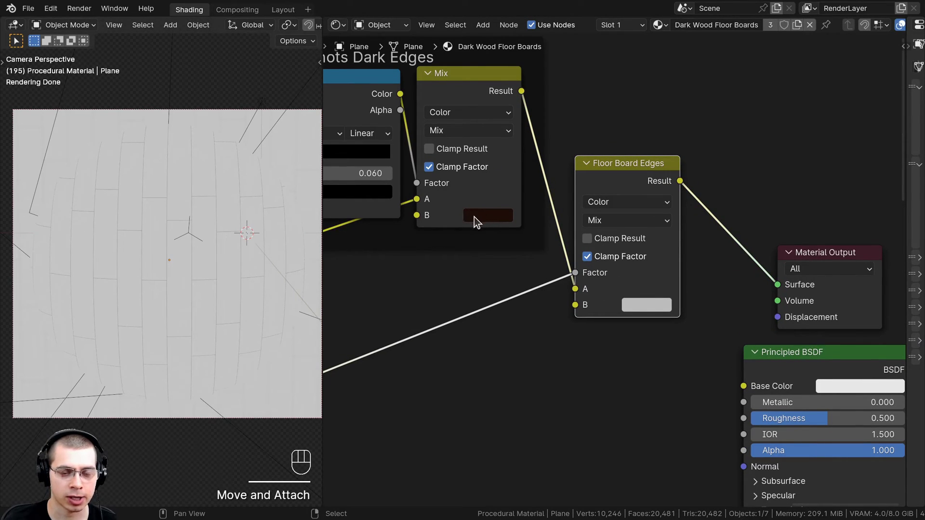
# Step: Copy the dark brown color of the Knots Dark Edges Mix node into input B of Floor Board Edges and inspect the boards
pyautogui.moveTo(476, 219); pyautogui.dragTo(645, 305)
pyautogui.scroll(15, 192, 215)
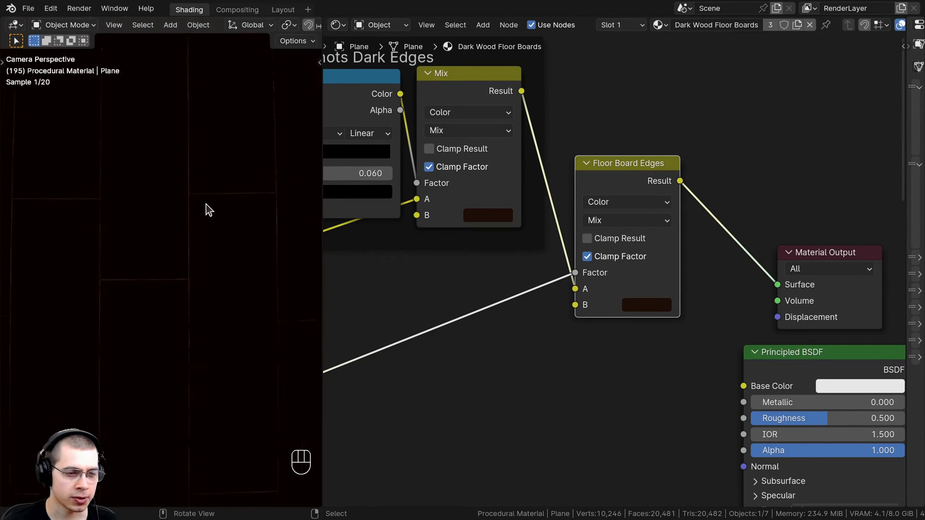
pyautogui.keyDown('shift'); pyautogui.moveTo(175, 209); pyautogui.dragTo(180, 323, button='middle'); pyautogui.keyUp('shift')
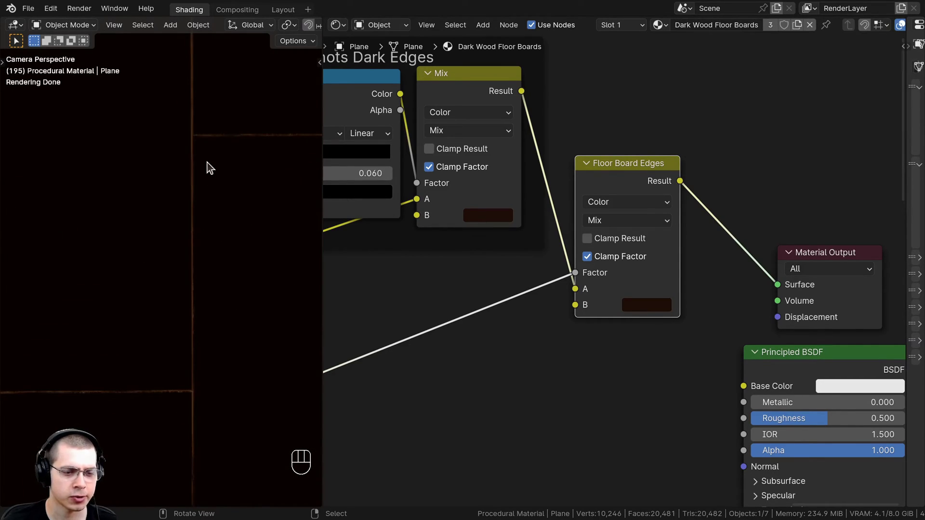
pyautogui.moveTo(538, 275); pyautogui.dragTo(543, 252, button='middle')
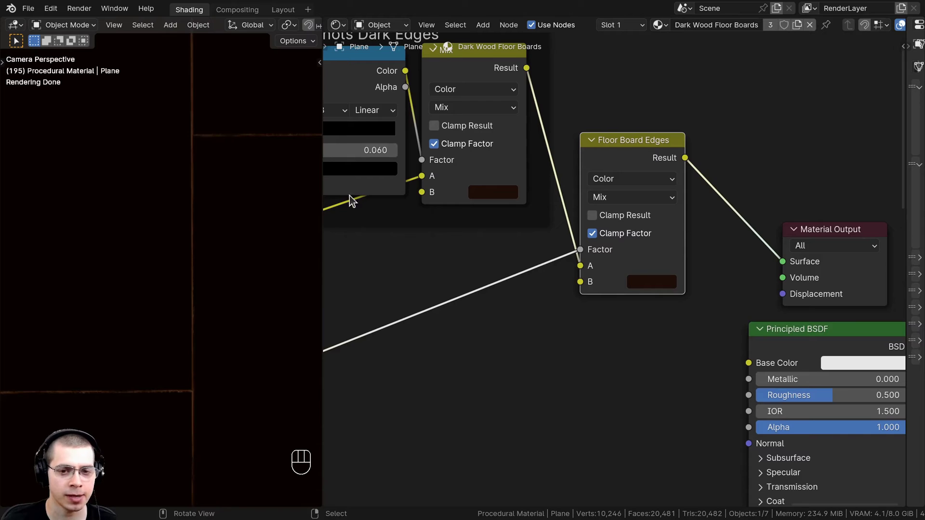
# Step: Move the incoming wood color link of Floor Board Edges from input A to B, and paste the dark brown color into A
pyautogui.click(463, 73)
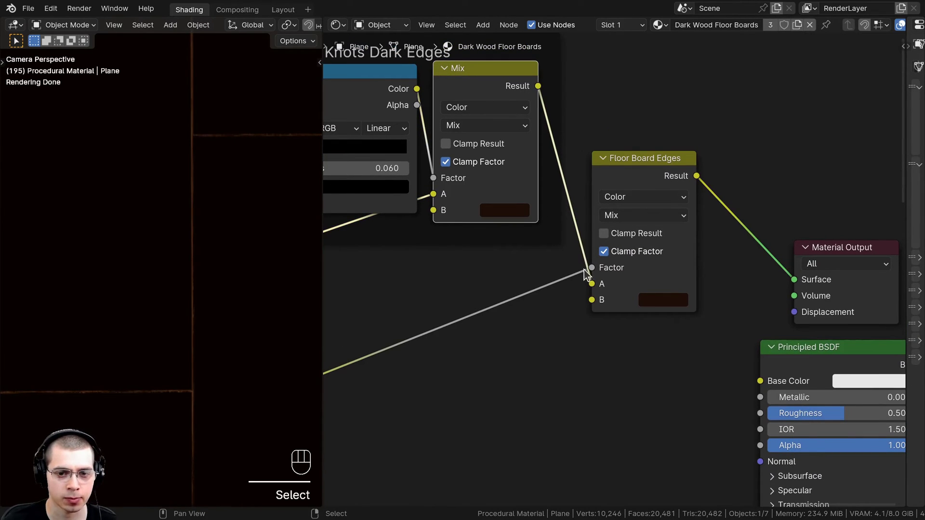
pyautogui.moveTo(592, 284)
pyautogui.mouseDown()
pyautogui.moveTo(549, 292)
pyautogui.moveTo(591, 300)
pyautogui.mouseUp()
pyautogui.moveTo(494, 216); pyautogui.dragTo(668, 285)
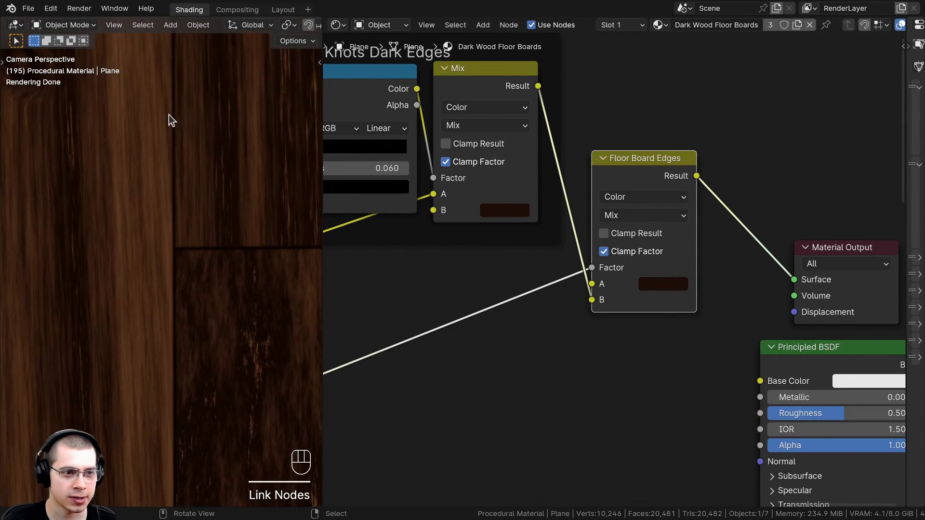
pyautogui.scroll(-15, 240, 274)
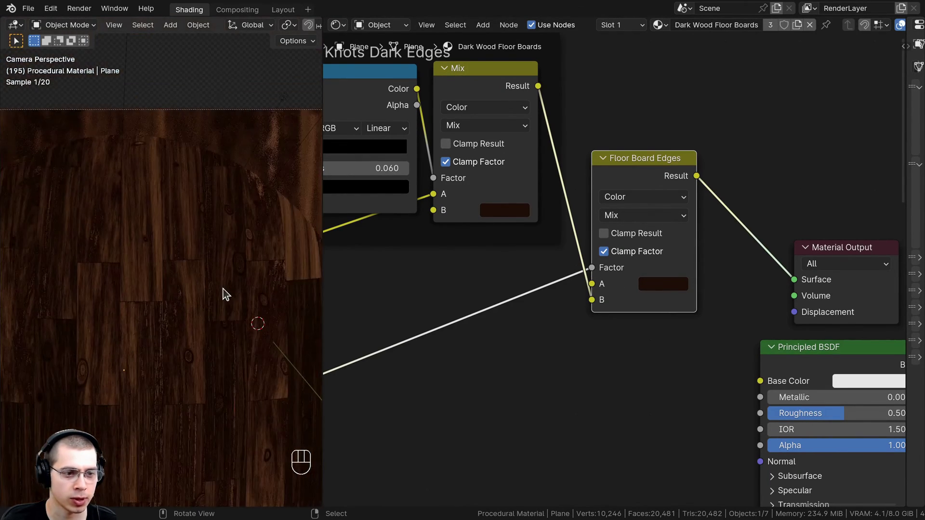
pyautogui.keyDown('shift'); pyautogui.moveTo(223, 293); pyautogui.dragTo(216, 245, button='middle'); pyautogui.keyUp('shift')
# Step: Move the Floor Board Edges node slightly closer to the Knots Dark Edges frame
pyautogui.moveTo(650, 248); pyautogui.dragTo(614, 257, button='middle')
pyautogui.moveTo(620, 185); pyautogui.dragTo(607, 191)
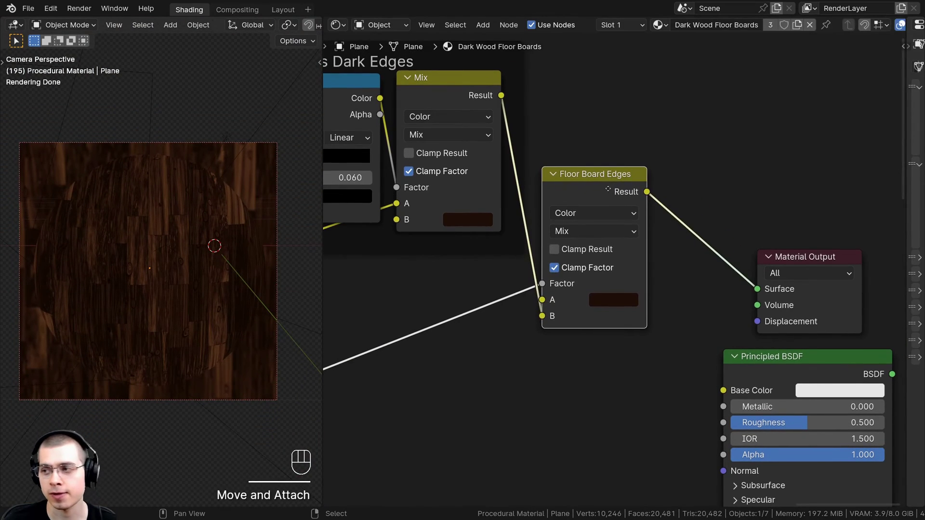
pyautogui.moveTo(599, 158); pyautogui.dragTo(453, 87, button='middle')
pyautogui.scroll(1, 453, 87)
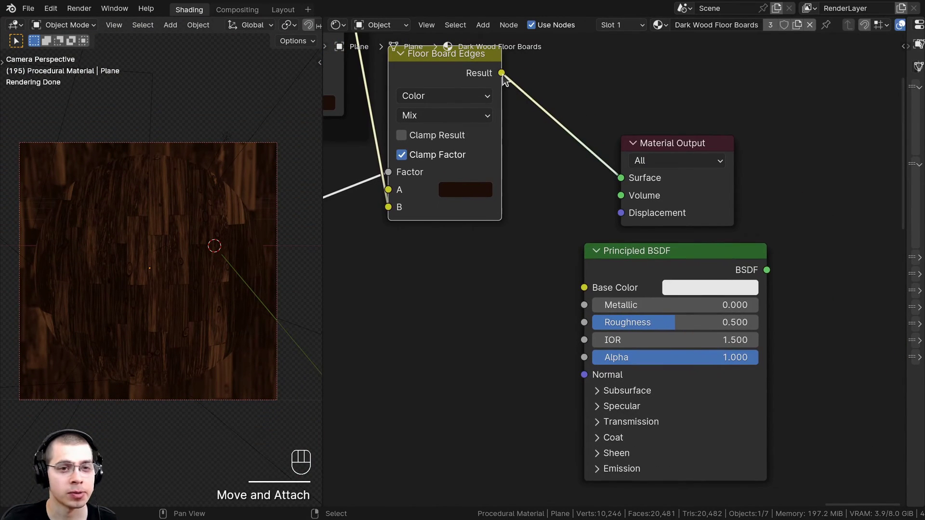
# Step: Link the Floor Board Edges result to the Base Color of the Principled BSDF and connect that shader to the Material Output
pyautogui.moveTo(502, 73); pyautogui.dragTo(578, 292)
pyautogui.moveTo(583, 288); pyautogui.dragTo(584, 288)
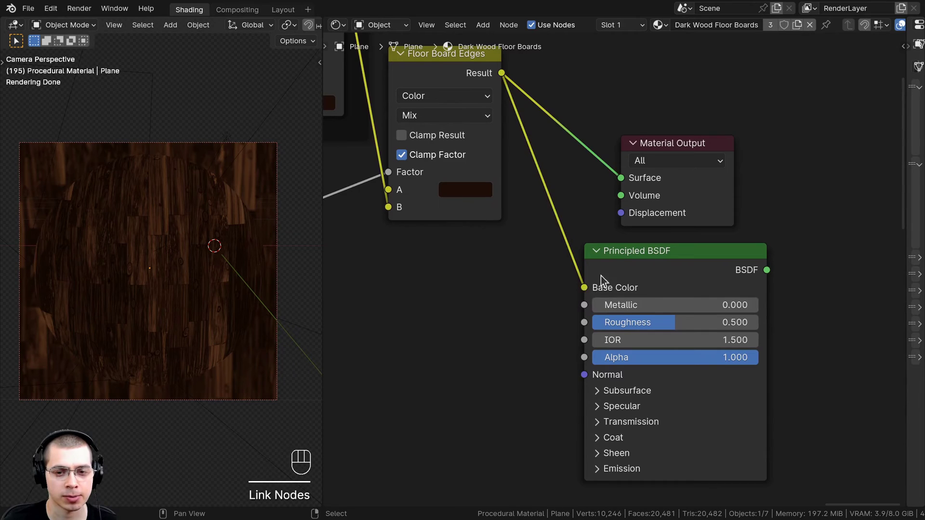
pyautogui.scroll(-2, 600, 276)
pyautogui.keyDown('ctrl'); pyautogui.keyDown('shift'); pyautogui.click(568, 266); pyautogui.keyUp('shift'); pyautogui.keyUp('ctrl')
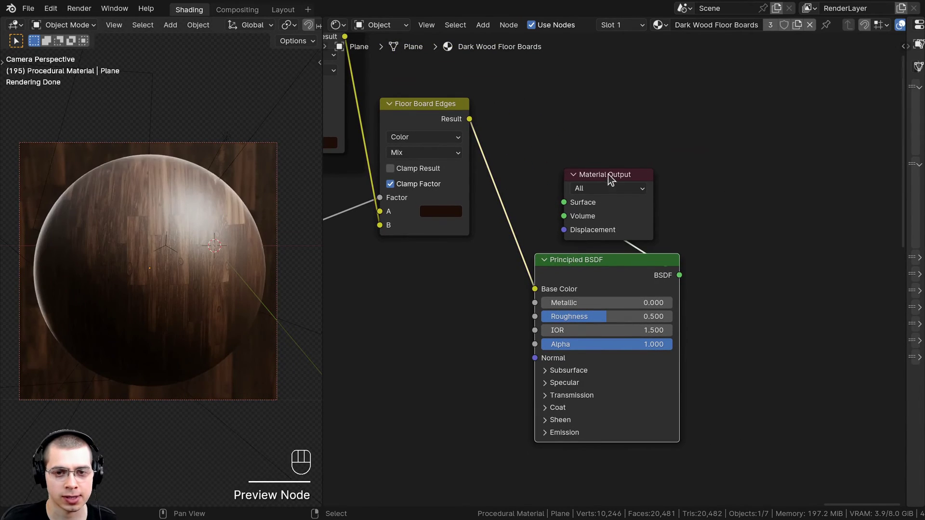
# Step: Place the Material Output beside the Principled BSDF and move both nodes up close to Floor Board Edges
pyautogui.moveTo(610, 176)
pyautogui.mouseDown()
pyautogui.moveTo(743, 227)
pyautogui.moveTo(734, 264)
pyautogui.mouseUp()
pyautogui.keyDown('shift'); pyautogui.click(609, 265); pyautogui.keyUp('shift')
pyautogui.press('g')
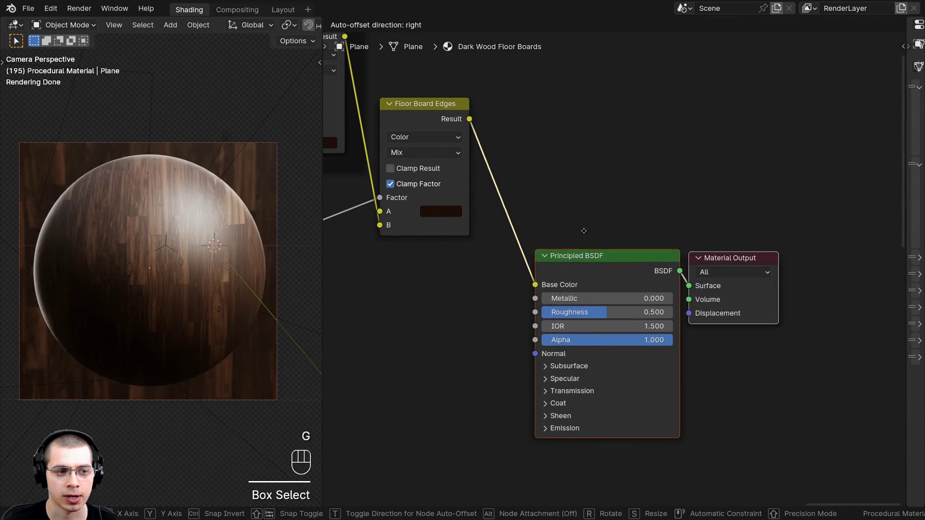
pyautogui.click(595, 102)
pyautogui.scroll(-1, 548, 153)
pyautogui.moveTo(548, 153); pyautogui.dragTo(633, 191, button='middle')
pyautogui.scroll(-5, 633, 191)
pyautogui.press('a')
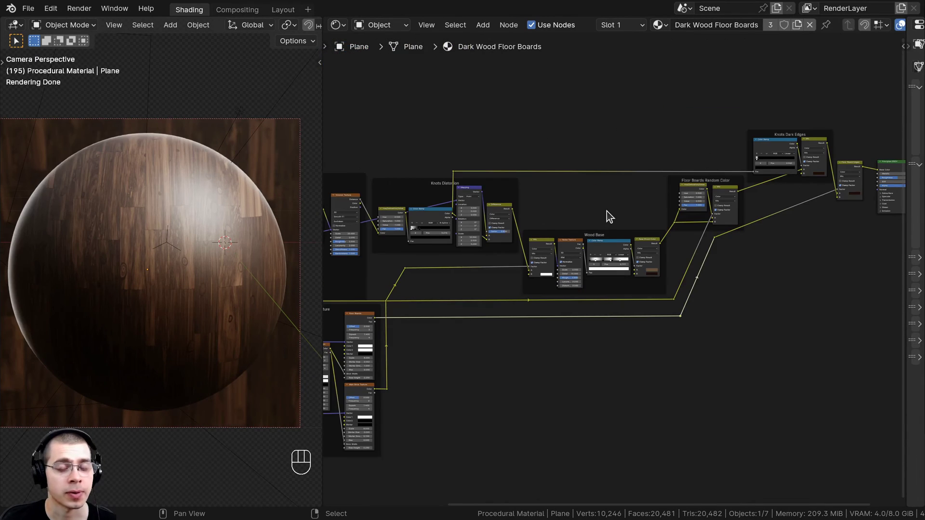
# Step: Add a Noise Texture node below the Wood Base frame and preview its output on the material
pyautogui.moveTo(606, 211); pyautogui.dragTo(594, 175, button='middle')
pyautogui.scroll(1, 594, 176)
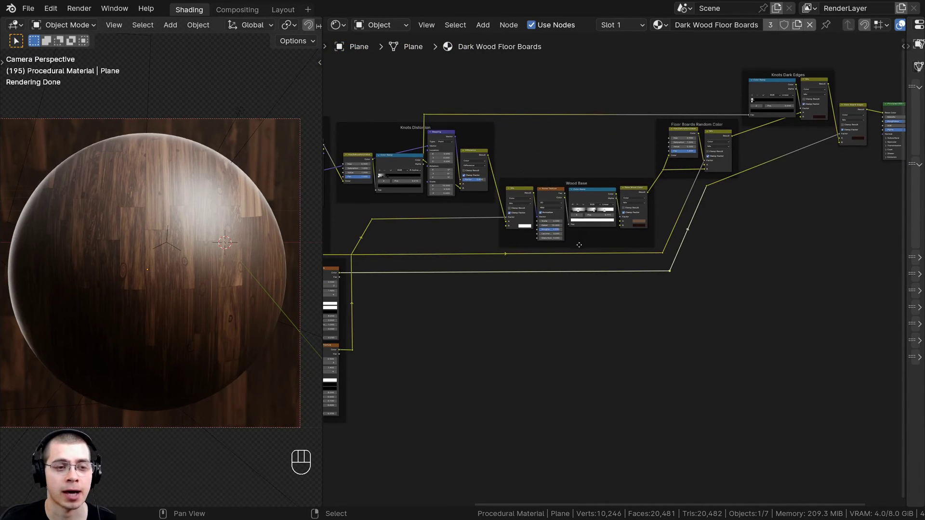
pyautogui.moveTo(579, 245); pyautogui.dragTo(563, 178, button='middle')
pyautogui.scroll(3, 552, 226)
pyautogui.hotkey('shift', 'a')
pyautogui.write('no')
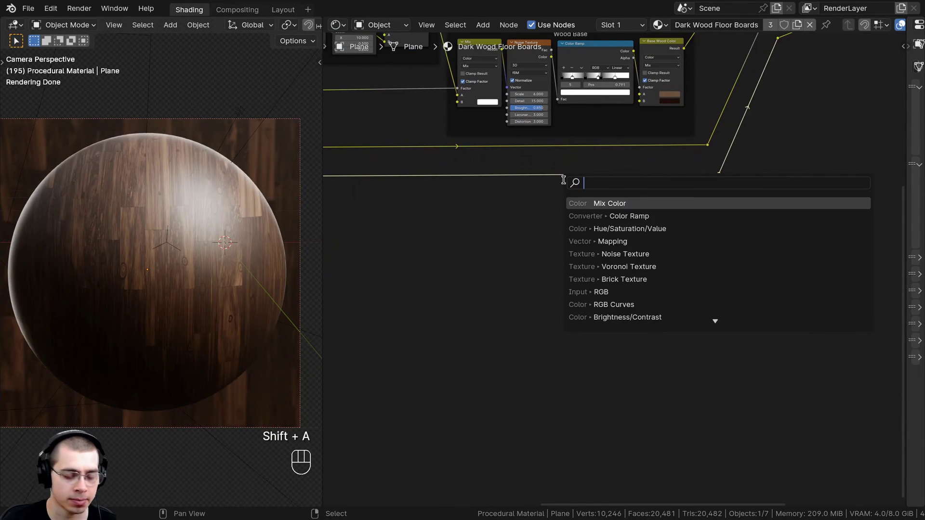
pyautogui.write('is')
pyautogui.press('Return')
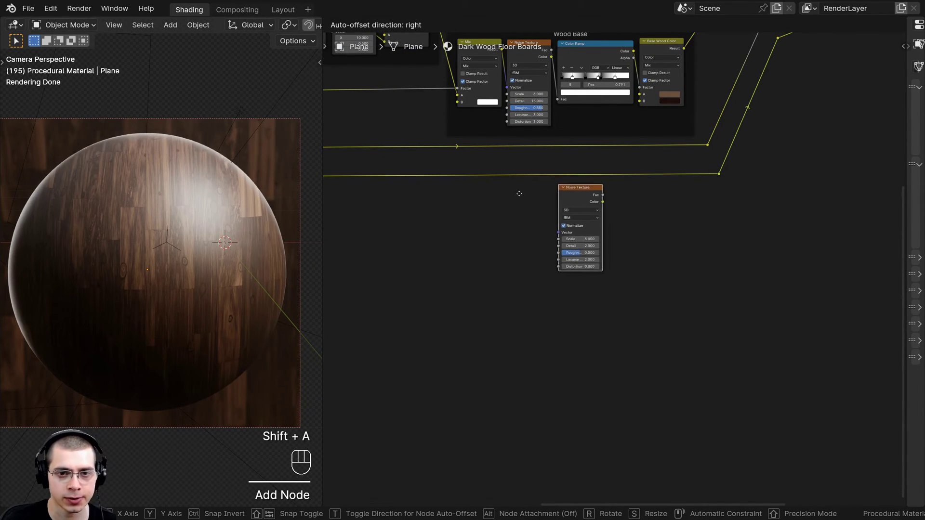
pyautogui.click(498, 195)
pyautogui.scroll(2, 524, 227)
pyautogui.keyDown('ctrl'); pyautogui.keyDown('shift'); pyautogui.click(522, 245); pyautogui.keyUp('shift'); pyautogui.keyUp('ctrl')
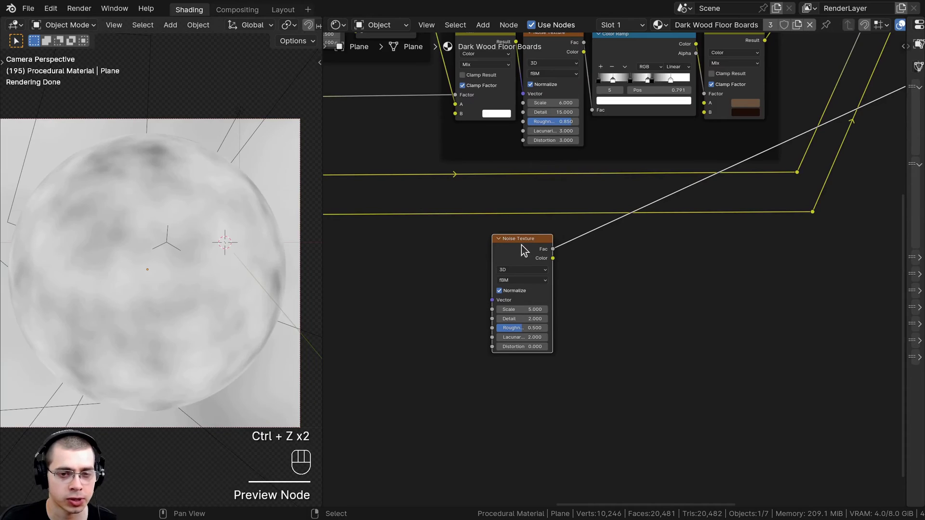
# Step: Feed the shared texture coordinates into the Vector input of the new Noise Texture below Wood Base
pyautogui.scroll(1, 528, 241)
pyautogui.moveTo(535, 237); pyautogui.dragTo(545, 233, button='middle')
pyautogui.scroll(-4, 544, 241)
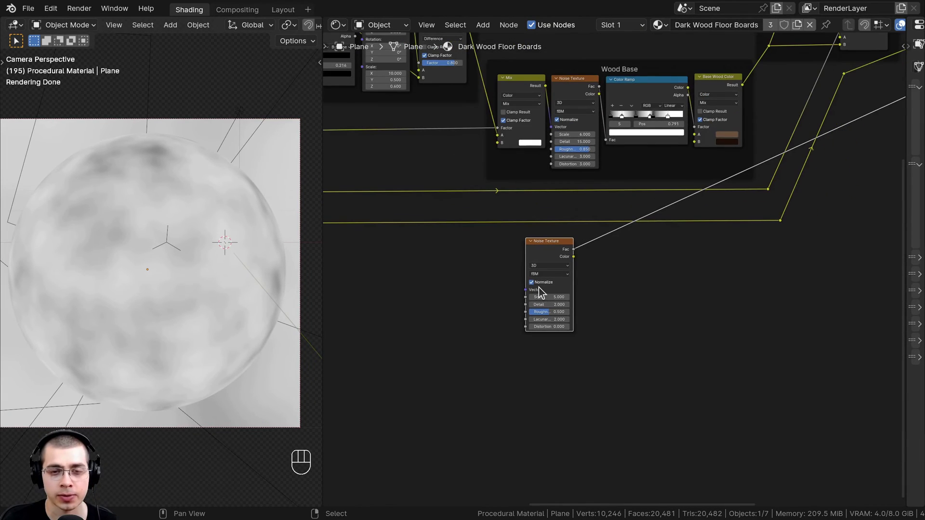
pyautogui.scroll(-5, 552, 287)
pyautogui.moveTo(522, 288); pyautogui.dragTo(653, 273, button='middle')
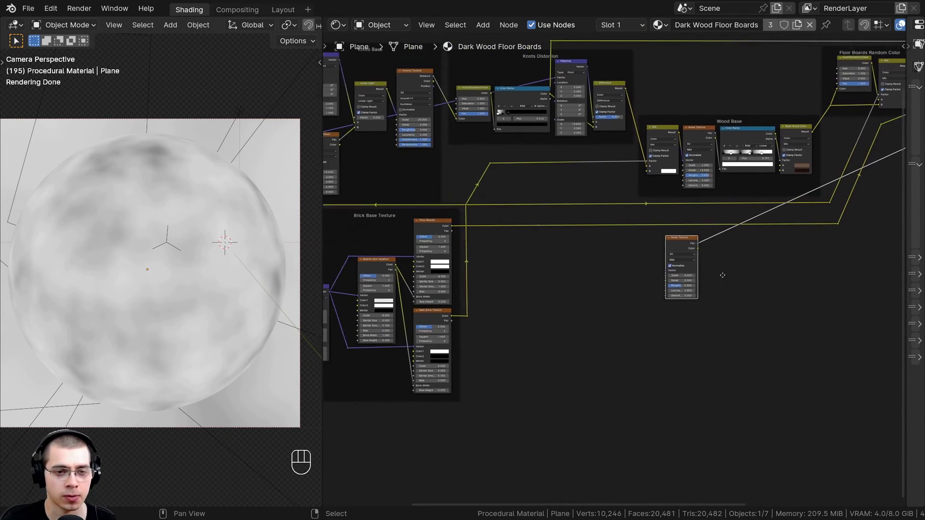
pyautogui.moveTo(337, 284); pyautogui.dragTo(591, 289, button='middle')
pyautogui.scroll(5, 593, 291)
pyautogui.moveTo(434, 253); pyautogui.dragTo(557, 262)
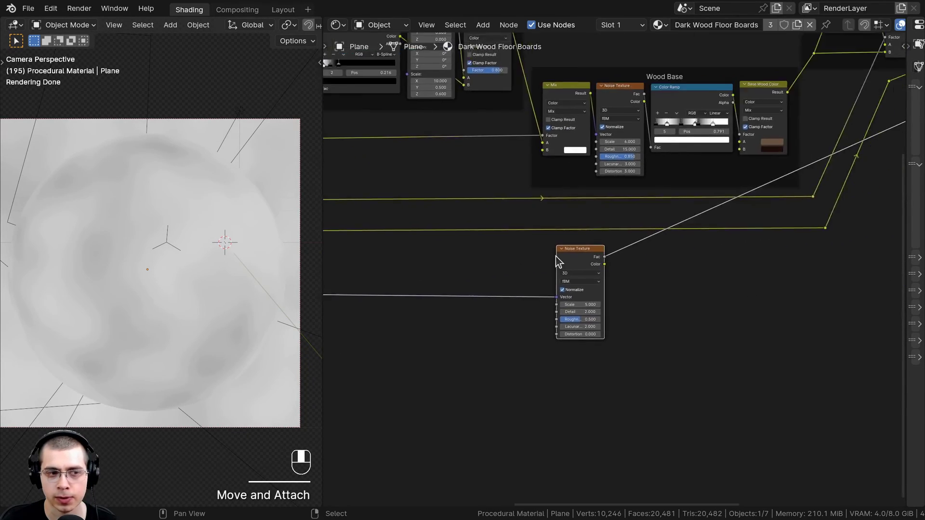
# Step: Set the new Noise Texture's Scale to 12 and Detail to 8
pyautogui.scroll(4, 627, 289)
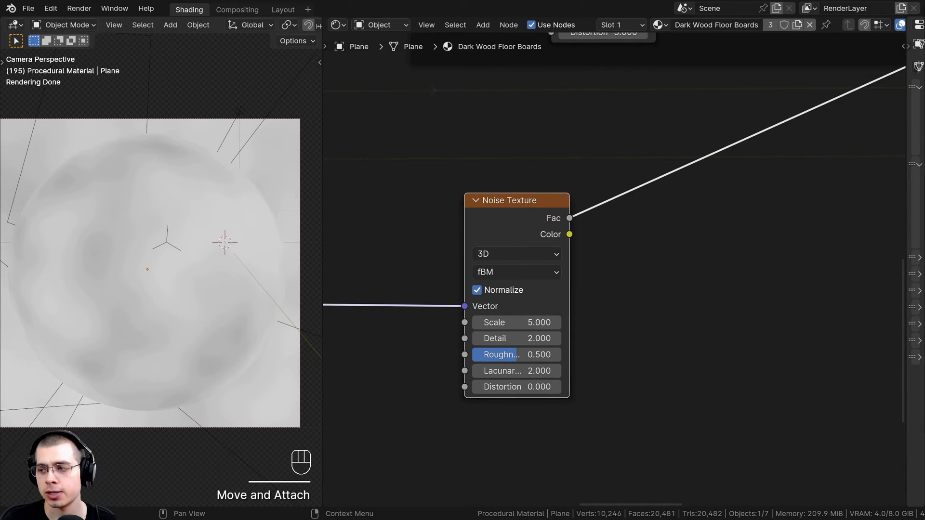
pyautogui.scroll(2, 380, 307)
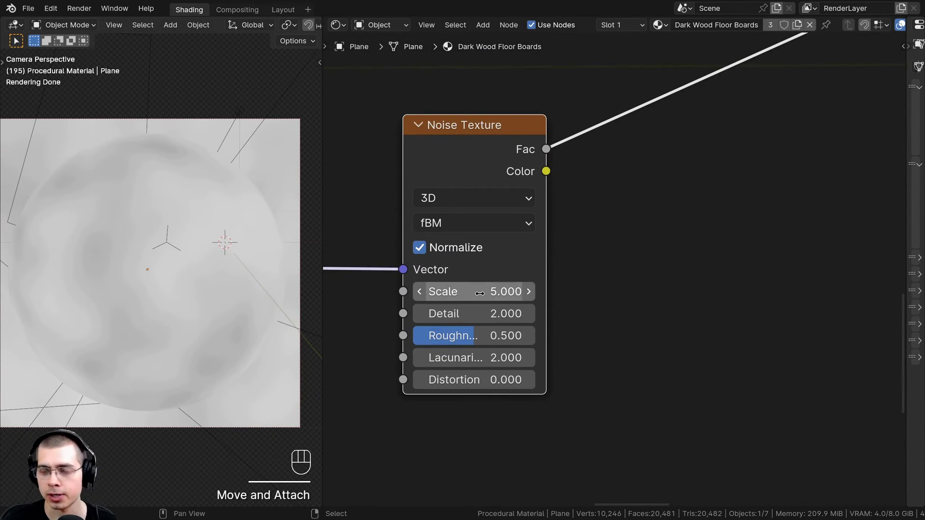
pyautogui.click(474, 291)
pyautogui.write('12')
pyautogui.press('Return')
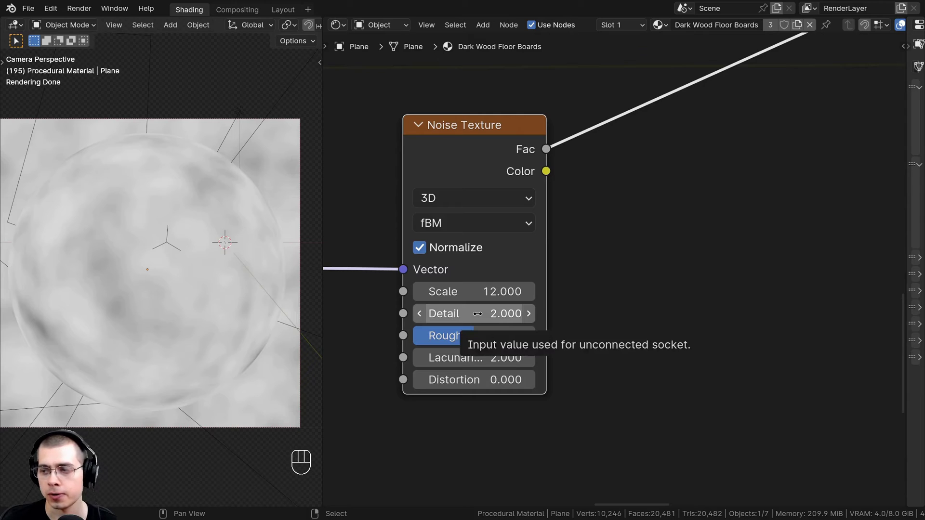
pyautogui.click(477, 313)
pyautogui.write('8')
pyautogui.press('Return')
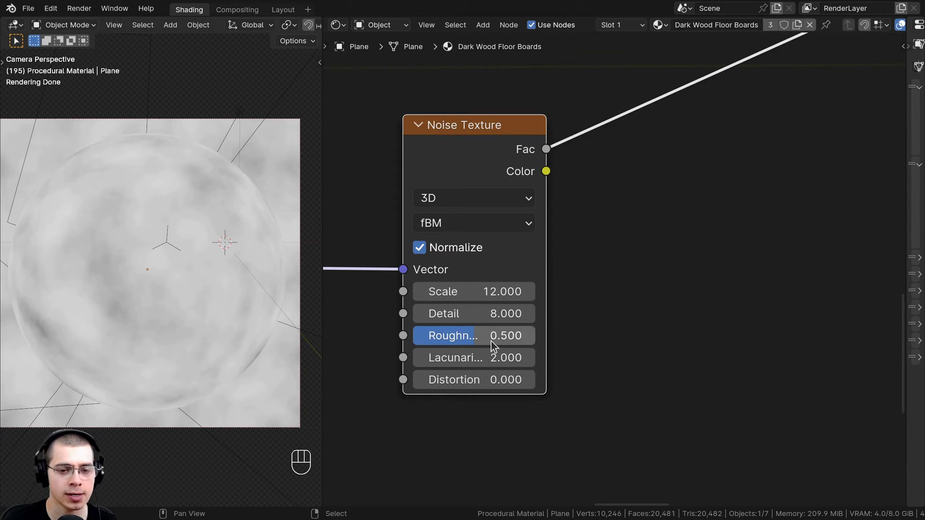
# Step: Insert a Color Ramp after the new Noise Texture, moving its black stop to 0.141 and its white stop inward
pyautogui.scroll(-2, 489, 187)
pyautogui.moveTo(486, 181); pyautogui.dragTo(469, 204, button='middle')
pyautogui.moveTo(469, 198); pyautogui.dragTo(467, 200)
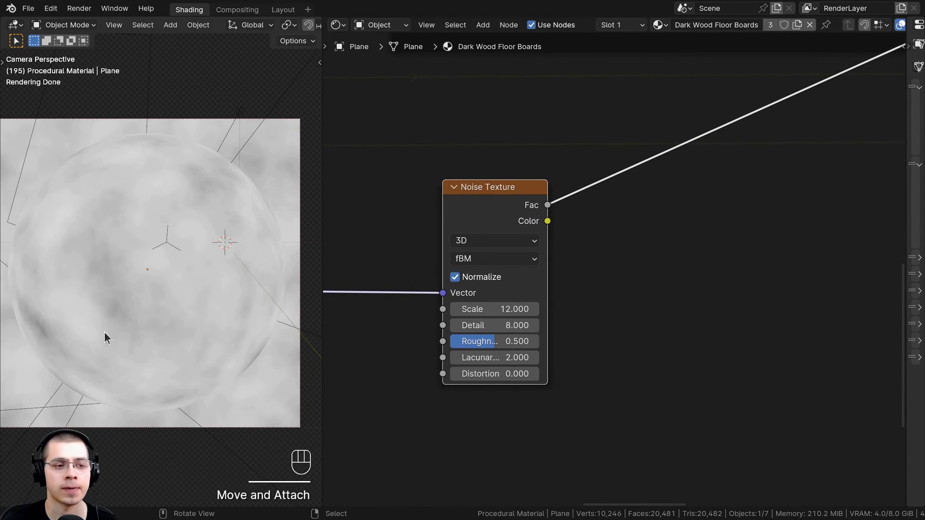
pyautogui.hotkey('shift', 'a')
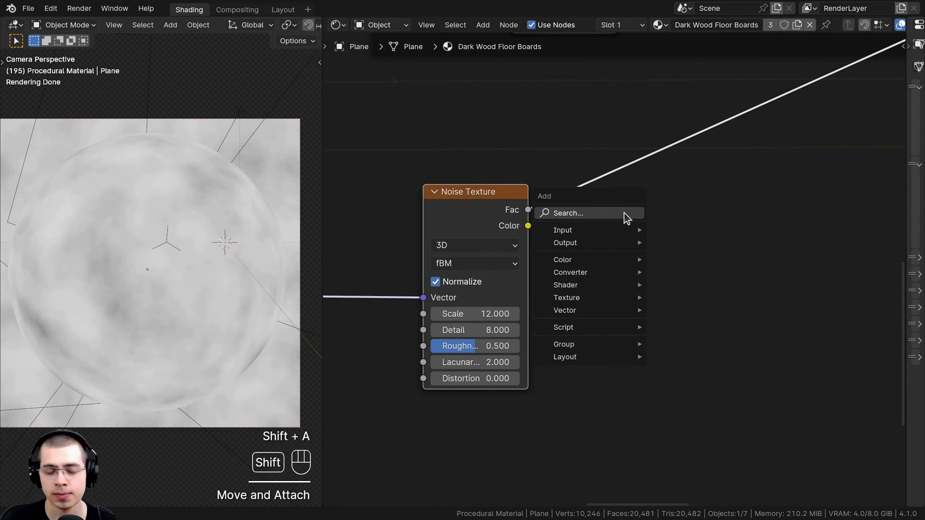
pyautogui.write('col')
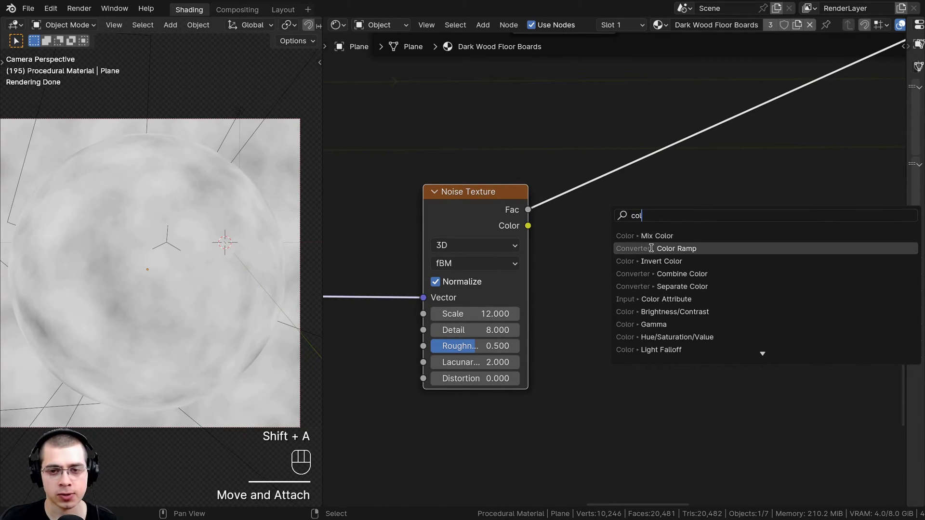
pyautogui.click(619, 250)
pyautogui.click(551, 194)
pyautogui.moveTo(580, 215); pyautogui.dragTo(611, 222)
pyautogui.scroll(2, 611, 222)
pyautogui.moveTo(553, 267); pyautogui.dragTo(577, 272)
pyautogui.moveTo(733, 271); pyautogui.dragTo(670, 271)
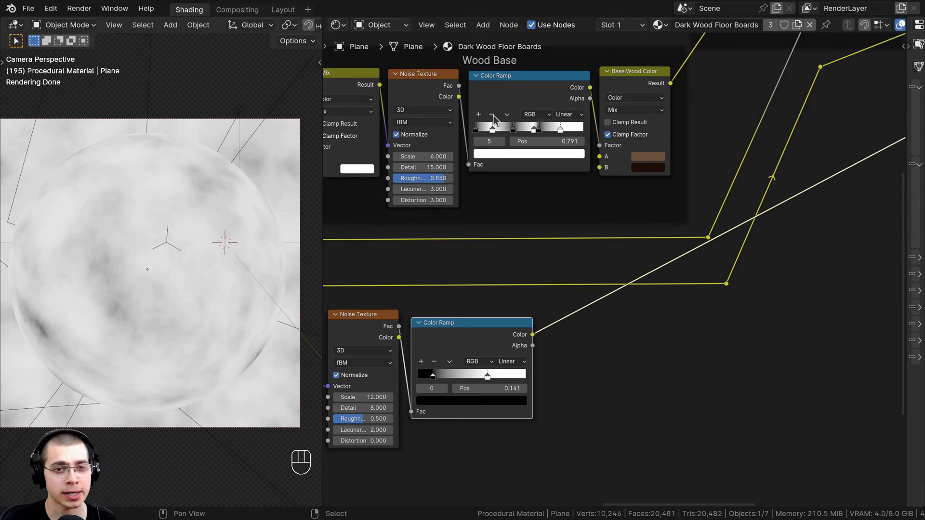
# Step: Insert a Mix Color node after the Color Ramp of the new noise branch
pyautogui.moveTo(587, 375); pyautogui.dragTo(570, 259, button='middle')
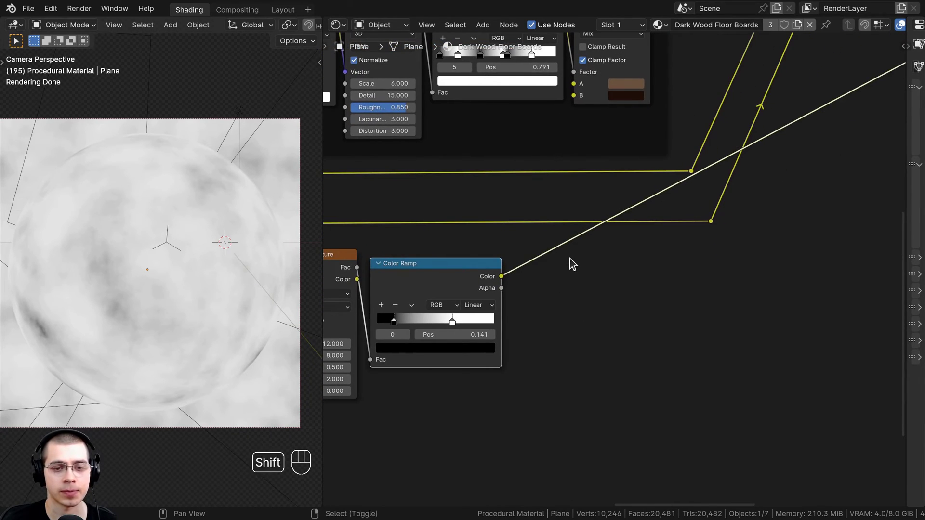
pyautogui.hotkey('shift', 'a')
pyautogui.write('mix')
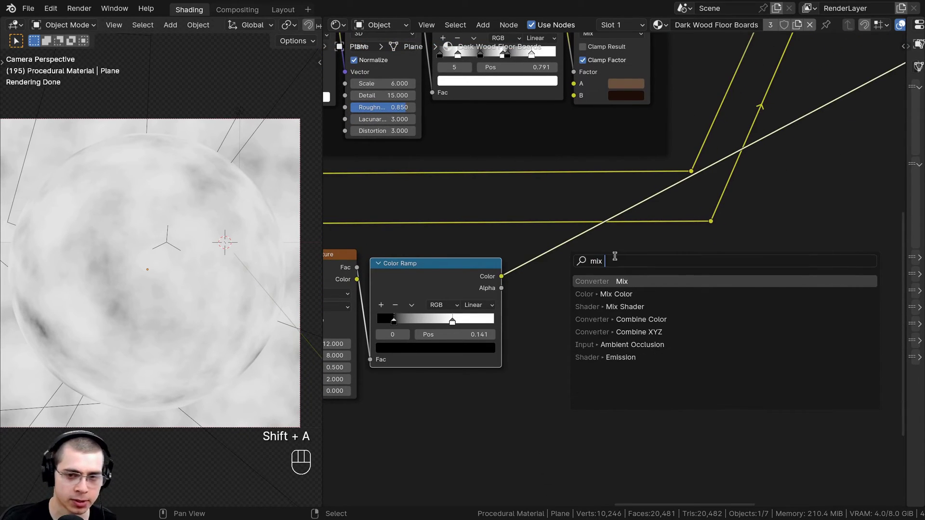
pyautogui.click(625, 294)
pyautogui.click(518, 253)
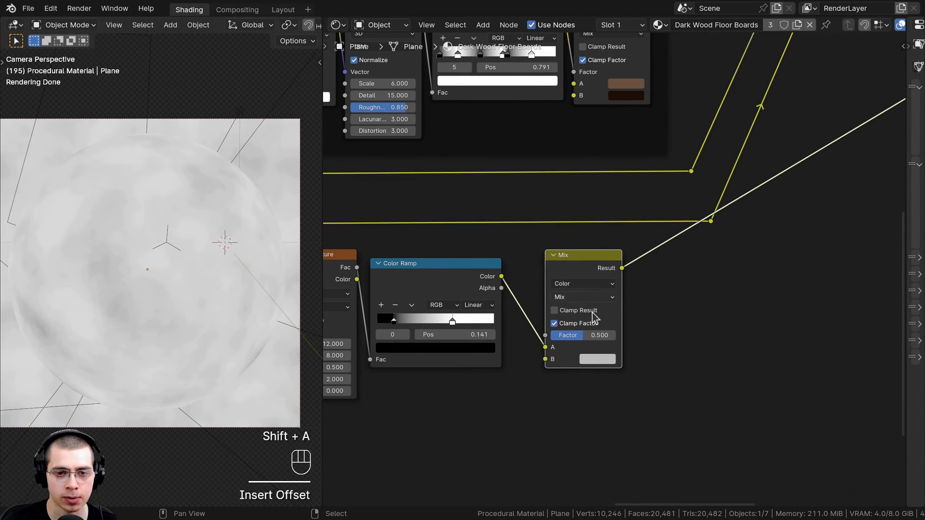
# Step: Reposition the new Noise Texture, Color Ramp and Mix nodes together beneath the Wood Base frame
pyautogui.scroll(-4, 595, 313)
pyautogui.moveTo(645, 406); pyautogui.dragTo(399, 270)
pyautogui.press('g')
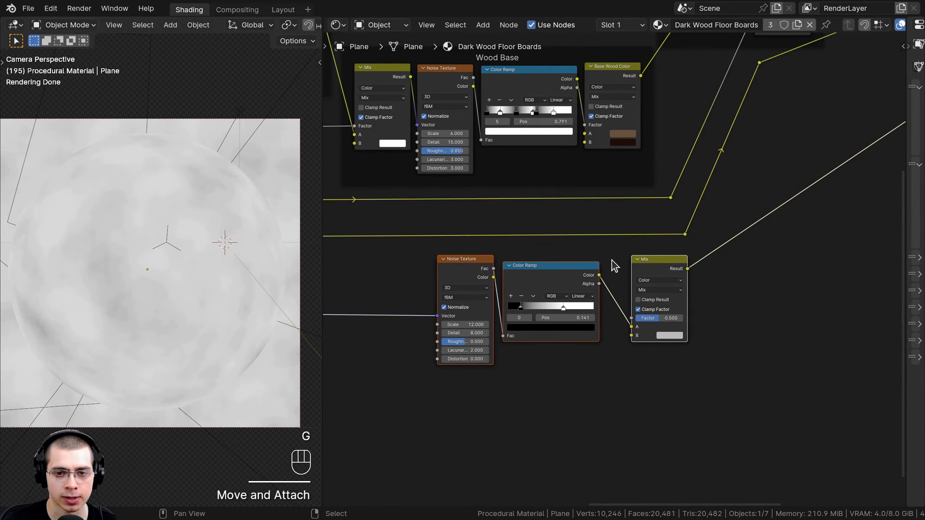
pyautogui.press('a')
pyautogui.click(615, 265)
# Step: Link the Color output of the Wood Base Color Ramp to input A of the new Mix node
pyautogui.scroll(1, 602, 255)
pyautogui.click(499, 97)
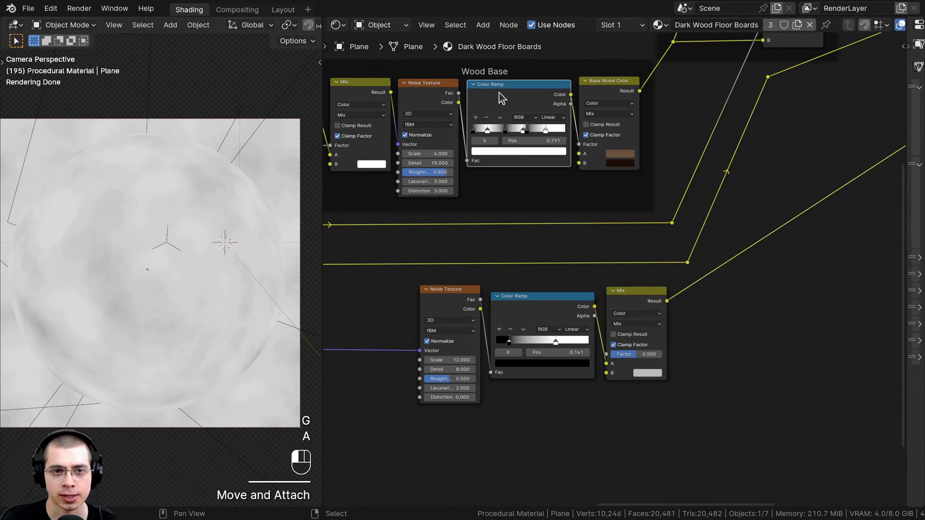
pyautogui.moveTo(569, 96); pyautogui.dragTo(552, 86)
pyautogui.moveTo(535, 232); pyautogui.dragTo(606, 363)
pyautogui.moveTo(643, 306); pyautogui.dragTo(647, 303)
# Step: Link the lower Color Ramp's Color output to the Factor input of the new Mix node
pyautogui.scroll(5, 647, 337)
pyautogui.click(539, 287)
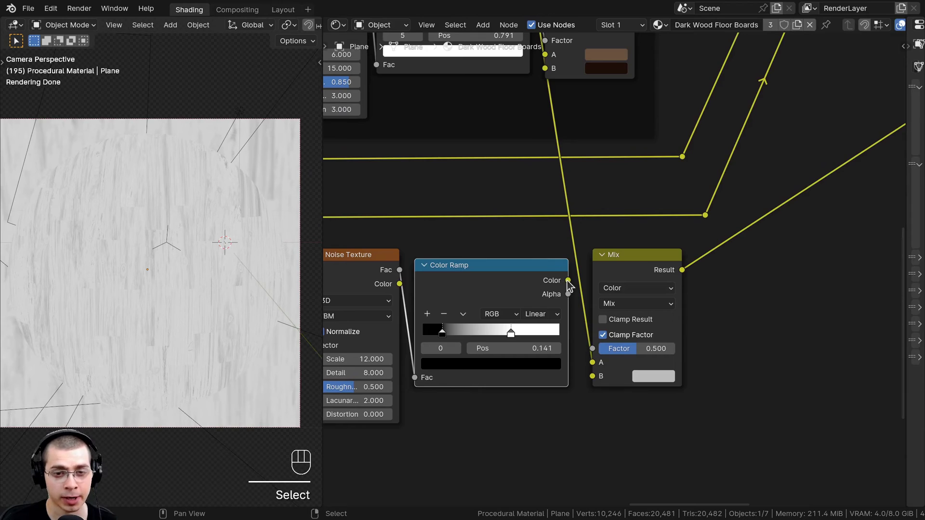
pyautogui.moveTo(568, 281); pyautogui.dragTo(592, 349)
pyautogui.moveTo(635, 268); pyautogui.dragTo(647, 265)
# Step: Set color B of the new Mix node to gray 5F5F5F and inspect the mixed texture on the sphere
pyautogui.moveTo(633, 339); pyautogui.dragTo(614, 335, button='middle')
pyautogui.hotkey('ctrl', 'v')
pyautogui.scroll(1, 637, 349)
pyautogui.moveTo(615, 224); pyautogui.dragTo(615, 222)
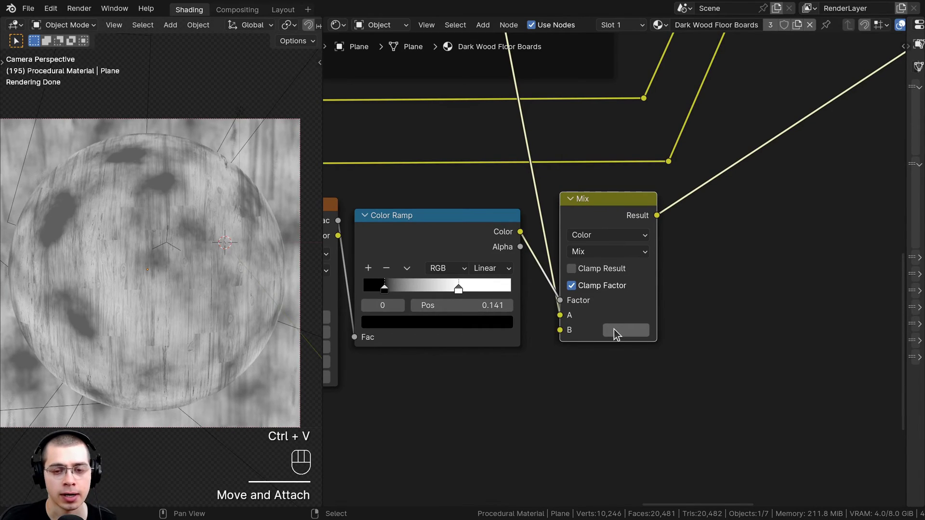
pyautogui.click(615, 331)
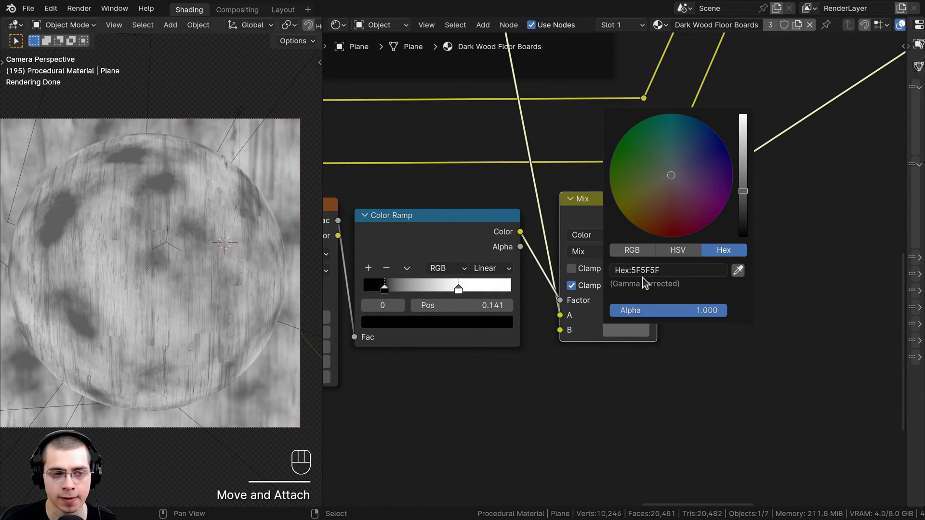
pyautogui.scroll(-1, 419, 258)
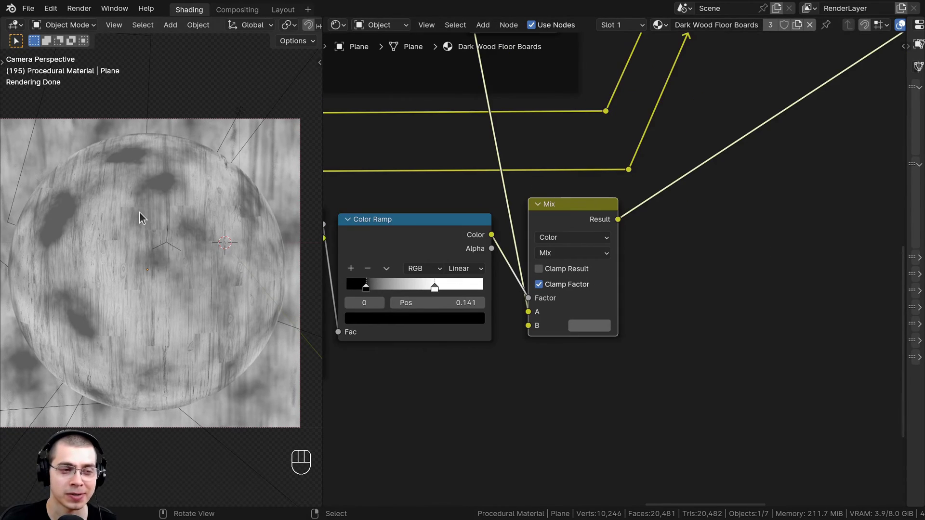
pyautogui.scroll(1, 127, 207)
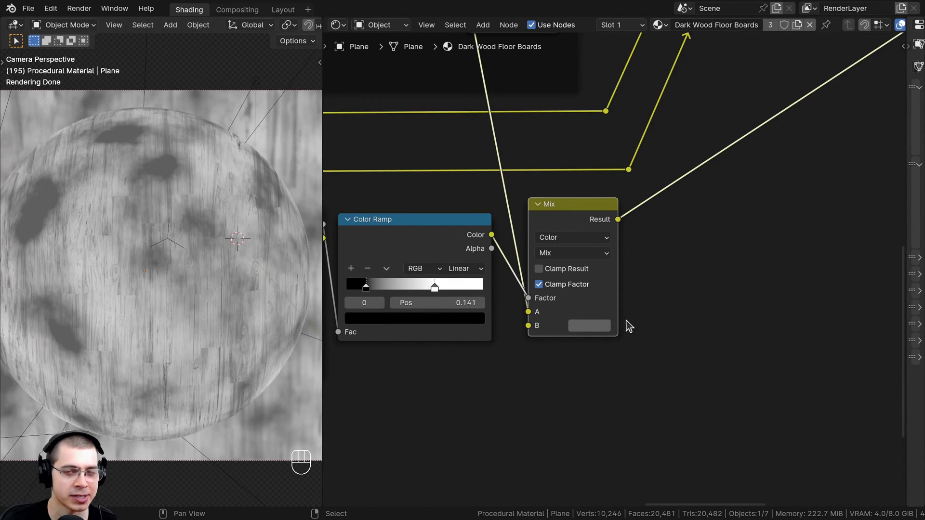
pyautogui.scroll(-1, 618, 294)
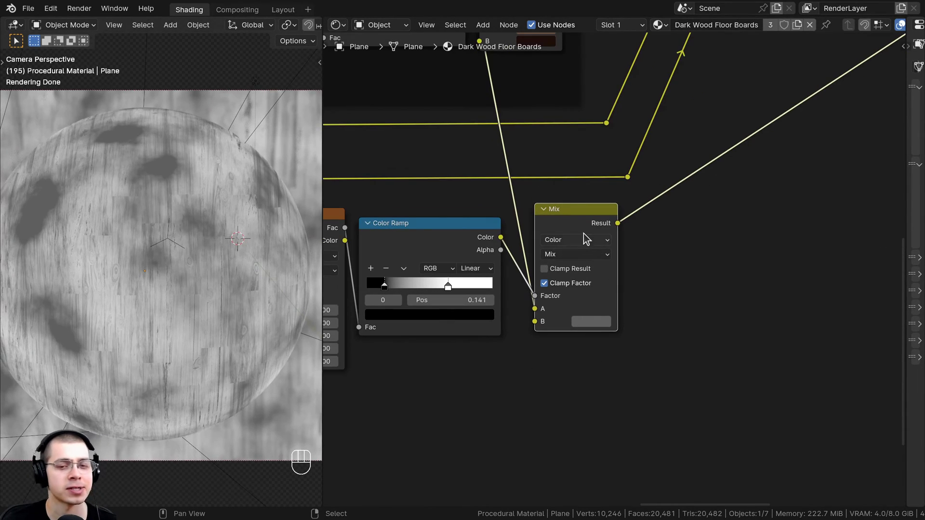
# Step: Duplicate the lower Color Ramp and insert the copy directly after the new Mix node
pyautogui.moveTo(582, 229); pyautogui.dragTo(577, 229)
pyautogui.moveTo(574, 194); pyautogui.dragTo(534, 216, button='middle')
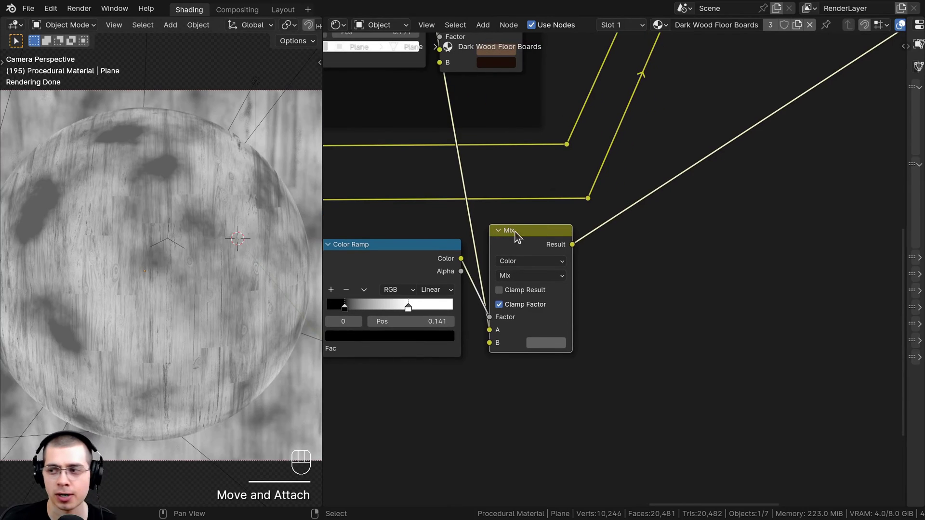
pyautogui.scroll(-1, 395, 268)
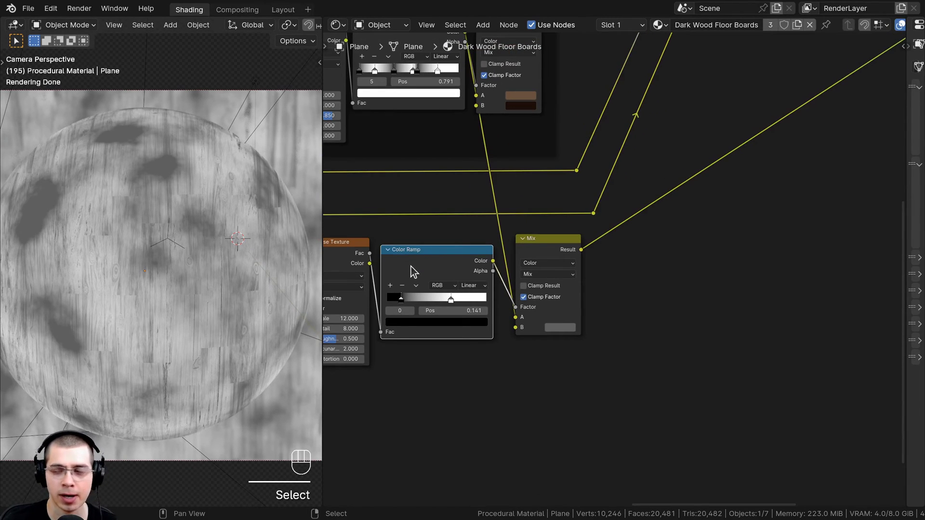
pyautogui.hotkey('shift', 'd')
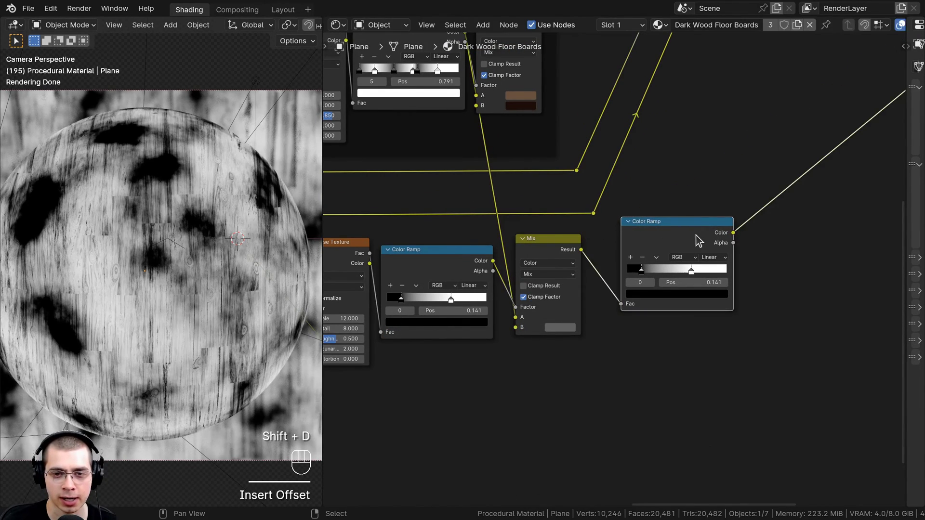
pyautogui.click(657, 249)
pyautogui.scroll(2, 626, 253)
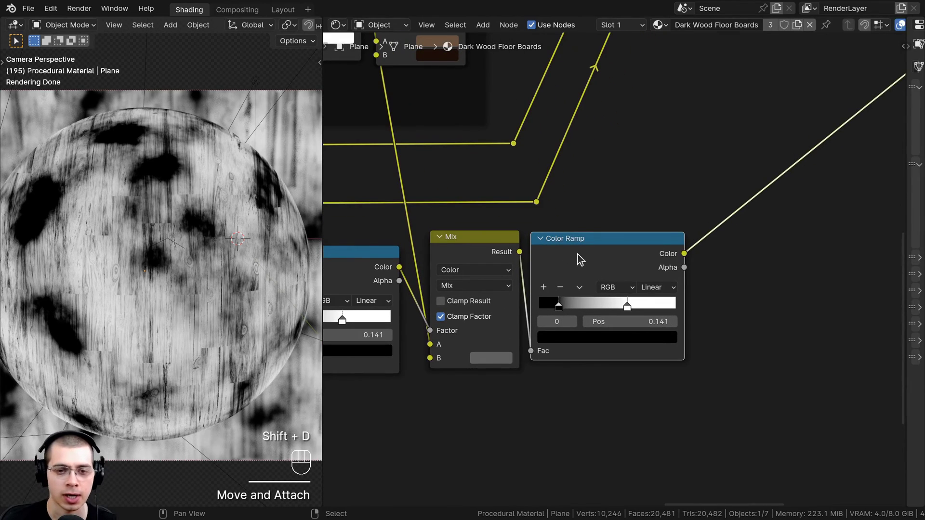
pyautogui.moveTo(581, 260); pyautogui.dragTo(579, 260)
# Step: Reset the duplicated Color Ramp to its defaults, paste a light gray into its black stop, and select the white stop
pyautogui.press('BackSpace')
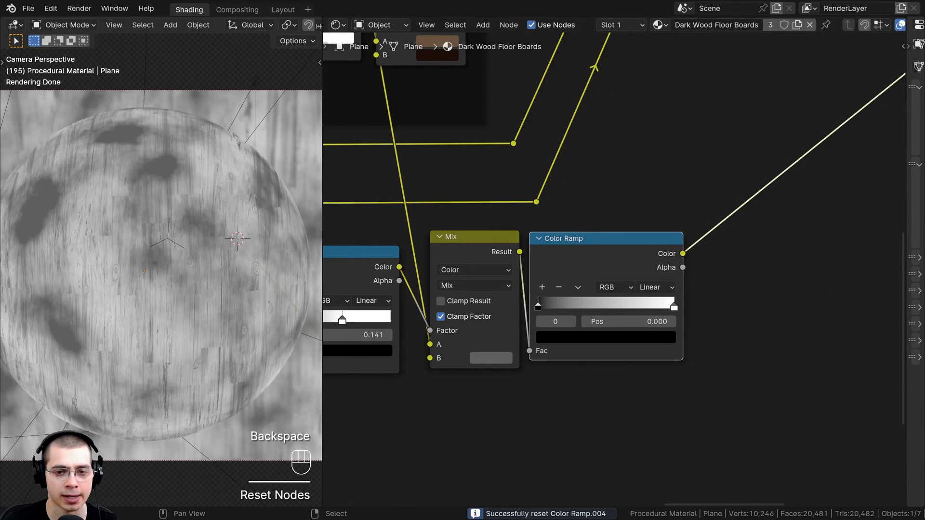
pyautogui.scroll(2, 626, 289)
pyautogui.hotkey('ctrl', 'v')
pyautogui.click(656, 337)
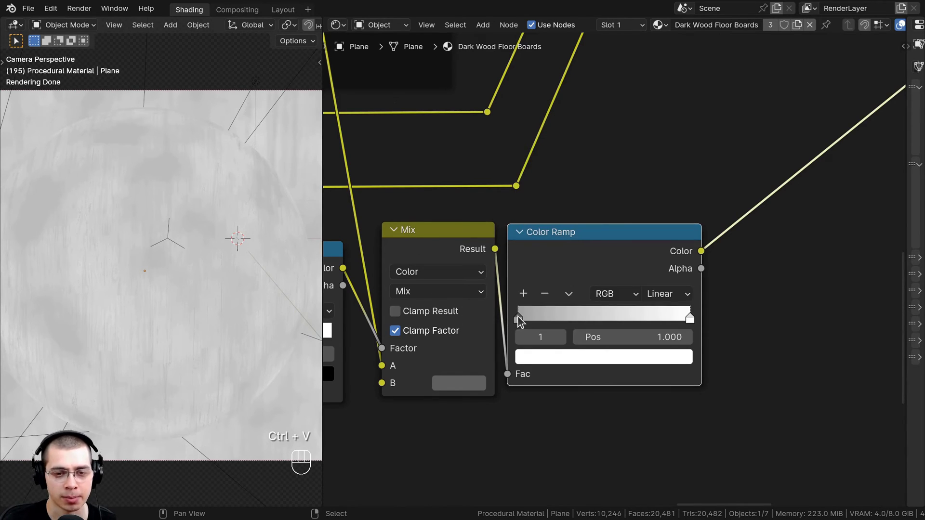
# Step: Select the gray stop of the last Color Ramp and open its color to check the hex value
pyautogui.click(519, 320)
pyautogui.scroll(2, 524, 337)
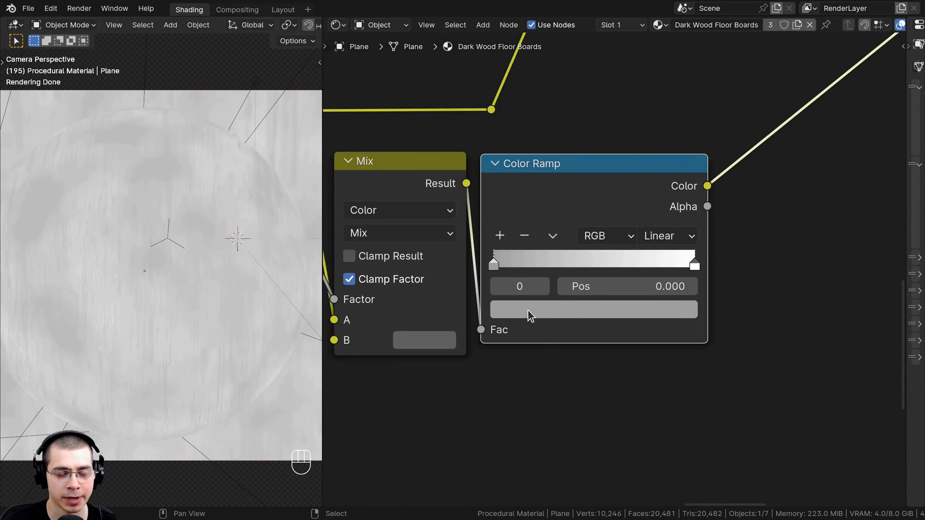
pyautogui.click(530, 310)
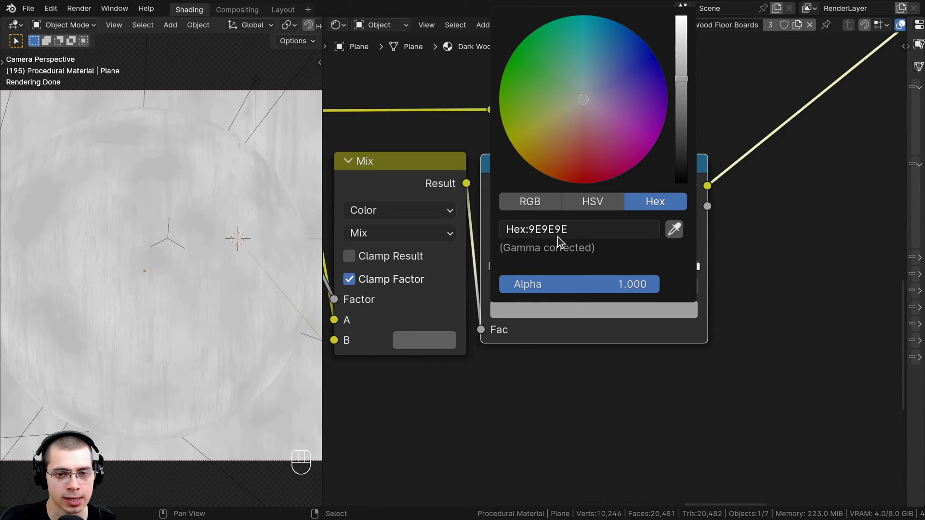
# Step: Connect the last Color Ramp's Color output to the Principled BSDF's Roughness and preview the full shader's reflections on the sphere
pyautogui.scroll(-4, 668, 235)
pyautogui.scroll(-1, 308, 210)
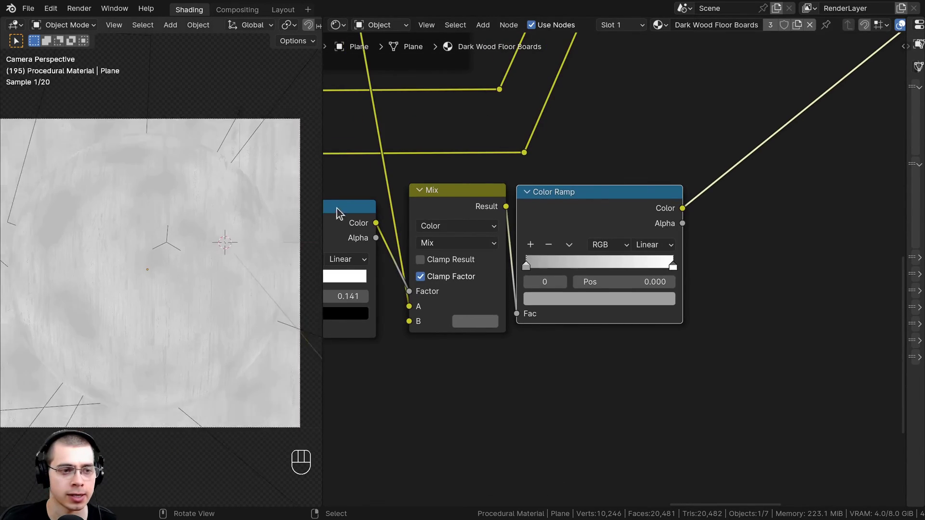
pyautogui.scroll(-1, 316, 210)
pyautogui.scroll(-4, 530, 308)
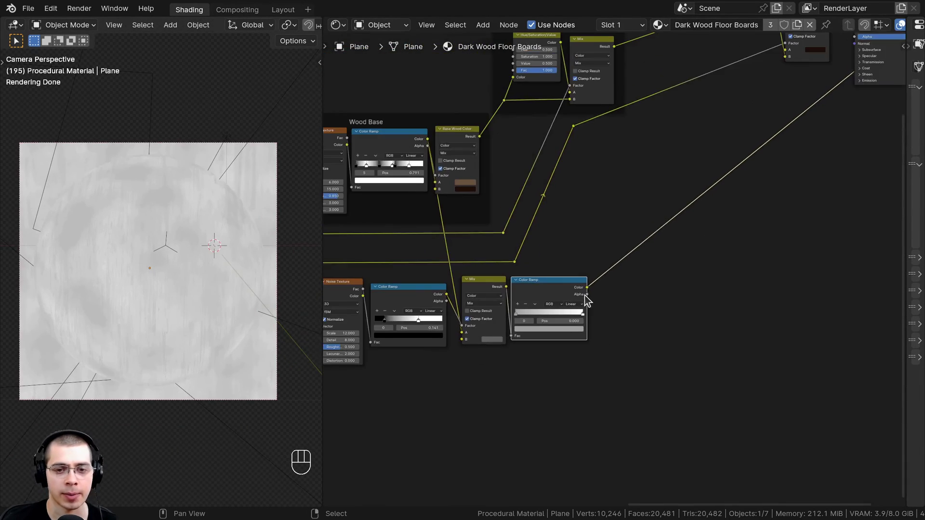
pyautogui.moveTo(585, 295); pyautogui.dragTo(576, 325, button='middle')
pyautogui.moveTo(576, 319); pyautogui.dragTo(845, 131)
pyautogui.moveTo(847, 130); pyautogui.dragTo(702, 154, button='middle')
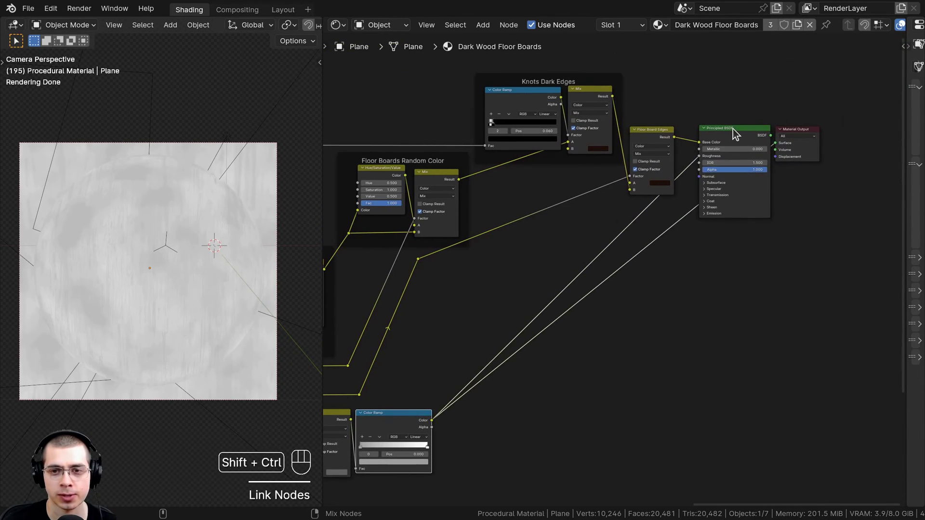
pyautogui.keyDown('ctrl'); pyautogui.keyDown('shift'); pyautogui.click(732, 128); pyautogui.keyUp('shift'); pyautogui.keyUp('ctrl')
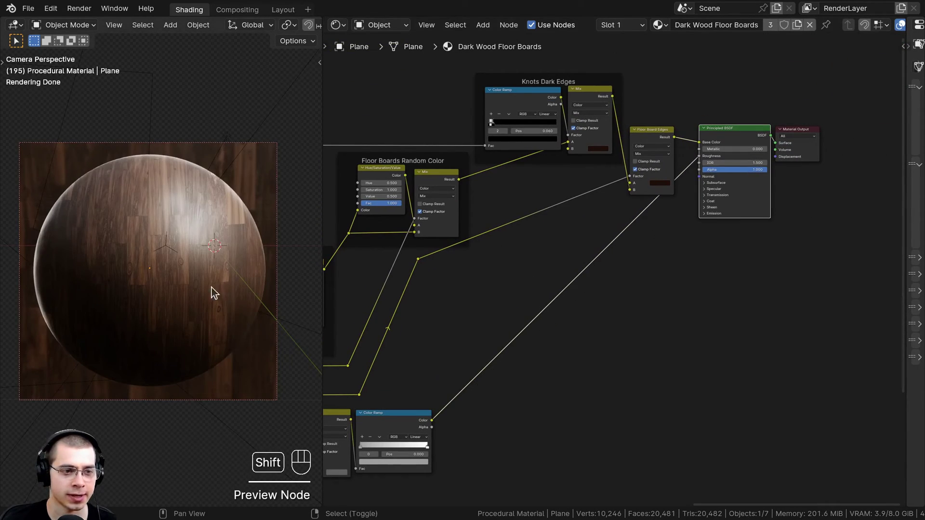
pyautogui.scroll(3, 193, 262)
pyautogui.keyDown('shift'); pyautogui.moveTo(151, 281); pyautogui.dragTo(241, 236, button='middle'); pyautogui.keyUp('shift')
pyautogui.keyDown('shift'); pyautogui.moveTo(241, 236); pyautogui.dragTo(183, 149, button='middle'); pyautogui.keyUp('shift')
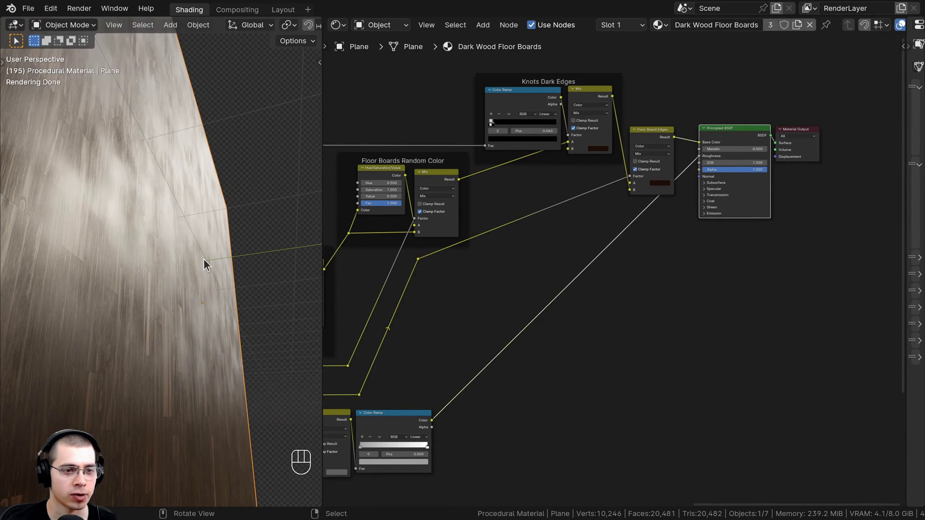
pyautogui.press('KP_0')
# Step: Frame the lower Noise Texture, both Color Ramps and the Mix node together and label the frame Roughness
pyautogui.moveTo(511, 482); pyautogui.dragTo(727, 408, button='middle')
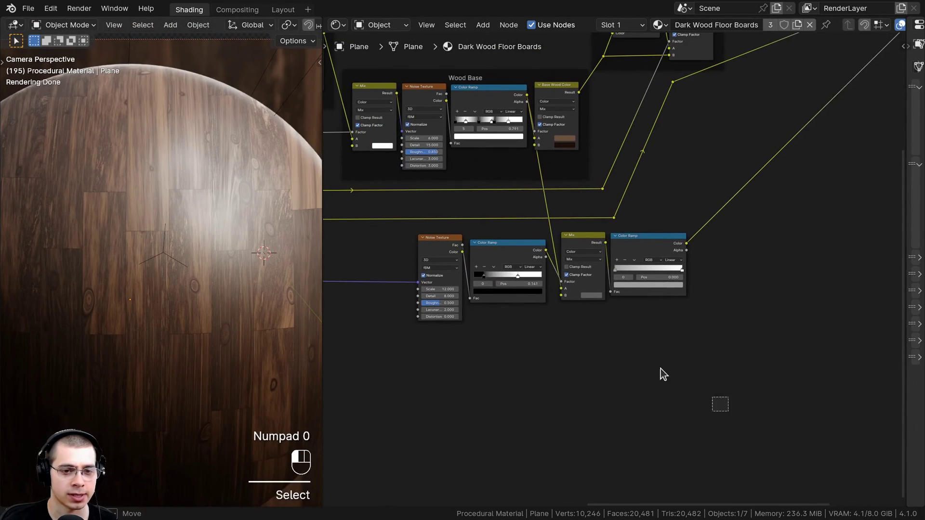
pyautogui.moveTo(727, 410); pyautogui.dragTo(390, 232)
pyautogui.hotkey('ctrl', 'j')
pyautogui.scroll(1, 530, 222)
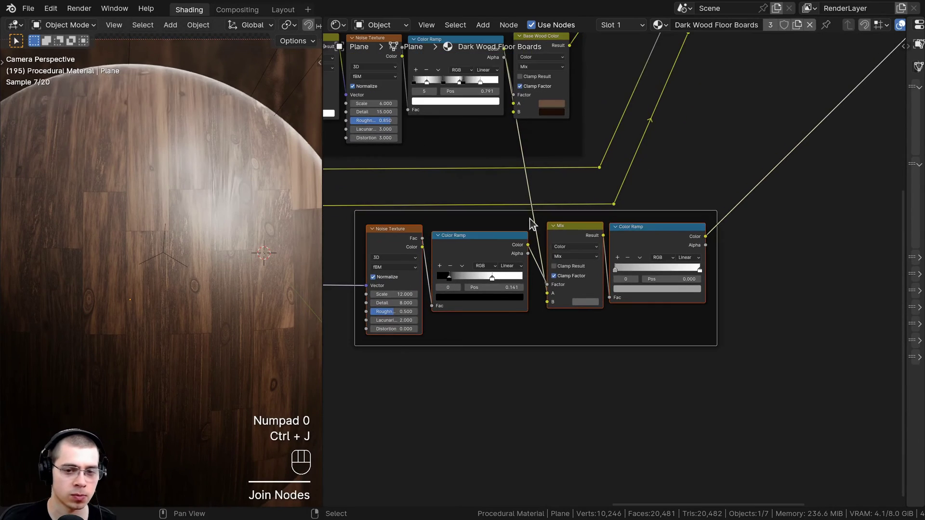
pyautogui.press('a')
pyautogui.moveTo(510, 213); pyautogui.dragTo(523, 209)
pyautogui.scroll(1, 554, 205)
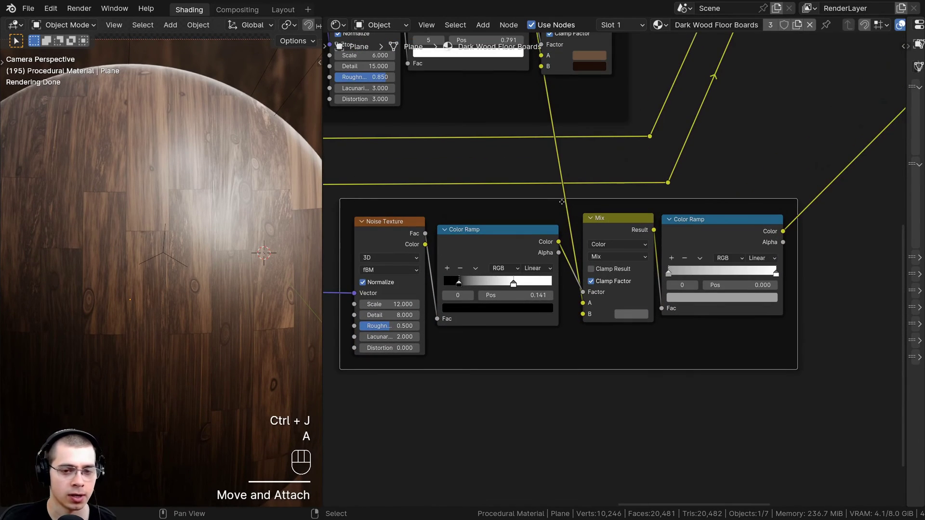
pyautogui.press('F2')
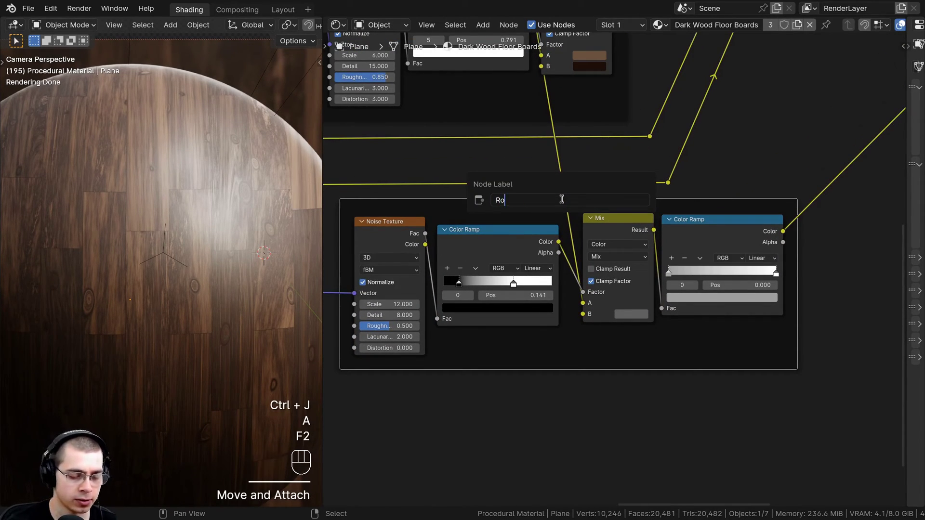
pyautogui.write('Roughness')
pyautogui.press('Return')
# Step: Insert a Hue/Saturation/Value node after the last Color Ramp, on its link to Roughness
pyautogui.moveTo(645, 248); pyautogui.dragTo(491, 273, button='middle')
pyautogui.scroll(2, 563, 248)
pyautogui.moveTo(552, 236); pyautogui.dragTo(541, 204, button='middle')
pyautogui.hotkey('shift', 'a')
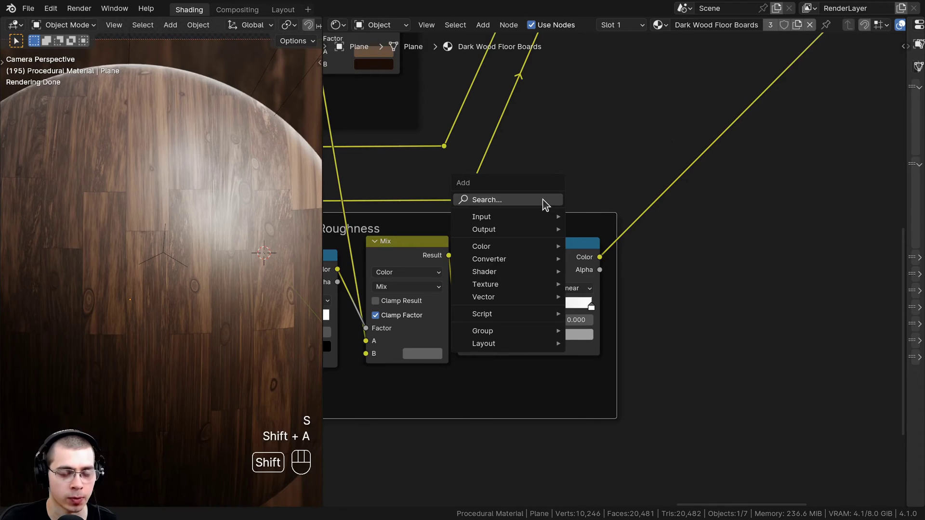
pyautogui.write('hue')
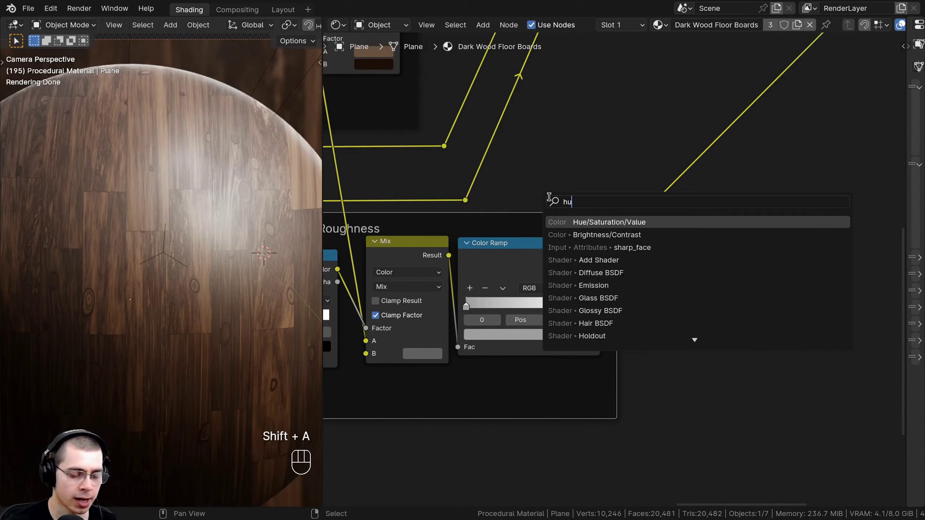
pyautogui.click(577, 222)
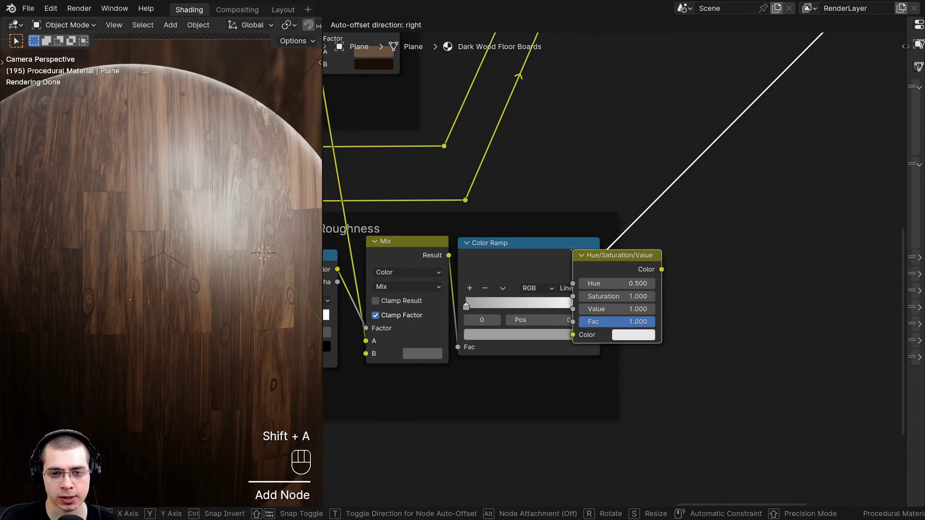
pyautogui.click(635, 256)
pyautogui.moveTo(635, 256); pyautogui.dragTo(631, 250)
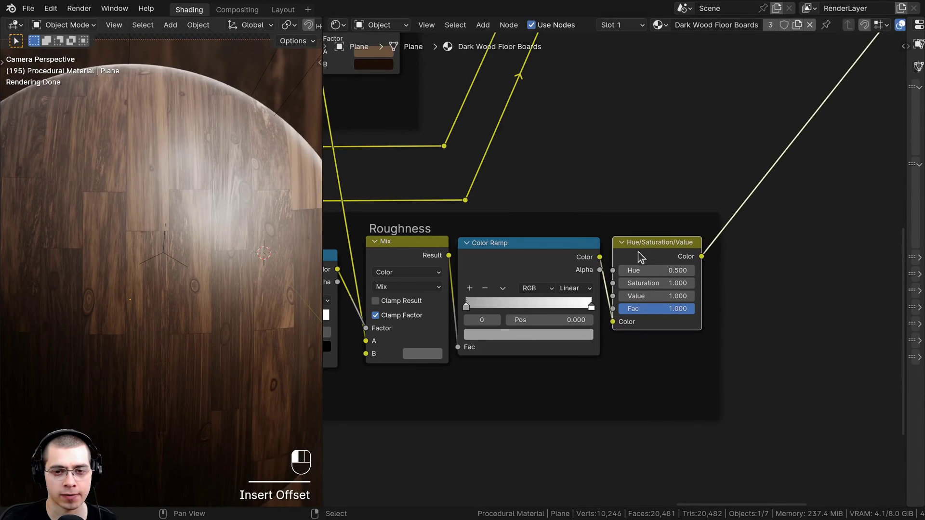
pyautogui.moveTo(641, 255); pyautogui.dragTo(599, 201, button='middle')
pyautogui.scroll(4, 600, 202)
pyautogui.moveTo(592, 255); pyautogui.dragTo(552, 253)
pyautogui.rightClick(602, 254)
pyautogui.rightClick(625, 254)
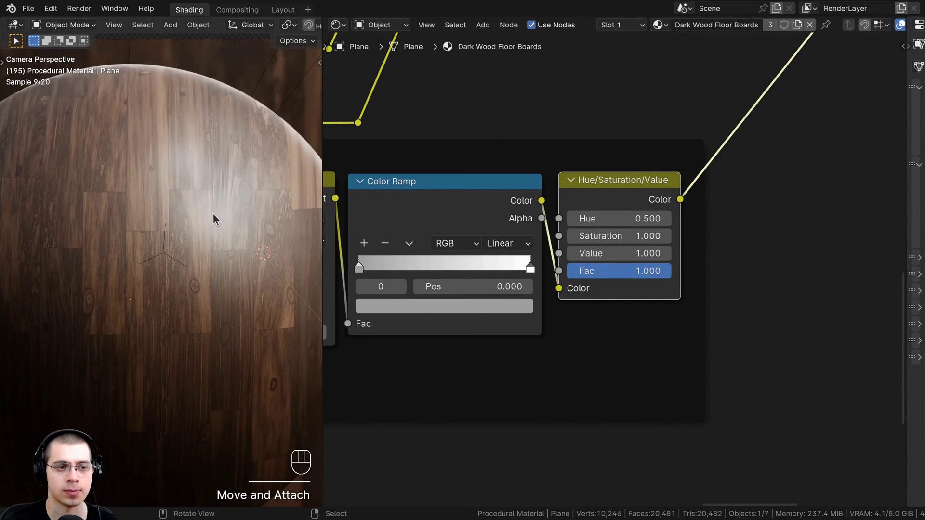
# Step: Add a Bump node, place it above the Roughness frame, and shift that frame slightly away from the reroutes
pyautogui.scroll(-3, 214, 215)
pyautogui.keyDown('shift'); pyautogui.moveTo(213, 215); pyautogui.dragTo(221, 211, button='middle'); pyautogui.keyUp('shift')
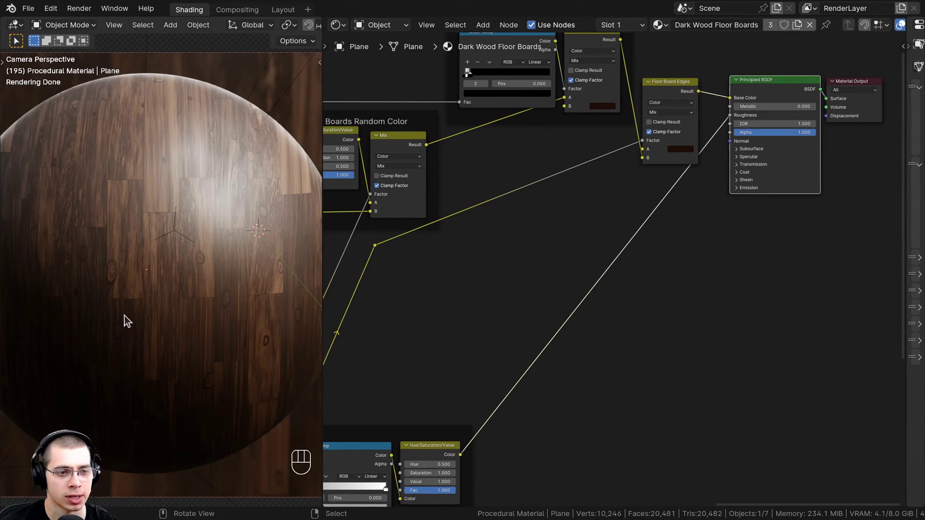
pyautogui.moveTo(615, 320); pyautogui.dragTo(607, 260, button='middle')
pyautogui.hotkey('shift', 'a')
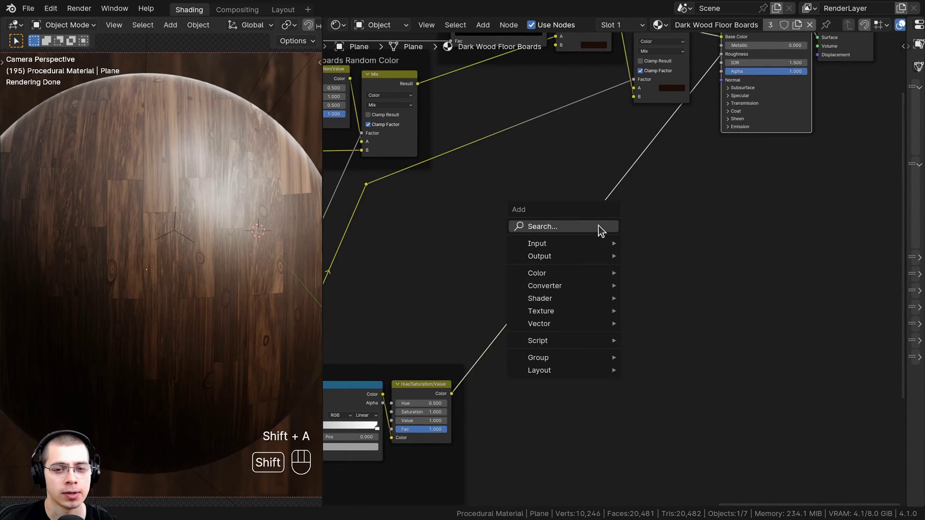
pyautogui.click(598, 225)
pyautogui.write('bum')
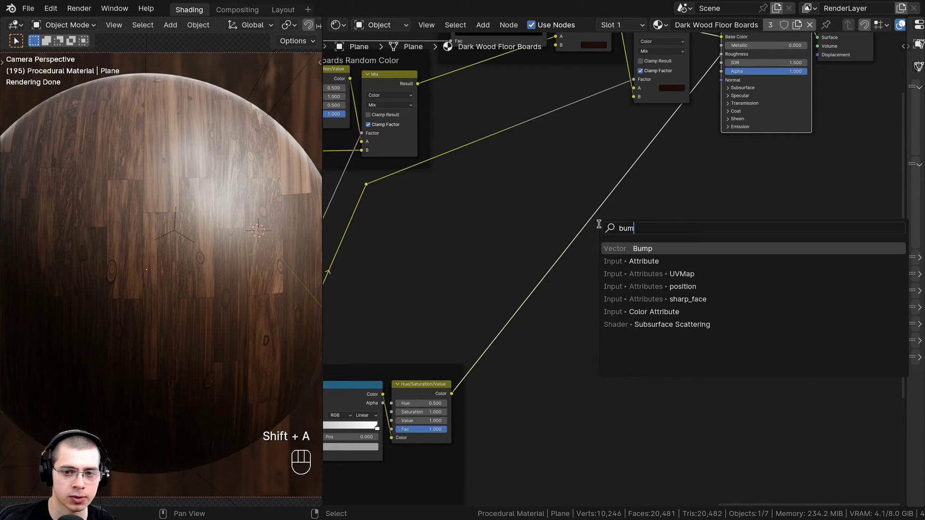
pyautogui.click(642, 248)
pyautogui.click(683, 228)
pyautogui.scroll(-1, 683, 229)
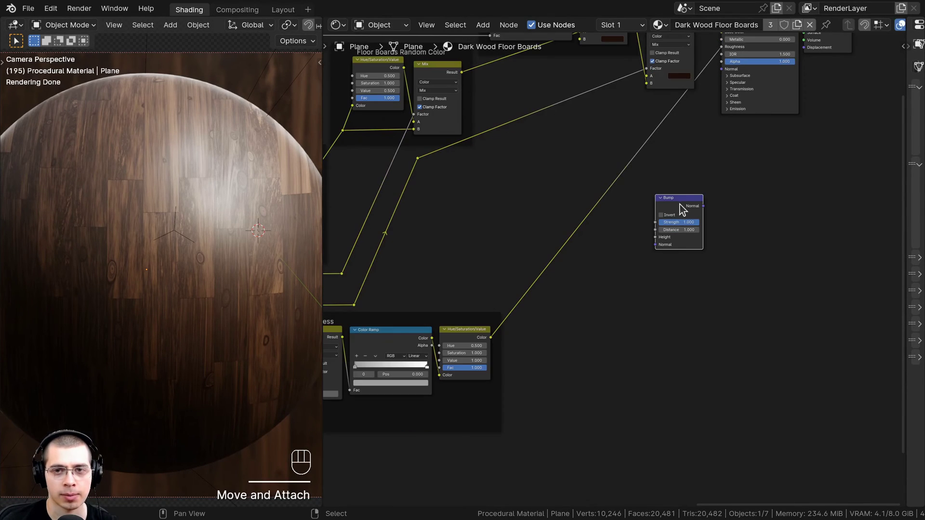
pyautogui.moveTo(683, 229); pyautogui.dragTo(454, 199)
pyautogui.scroll(-1, 461, 305)
pyautogui.moveTo(461, 305); pyautogui.dragTo(518, 254, button='middle')
pyautogui.moveTo(503, 272); pyautogui.dragTo(515, 279)
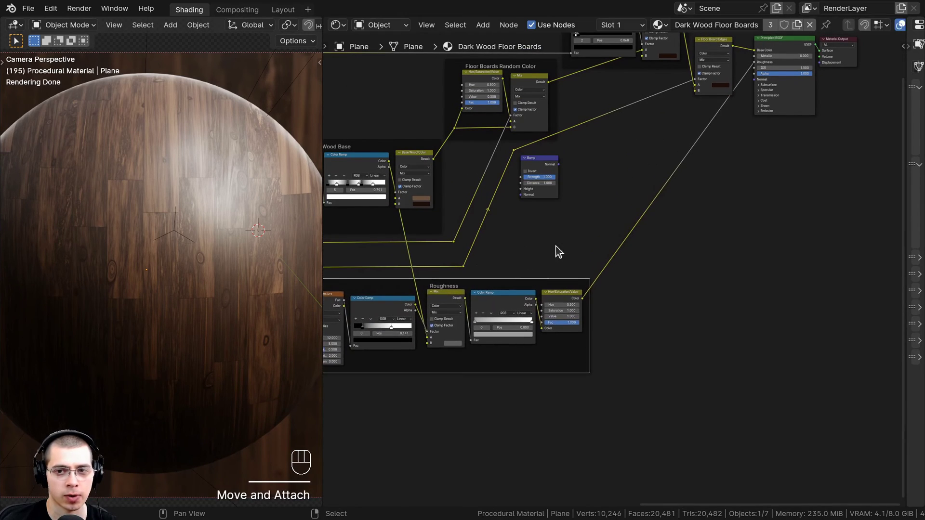
# Step: Add two reroutes to the Roughness link, one beside the Roughness input and one level with the Hue/Saturation/Value output
pyautogui.moveTo(641, 181); pyautogui.dragTo(607, 230, button='middle')
pyautogui.scroll(3, 607, 230)
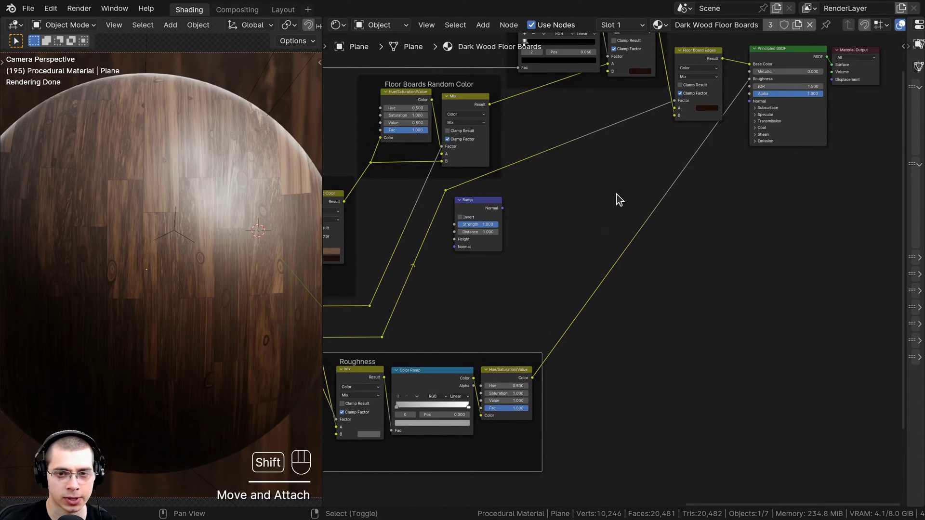
pyautogui.keyDown('shift'); pyautogui.moveTo(665, 254); pyautogui.dragTo(643, 185, button='right'); pyautogui.keyUp('shift')
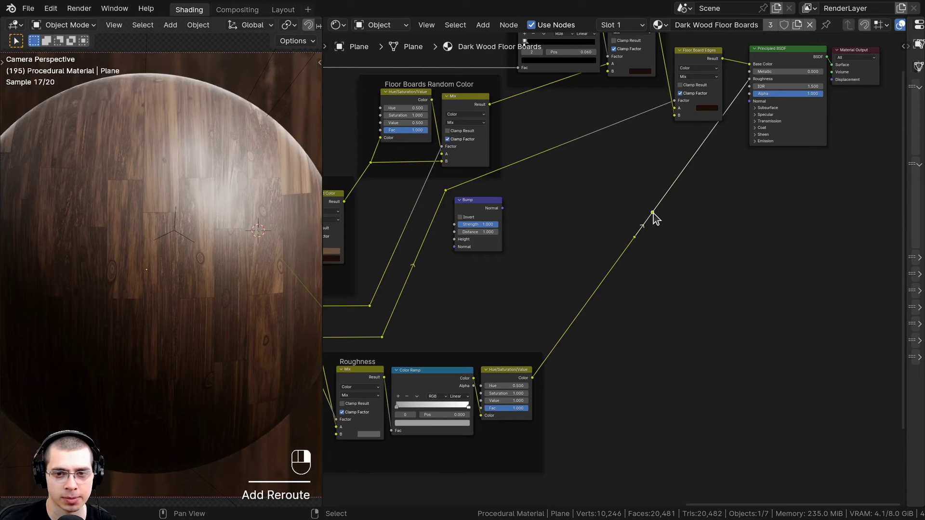
pyautogui.press('g')
pyautogui.click(739, 88)
pyautogui.click(644, 244)
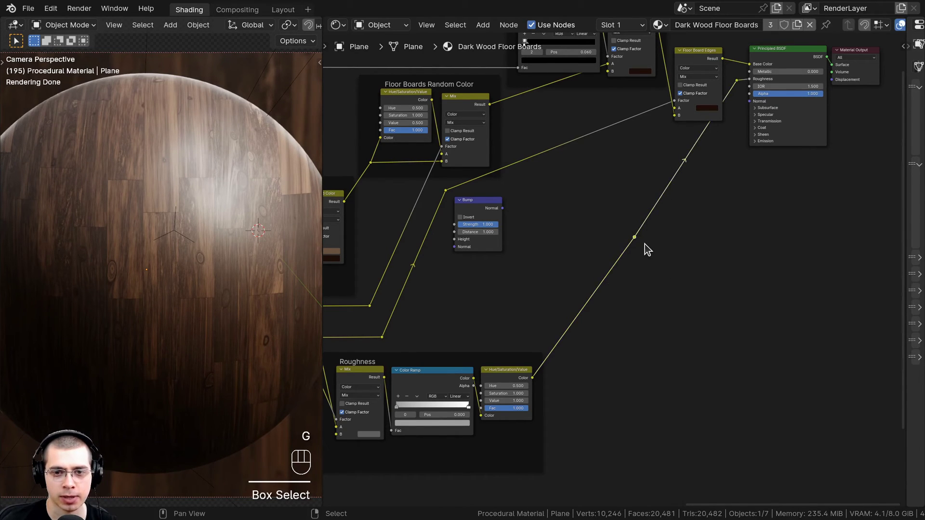
pyautogui.press('g')
pyautogui.click(736, 383)
pyautogui.press('a')
pyautogui.press('b')
pyautogui.moveTo(733, 68); pyautogui.dragTo(745, 96)
pyautogui.press('g')
pyautogui.click(741, 94)
pyautogui.press('a')
# Step: Move the Bump node lower and shift the lower Roughness reroute farther from the Hue/Saturation/Value node
pyautogui.moveTo(481, 203); pyautogui.dragTo(504, 242)
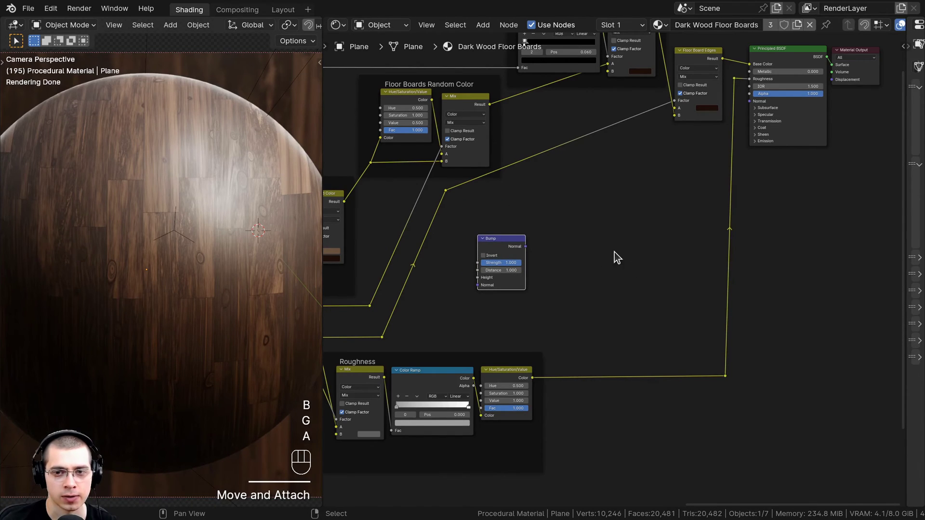
pyautogui.scroll(1, 622, 265)
pyautogui.press('a')
pyautogui.press('b')
pyautogui.moveTo(714, 329); pyautogui.dragTo(783, 431)
pyautogui.press('g')
pyautogui.click(808, 432)
pyautogui.moveTo(554, 298); pyautogui.dragTo(613, 322, button='middle')
pyautogui.press('a')
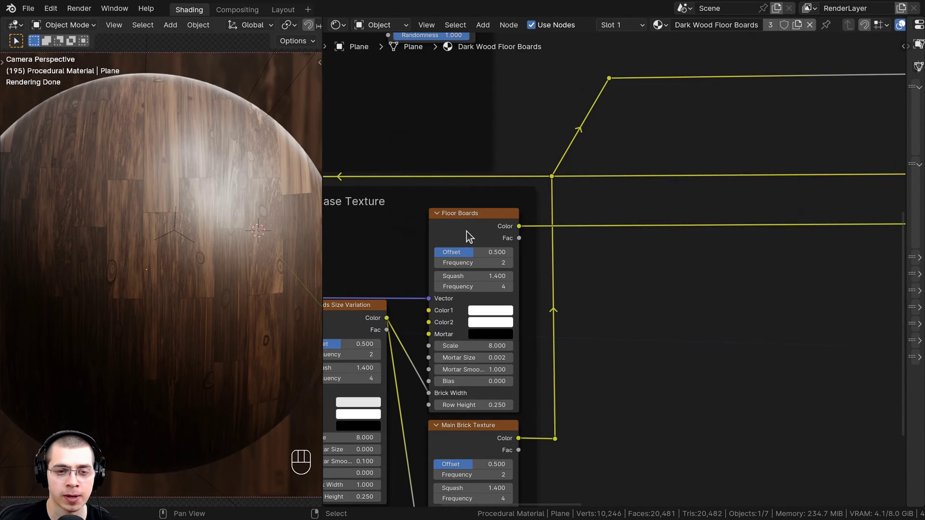
# Step: Trace the Floor Boards texture's Color link to its upper reroute and connect that reroute to the Bump node's Height
pyautogui.click(447, 237)
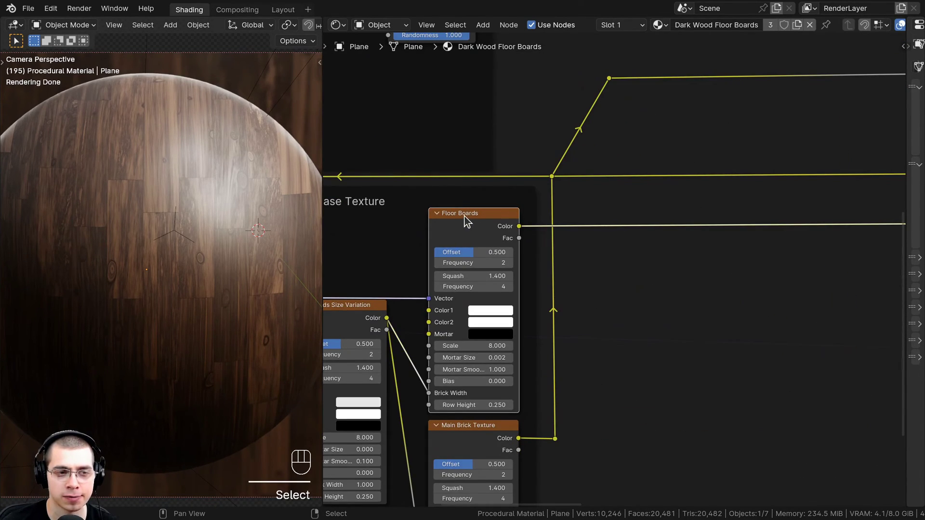
pyautogui.scroll(-5, 604, 260)
pyautogui.moveTo(562, 240); pyautogui.dragTo(403, 244, button='middle')
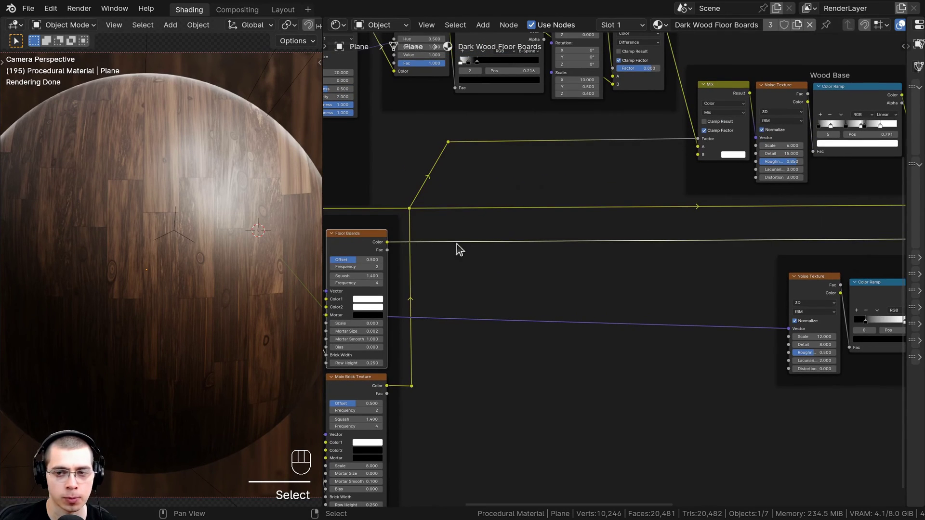
pyautogui.keyDown('ctrl'); pyautogui.hscroll(6, 669, 250); pyautogui.keyUp('ctrl')
pyautogui.moveTo(606, 277); pyautogui.dragTo(573, 333, button='middle')
pyautogui.scroll(3, 602, 284)
pyautogui.scroll(1, 652, 114)
pyautogui.moveTo(627, 119); pyautogui.dragTo(580, 123, button='middle')
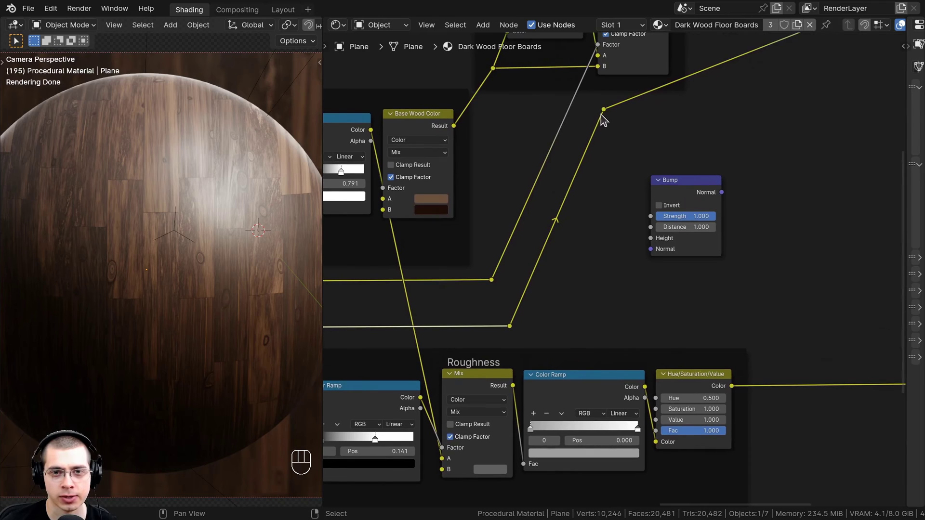
pyautogui.click(605, 112)
pyautogui.press('g')
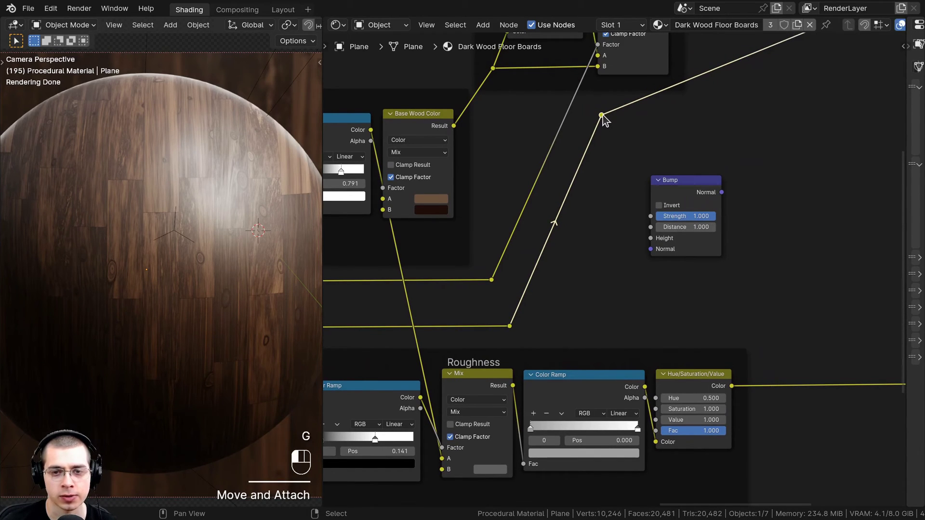
pyautogui.moveTo(602, 116); pyautogui.dragTo(648, 241)
pyautogui.moveTo(768, 187); pyautogui.dragTo(641, 233, button='middle')
pyautogui.scroll(1, 641, 233)
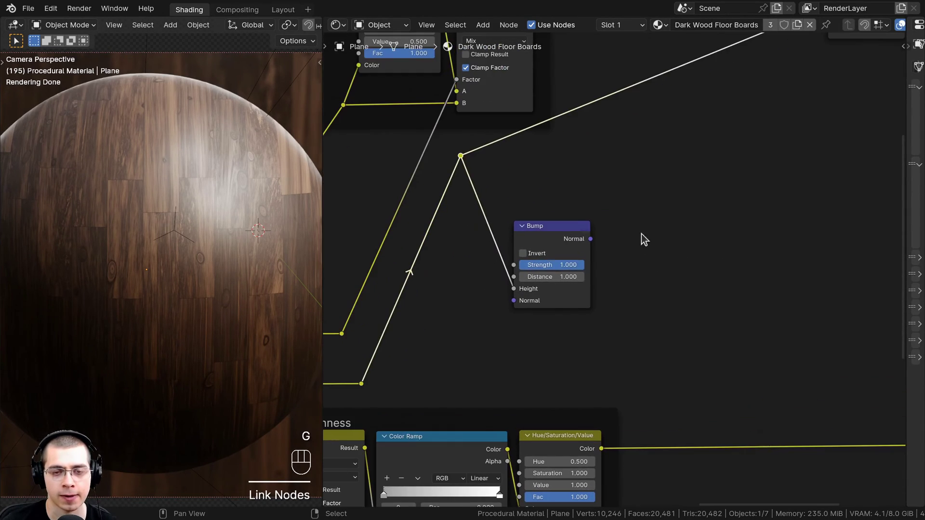
# Step: Preview the Bump node on the sphere and set its Strength to 0.2
pyautogui.keyDown('ctrl'); pyautogui.keyDown('shift'); pyautogui.click(568, 239); pyautogui.keyUp('shift'); pyautogui.keyUp('ctrl')
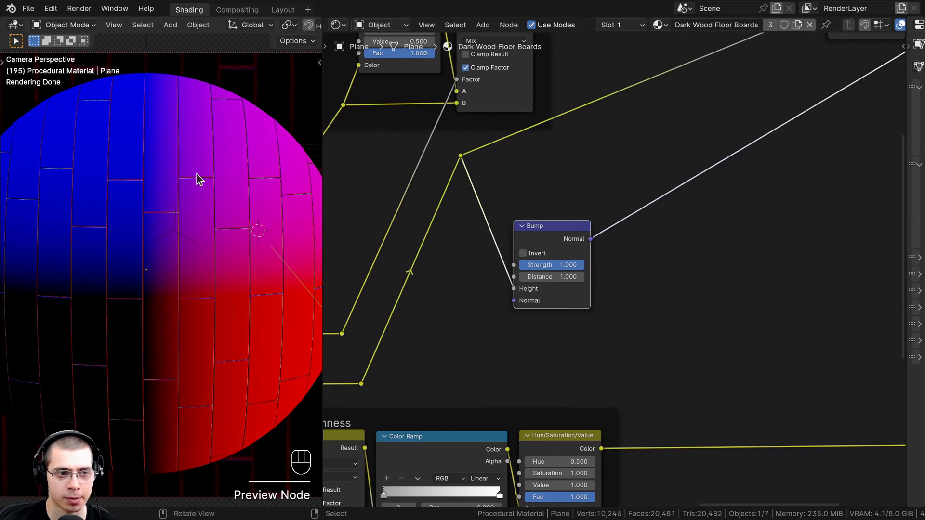
pyautogui.scroll(1, 622, 341)
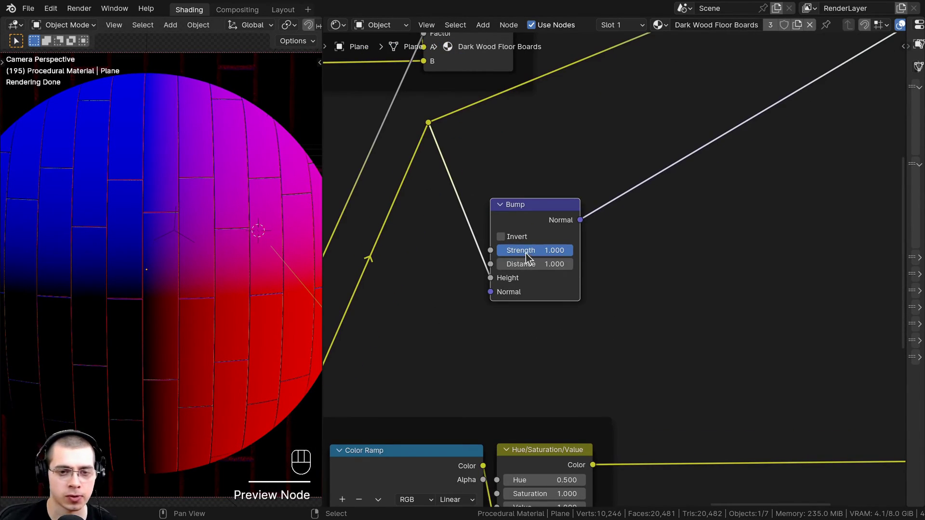
pyautogui.click(526, 251)
pyautogui.write('.2')
pyautogui.press('Return')
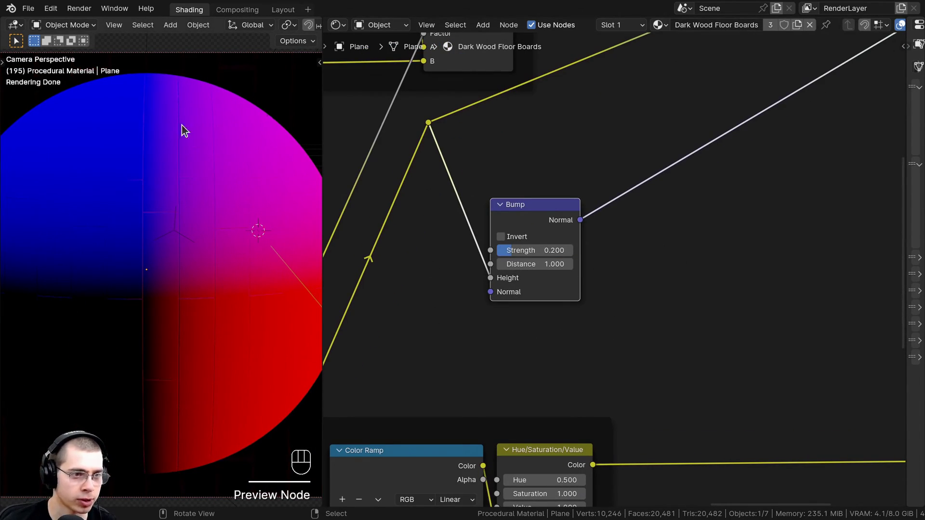
# Step: Duplicate the Bump node and insert the copy on the first Bump's Normal output link
pyautogui.moveTo(542, 223); pyautogui.dragTo(526, 234, button='middle')
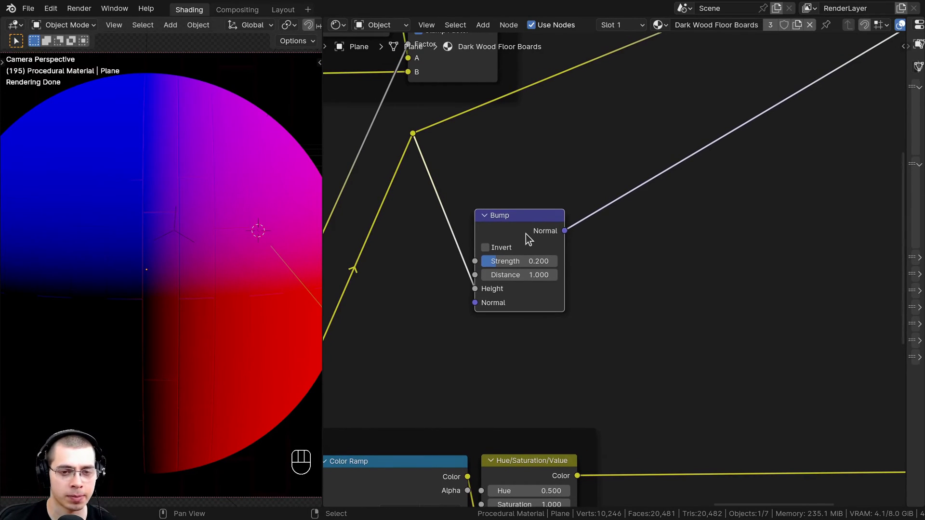
pyautogui.hotkey('shift', 'd')
pyautogui.click(648, 176)
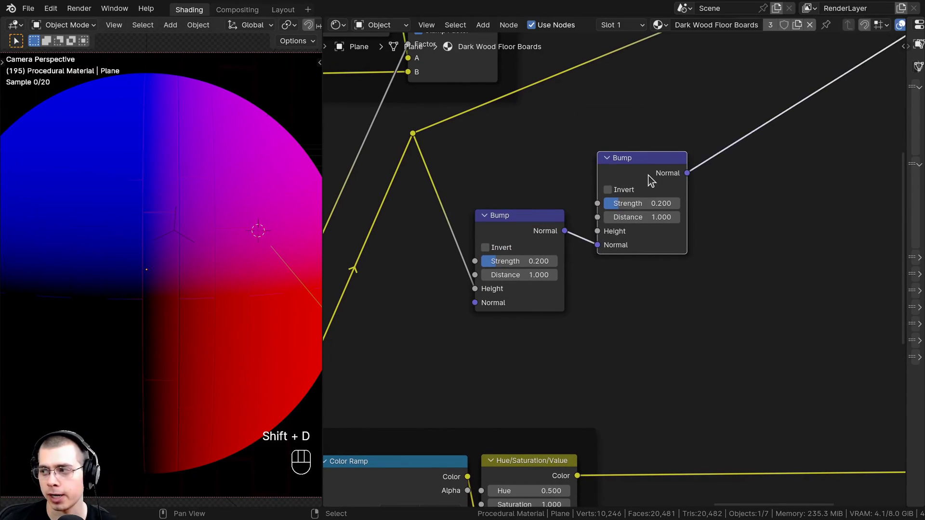
# Step: Duplicate the second Bump node, insert the copy into the Normal chain, and space the three Bump nodes evenly
pyautogui.hotkey('shift', 'd')
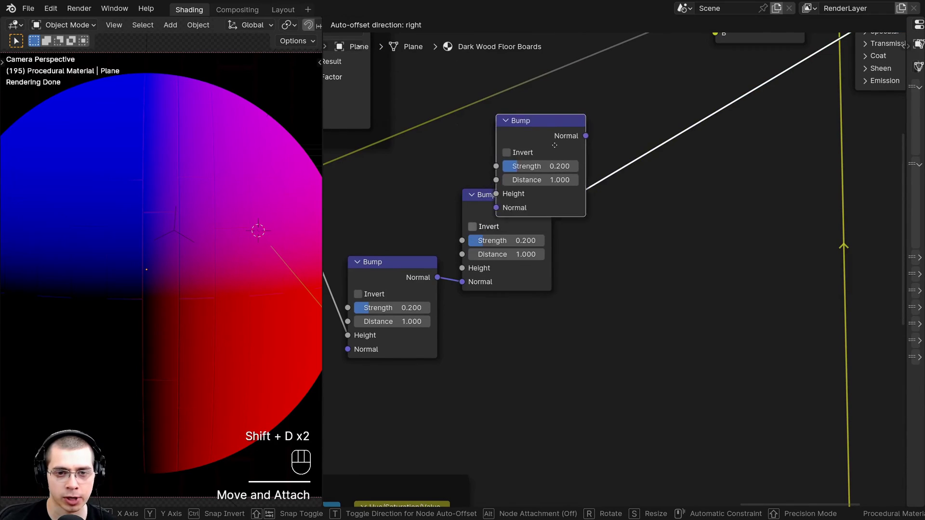
pyautogui.click(630, 153)
pyautogui.moveTo(419, 281); pyautogui.dragTo(461, 261, button='middle')
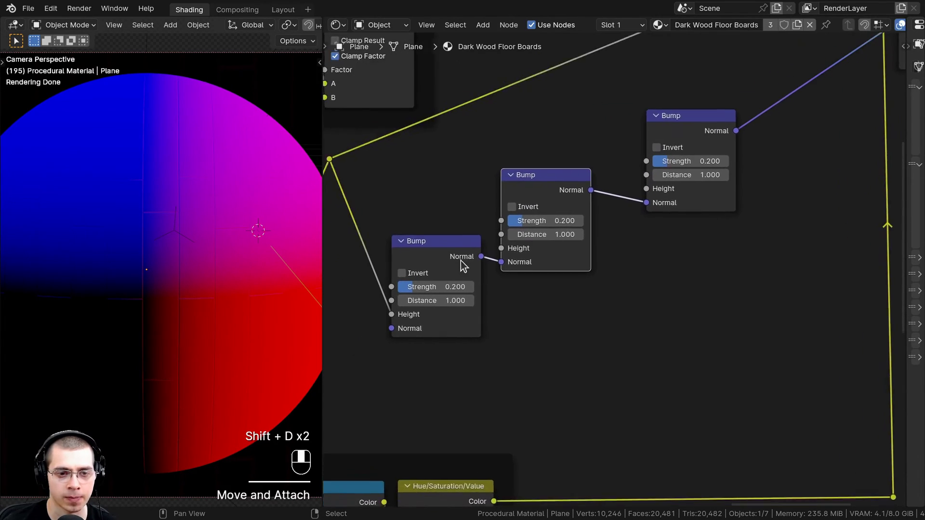
pyautogui.scroll(1, 461, 260)
pyautogui.moveTo(534, 169); pyautogui.dragTo(531, 167)
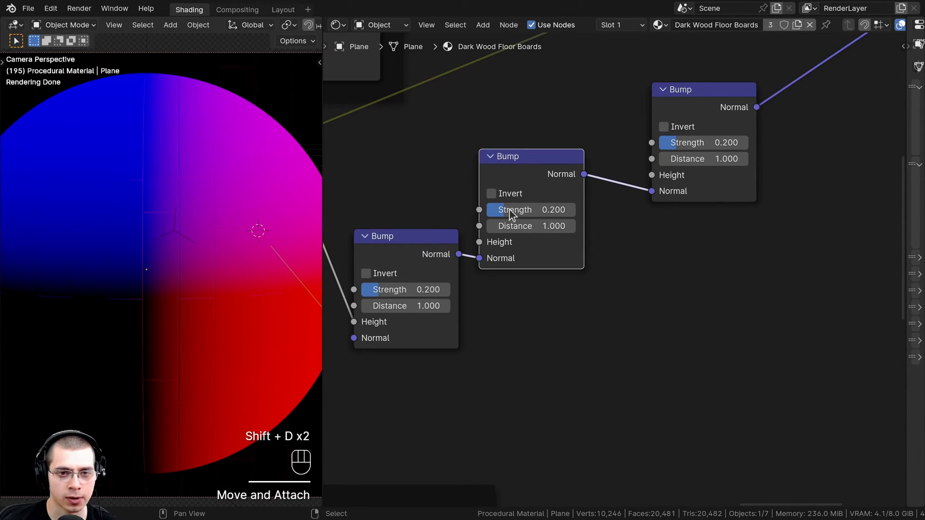
pyautogui.moveTo(701, 89); pyautogui.dragTo(666, 92)
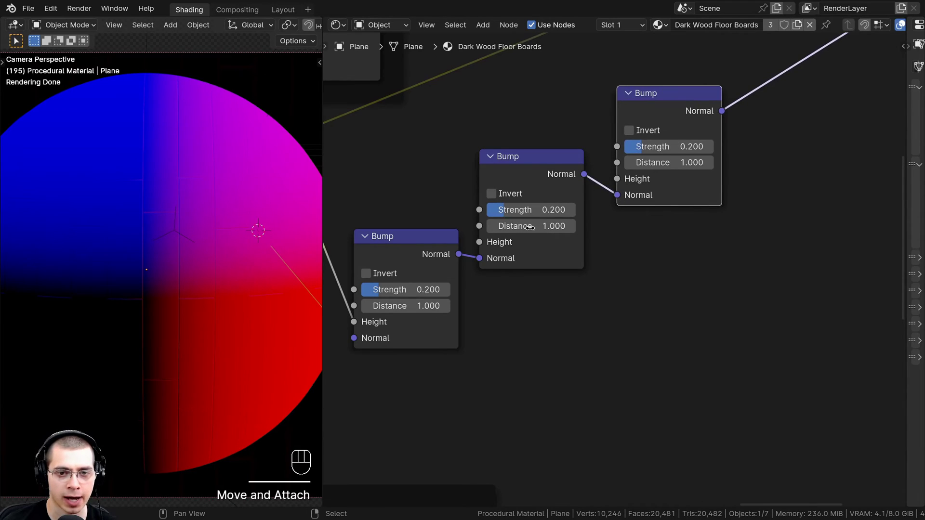
# Step: Connect the Fac output of the Wood Base Noise Texture to the middle Bump node's Height
pyautogui.scroll(-2, 505, 246)
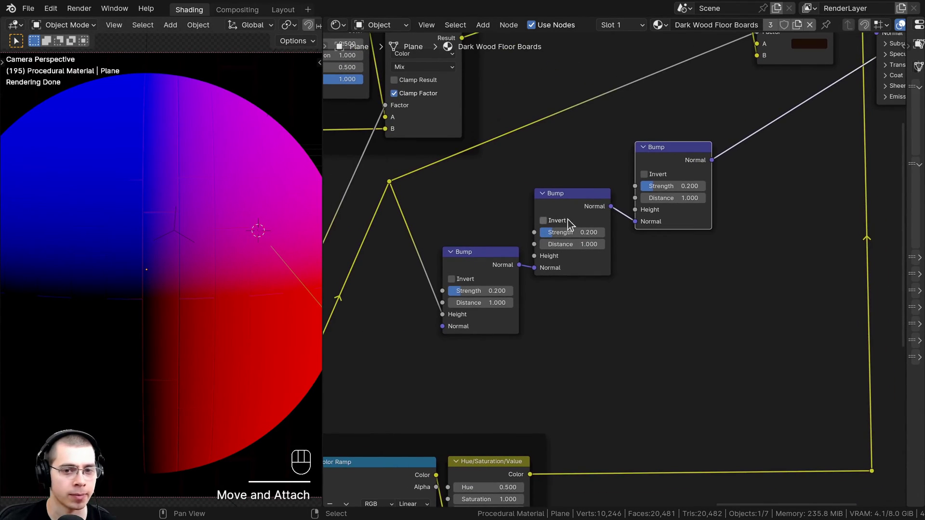
pyautogui.scroll(-1, 539, 204)
pyautogui.moveTo(448, 222); pyautogui.dragTo(791, 203, button='middle')
pyautogui.scroll(-1, 609, 217)
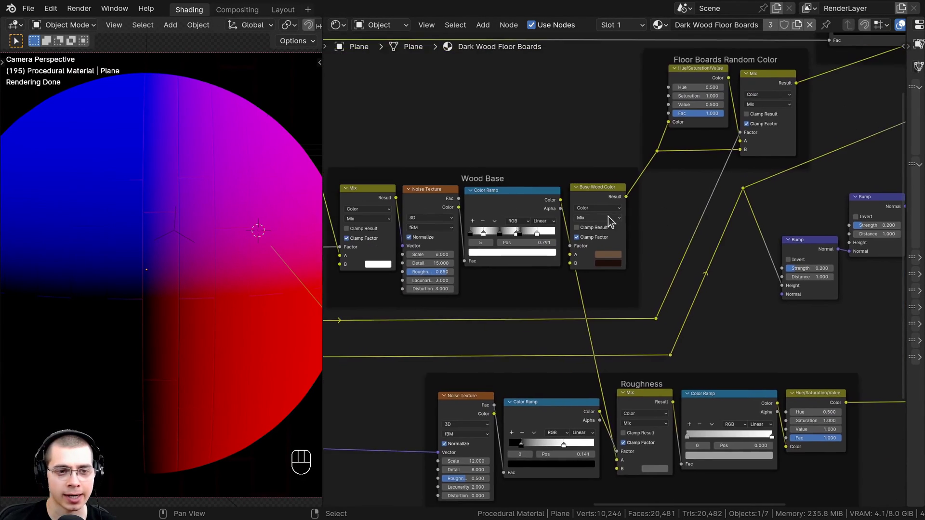
pyautogui.click(423, 197)
pyautogui.moveTo(423, 194); pyautogui.dragTo(371, 155, button='middle')
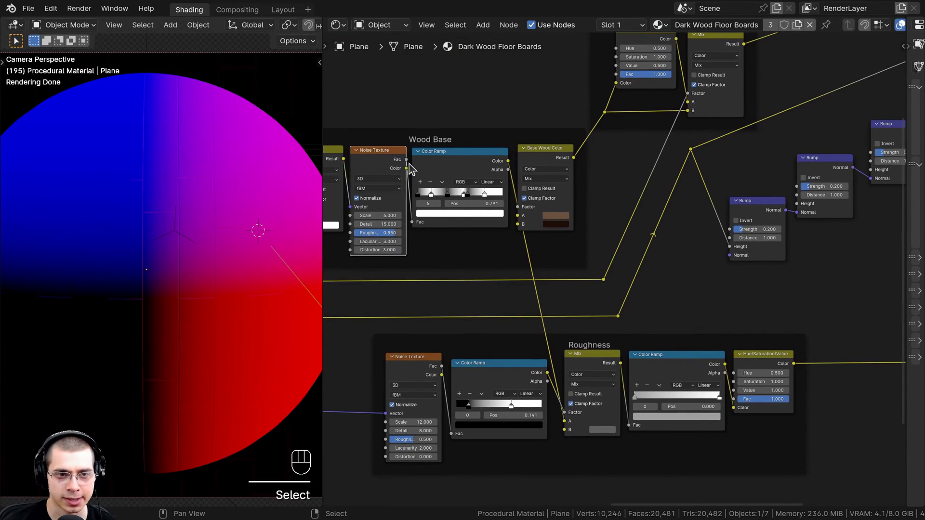
pyautogui.moveTo(406, 160); pyautogui.dragTo(797, 203)
pyautogui.moveTo(693, 180); pyautogui.dragTo(674, 201, button='middle')
pyautogui.scroll(1, 667, 203)
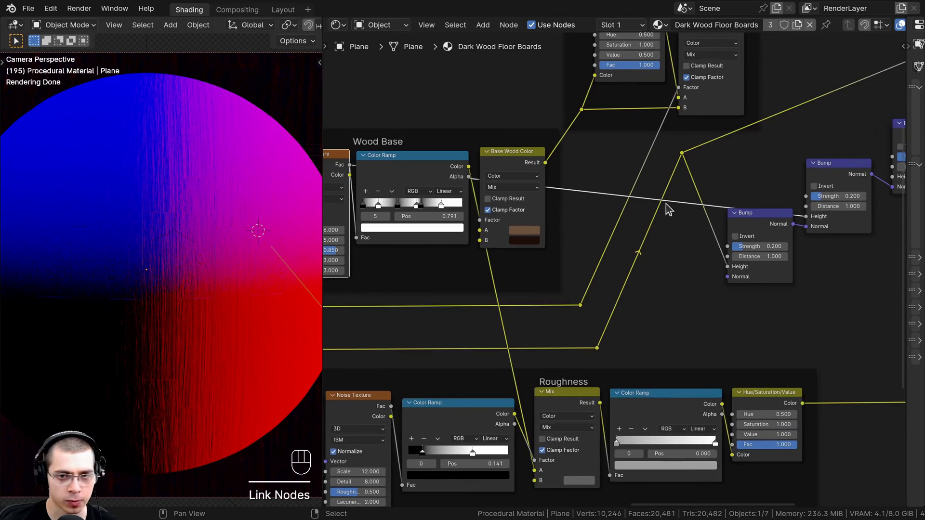
# Step: Add a reroute on the Noise Texture's Fac link and place it just before the middle Bump node
pyautogui.keyDown('shift'); pyautogui.moveTo(680, 191); pyautogui.dragTo(679, 204, button='right'); pyautogui.keyUp('shift')
pyautogui.moveTo(671, 207); pyautogui.dragTo(597, 236, button='middle')
pyautogui.press('a')
pyautogui.click(605, 232)
pyautogui.press('g')
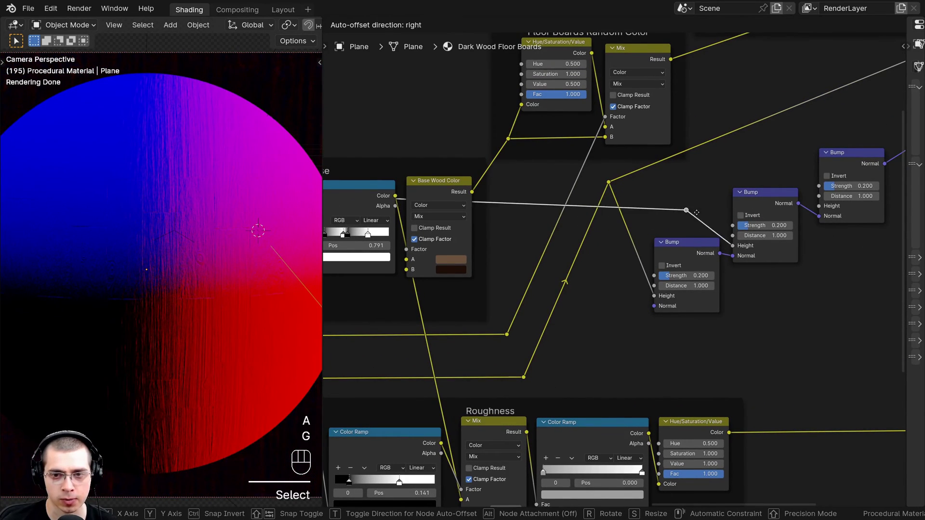
pyautogui.click(713, 221)
pyautogui.click(704, 249)
pyautogui.press('g')
pyautogui.click(690, 249)
# Step: Reposition the middle Bump node and its Height reroute so the link clears the first Bump node
pyautogui.press('a')
pyautogui.press('b')
pyautogui.press('g')
pyautogui.moveTo(704, 208); pyautogui.dragTo(750, 207)
pyautogui.click(716, 216)
pyautogui.press('a')
pyautogui.scroll(4, 750, 207)
pyautogui.moveTo(750, 207); pyautogui.dragTo(674, 208, button='middle')
# Step: Set the middle Bump node's Strength to 0.15 and move the third Bump node closer to it
pyautogui.scroll(5, 155, 126)
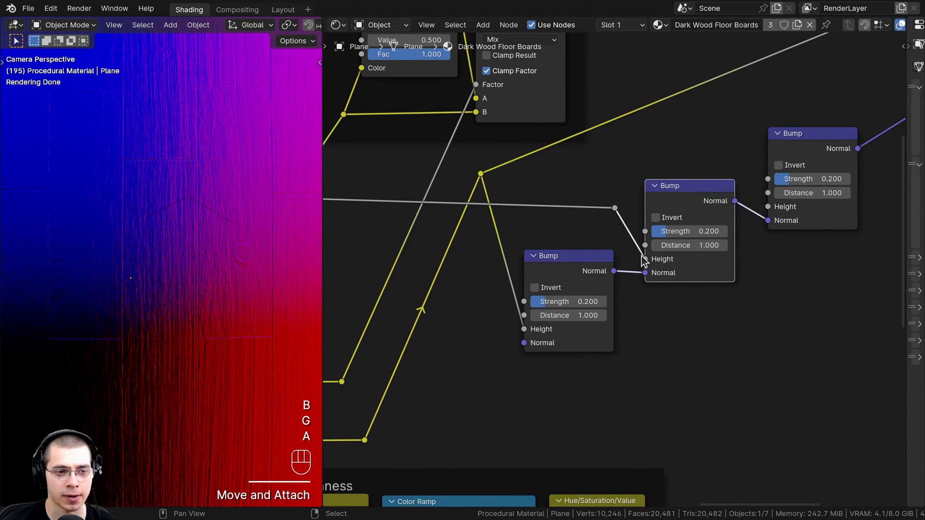
pyautogui.scroll(2, 655, 268)
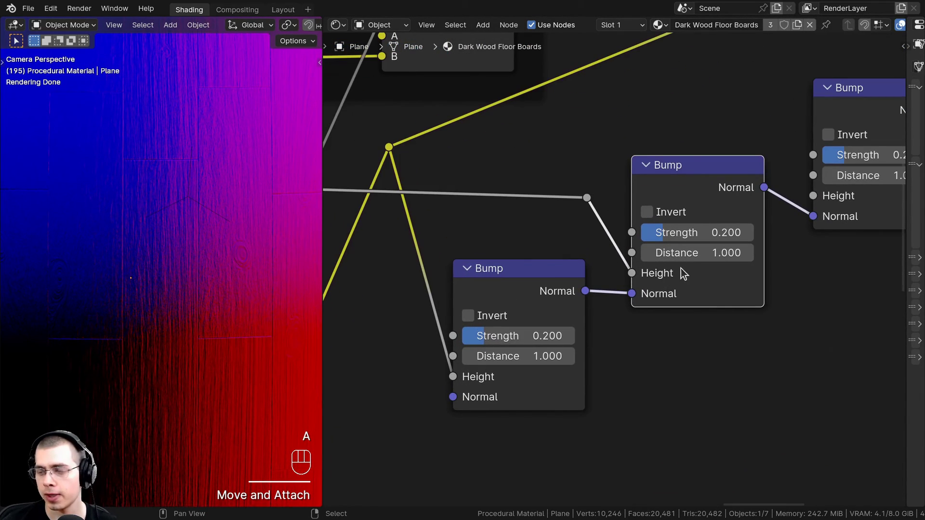
pyautogui.doubleClick(704, 233)
pyautogui.write('0.1')
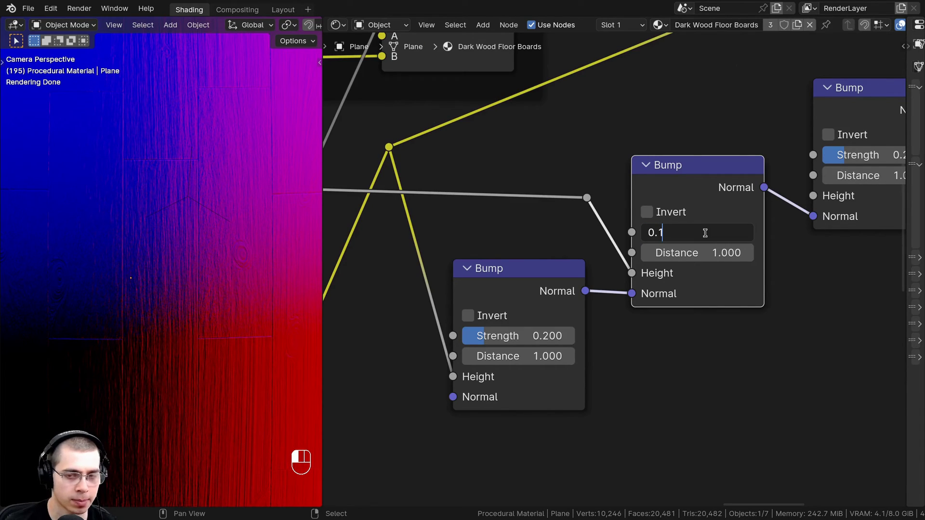
pyautogui.write('5')
pyautogui.press('Return')
pyautogui.press('a')
pyautogui.scroll(-1, 706, 251)
pyautogui.moveTo(707, 253); pyautogui.dragTo(624, 272, button='middle')
pyautogui.moveTo(751, 143); pyautogui.dragTo(736, 142)
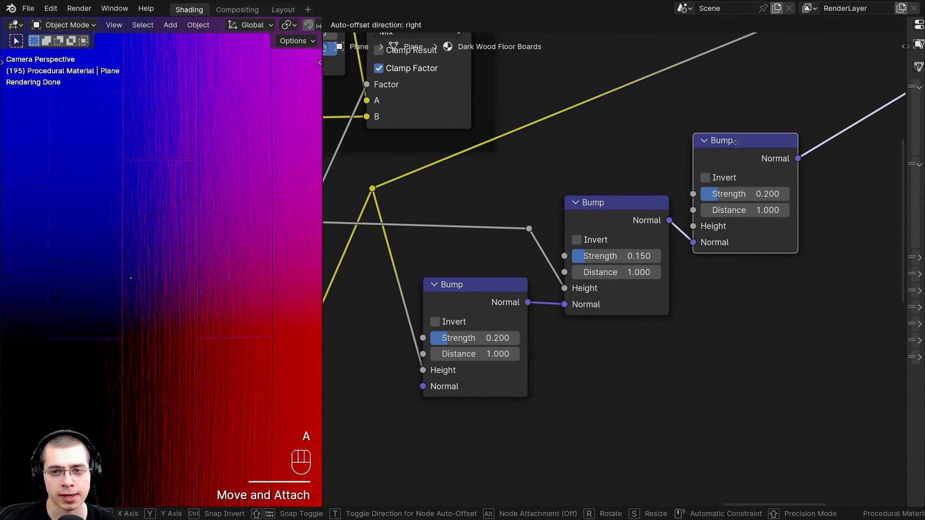
# Step: Connect the Color output of the Knots Dark Edges Color Ramp to the third Bump node's Height
pyautogui.scroll(-4, 582, 167)
pyautogui.moveTo(583, 166); pyautogui.dragTo(553, 223, button='middle')
pyautogui.keyDown('shift'); pyautogui.moveTo(215, 262); pyautogui.dragTo(199, 271, button='middle'); pyautogui.keyUp('shift')
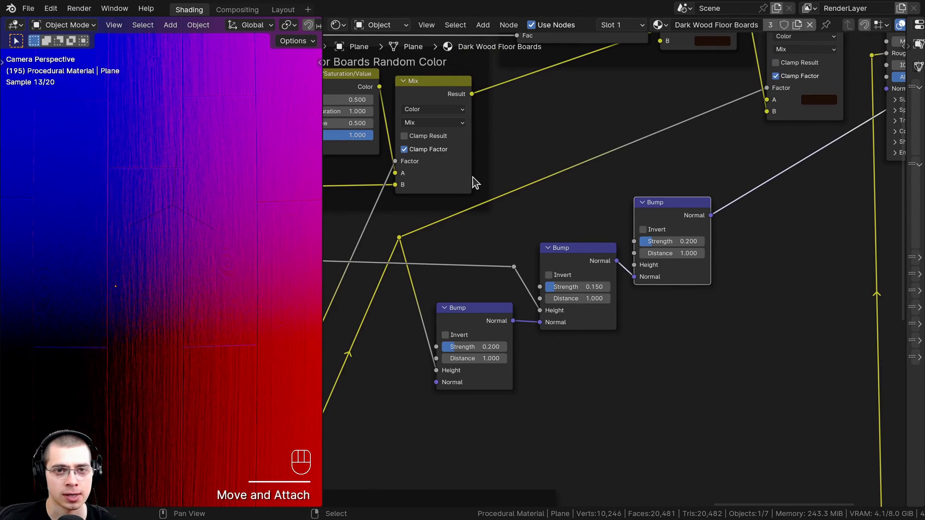
pyautogui.moveTo(473, 177); pyautogui.dragTo(467, 344, button='middle')
pyautogui.moveTo(550, 121); pyautogui.dragTo(541, 120)
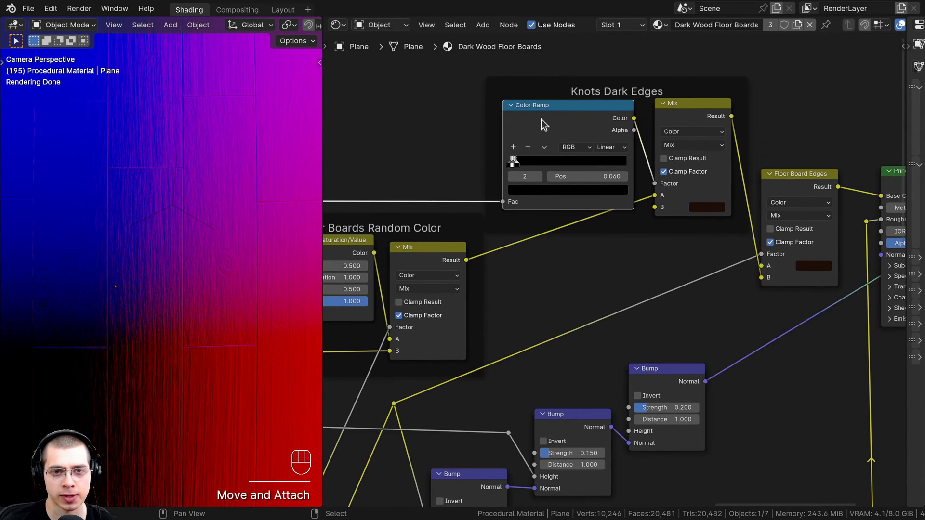
pyautogui.moveTo(621, 158); pyautogui.dragTo(520, 130, button='middle')
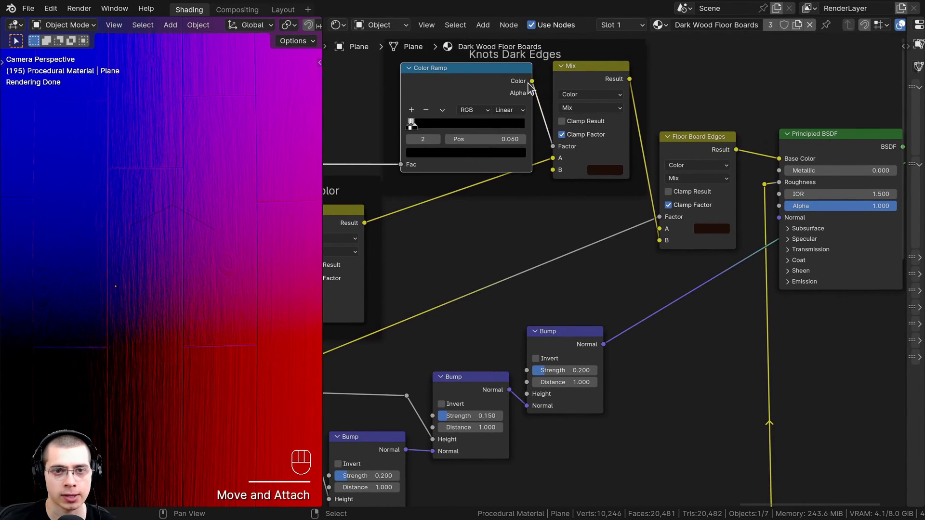
pyautogui.moveTo(532, 82); pyautogui.dragTo(527, 394)
# Step: Set the third Bump node's Strength to 0.05, turn on Invert, and inspect the knots up close
pyautogui.moveTo(564, 337); pyautogui.dragTo(578, 336)
pyautogui.moveTo(725, 387); pyautogui.dragTo(713, 305, button='middle')
pyautogui.scroll(2, 550, 301)
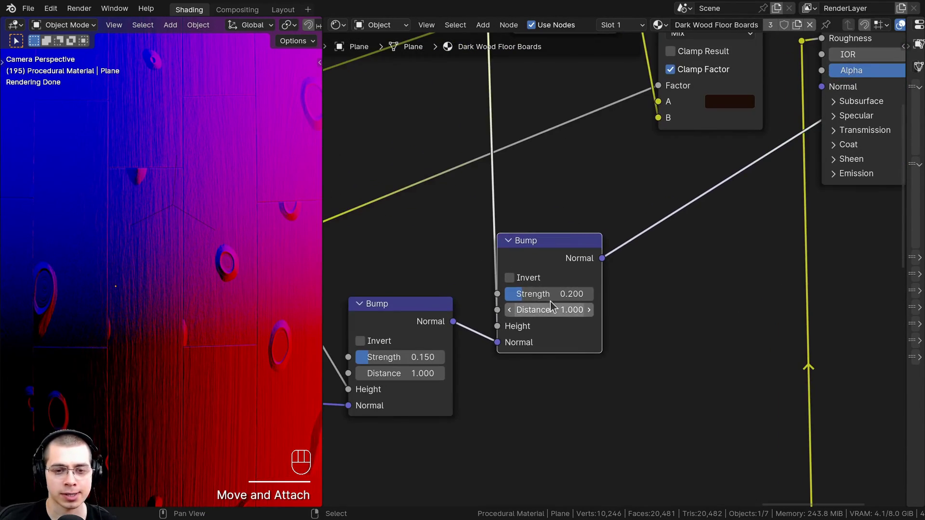
pyautogui.click(540, 294)
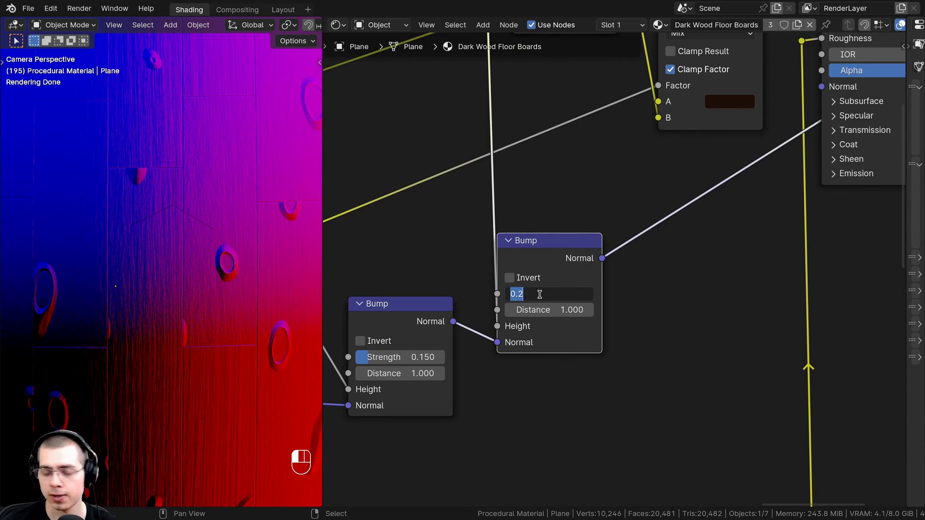
pyautogui.write('.05')
pyautogui.press('Return')
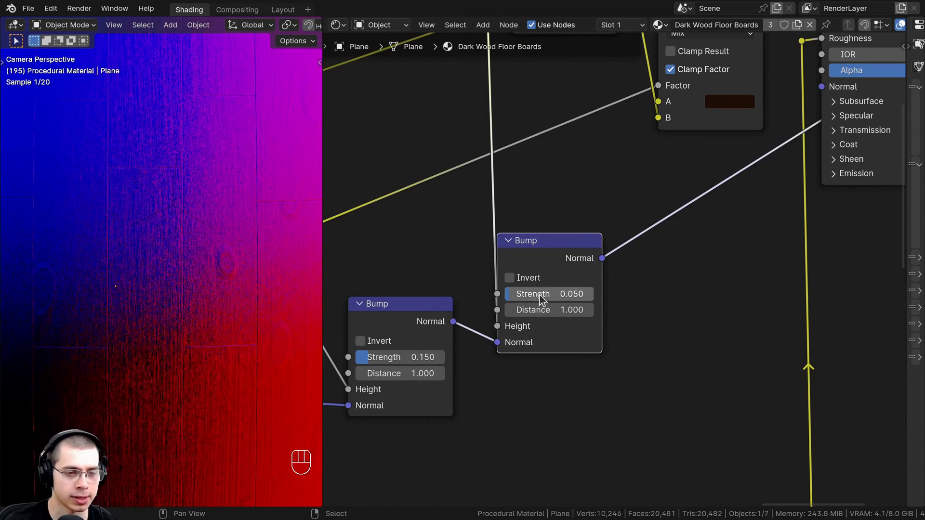
pyautogui.click(509, 278)
pyautogui.scroll(3, 216, 273)
pyautogui.keyDown('shift'); pyautogui.moveTo(250, 238); pyautogui.dragTo(186, 220, button='middle'); pyautogui.keyUp('shift')
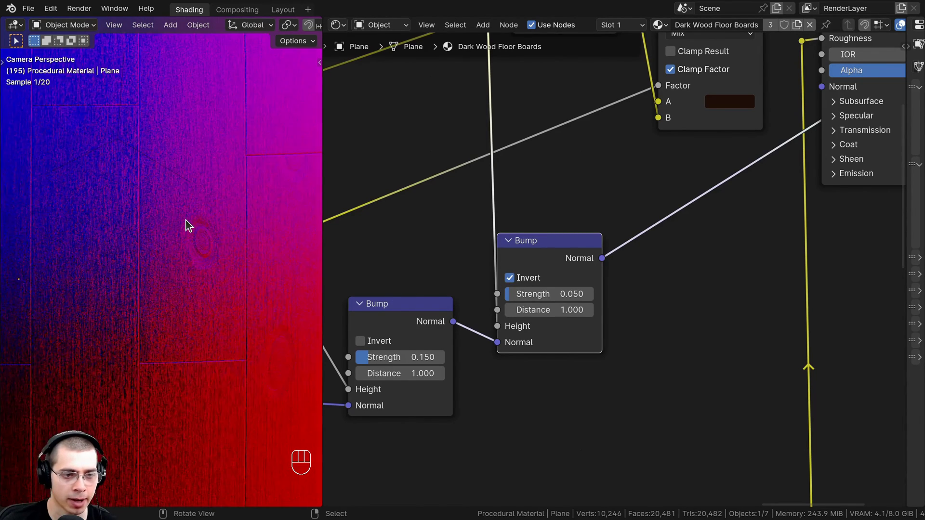
# Step: Select the three Bump nodes with their Height reroute, shift them slightly, and join them in a frame
pyautogui.scroll(-8, 552, 249)
pyautogui.moveTo(480, 335); pyautogui.dragTo(559, 280, button='middle')
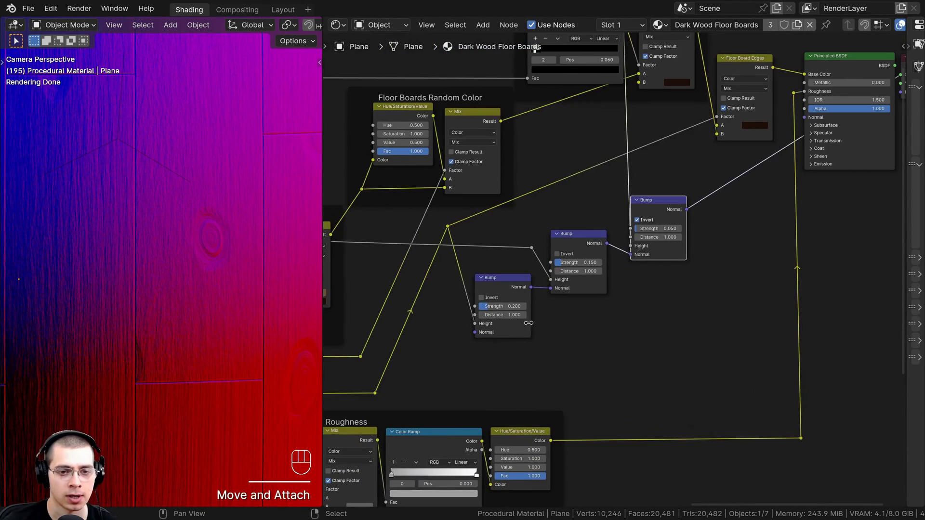
pyautogui.moveTo(709, 348); pyautogui.dragTo(481, 231)
pyautogui.press('g')
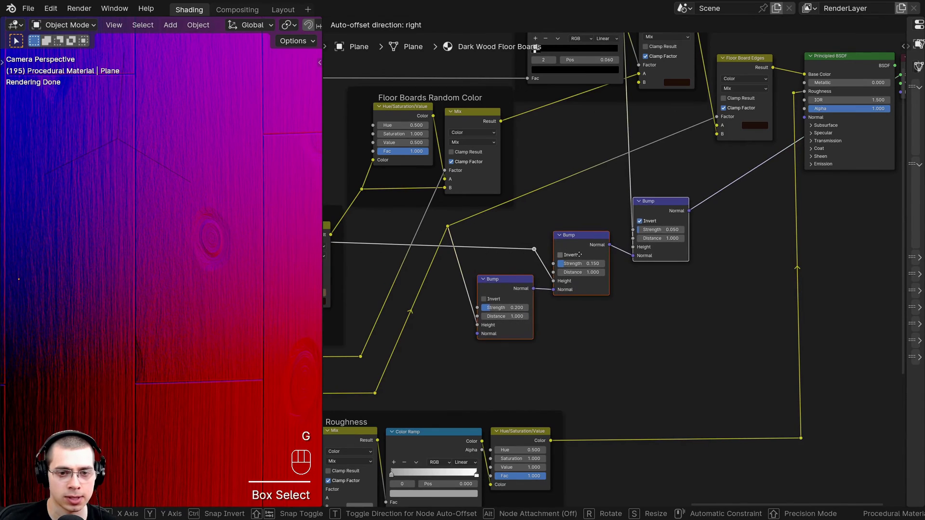
pyautogui.click(580, 260)
pyautogui.hotkey('ctrl', 'j')
pyautogui.press('a')
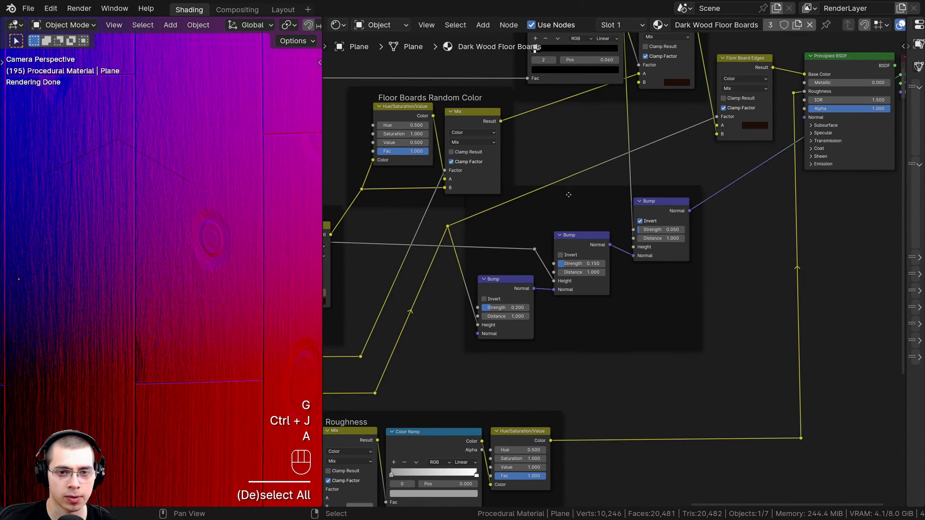
# Step: Move the new frame slightly lower and label it Bump
pyautogui.moveTo(568, 195); pyautogui.dragTo(577, 221)
pyautogui.press('a')
pyautogui.press('g')
pyautogui.click(516, 258)
pyautogui.press('a')
pyautogui.press('F2')
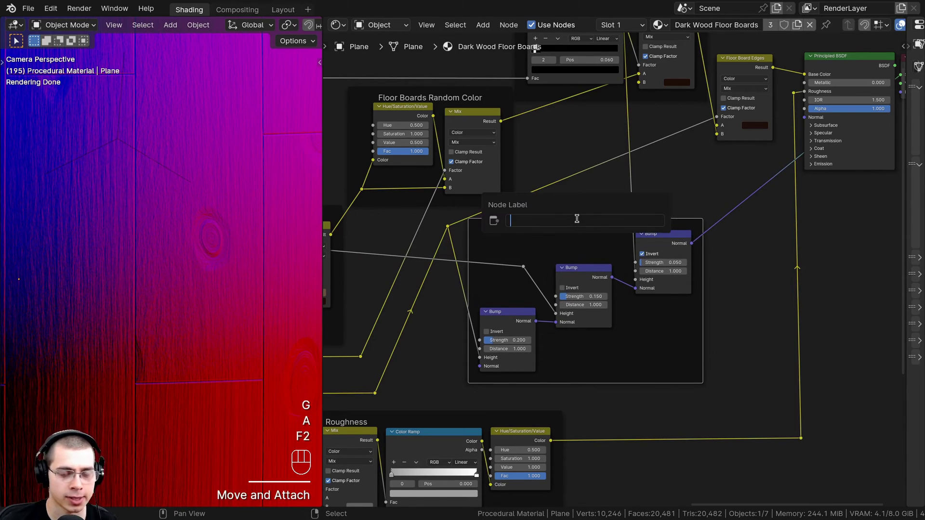
pyautogui.write('Bump')
pyautogui.press('Return')
pyautogui.press('a')
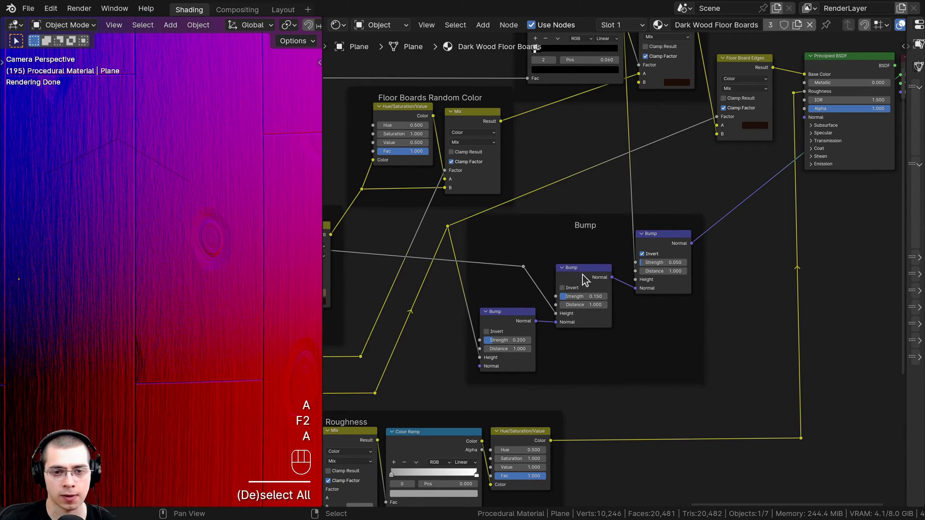
# Step: Tighten the layout of the three Bump nodes and the reroute inside the Bump frame
pyautogui.press('a')
pyautogui.moveTo(585, 274); pyautogui.dragTo(572, 259)
pyautogui.moveTo(542, 308); pyautogui.dragTo(530, 275)
pyautogui.press('a')
pyautogui.click(524, 268)
pyautogui.press('g')
pyautogui.press('g')
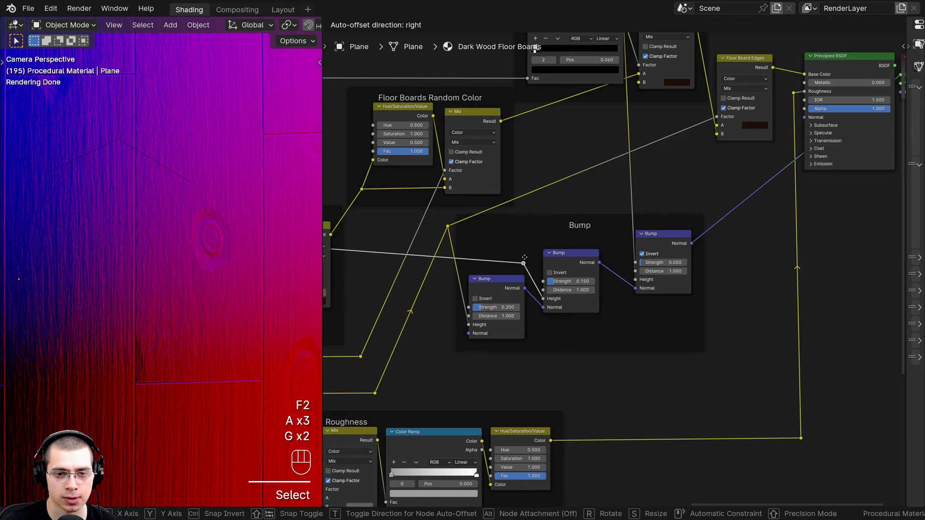
pyautogui.click(525, 260)
pyautogui.press('a')
pyautogui.moveTo(653, 235); pyautogui.dragTo(632, 233)
pyautogui.moveTo(622, 164); pyautogui.dragTo(602, 230, button='middle')
pyautogui.press('a')
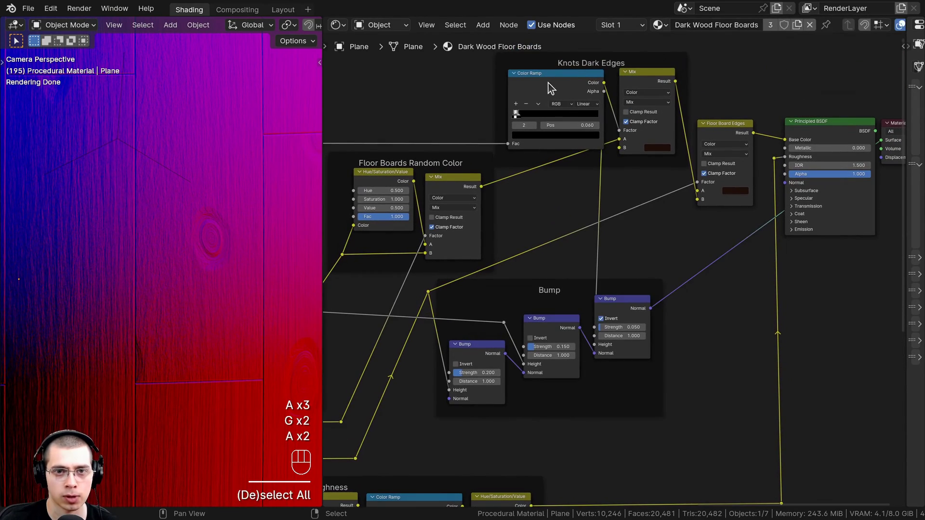
# Step: Connect the last Bump node's Normal output to the Normal input of the Principled BSDF
pyautogui.moveTo(557, 73); pyautogui.dragTo(556, 72)
pyautogui.click(601, 297)
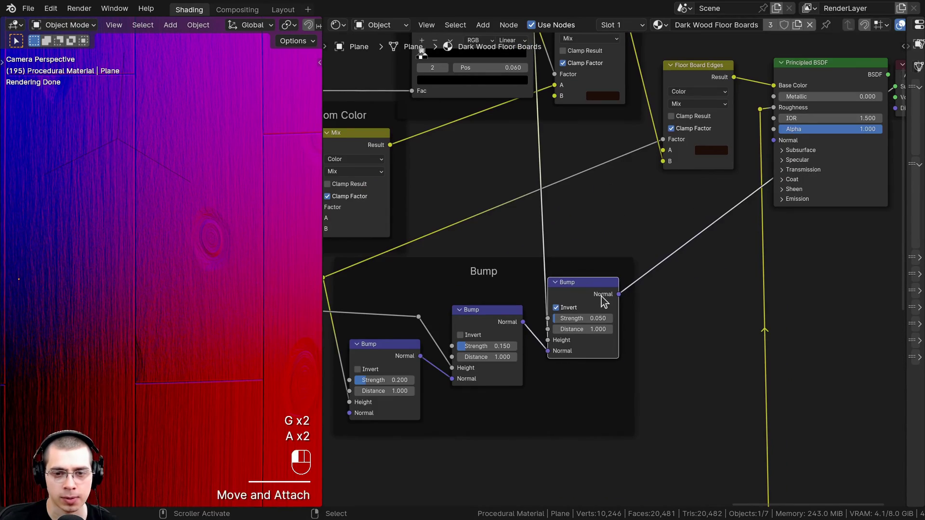
pyautogui.scroll(4, 592, 296)
pyautogui.press('a')
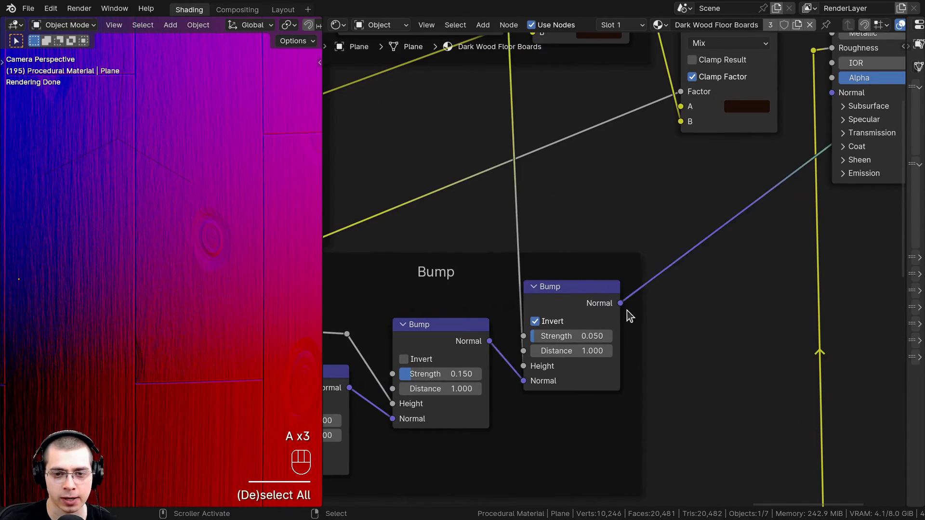
pyautogui.moveTo(620, 303); pyautogui.dragTo(768, 175)
pyautogui.scroll(-2, 768, 175)
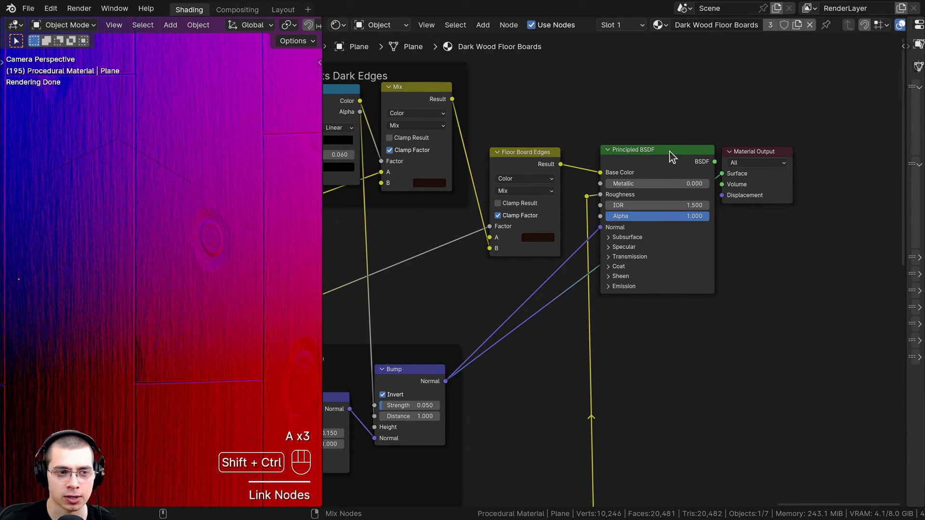
# Step: Preview the Principled BSDF on the sphere and widen the 3D viewport to view the whole material
pyautogui.keyDown('ctrl'); pyautogui.keyDown('shift'); pyautogui.click(672, 157); pyautogui.keyUp('shift'); pyautogui.keyUp('ctrl')
pyautogui.scroll(-4, 200, 239)
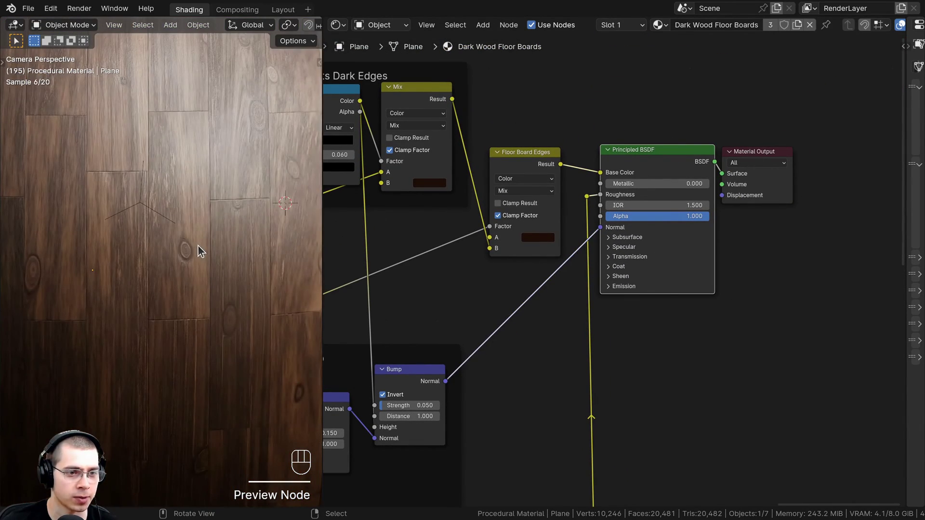
pyautogui.moveTo(322, 207); pyautogui.dragTo(427, 198)
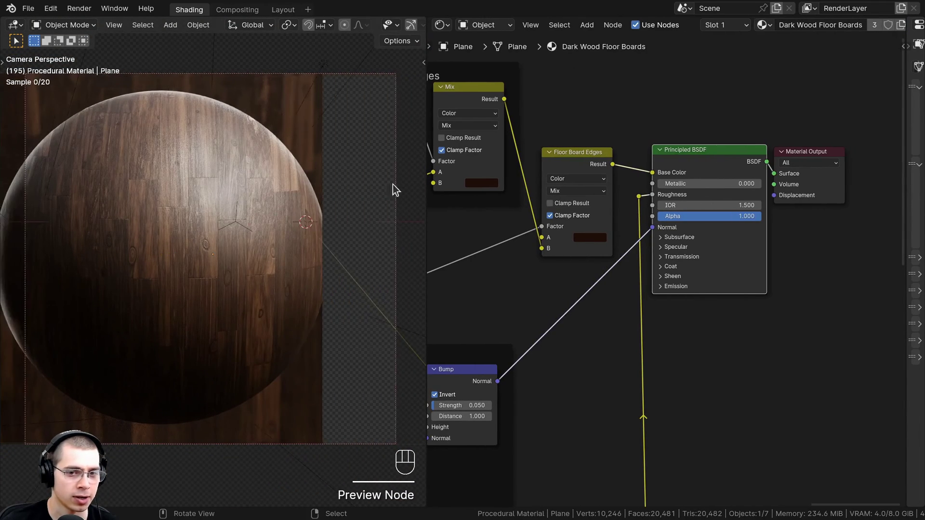
pyautogui.keyDown('shift'); pyautogui.moveTo(249, 256); pyautogui.dragTo(291, 271, button='middle'); pyautogui.keyUp('shift')
pyautogui.scroll(-5, 655, 268)
pyautogui.press('a')
# Step: Select every node except the Material Output and combine them into a node group
pyautogui.moveTo(687, 254); pyautogui.dragTo(787, 195, button='middle')
pyautogui.scroll(-2, 593, 275)
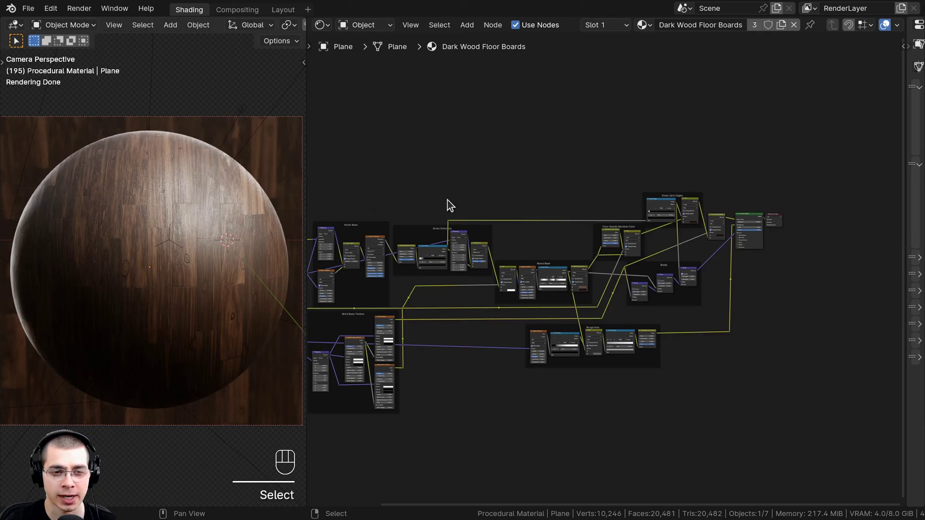
pyautogui.scroll(-3, 447, 199)
pyautogui.moveTo(409, 207); pyautogui.dragTo(511, 206, button='middle')
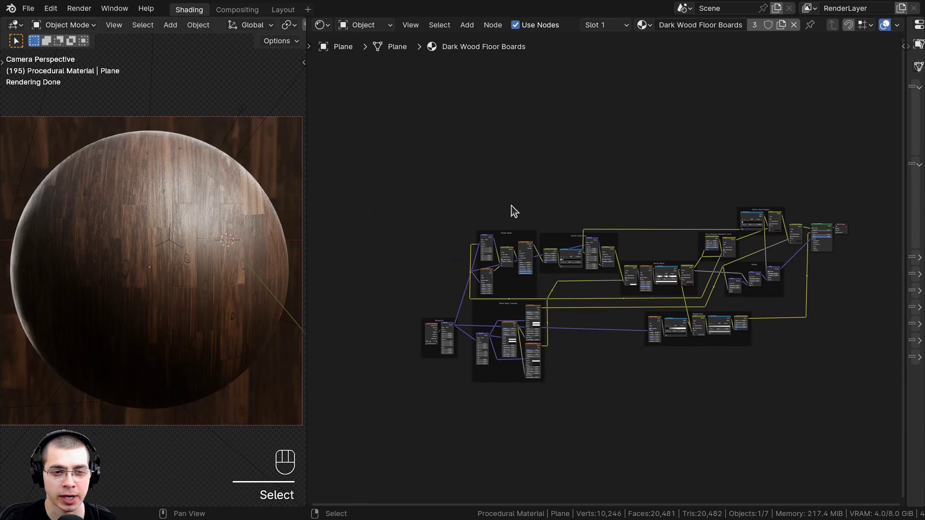
pyautogui.moveTo(396, 139); pyautogui.dragTo(824, 393)
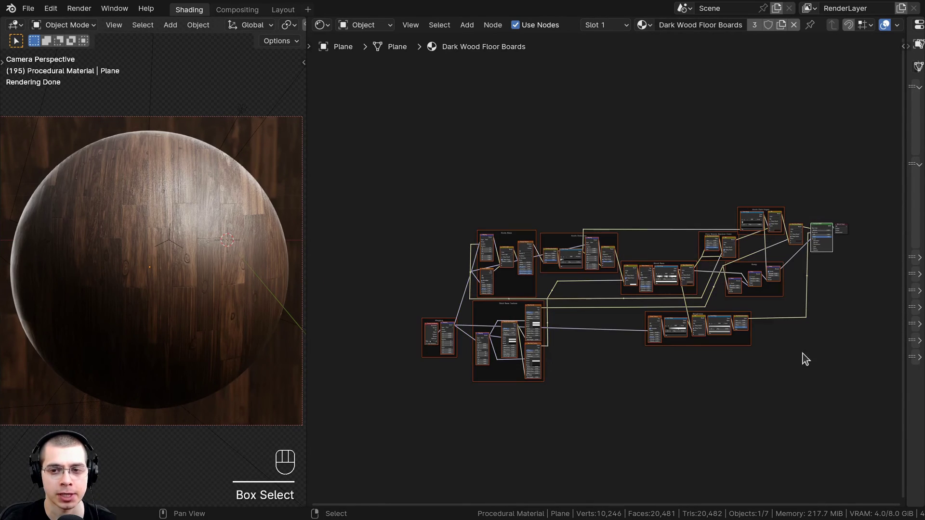
pyautogui.moveTo(802, 357); pyautogui.dragTo(727, 355, button='middle')
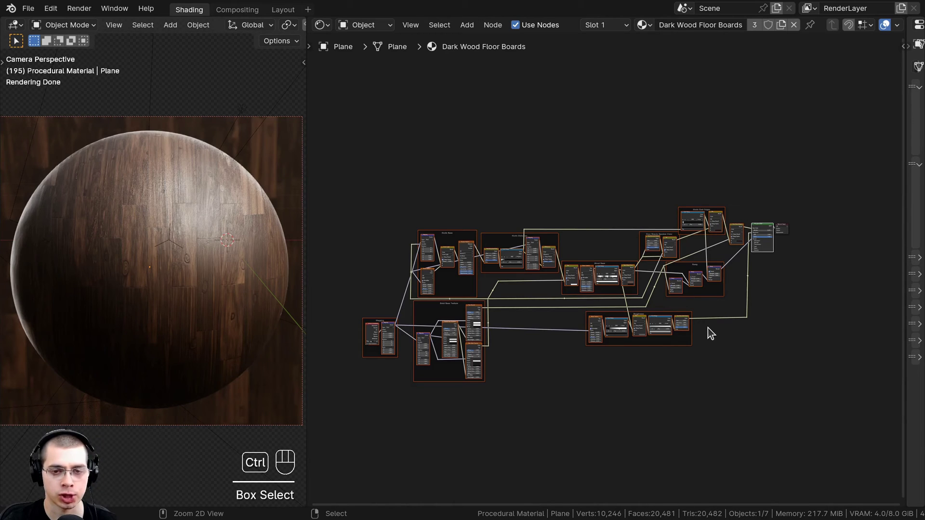
pyautogui.hotkey('ctrl', 'g')
pyautogui.scroll(3, 654, 327)
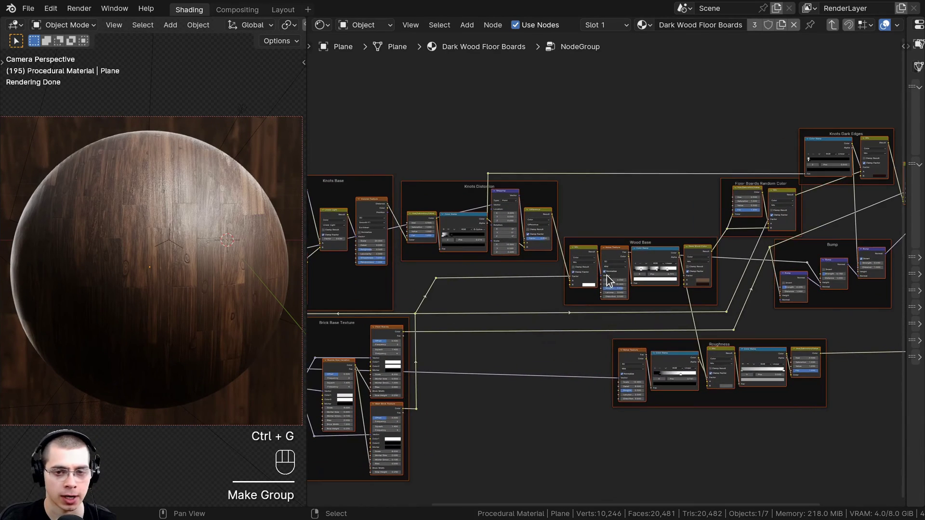
# Step: Return to the top-level node tree and place the new group node directly beside the Material Output
pyautogui.press('Tab')
pyautogui.press('Tab')
pyautogui.press('Tab')
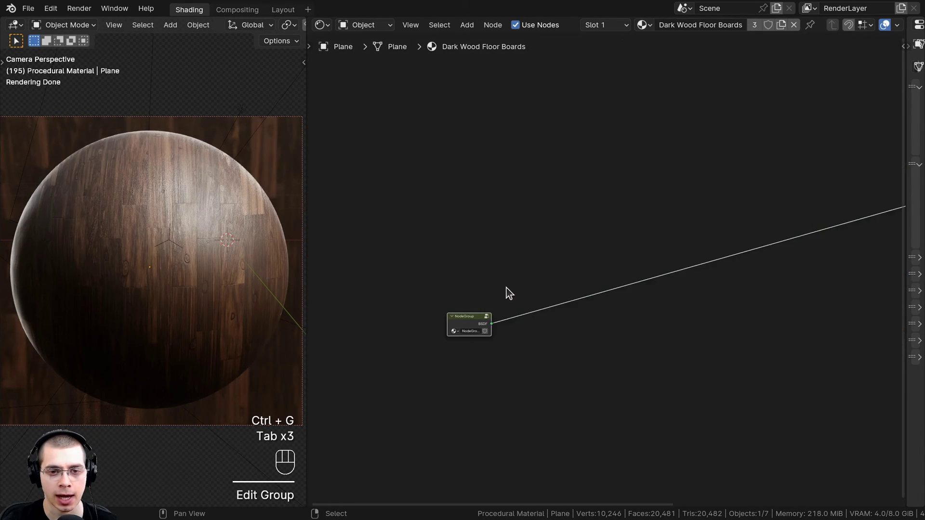
pyautogui.click(464, 328)
pyautogui.press('g')
pyautogui.press('g')
pyautogui.press('g')
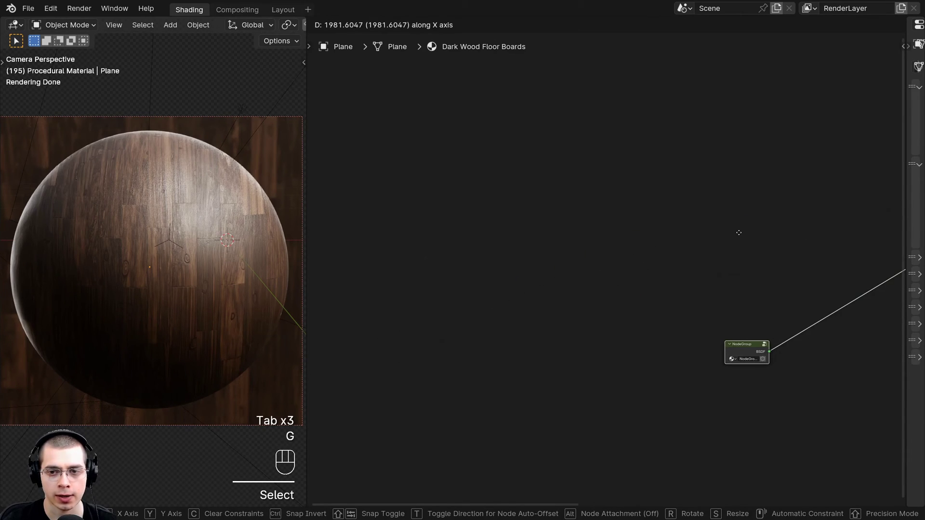
pyautogui.scroll(-2, 736, 219)
pyautogui.click(754, 217)
pyautogui.moveTo(679, 245); pyautogui.dragTo(611, 256, button='middle')
pyautogui.scroll(6, 607, 256)
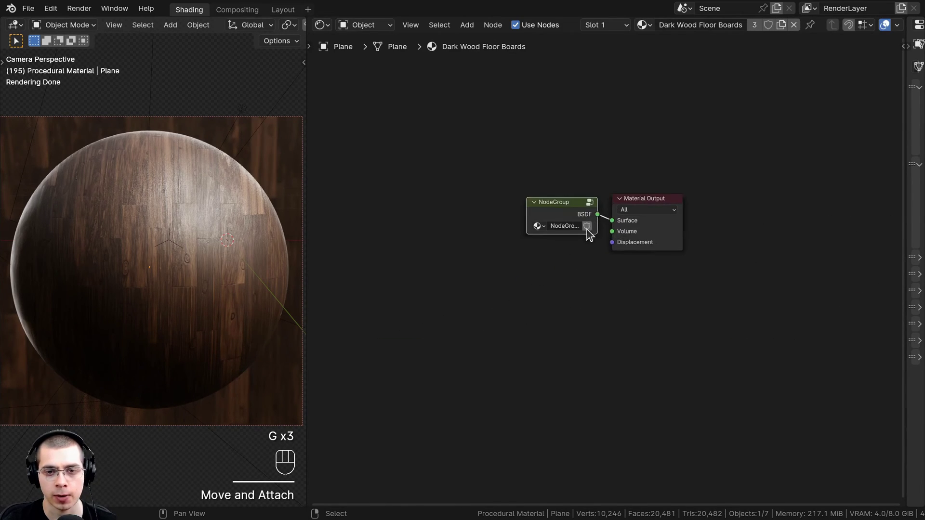
pyautogui.press('g')
pyautogui.click(594, 227)
# Step: Widen the group node and name the group Dark Wood Floor Boards, copying the material's name
pyautogui.moveTo(527, 215); pyautogui.dragTo(466, 215)
pyautogui.moveTo(494, 206); pyautogui.dragTo(489, 203)
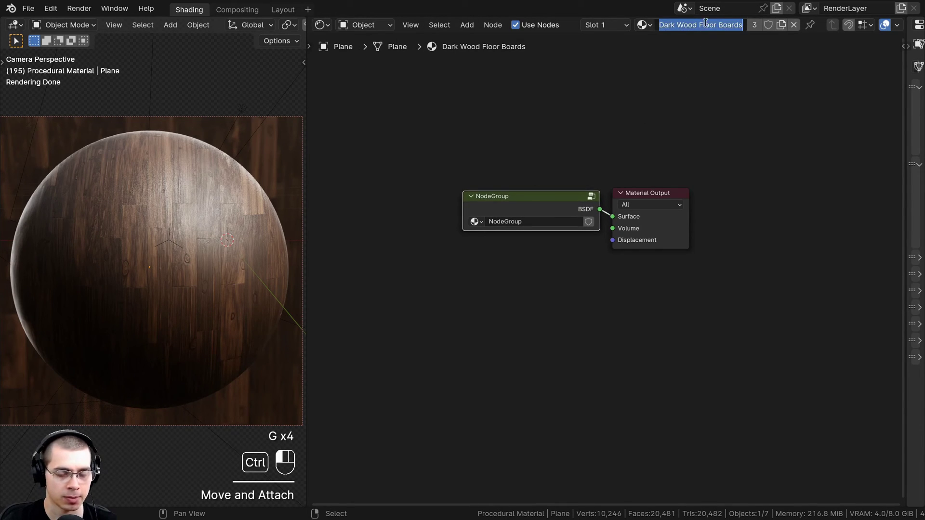
pyautogui.hotkey('ctrl', 'c')
pyautogui.press('Escape')
pyautogui.hotkey('ctrl', 'v')
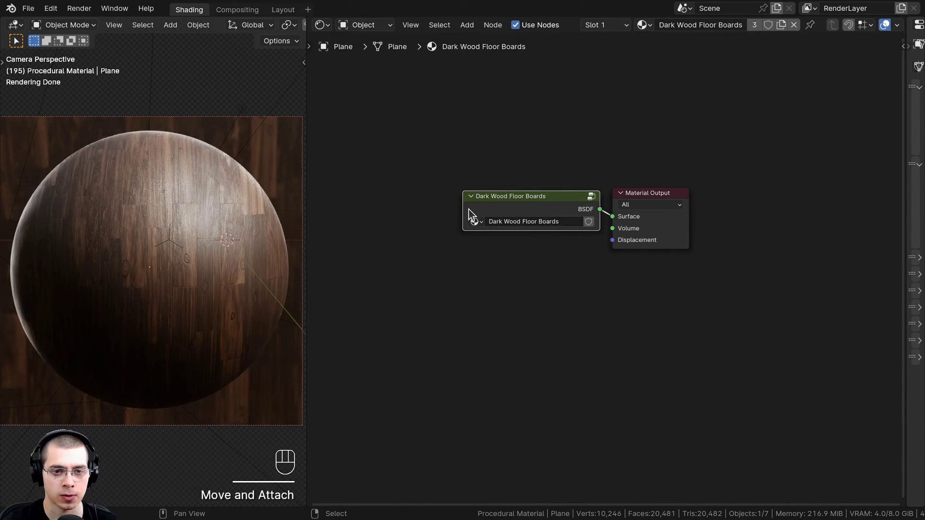
pyautogui.scroll(2, 497, 174)
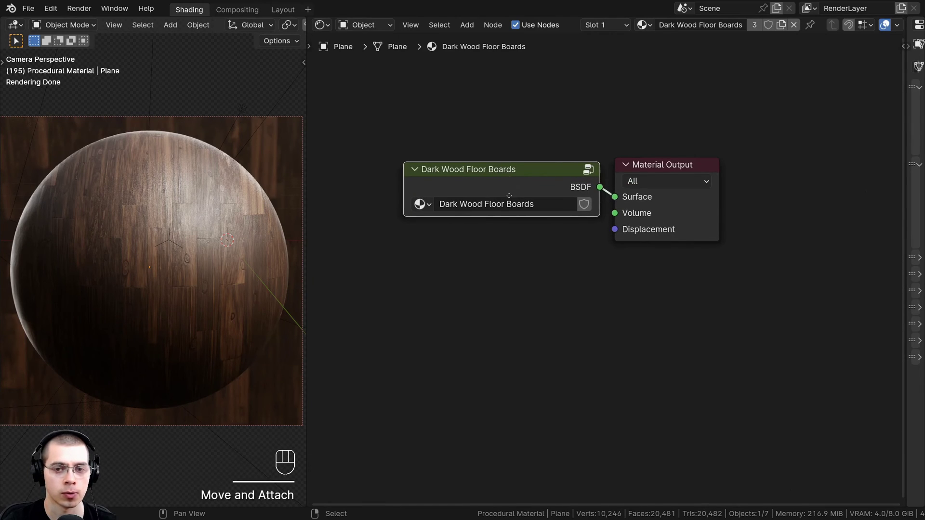
# Step: Open the Dark Wood Floor Boards group for editing and rename its BSDF output socket to Shader
pyautogui.moveTo(497, 173); pyautogui.dragTo(509, 271, button='middle')
pyautogui.press('Tab')
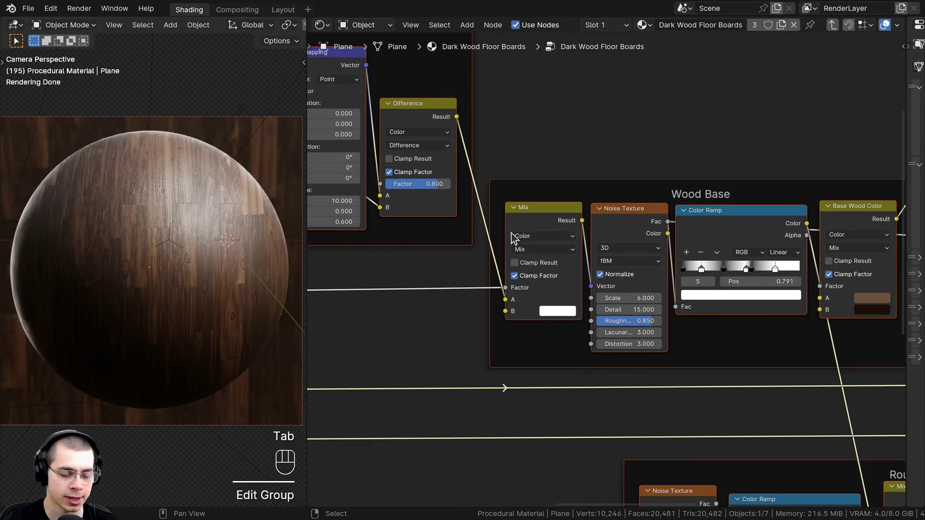
pyautogui.press('n')
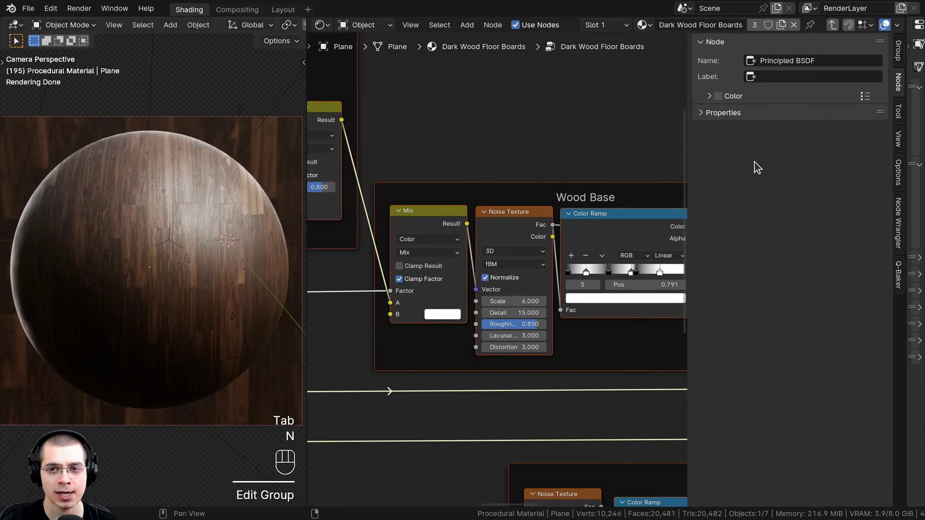
pyautogui.click(899, 54)
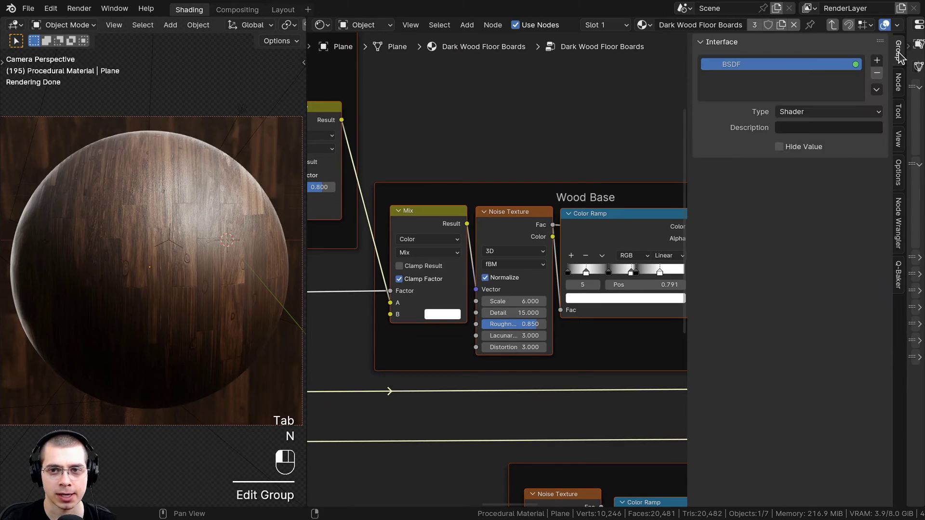
pyautogui.doubleClick(729, 65)
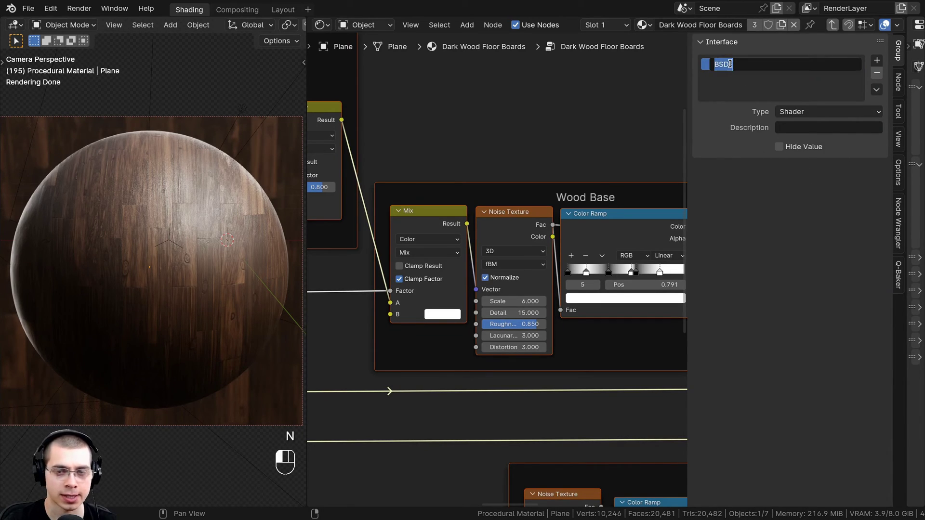
pyautogui.press('Return')
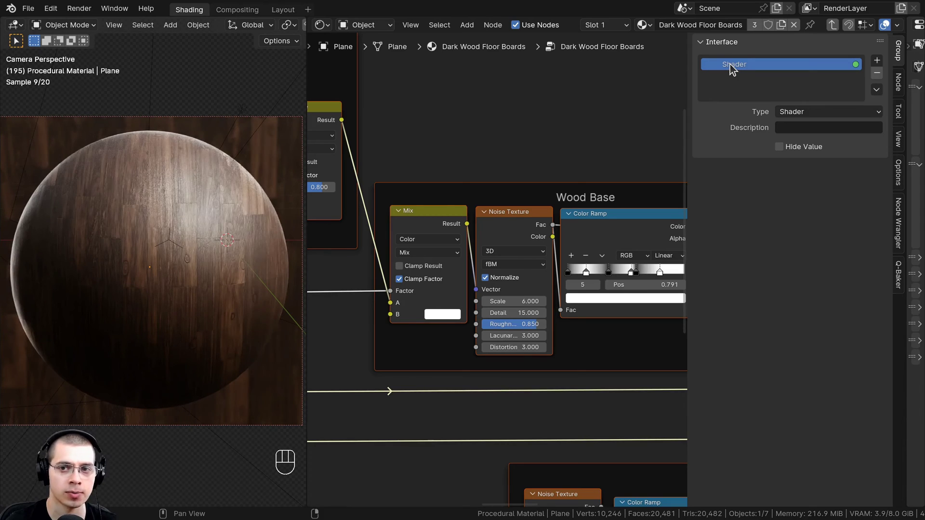
# Step: Deselect all nodes and bring the Group Input node next to the Mapping frame
pyautogui.scroll(-6, 556, 181)
pyautogui.moveTo(568, 215)
pyautogui.mouseDown(button='middle')
pyautogui.moveTo(426, 215)
pyautogui.moveTo(554, 212)
pyautogui.mouseUp(button='middle')
pyautogui.scroll(2, 524, 262)
pyautogui.press('a')
pyautogui.scroll(4, 525, 262)
pyautogui.moveTo(492, 265); pyautogui.dragTo(511, 160, button='middle')
pyautogui.scroll(3, 477, 169)
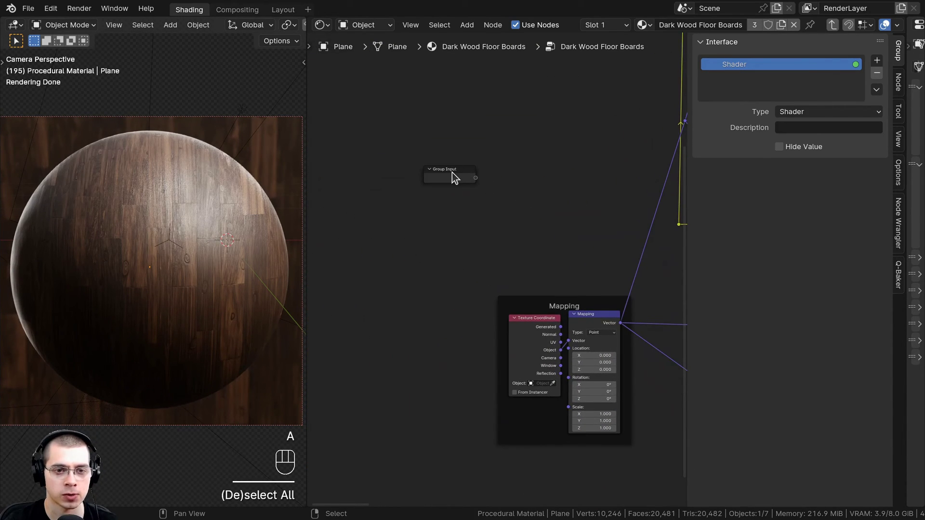
pyautogui.moveTo(452, 172); pyautogui.dragTo(432, 128, button='middle')
pyautogui.rightClick(435, 123)
pyautogui.press('g')
pyautogui.click(428, 247)
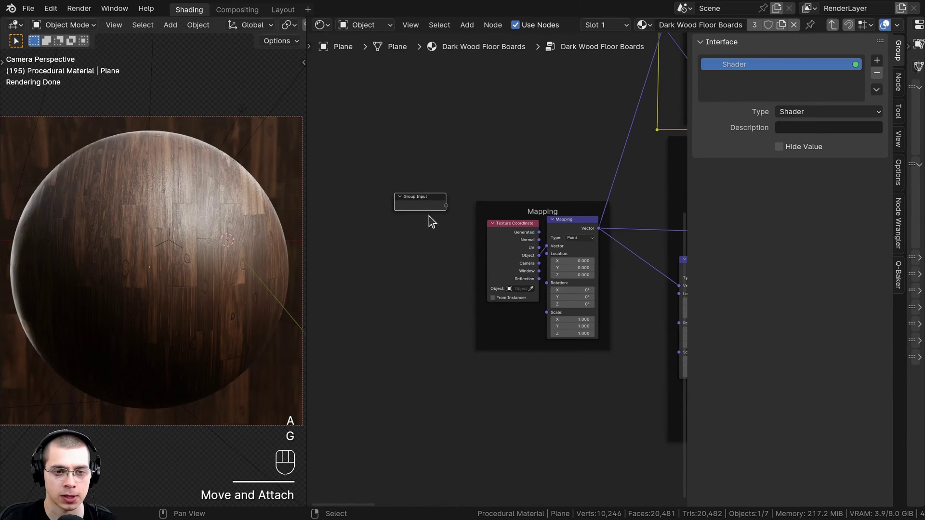
pyautogui.press('g')
# Step: Place the Group Input node inside the Mapping frame, just below the Texture Coordinate node
pyautogui.press('Tab')
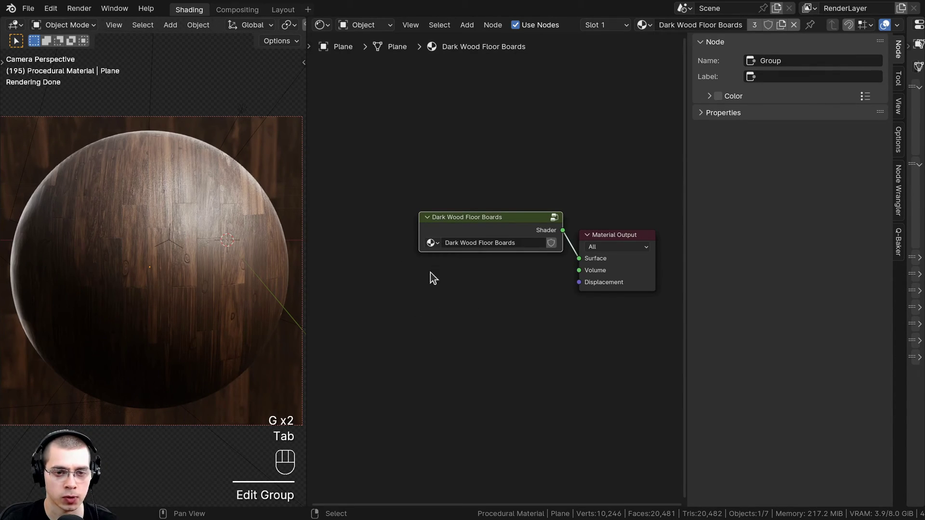
pyautogui.press('Tab')
pyautogui.scroll(3, 350, 177)
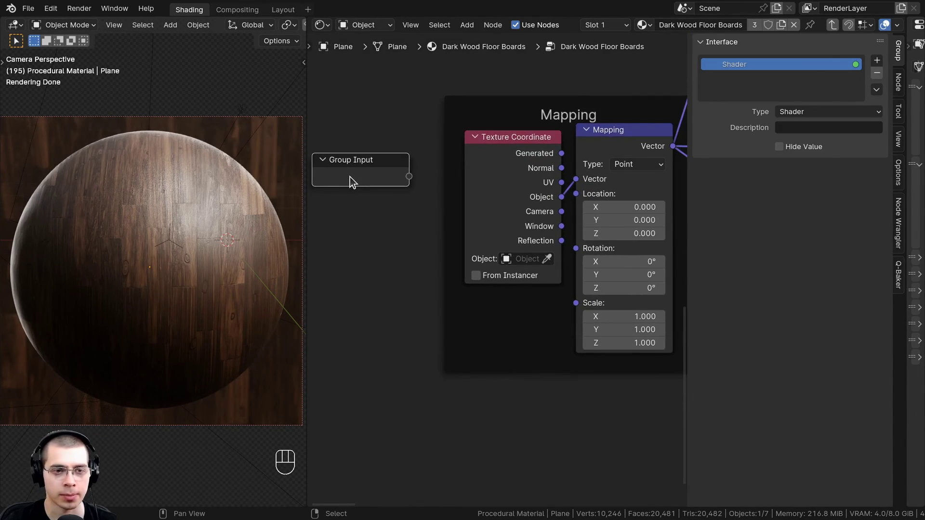
pyautogui.moveTo(350, 178); pyautogui.dragTo(351, 142, button='middle')
pyautogui.press('g')
pyautogui.click(503, 281)
pyautogui.scroll(-2, 503, 282)
pyautogui.press('g')
pyautogui.click(486, 284)
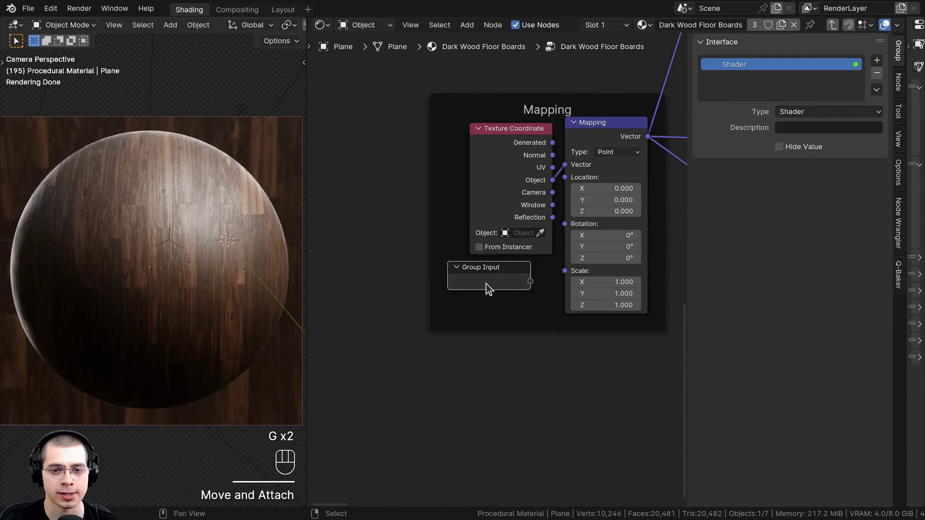
pyautogui.moveTo(486, 284); pyautogui.dragTo(459, 253, button='middle')
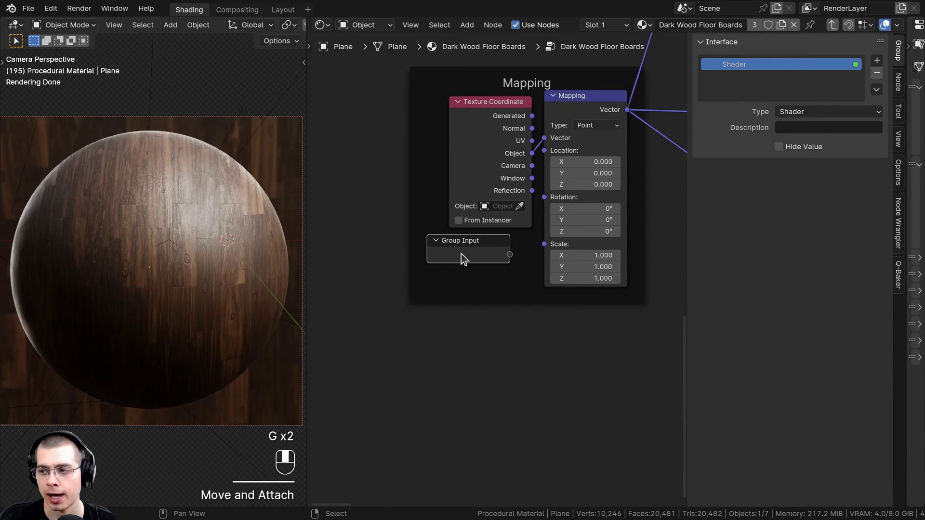
pyautogui.press('g')
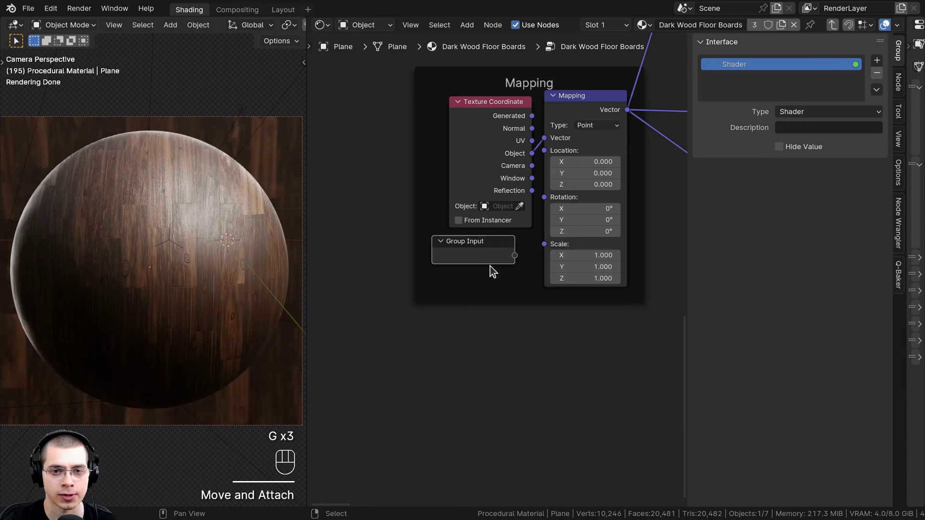
# Step: Expose the Mapping node's Scale through the Group Input and make that socket a Float with a default of 1
pyautogui.scroll(1, 490, 266)
pyautogui.moveTo(558, 239); pyautogui.dragTo(519, 251)
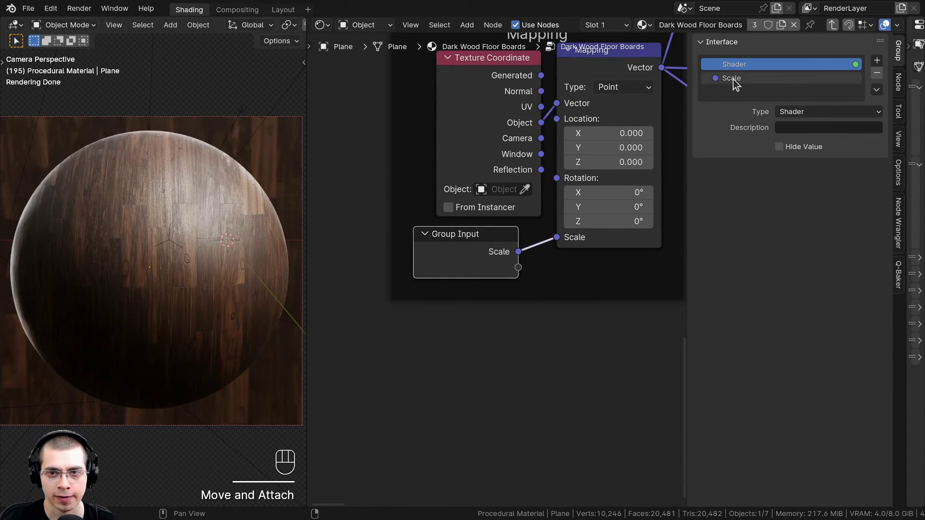
pyautogui.click(771, 78)
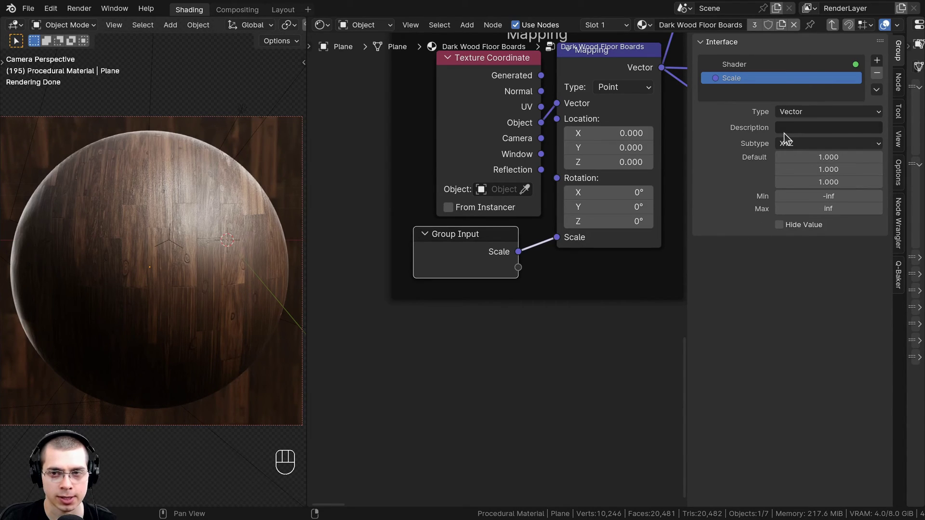
pyautogui.click(791, 113)
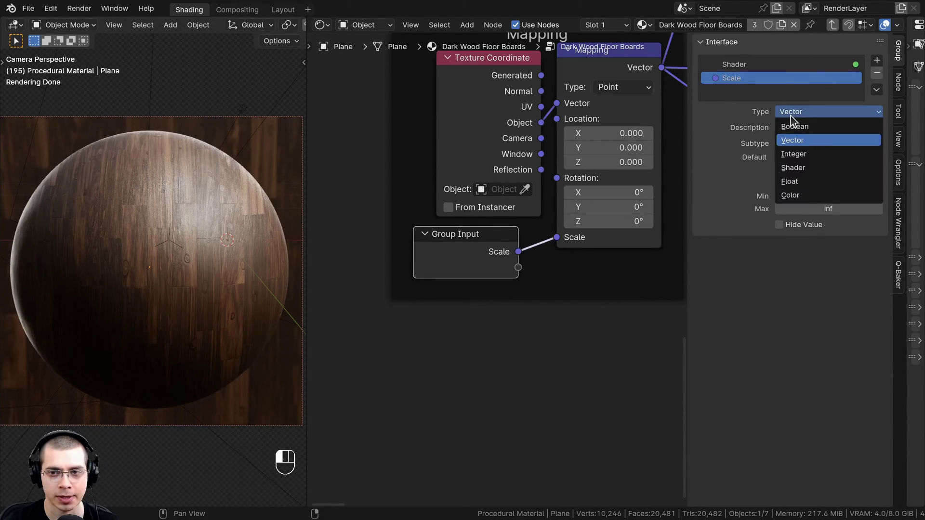
pyautogui.click(790, 181)
pyautogui.click(801, 156)
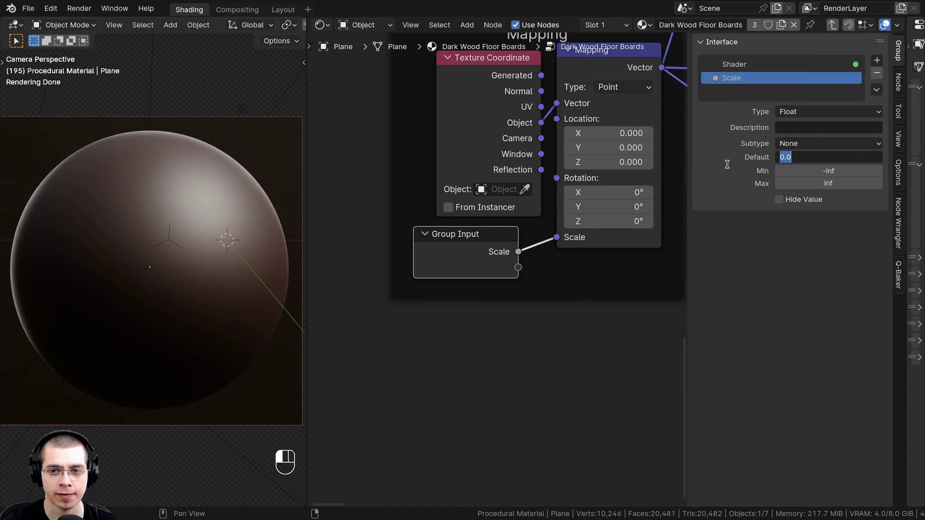
pyautogui.press('Return')
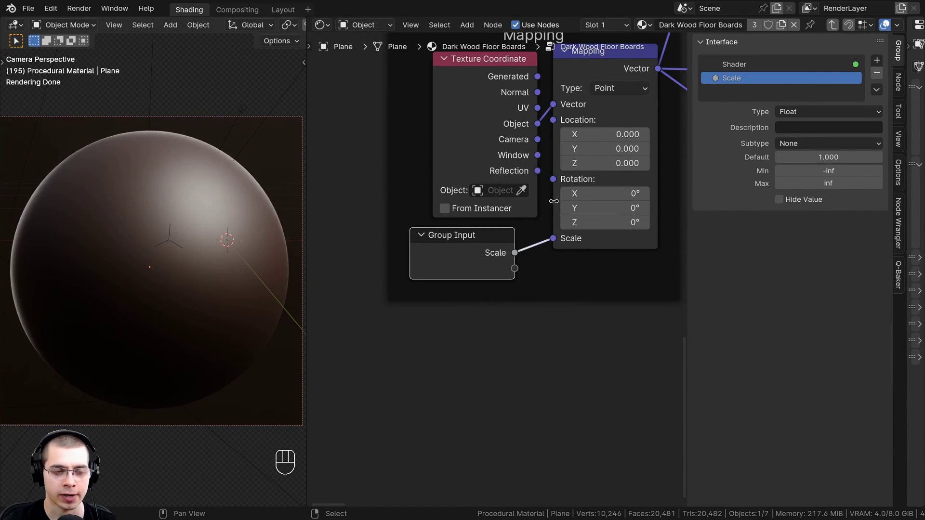
# Step: Set Scale on the Dark Wood Floor Boards group node to 1 and try out its effect on the material
pyautogui.press('Tab')
pyautogui.click(459, 250)
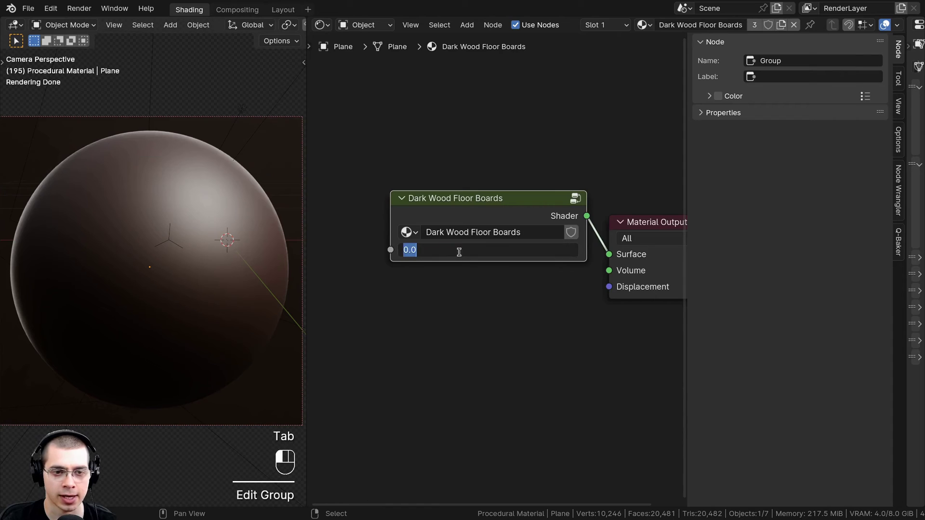
pyautogui.write('1')
pyautogui.press('Return')
pyautogui.moveTo(502, 200); pyautogui.dragTo(504, 202)
pyautogui.moveTo(502, 251); pyautogui.dragTo(542, 251)
pyautogui.rightClick(501, 251)
pyautogui.moveTo(492, 212); pyautogui.dragTo(493, 213)
# Step: Reopen the group and adjust the spacing of the Texture Coordinate and Group Input nodes beside the Mapping node
pyautogui.press('Tab')
pyautogui.scroll(-2, 482, 280)
pyautogui.scroll(2, 482, 279)
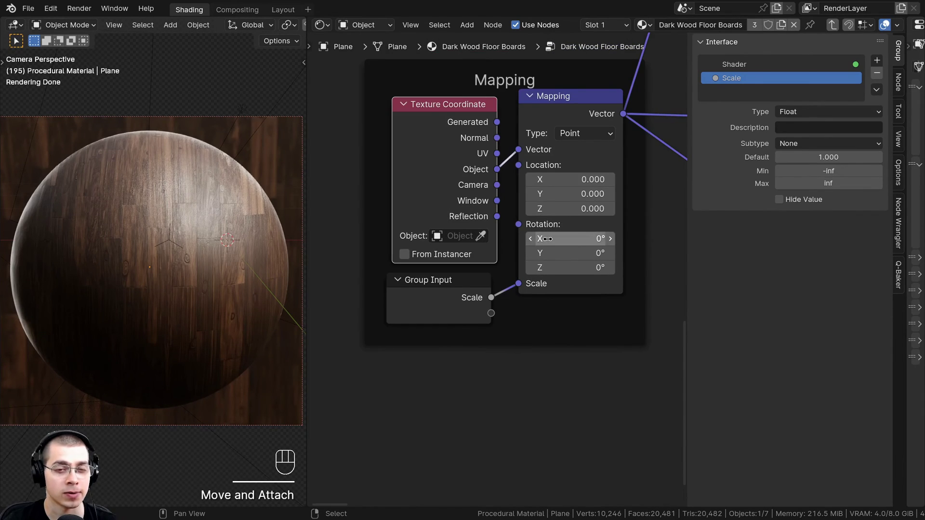
pyautogui.moveTo(545, 239); pyautogui.dragTo(570, 239)
pyautogui.rightClick(545, 239)
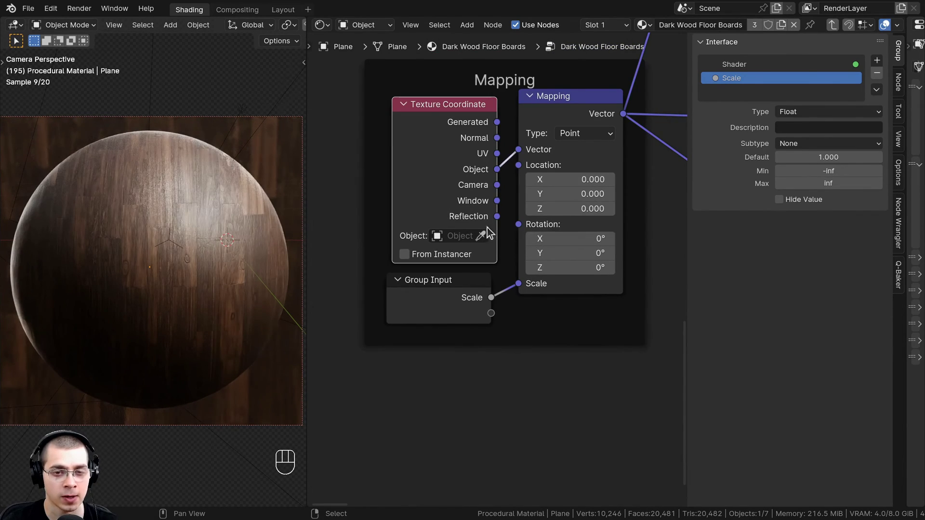
pyautogui.click(470, 297)
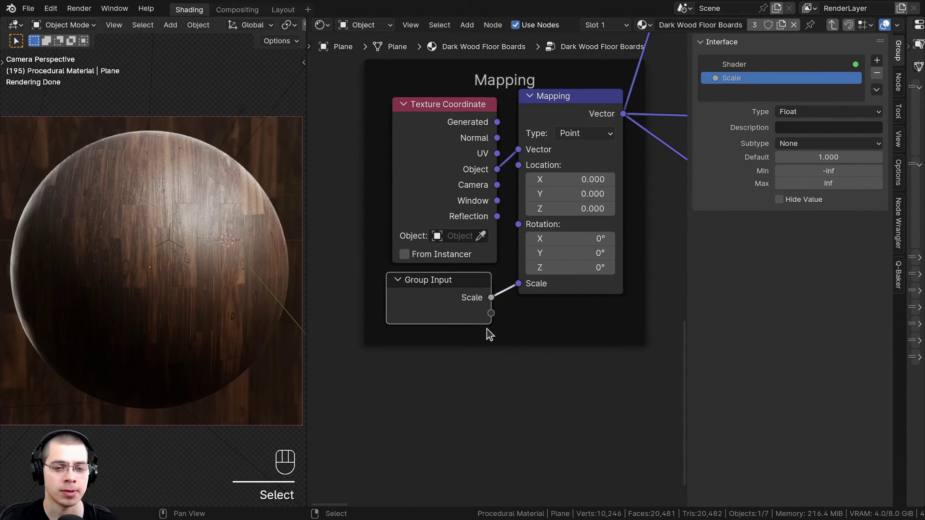
pyautogui.moveTo(452, 311); pyautogui.dragTo(481, 314)
pyautogui.scroll(-4, 461, 311)
pyautogui.scroll(3, 482, 313)
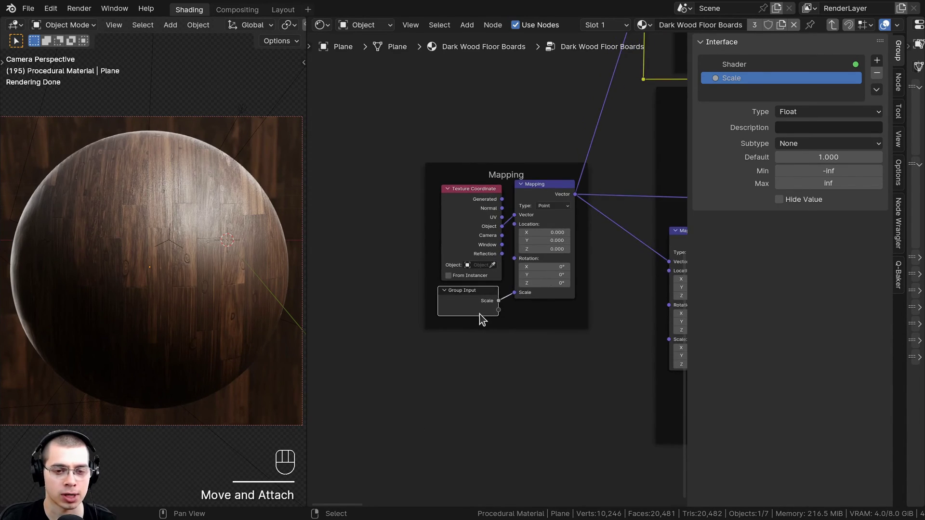
pyautogui.moveTo(462, 329); pyautogui.dragTo(467, 334, button='middle')
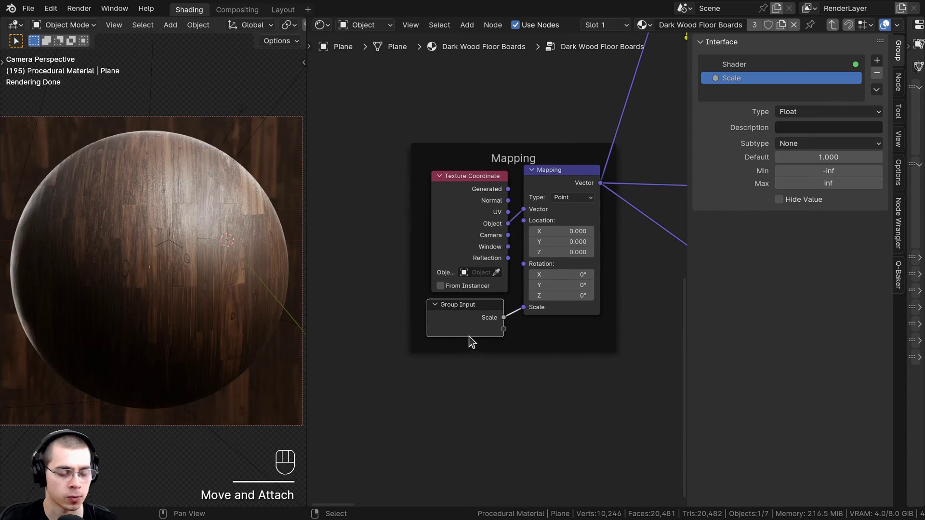
# Step: Duplicate the Group Input node, detach the copy from the Mapping frame and place it above the frame
pyautogui.hotkey('shift', 'd')
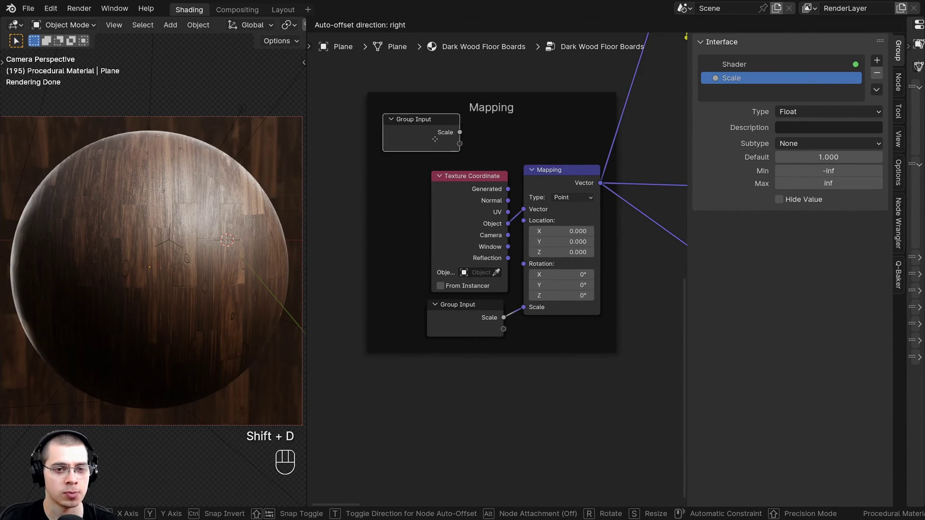
pyautogui.click(433, 139)
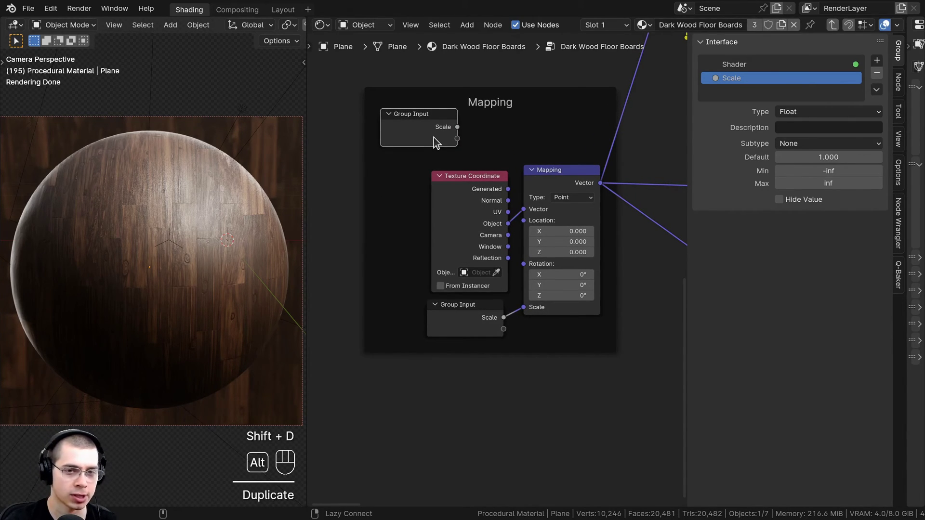
pyautogui.hotkey('alt', 'p')
pyautogui.scroll(-2, 434, 138)
pyautogui.press('g')
pyautogui.scroll(1, 468, 325)
pyautogui.moveTo(467, 325); pyautogui.dragTo(422, 379, button='middle')
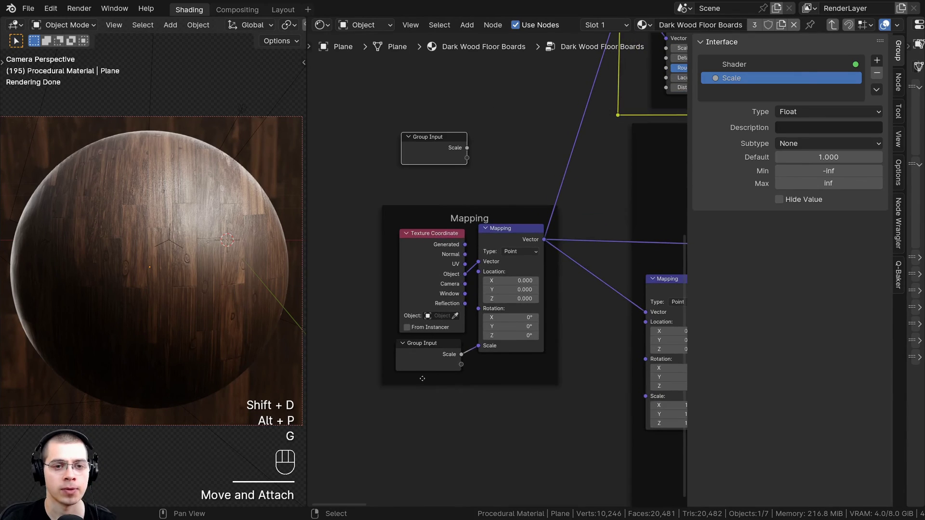
pyautogui.press('g')
pyautogui.click(436, 169)
# Step: Move the duplicated Group Input node farther right above the Mapping frame, closer to the Noise Texture
pyautogui.scroll(5, 499, 148)
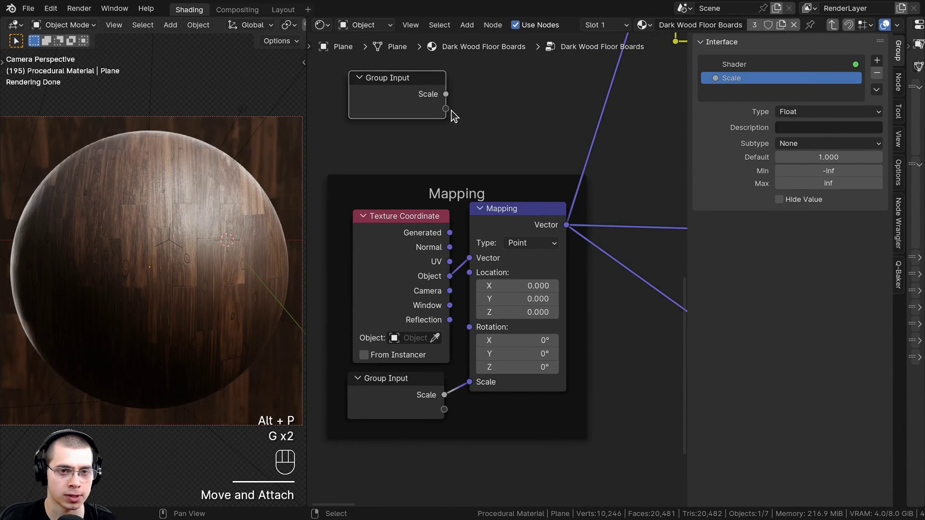
pyautogui.scroll(-3, 441, 128)
pyautogui.moveTo(445, 169); pyautogui.dragTo(440, 182, button='middle')
pyautogui.scroll(-3, 440, 181)
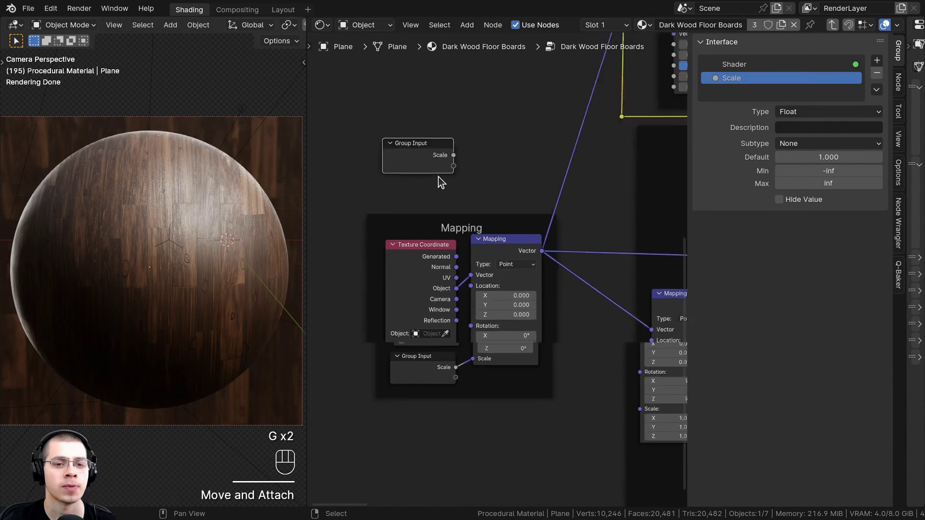
pyautogui.press('g')
pyautogui.click(548, 129)
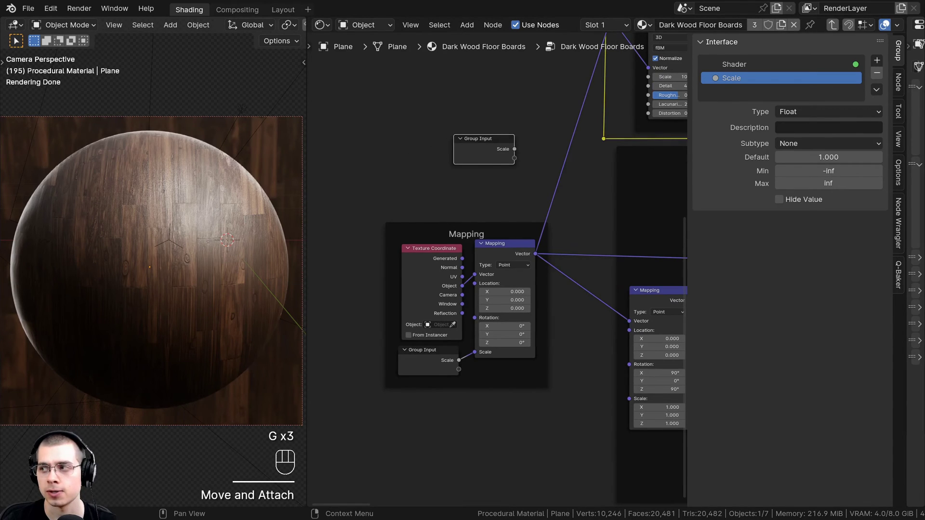
# Step: Move the duplicated Group Input node to the Wood Base frame, detaching it from the Roughness frame, and place it below the Mix node
pyautogui.scroll(-10, 548, 128)
pyautogui.moveTo(549, 128); pyautogui.dragTo(363, 226, button='middle')
pyautogui.press('g')
pyautogui.click(623, 248)
pyautogui.moveTo(623, 247); pyautogui.dragTo(444, 279, button='middle')
pyautogui.scroll(6, 444, 278)
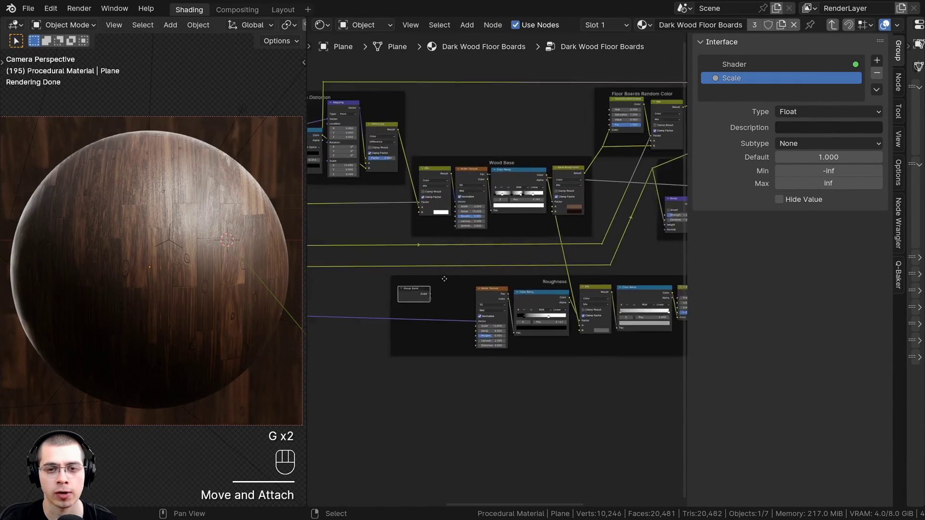
pyautogui.scroll(3, 444, 279)
pyautogui.press('g')
pyautogui.hotkey('alt', 'p')
pyautogui.press('g')
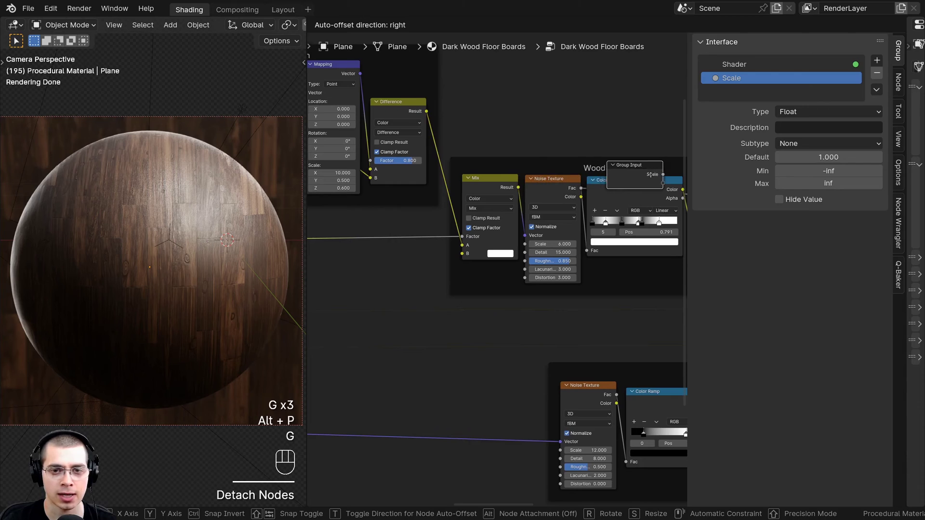
pyautogui.click(499, 281)
# Step: Expose the Wood Base Noise Texture's Scale through the Group Input node and name the new group input Wood Scale
pyautogui.scroll(7, 542, 240)
pyautogui.moveTo(543, 240); pyautogui.dragTo(493, 236, button='middle')
pyautogui.moveTo(506, 243)
pyautogui.mouseDown()
pyautogui.moveTo(535, 243)
pyautogui.moveTo(489, 243)
pyautogui.mouseUp()
pyautogui.rightClick(506, 243)
pyautogui.moveTo(499, 259); pyautogui.dragTo(504, 254, button='middle')
pyautogui.scroll(1, 505, 253)
pyautogui.moveTo(466, 236); pyautogui.dragTo(440, 318)
pyautogui.click(737, 92)
pyautogui.doubleClick(738, 92)
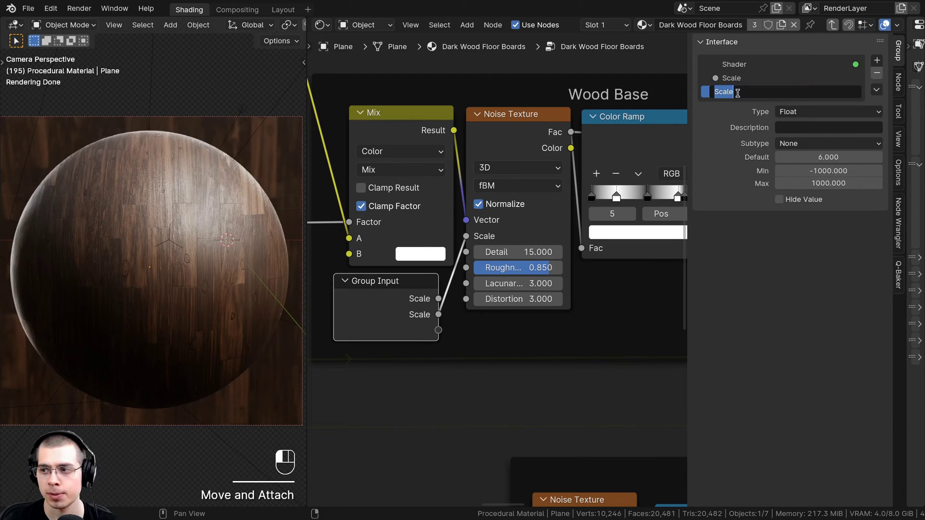
pyautogui.write('Wood')
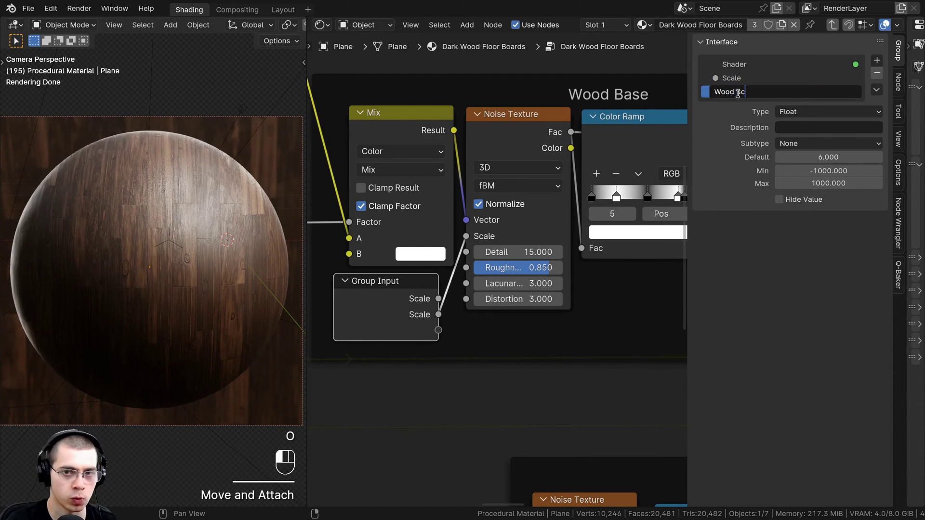
pyautogui.press('Return')
# Step: Duplicate the Group Input node below the Wood Base Color Ramp and expose the Base Wood Color node's A and B colors through it
pyautogui.scroll(-1, 395, 167)
pyautogui.moveTo(370, 270); pyautogui.dragTo(378, 272)
pyautogui.scroll(-1, 400, 248)
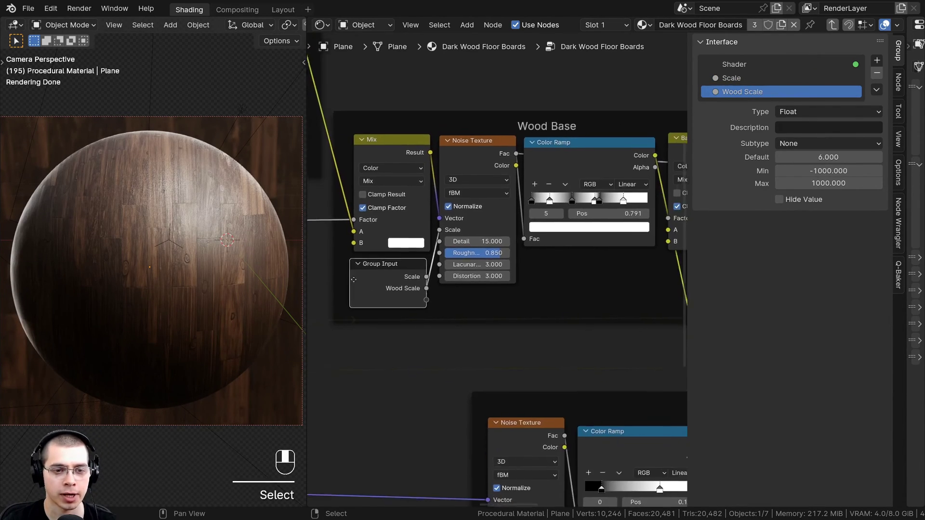
pyautogui.moveTo(383, 278); pyautogui.dragTo(370, 266, button='middle')
pyautogui.hotkey('shift', 'd')
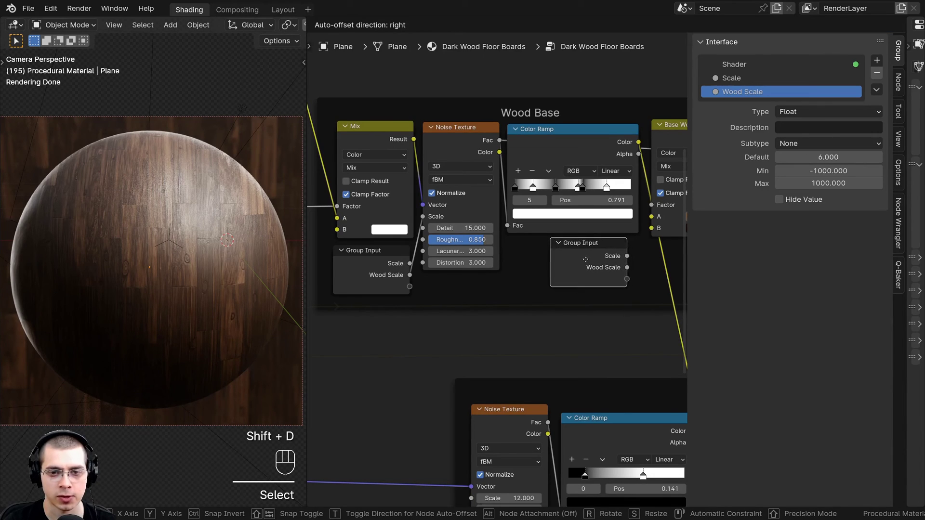
pyautogui.click(584, 258)
pyautogui.scroll(3, 501, 268)
pyautogui.moveTo(554, 273); pyautogui.dragTo(557, 276, button='middle')
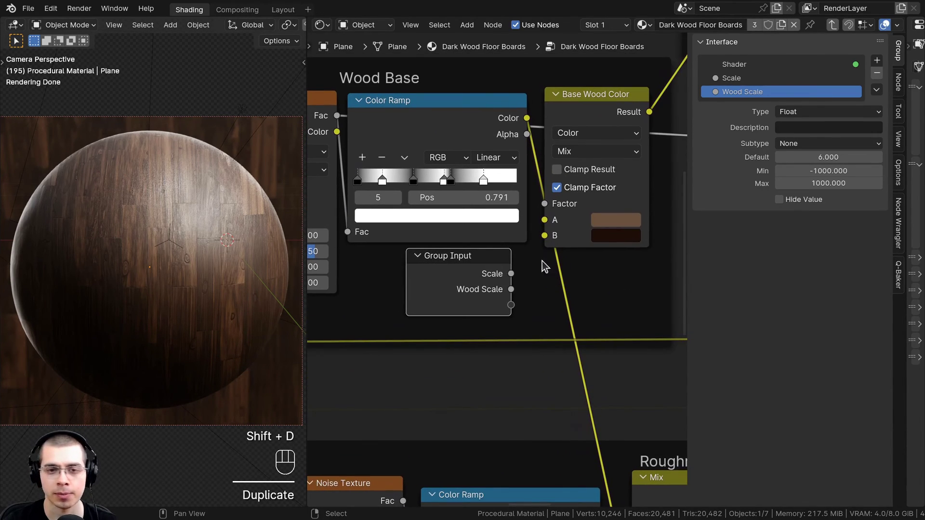
pyautogui.moveTo(545, 219); pyautogui.dragTo(476, 295)
pyautogui.moveTo(545, 235); pyautogui.dragTo(499, 319)
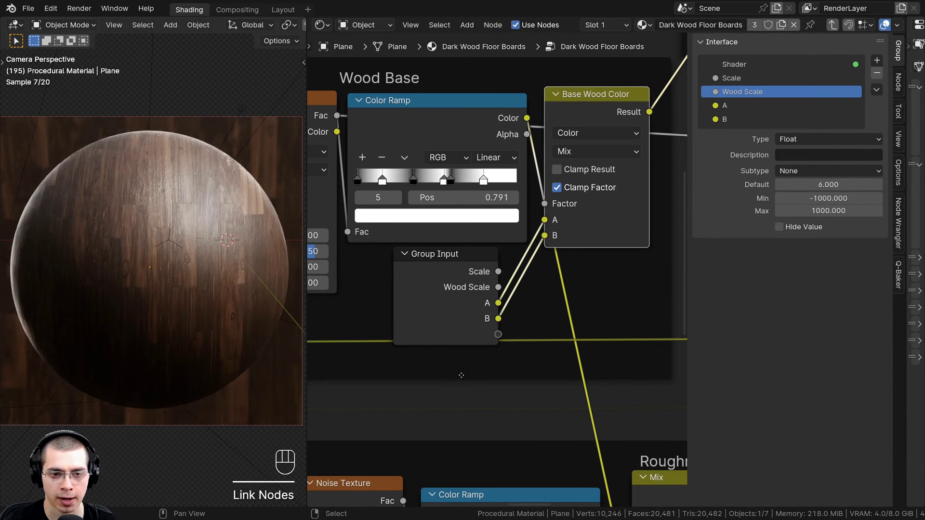
# Step: Rename the group inputs A and B to Color 1 and Color 2
pyautogui.doubleClick(736, 106)
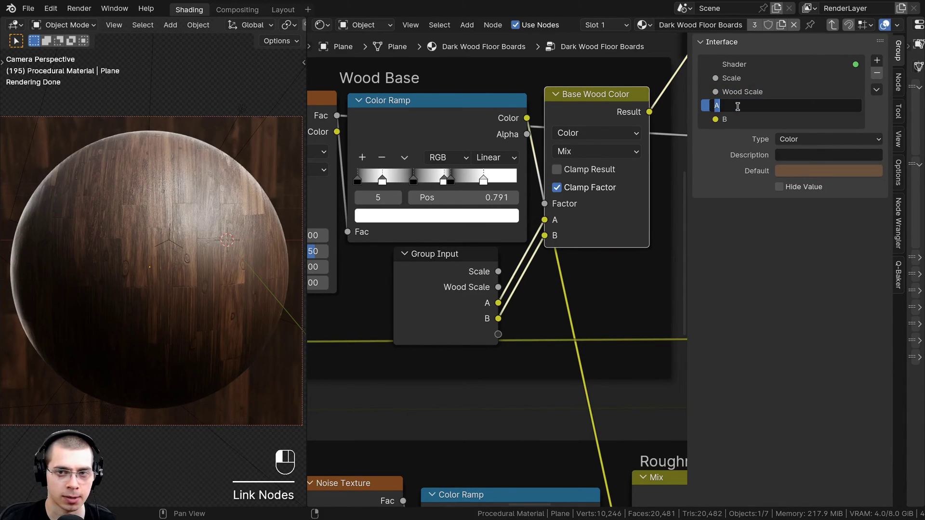
pyautogui.write('Col')
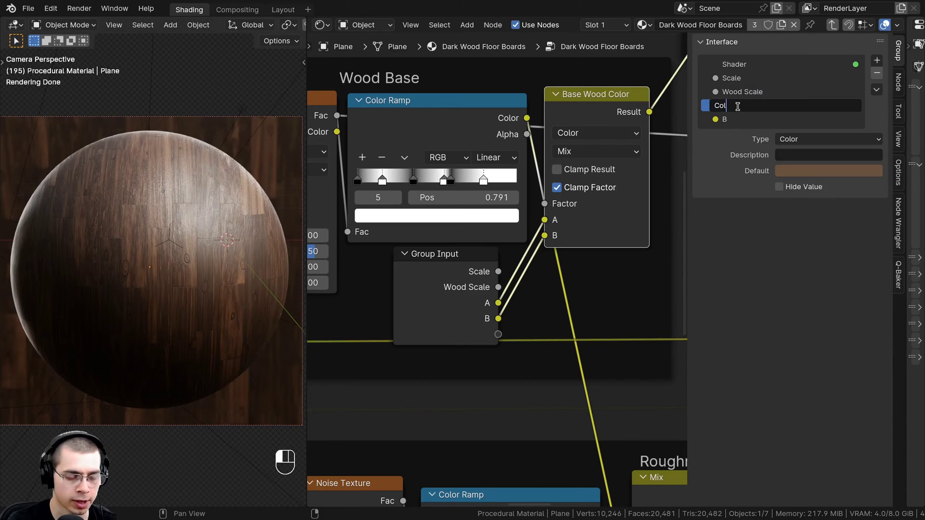
pyautogui.write('or 1')
pyautogui.doubleClick(735, 120)
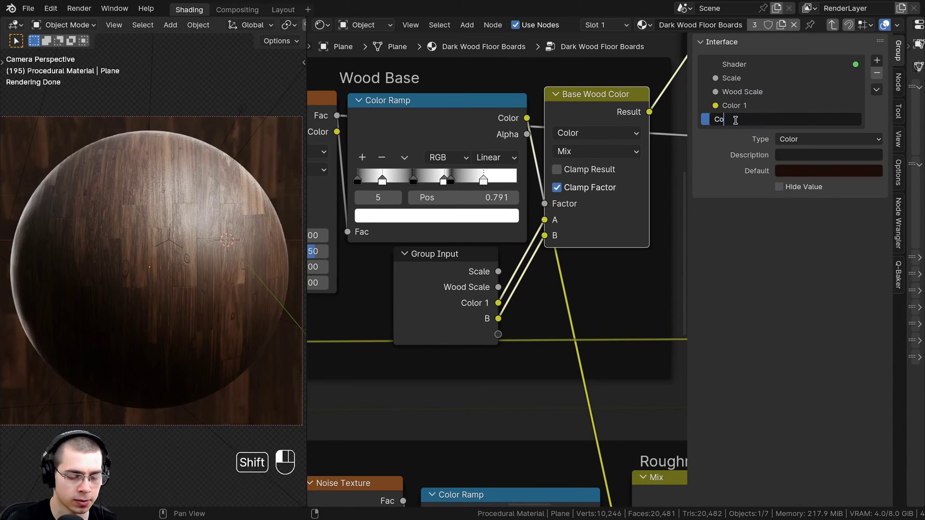
pyautogui.write('Color 2')
pyautogui.press('Return')
# Step: Hide the unused sockets on the Group Input node that feeds Base Wood Color
pyautogui.scroll(-1, 482, 280)
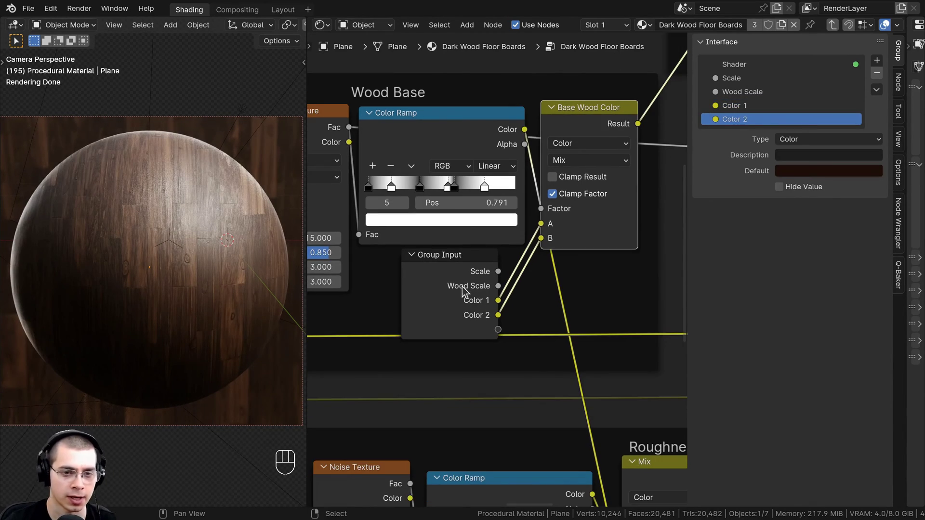
pyautogui.click(463, 291)
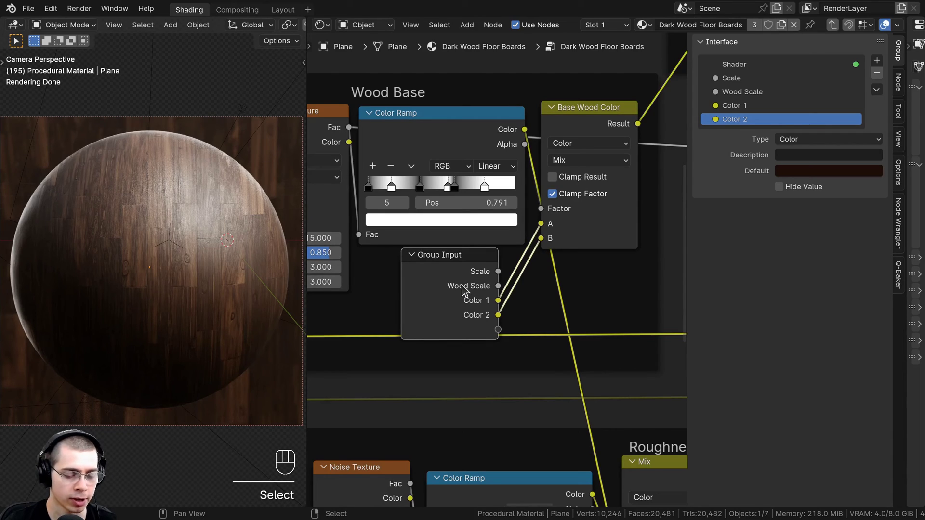
pyautogui.hotkey('ctrl', 'h')
pyautogui.hotkey('ctrl', 'h')
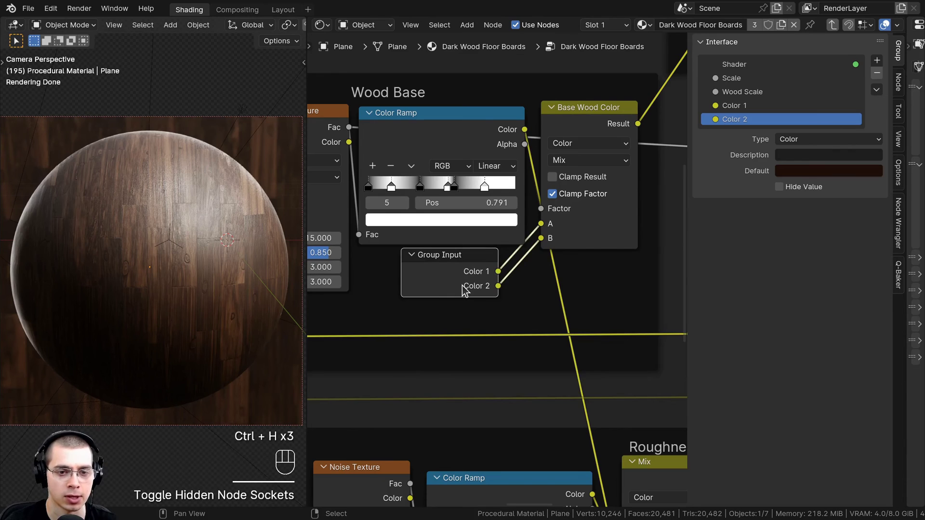
pyautogui.scroll(4, 463, 286)
pyautogui.moveTo(453, 281); pyautogui.dragTo(461, 283)
pyautogui.hotkey('ctrl', 'h')
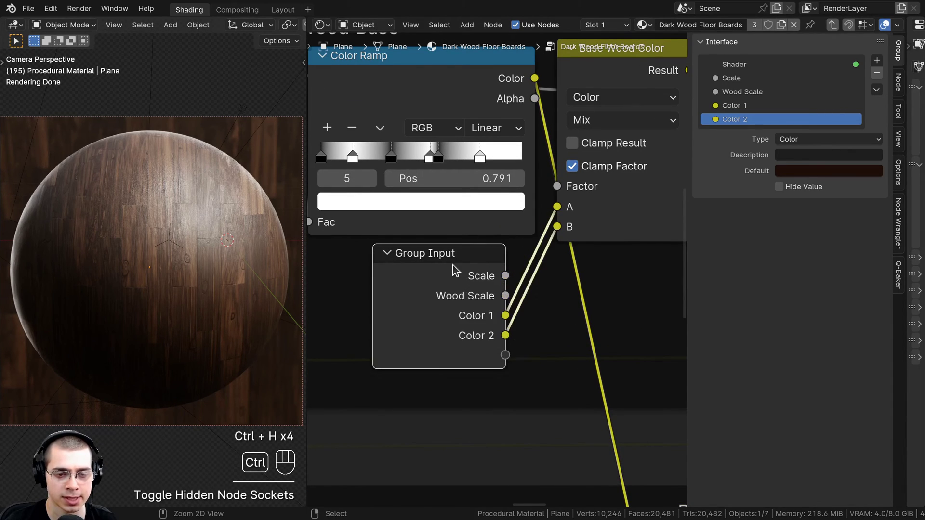
pyautogui.hotkey('ctrl', 'h')
pyautogui.scroll(-3, 515, 265)
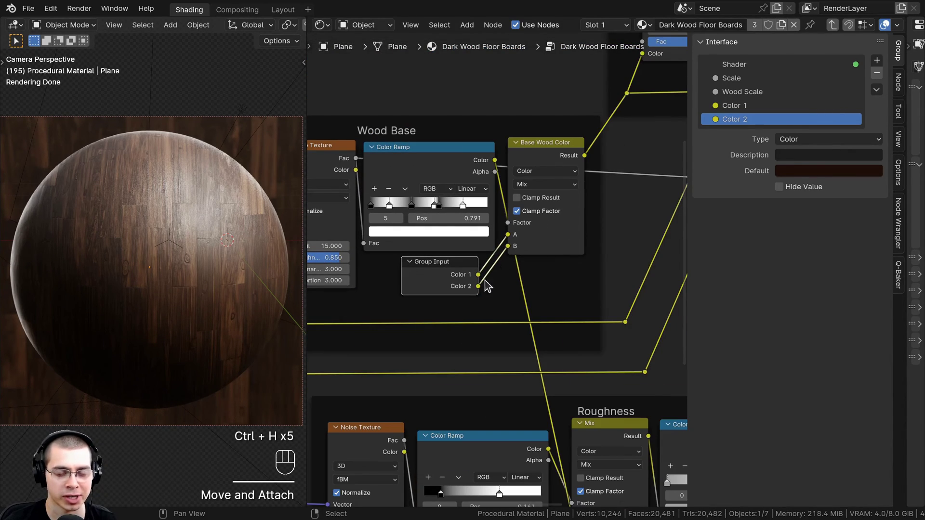
# Step: Hide the unused sockets on the Group Input node feeding the Wood Base Noise Texture and adjust its position below the Mix node
pyautogui.scroll(-2, 482, 290)
pyautogui.moveTo(496, 295); pyautogui.dragTo(703, 291, button='middle')
pyautogui.scroll(2, 538, 303)
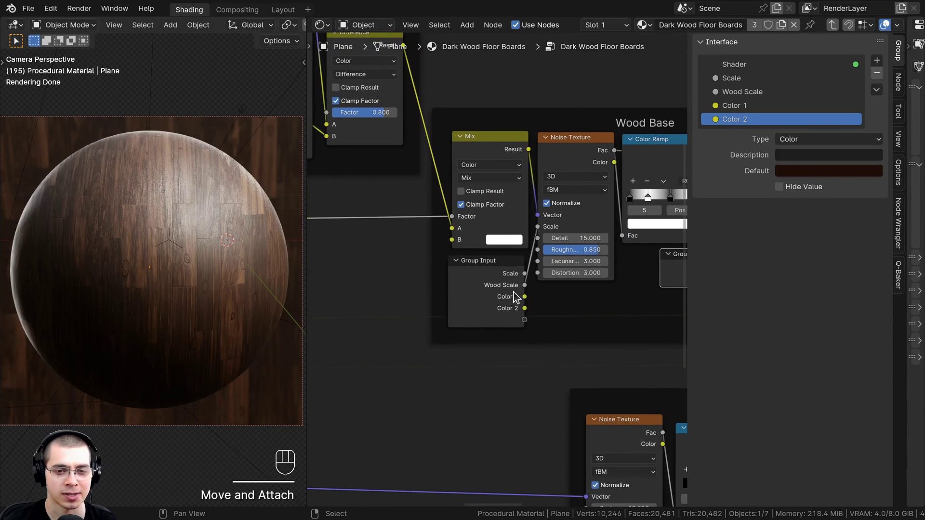
pyautogui.moveTo(478, 312); pyautogui.dragTo(443, 313, button='middle')
pyautogui.click(456, 301)
pyautogui.scroll(-1, 559, 282)
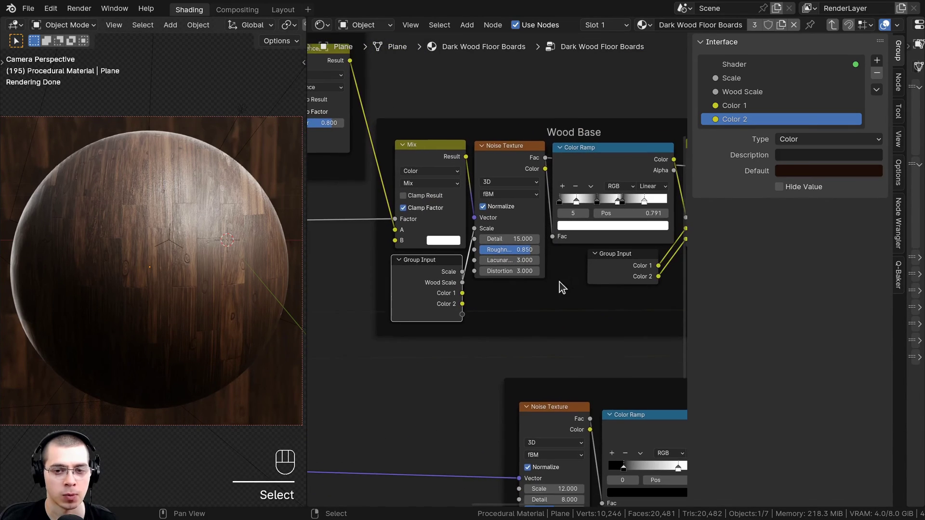
pyautogui.hotkey('ctrl', 'h')
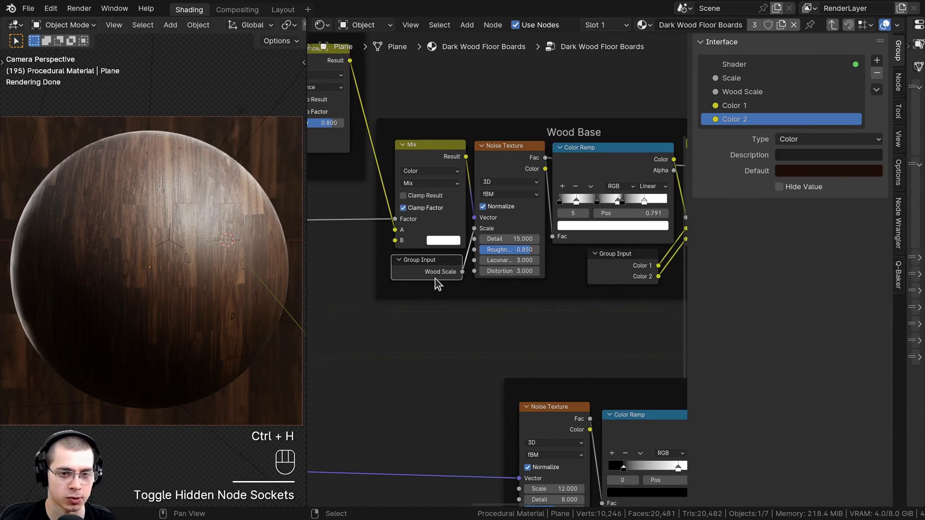
pyautogui.moveTo(435, 279); pyautogui.dragTo(432, 266)
pyautogui.click(604, 271)
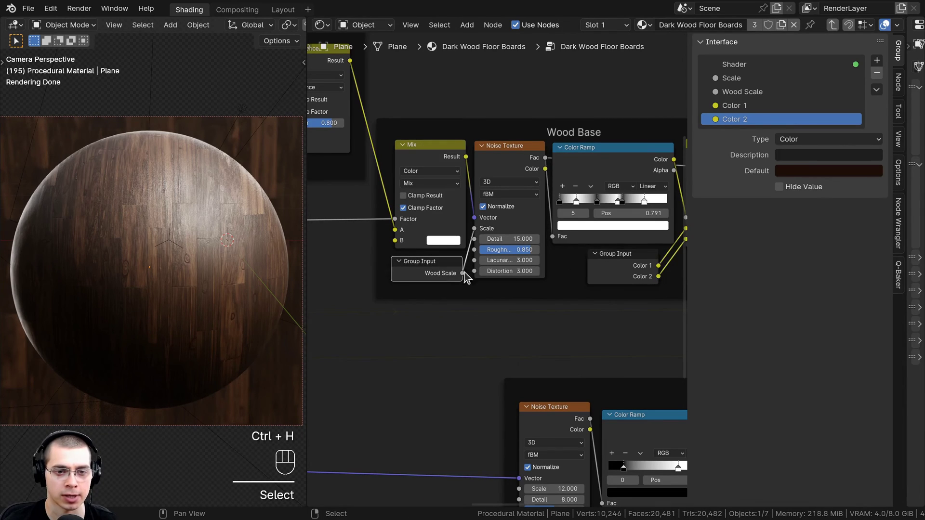
# Step: Duplicate the Group Input node showing Color 1 and Color 2, detach the copy from the Wood Base frame and place it above the frame
pyautogui.scroll(-2, 482, 273)
pyautogui.moveTo(578, 274); pyautogui.dragTo(485, 345, button='middle')
pyautogui.scroll(3, 528, 302)
pyautogui.click(461, 316)
pyautogui.hotkey('shift', 'd')
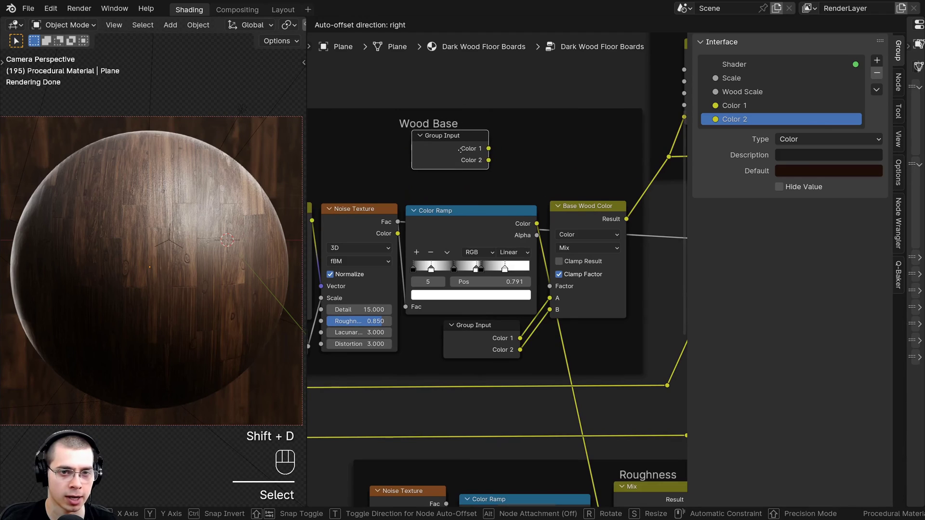
pyautogui.click(461, 151)
pyautogui.hotkey('alt', 'p')
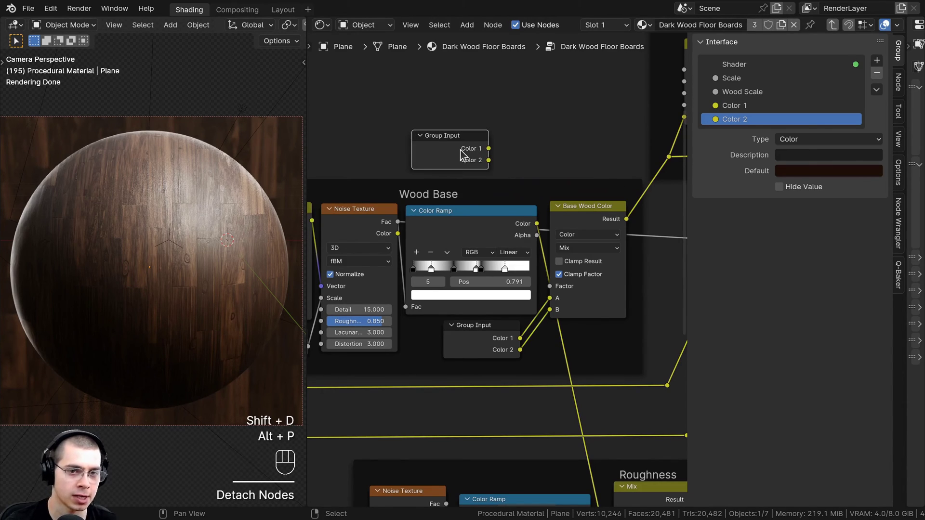
pyautogui.press('g')
pyautogui.click(510, 164)
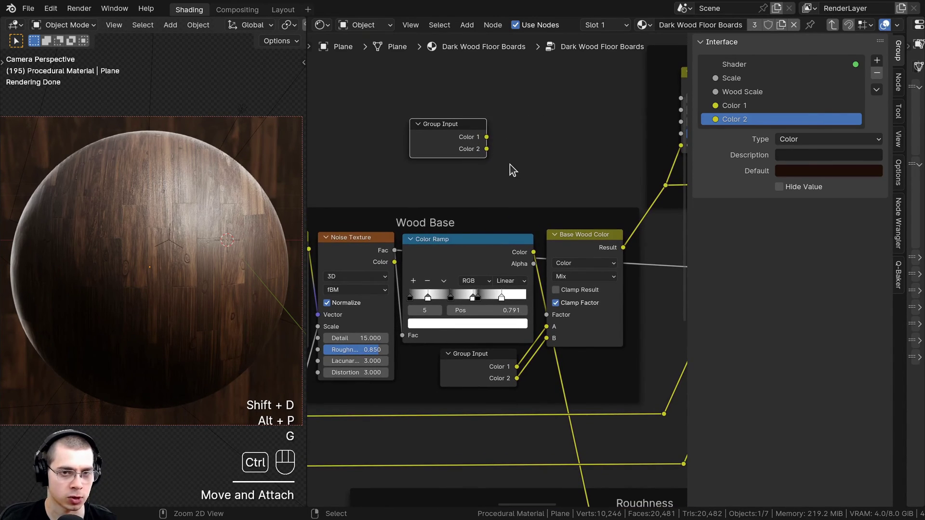
# Step: Show all hidden sockets on the copied Group Input node above the Wood Base frame and clear the selection
pyautogui.hotkey('ctrl', 'h')
pyautogui.press('a')
pyautogui.scroll(-1, 487, 185)
pyautogui.moveTo(487, 186); pyautogui.dragTo(484, 230, button='middle')
pyautogui.scroll(1, 484, 231)
pyautogui.scroll(-1, 484, 231)
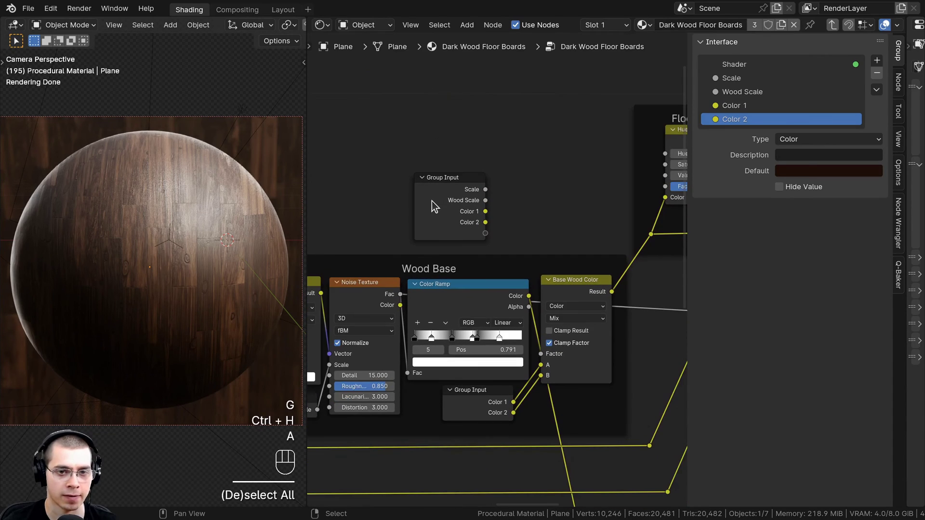
# Step: Move the copied Group Input node into the free space between the Knots Dark Edges and Bump frames
pyautogui.scroll(-3, 431, 201)
pyautogui.click(458, 206)
pyautogui.moveTo(432, 201); pyautogui.dragTo(318, 248, button='middle')
pyautogui.scroll(-3, 329, 236)
pyautogui.press('g')
pyautogui.click(643, 219)
pyautogui.scroll(2, 442, 282)
pyautogui.moveTo(642, 219); pyautogui.dragTo(464, 260, button='middle')
pyautogui.scroll(2, 470, 277)
pyautogui.press('g')
pyautogui.click(468, 242)
pyautogui.scroll(3, 440, 302)
pyautogui.press('g')
pyautogui.click(461, 298)
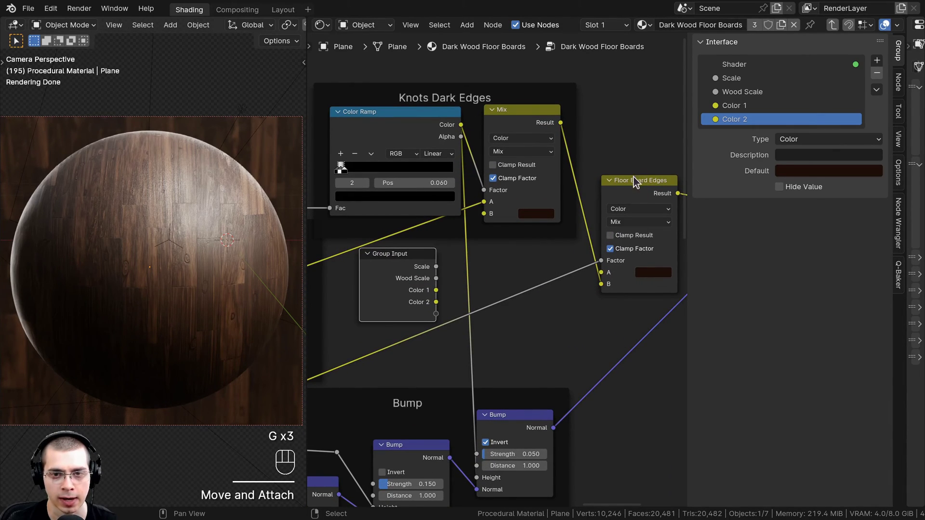
# Step: Connect Color 2 to input B of the Knots Dark Edges Mix node and input A of the Floor Board Edges node
pyautogui.scroll(2, 524, 194)
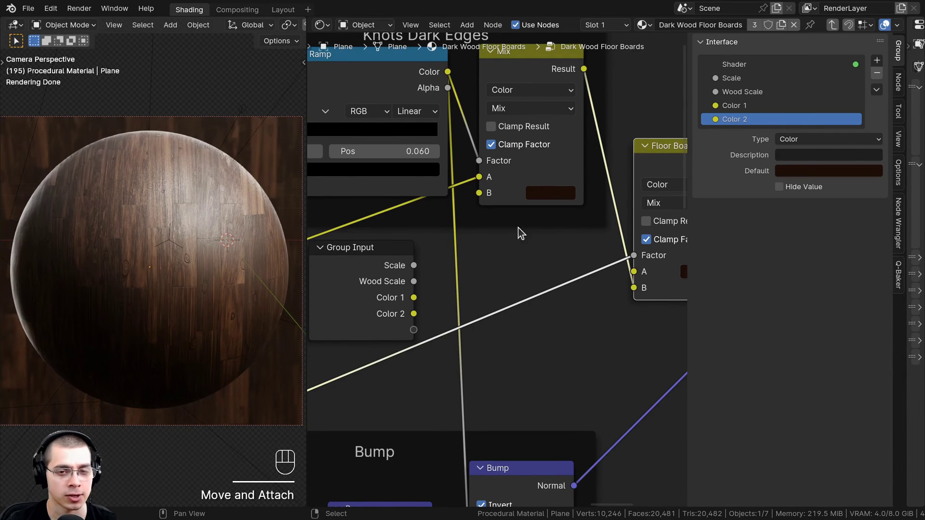
pyautogui.moveTo(521, 234); pyautogui.dragTo(479, 219, button='middle')
pyautogui.scroll(-1, 465, 199)
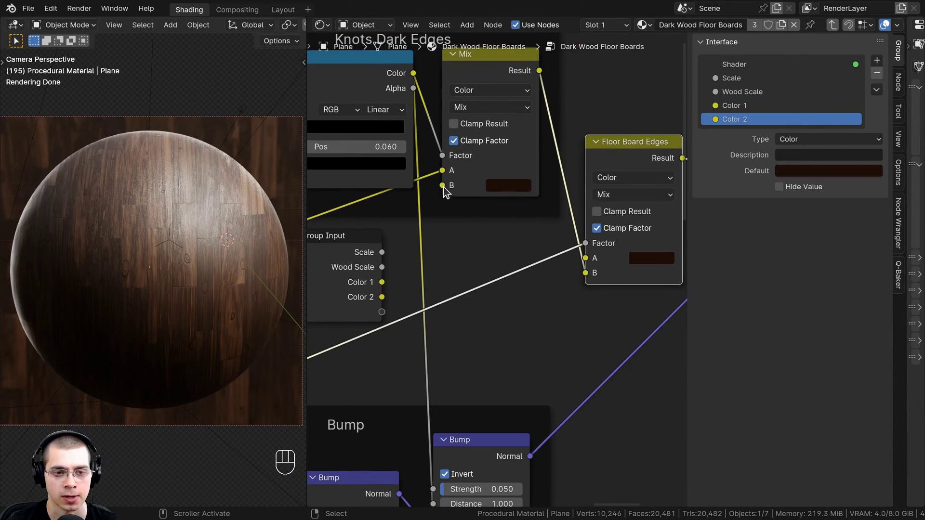
pyautogui.moveTo(442, 185); pyautogui.dragTo(382, 297)
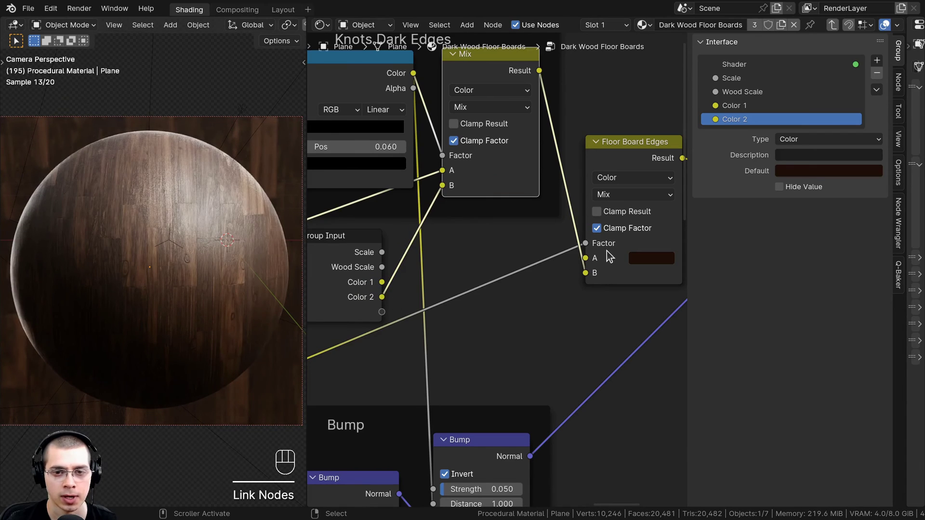
pyautogui.moveTo(586, 272); pyautogui.dragTo(382, 297)
# Step: Test Color 2 on the group node by brightening it to FF7641, restore the dark brown and reopen the group
pyautogui.press('Tab')
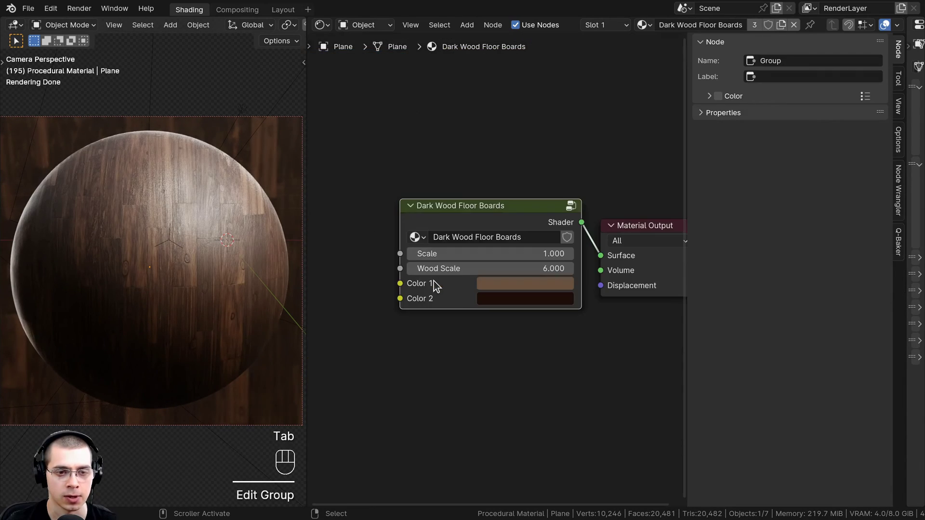
pyautogui.click(503, 298)
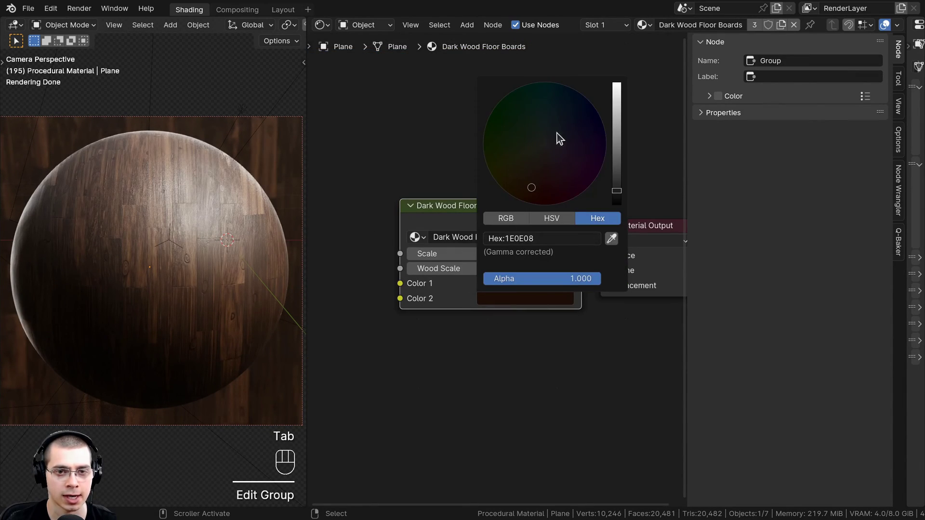
pyautogui.moveTo(557, 134); pyautogui.dragTo(617, 83)
pyautogui.rightClick(581, 117)
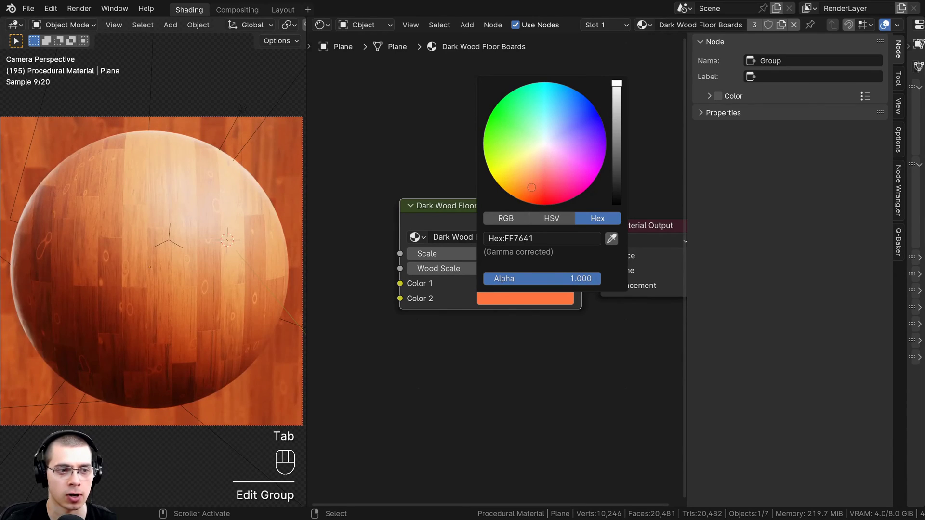
pyautogui.click(615, 192)
pyautogui.press('Tab')
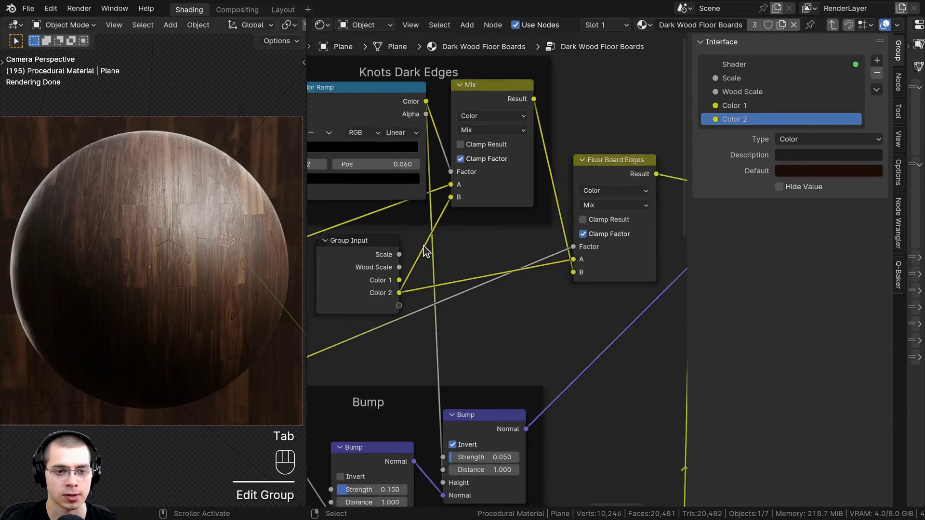
# Step: Duplicate the Group Input node below Knots Dark Edges and place the copy above the Floor Boards Random Color frame
pyautogui.moveTo(467, 270); pyautogui.dragTo(594, 283, button='middle')
pyautogui.hotkey('shift', 'd')
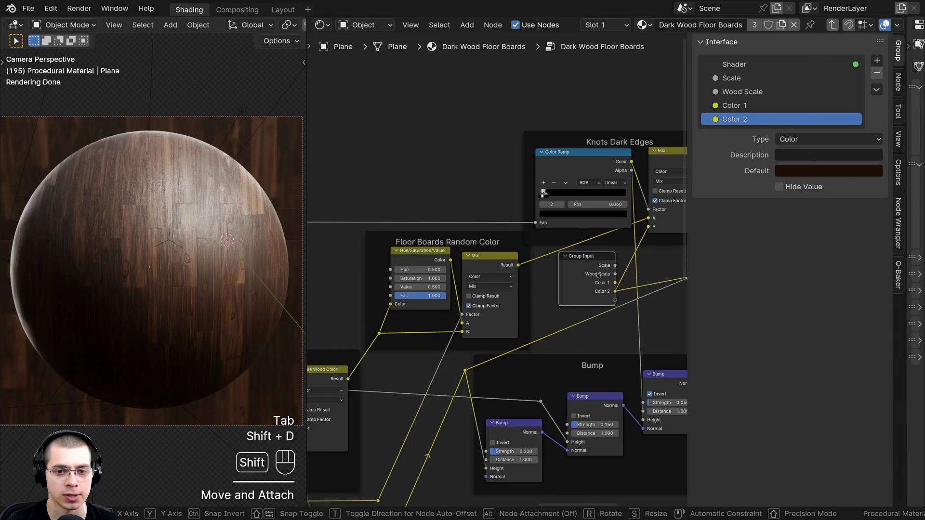
pyautogui.click(419, 162)
pyautogui.scroll(-14, 434, 236)
pyautogui.moveTo(437, 245); pyautogui.dragTo(549, 247, button='middle')
# Step: Move the copied Group Input node into the Knots Base frame, below the Linear Light node and beside the Voronoi Texture
pyautogui.press('g')
pyautogui.click(334, 230)
pyautogui.moveTo(472, 228); pyautogui.dragTo(480, 228, button='middle')
pyautogui.scroll(6, 632, 200)
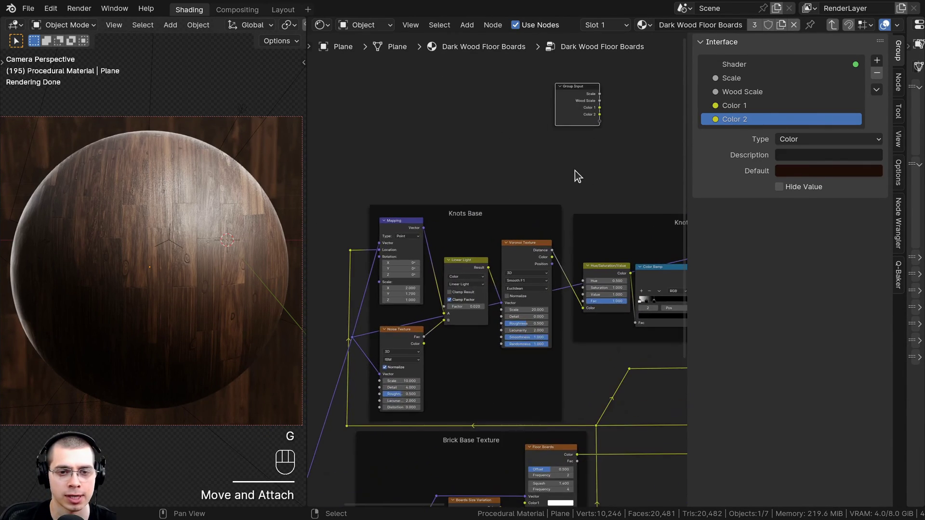
pyautogui.press('g')
pyautogui.click(484, 157)
pyautogui.press('g')
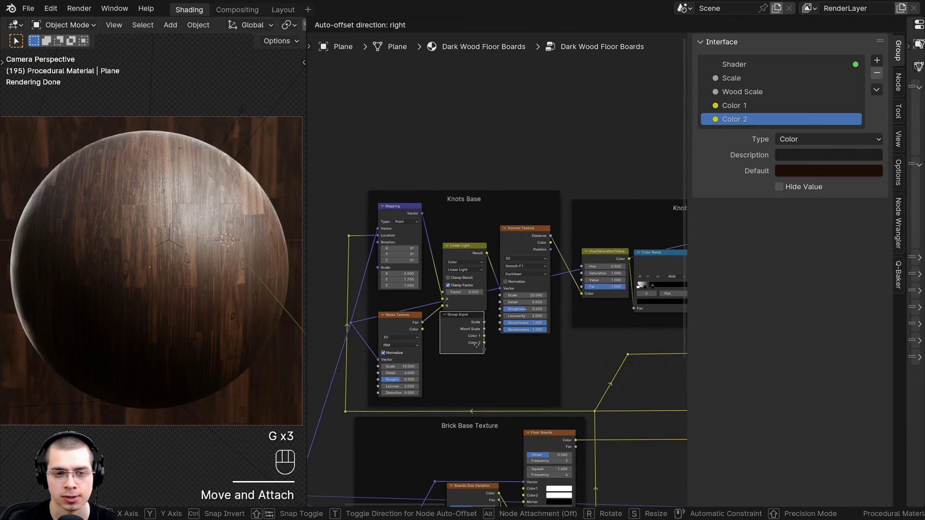
pyautogui.click(479, 359)
pyautogui.scroll(2, 479, 366)
pyautogui.press('g')
pyautogui.click(467, 350)
pyautogui.scroll(3, 475, 309)
pyautogui.press('g')
pyautogui.moveTo(467, 350); pyautogui.dragTo(480, 275, button='middle')
pyautogui.click(477, 292)
# Step: Expose the Voronoi Texture's Scale as a new group input and name it Knots Texture Scale
pyautogui.scroll(2, 487, 250)
pyautogui.moveTo(547, 213)
pyautogui.mouseDown()
pyautogui.moveTo(568, 212)
pyautogui.moveTo(540, 212)
pyautogui.moveTo(549, 212)
pyautogui.mouseUp()
pyautogui.rightClick(547, 213)
pyautogui.rightClick(547, 213)
pyautogui.click(519, 237)
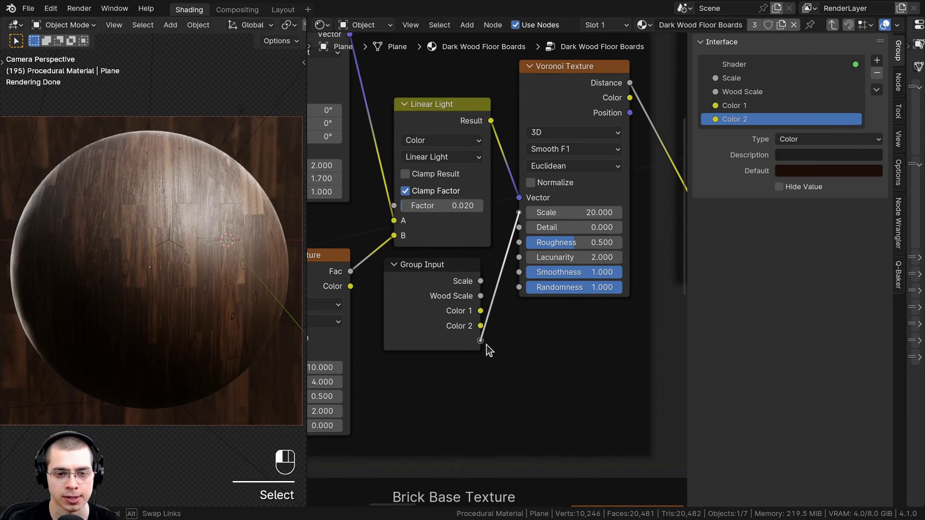
pyautogui.moveTo(486, 345); pyautogui.dragTo(487, 340)
pyautogui.doubleClick(751, 133)
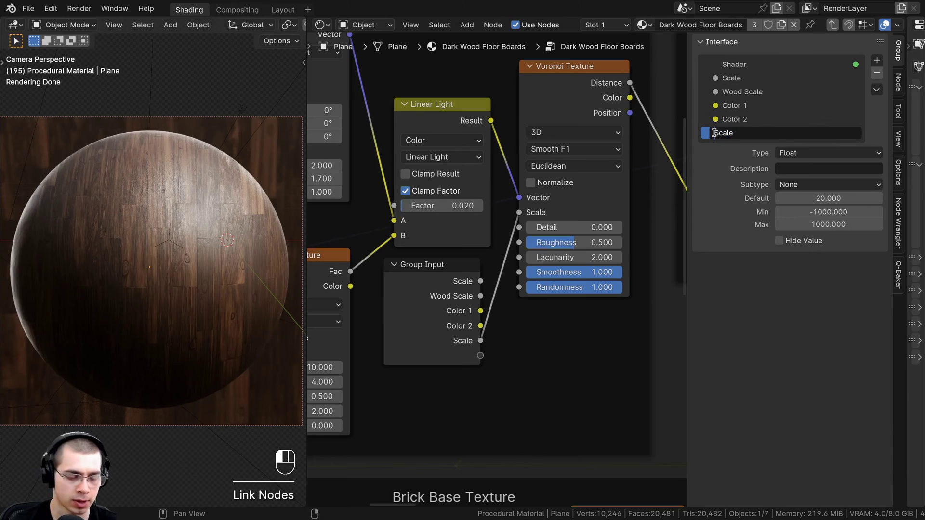
pyautogui.press('Return')
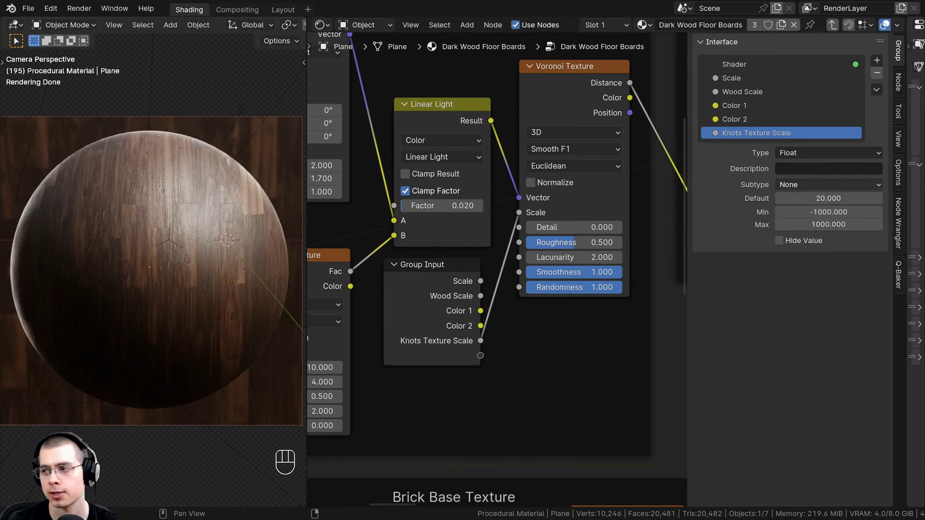
# Step: Expose the Value of the Hue/Saturation/Value node after the Voronoi Texture as a group input named Knots Single Scale
pyautogui.scroll(-1, 589, 307)
pyautogui.moveTo(589, 307); pyautogui.dragTo(414, 308, button='middle')
pyautogui.scroll(1, 487, 212)
pyautogui.moveTo(525, 140); pyautogui.dragTo(530, 138)
pyautogui.moveTo(547, 197); pyautogui.dragTo(605, 197)
pyautogui.rightClick(539, 197)
pyautogui.scroll(-1, 506, 268)
pyautogui.moveTo(506, 268); pyautogui.dragTo(583, 238, button='middle')
pyautogui.moveTo(587, 182); pyautogui.dragTo(461, 260)
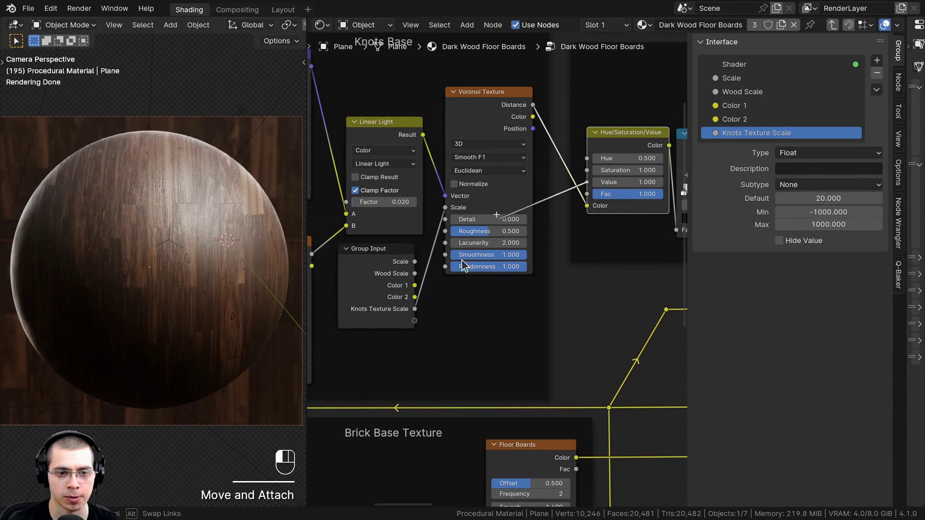
pyautogui.moveTo(421, 326); pyautogui.dragTo(414, 321)
pyautogui.doubleClick(735, 147)
pyautogui.write('Knots Single Scale')
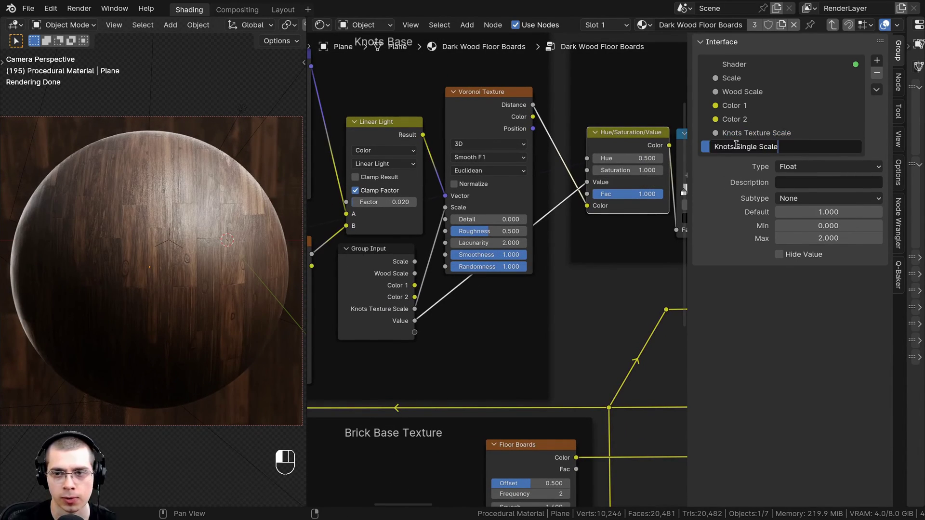
pyautogui.press('Return')
# Step: Duplicate the Group Input node above the Knots Base nodes and detach the copy from that frame
pyautogui.scroll(-1, 369, 271)
pyautogui.moveTo(372, 270); pyautogui.dragTo(483, 278, button='middle')
pyautogui.click(400, 280)
pyautogui.scroll(-5, 401, 281)
pyautogui.hotkey('shift', 'd')
pyautogui.click(497, 147)
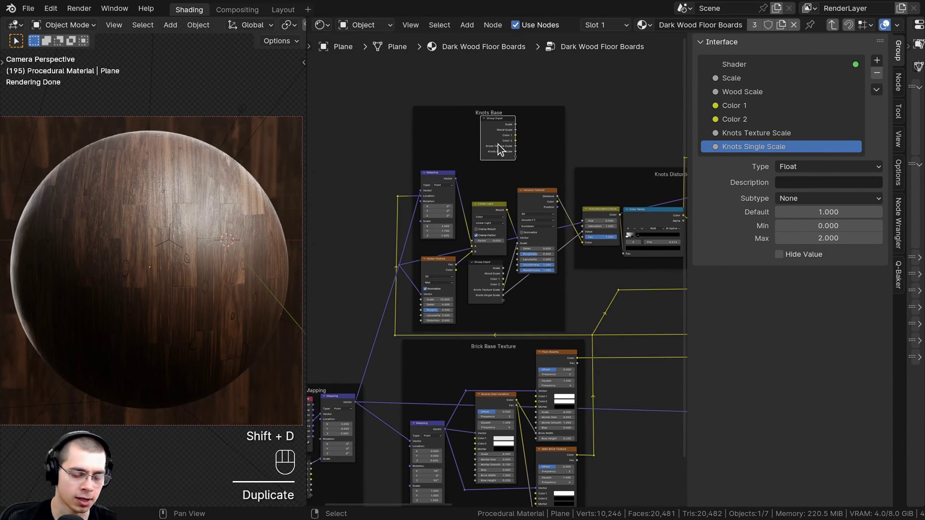
pyautogui.hotkey('alt', 'p')
pyautogui.scroll(-3, 498, 164)
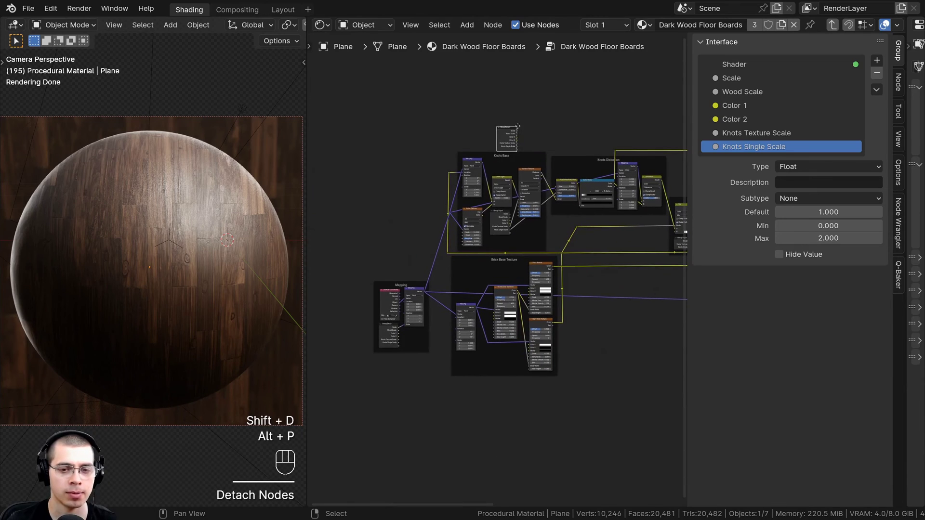
# Step: Move the detached Group Input copy into the Brick Base Texture frame, just above its Mapping node
pyautogui.press('g')
pyautogui.click(504, 353)
pyautogui.scroll(5, 481, 342)
pyautogui.moveTo(457, 362); pyautogui.dragTo(522, 251, button='middle')
pyautogui.scroll(5, 473, 337)
pyautogui.scroll(4, 492, 331)
pyautogui.press('g')
pyautogui.click(513, 305)
pyautogui.moveTo(520, 470); pyautogui.dragTo(579, 396, button='middle')
pyautogui.scroll(1, 579, 396)
pyautogui.press('g')
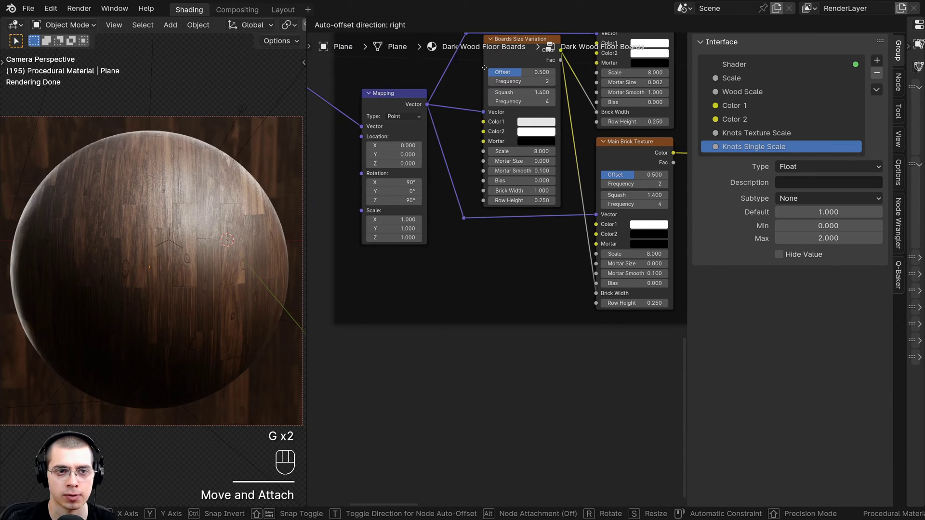
pyautogui.click(477, 241)
# Step: Try other brightness levels for Color1 on the Boards Size Variation node to preview the effect on the boards
pyautogui.scroll(2, 503, 272)
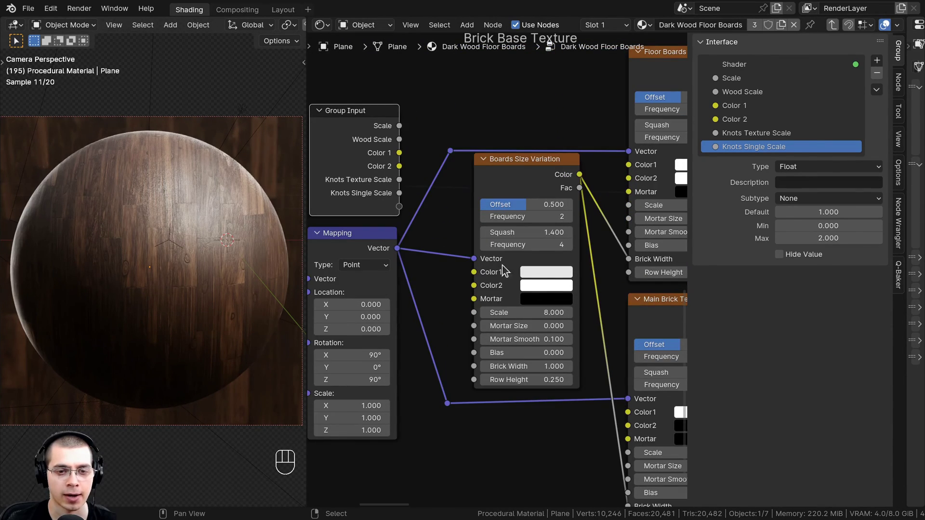
pyautogui.click(539, 272)
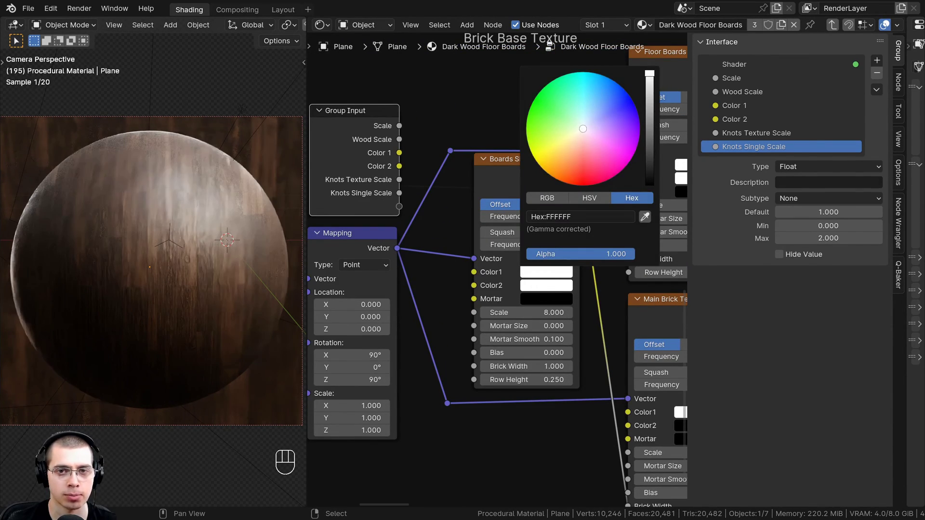
pyautogui.moveTo(649, 83)
pyautogui.mouseDown()
pyautogui.moveTo(650, 172)
pyautogui.moveTo(650, 84)
pyautogui.mouseUp()
# Step: Shift the Group Input node up and left within the Brick Base Texture frame to make room beside it
pyautogui.scroll(-2, 448, 123)
pyautogui.moveTo(460, 121); pyautogui.dragTo(601, 155, button='middle')
pyautogui.moveTo(487, 181); pyautogui.dragTo(428, 134)
pyautogui.moveTo(564, 195); pyautogui.dragTo(547, 206, button='middle')
pyautogui.moveTo(547, 205); pyautogui.dragTo(546, 206)
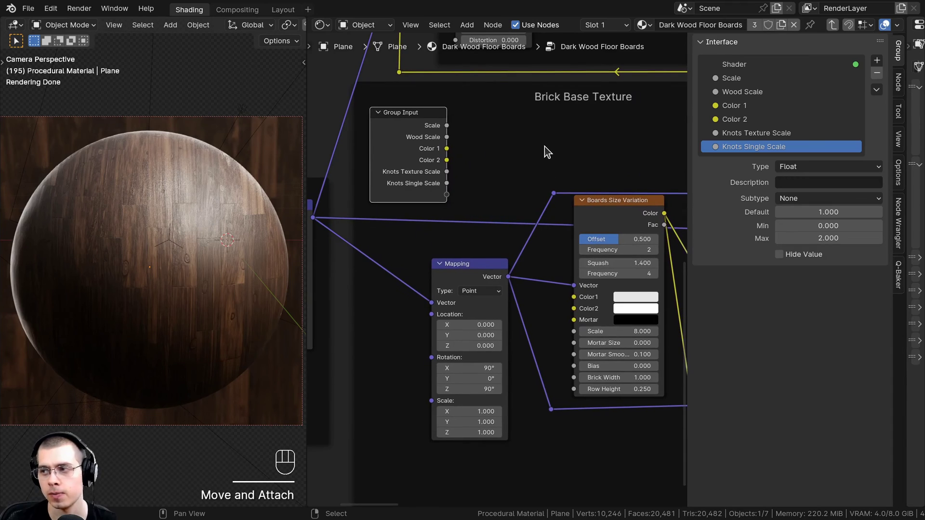
# Step: Add a Hue/Saturation/Value node between the Group Input and Boards Size Variation nodes in the Brick Base Texture frame
pyautogui.hotkey('shift', 'a')
pyautogui.write('hue')
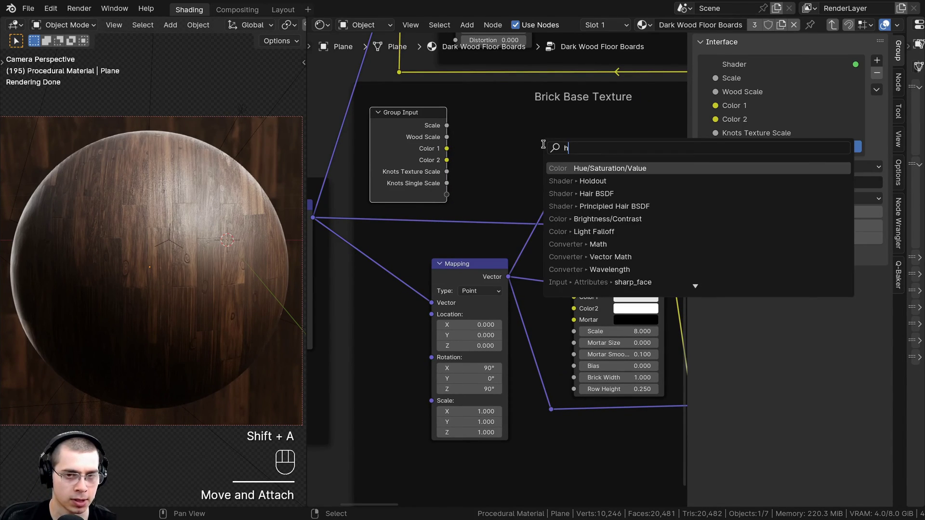
pyautogui.press('Return')
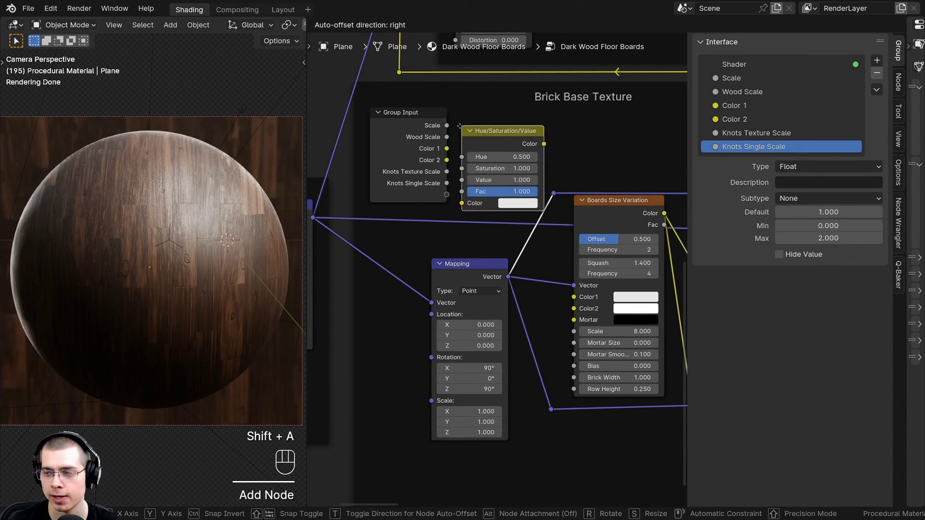
pyautogui.click(463, 127)
pyautogui.scroll(2, 603, 300)
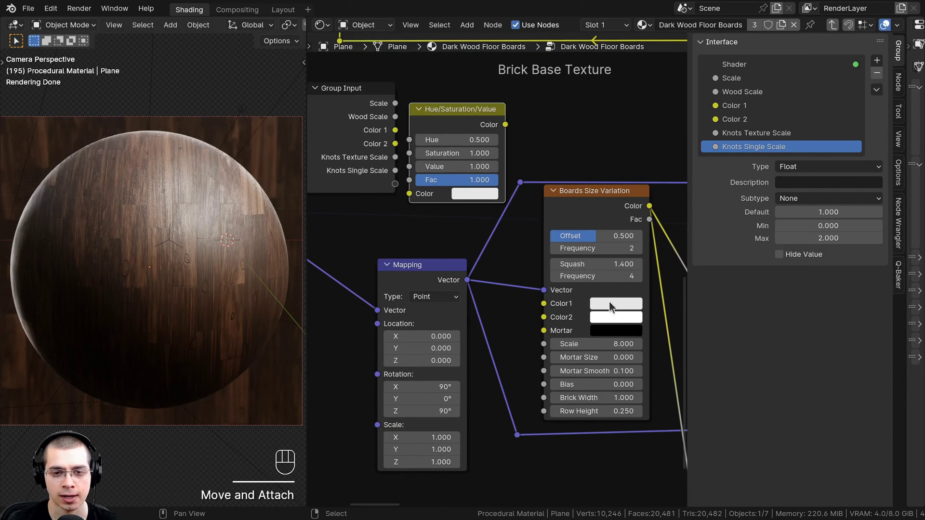
pyautogui.moveTo(609, 302); pyautogui.dragTo(497, 238)
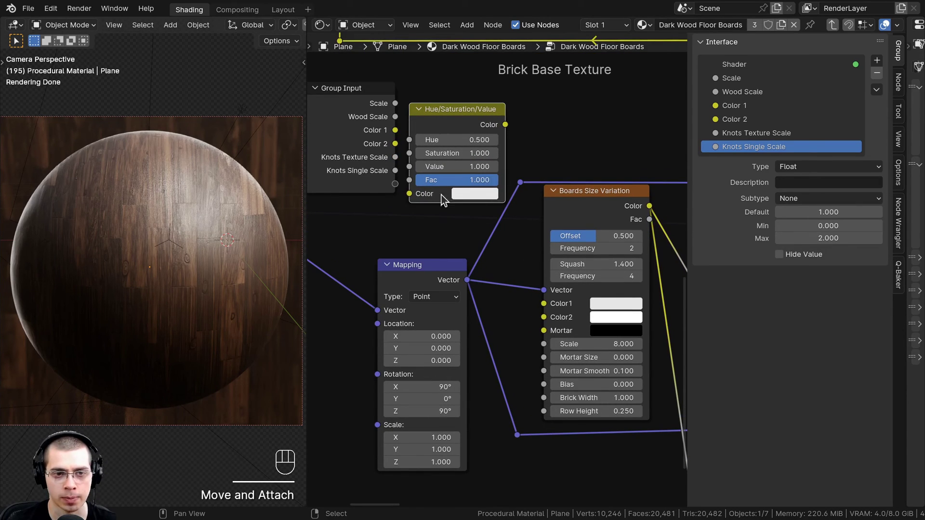
pyautogui.moveTo(451, 121); pyautogui.dragTo(450, 122)
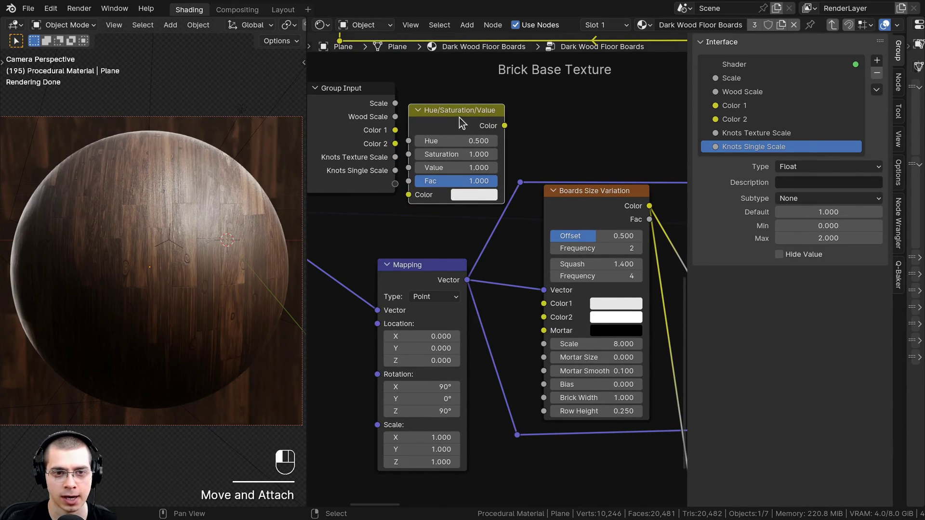
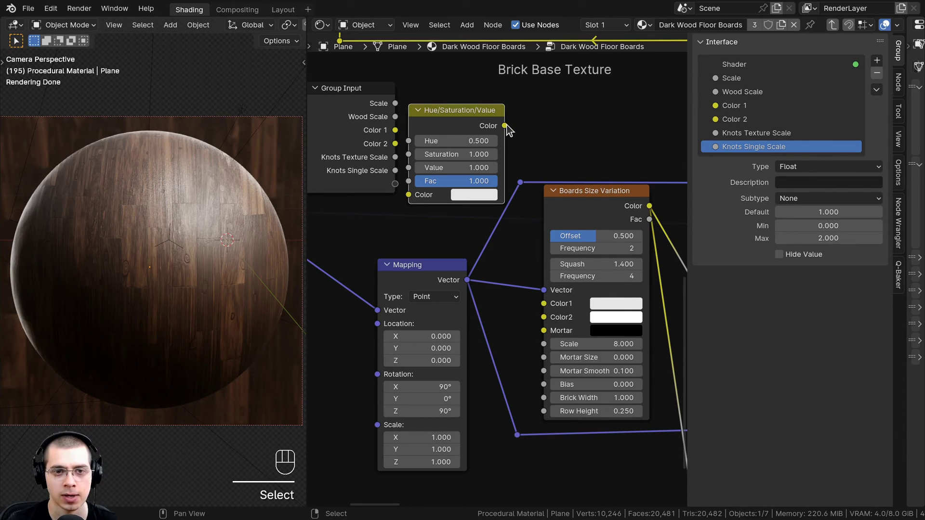
# Step: Link the Hue/Saturation/Value node's Color output to Color1 on Boards Size Variation and try other Value levels
pyautogui.moveTo(505, 126); pyautogui.dragTo(500, 208)
pyautogui.moveTo(539, 305); pyautogui.dragTo(539, 306)
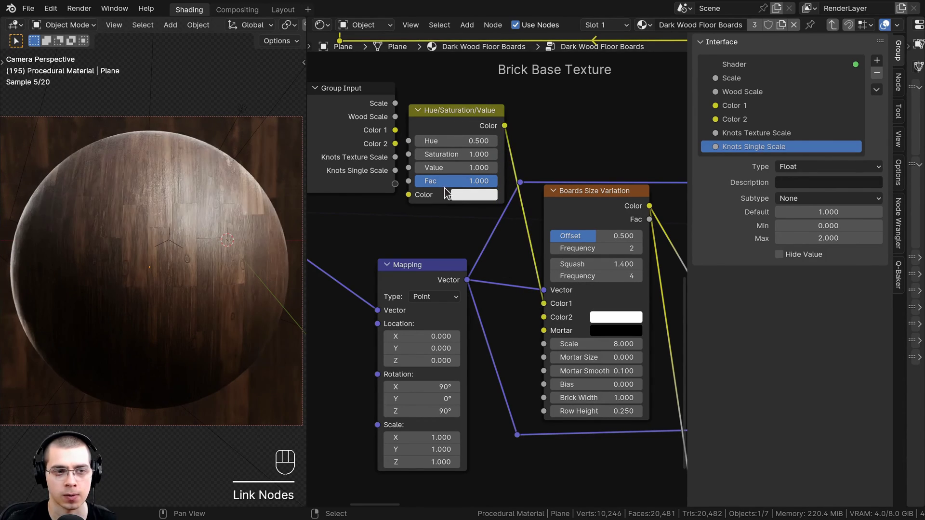
pyautogui.moveTo(409, 166); pyautogui.dragTo(524, 224, button='middle')
pyautogui.moveTo(477, 152); pyautogui.dragTo(479, 170)
pyautogui.scroll(2, 554, 222)
pyautogui.moveTo(600, 224); pyautogui.dragTo(554, 224)
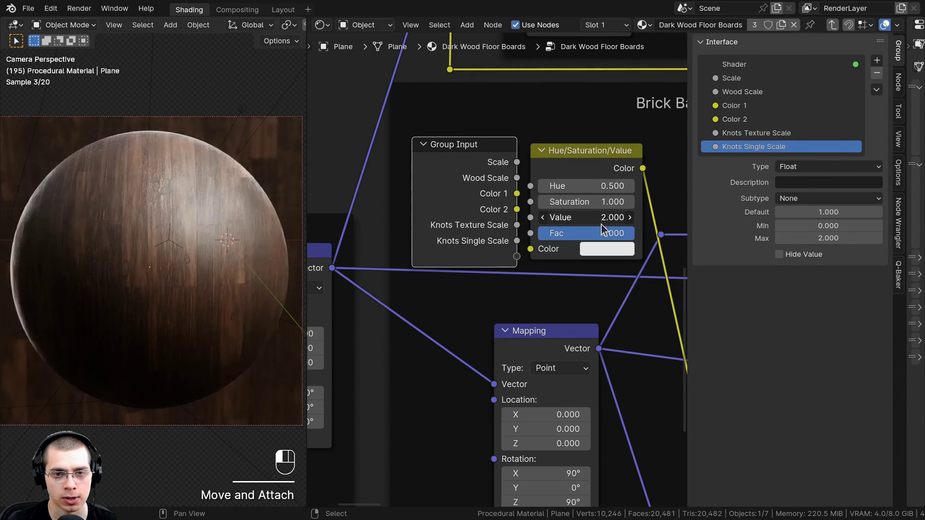
# Step: Expose the Hue/Saturation/Value node's Value as a group input and rename it "Floor Boards Length"
pyautogui.moveTo(530, 217); pyautogui.dragTo(517, 257)
pyautogui.moveTo(488, 223); pyautogui.dragTo(479, 217)
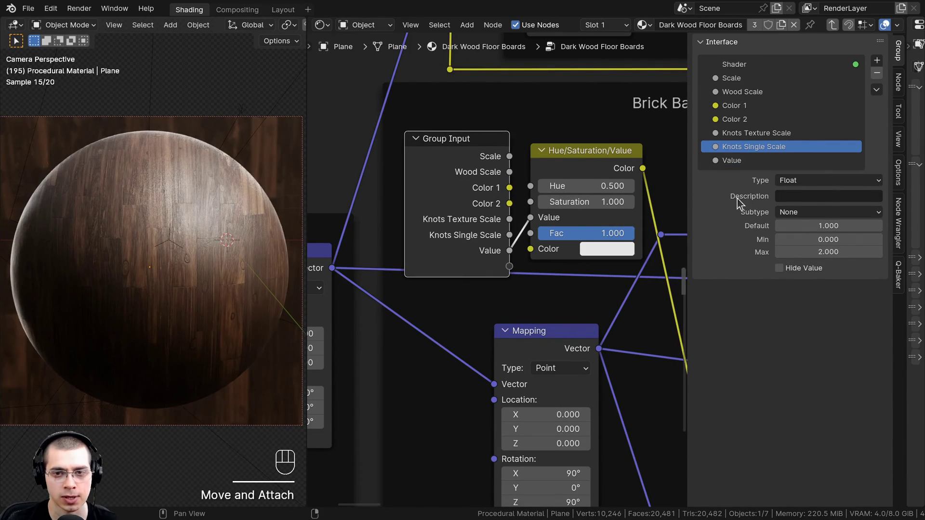
pyautogui.doubleClick(732, 160)
pyautogui.write('Floor Boards Length')
pyautogui.press('Return')
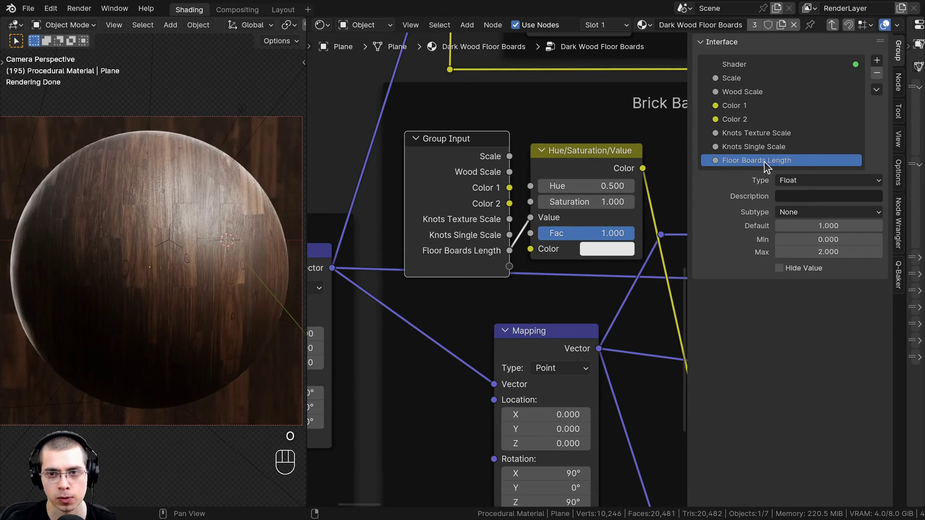
# Step: Check the Floor Boards Length input on the outer group node and return inside the group
pyautogui.moveTo(487, 188); pyautogui.dragTo(486, 187)
pyautogui.press('Tab')
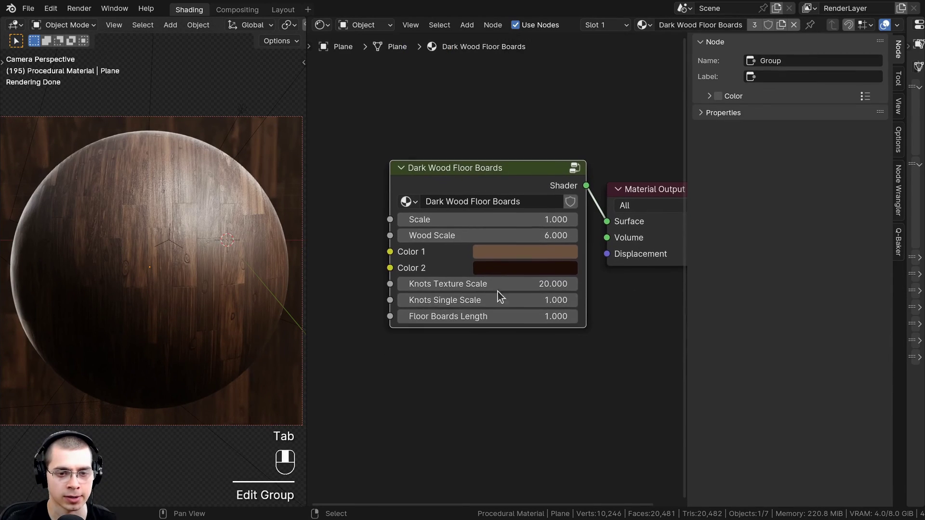
pyautogui.moveTo(456, 319)
pyautogui.keyDown('shift'); pyautogui.mouseDown()
pyautogui.moveTo(481, 319)
pyautogui.moveTo(445, 318)
pyautogui.moveTo(455, 319)
pyautogui.mouseUp(); pyautogui.keyUp('shift')
pyautogui.press('Tab')
# Step: Duplicate the Group Input node in the Brick Base Texture frame and place the copy just below Boards Size Variation
pyautogui.moveTo(480, 215); pyautogui.dragTo(481, 215)
pyautogui.scroll(-4, 481, 216)
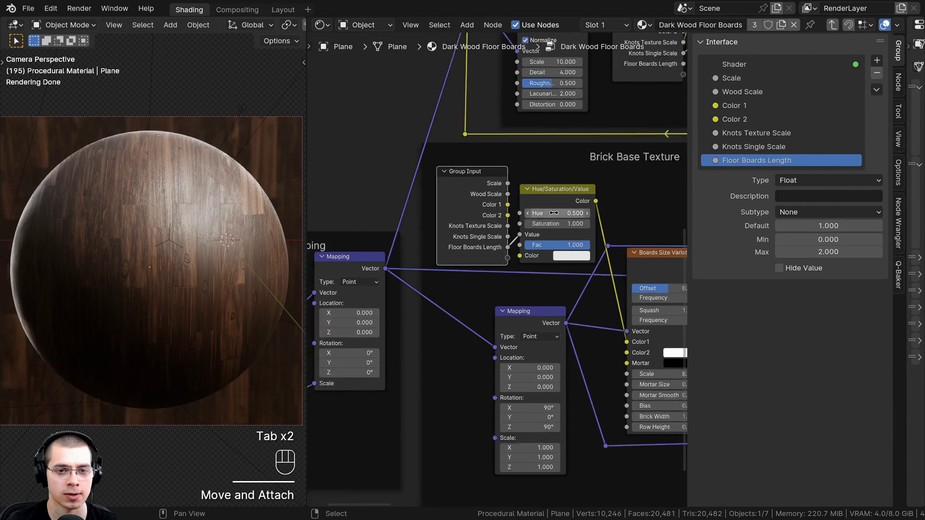
pyautogui.moveTo(481, 215); pyautogui.dragTo(415, 160, button='middle')
pyautogui.hotkey('shift', 'd')
pyautogui.click(539, 373)
pyautogui.scroll(4, 493, 268)
pyautogui.moveTo(540, 373); pyautogui.dragTo(515, 271, button='middle')
pyautogui.press('g')
pyautogui.click(530, 264)
pyautogui.press('g')
pyautogui.click(488, 269)
# Step: Try other Row Height values on the Floor Boards and Main Brick Texture nodes to preview the board width
pyautogui.scroll(-4, 513, 325)
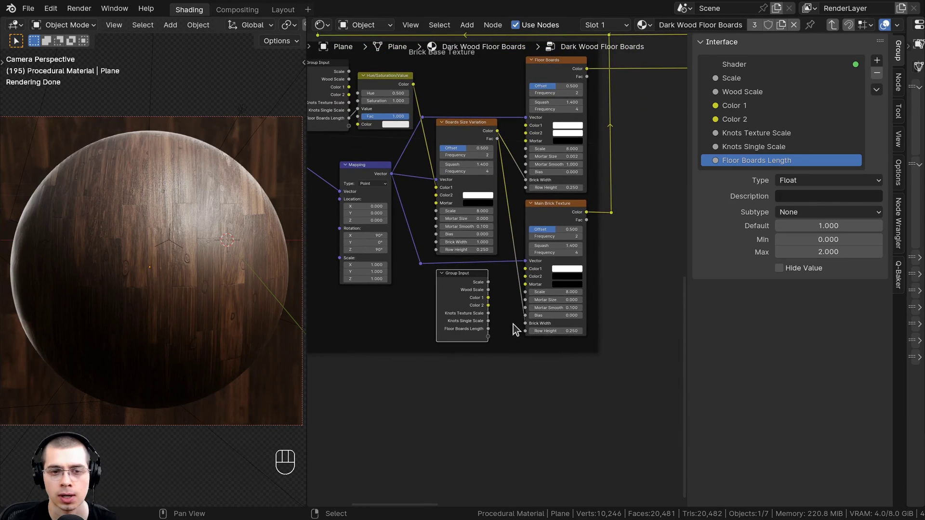
pyautogui.scroll(2, 501, 319)
pyautogui.scroll(1, 497, 316)
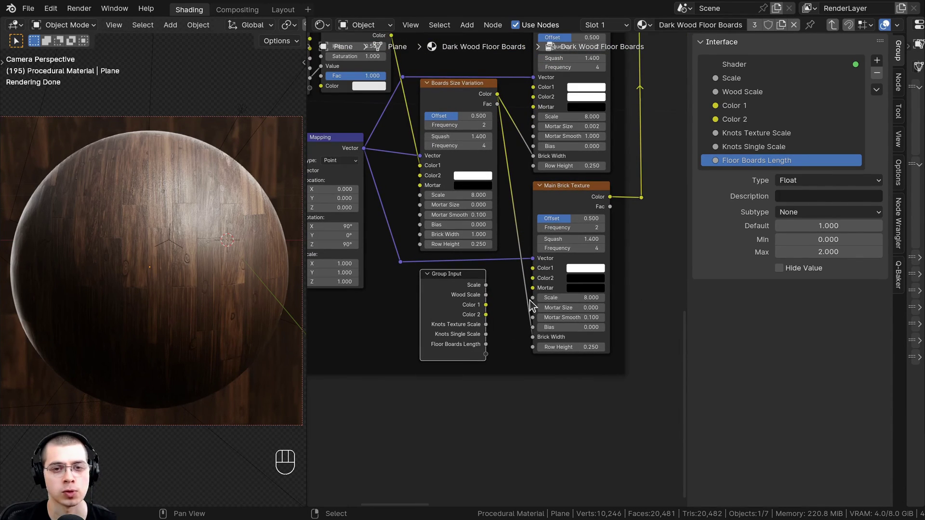
pyautogui.scroll(1, 568, 171)
pyautogui.moveTo(584, 148)
pyautogui.keyDown('shift'); pyautogui.mouseDown()
pyautogui.moveTo(597, 147)
pyautogui.moveTo(585, 148)
pyautogui.mouseUp(); pyautogui.keyUp('shift')
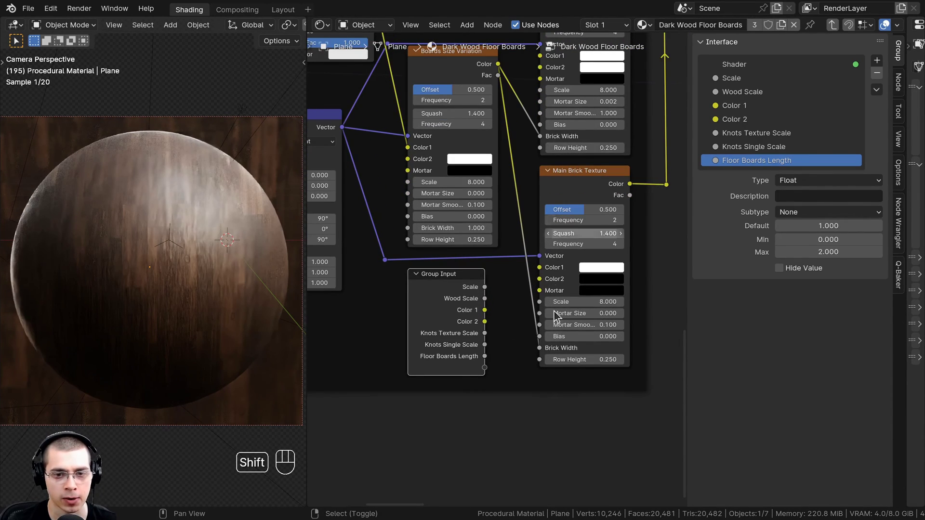
pyautogui.moveTo(568, 359)
pyautogui.mouseDown()
pyautogui.moveTo(598, 359)
pyautogui.moveTo(578, 359)
pyautogui.mouseUp()
pyautogui.rightClick(580, 359)
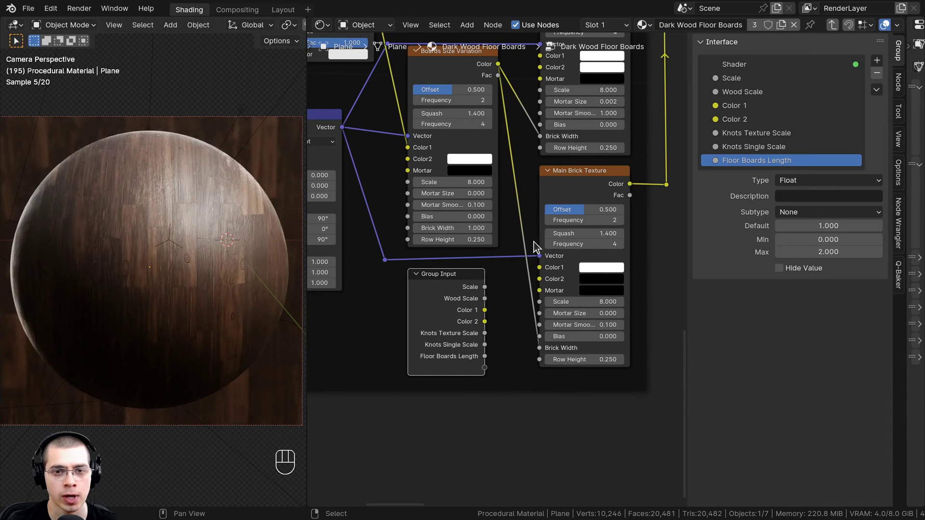
# Step: Expose the Floor Boards node's Row Height as a new group input on the lower Group Input node
pyautogui.moveTo(537, 245); pyautogui.dragTo(541, 235, button='middle')
pyautogui.moveTo(544, 139); pyautogui.dragTo(536, 192)
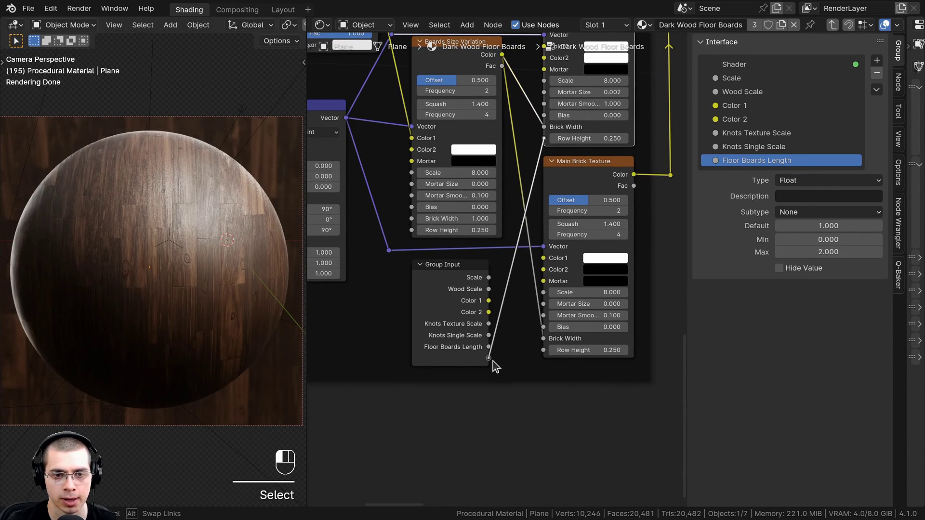
pyautogui.moveTo(493, 361); pyautogui.dragTo(489, 358)
pyautogui.moveTo(552, 362); pyautogui.dragTo(561, 342, button='middle')
pyautogui.scroll(1, 562, 343)
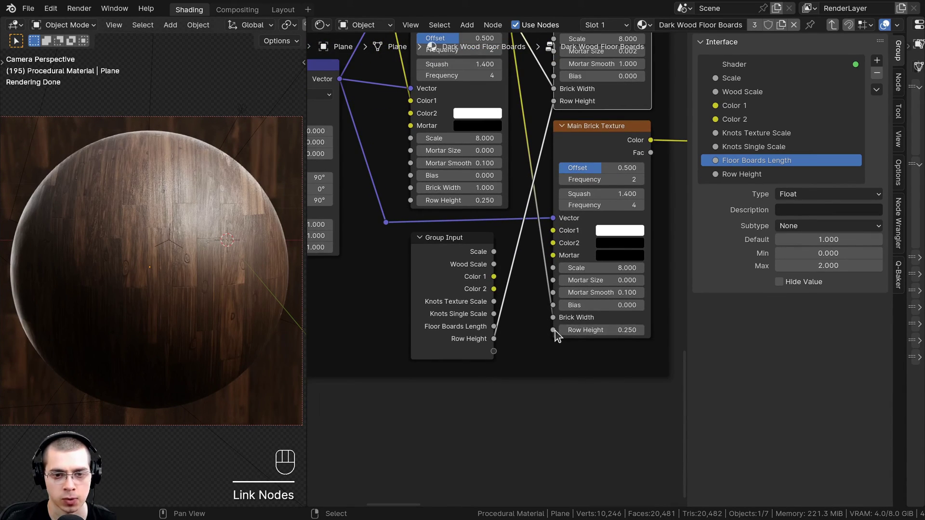
pyautogui.moveTo(554, 330); pyautogui.dragTo(493, 339)
pyautogui.moveTo(477, 278); pyautogui.dragTo(482, 274)
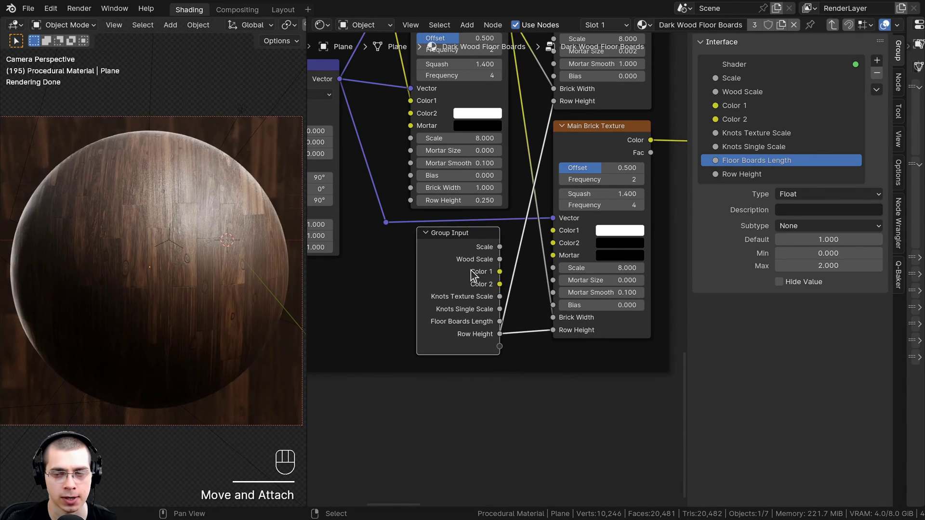
pyautogui.hotkey('ctrl', 'z')
pyautogui.hotkey('ctrl', 'z')
pyautogui.hotkey('ctrl', 'z')
# Step: Link the Row Height group input to Row Height on both the Main Brick Texture and Boards Size Variation nodes
pyautogui.moveTo(554, 328); pyautogui.dragTo(493, 339)
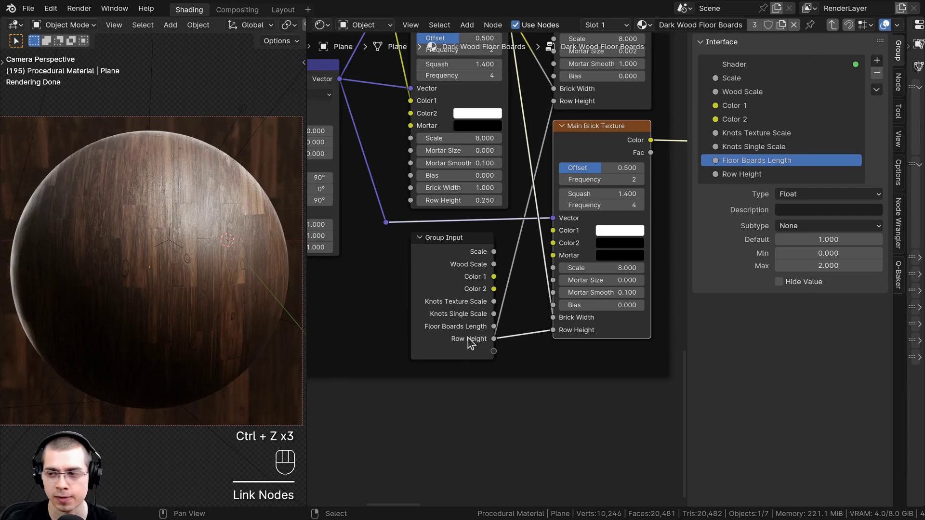
pyautogui.moveTo(441, 201); pyautogui.dragTo(513, 186, button='middle')
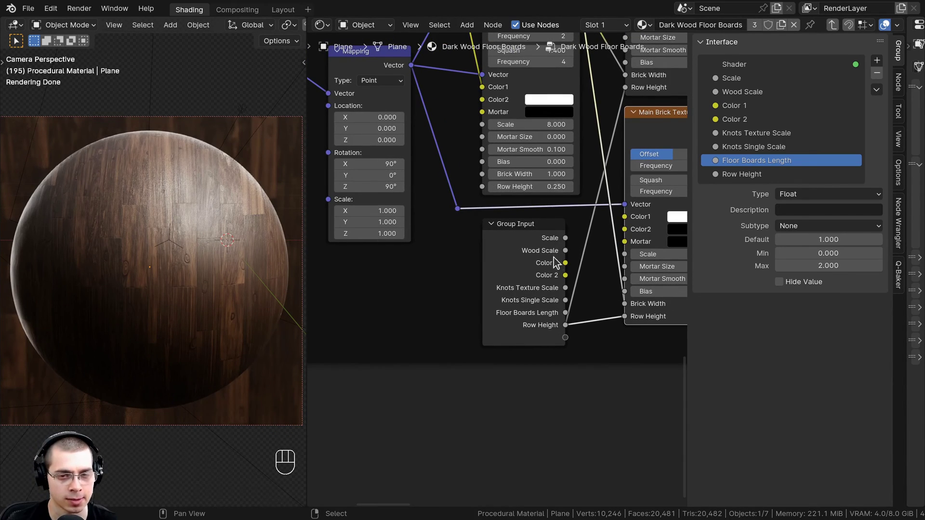
pyautogui.moveTo(489, 189); pyautogui.dragTo(520, 188)
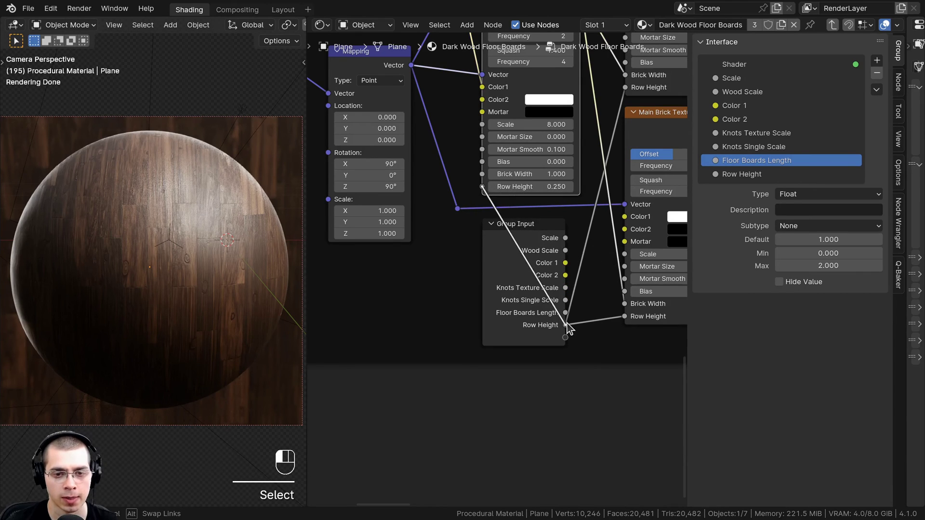
pyautogui.moveTo(567, 323); pyautogui.dragTo(566, 325)
# Step: Shift the brick Mapping node up and left, and place the lower Group Input node directly beneath it
pyautogui.click(543, 277)
pyautogui.scroll(-1, 534, 273)
pyautogui.press('g')
pyautogui.click(474, 275)
pyautogui.scroll(-4, 477, 270)
pyautogui.moveTo(527, 149); pyautogui.dragTo(505, 176, button='middle')
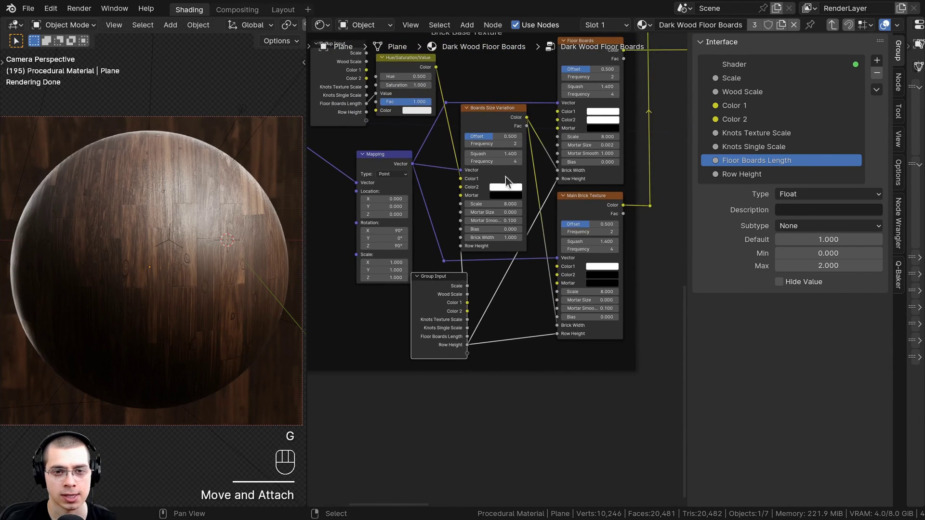
pyautogui.press('g')
pyautogui.rightClick(398, 187)
pyautogui.moveTo(397, 186); pyautogui.dragTo(412, 186, button='middle')
pyautogui.click(403, 151)
pyautogui.press('g')
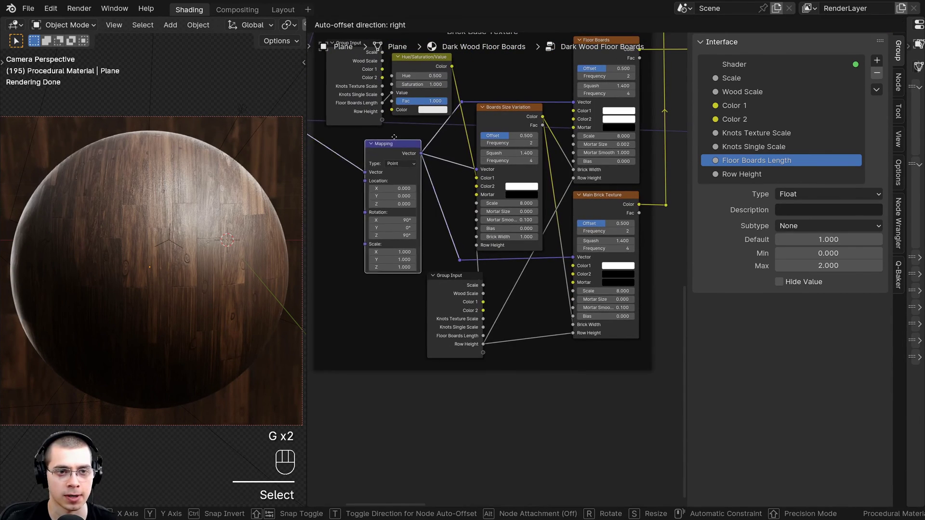
pyautogui.moveTo(394, 137); pyautogui.dragTo(374, 131)
pyautogui.moveTo(466, 304); pyautogui.dragTo(387, 307)
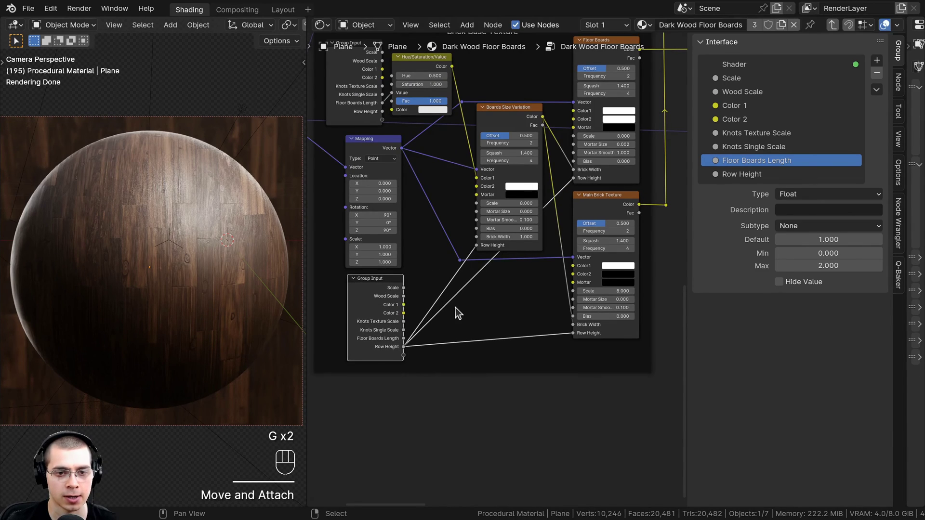
# Step: Add two reroute points to the Floor Boards Row Height link and route it neatly around Boards Size Variation
pyautogui.scroll(1, 458, 313)
pyautogui.keyDown('shift'); pyautogui.moveTo(481, 312); pyautogui.dragTo(475, 299, button='right'); pyautogui.keyUp('shift')
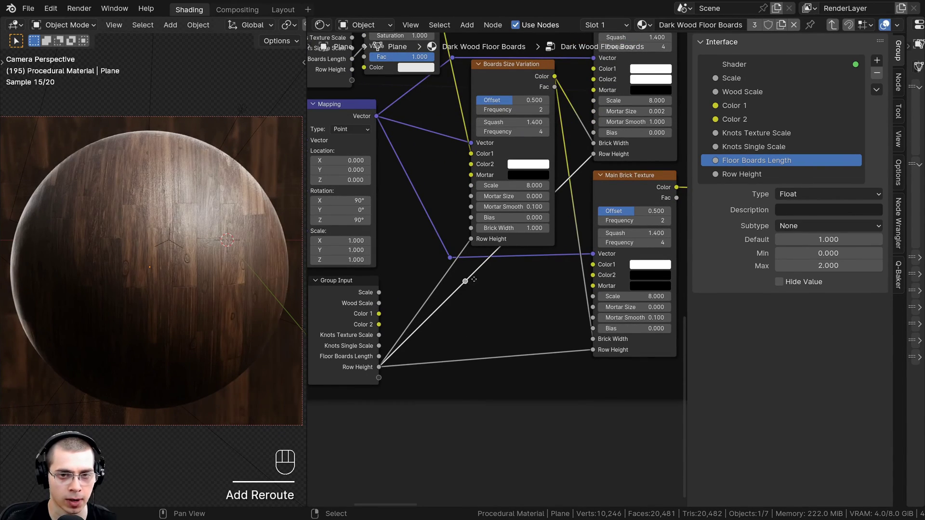
pyautogui.click(475, 280)
pyautogui.press('g')
pyautogui.click(562, 306)
pyautogui.keyDown('shift'); pyautogui.moveTo(586, 221); pyautogui.dragTo(575, 193, button='right'); pyautogui.keyUp('shift')
pyautogui.press('a')
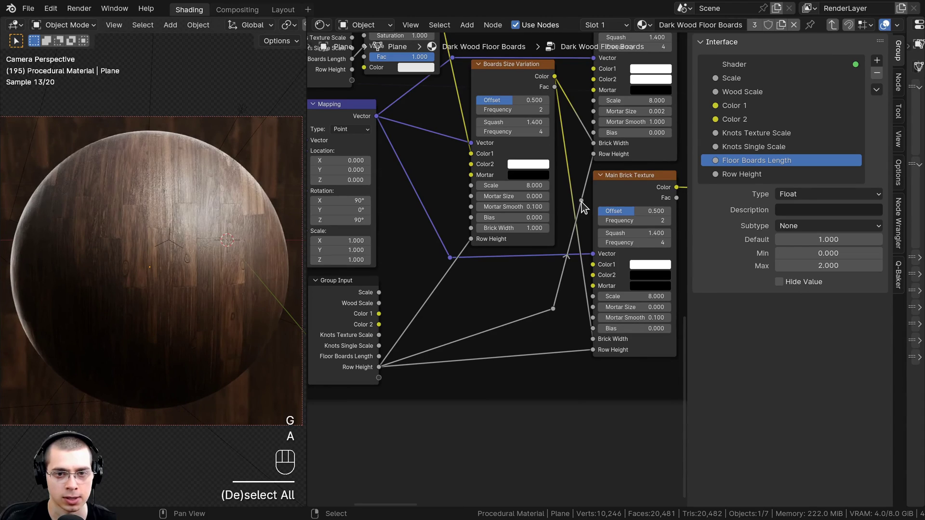
pyautogui.press('g')
pyautogui.press('g')
pyautogui.click(574, 331)
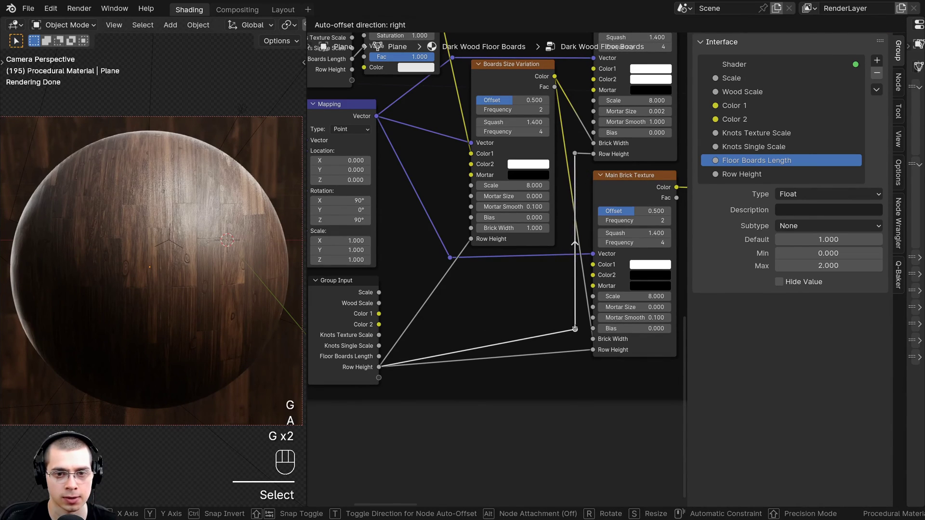
# Step: Rename the Row Height group input to "Floor Boards Width"
pyautogui.press('Tab')
pyautogui.press('Tab')
pyautogui.doubleClick(741, 174)
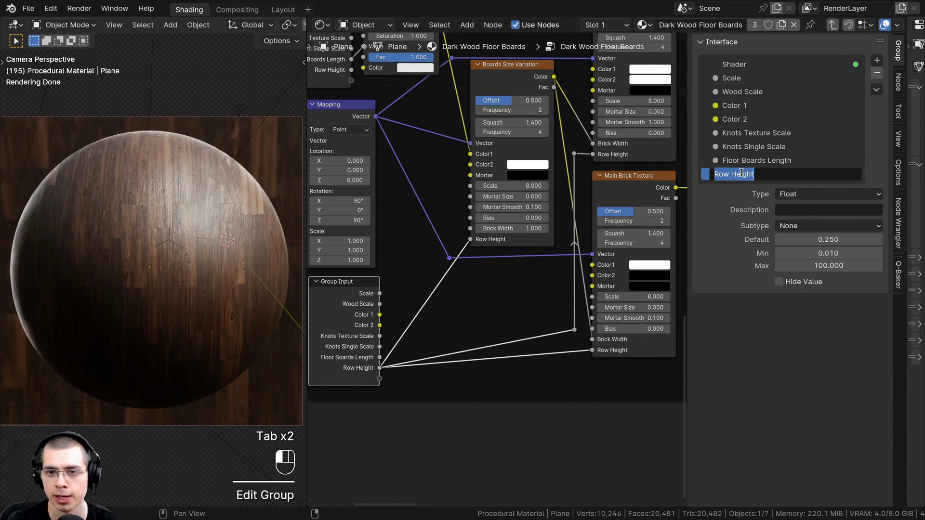
pyautogui.write('Floor Boards Width')
pyautogui.press('Return')
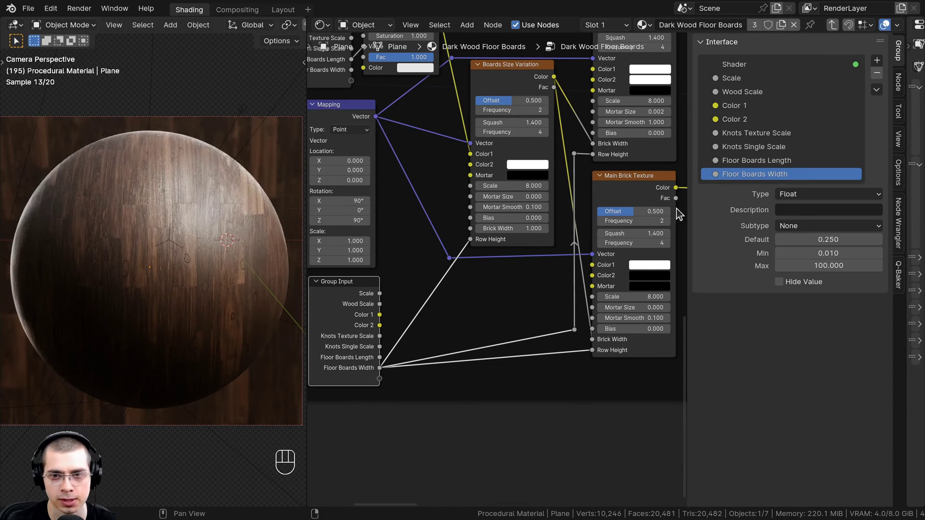
# Step: Leave the node group and try other Floor Boards Width values on the group node to preview the effect
pyautogui.moveTo(504, 239); pyautogui.dragTo(503, 228, button='middle')
pyautogui.press('Tab')
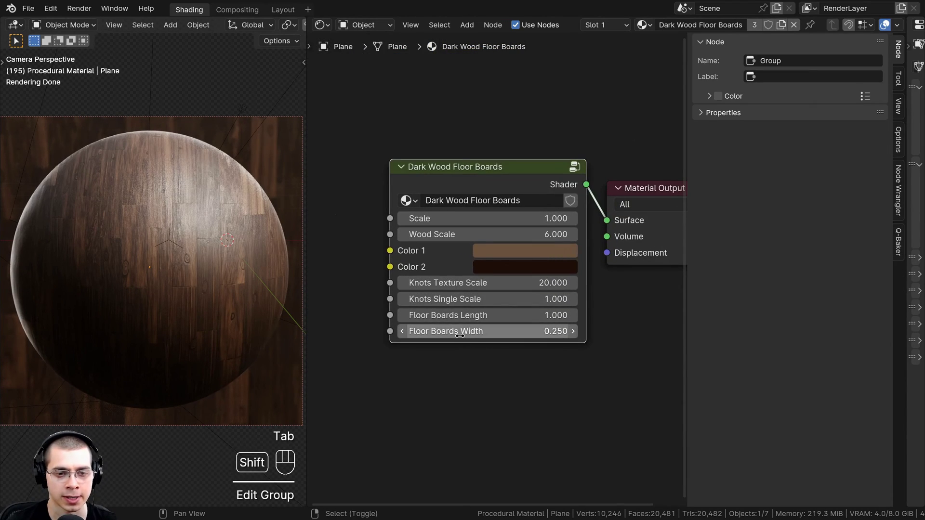
pyautogui.keyDown('shift'); pyautogui.moveTo(486, 331); pyautogui.dragTo(511, 331); pyautogui.keyUp('shift')
pyautogui.rightClick(487, 331)
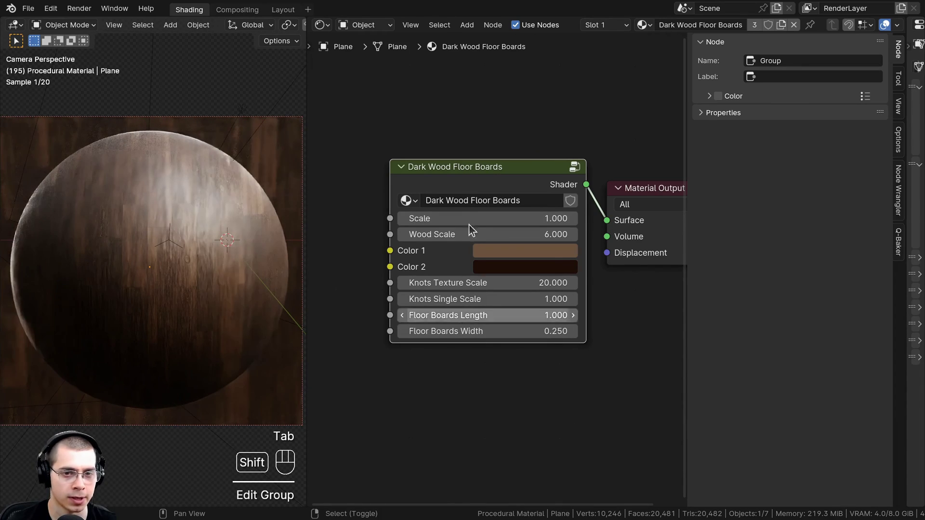
# Step: Reopen the node group and examine the Floor Boards, Main Brick Texture and Boards Size Variation nodes for further settings to expose
pyautogui.press('Tab')
pyautogui.scroll(-2, 457, 261)
pyautogui.moveTo(470, 232); pyautogui.dragTo(466, 258, button='middle')
pyautogui.scroll(3, 508, 190)
pyautogui.scroll(-2, 466, 239)
pyautogui.moveTo(592, 167); pyautogui.dragTo(505, 220, button='middle')
pyautogui.scroll(-1, 493, 276)
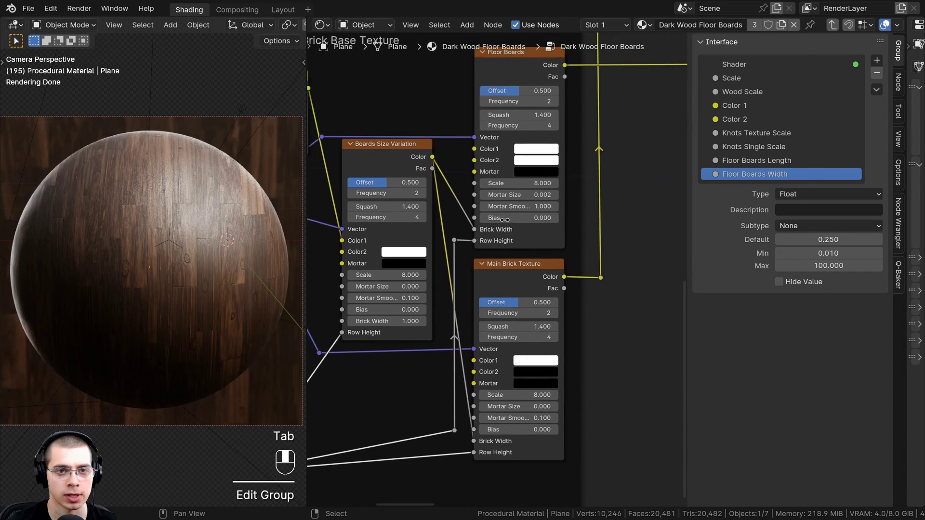
pyautogui.scroll(-1, 504, 220)
pyautogui.click(514, 89)
pyautogui.click(516, 272)
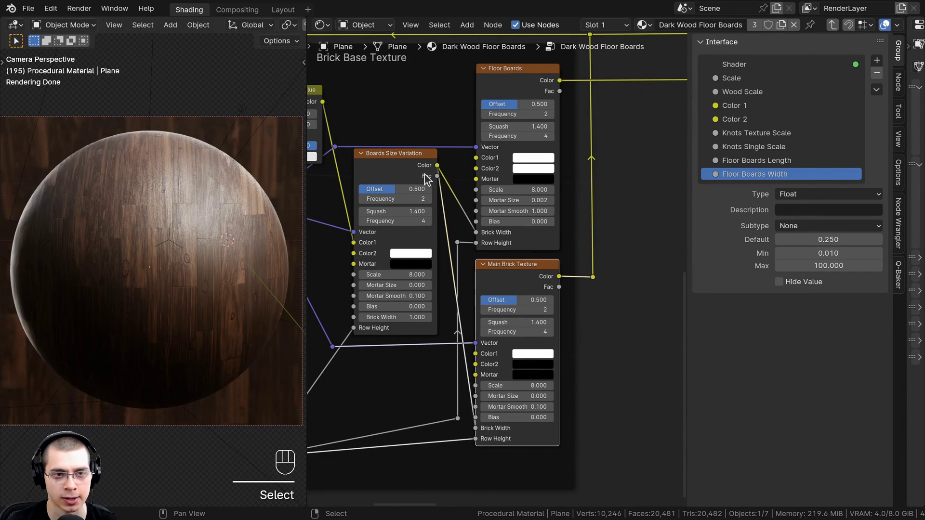
pyautogui.moveTo(404, 164); pyautogui.dragTo(403, 166)
pyautogui.moveTo(505, 197); pyautogui.dragTo(515, 171, button='middle')
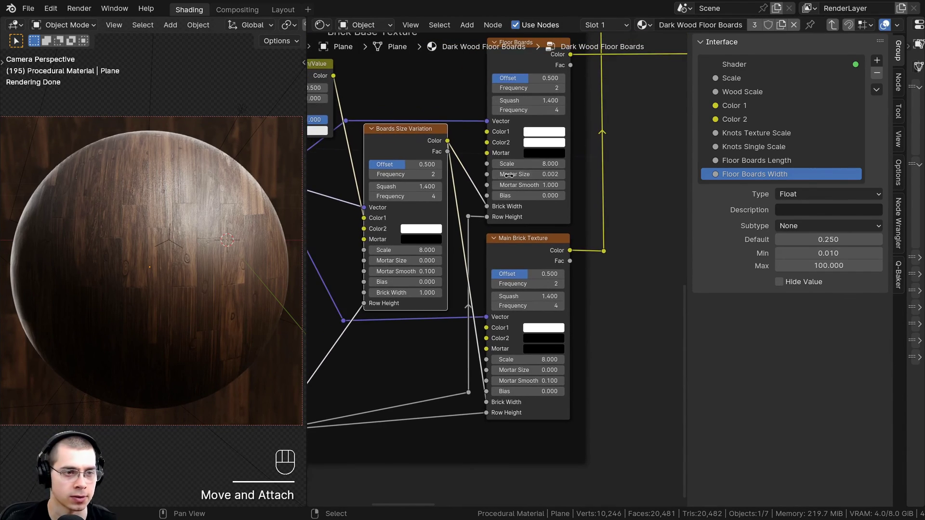
pyautogui.scroll(2, 371, 191)
# Step: Try other Mortar Size values on the Floor Boards node to preview the gaps between boards
pyautogui.moveTo(371, 190); pyautogui.dragTo(407, 250, button='middle')
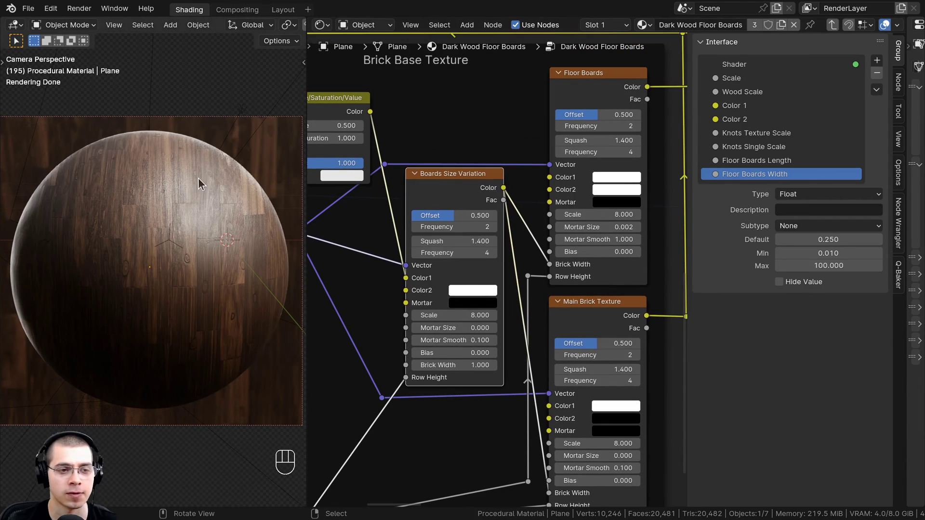
pyautogui.scroll(3, 578, 280)
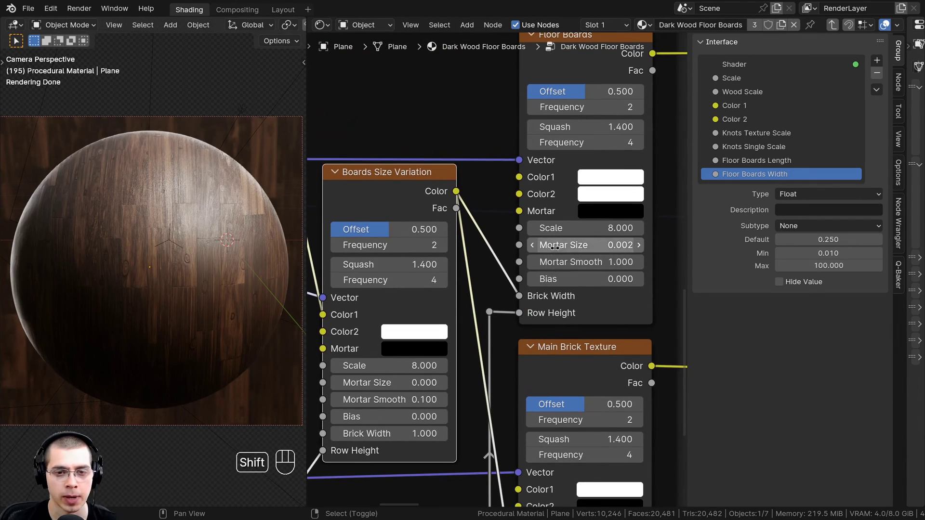
pyautogui.keyDown('shift'); pyautogui.moveTo(586, 245); pyautogui.dragTo(633, 245); pyautogui.keyUp('shift')
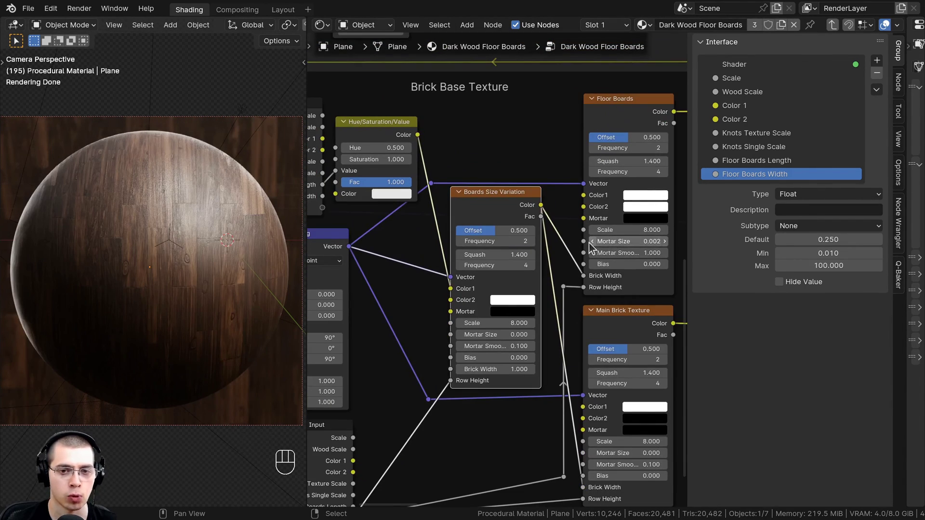
# Step: Expose the Floor Boards node's Mortar Size as a group input and rename it "Floor Boards Edge Size"
pyautogui.moveTo(584, 242); pyautogui.dragTo(509, 165)
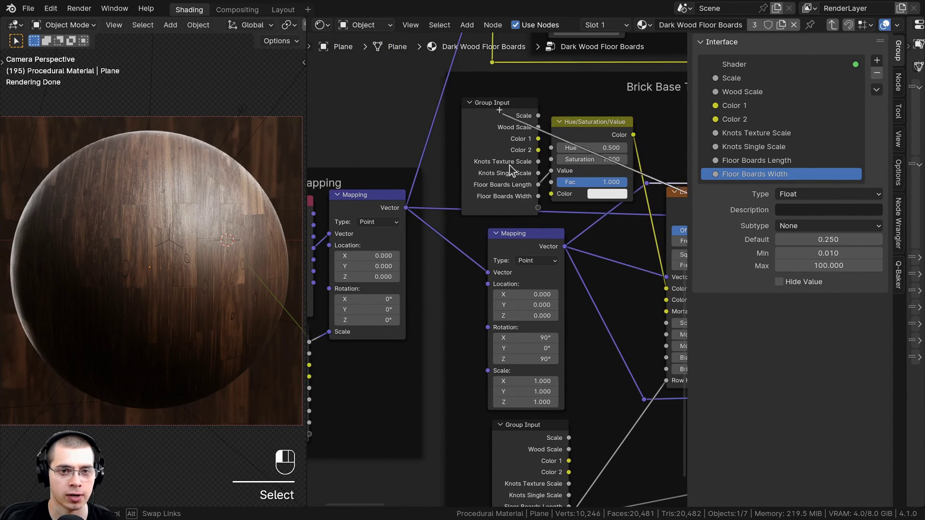
pyautogui.moveTo(529, 206); pyautogui.dragTo(532, 206)
pyautogui.scroll(2, 531, 207)
pyautogui.moveTo(531, 207); pyautogui.dragTo(435, 210, button='middle')
pyautogui.moveTo(418, 212); pyautogui.dragTo(419, 207)
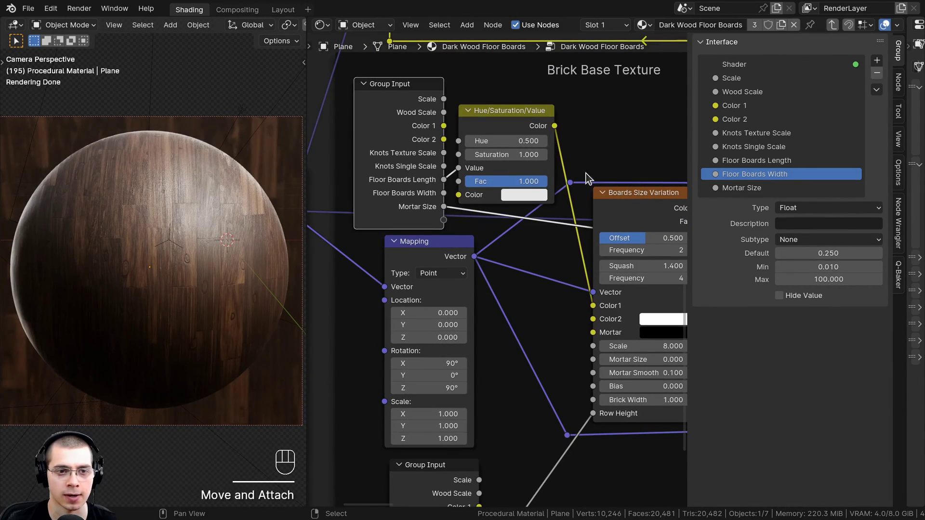
pyautogui.doubleClick(761, 188)
pyautogui.write('Floor Boards Edge Siz')
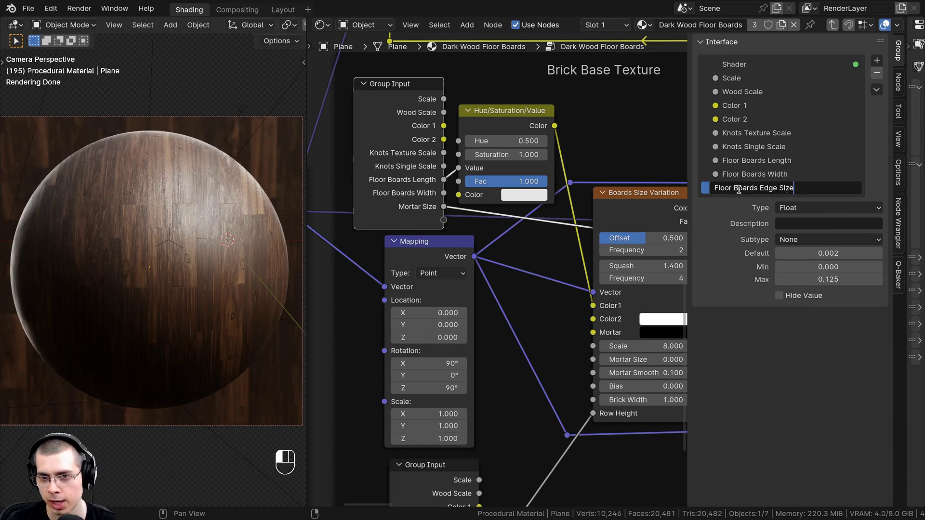
pyautogui.press('Return')
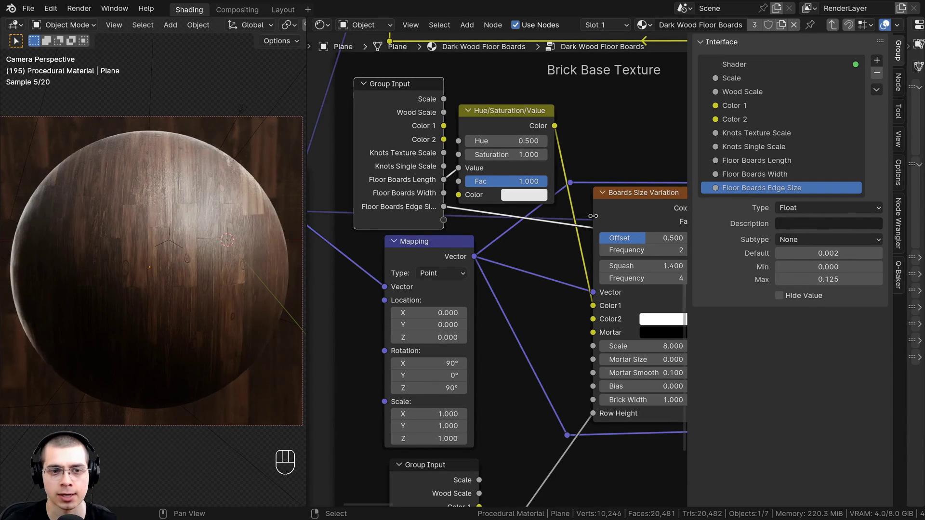
pyautogui.press('Tab')
pyautogui.press('Tab')
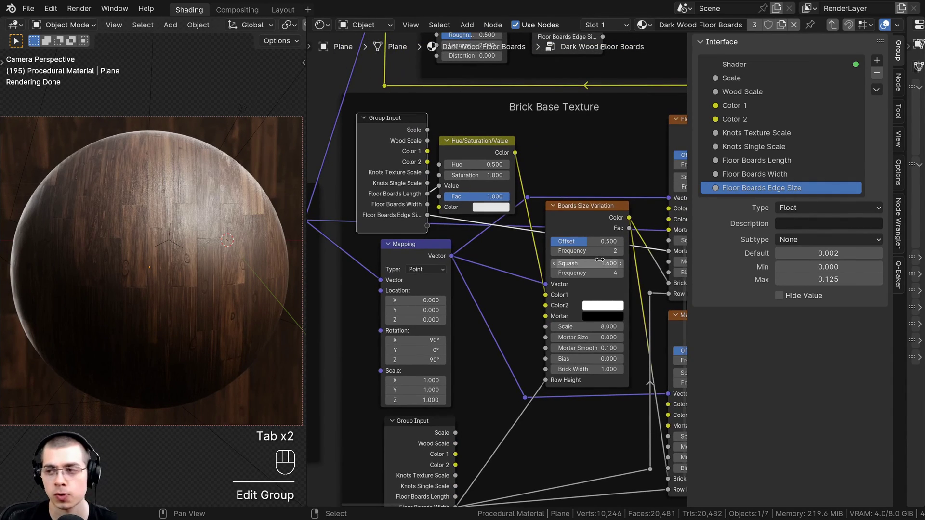
# Step: Duplicate the upper Group Input node of the Brick Base Texture frame and detach the copy from the frame
pyautogui.scroll(-4, 366, 239)
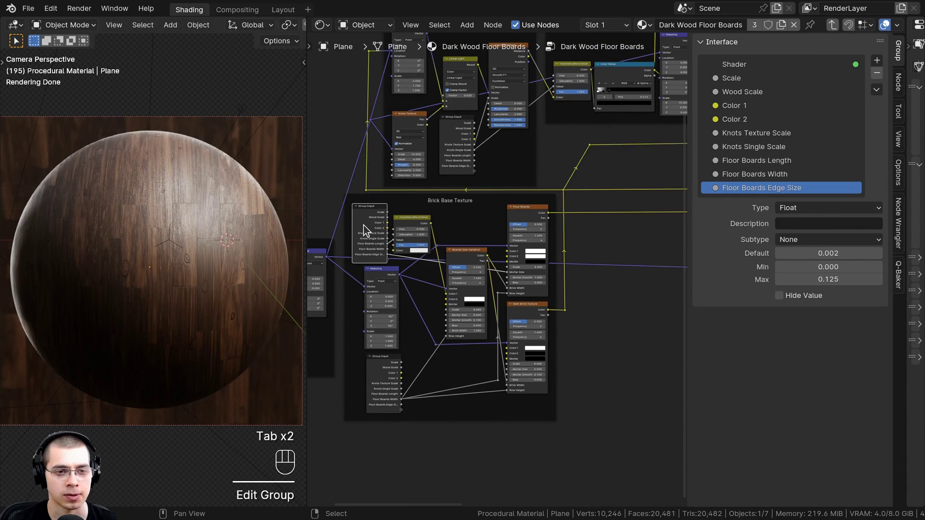
pyautogui.click(364, 225)
pyautogui.moveTo(385, 233); pyautogui.dragTo(436, 255, button='middle')
pyautogui.scroll(2, 436, 255)
pyautogui.hotkey('shift', 'd')
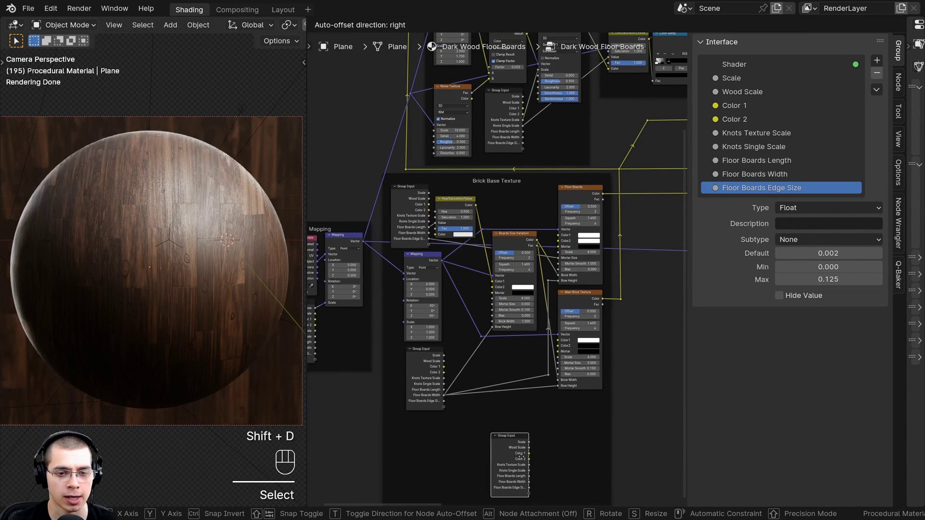
pyautogui.click(523, 457)
pyautogui.hotkey('alt', 'p')
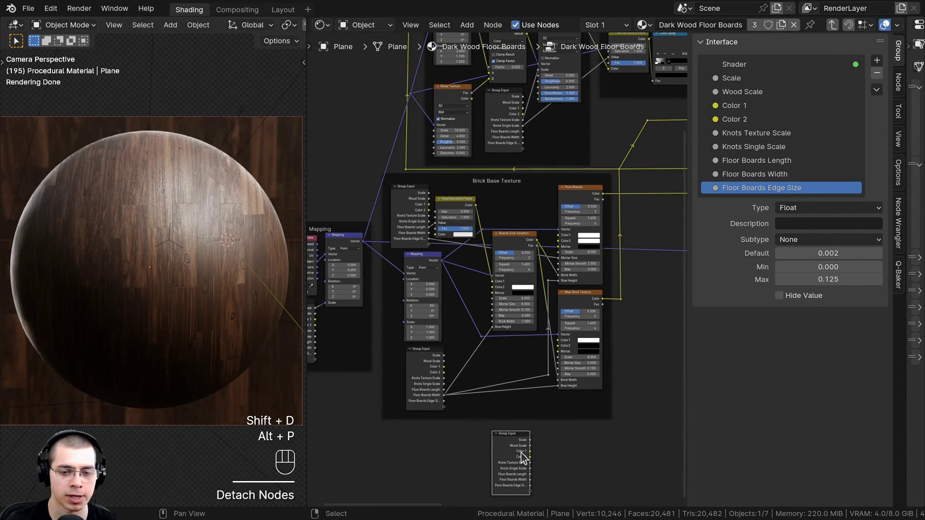
# Step: Move the copied Group Input node into the Roughness frame, below its last Color Ramp
pyautogui.scroll(-1, 542, 434)
pyautogui.moveTo(542, 434); pyautogui.dragTo(368, 398, button='middle')
pyautogui.press('g')
pyautogui.click(637, 271)
pyautogui.scroll(2, 439, 318)
pyautogui.moveTo(625, 262); pyautogui.dragTo(368, 314, button='middle')
pyautogui.press('g')
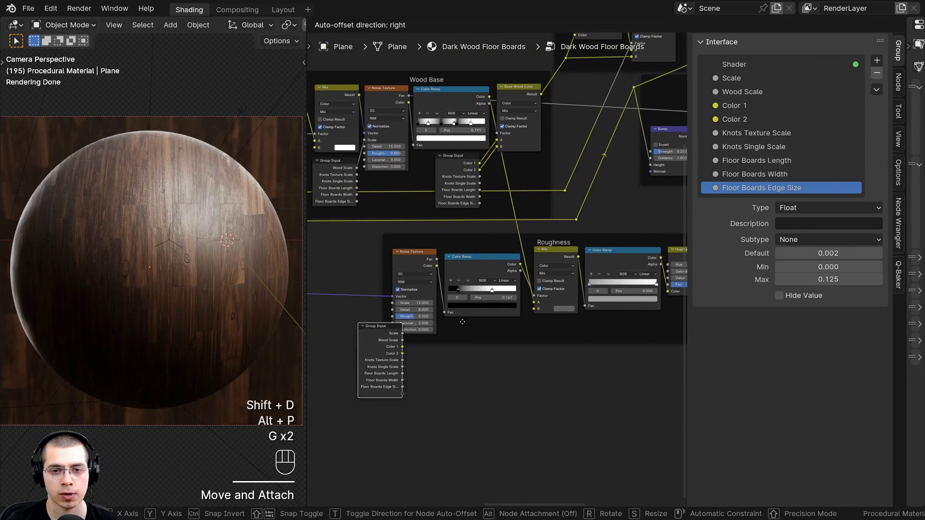
pyautogui.click(541, 334)
pyautogui.moveTo(615, 356); pyautogui.dragTo(438, 351, button='middle')
pyautogui.scroll(3, 438, 350)
pyautogui.press('g')
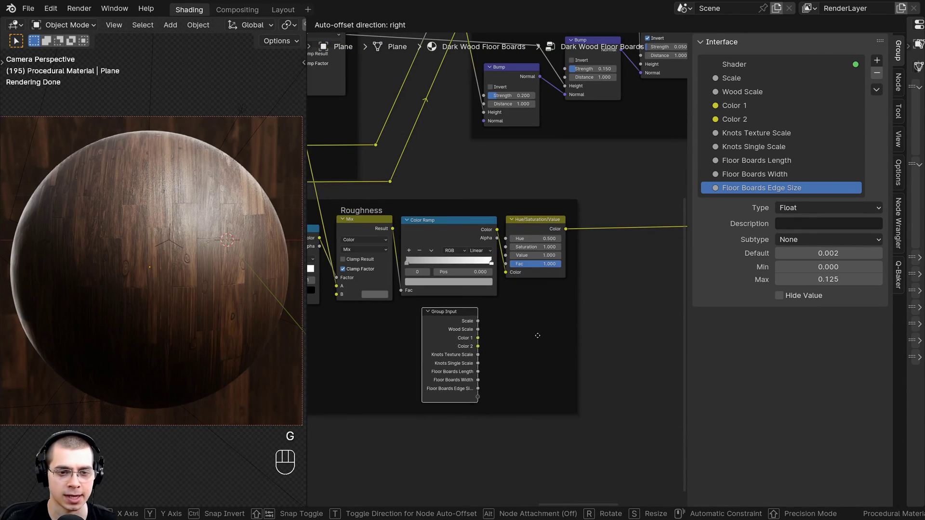
pyautogui.click(537, 334)
# Step: Expose the Value of the Roughness frame's Hue/Saturation/Value node as a group input and rename it "Roughness"
pyautogui.scroll(1, 363, 429)
pyautogui.moveTo(561, 293); pyautogui.dragTo(565, 282, button='middle')
pyautogui.scroll(1, 565, 282)
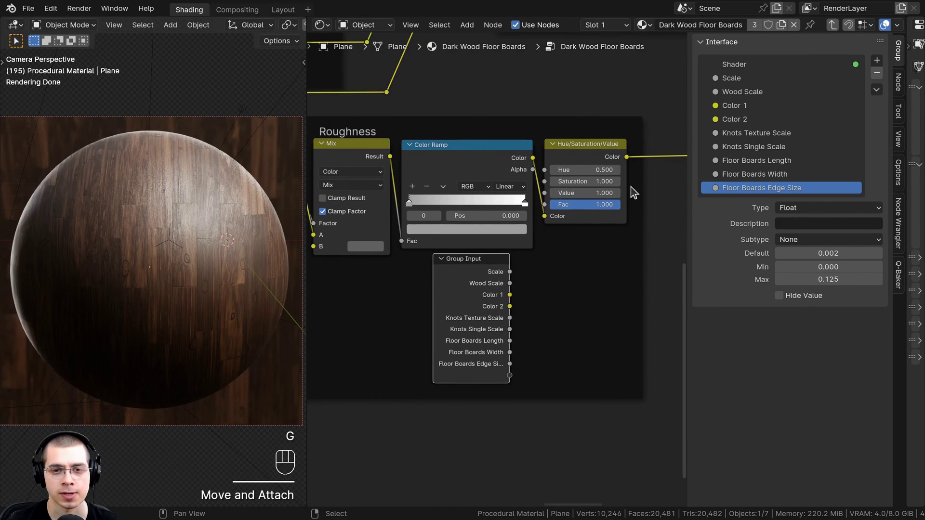
pyautogui.moveTo(589, 191)
pyautogui.mouseDown()
pyautogui.moveTo(560, 191)
pyautogui.moveTo(510, 393)
pyautogui.moveTo(508, 375)
pyautogui.mouseUp()
pyautogui.doubleClick(735, 202)
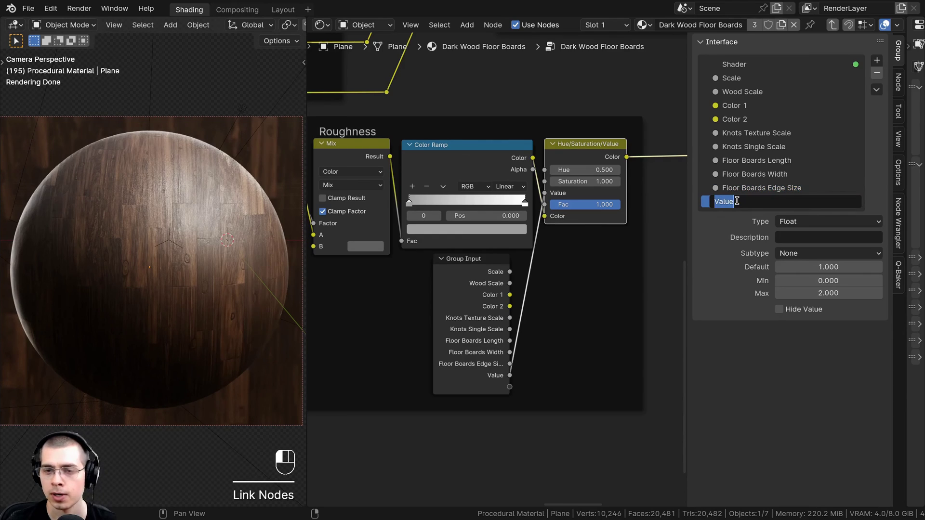
pyautogui.write('Roughness')
pyautogui.press('Return')
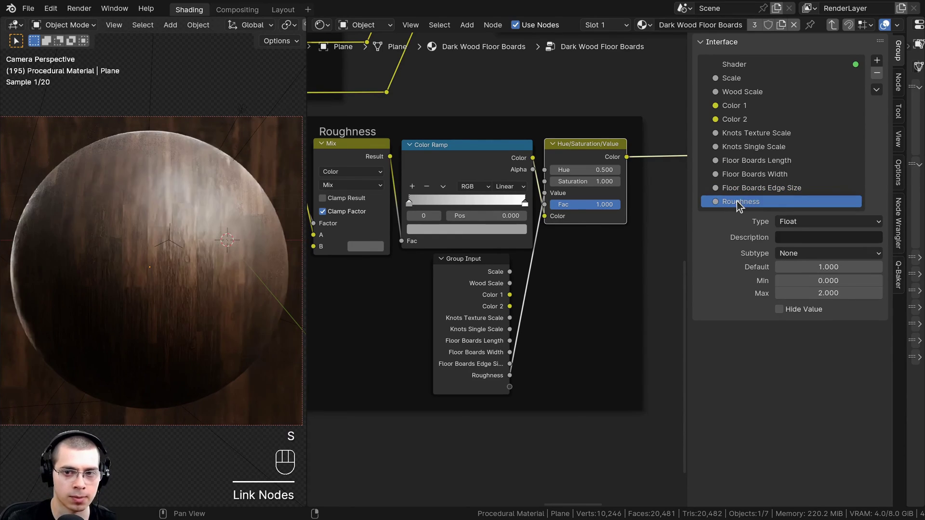
# Step: Duplicate the Roughness frame's Group Input node, detach the copy and place it in the Bump frame before the first Bump node
pyautogui.press('a')
pyautogui.scroll(-2, 477, 315)
pyautogui.moveTo(477, 315); pyautogui.dragTo(460, 327, button='middle')
pyautogui.hotkey('shift', 'd')
pyautogui.click(559, 342)
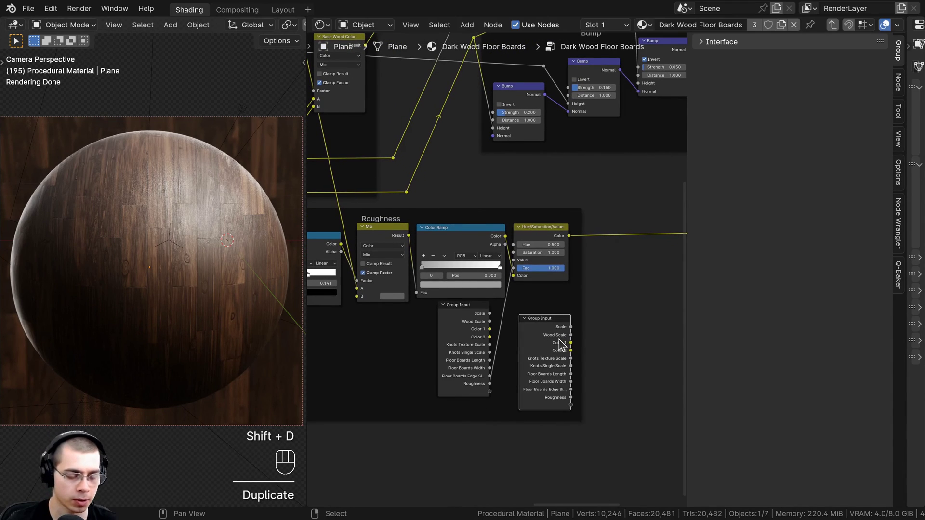
pyautogui.hotkey('alt', 'p')
pyautogui.moveTo(579, 349); pyautogui.dragTo(572, 440, button='middle')
pyautogui.press('g')
pyautogui.click(571, 145)
pyautogui.press('g')
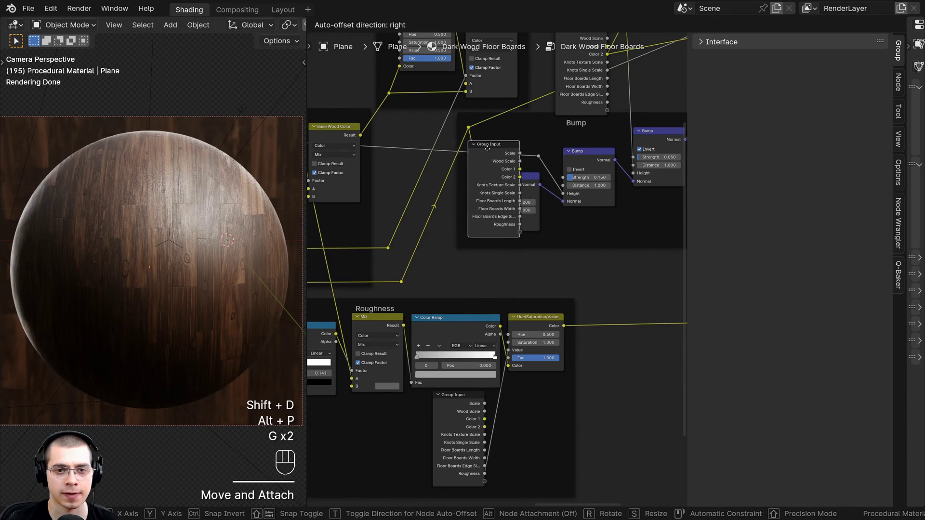
pyautogui.click(451, 182)
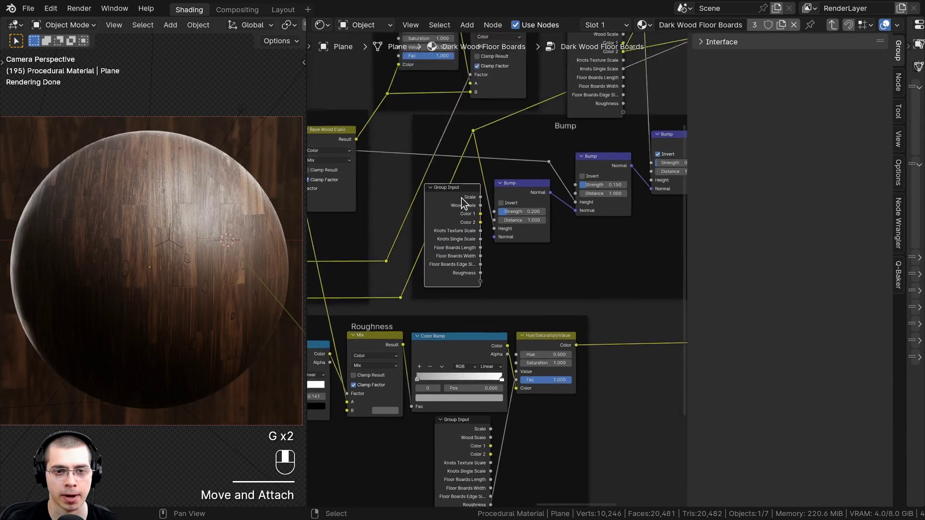
# Step: Expose the Strength of the last, inverted Bump node as a group input and rename it "Knots Bump Strength"
pyautogui.scroll(3, 470, 206)
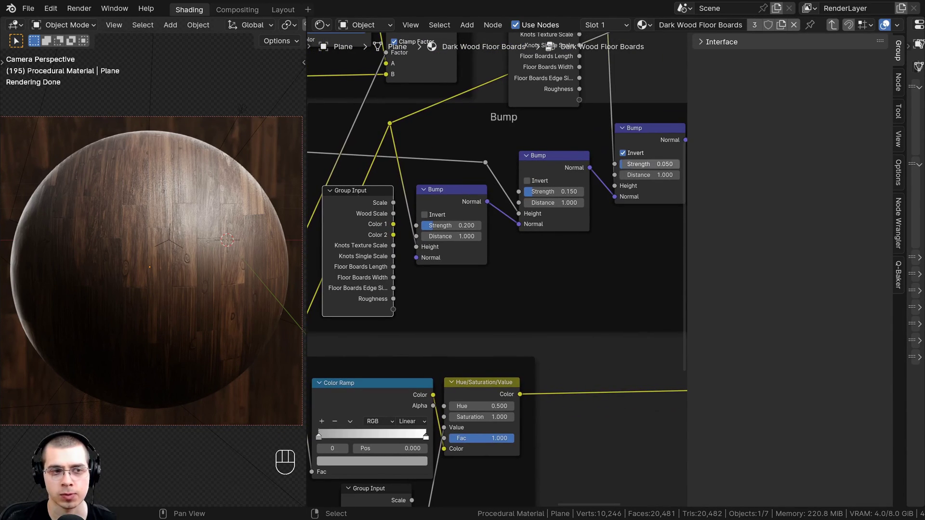
pyautogui.moveTo(640, 164); pyautogui.dragTo(459, 310)
pyautogui.moveTo(390, 310); pyautogui.dragTo(393, 311)
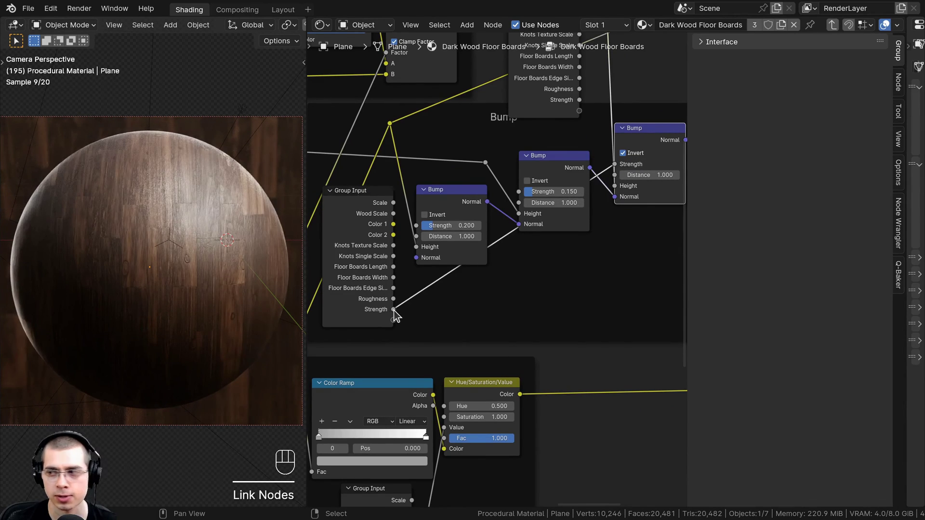
pyautogui.press('g')
pyautogui.press('Escape')
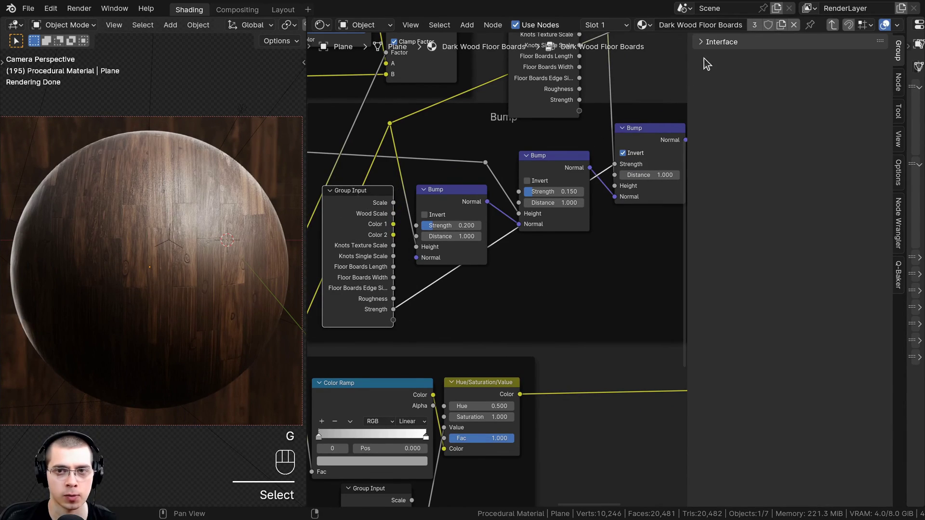
pyautogui.click(703, 42)
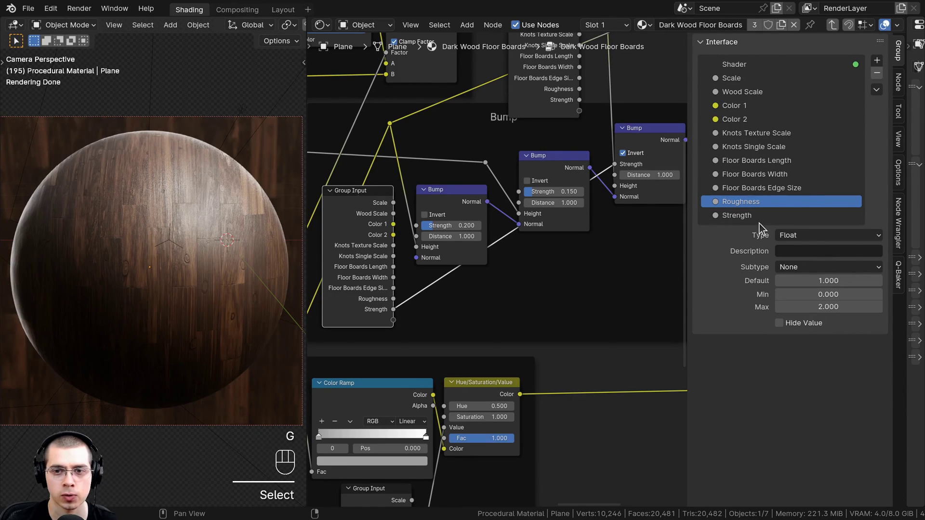
pyautogui.click(736, 215)
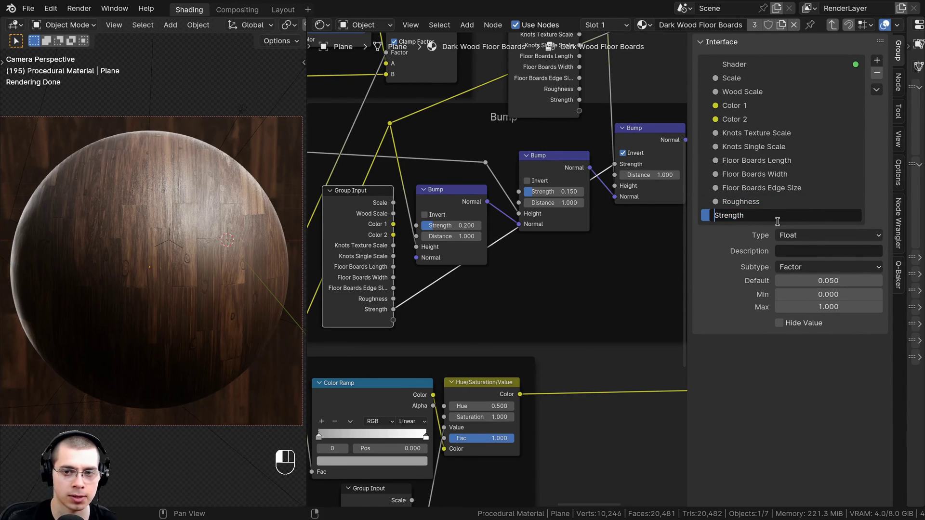
pyautogui.write('Knots Bump')
pyautogui.press('Return')
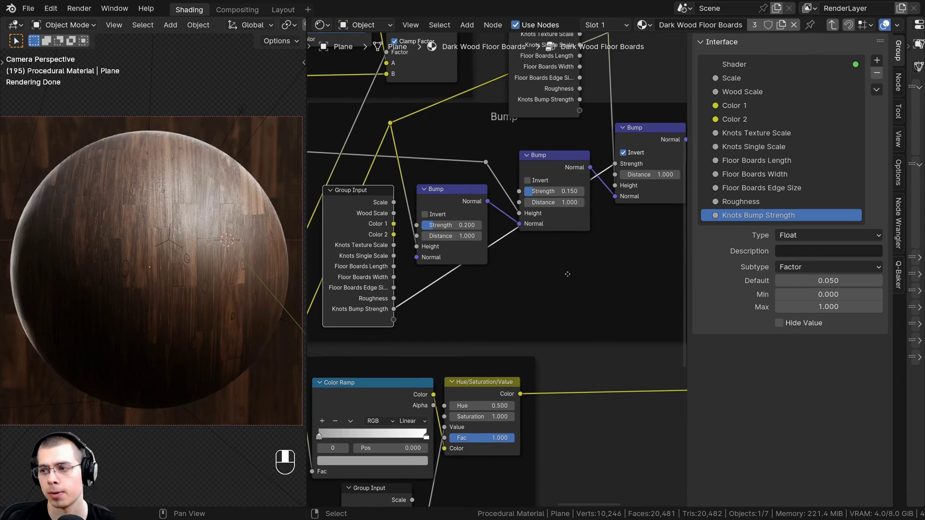
# Step: Expose the middle Bump node's Strength as a group input and rename it "Wood Bump Strength"
pyautogui.moveTo(568, 273); pyautogui.dragTo(572, 271, button='middle')
pyautogui.scroll(1, 475, 249)
pyautogui.moveTo(554, 185); pyautogui.dragTo(459, 291)
pyautogui.rightClick(572, 184)
pyautogui.moveTo(395, 320); pyautogui.dragTo(391, 322)
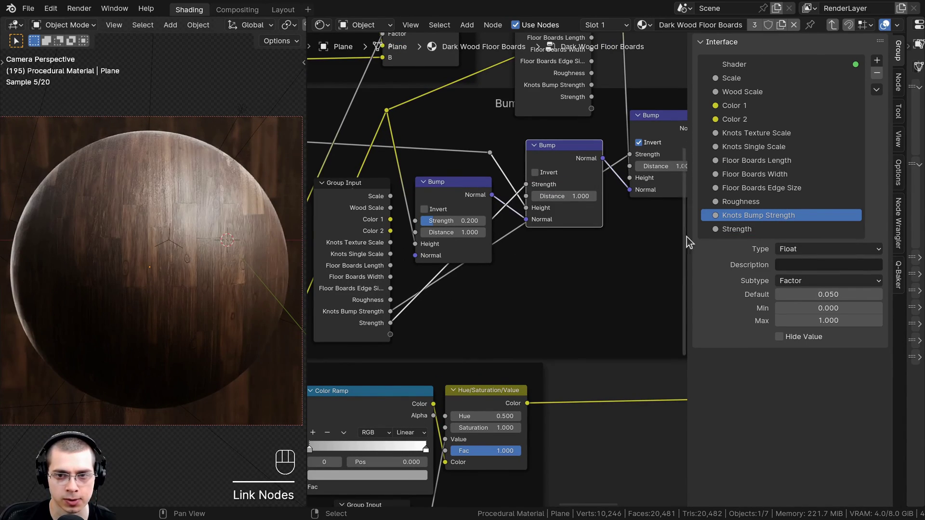
pyautogui.click(723, 230)
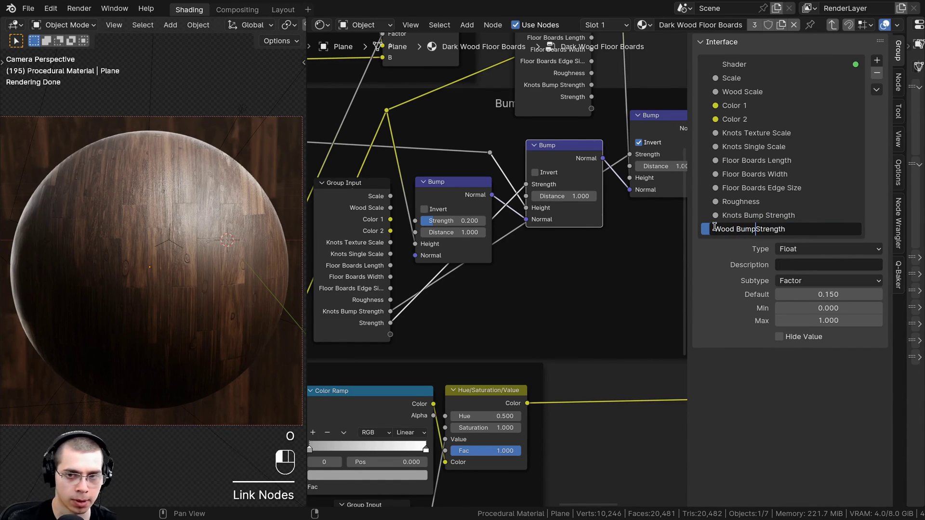
# Step: Expose the first Bump node's Strength as a group input and rename it "Floor Board Bump Strength"
pyautogui.moveTo(438, 215); pyautogui.dragTo(403, 329)
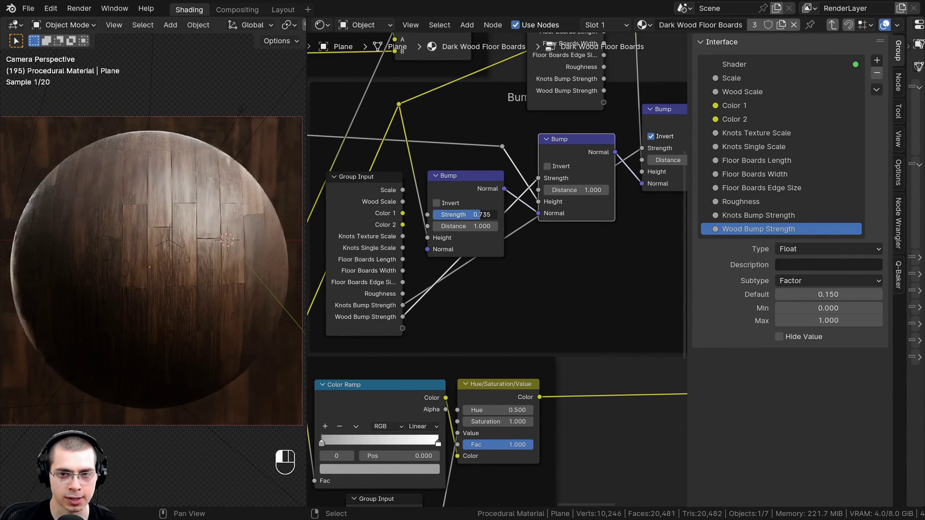
pyautogui.doubleClick(749, 243)
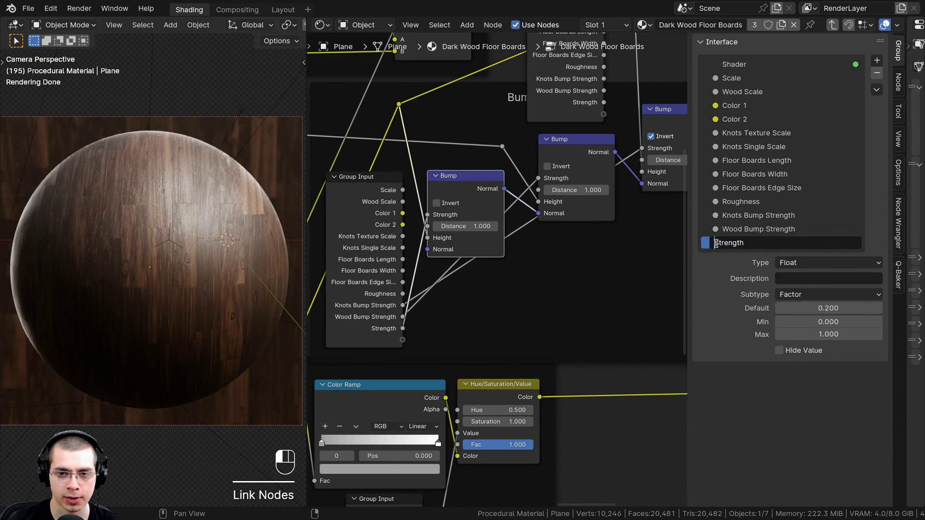
pyautogui.write('Floor Board Bump')
pyautogui.press('Return')
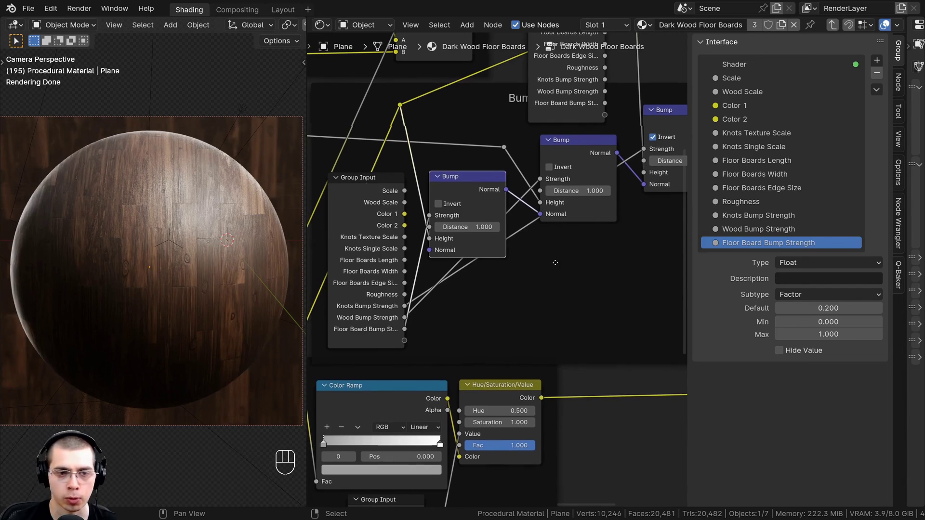
# Step: Expose the Rotation of the Mapping node in the Mapping frame as a group input and rename it "Wood Rotation"
pyautogui.scroll(-3, 533, 267)
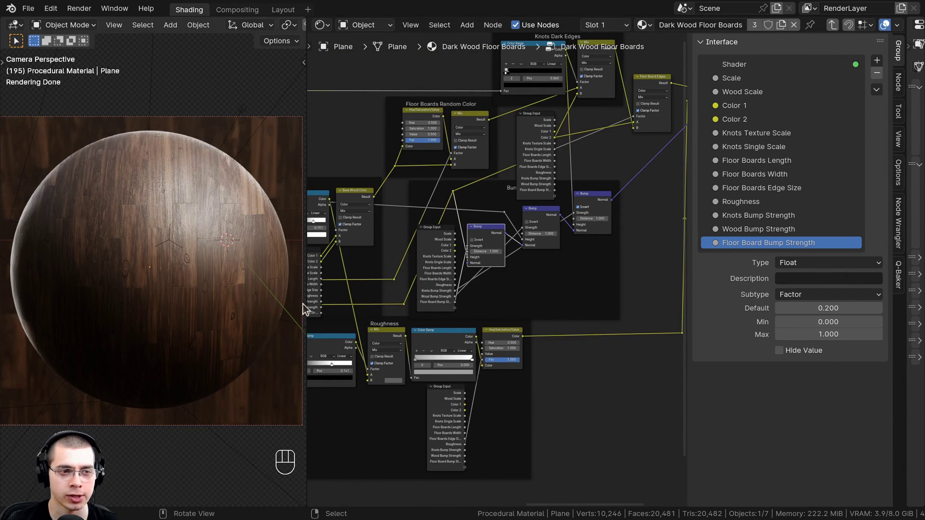
pyautogui.scroll(-3, 540, 270)
pyautogui.moveTo(472, 264); pyautogui.dragTo(597, 250, button='middle')
pyautogui.moveTo(377, 309); pyautogui.dragTo(705, 157, button='middle')
pyautogui.scroll(2, 583, 242)
pyautogui.moveTo(403, 140); pyautogui.dragTo(516, 290, button='middle')
pyautogui.scroll(3, 516, 290)
pyautogui.click(515, 241)
pyautogui.moveTo(515, 241); pyautogui.dragTo(512, 167, button='middle')
pyautogui.scroll(2, 512, 169)
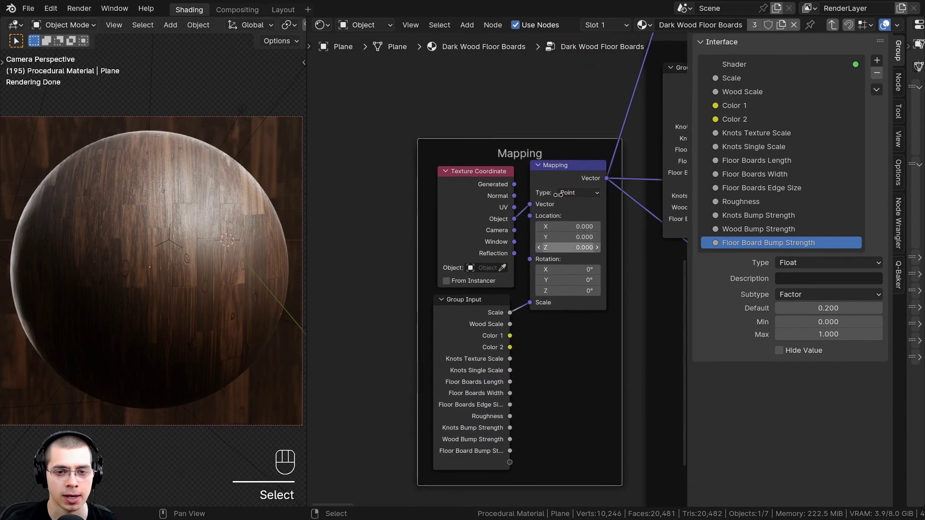
pyautogui.moveTo(550, 268); pyautogui.dragTo(546, 181, button='middle')
pyautogui.moveTo(527, 175); pyautogui.dragTo(510, 380)
pyautogui.doubleClick(713, 256)
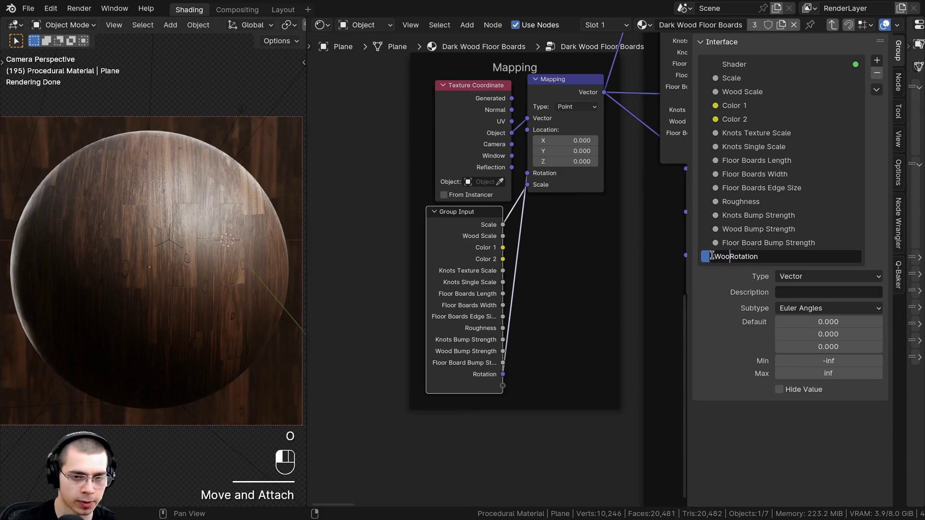
pyautogui.press('Return')
# Step: Widen the node editor and hide its sidebar to make room for the node tree
pyautogui.scroll(-4, 472, 239)
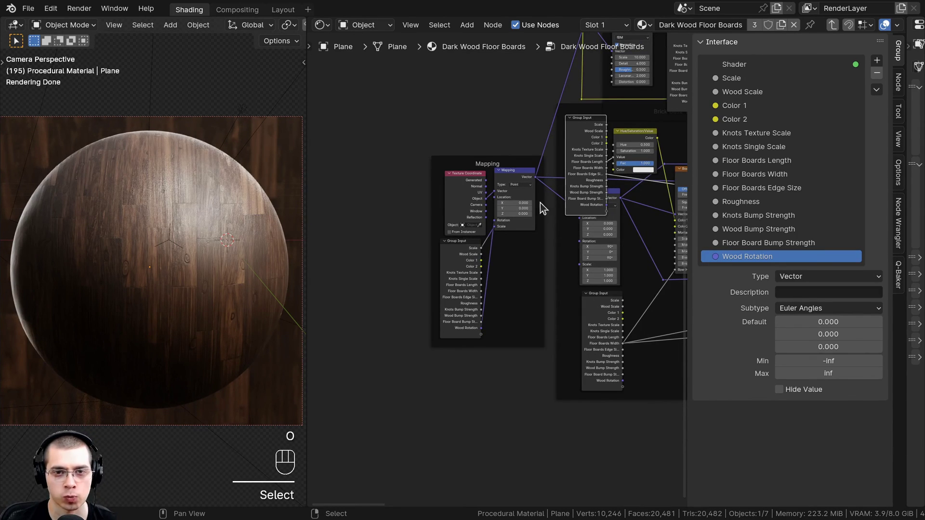
pyautogui.click(461, 271)
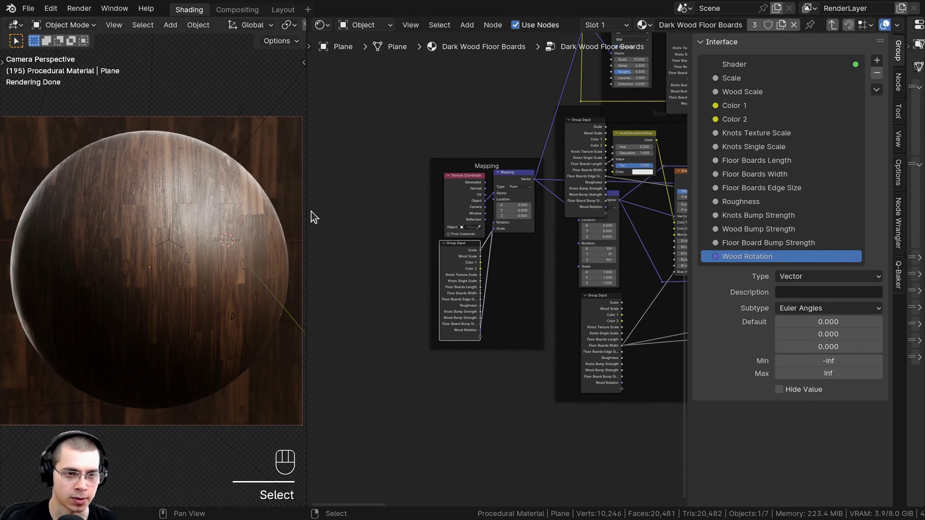
pyautogui.moveTo(307, 206); pyautogui.dragTo(239, 207)
pyautogui.press('n')
pyautogui.moveTo(891, 77); pyautogui.dragTo(698, 161, button='middle')
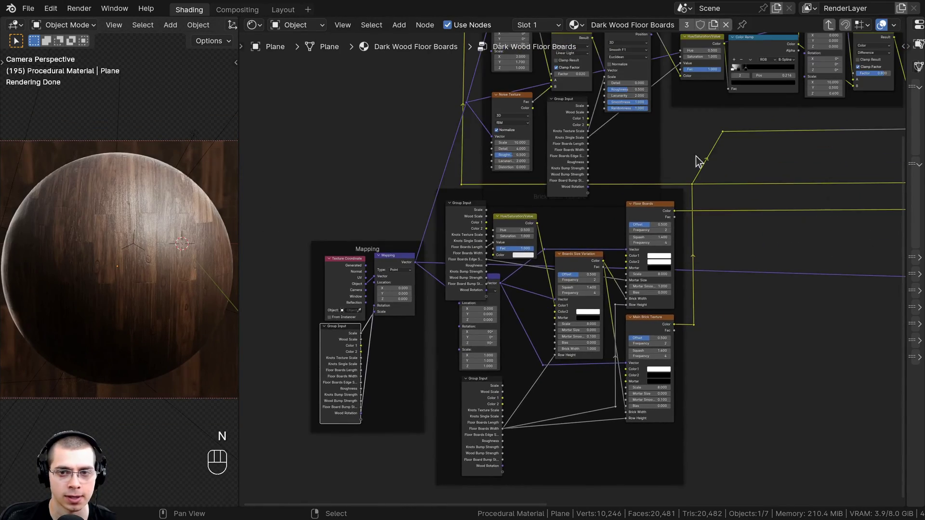
# Step: Hide the unused sockets of the Mapping frame's Group Input node and tidy it beneath the Texture Coordinate node
pyautogui.moveTo(512, 247); pyautogui.dragTo(568, 204, button='middle')
pyautogui.scroll(5, 530, 219)
pyautogui.moveTo(401, 272); pyautogui.dragTo(412, 271)
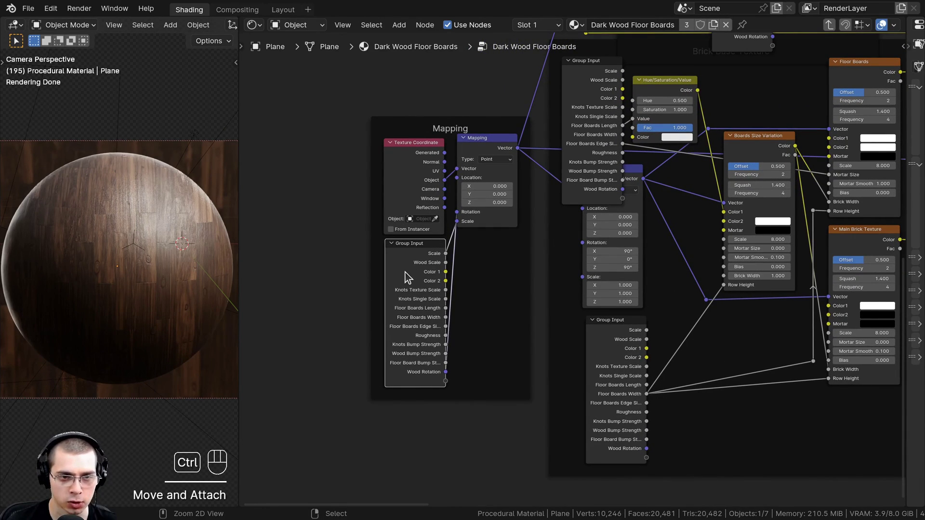
pyautogui.hotkey('ctrl', 'h')
pyautogui.moveTo(409, 208); pyautogui.dragTo(408, 202)
pyautogui.moveTo(424, 255); pyautogui.dragTo(423, 253)
pyautogui.moveTo(421, 203); pyautogui.dragTo(419, 175)
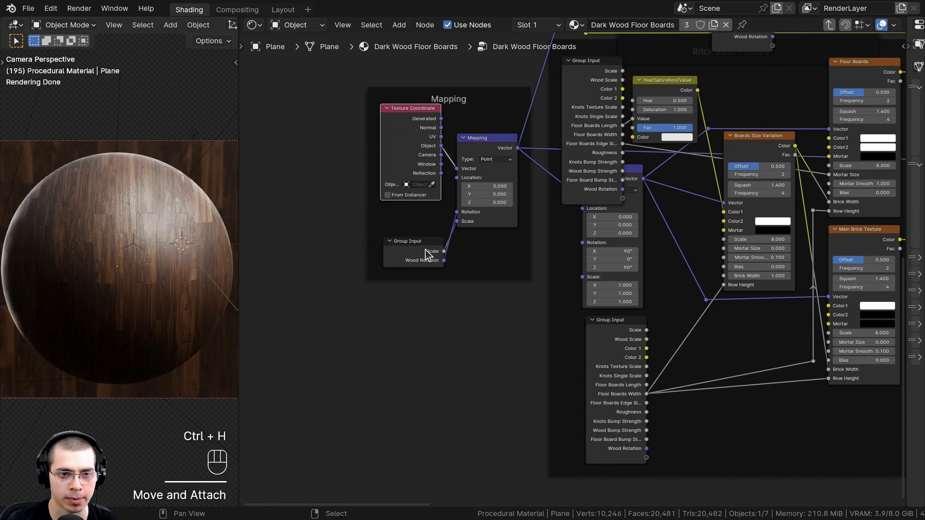
pyautogui.moveTo(425, 255); pyautogui.dragTo(424, 224)
pyautogui.moveTo(418, 159); pyautogui.dragTo(416, 162)
# Step: Hide the unused sockets of the Group Input node carrying Floor Boards Width in the Brick Base Texture frame and tidy its placement
pyautogui.moveTo(570, 231); pyautogui.dragTo(499, 140, button='middle')
pyautogui.click(536, 275)
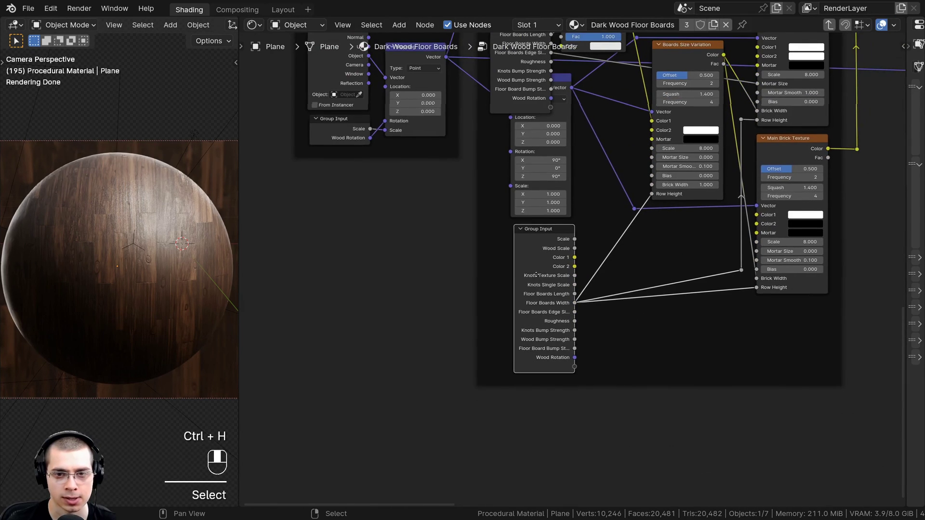
pyautogui.hotkey('ctrl', 'h')
pyautogui.moveTo(541, 238); pyautogui.dragTo(542, 283)
# Step: Hide the unused sockets of the Group Input beside the Brick Base Texture frame's Hue/Saturation/Value node and tidy the nodes there
pyautogui.moveTo(529, 280); pyautogui.dragTo(529, 503, button='middle')
pyautogui.hotkey('ctrl', 'h')
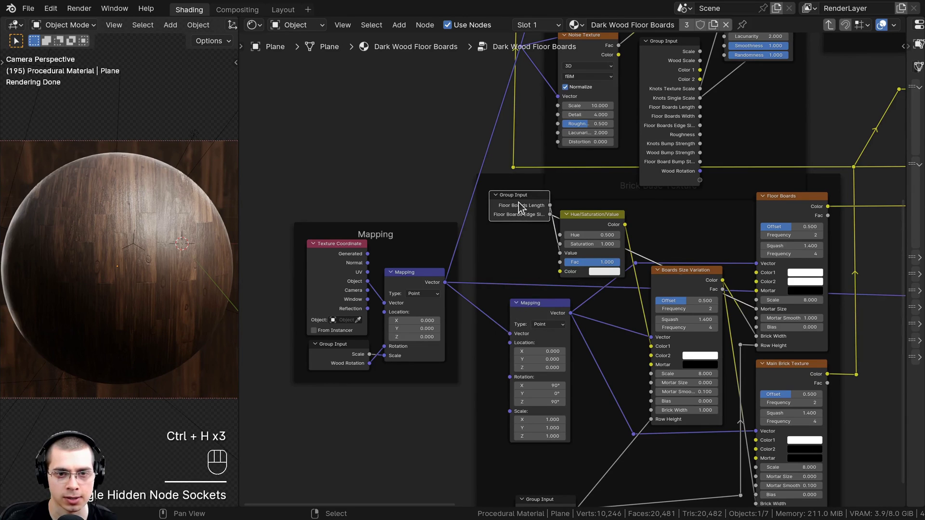
pyautogui.moveTo(518, 202); pyautogui.dragTo(518, 233)
pyautogui.moveTo(521, 179); pyautogui.dragTo(521, 210)
pyautogui.moveTo(841, 369); pyautogui.dragTo(752, 325, button='middle')
pyautogui.moveTo(767, 332); pyautogui.dragTo(767, 360, button='right')
# Step: Hide the unused sockets of the Knots Base frame's Group Input and place the Noise Texture closely beneath the Mapping node
pyautogui.scroll(-5, 626, 351)
pyautogui.moveTo(573, 123); pyautogui.dragTo(576, 309, button='middle')
pyautogui.scroll(7, 575, 309)
pyautogui.click(578, 305)
pyautogui.hotkey('ctrl', 'h')
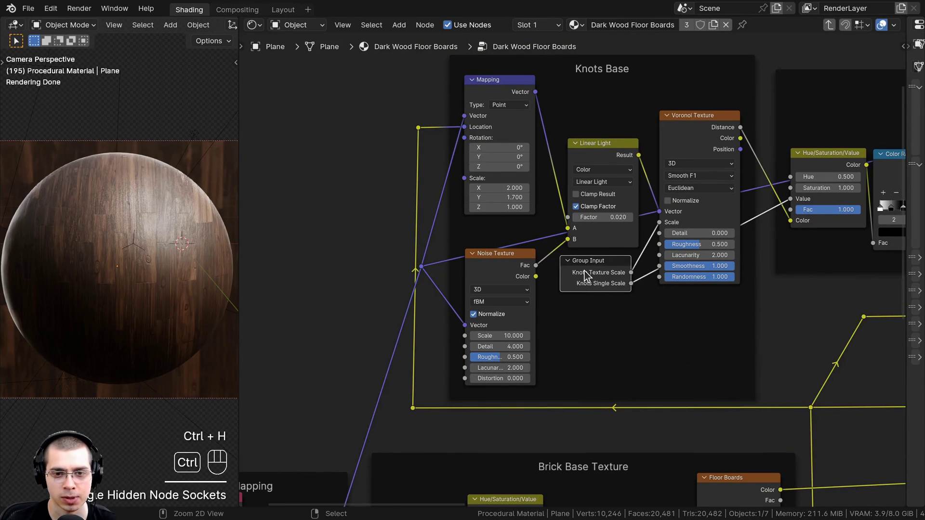
pyautogui.moveTo(588, 270); pyautogui.dragTo(592, 271)
pyautogui.moveTo(508, 269); pyautogui.dragTo(507, 242)
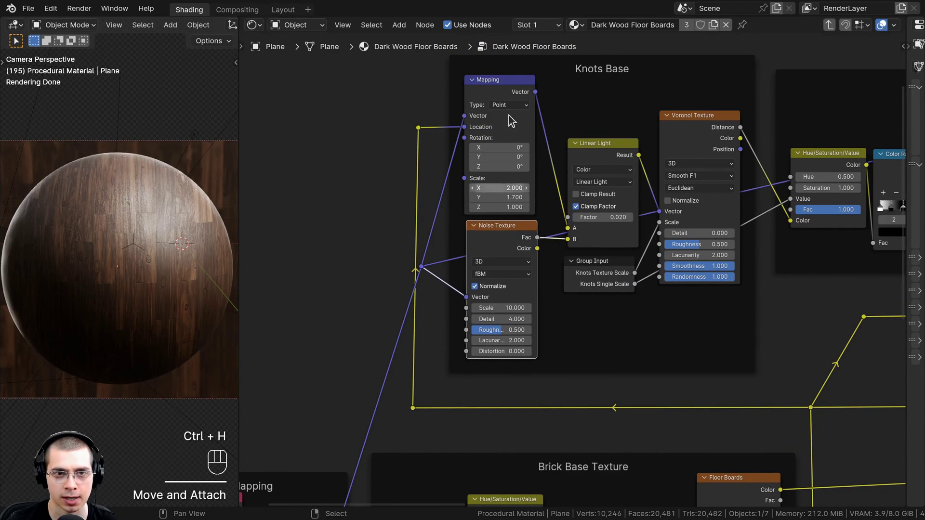
pyautogui.moveTo(511, 90); pyautogui.dragTo(511, 91)
# Step: Reduce the Wood Base frame's Group Input beneath the Mix node to its Wood Scale socket and tidy its position
pyautogui.scroll(-2, 626, 217)
pyautogui.moveTo(819, 357); pyautogui.dragTo(477, 272, button='middle')
pyautogui.scroll(1, 477, 272)
pyautogui.click(491, 251)
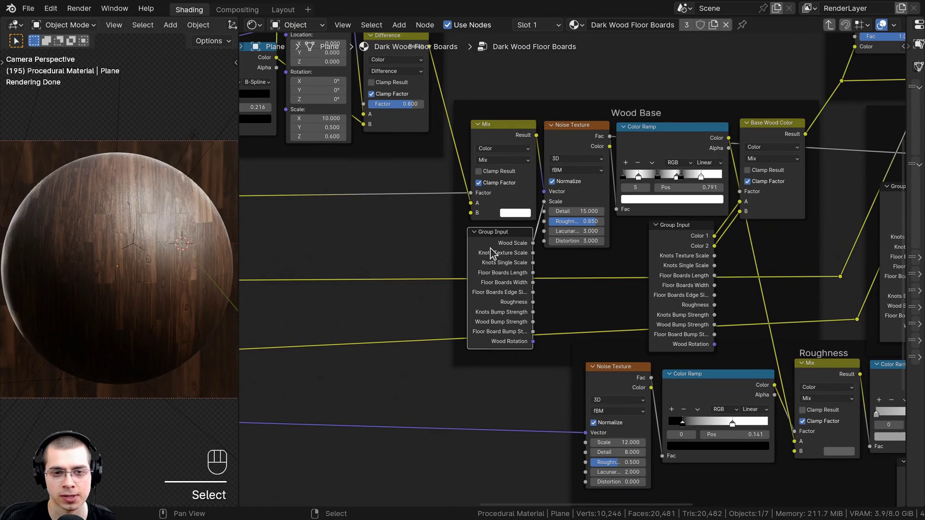
pyautogui.hotkey('ctrl', 'h')
pyautogui.hotkey('ctrl', 'h')
pyautogui.moveTo(502, 242); pyautogui.dragTo(498, 242)
# Step: Reduce the Group Input beneath the Wood Base Color Ramp to its Color 1 and Color 2 sockets and tidy its position
pyautogui.click(685, 235)
pyautogui.hotkey('ctrl', 'h')
pyautogui.hotkey('ctrl', 'h')
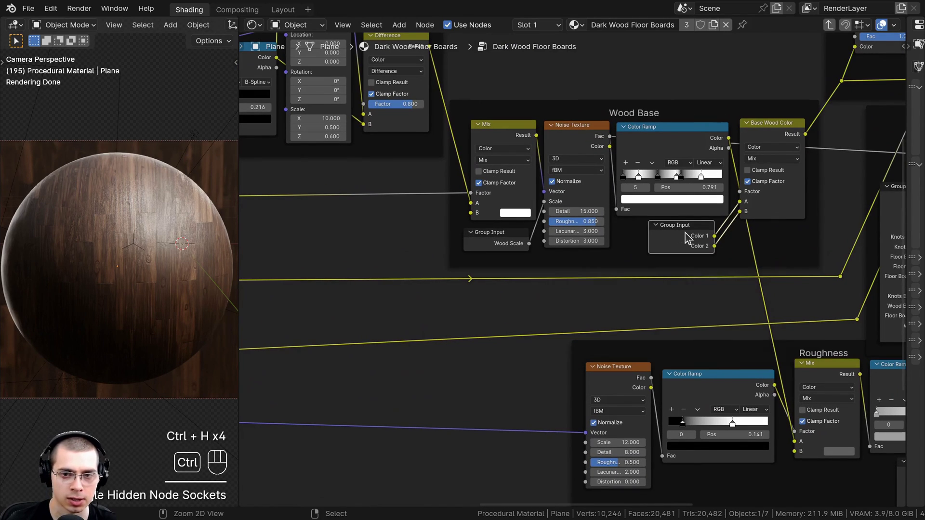
pyautogui.moveTo(686, 233); pyautogui.dragTo(678, 235)
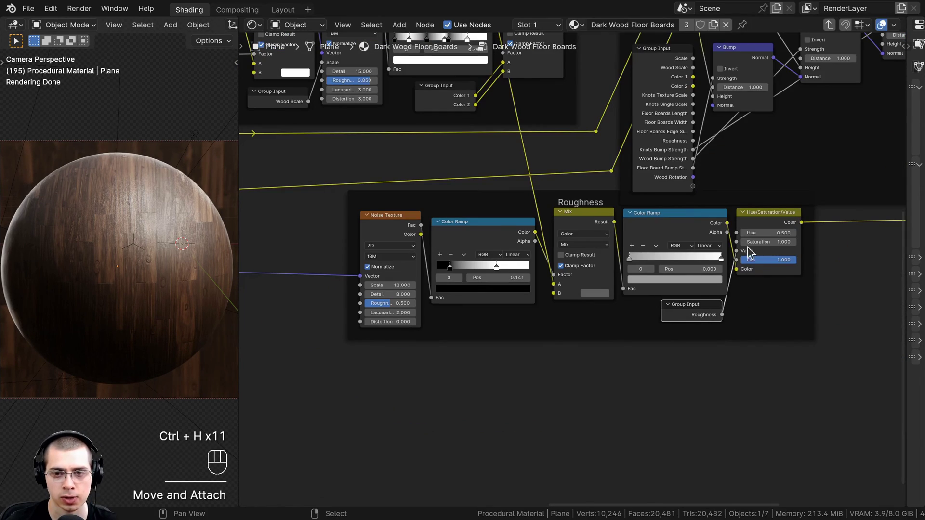
# Step: Tidy the Roughness frame's Hue/Saturation/Value node and hide the unused sockets of the Bump frame's Group Input
pyautogui.moveTo(772, 213); pyautogui.dragTo(750, 215)
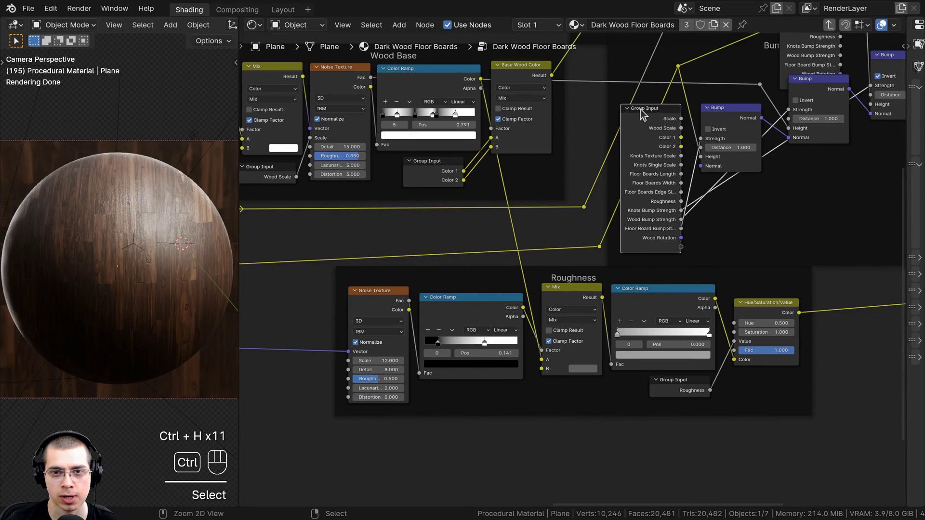
pyautogui.hotkey('ctrl', 'h')
pyautogui.press('a')
pyautogui.press('g')
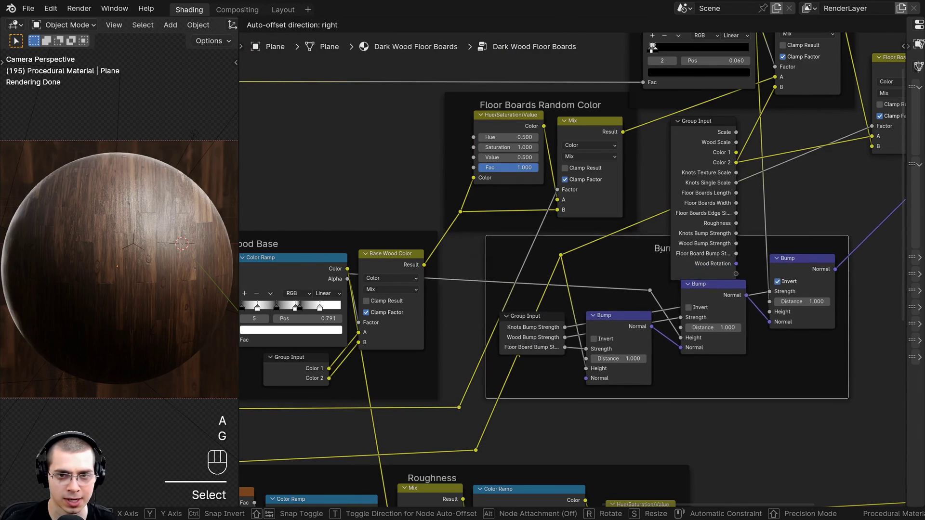
pyautogui.click(661, 251)
# Step: Reduce the Group Input feeding Knots Dark Edges to its Color 2 socket and place it beneath that frame
pyautogui.moveTo(688, 149); pyautogui.dragTo(665, 206, button='middle')
pyautogui.click(679, 183)
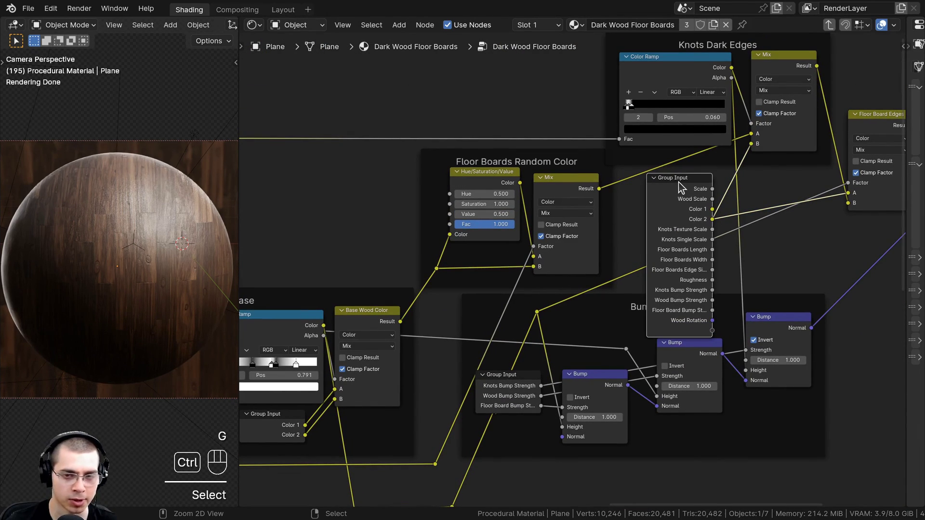
pyautogui.hotkey('ctrl', 'h')
pyautogui.press('g')
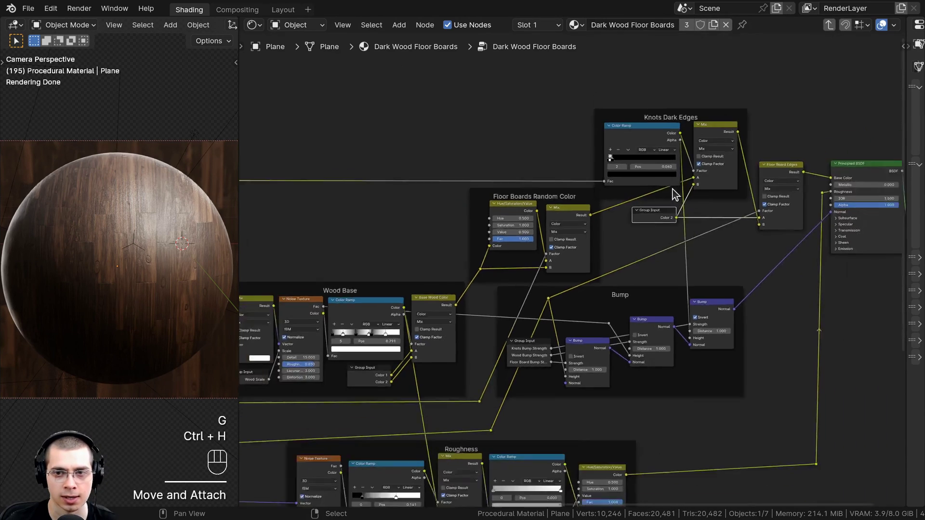
# Step: Exit the node group back to the main material tree and save the file
pyautogui.press('Tab')
pyautogui.scroll(7, 606, 294)
pyautogui.press('a')
pyautogui.hotkey('ctrl', 's')
pyautogui.hotkey('ctrl', 's')
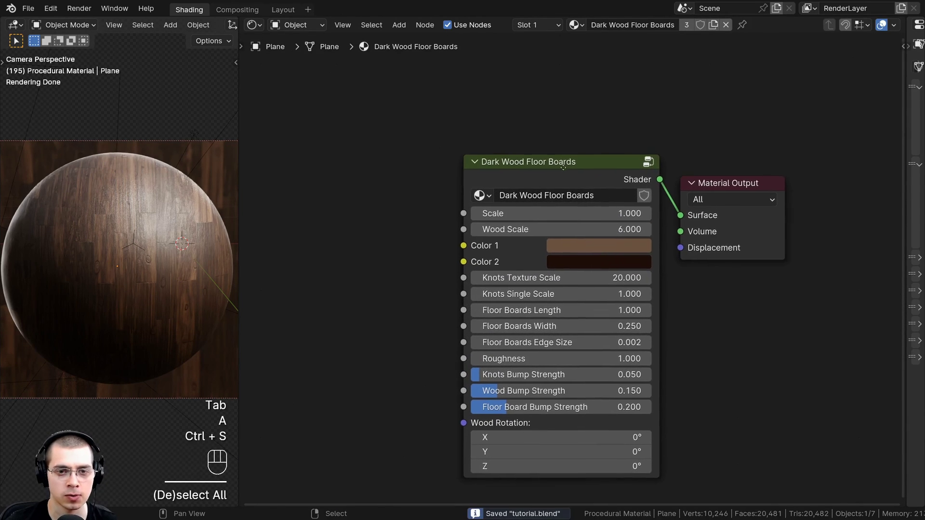
# Step: Enlarge the 3D viewport beside the node editor and try out the group's Scale and Wood Scale values
pyautogui.moveTo(553, 134); pyautogui.dragTo(558, 134)
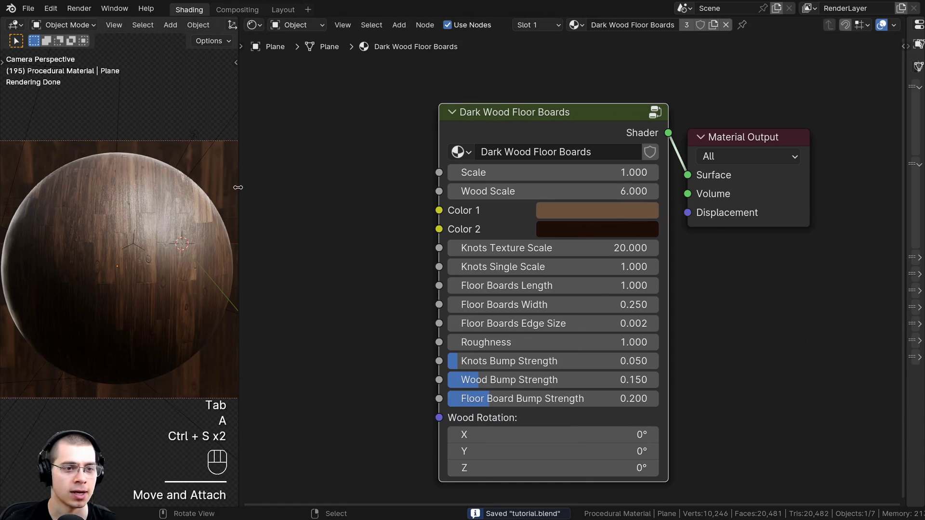
pyautogui.moveTo(238, 188); pyautogui.dragTo(428, 188)
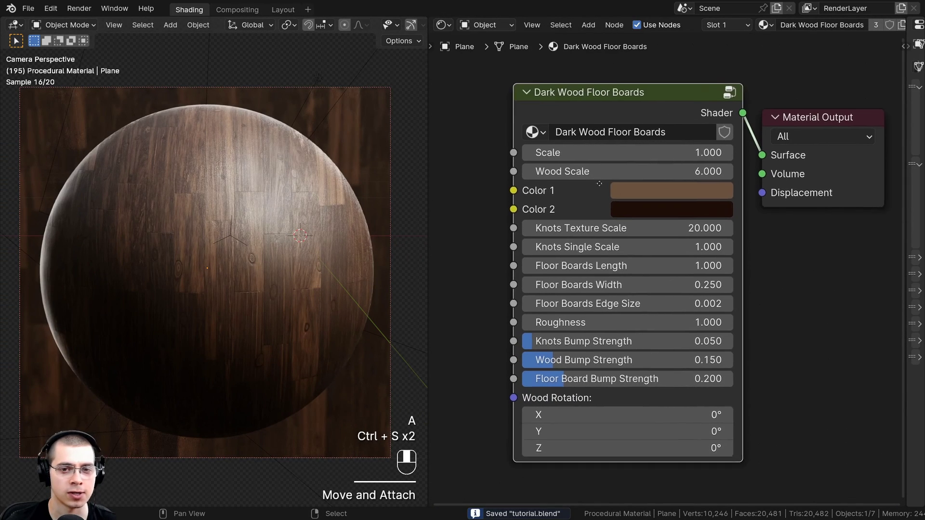
pyautogui.moveTo(603, 140)
pyautogui.keyDown('shift'); pyautogui.mouseDown()
pyautogui.moveTo(612, 141)
pyautogui.moveTo(592, 141)
pyautogui.moveTo(603, 140)
pyautogui.mouseUp(); pyautogui.keyUp('shift')
pyautogui.moveTo(540, 159)
pyautogui.keyDown('shift'); pyautogui.mouseDown()
pyautogui.moveTo(549, 159)
pyautogui.moveTo(540, 159)
pyautogui.mouseUp(); pyautogui.keyUp('shift')
# Step: Try different brightness levels for the node group's Color 1 and Color 2, restoring the original colors
pyautogui.click(610, 179)
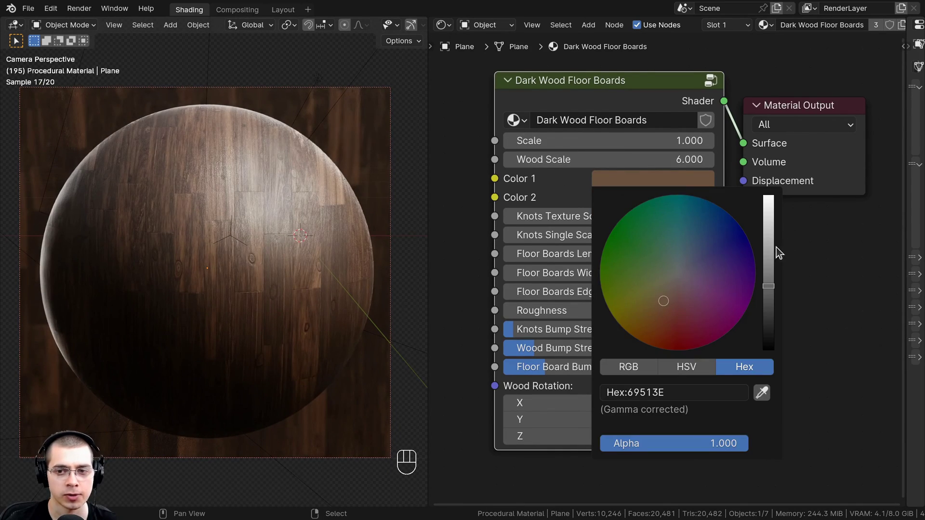
pyautogui.moveTo(769, 251); pyautogui.dragTo(769, 195)
pyautogui.press('BackSpace')
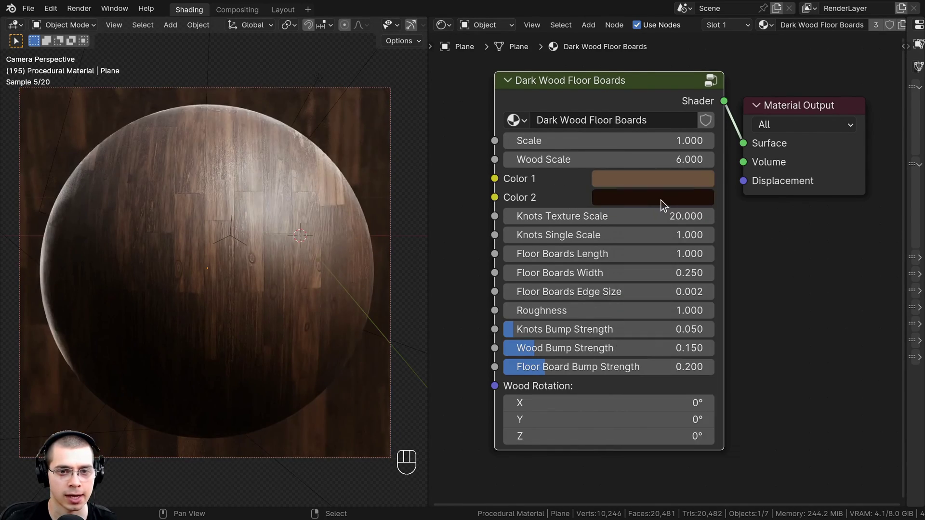
pyautogui.click(661, 200)
pyautogui.moveTo(768, 353)
pyautogui.mouseDown()
pyautogui.moveTo(767, 214)
pyautogui.moveTo(768, 350)
pyautogui.mouseUp()
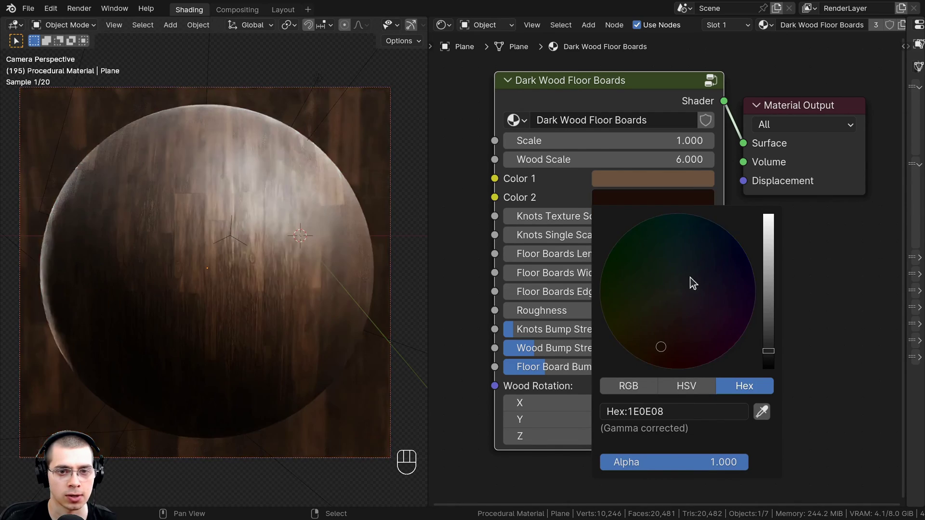
# Step: Try other values for Knots Texture Scale and Knots Single Scale, resetting each to its default
pyautogui.keyDown('shift'); pyautogui.moveTo(590, 216); pyautogui.dragTo(605, 216); pyautogui.keyUp('shift')
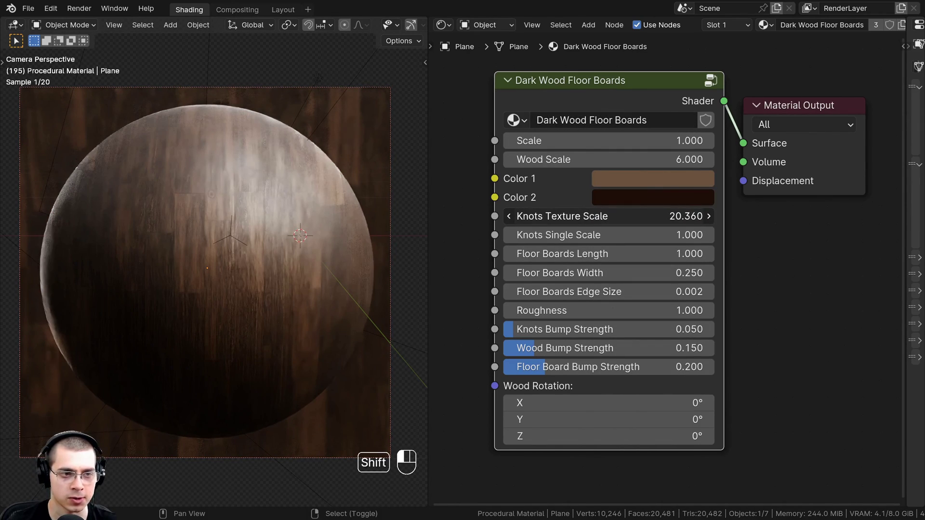
pyautogui.press('BackSpace')
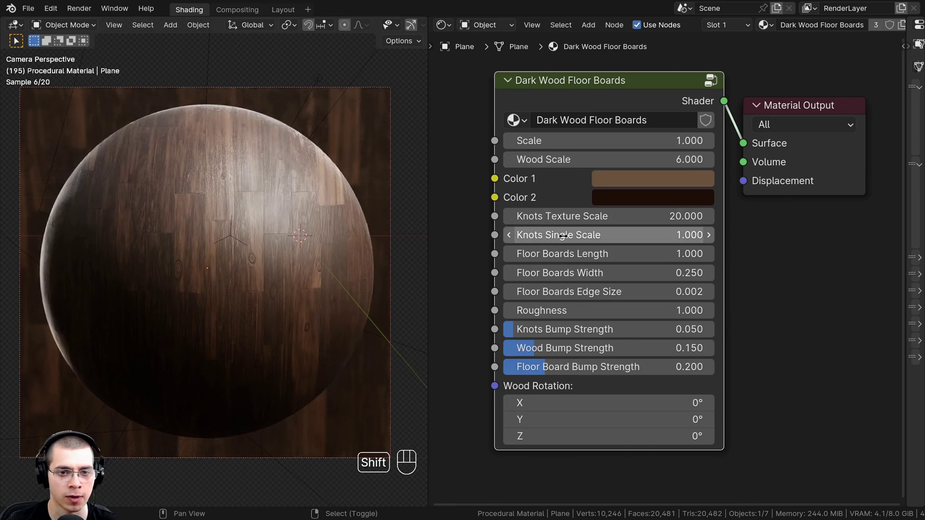
pyautogui.keyDown('shift'); pyautogui.moveTo(559, 235); pyautogui.dragTo(571, 235); pyautogui.keyUp('shift')
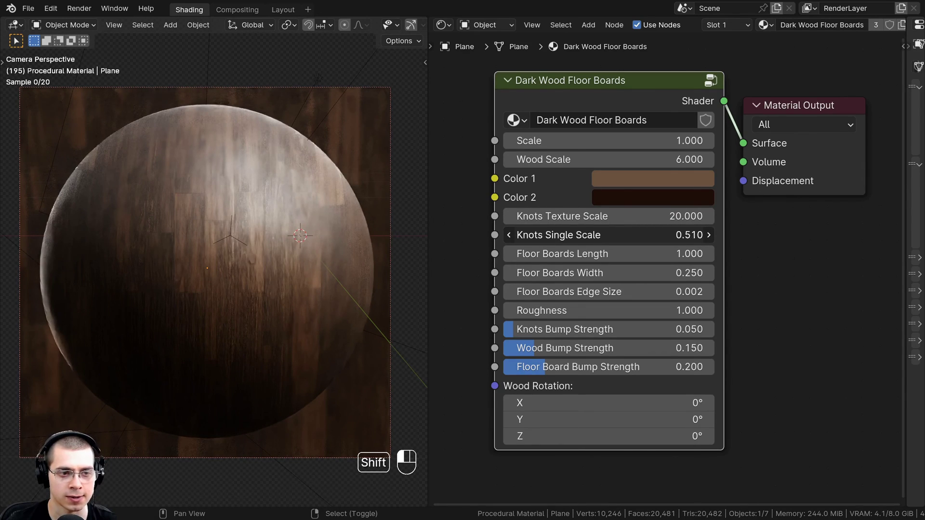
pyautogui.press('BackSpace')
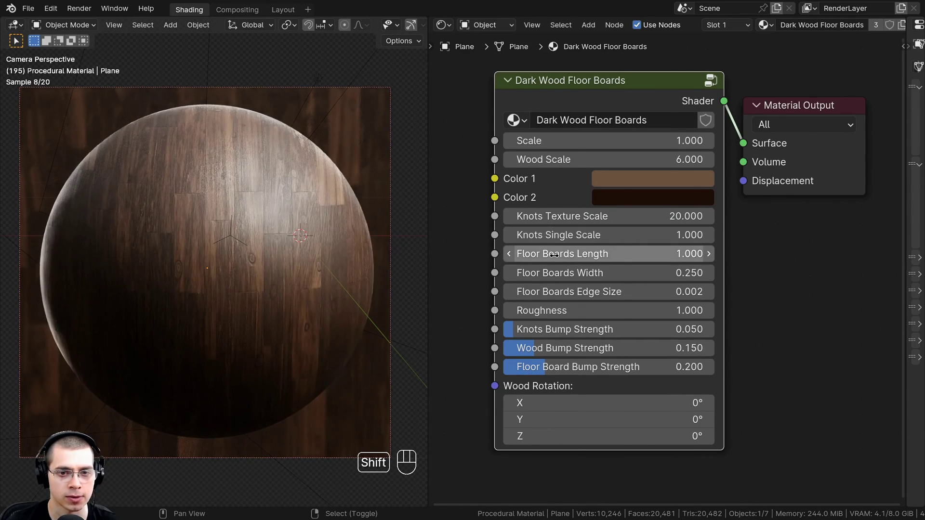
# Step: Try out other Floor Boards Length, Width and Edge Size values, including a width of 0.040, and restore the defaults
pyautogui.keyDown('shift'); pyautogui.moveTo(554, 255); pyautogui.dragTo(544, 273); pyautogui.keyUp('shift')
pyautogui.press('BackSpace')
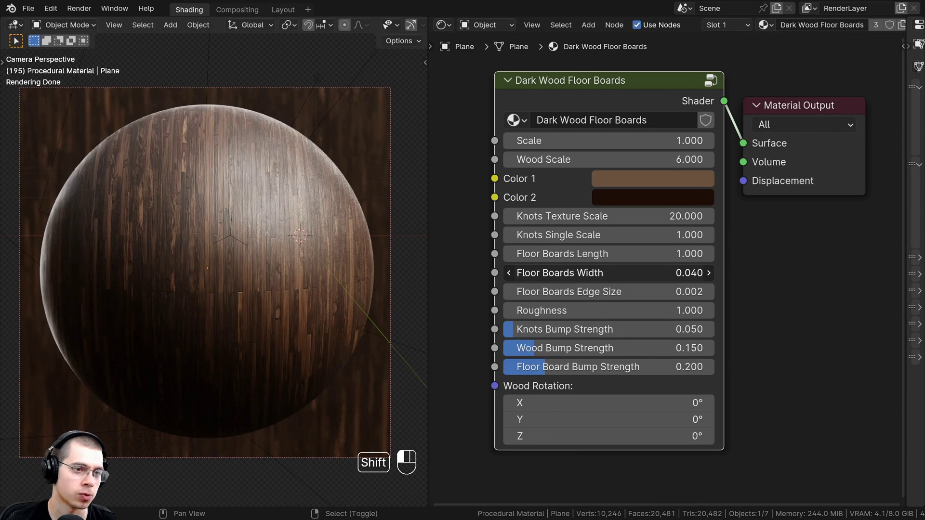
pyautogui.rightClick(559, 272)
pyautogui.keyDown('shift'); pyautogui.moveTo(568, 291); pyautogui.dragTo(617, 292); pyautogui.keyUp('shift')
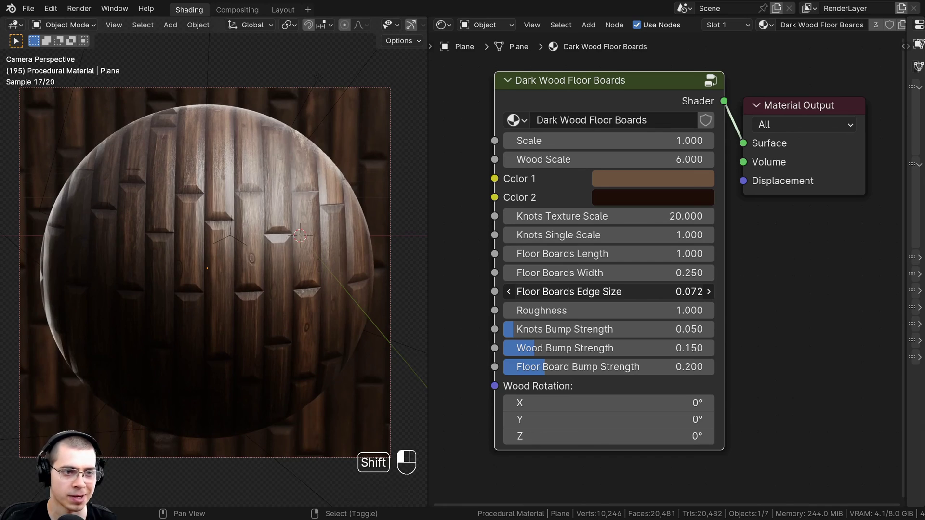
pyautogui.press('BackSpace')
# Step: Try other values for Roughness and the three bump strengths, restoring their defaults
pyautogui.keyDown('shift'); pyautogui.moveTo(602, 310); pyautogui.dragTo(600, 310); pyautogui.keyUp('shift')
pyautogui.keyDown('shift'); pyautogui.rightClick(568, 310); pyautogui.keyUp('shift')
pyautogui.moveTo(562, 331); pyautogui.dragTo(547, 303, button='middle')
pyautogui.scroll(3, 547, 304)
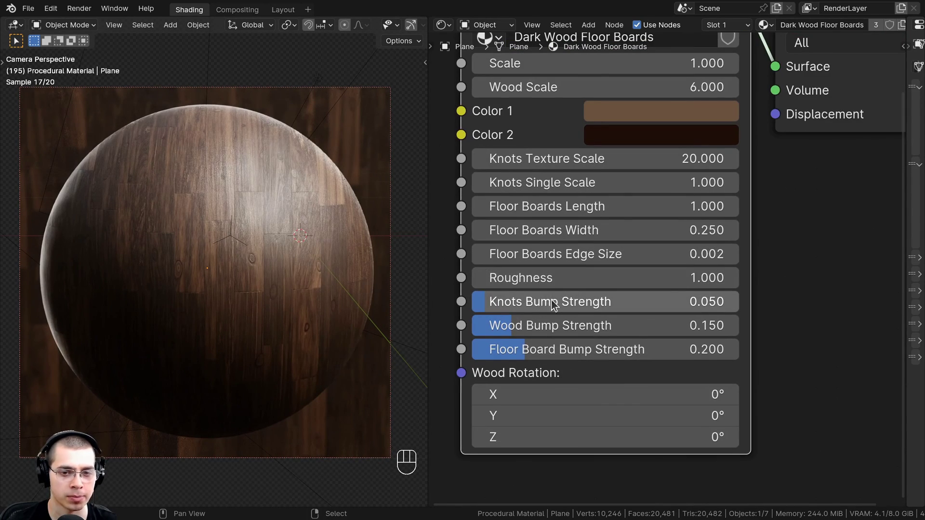
pyautogui.moveTo(551, 308); pyautogui.dragTo(629, 356)
pyautogui.press('BackSpace')
pyautogui.press('BackSpace')
pyautogui.press('BackSpace')
# Step: Set the node group's Wood Rotation X to 90 degrees while viewing the sphere and plane from outside the camera
pyautogui.scroll(-2, 586, 309)
pyautogui.moveTo(586, 308); pyautogui.dragTo(597, 239, button='middle')
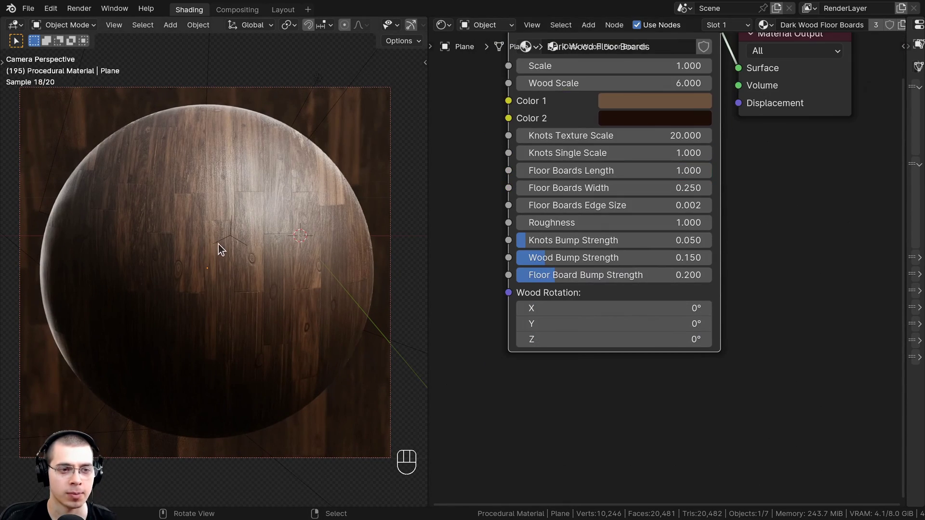
pyautogui.moveTo(368, 291); pyautogui.dragTo(219, 256, button='middle')
pyautogui.keyDown('shift'); pyautogui.moveTo(219, 255); pyautogui.dragTo(216, 209, button='middle'); pyautogui.keyUp('shift')
pyautogui.scroll(-3, 216, 210)
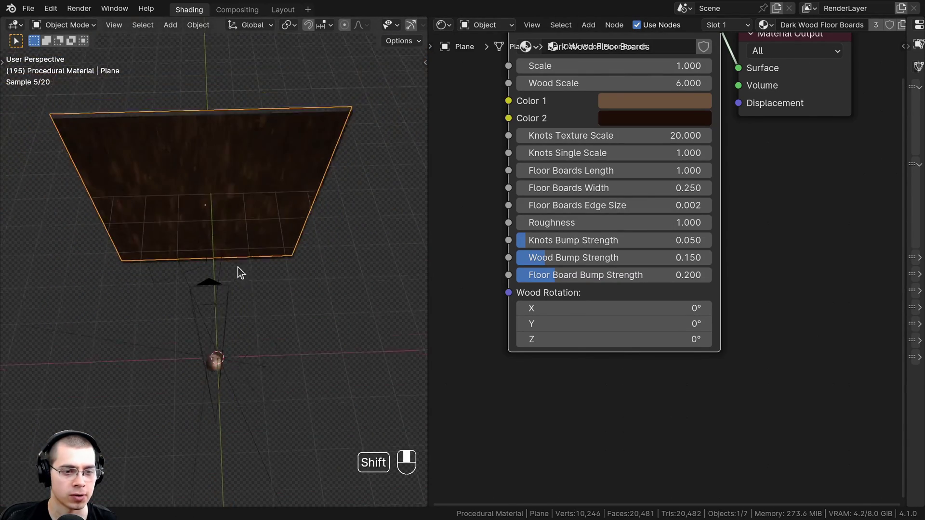
pyautogui.scroll(4, 204, 240)
pyautogui.moveTo(238, 269)
pyautogui.keyDown('shift'); pyautogui.mouseDown(button='middle')
pyautogui.moveTo(205, 240)
pyautogui.moveTo(238, 282)
pyautogui.mouseUp(button='middle'); pyautogui.keyUp('shift')
pyautogui.scroll(2, 237, 281)
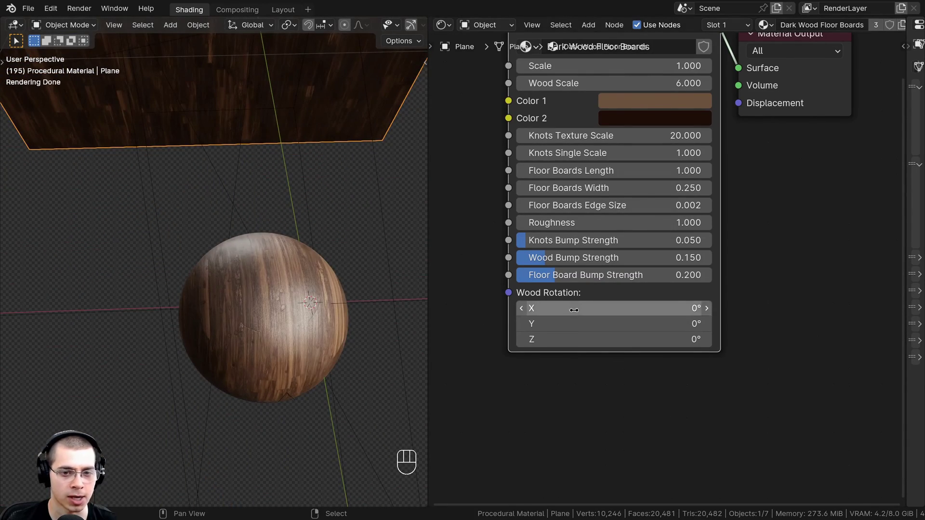
pyautogui.moveTo(575, 309)
pyautogui.mouseDown()
pyautogui.moveTo(593, 309)
pyautogui.moveTo(571, 301)
pyautogui.mouseUp()
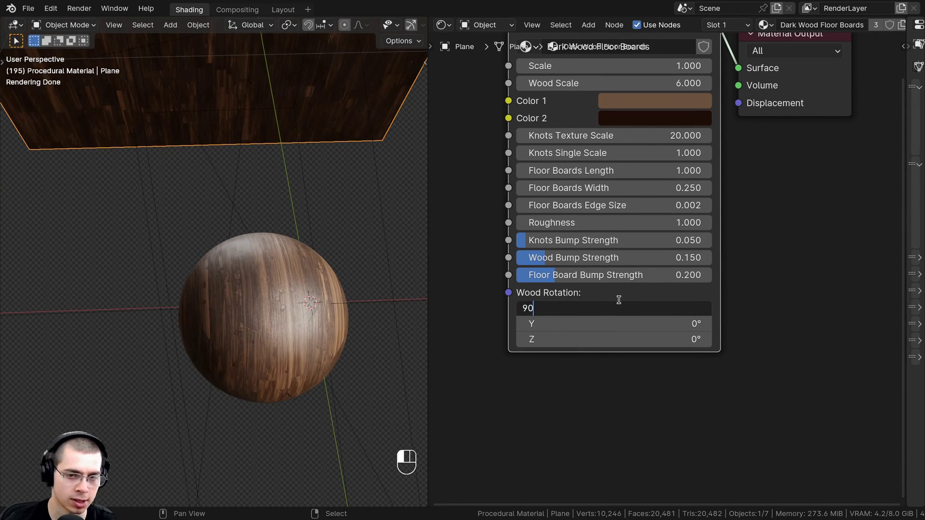
pyautogui.press('Return')
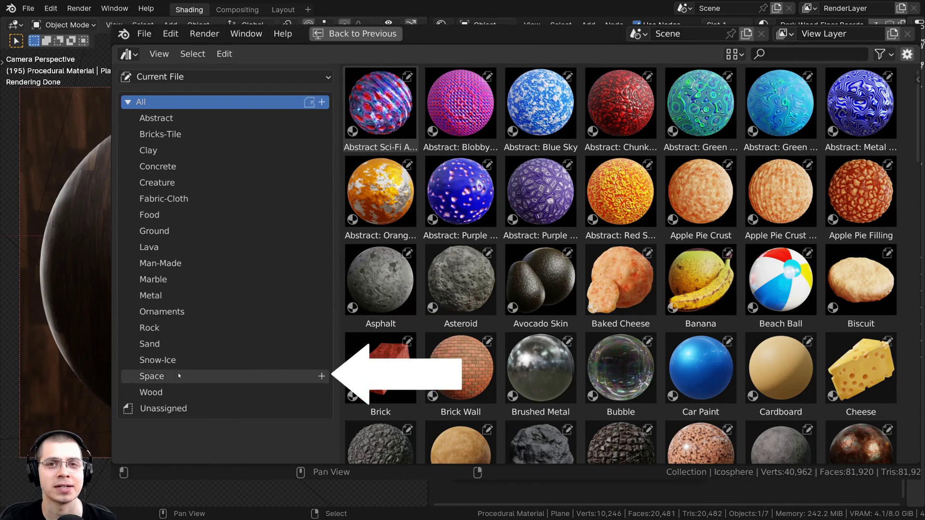
# Step: Browse the Rock, Lava and Space material categories in the asset browser
pyautogui.click(169, 326)
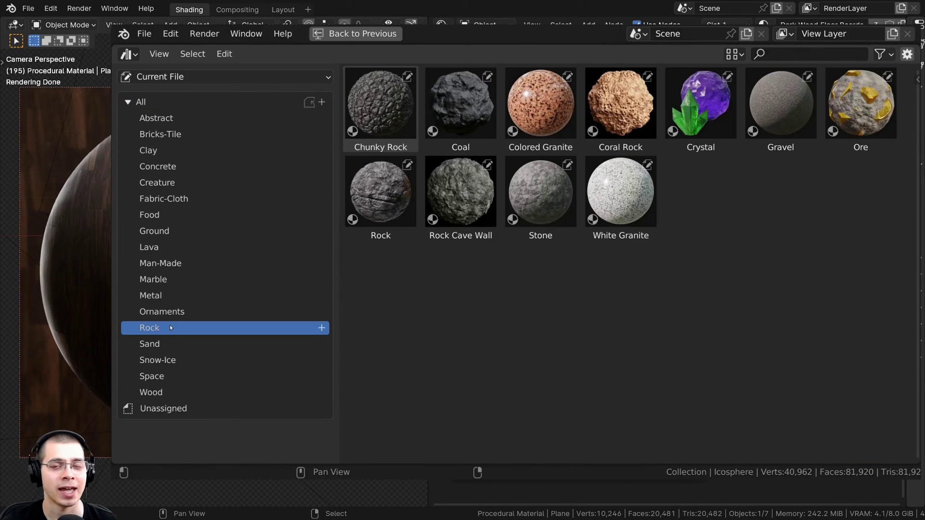
pyautogui.click(166, 247)
pyautogui.click(167, 381)
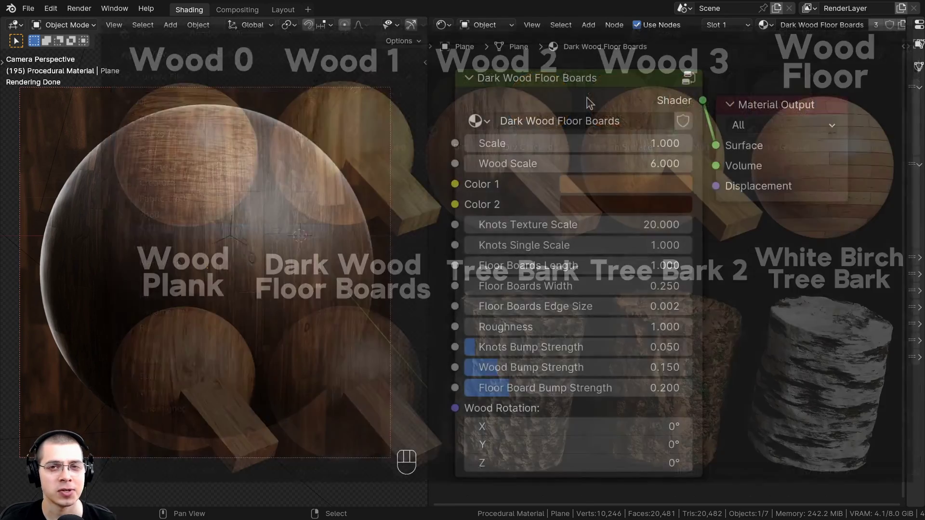